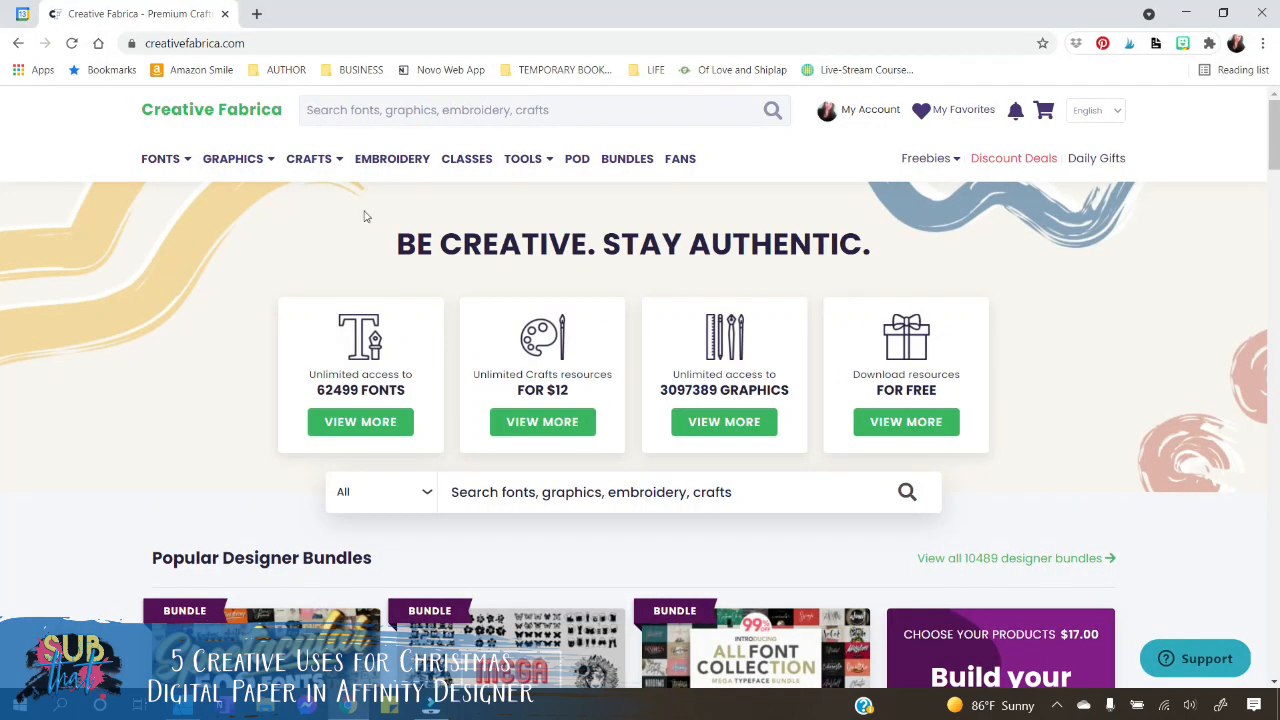
# Step: Search the Creative Fabrica site for "christmas digital papers"
pyautogui.click(410, 113)
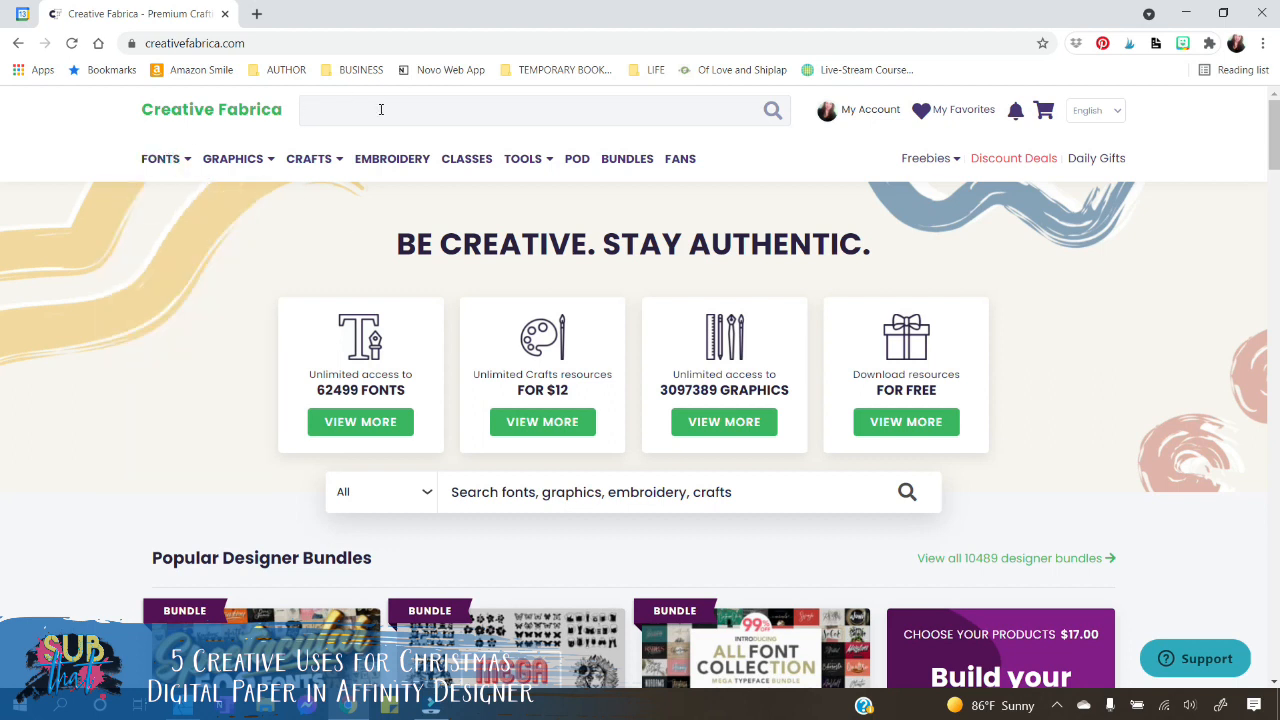
pyautogui.write('christmas digital')
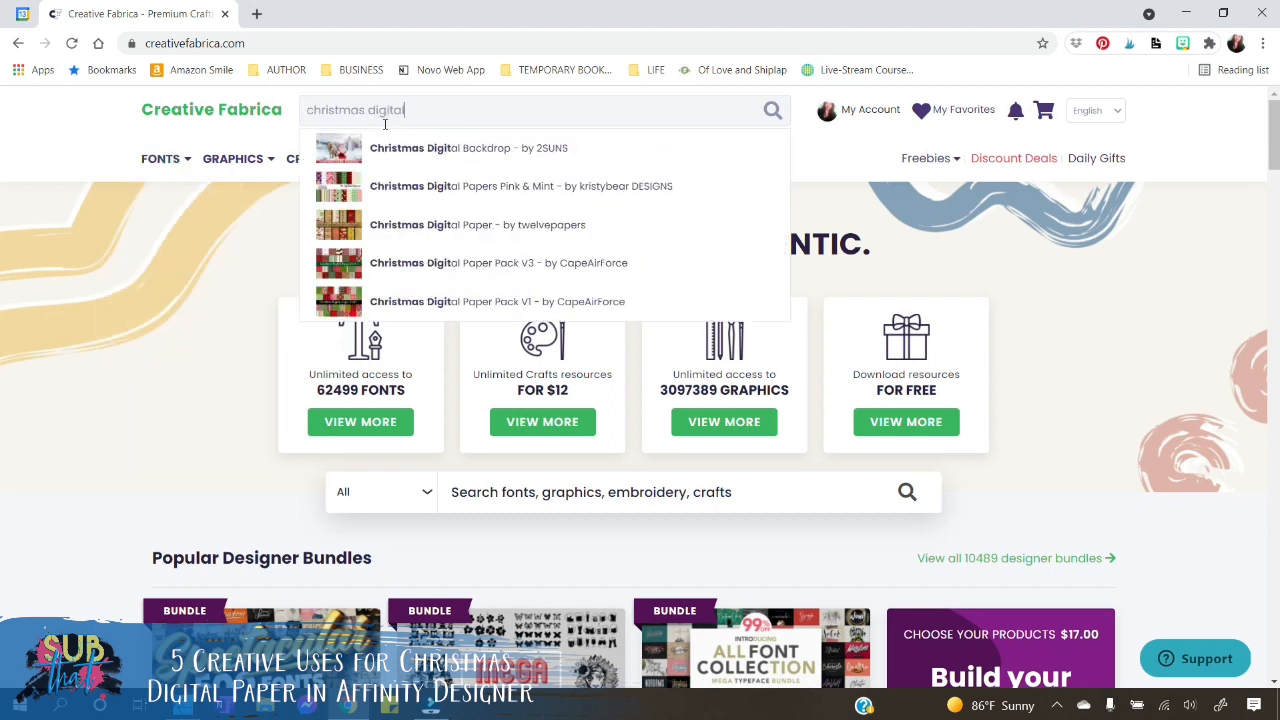
pyautogui.write(' papser')
pyautogui.press('BackSpace')
pyautogui.press('BackSpace')
pyautogui.press('BackSpace')
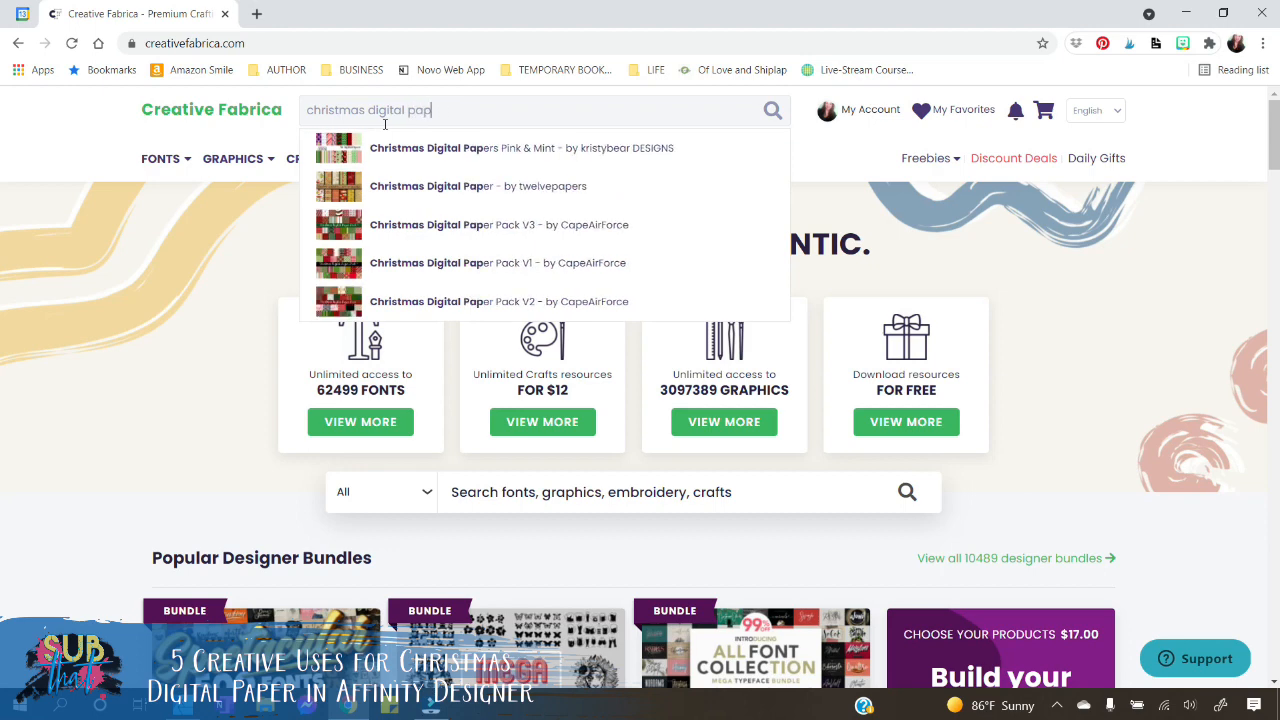
pyautogui.write('ers')
pyautogui.press('Return')
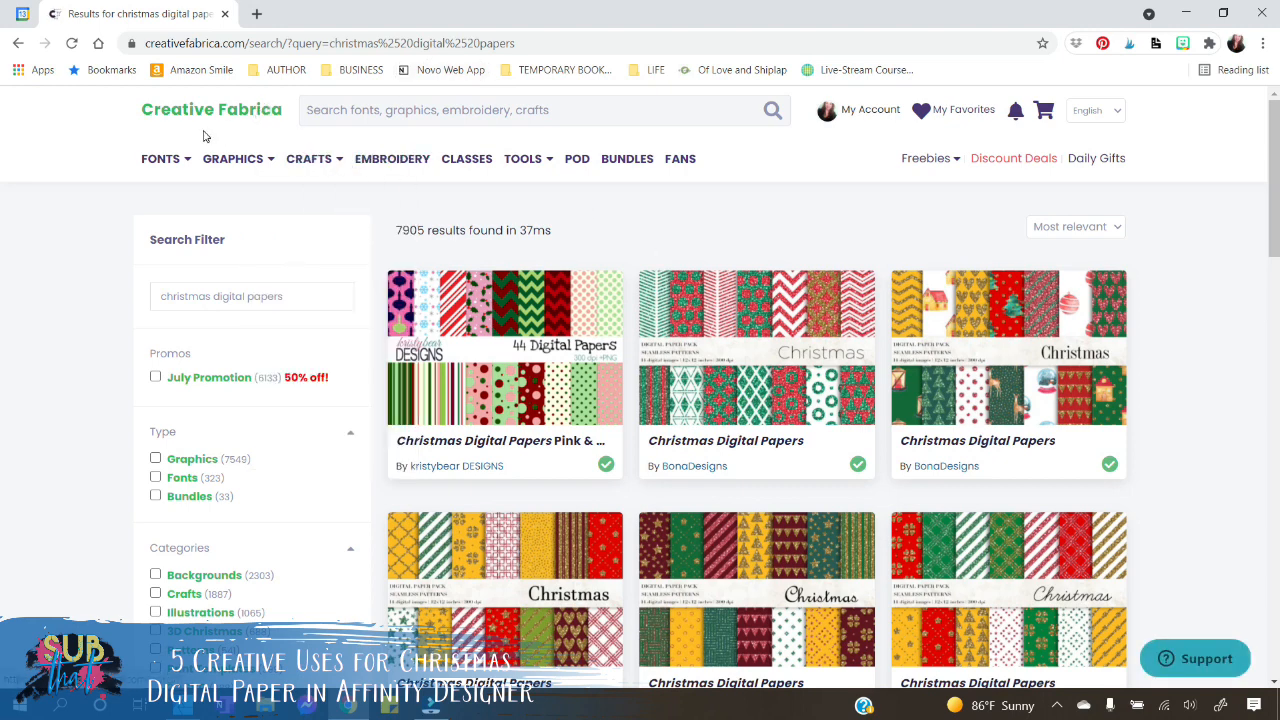
# Step: Look through the search results and compare the patterns and styles of the Christmas digital paper packs
pyautogui.scroll(-2, 604, 283)
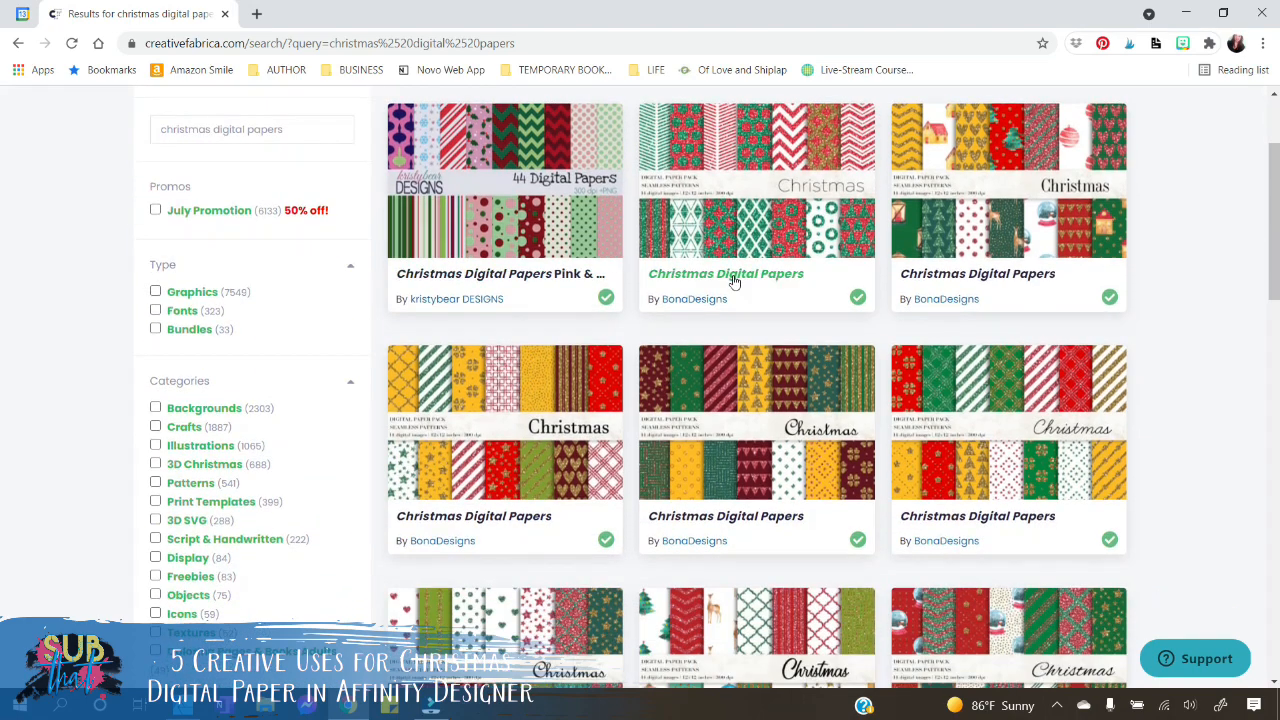
pyautogui.scroll(-2, 985, 373)
pyautogui.scroll(-3, 985, 373)
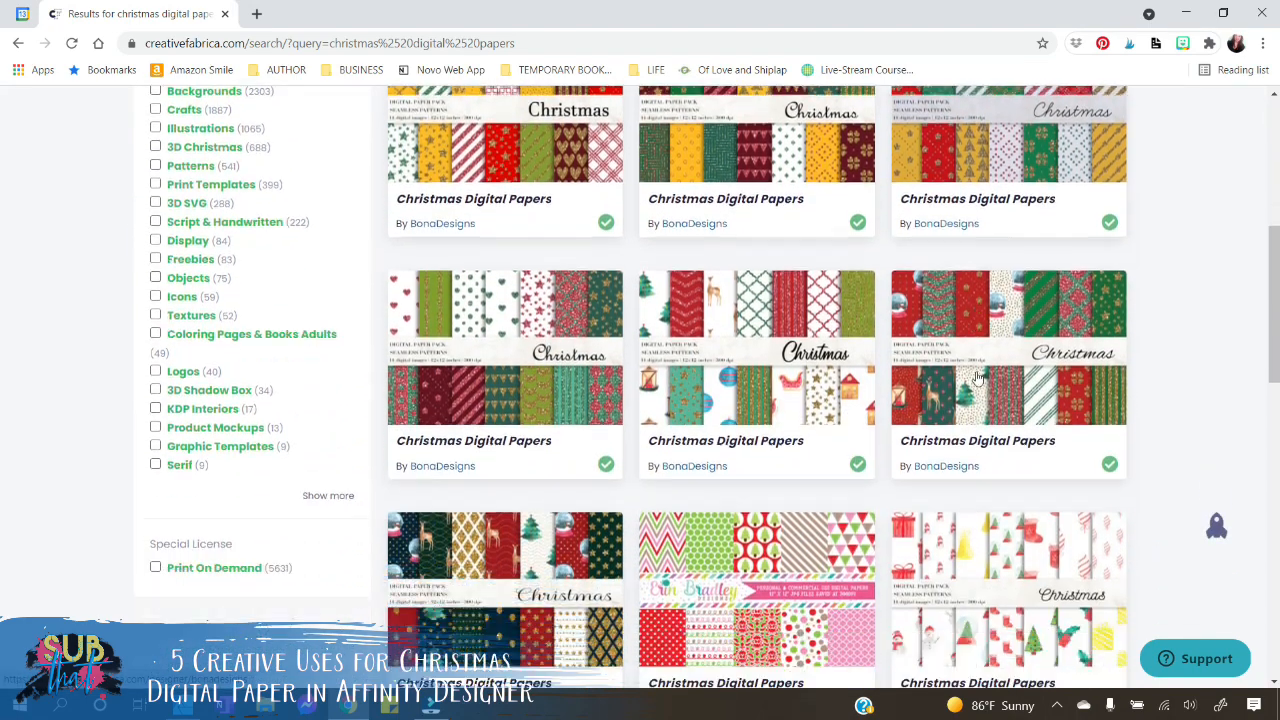
pyautogui.scroll(-3, 977, 378)
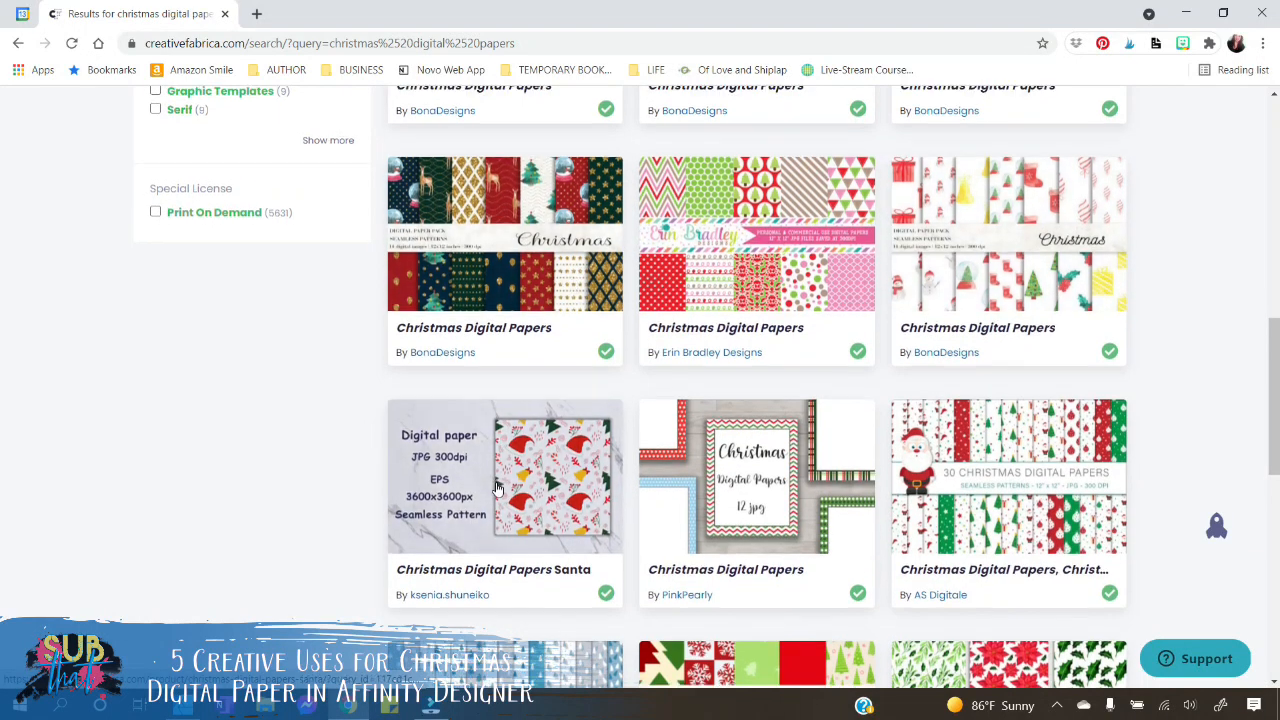
pyautogui.scroll(-2, 1023, 444)
pyautogui.scroll(-2, 1023, 444)
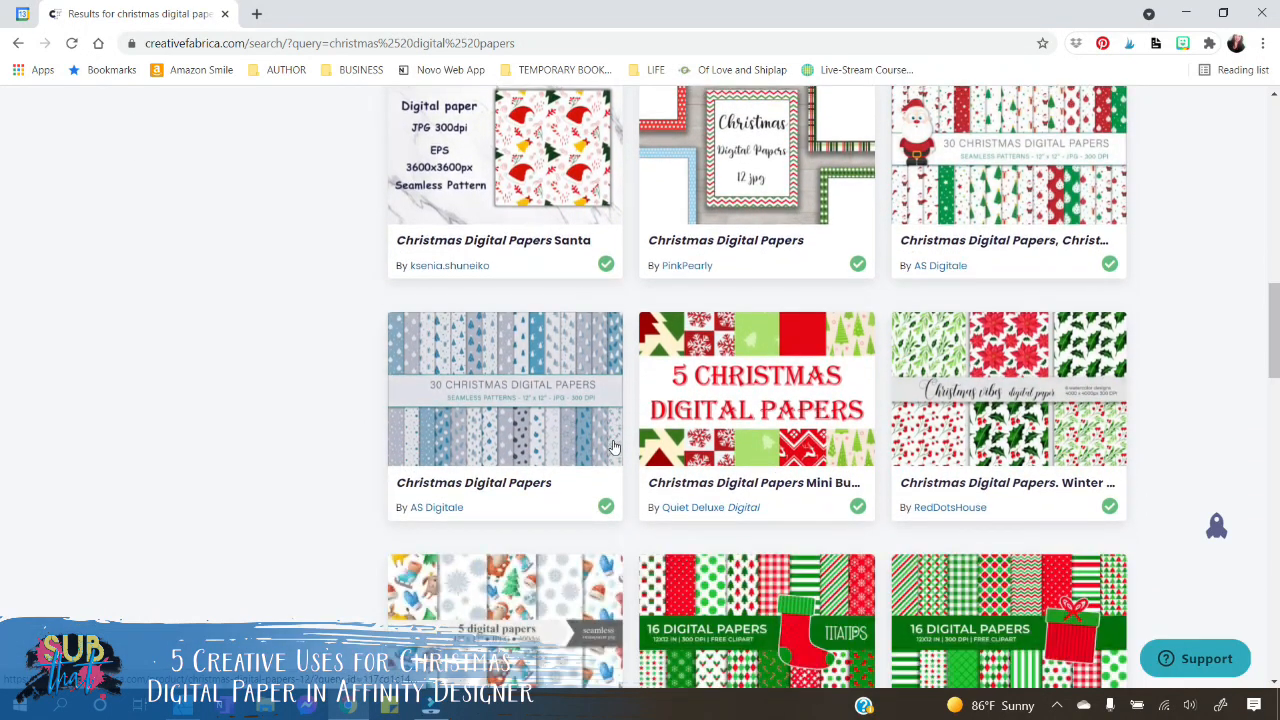
pyautogui.scroll(-3, 611, 443)
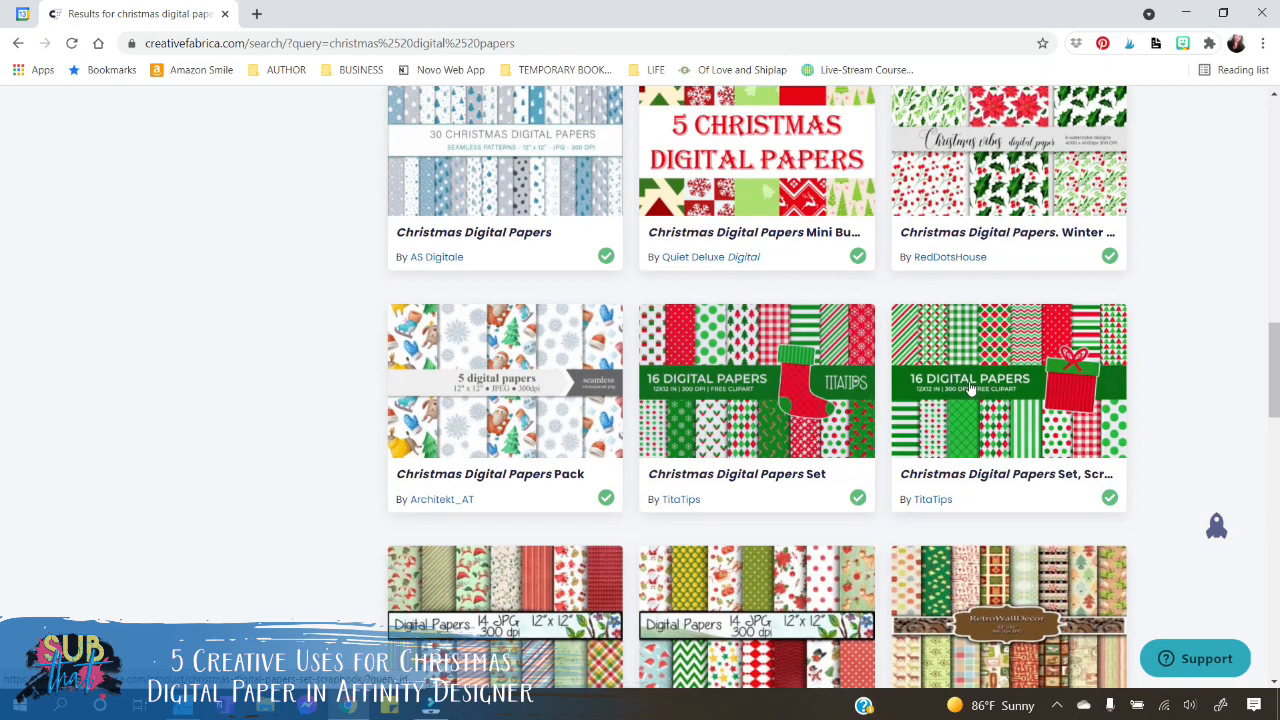
pyautogui.scroll(-3, 1022, 387)
pyautogui.scroll(-2, 1022, 387)
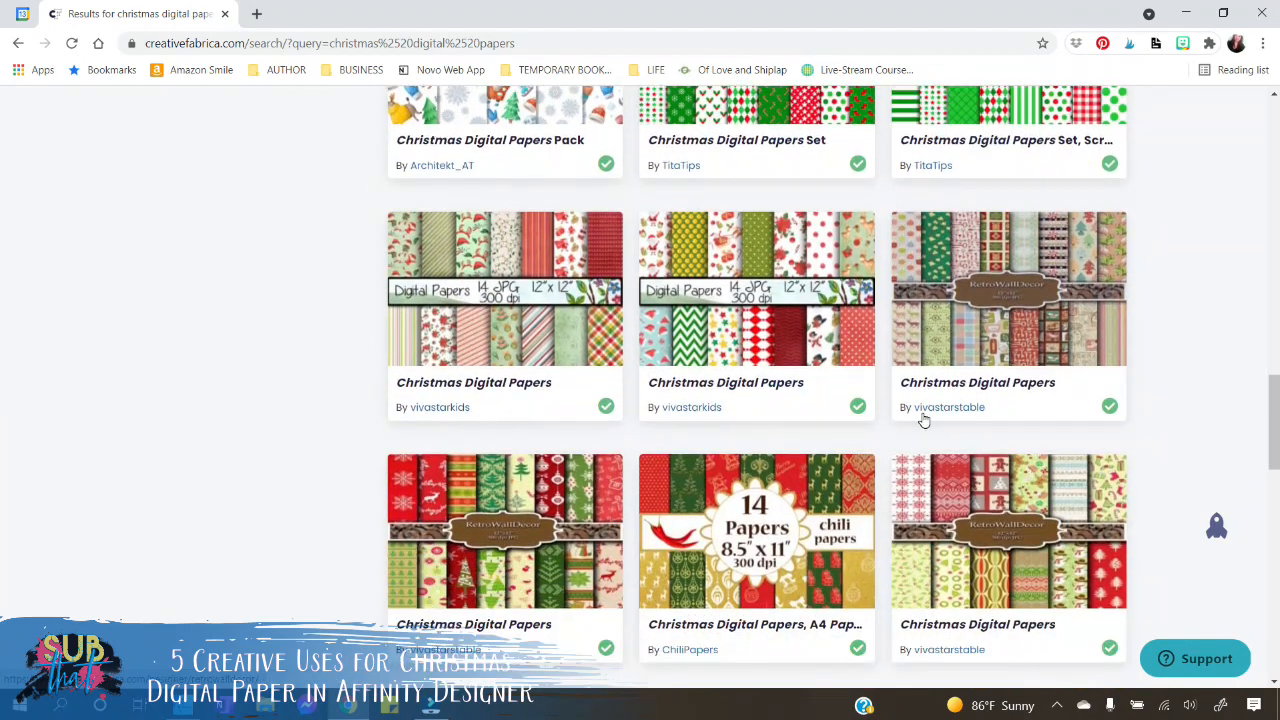
pyautogui.scroll(-2, 563, 440)
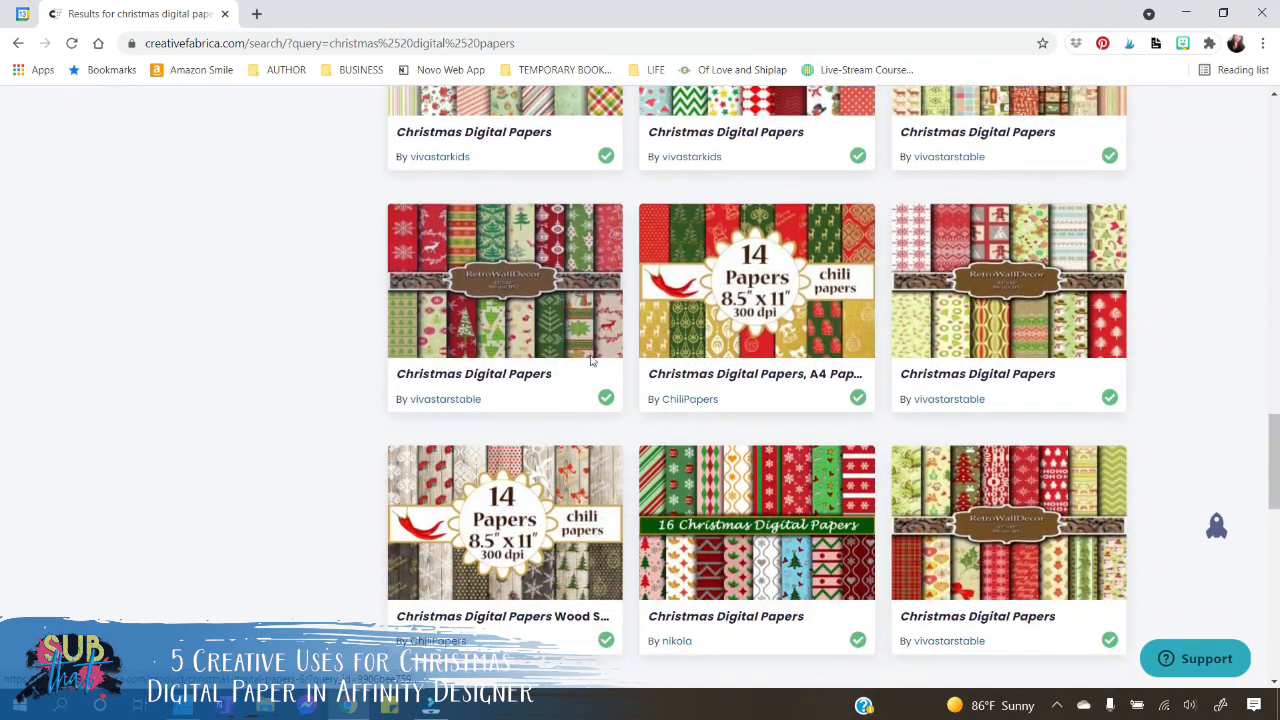
pyautogui.scroll(-2, 880, 476)
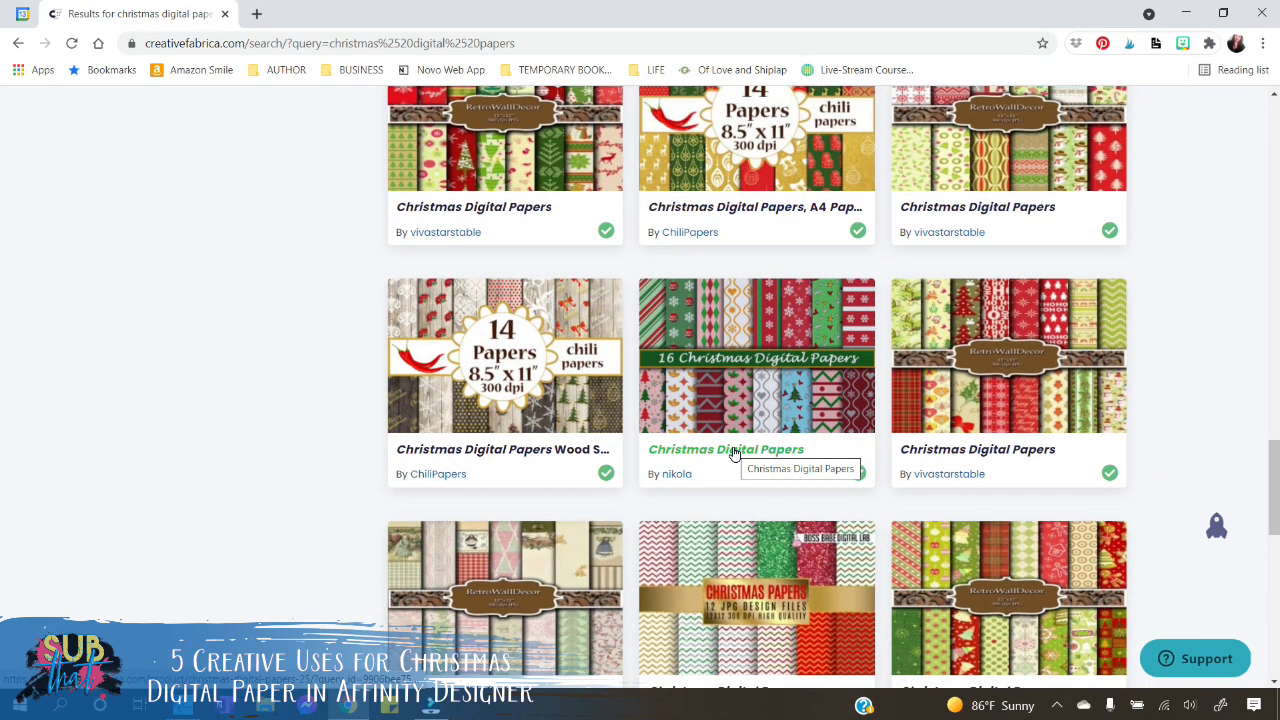
pyautogui.scroll(-3, 537, 460)
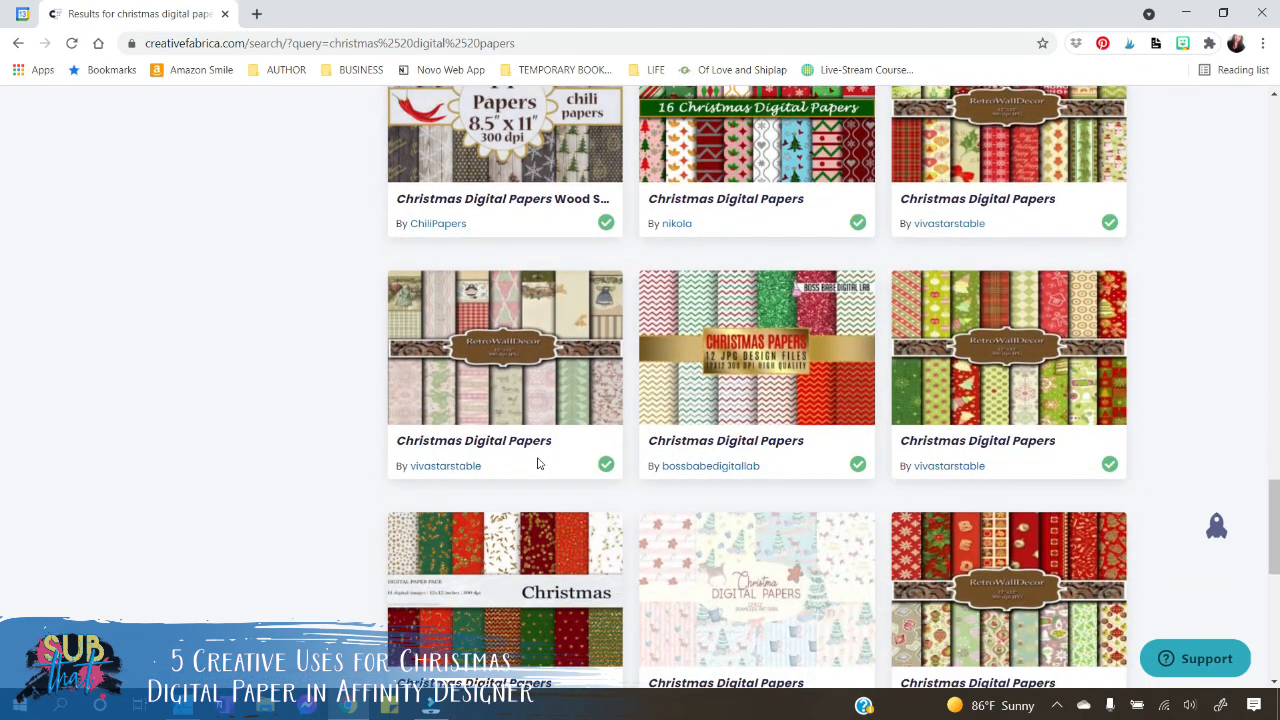
pyautogui.scroll(-1, 537, 463)
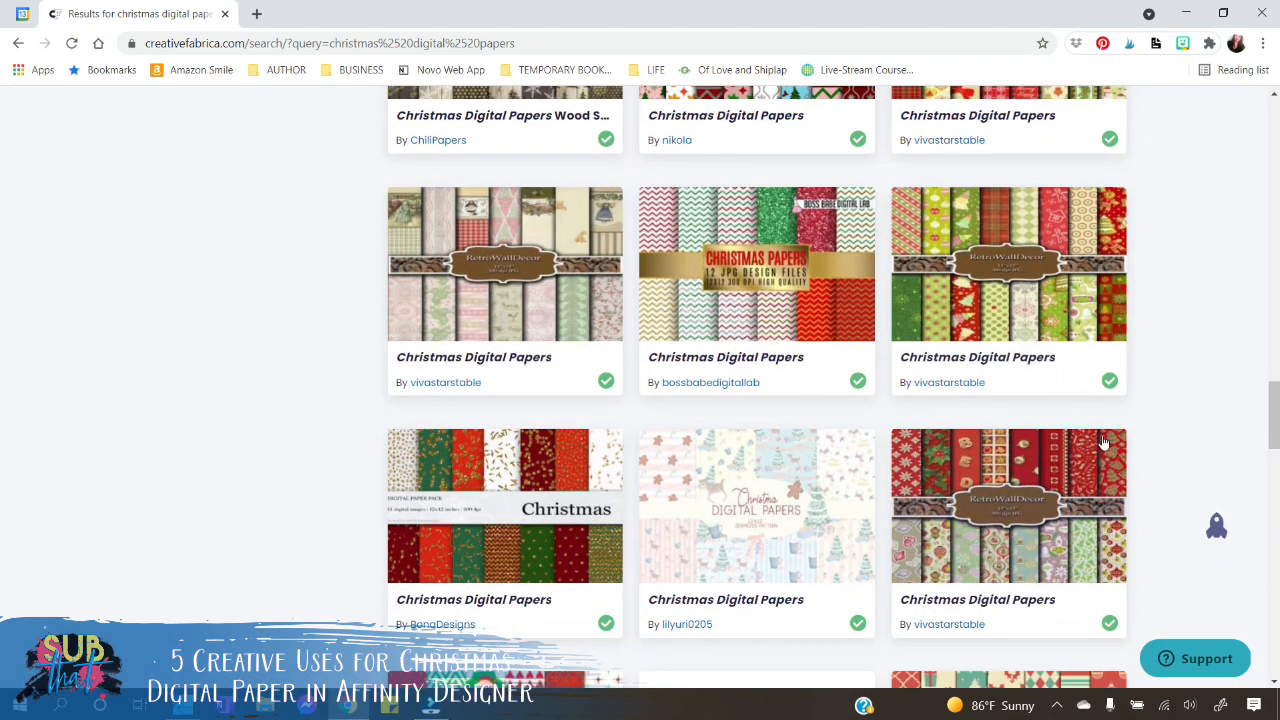
pyautogui.scroll(-5, 1104, 442)
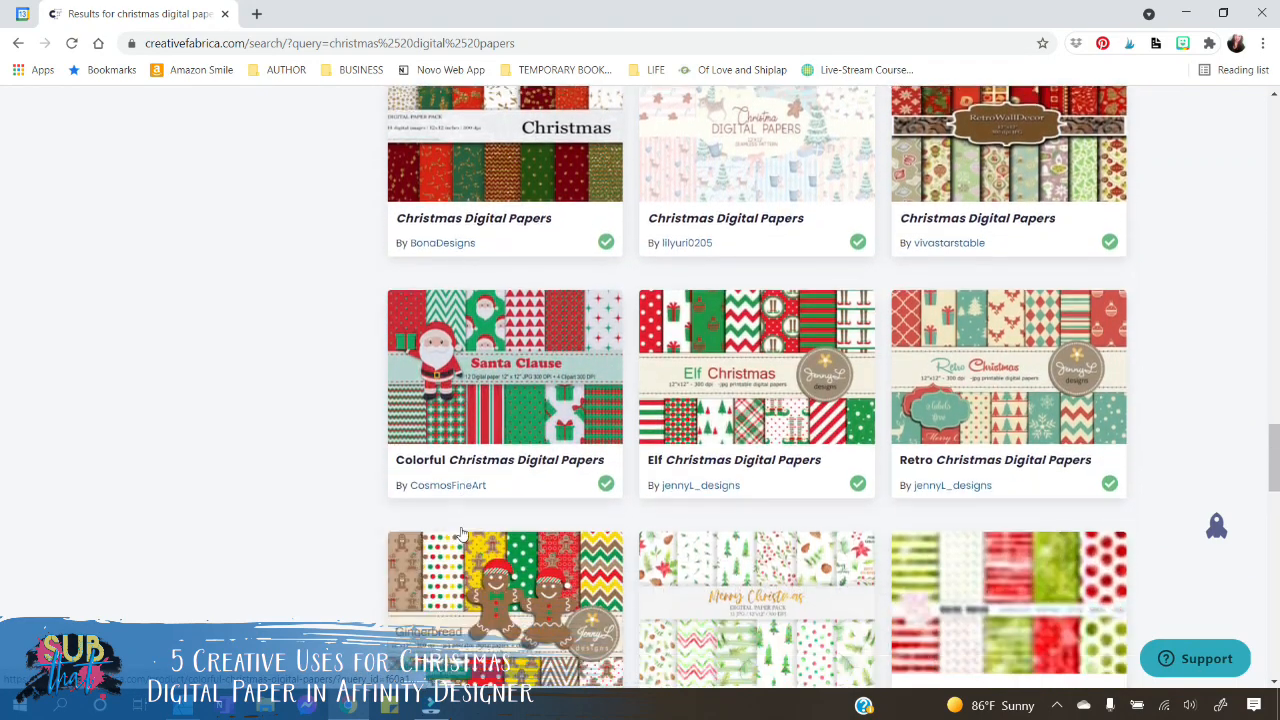
pyautogui.scroll(-2, 462, 535)
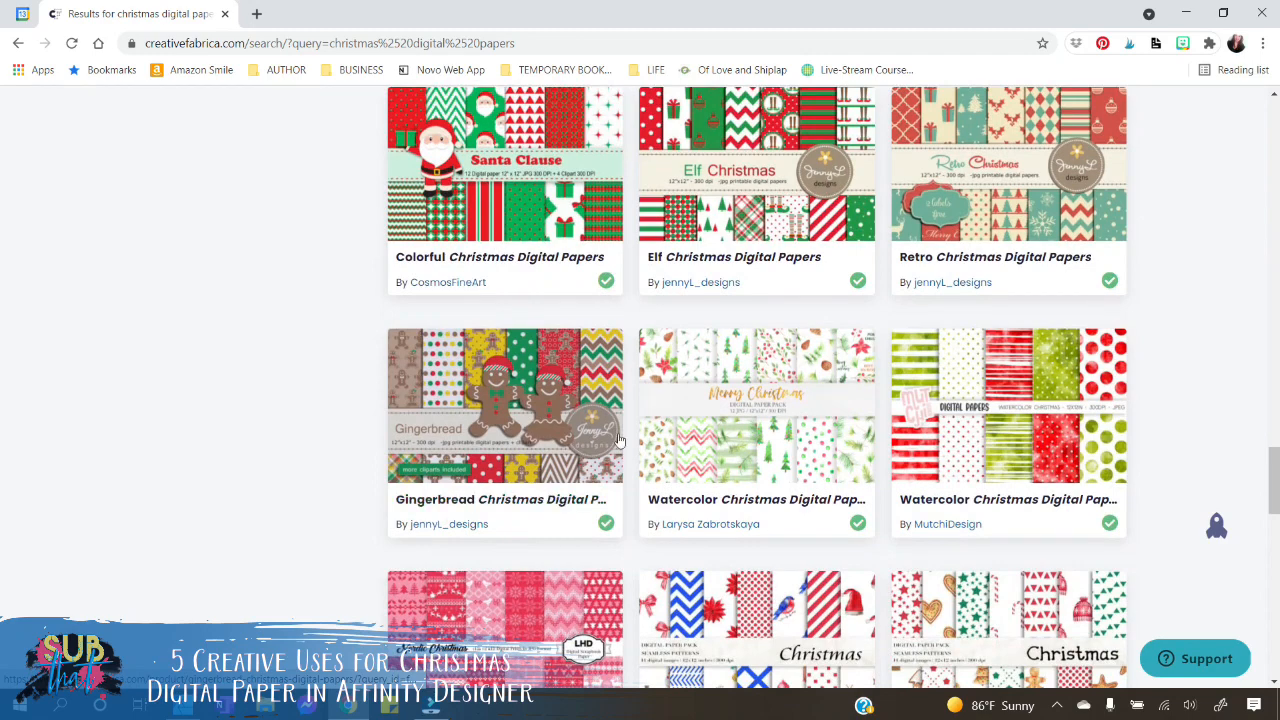
pyautogui.scroll(-3, 1090, 505)
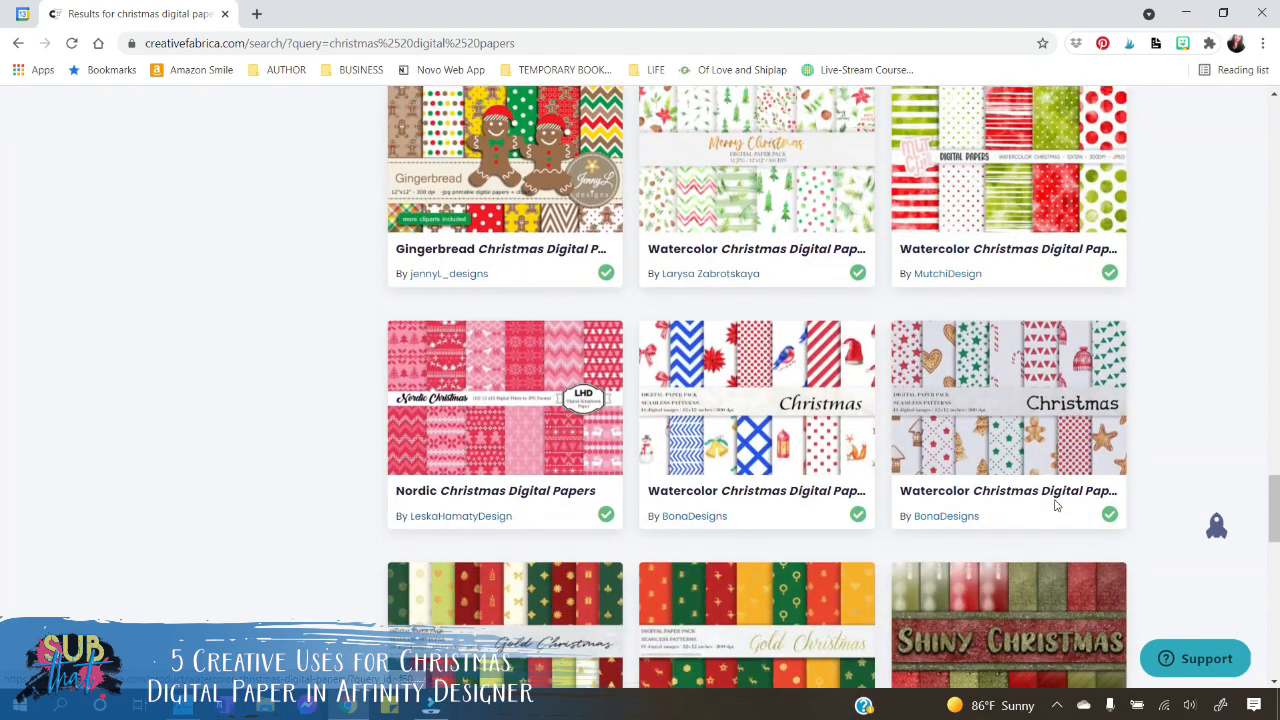
pyautogui.scroll(-2, 1054, 505)
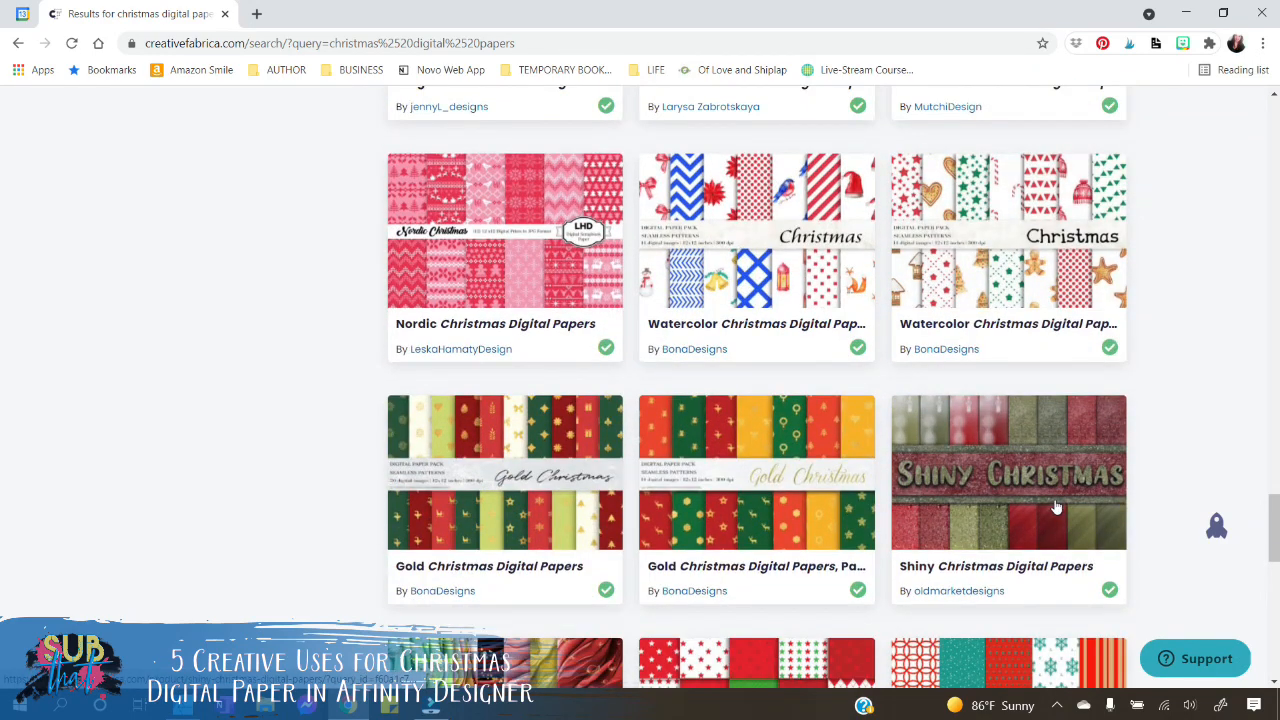
pyautogui.scroll(-4, 1055, 508)
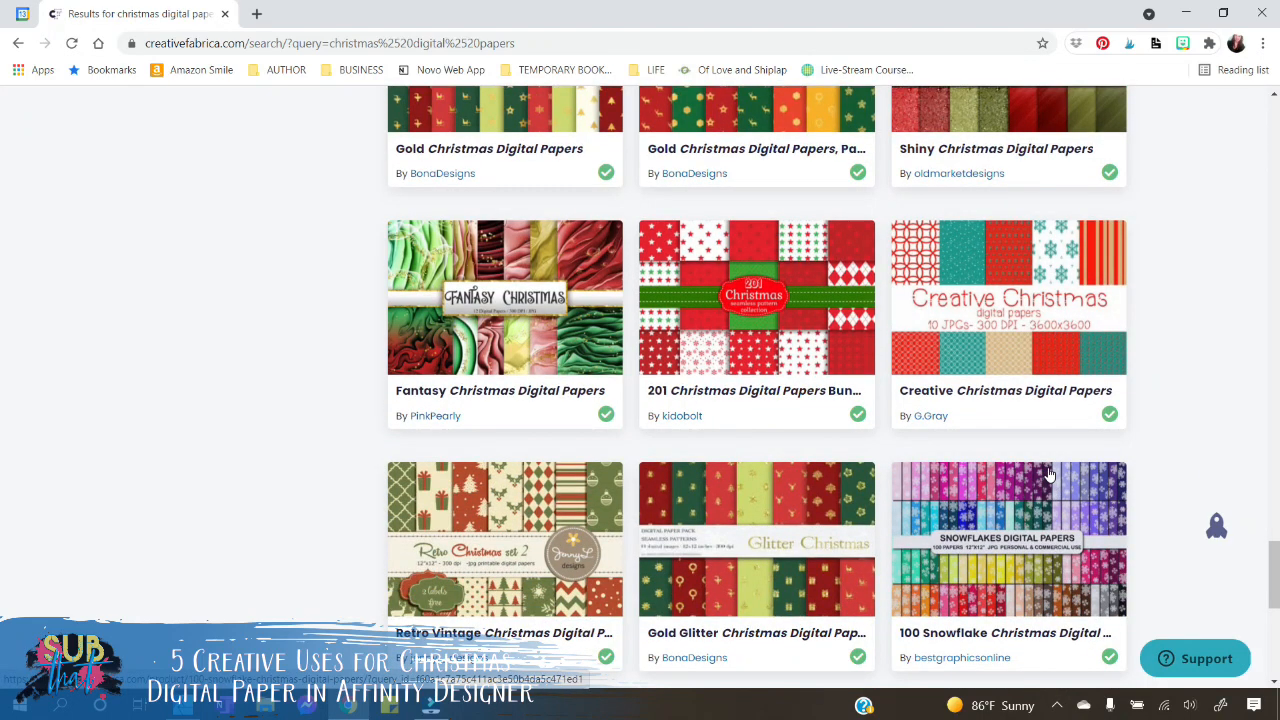
pyautogui.scroll(-5, 1050, 475)
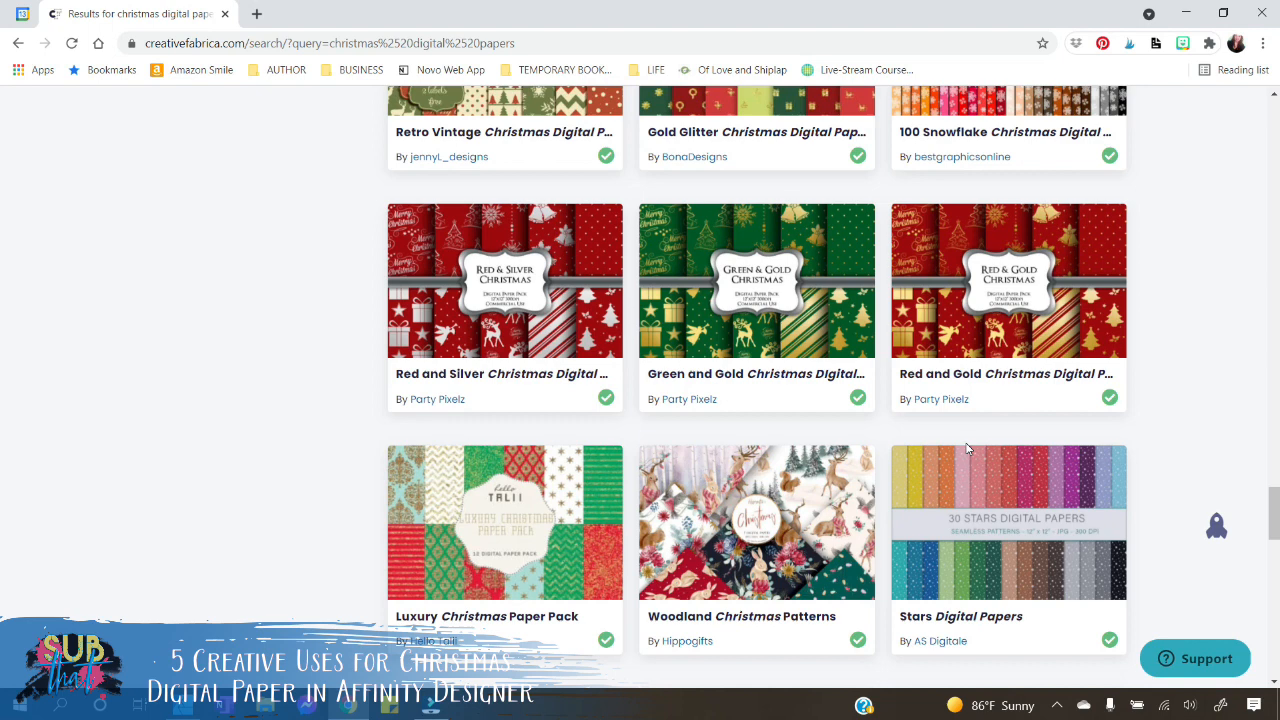
pyautogui.scroll(-6, 966, 447)
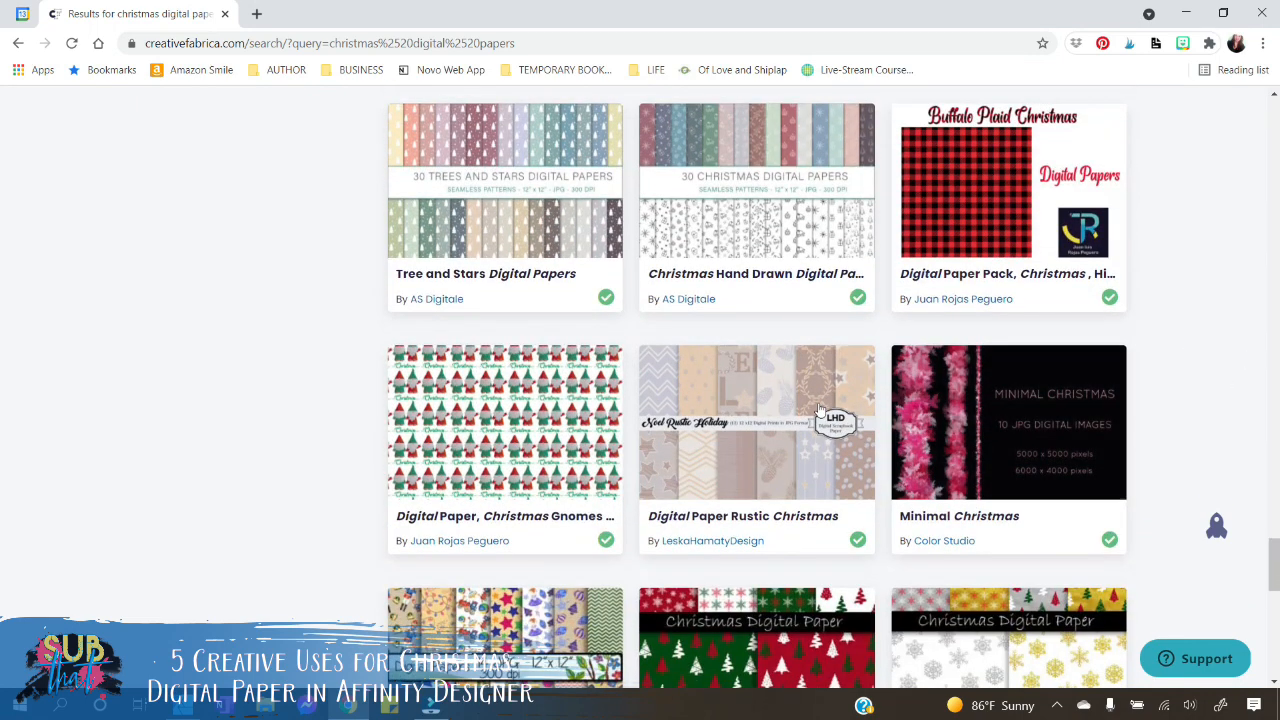
pyautogui.scroll(-4, 768, 404)
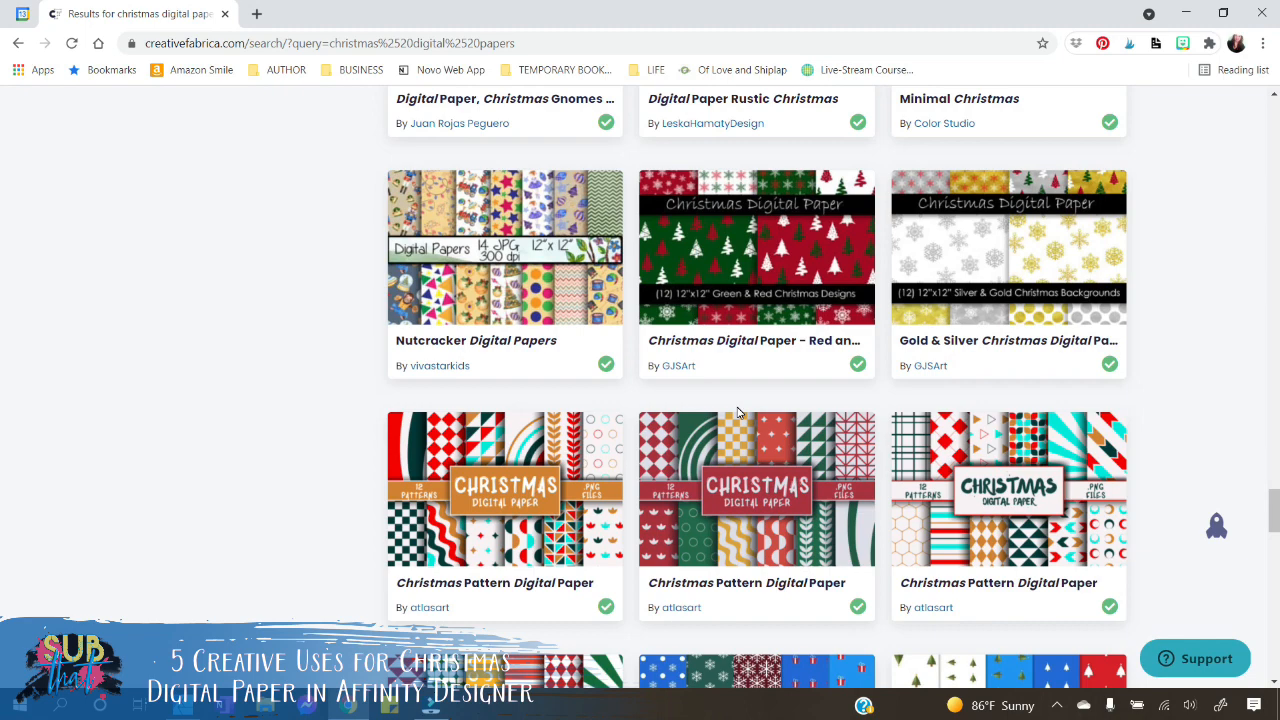
pyautogui.scroll(-3, 724, 480)
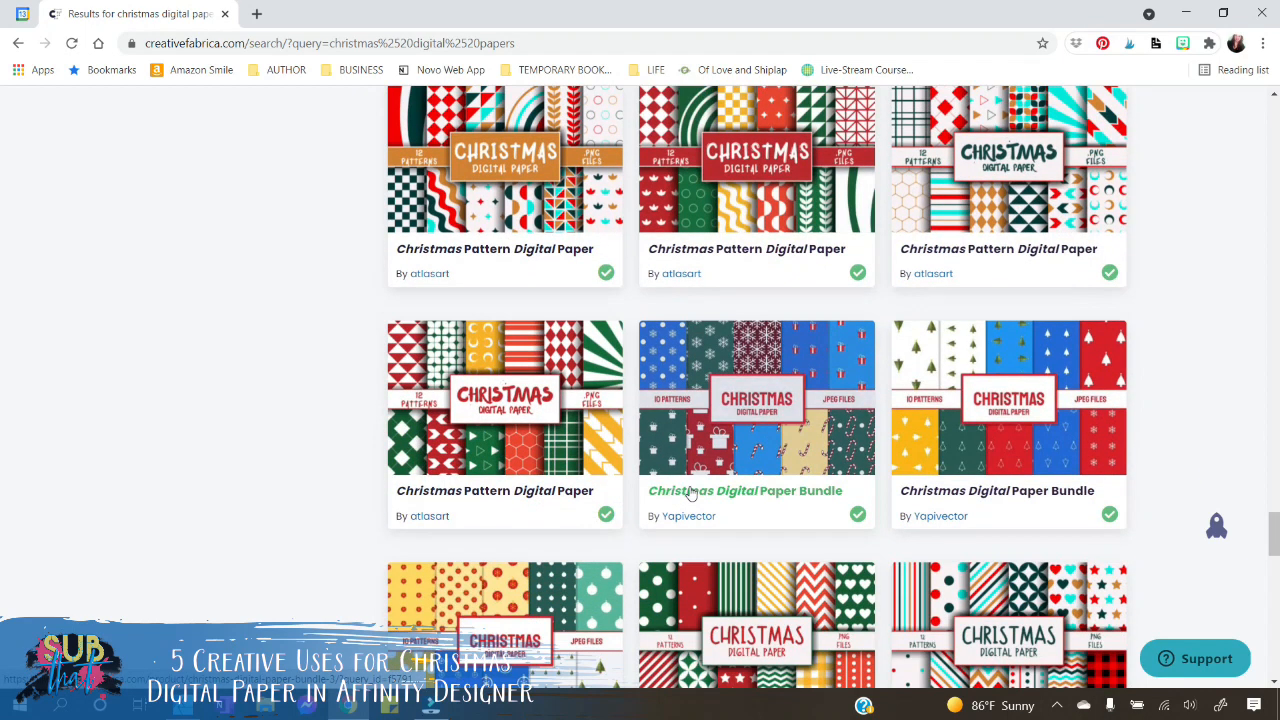
pyautogui.scroll(-2, 677, 495)
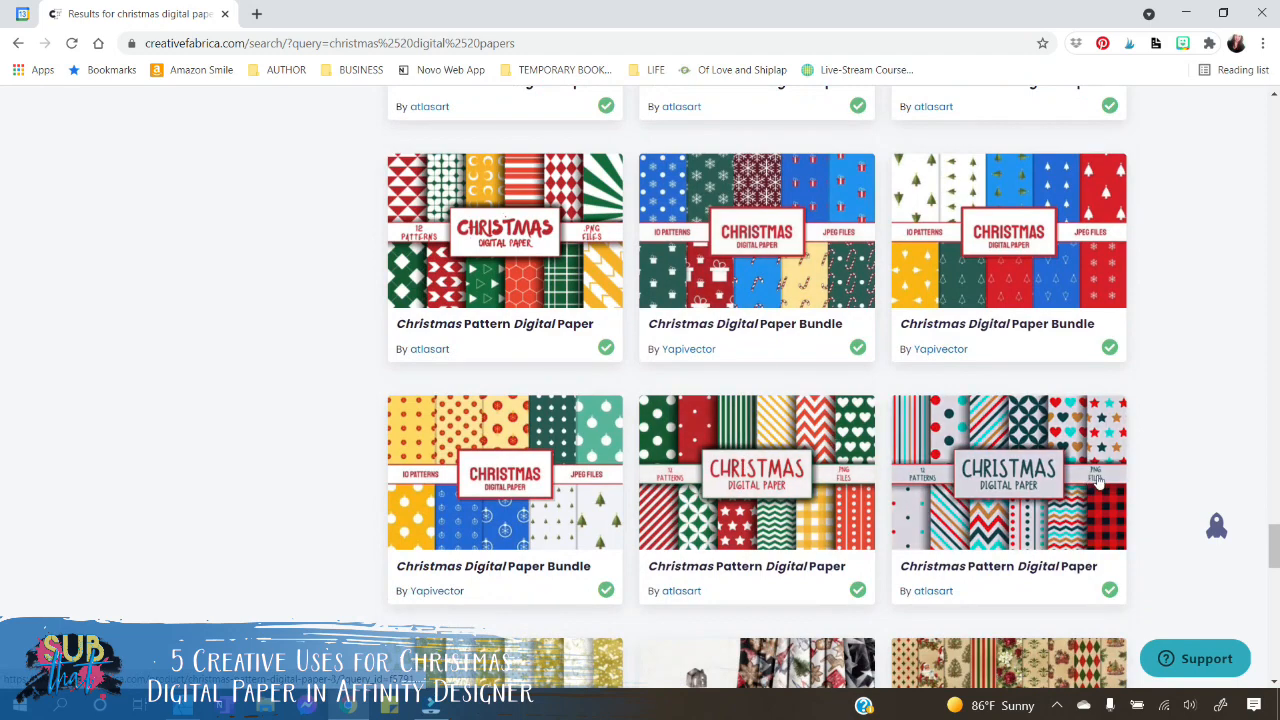
pyautogui.scroll(-2, 1210, 447)
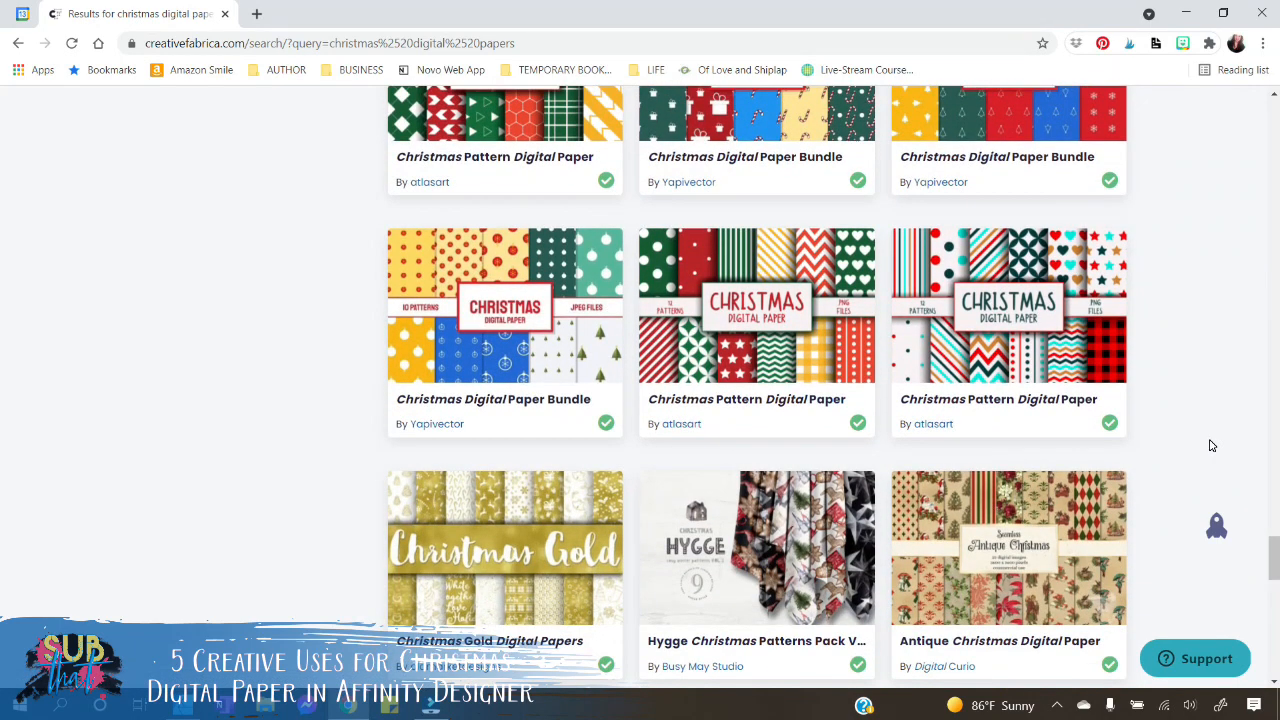
pyautogui.scroll(-3, 1210, 446)
pyautogui.scroll(-1, 1213, 442)
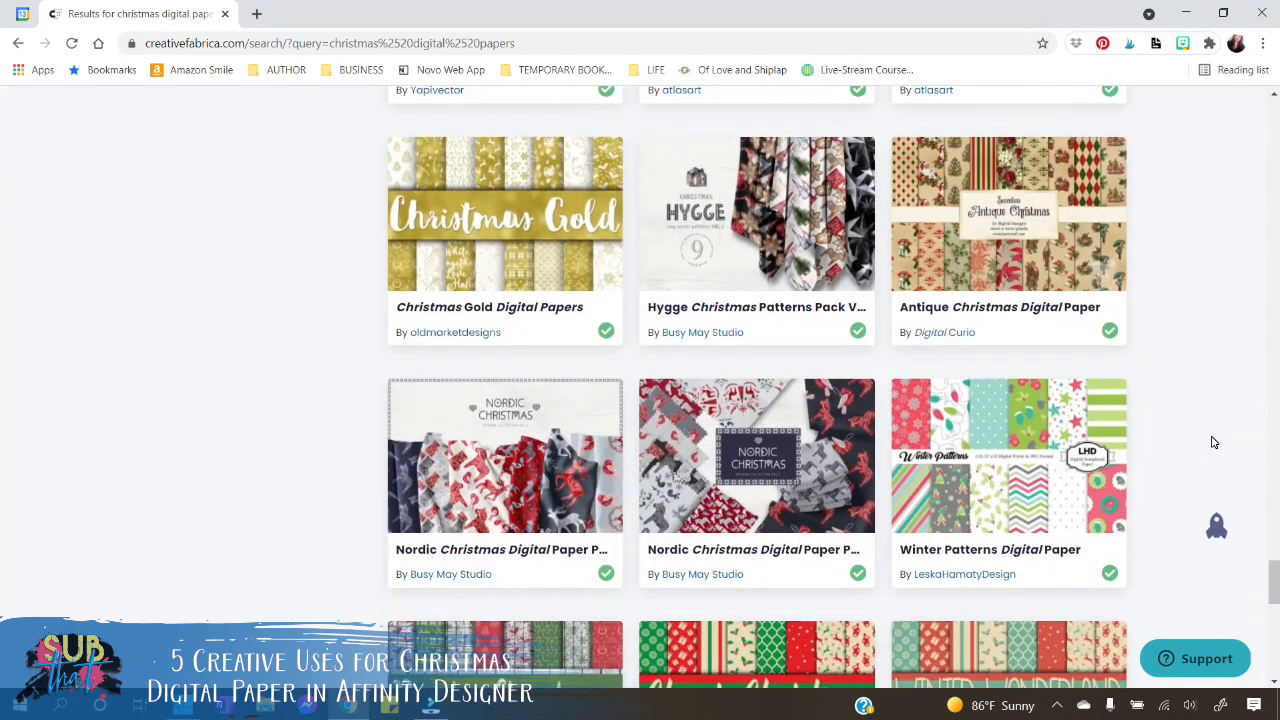
pyautogui.scroll(-6, 1212, 440)
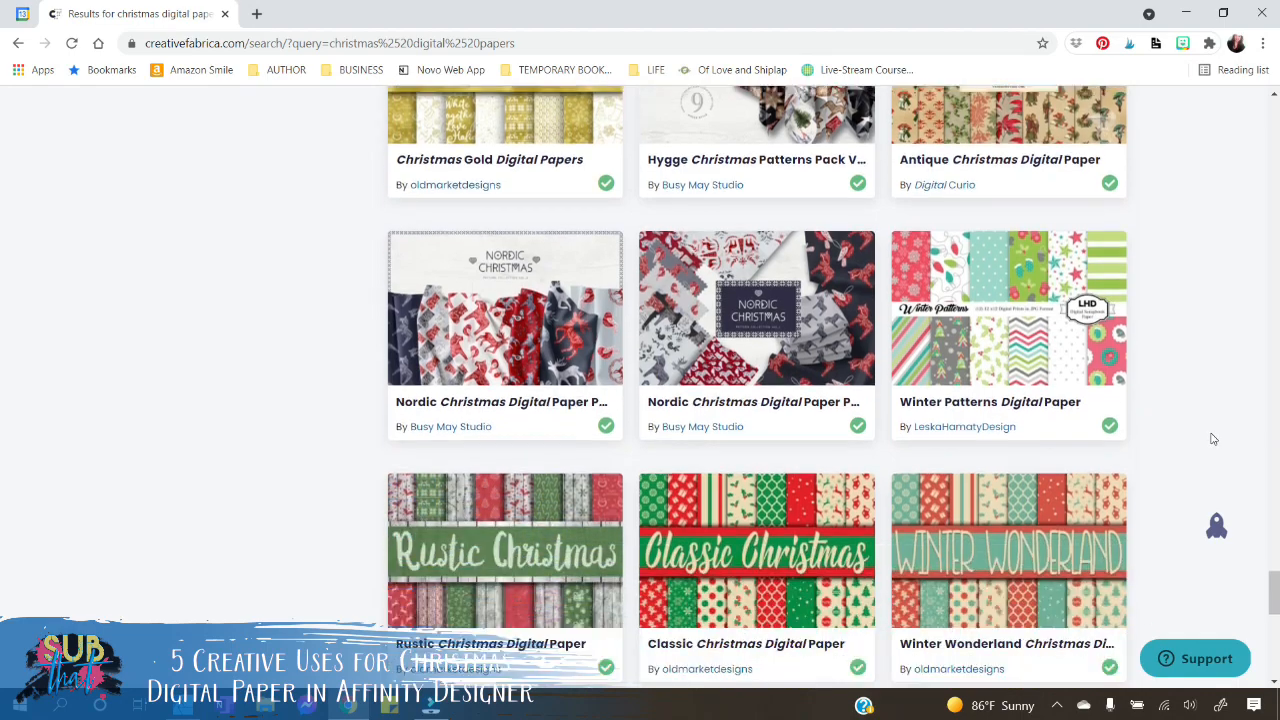
pyautogui.scroll(-1, 1205, 436)
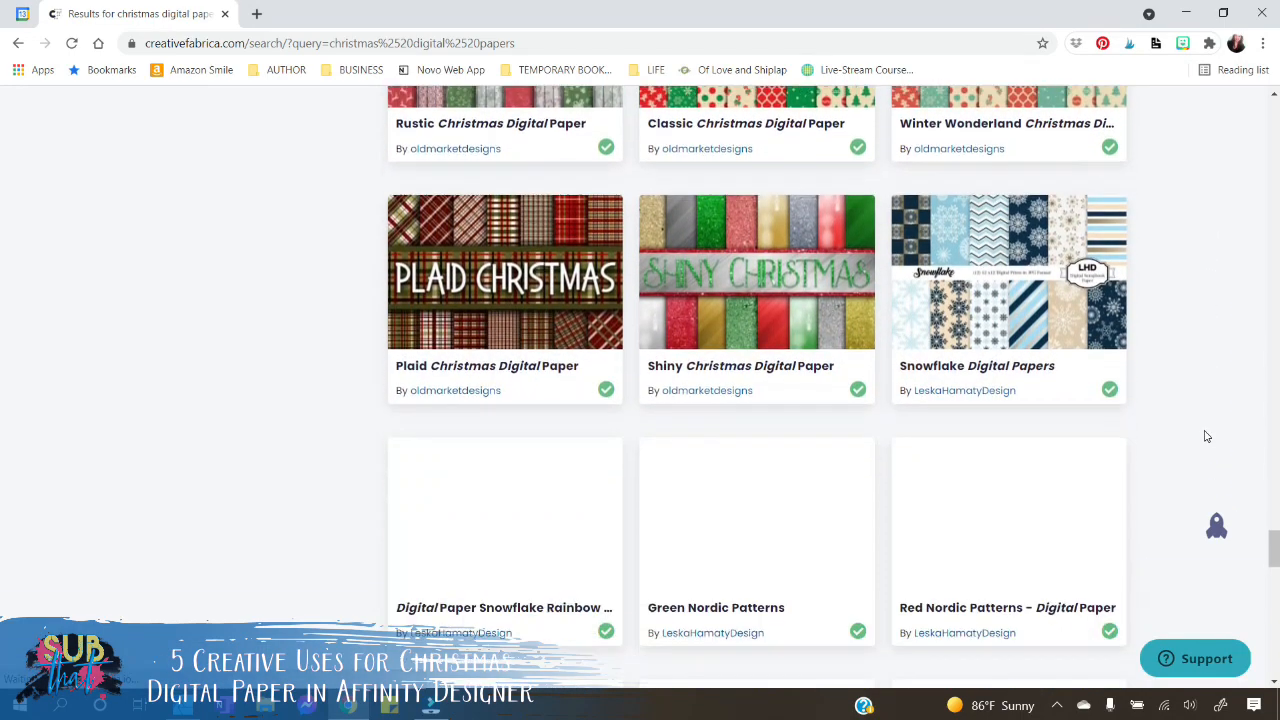
pyautogui.scroll(-5, 1200, 441)
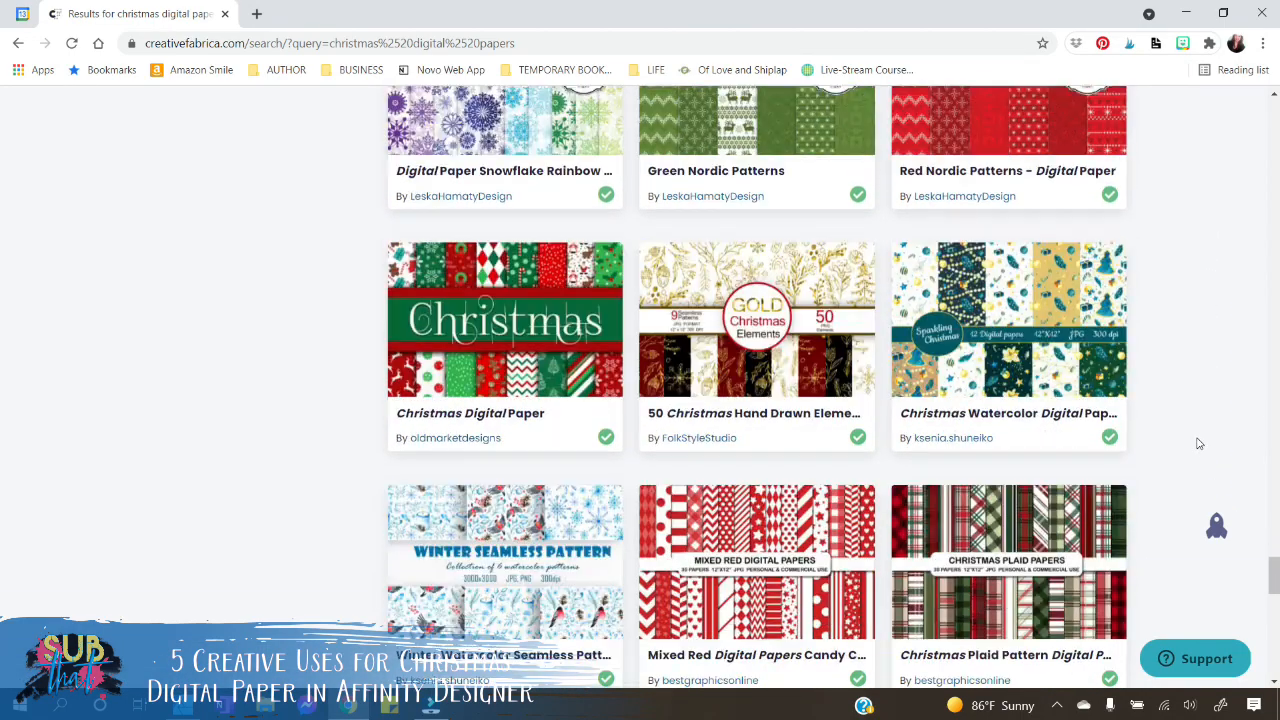
pyautogui.scroll(-1, 1197, 438)
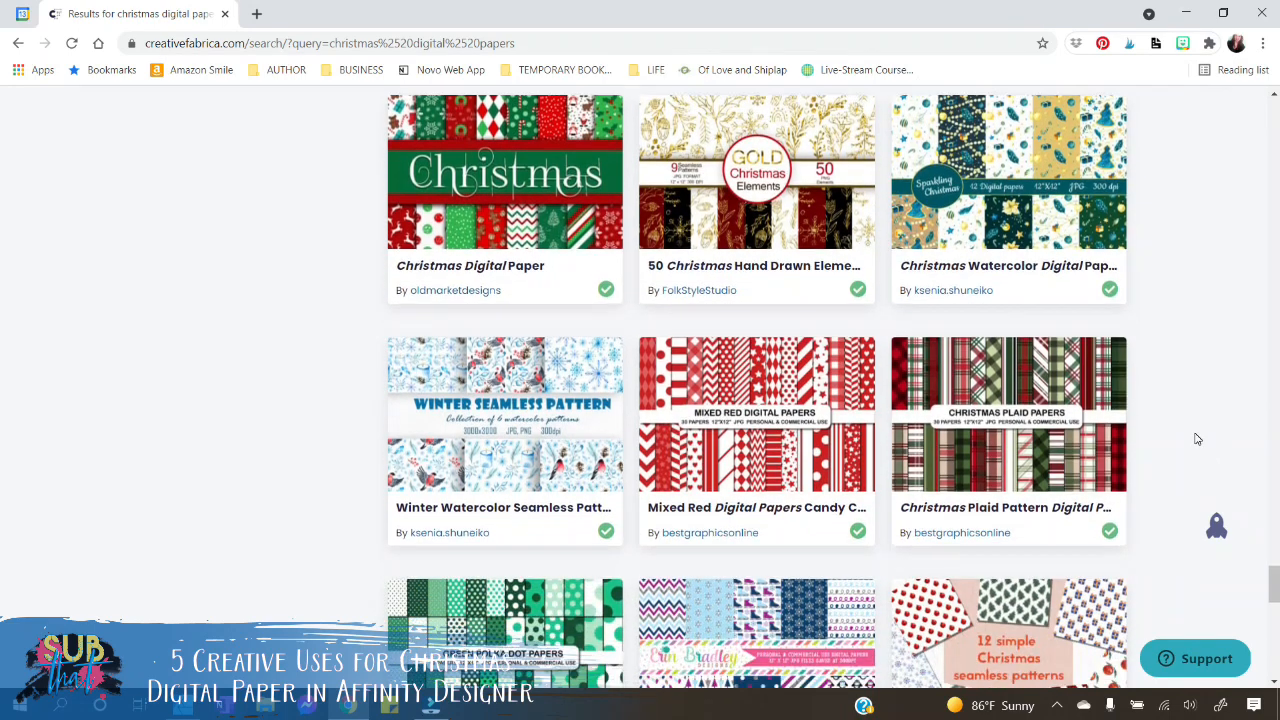
pyautogui.scroll(-2, 1197, 438)
pyautogui.scroll(-2, 1197, 438)
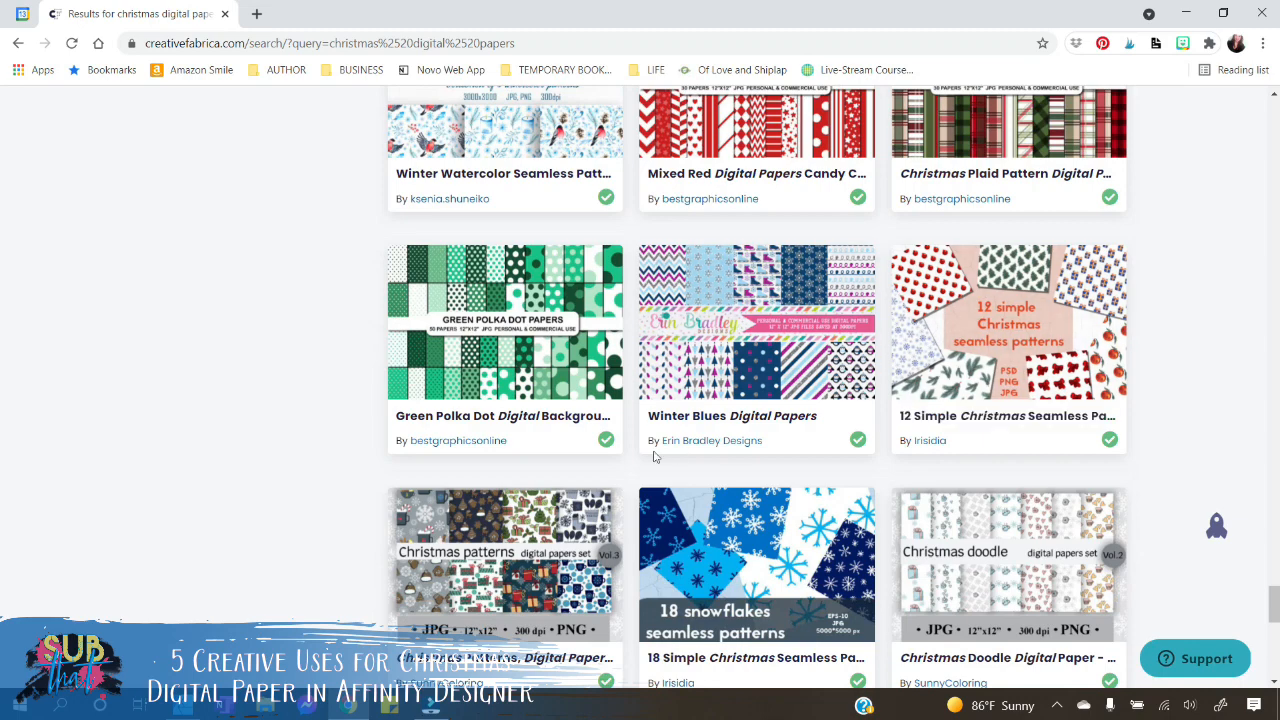
pyautogui.scroll(-3, 650, 465)
pyautogui.scroll(-2, 640, 465)
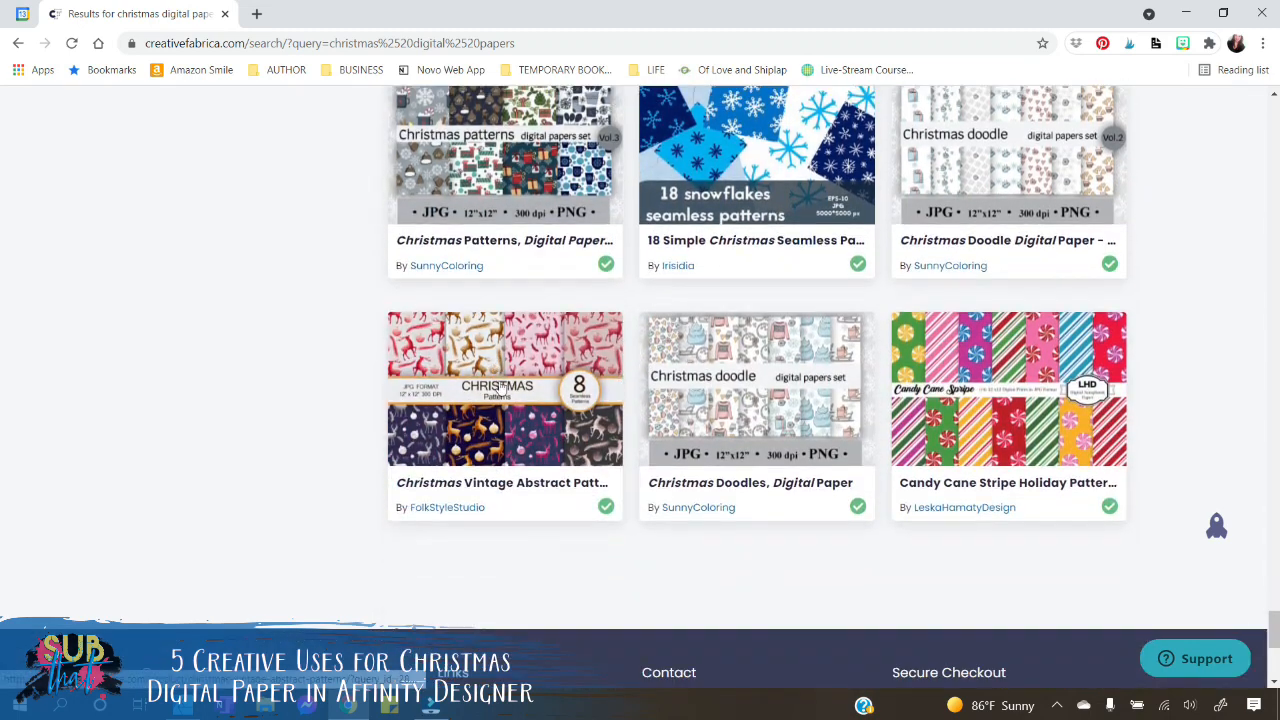
# Step: Open the Winter Digital Papers product page in a new browser tab and switch to it
pyautogui.scroll(-5, 505, 432)
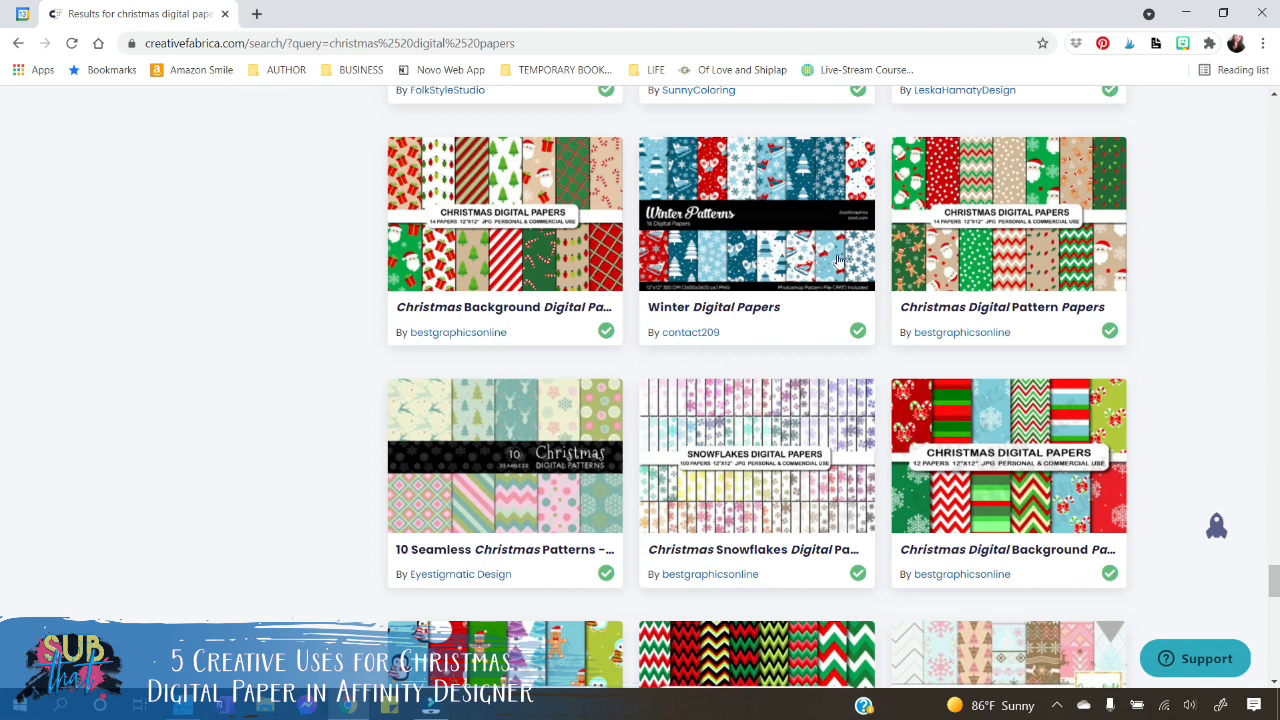
pyautogui.middleClick(696, 250)
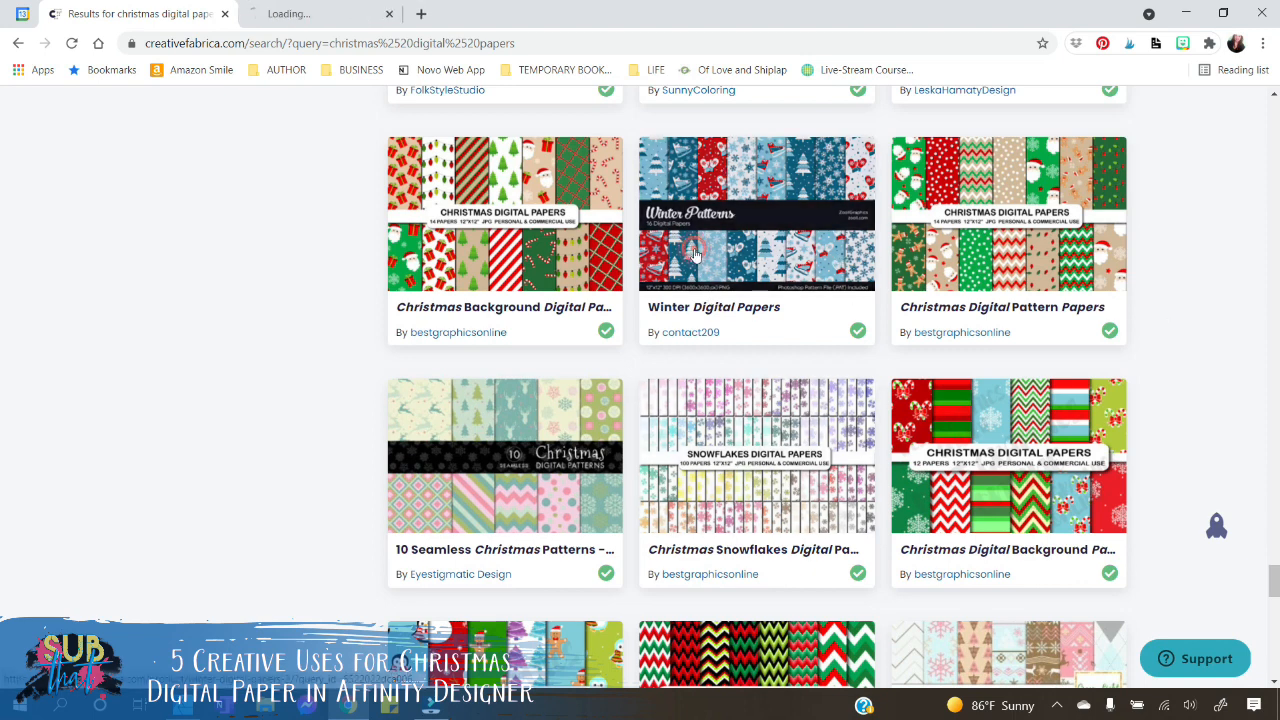
pyautogui.click(400, 16)
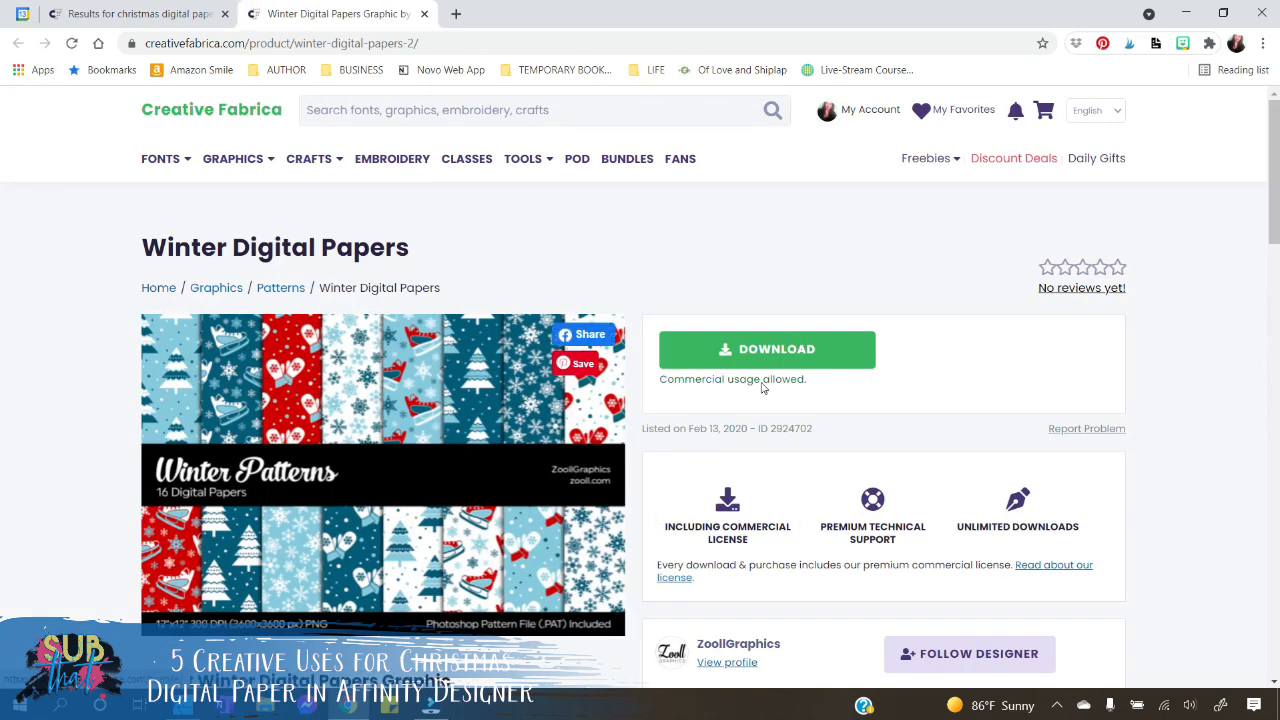
# Step: Open the Creative Fabrica subscription license terms from the Winter Digital Papers product page
pyautogui.scroll(-2, 730, 432)
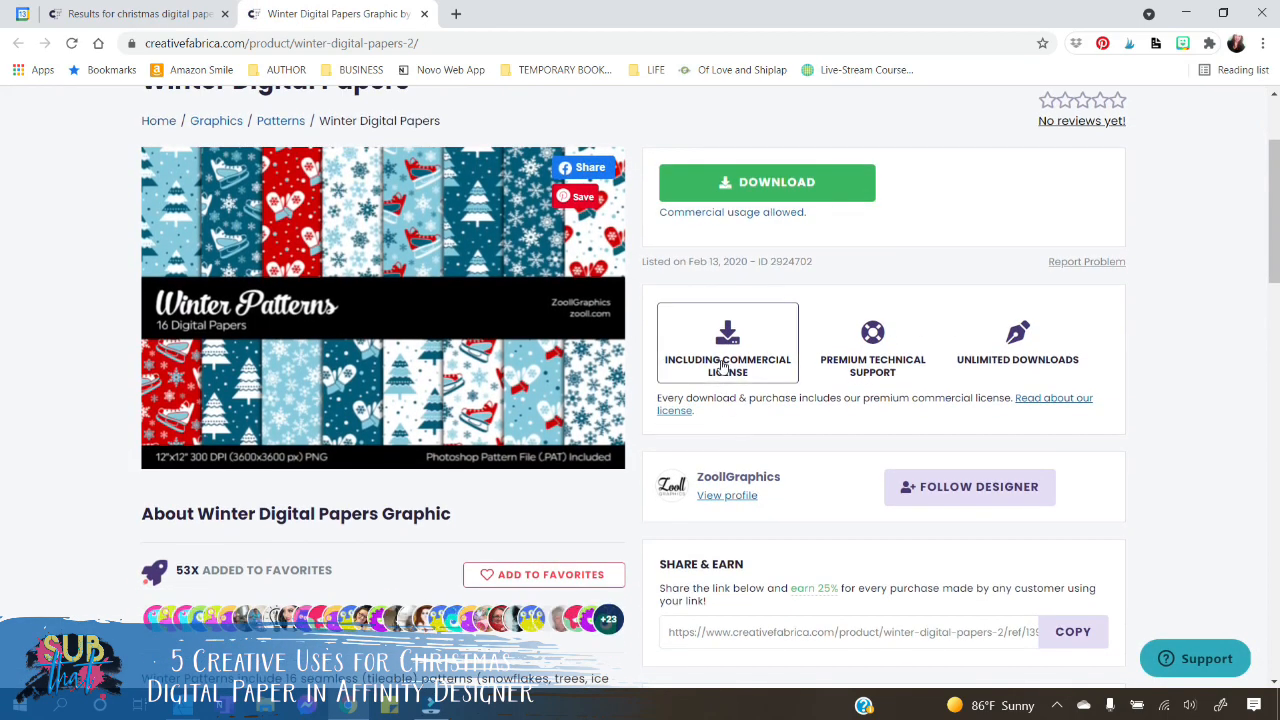
pyautogui.click(676, 412)
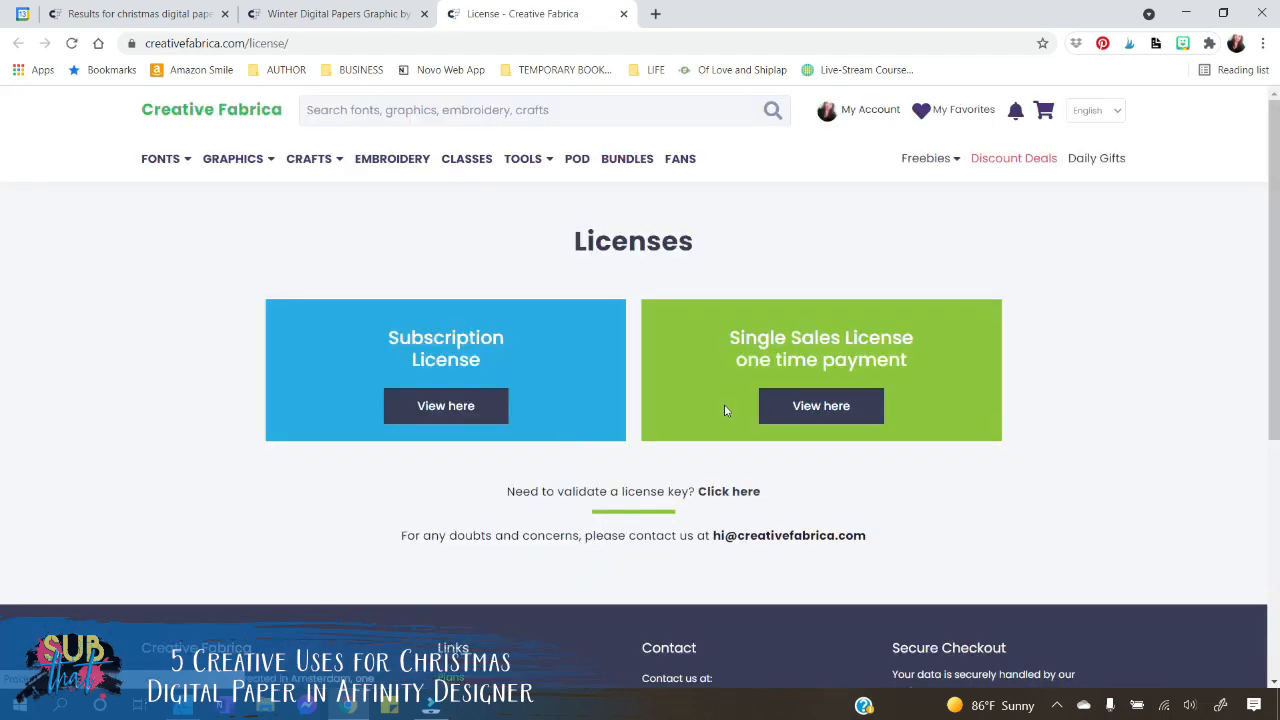
pyautogui.scroll(-1, 642, 444)
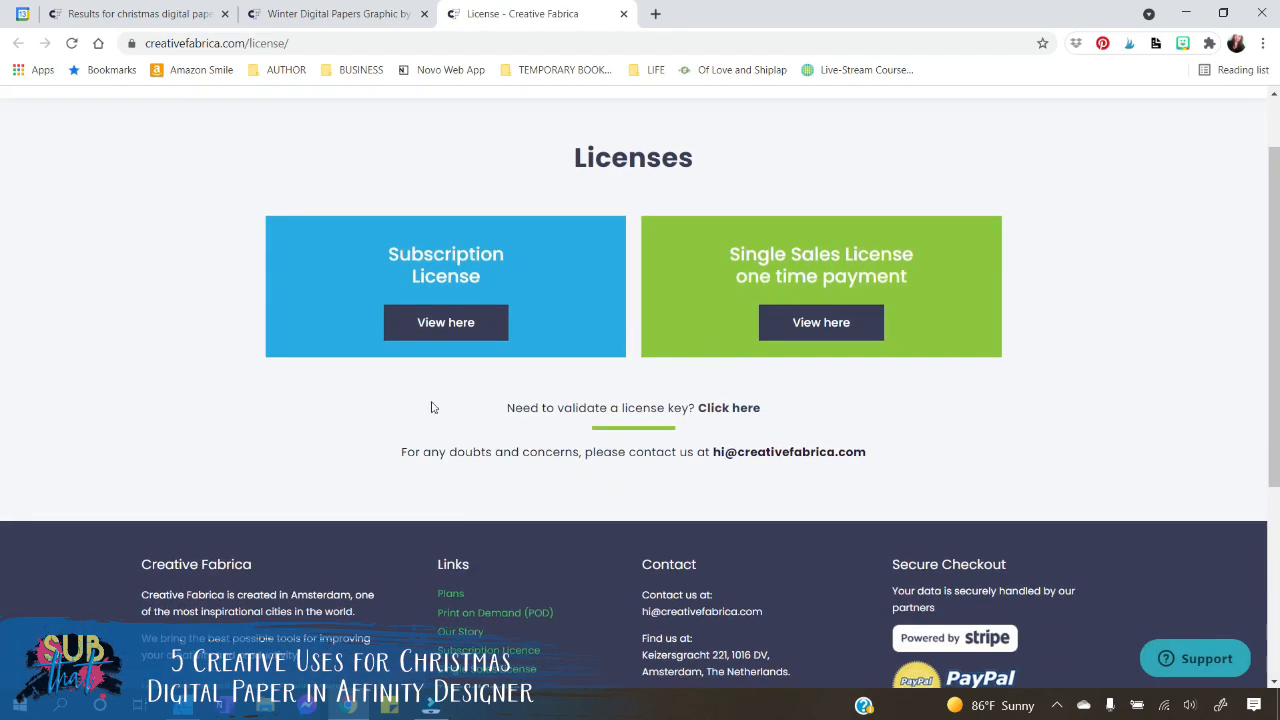
pyautogui.click(446, 322)
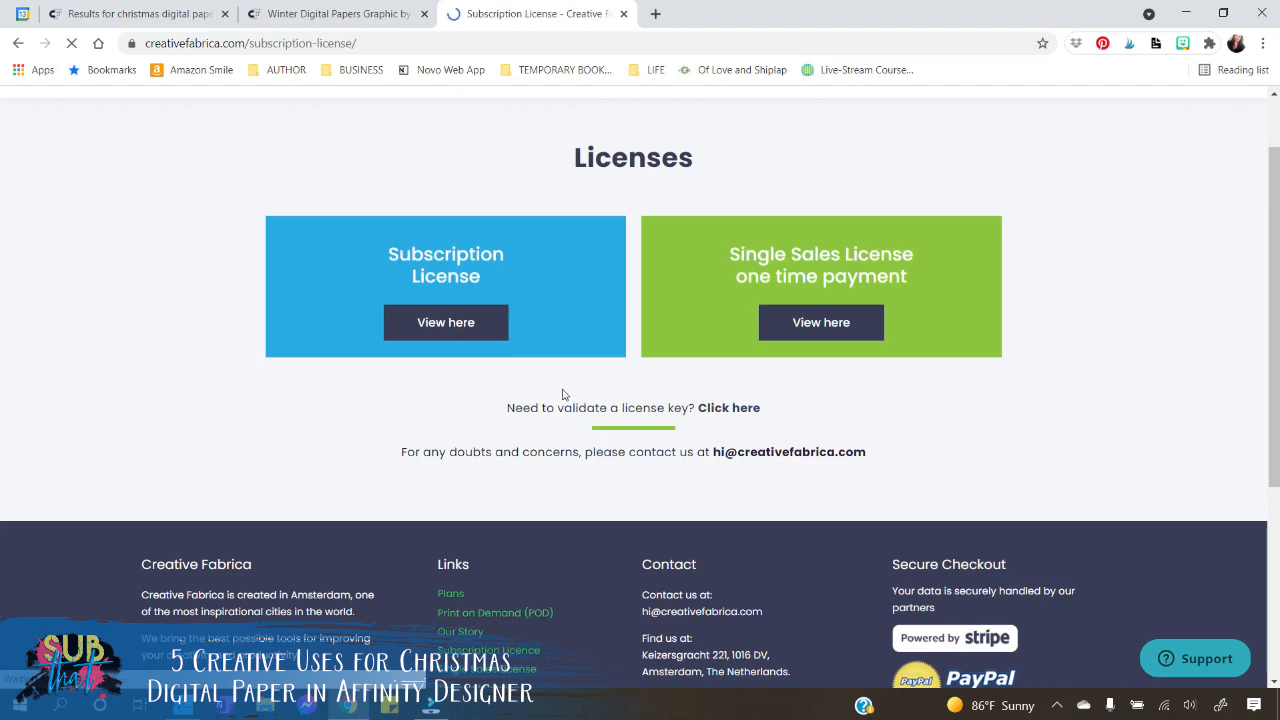
# Step: Review the allowed and prohibited uses in the subscription license, including physical end products, and close the license page
pyautogui.scroll(-3, 390, 402)
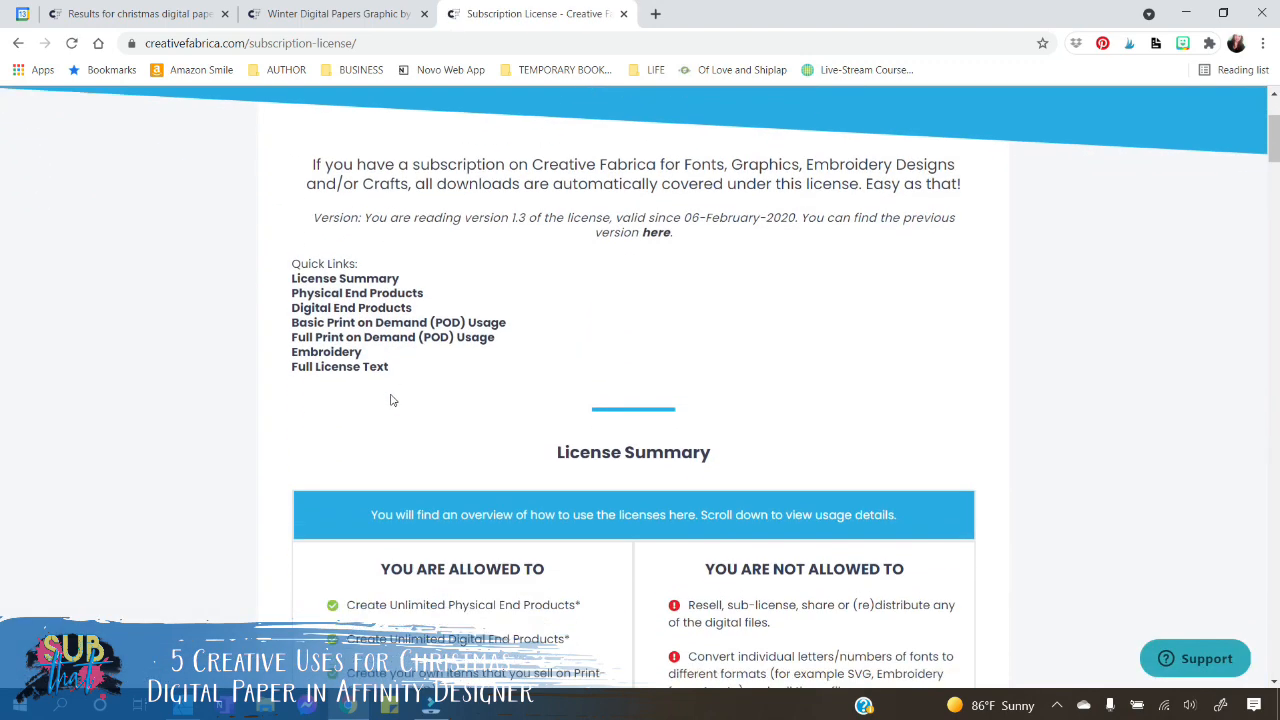
pyautogui.scroll(-1, 572, 513)
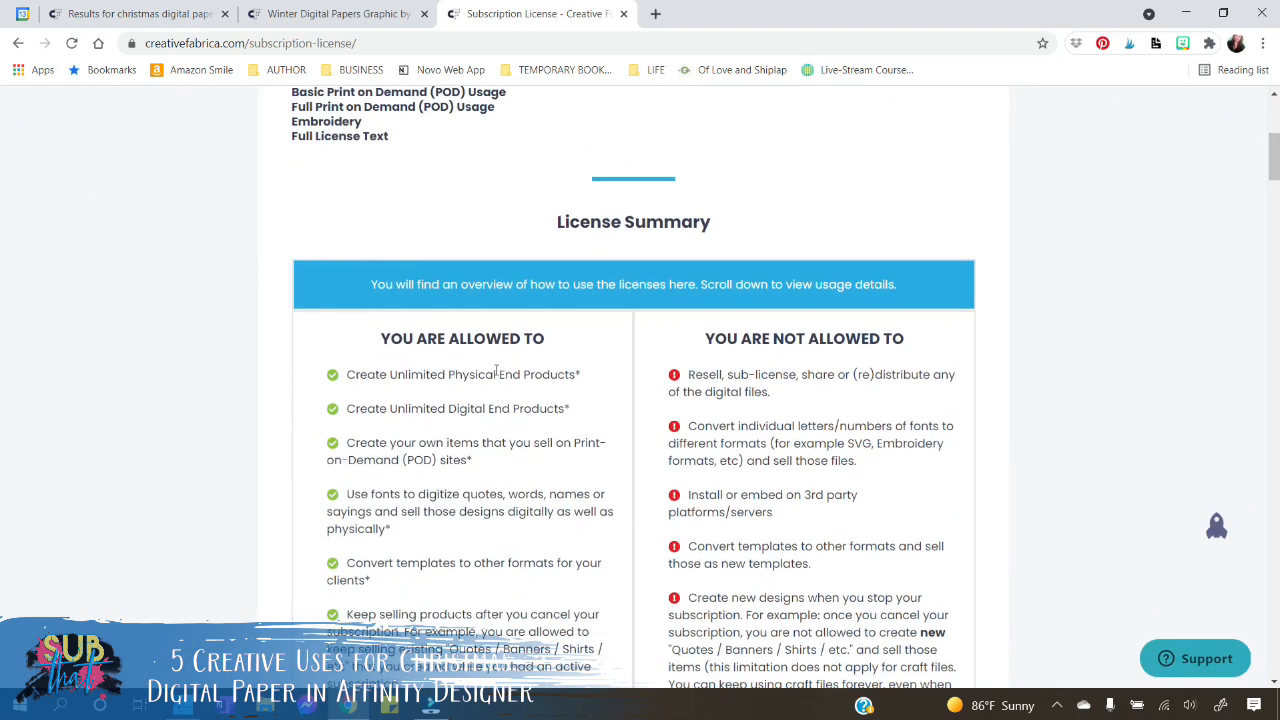
pyautogui.scroll(-1, 496, 376)
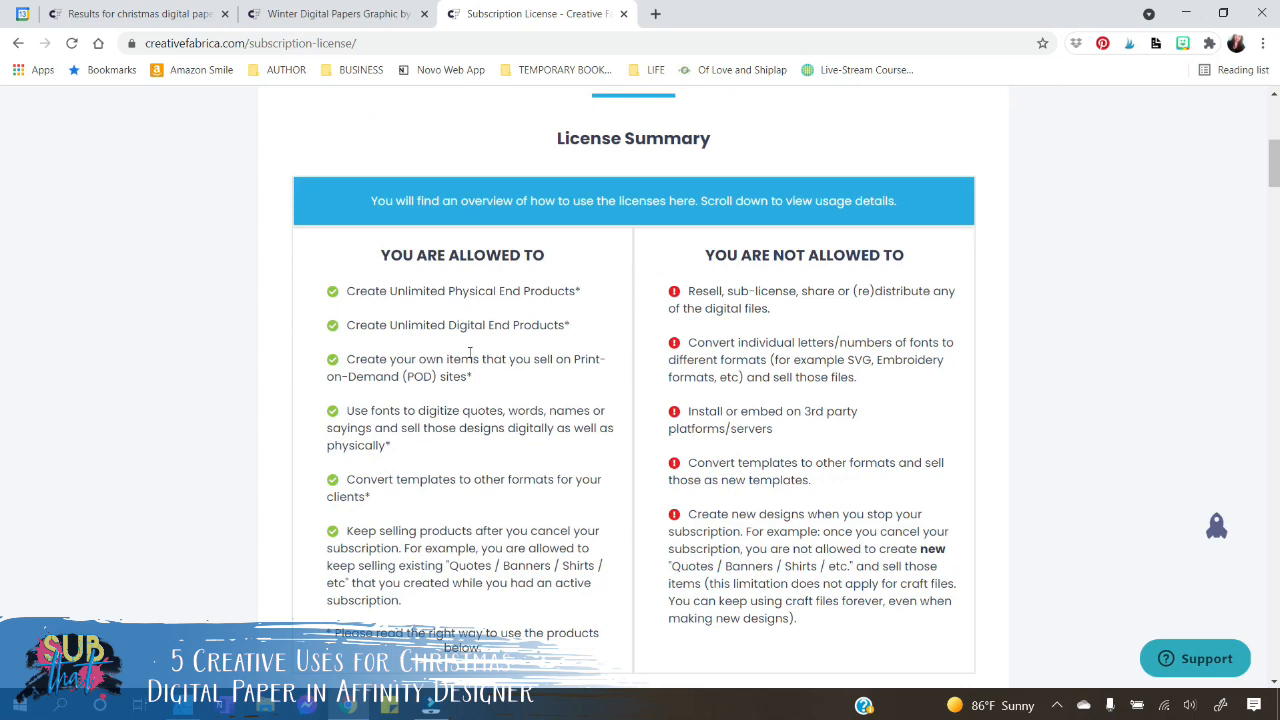
pyautogui.scroll(-1, 469, 352)
pyautogui.scroll(-3, 477, 380)
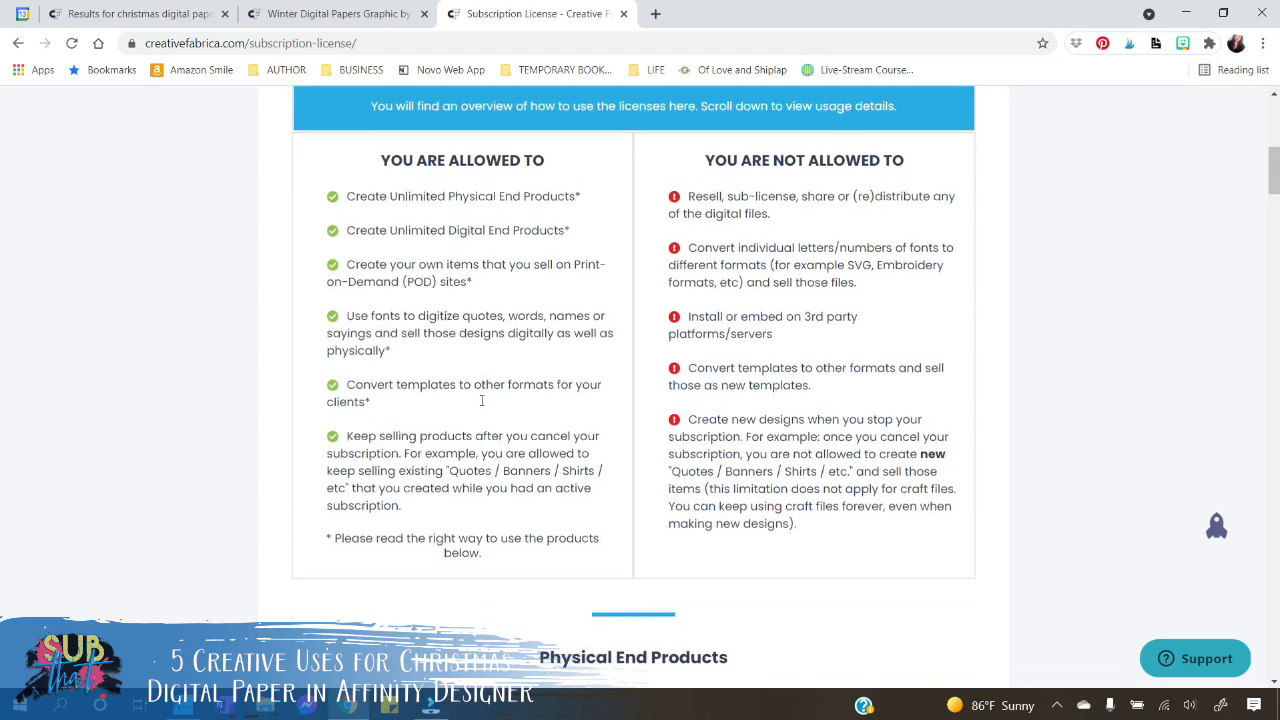
pyautogui.scroll(-4, 480, 405)
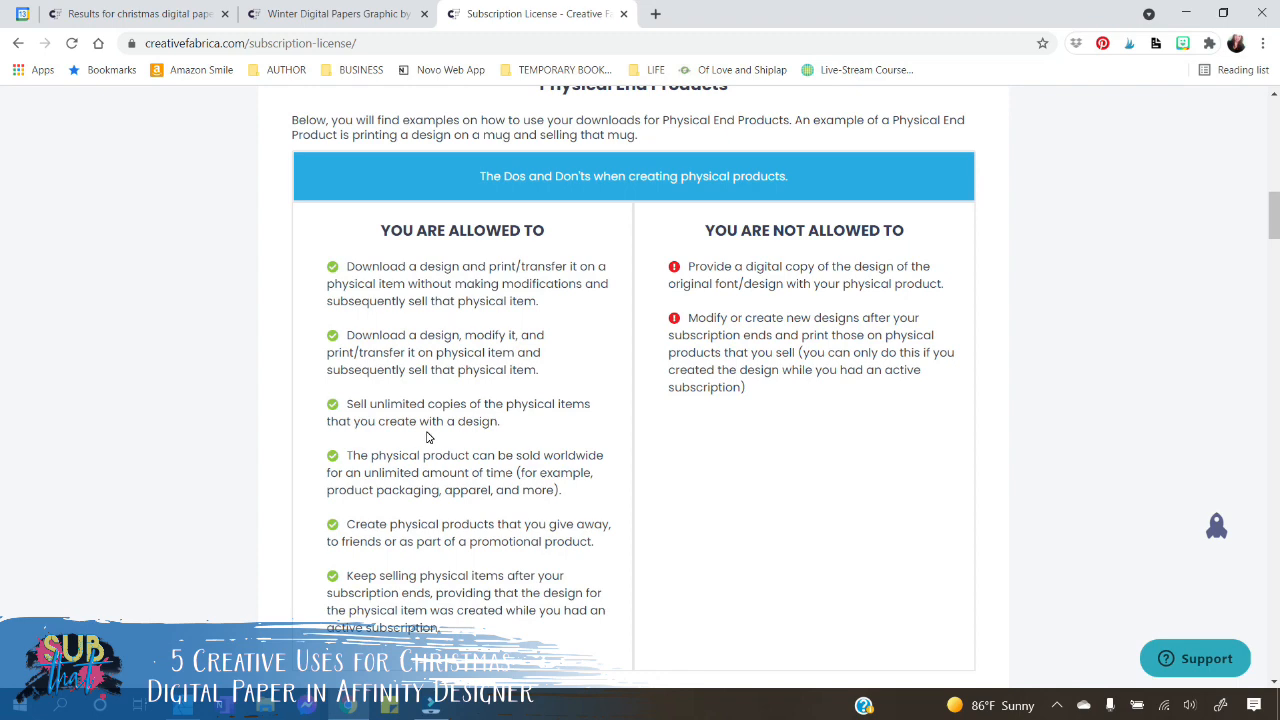
pyautogui.scroll(10, 200, 286)
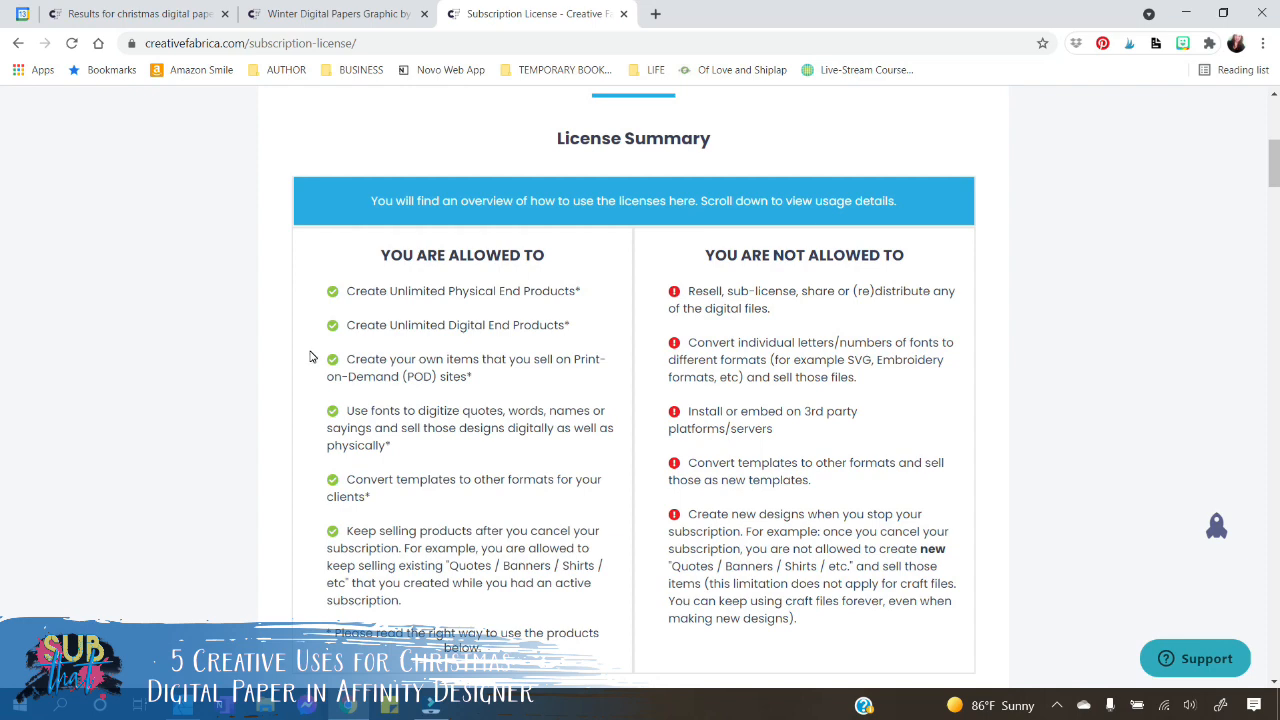
pyautogui.scroll(5, 268, 357)
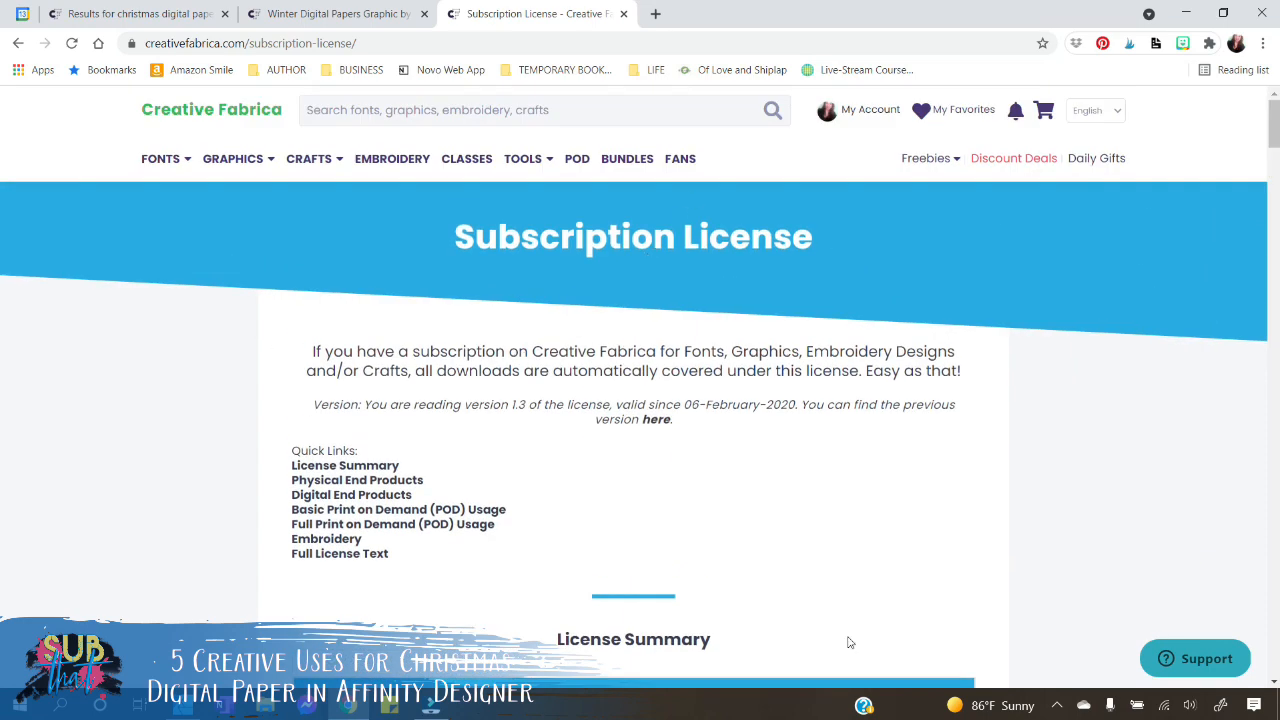
pyautogui.scroll(-3, 770, 503)
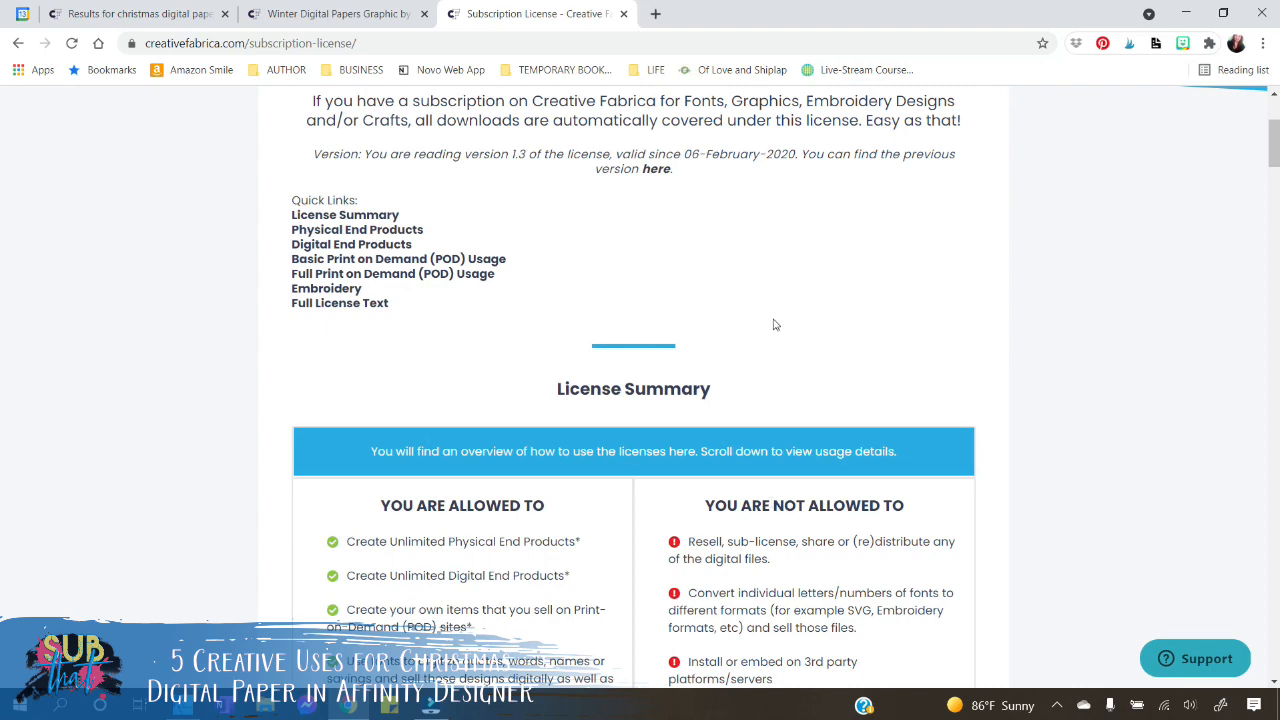
pyautogui.click(299, 8)
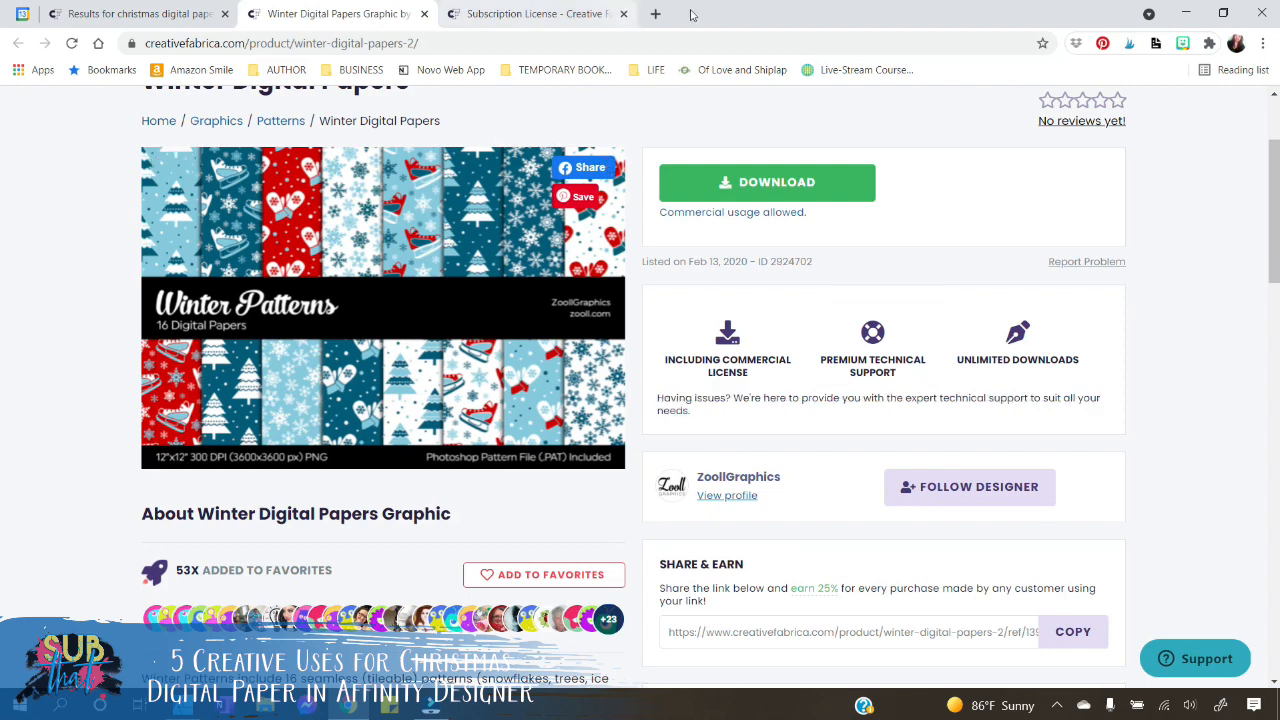
pyautogui.click(623, 13)
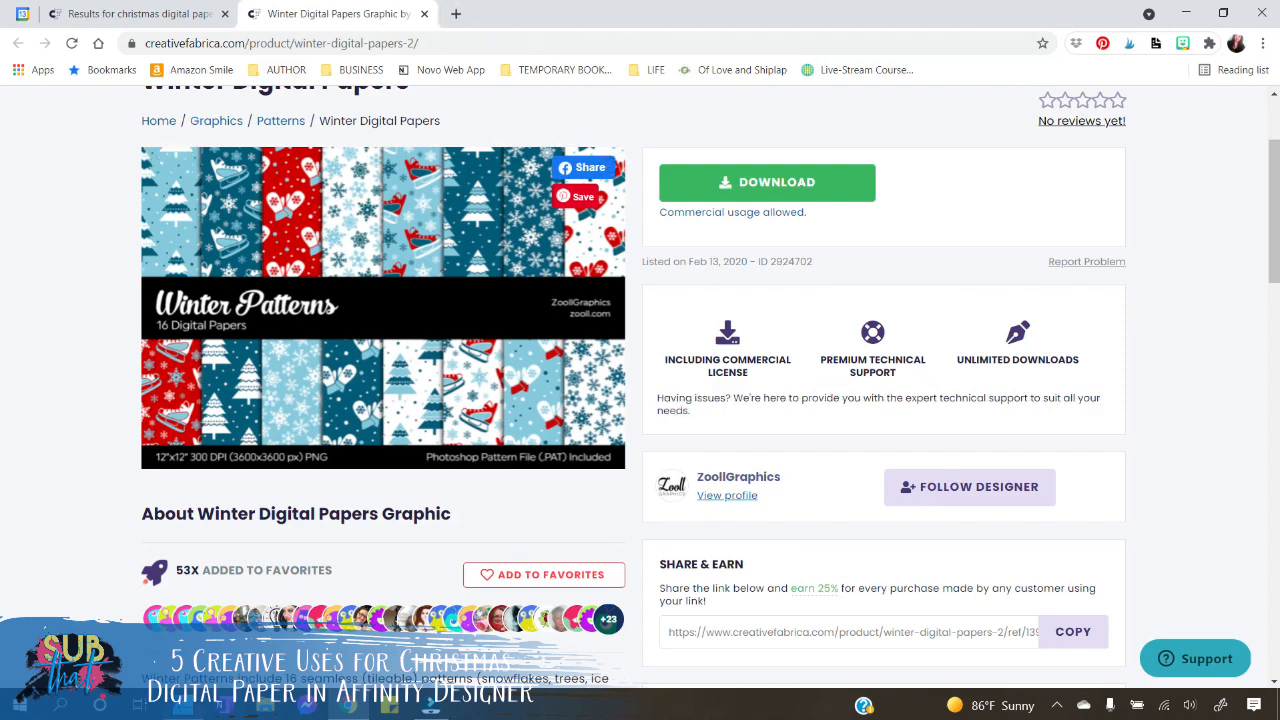
# Step: Switch to Affinity Designer and create a 1000 × 1000 px, 100 DPI document from the PROMO GRAPHIC preset with margins turned off
pyautogui.click(183, 712)
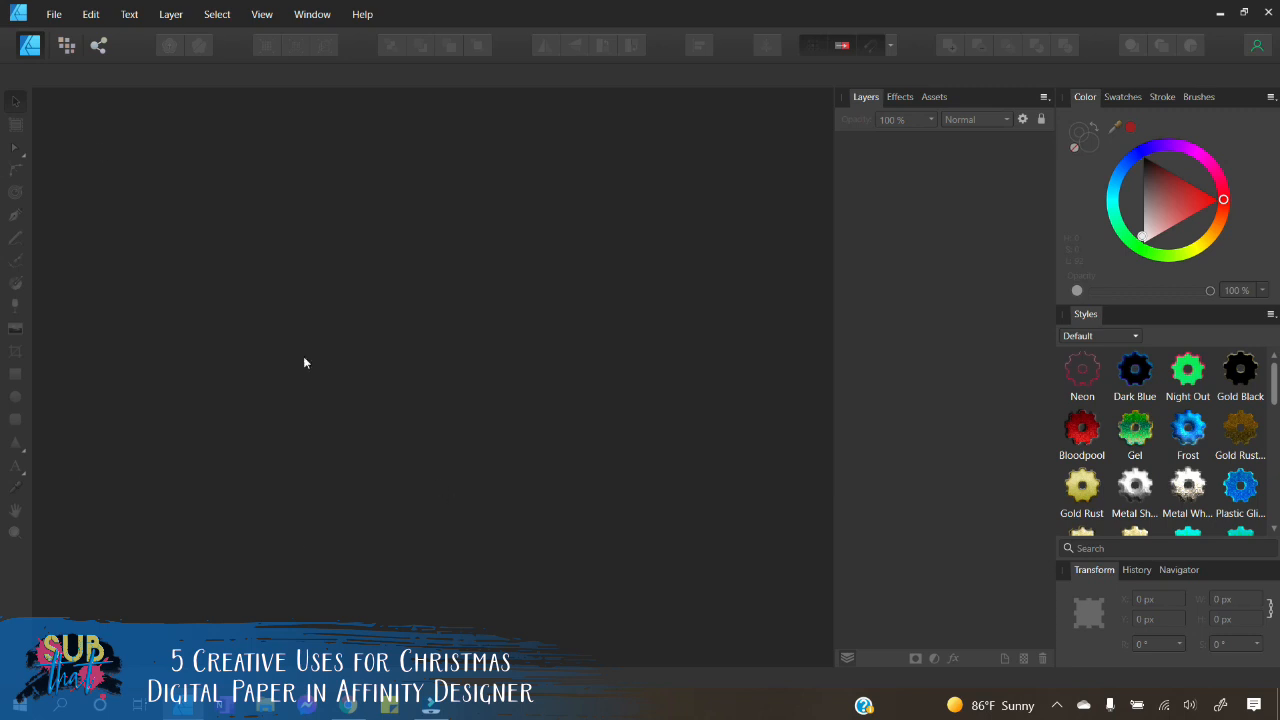
pyautogui.click(54, 14)
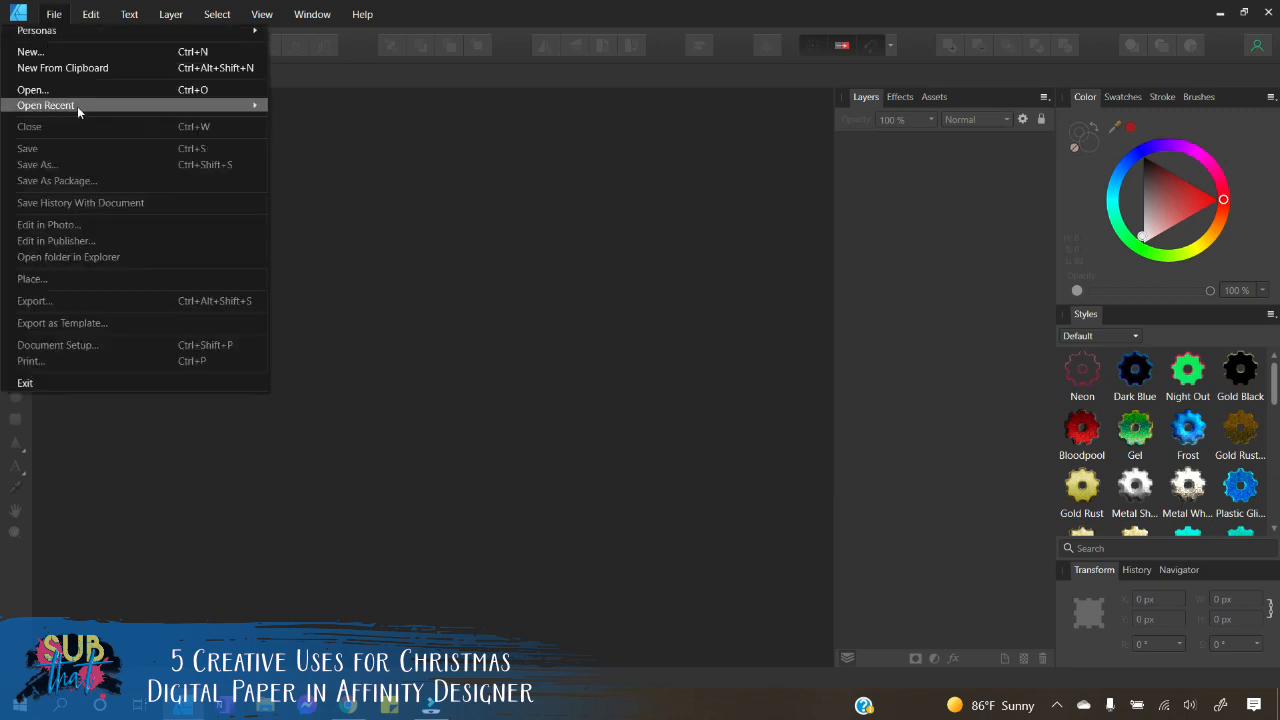
pyautogui.click(61, 56)
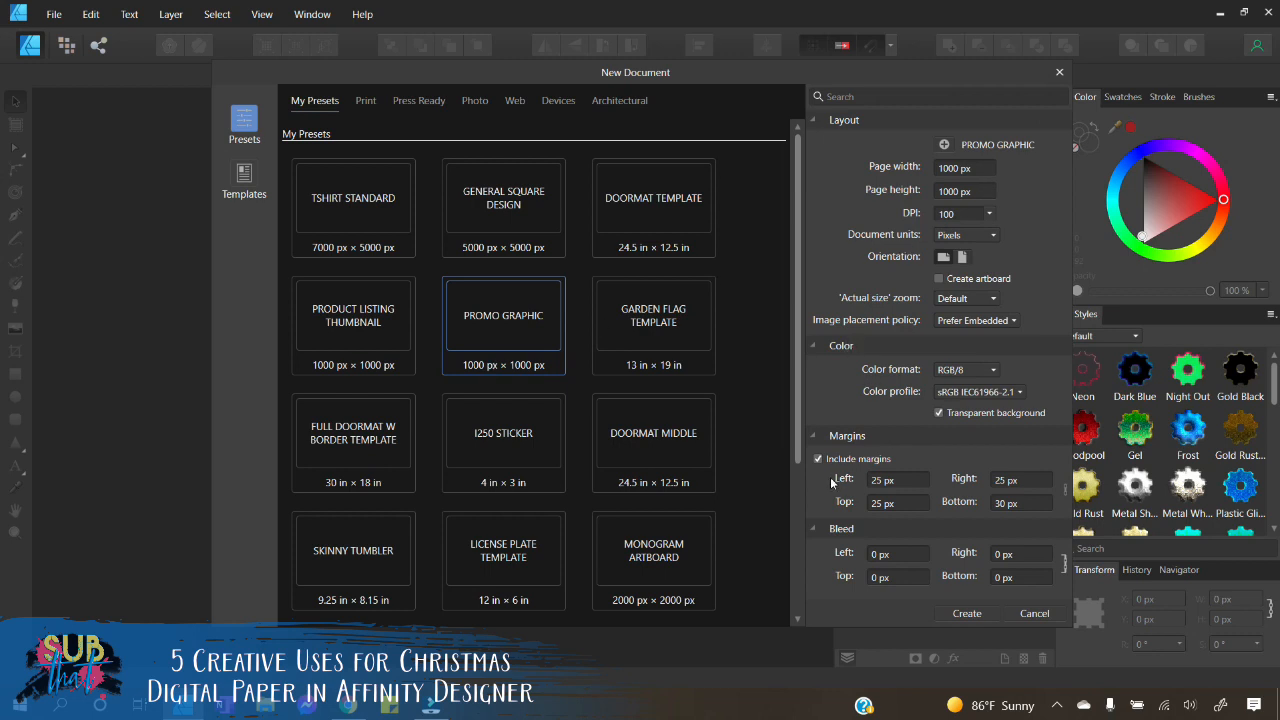
pyautogui.click(818, 459)
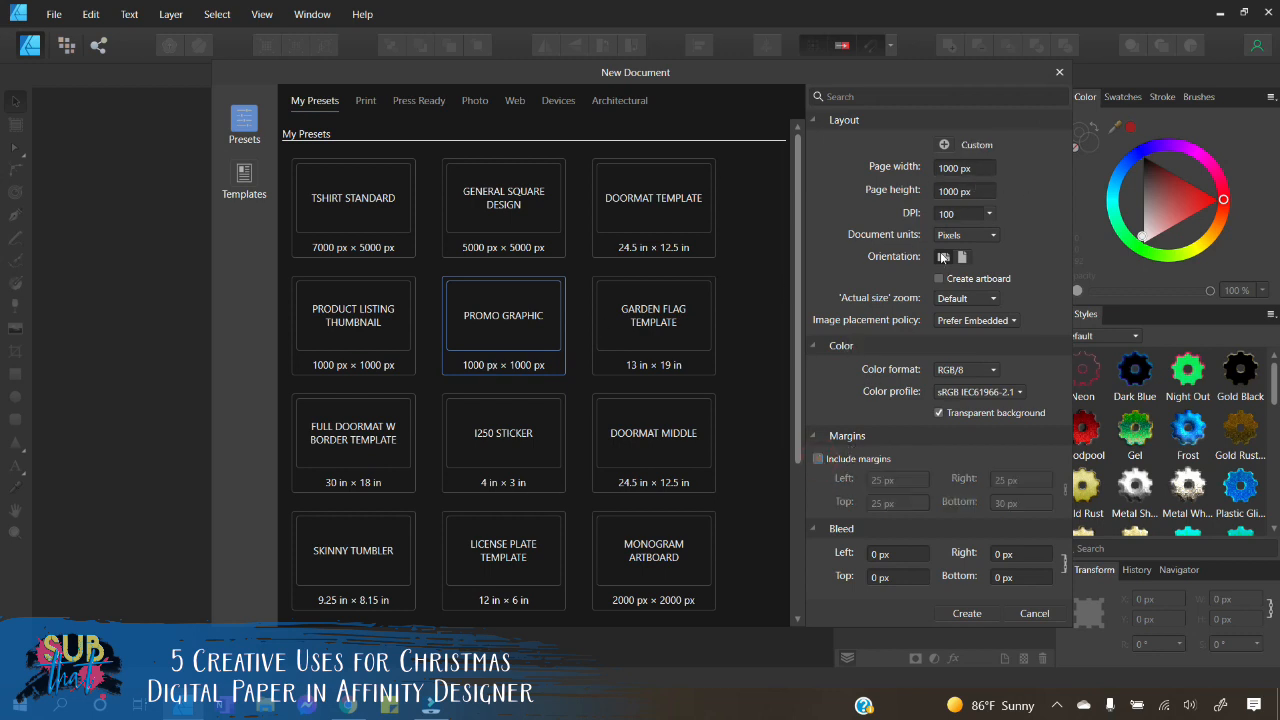
pyautogui.click(968, 614)
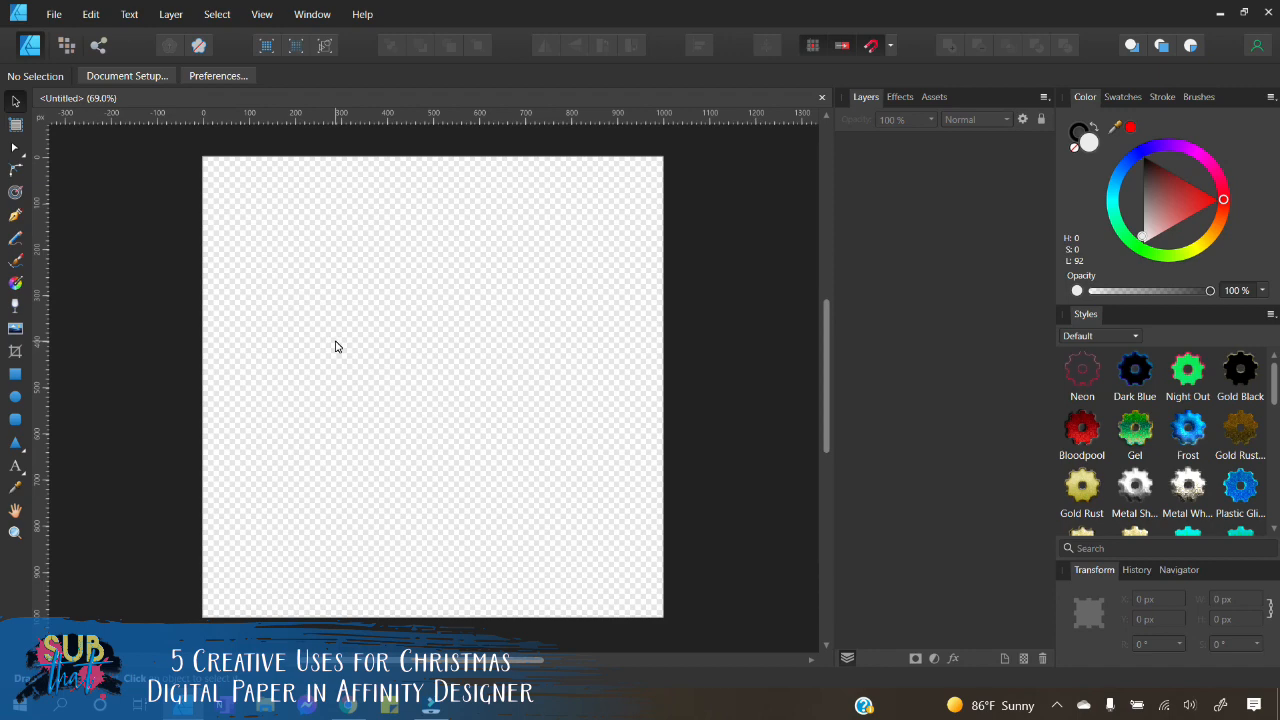
# Step: Add the artistic text "SANTA" at about 182 pt in the page's upper half and move it fully inside the page
pyautogui.click(16, 466)
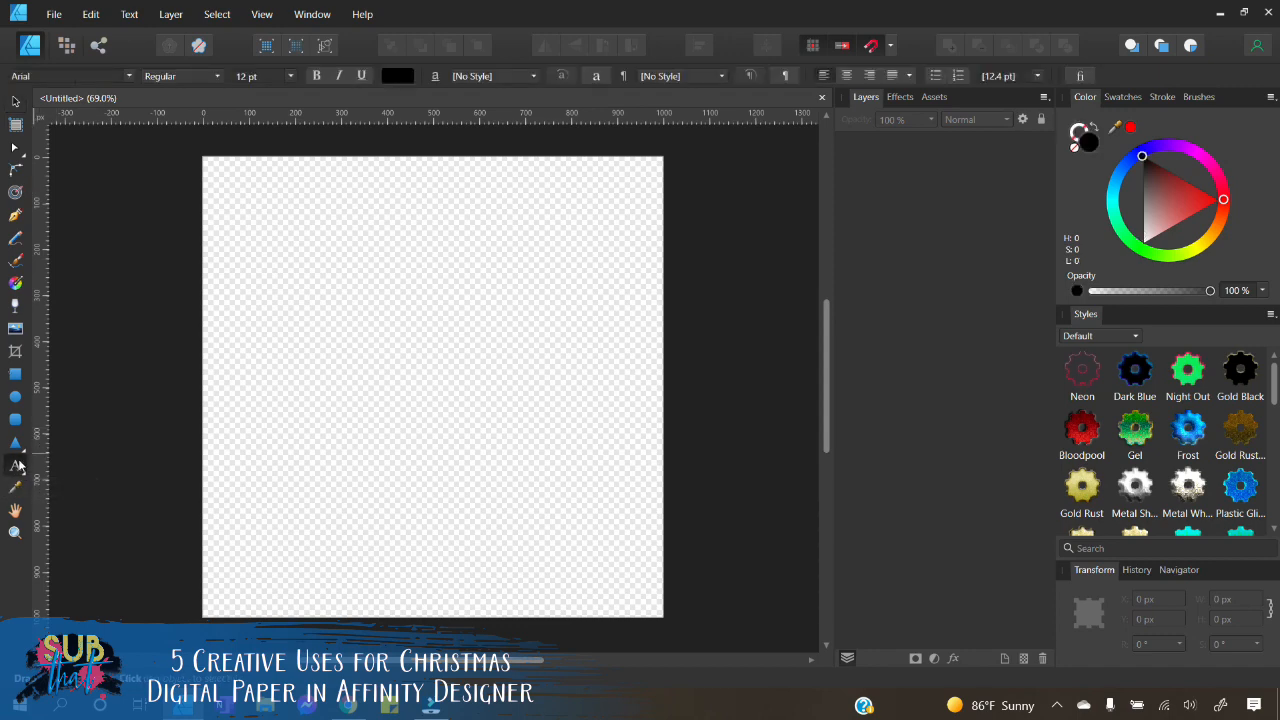
pyautogui.moveTo(297, 276); pyautogui.dragTo(316, 337)
pyautogui.write('SANTA')
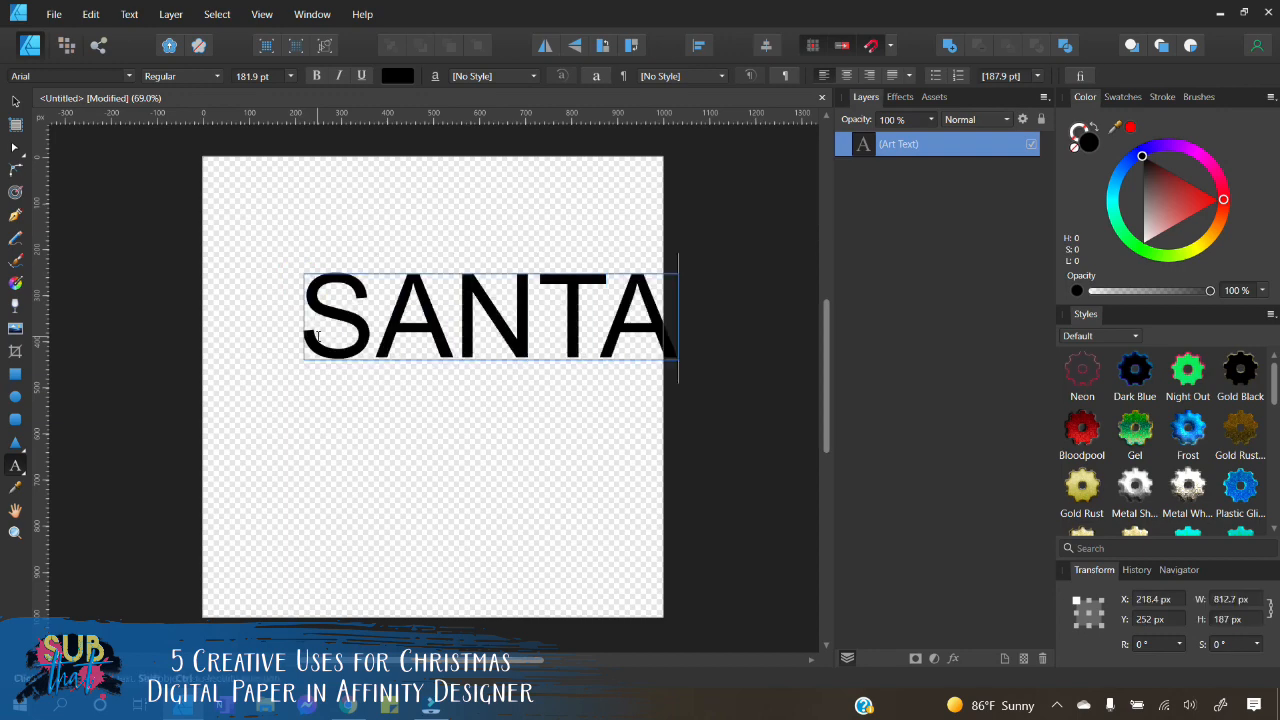
pyautogui.press('Escape')
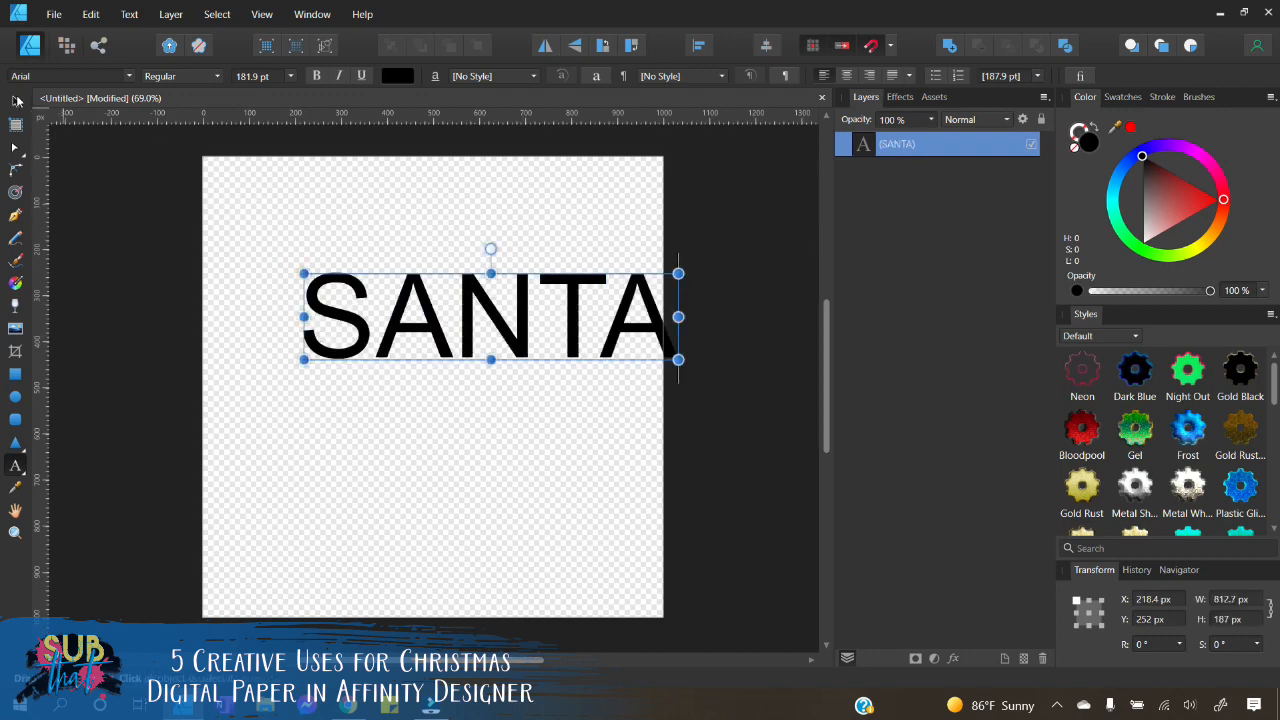
pyautogui.press('v')
pyautogui.moveTo(504, 364); pyautogui.dragTo(474, 346)
# Step: Set the SANTA text in the CLN-BuzzwordSS font and enlarge it to about 870 px wide
pyautogui.press('t')
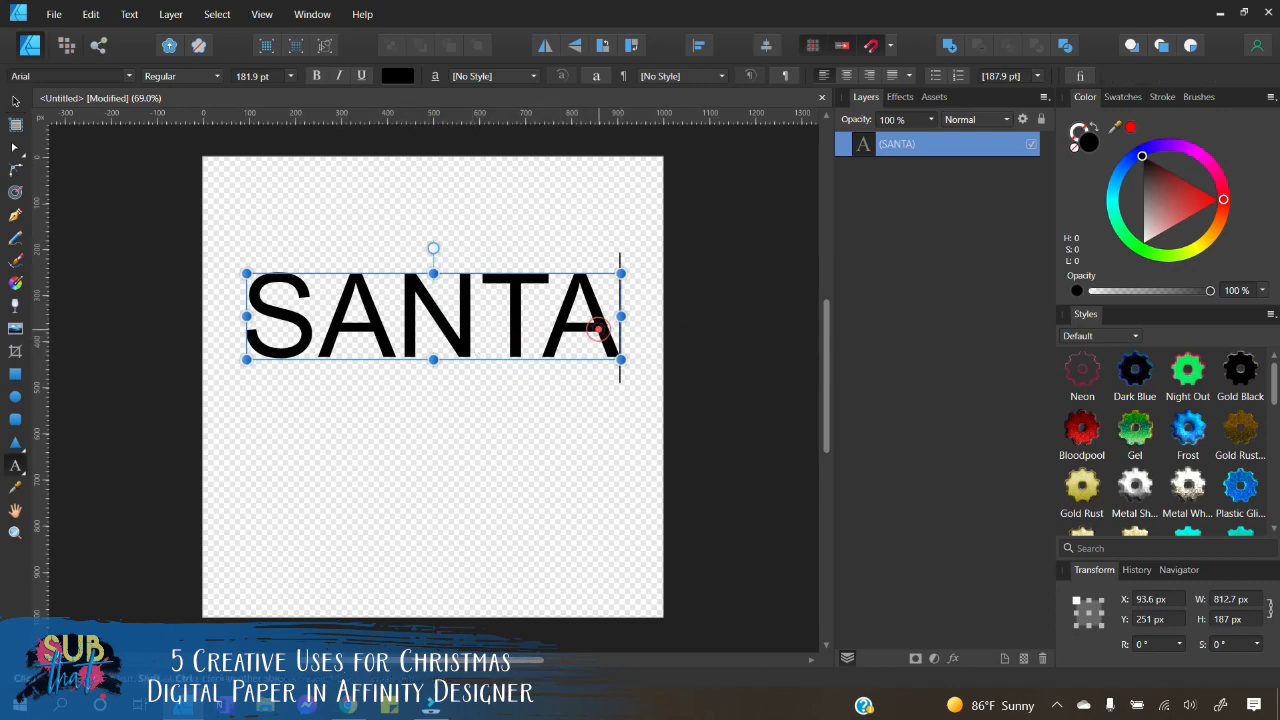
pyautogui.click(614, 333)
pyautogui.moveTo(617, 338); pyautogui.dragTo(245, 318)
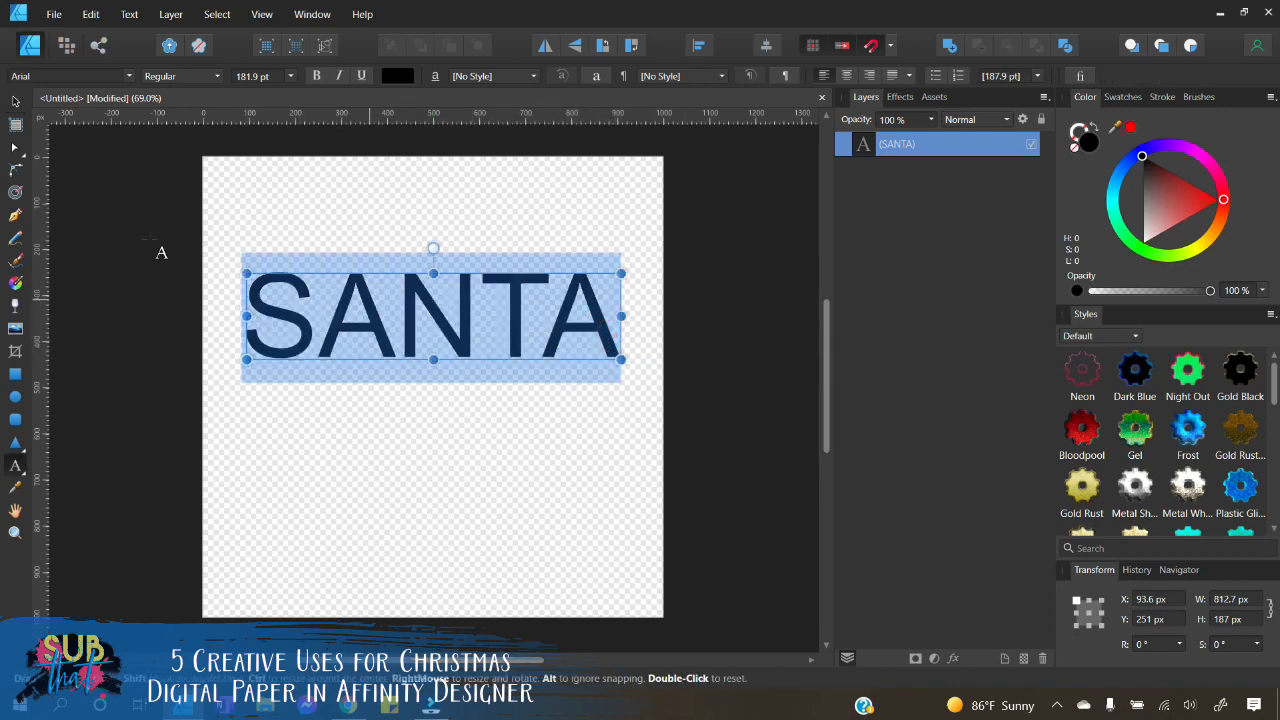
pyautogui.click(49, 77)
pyautogui.write('buzz')
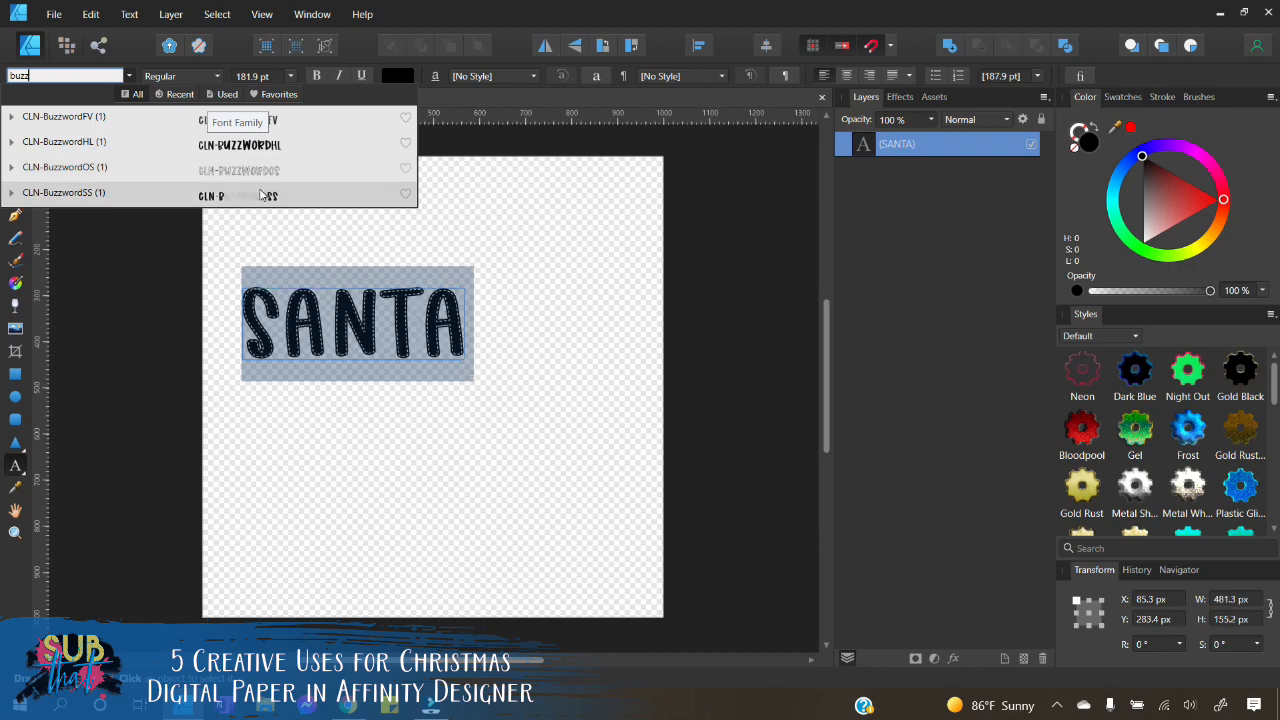
pyautogui.click(260, 195)
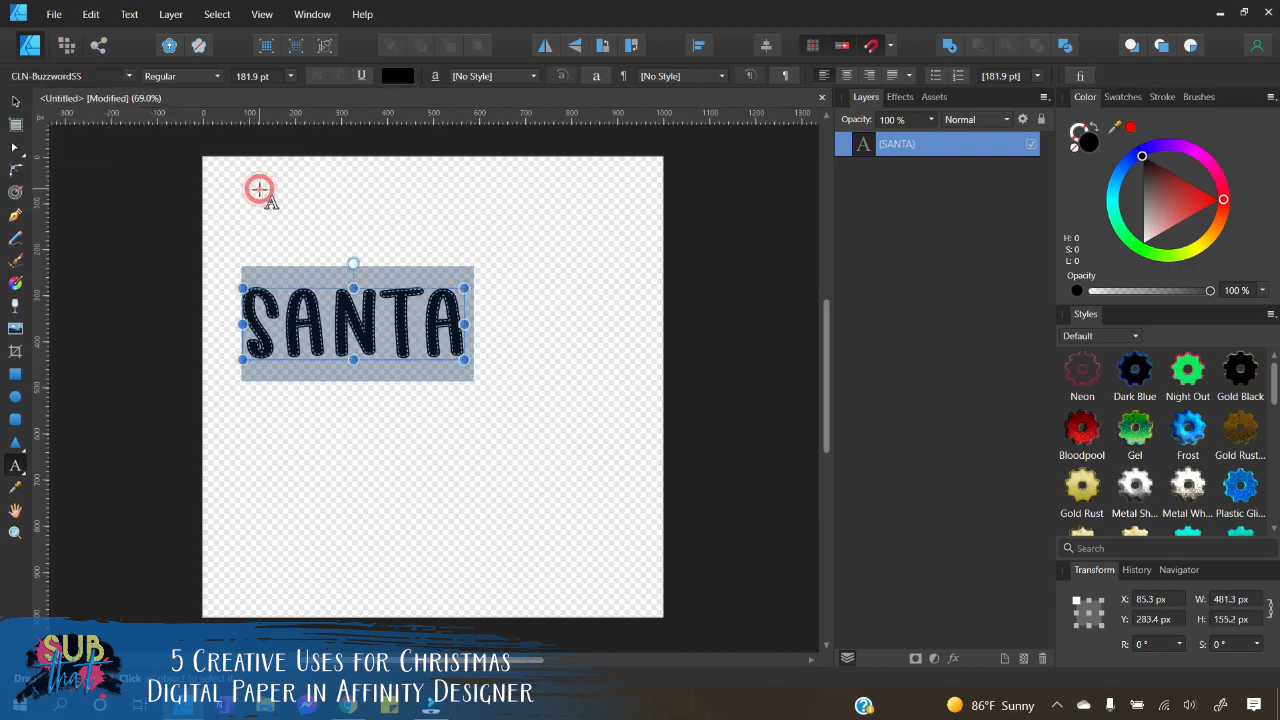
pyautogui.moveTo(470, 366); pyautogui.dragTo(630, 418)
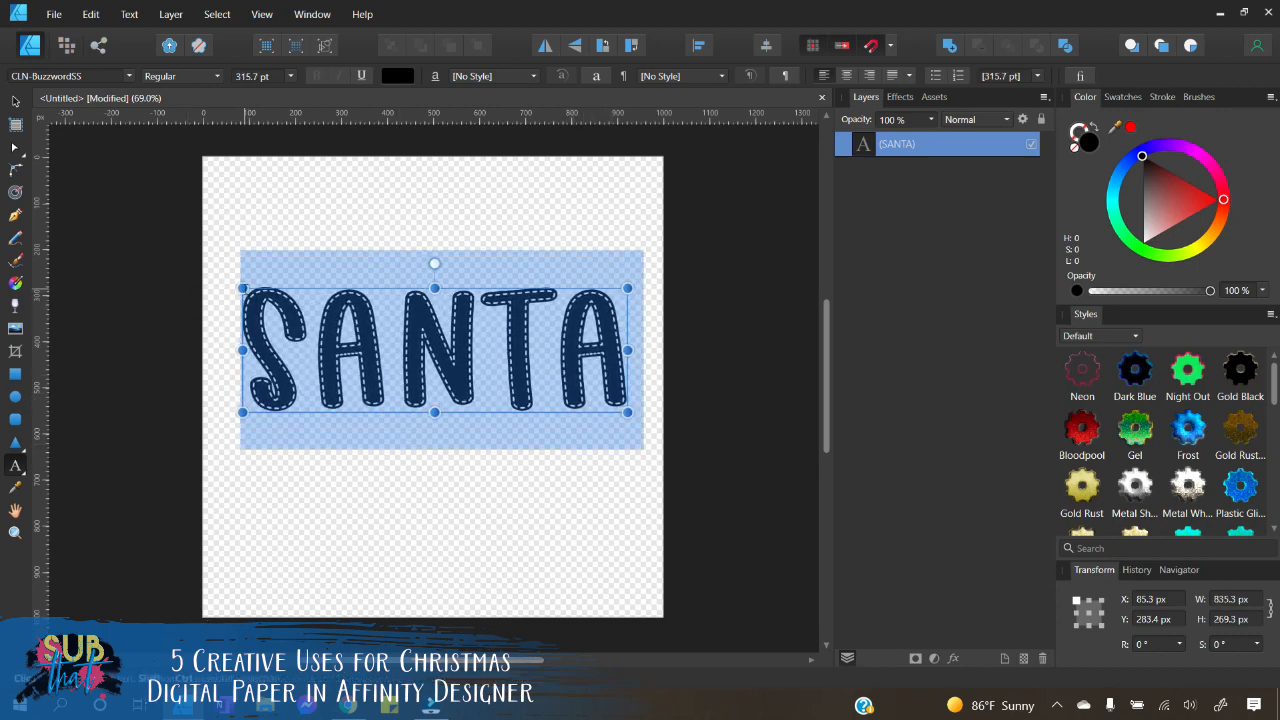
pyautogui.moveTo(243, 288); pyautogui.dragTo(227, 284)
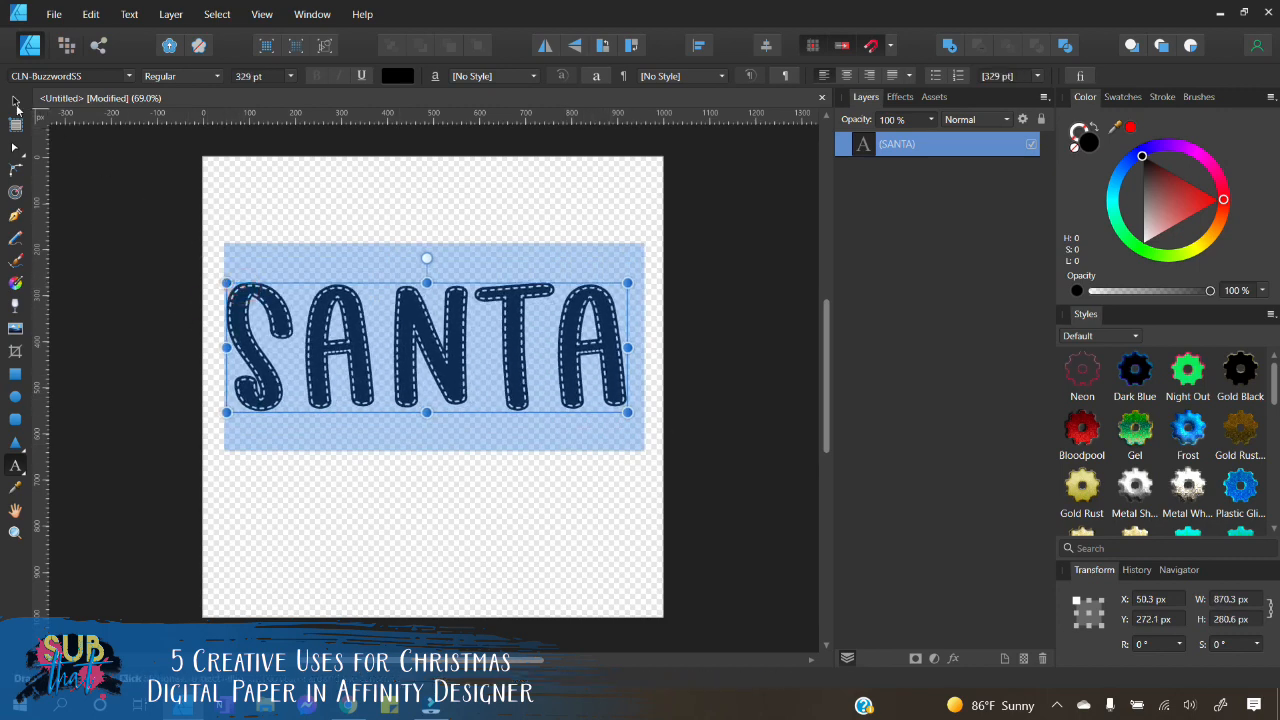
# Step: Duplicate the SANTA text and place the copy directly above the original
pyautogui.rightClick(938, 140)
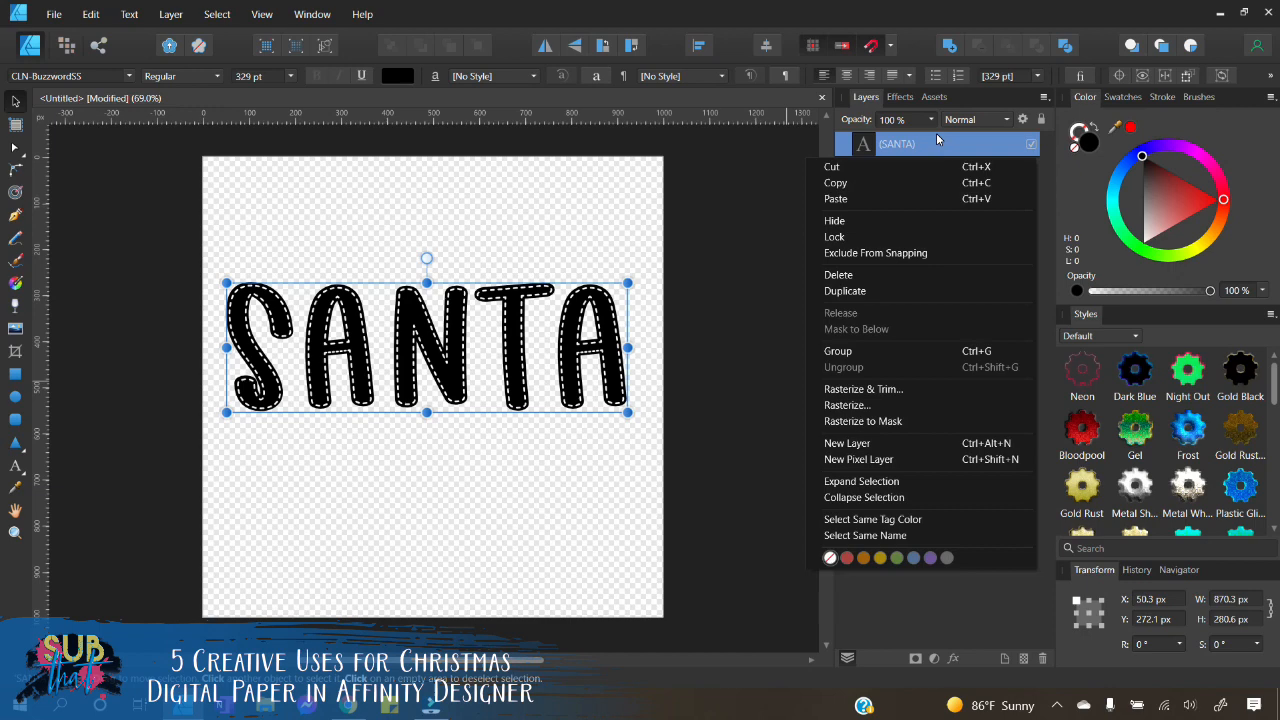
pyautogui.click(886, 290)
pyautogui.moveTo(510, 375); pyautogui.dragTo(520, 250)
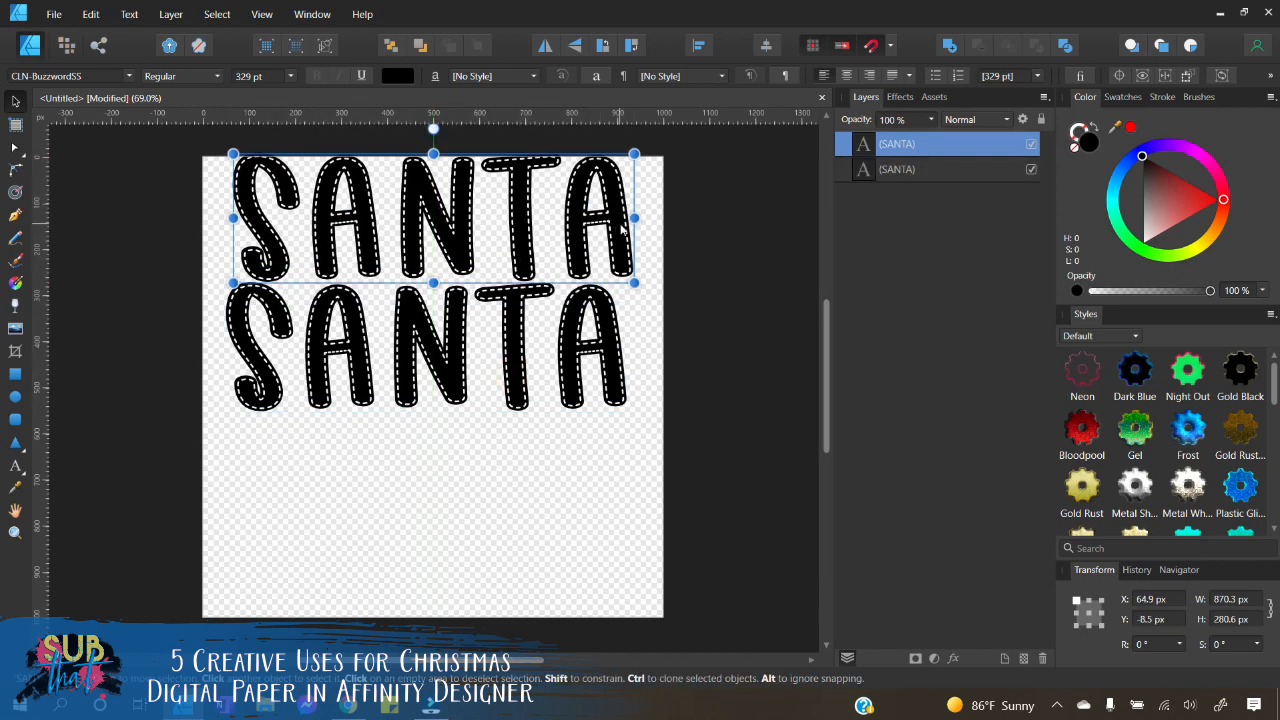
# Step: Replace the upper copy's text with lowercase "santa" to use the font's stitch-only letters
pyautogui.doubleClick(619, 224)
pyautogui.doubleClick(625, 239)
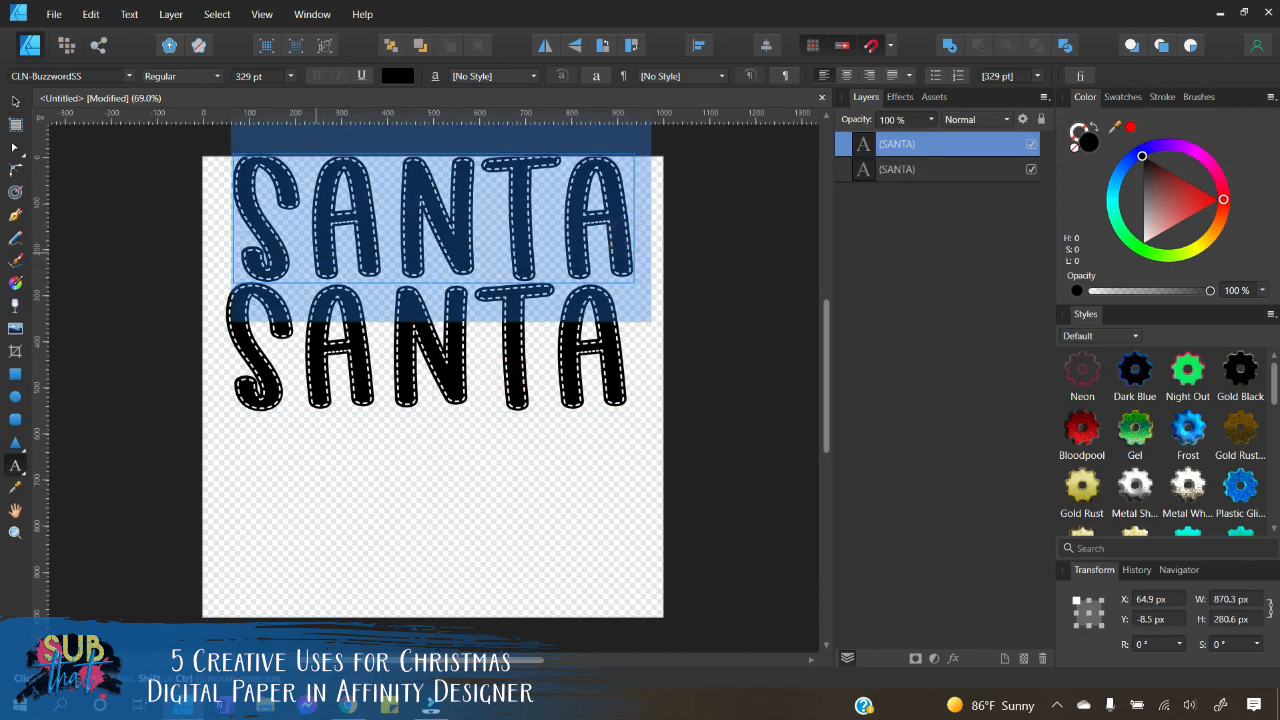
pyautogui.press('BackSpace')
pyautogui.press('BackSpace')
pyautogui.press('BackSpace')
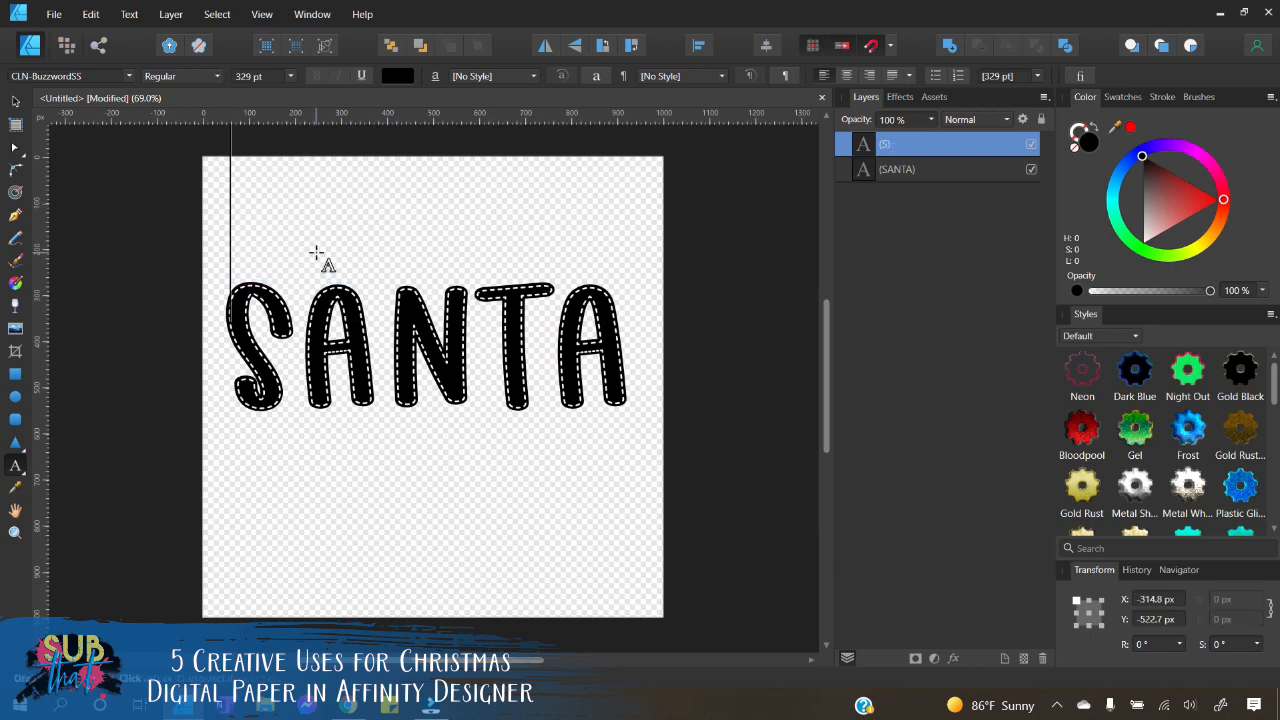
pyautogui.write('SANTA')
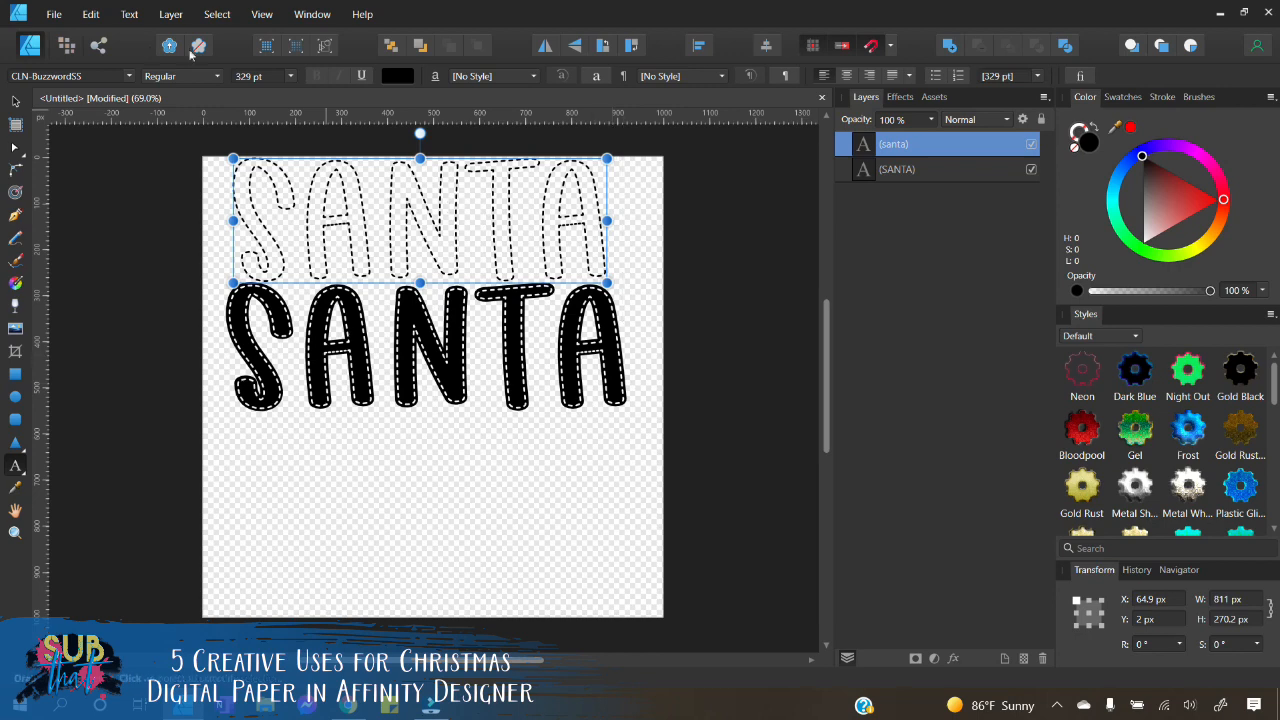
# Step: Change the font of the upper "santa" text to CLN-BuzzwordOS
pyautogui.click(129, 76)
pyautogui.click(129, 76)
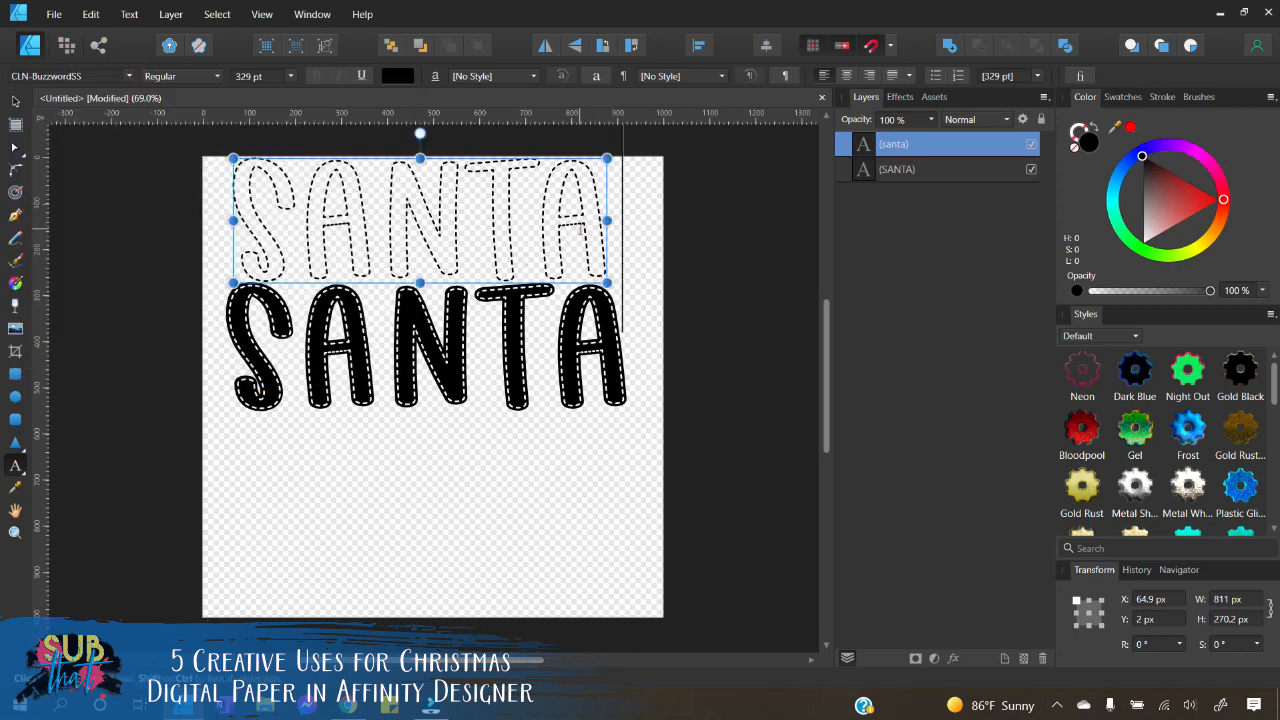
pyautogui.hotkey('ctrl', 'a')
pyautogui.click(129, 76)
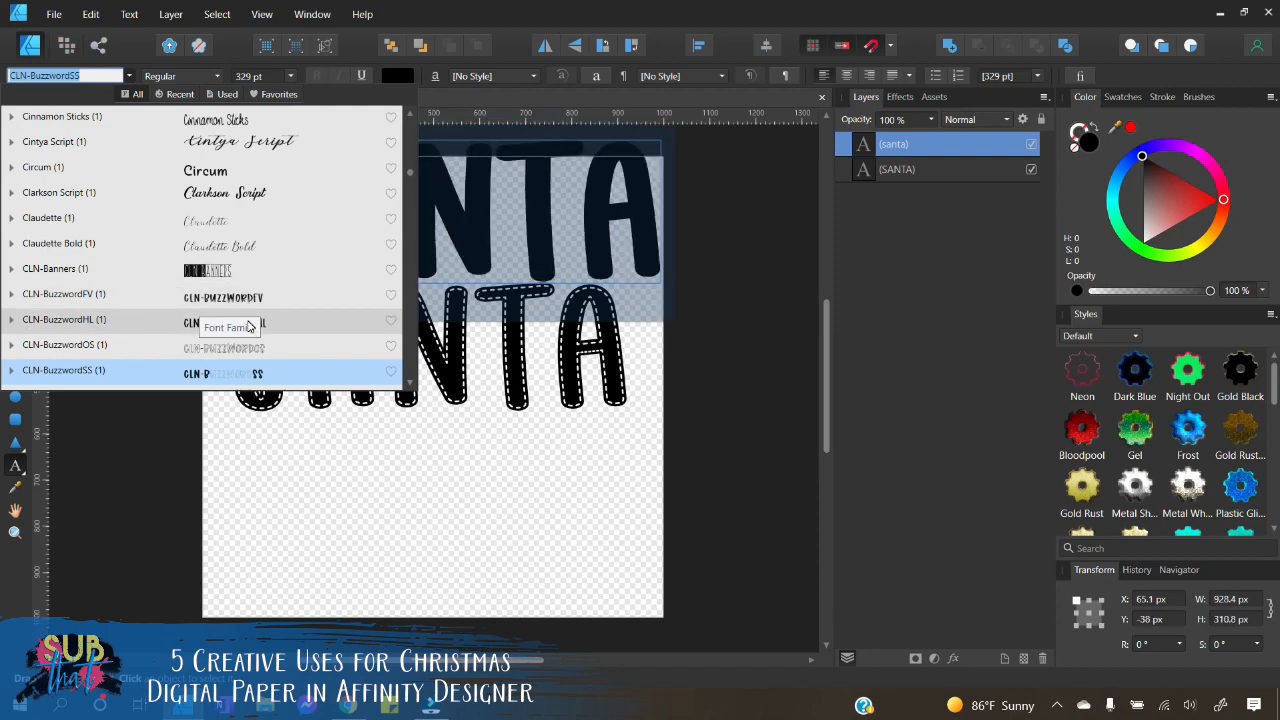
pyautogui.click(258, 349)
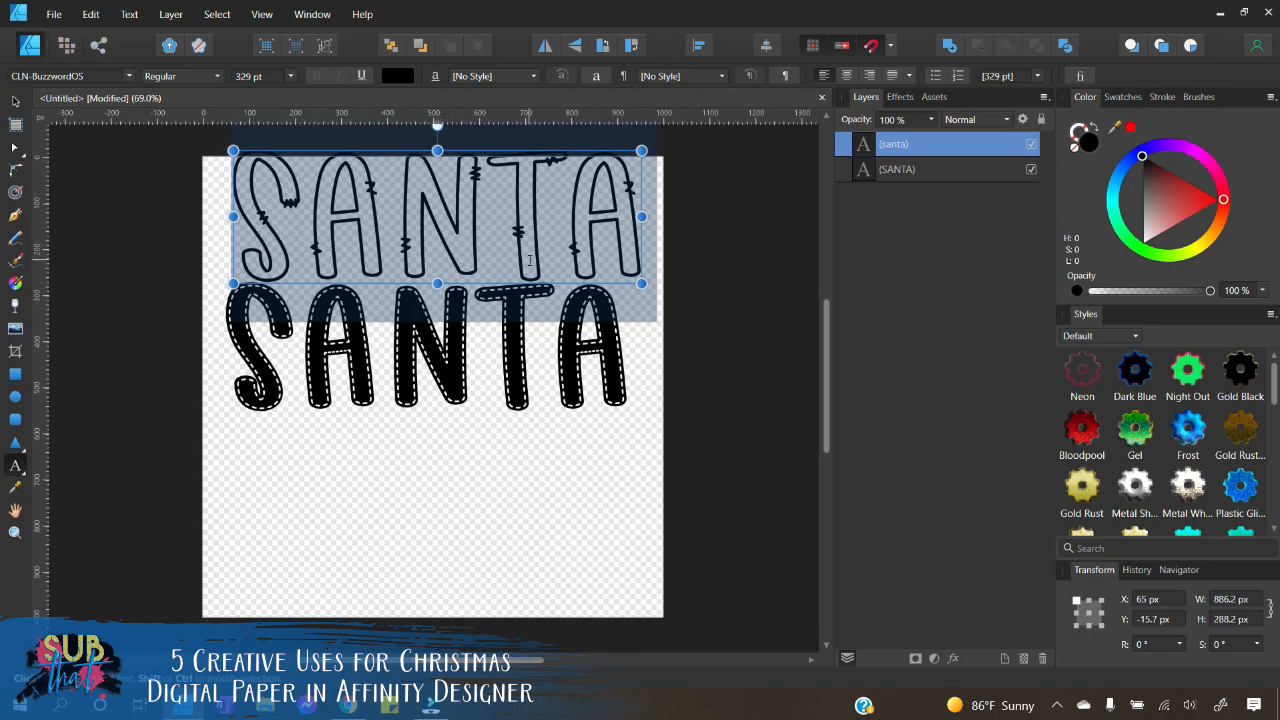
pyautogui.press('Escape')
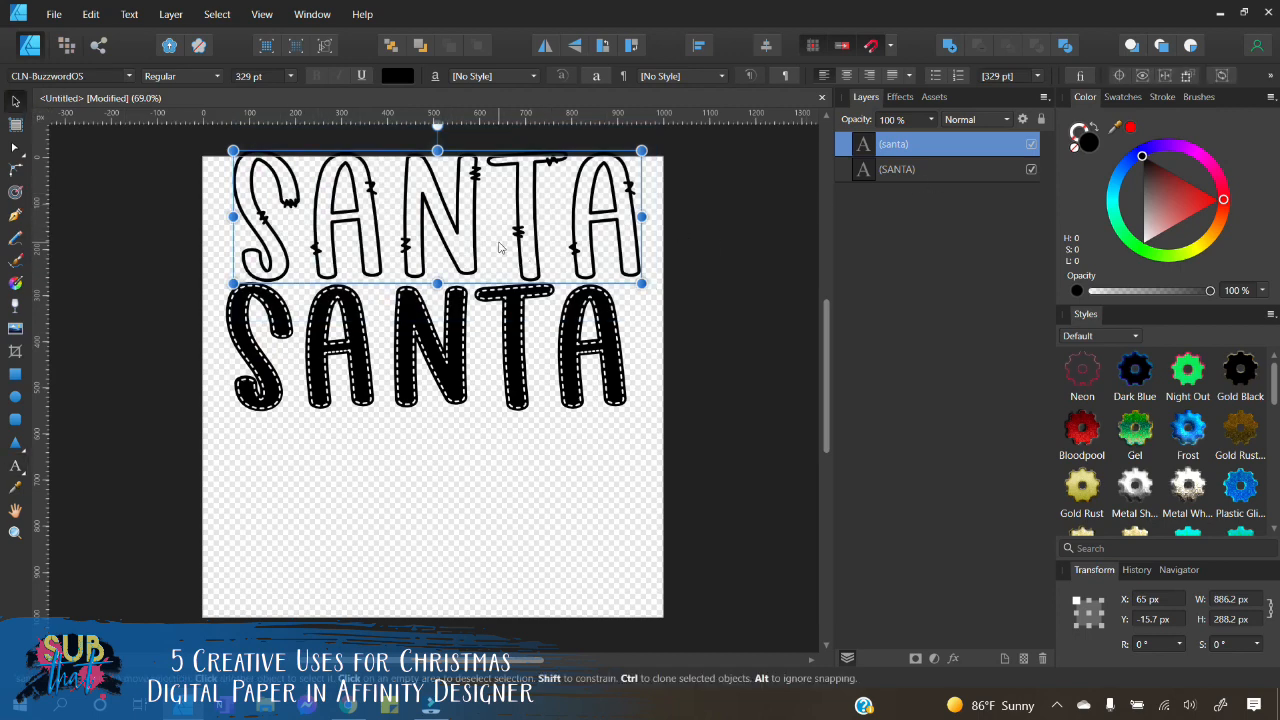
# Step: Move the lower SANTA text down to about Y 329 px and the upper outline text to about X 34, Y 20 px
pyautogui.moveTo(500, 247)
pyautogui.mouseDown()
pyautogui.moveTo(481, 326)
pyautogui.moveTo(486, 384)
pyautogui.moveTo(488, 246)
pyautogui.moveTo(519, 248)
pyautogui.mouseUp()
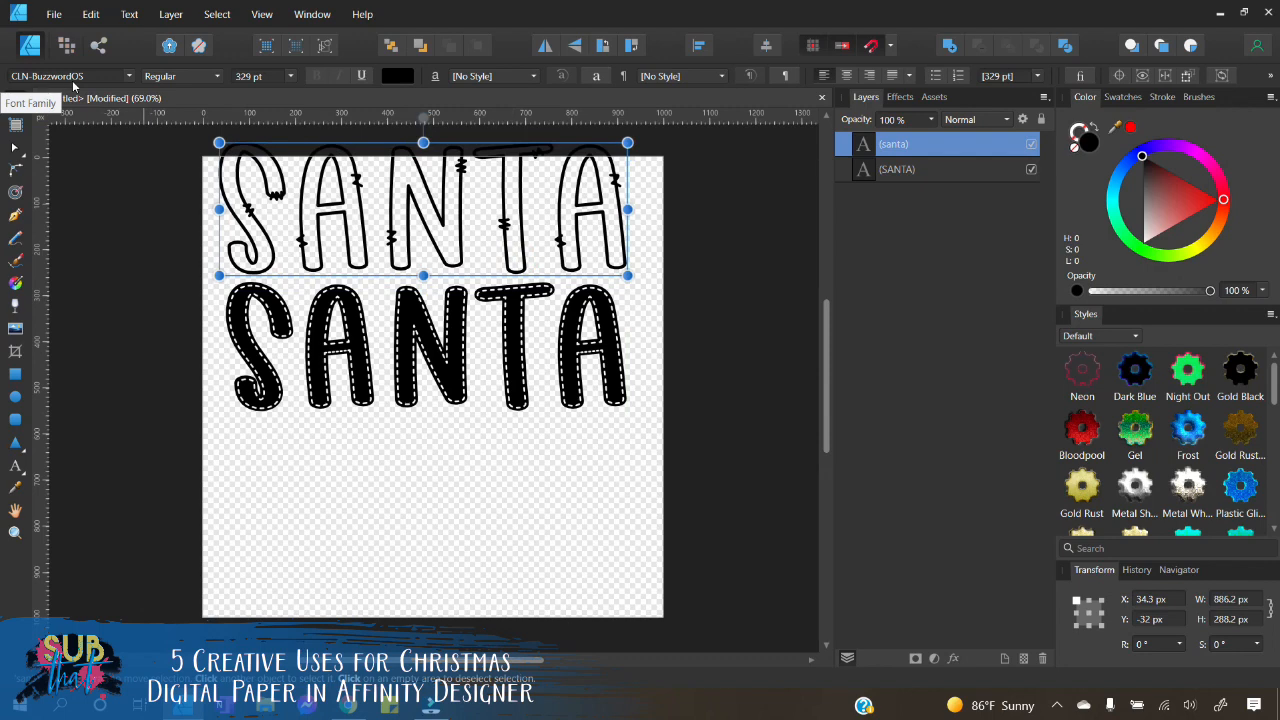
pyautogui.moveTo(440, 225); pyautogui.dragTo(444, 232)
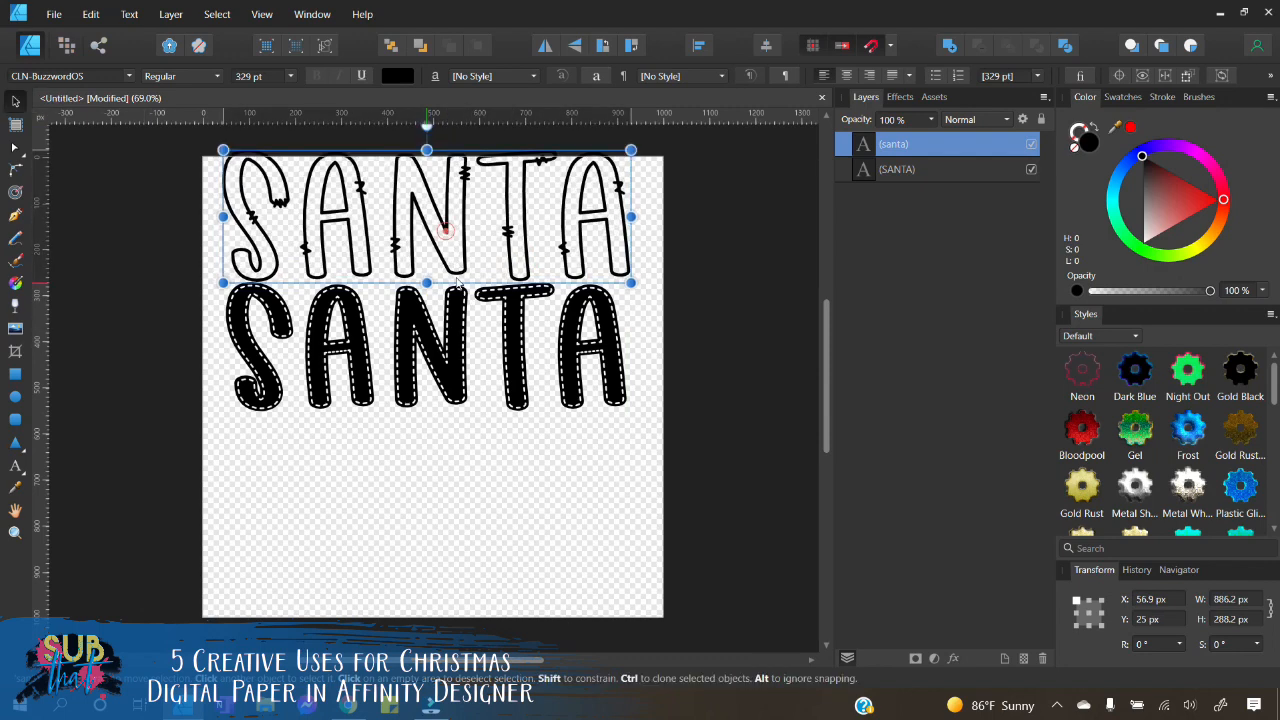
pyautogui.moveTo(458, 282)
pyautogui.mouseDown()
pyautogui.moveTo(452, 370)
pyautogui.moveTo(451, 264)
pyautogui.mouseUp()
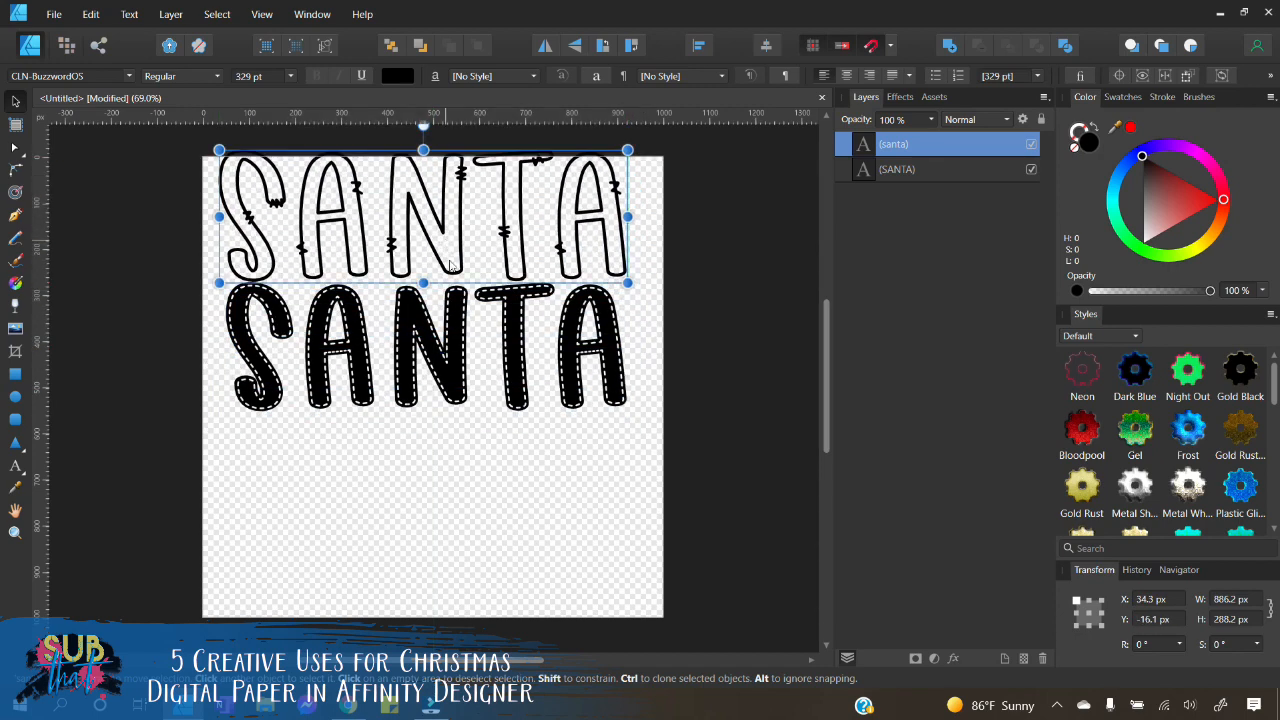
pyautogui.moveTo(513, 340); pyautogui.dragTo(516, 368)
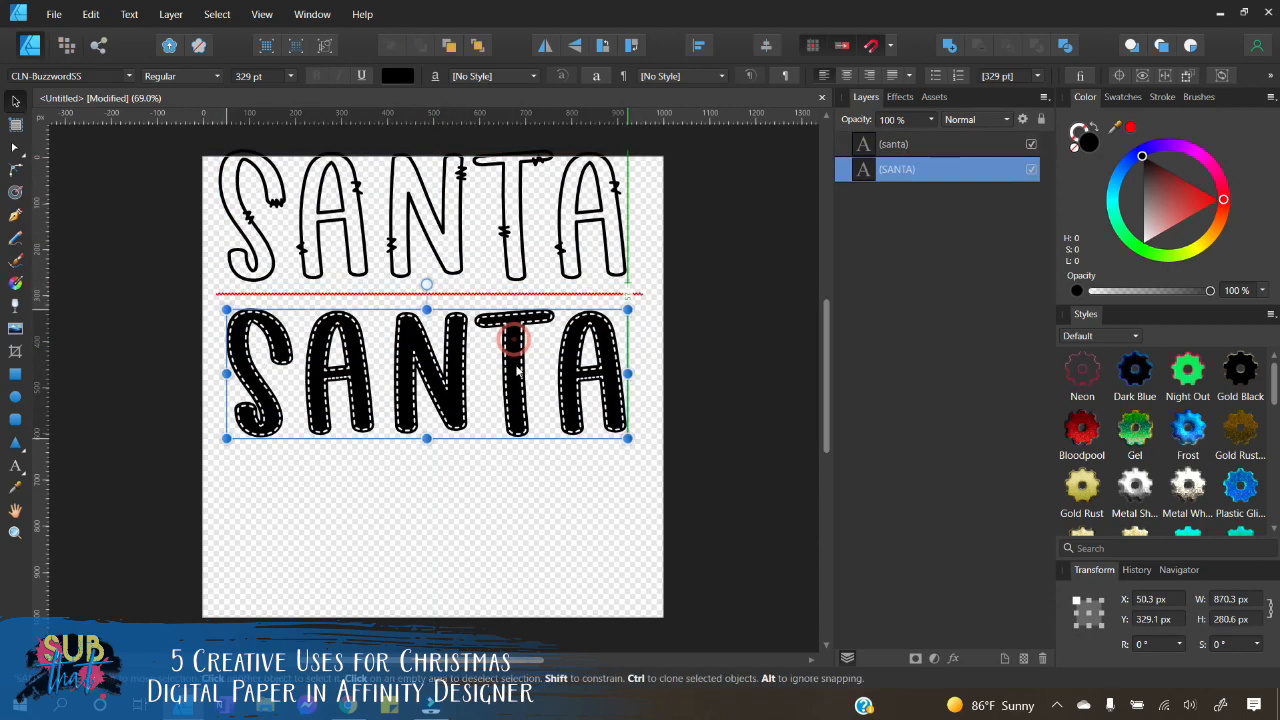
pyautogui.moveTo(515, 222); pyautogui.dragTo(516, 240)
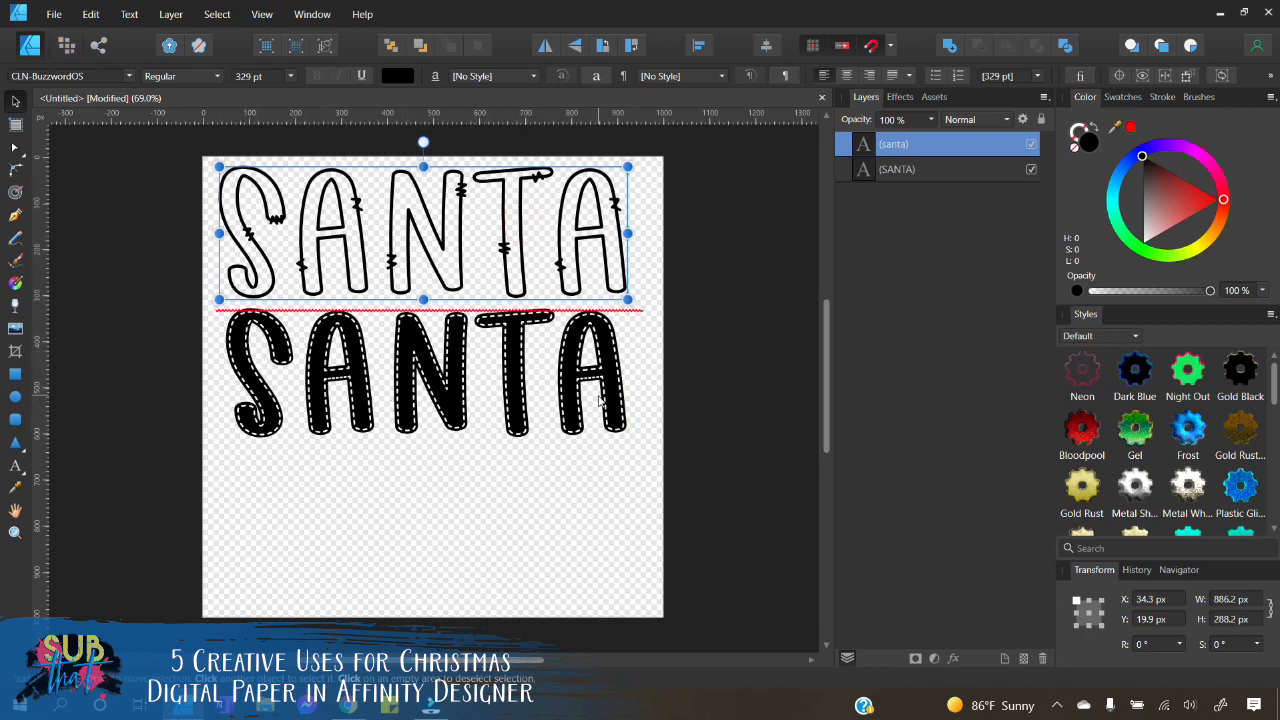
pyautogui.click(600, 400)
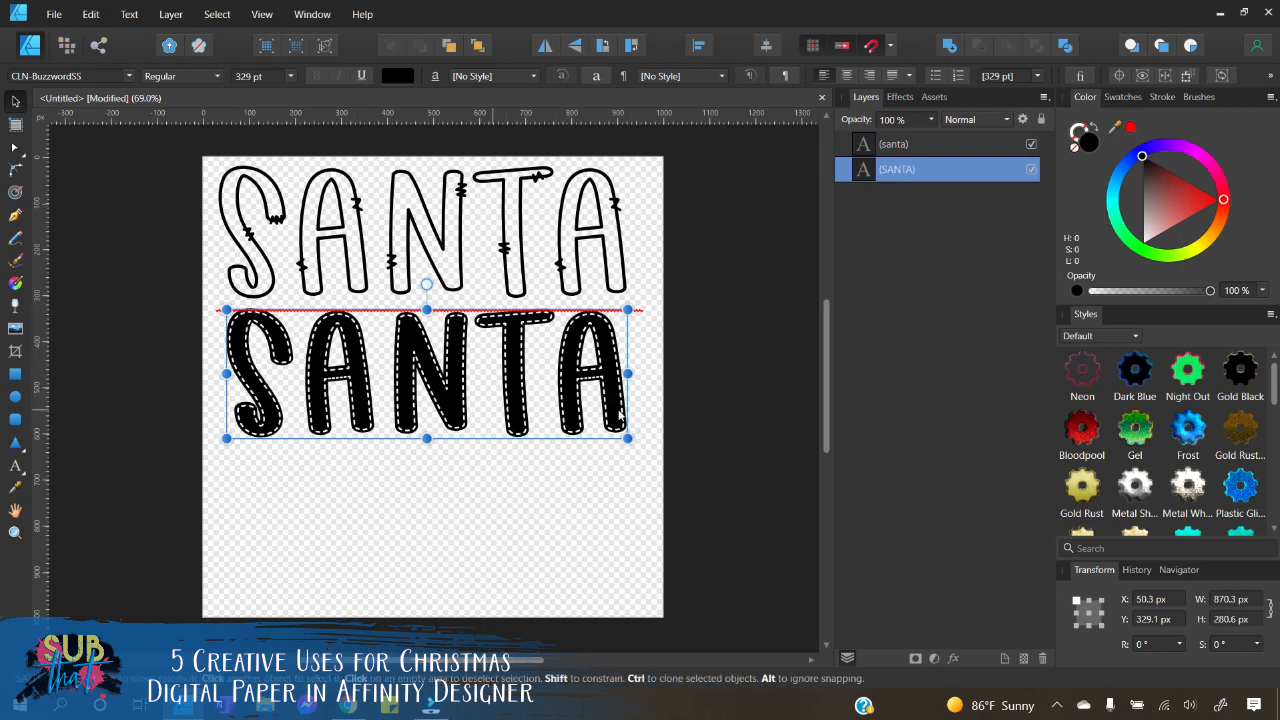
pyautogui.click(480, 478)
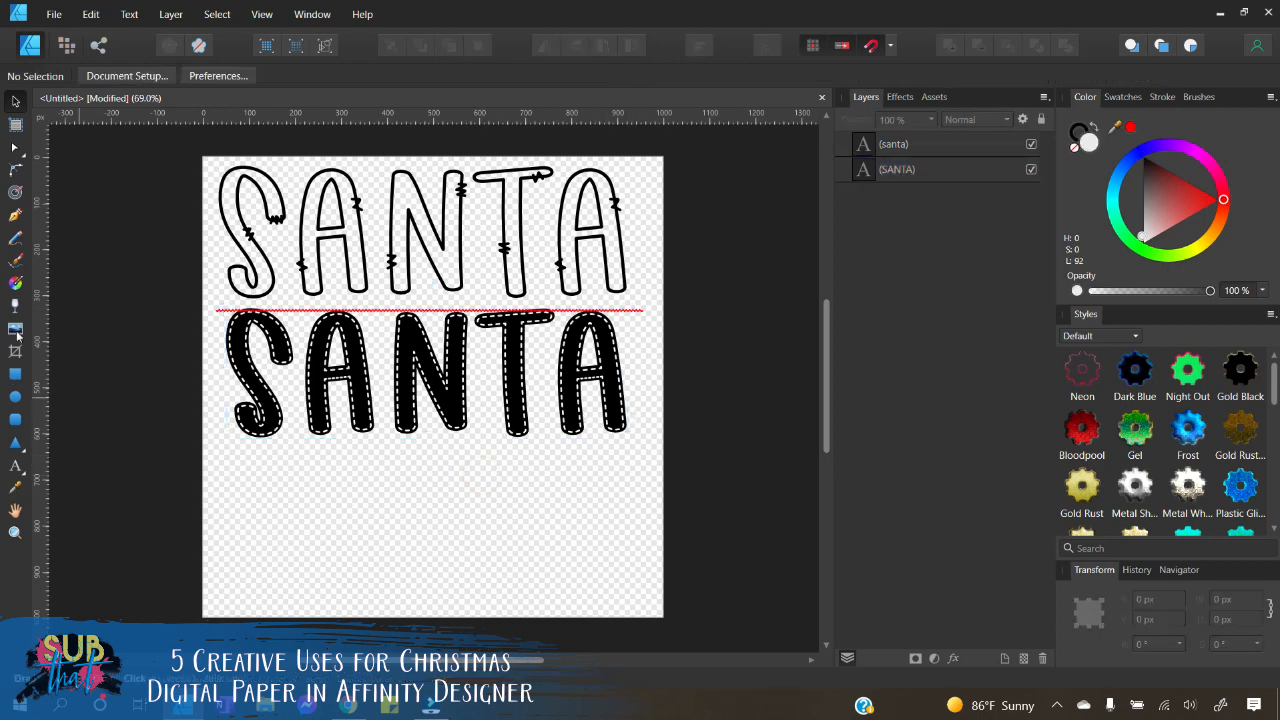
# Step: Place the green snowflake paper "2 (2)" at about 968 px wide and clip it inside the lower SANTA text
pyautogui.click(16, 336)
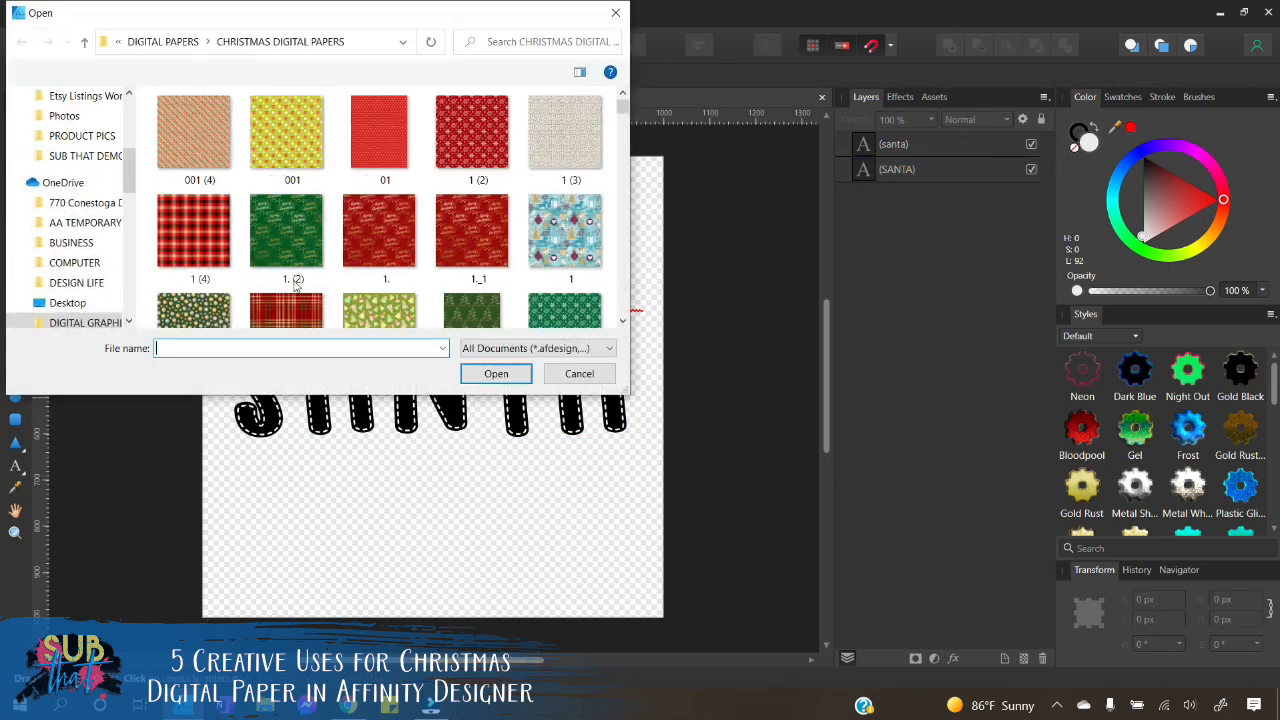
pyautogui.click(620, 120)
pyautogui.click(565, 143)
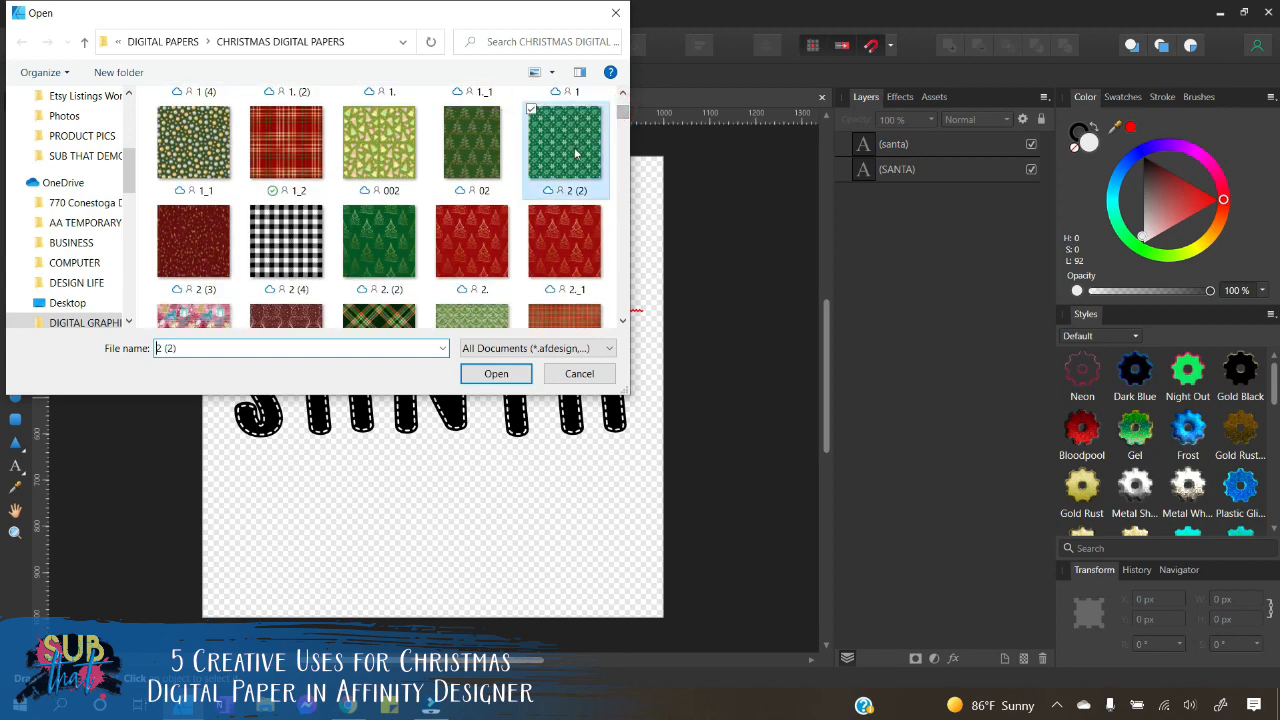
pyautogui.click(500, 376)
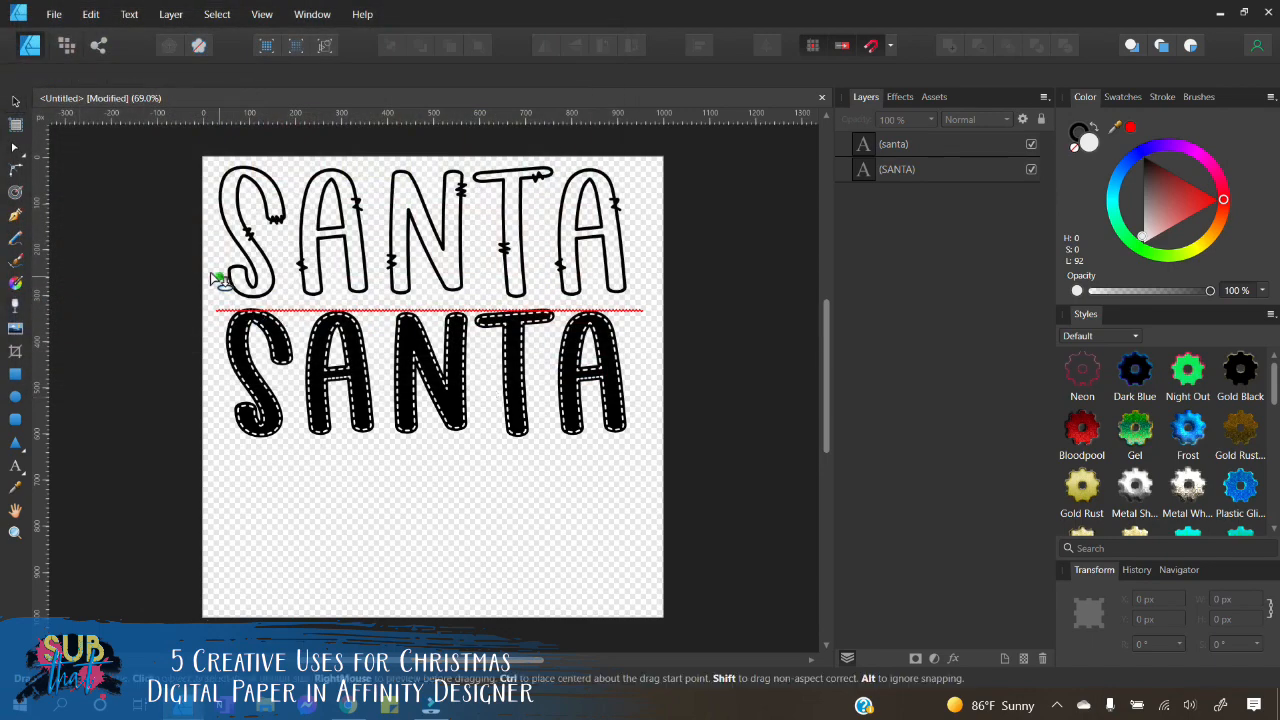
pyautogui.moveTo(207, 268); pyautogui.dragTo(719, 641)
pyautogui.moveTo(480, 540); pyautogui.dragTo(487, 407)
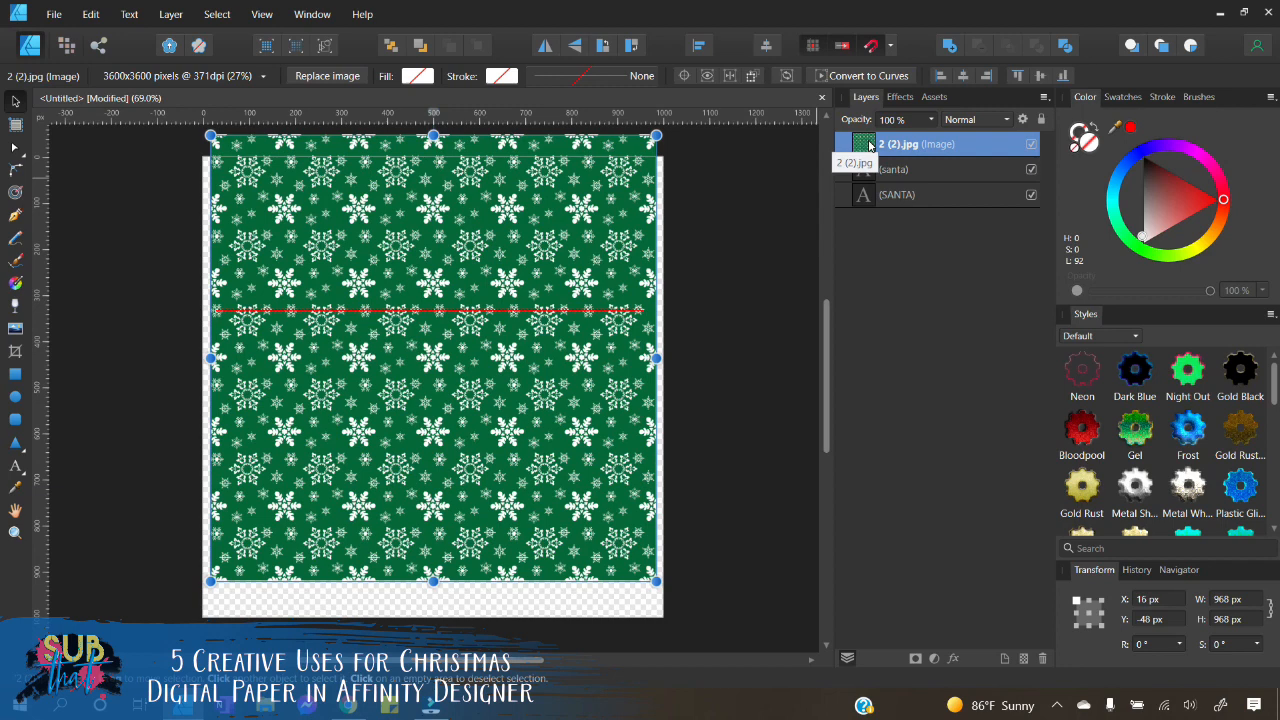
pyautogui.moveTo(869, 146); pyautogui.dragTo(907, 203)
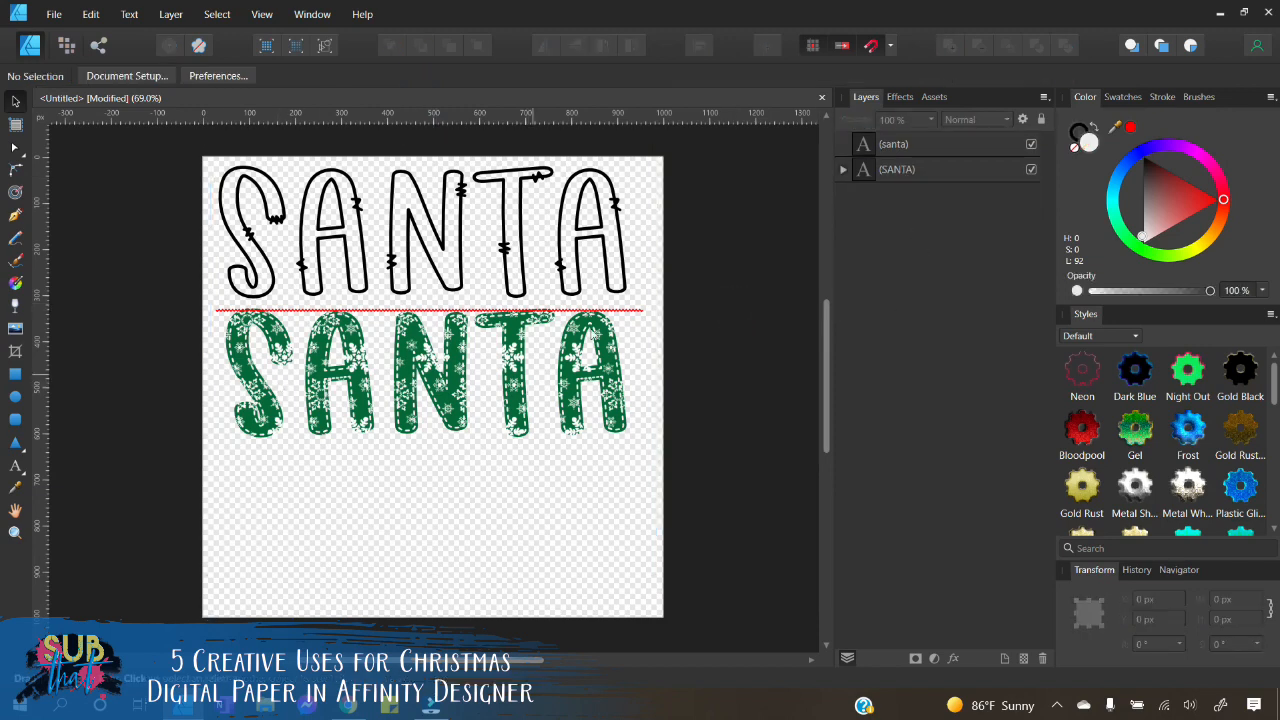
# Step: Scale the clipped green paper down to about 466 px wide and position it over the first letters of SANTA
pyautogui.click(843, 169)
pyautogui.click(904, 198)
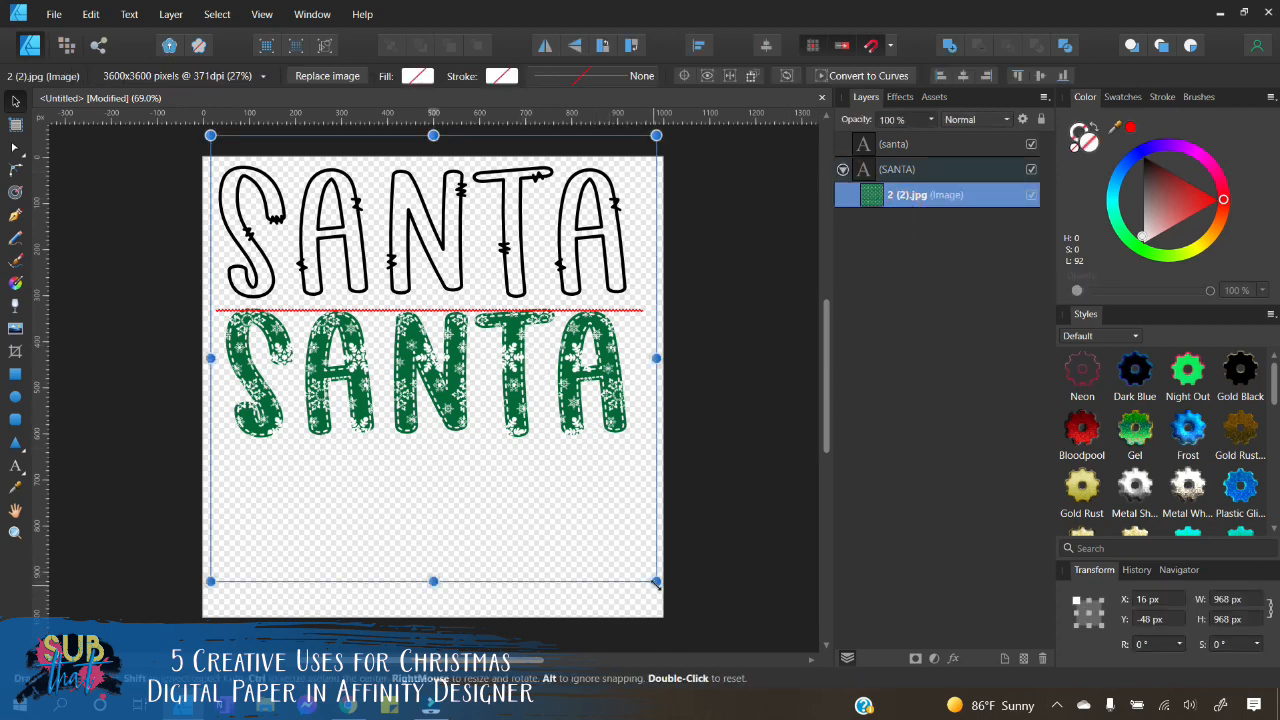
pyautogui.moveTo(656, 135); pyautogui.dragTo(468, 323)
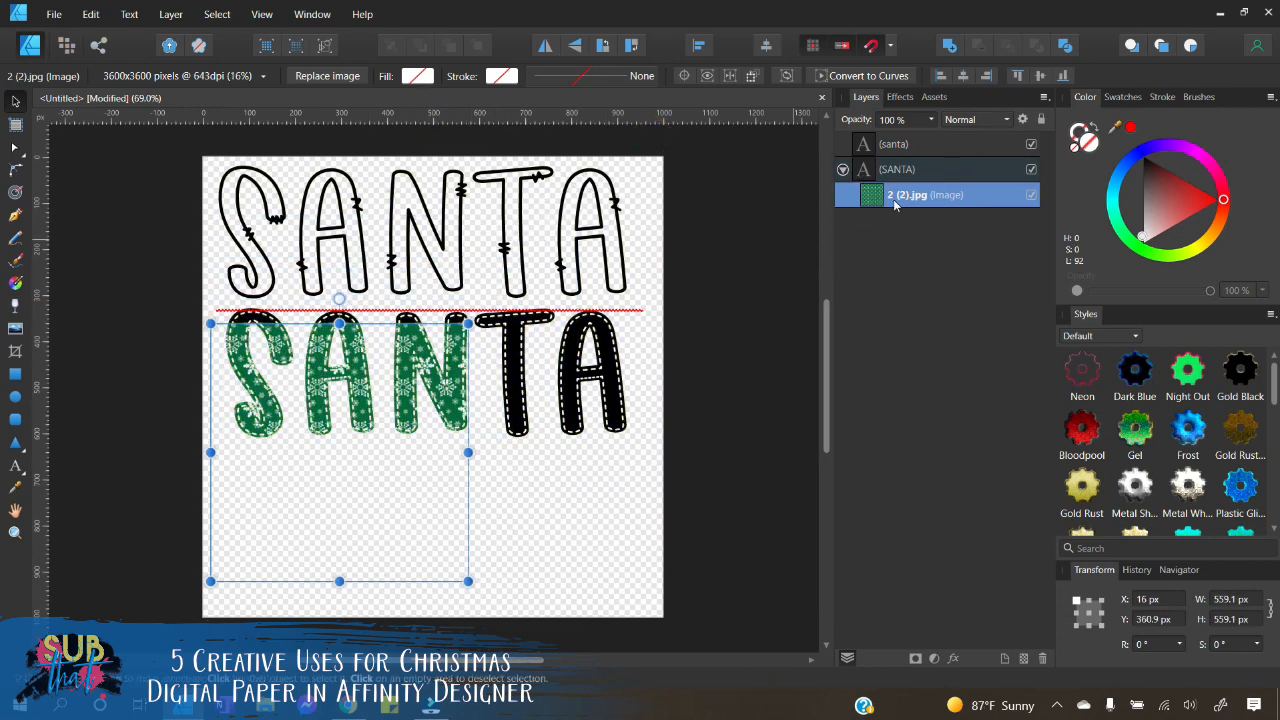
pyautogui.moveTo(391, 520); pyautogui.dragTo(400, 472)
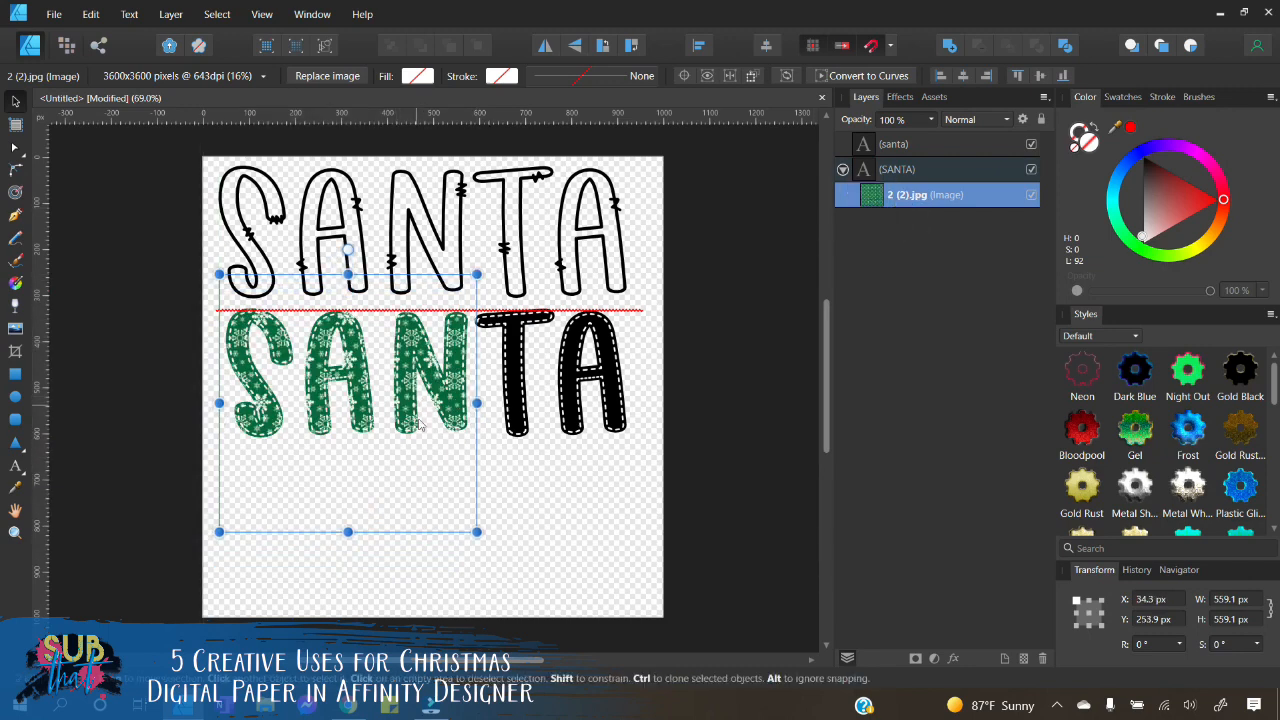
pyautogui.moveTo(477, 532); pyautogui.dragTo(408, 418)
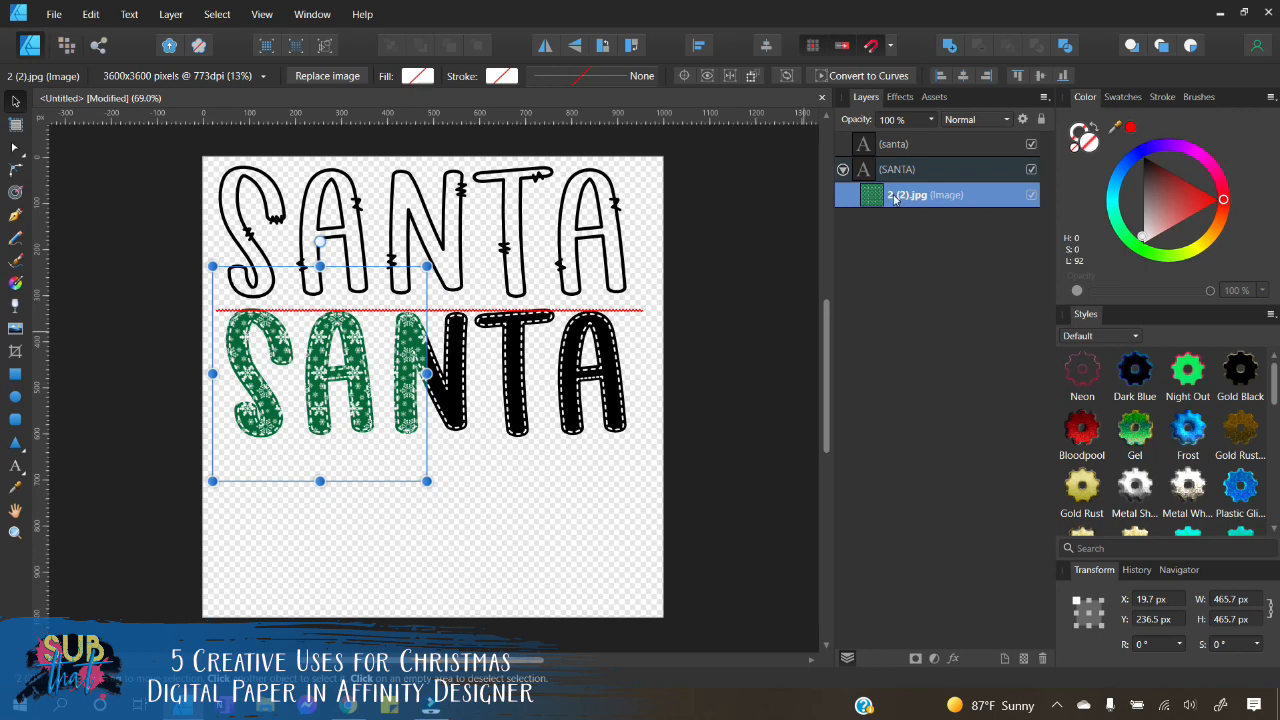
# Step: Duplicate the clipped green paper and move the copy sideways to cover the remaining letters of SANTA
pyautogui.rightClick(858, 200)
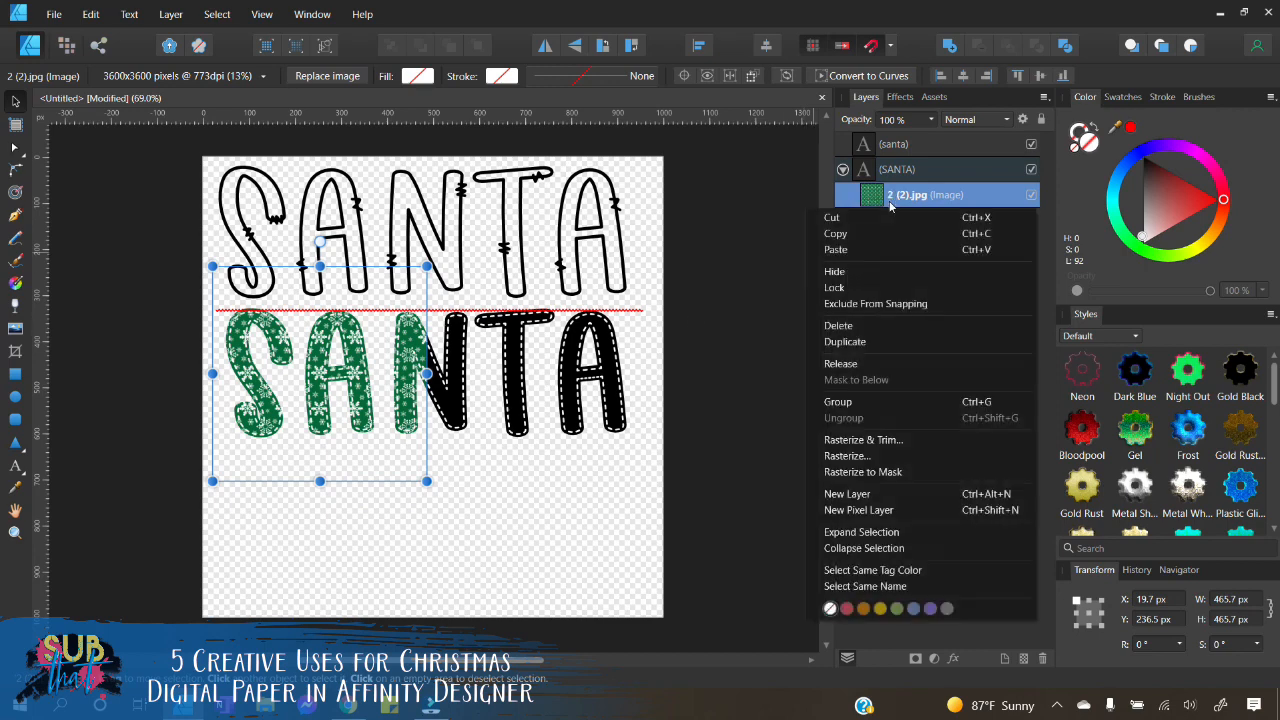
pyautogui.click(885, 342)
pyautogui.moveTo(272, 404); pyautogui.dragTo(483, 404)
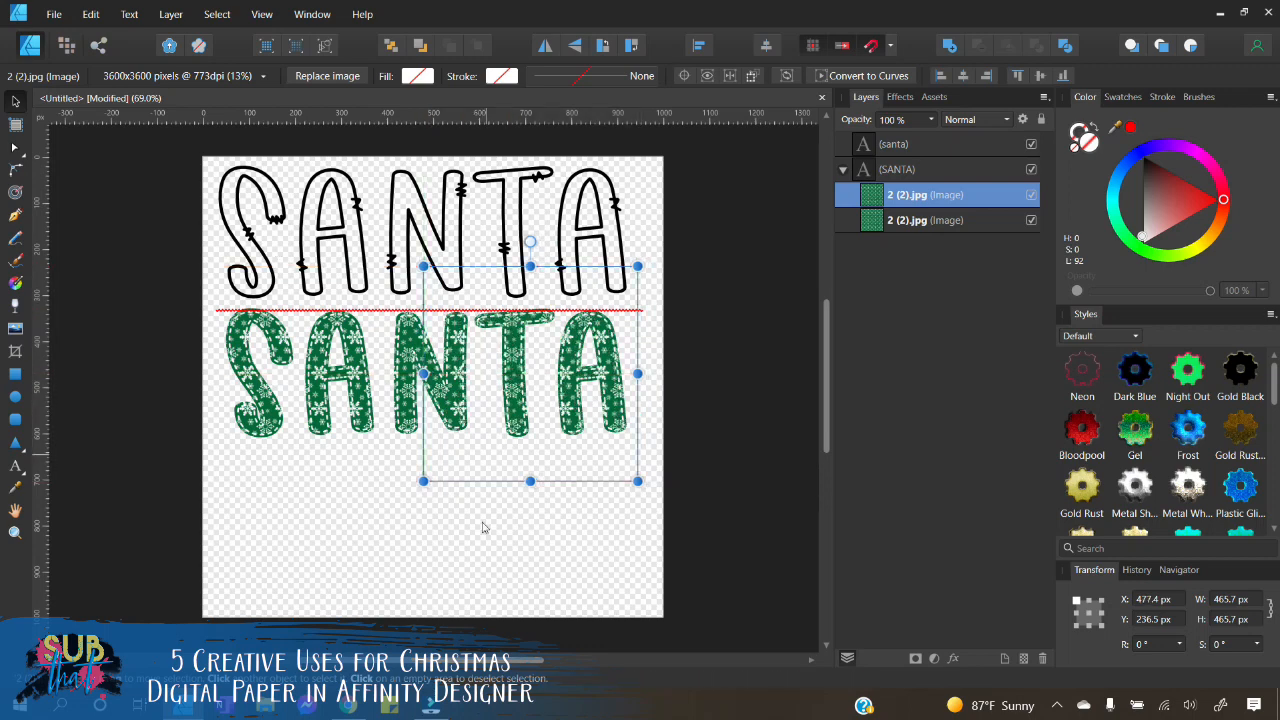
pyautogui.click(476, 545)
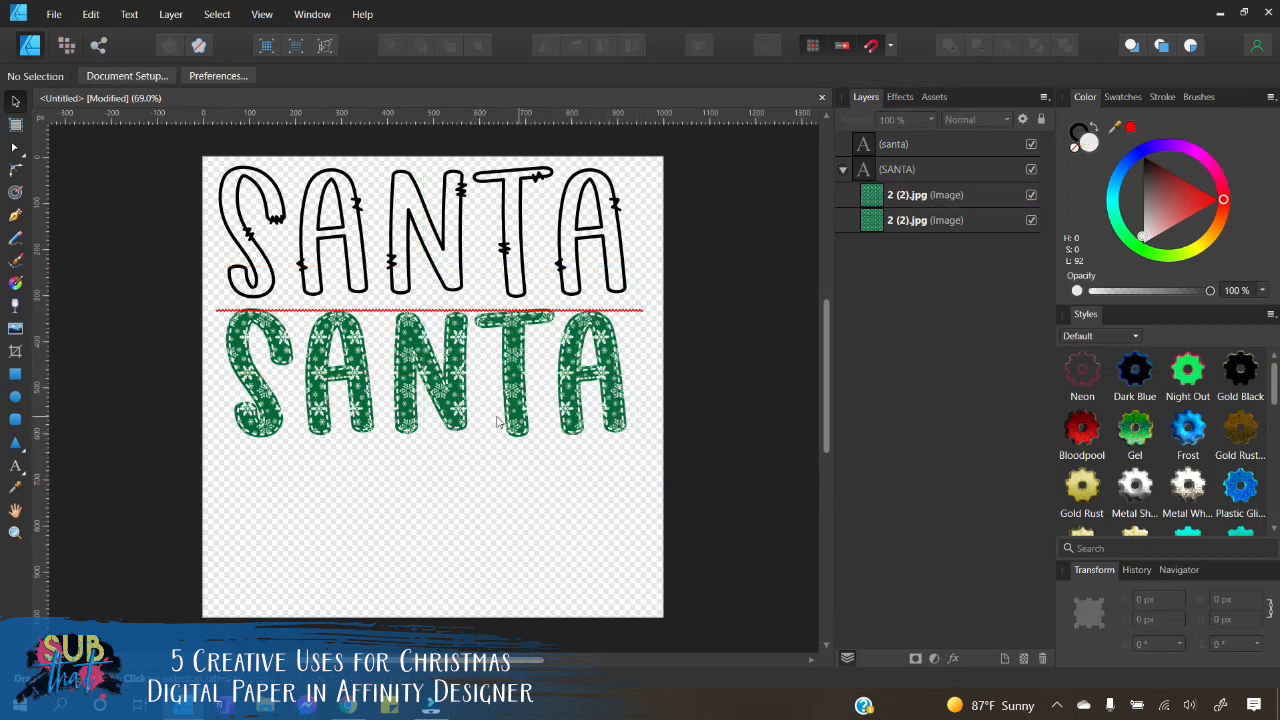
# Step: Delete both green paper images clipped inside the lower SANTA text
pyautogui.click(905, 197)
pyautogui.click(902, 218)
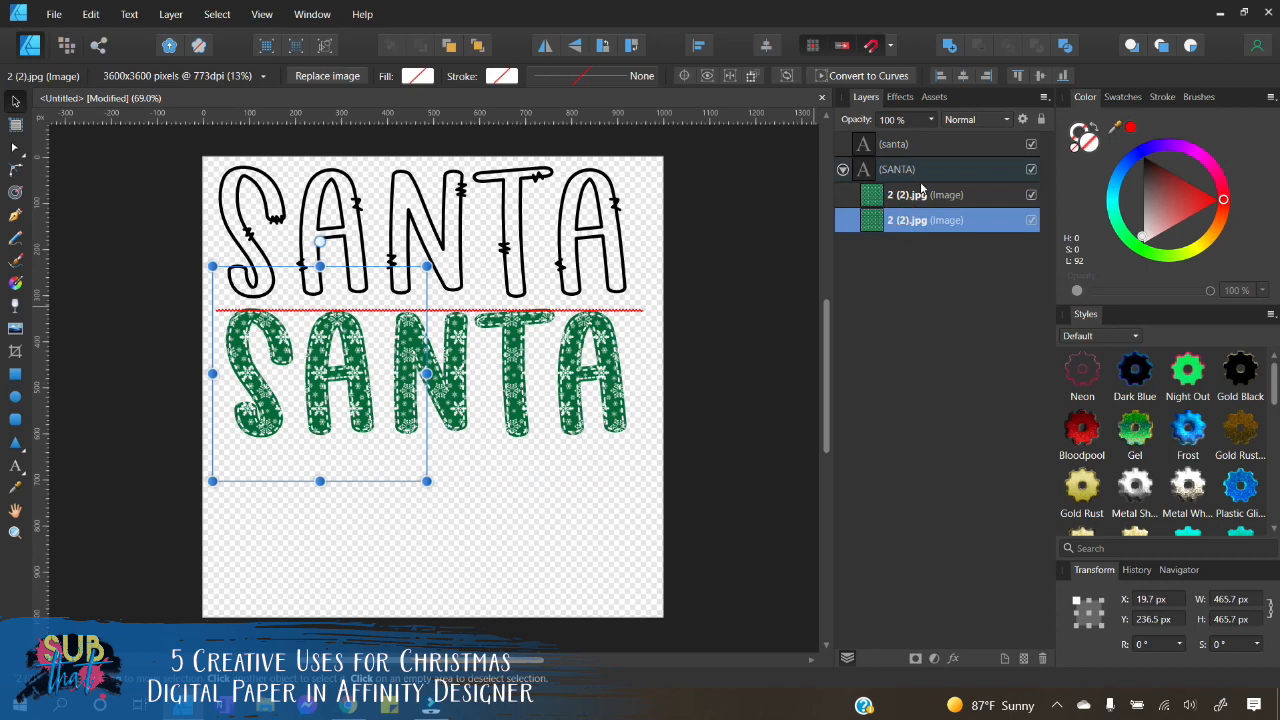
pyautogui.keyDown('shift'); pyautogui.click(922, 194); pyautogui.keyUp('shift')
pyautogui.rightClick(920, 196)
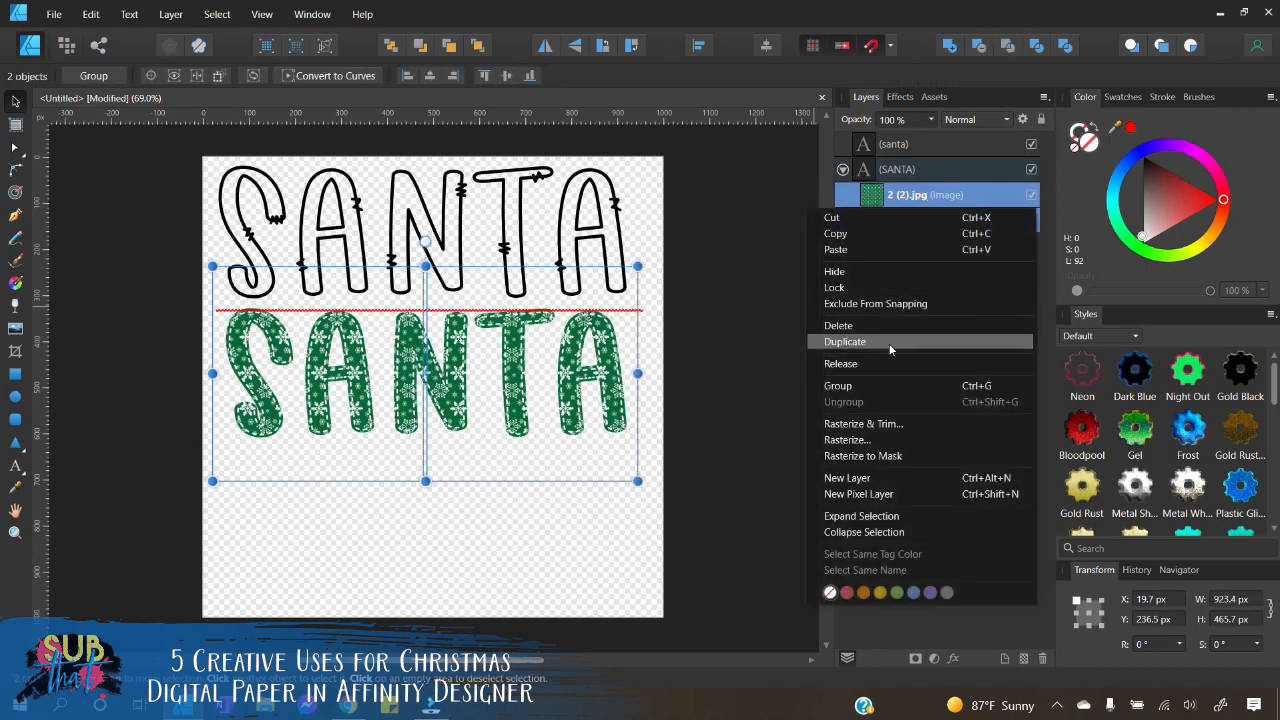
pyautogui.click(883, 327)
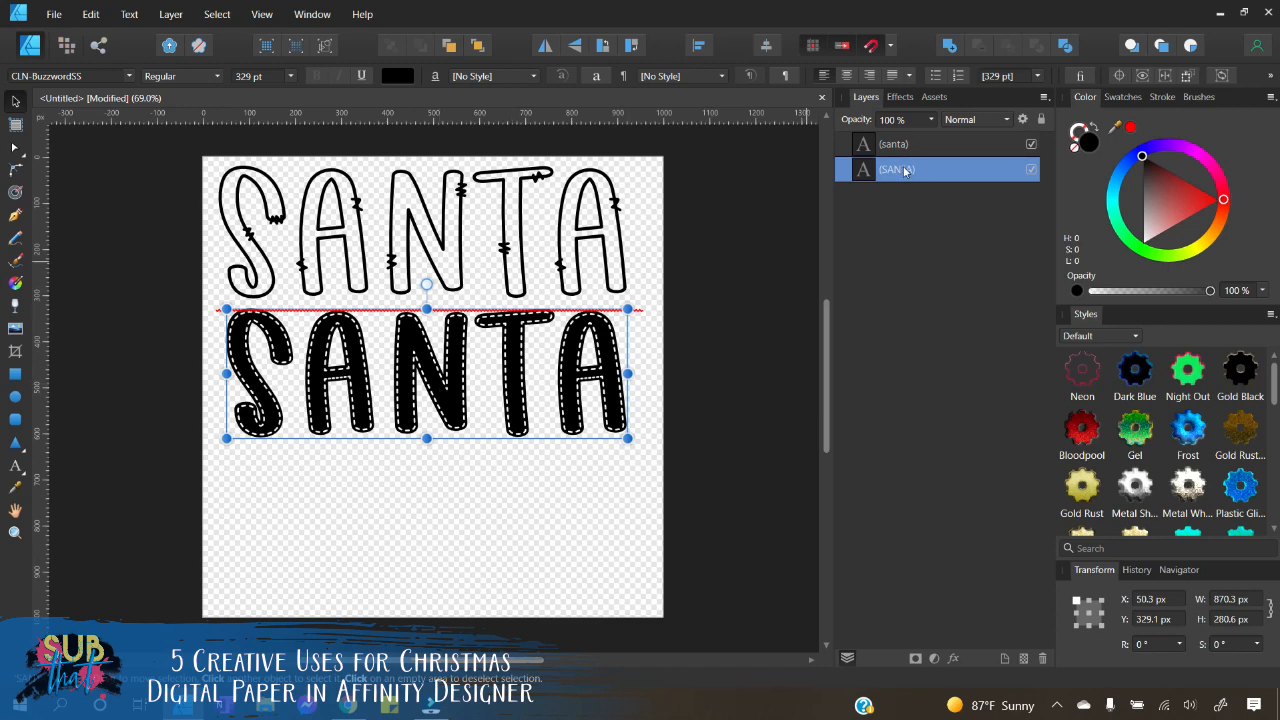
# Step: Convert the lower SANTA text to curves and ungroup it into individual letters
pyautogui.rightClick(521, 400)
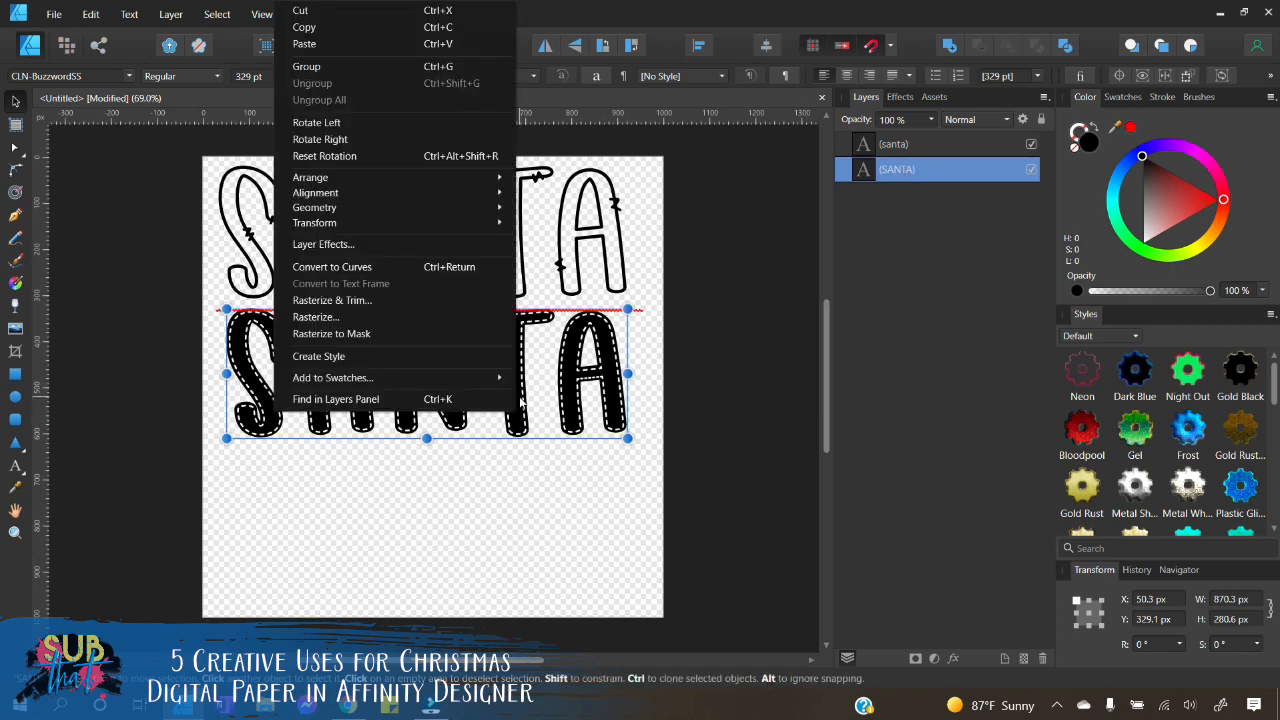
pyautogui.click(349, 269)
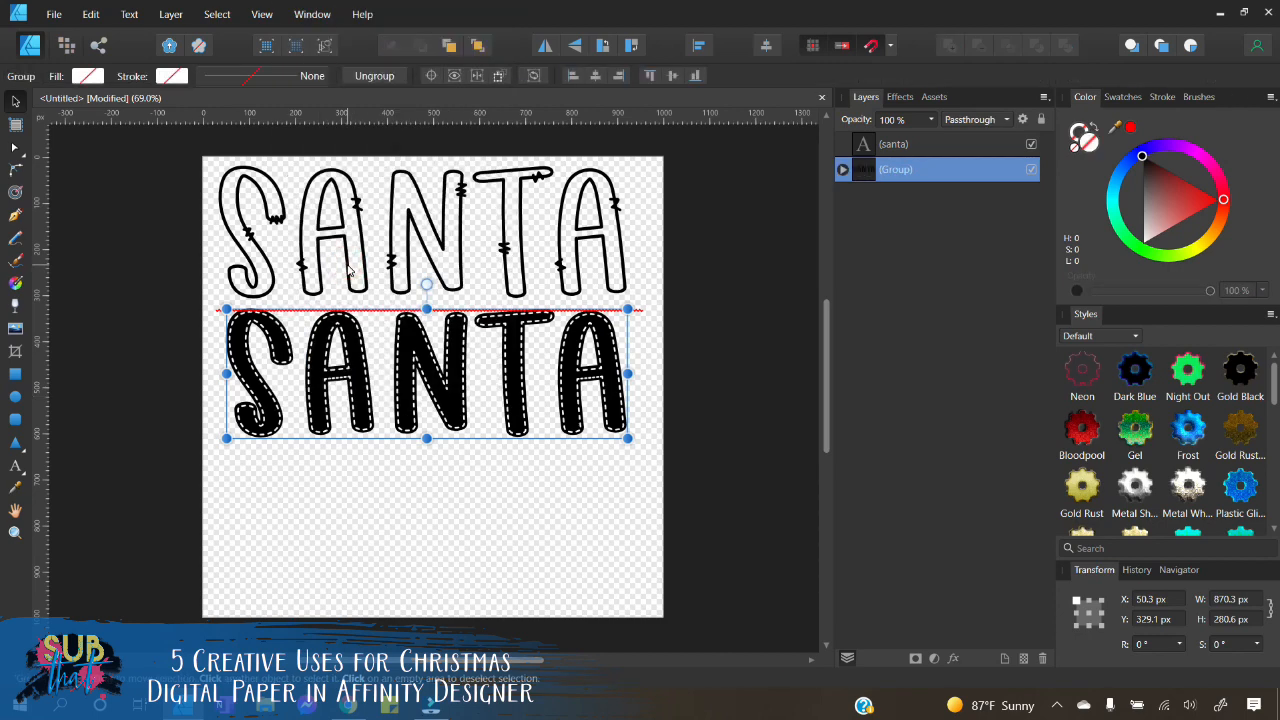
pyautogui.click(843, 171)
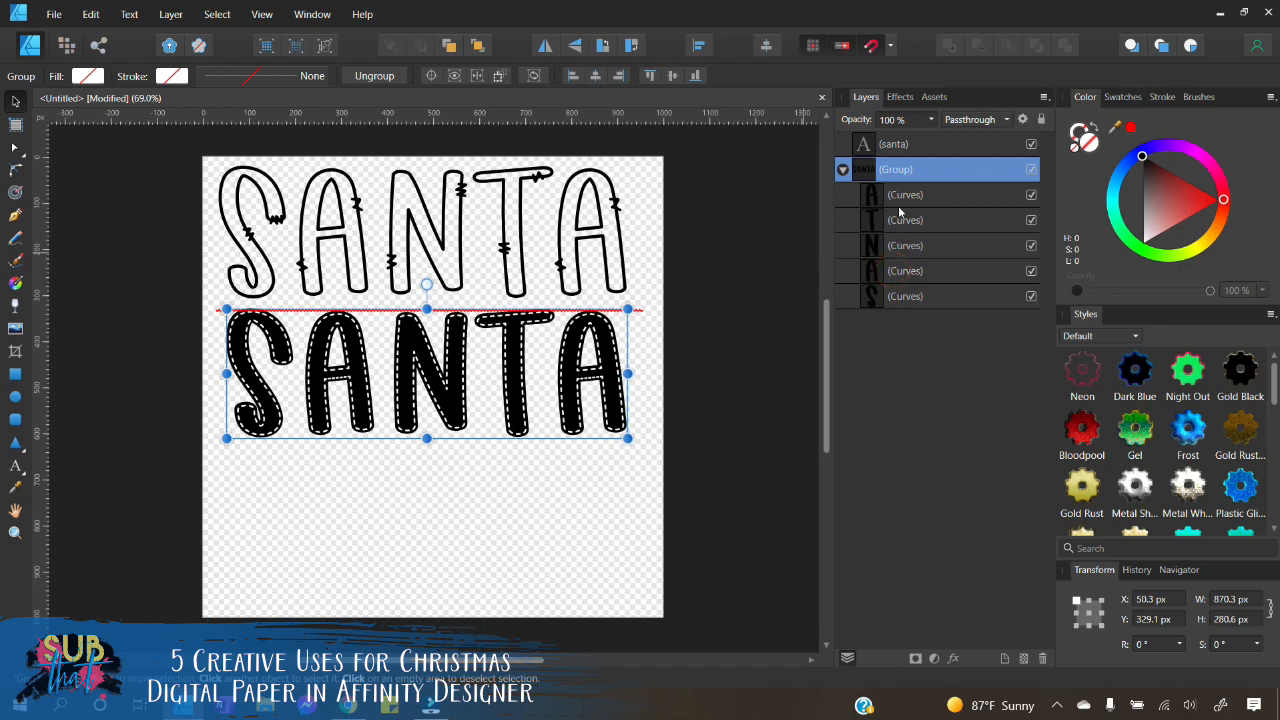
pyautogui.rightClick(900, 172)
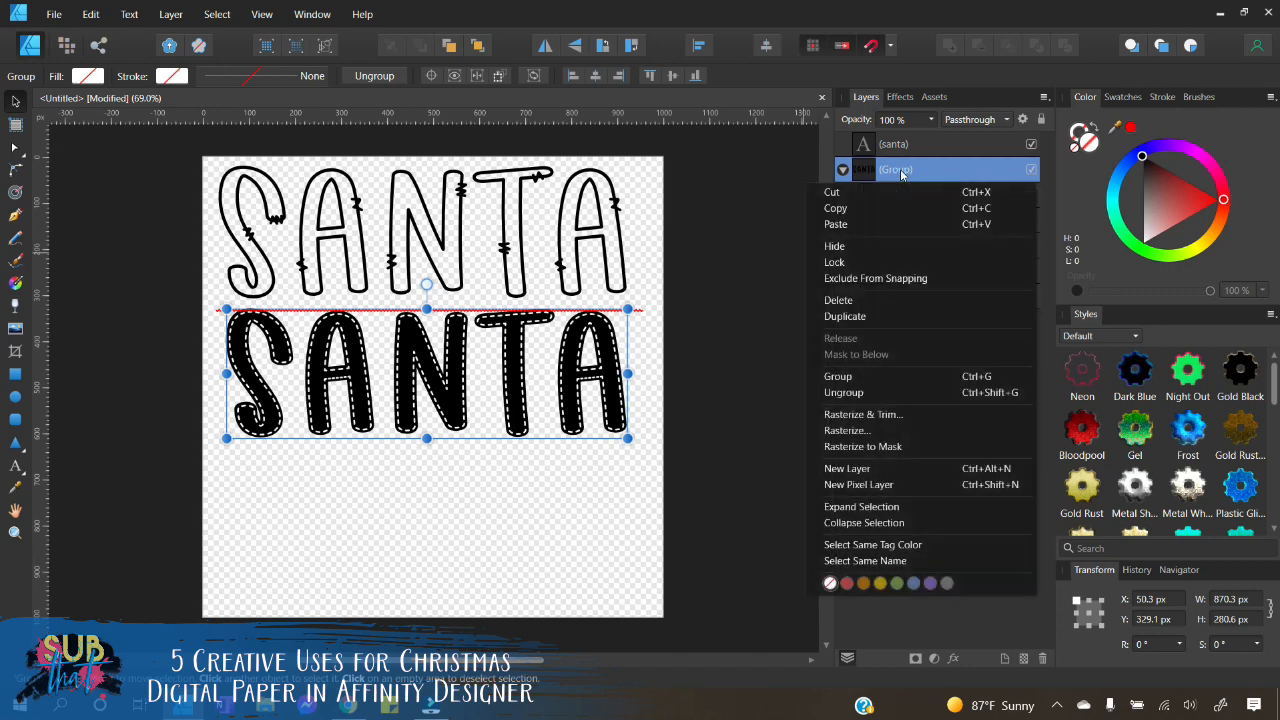
pyautogui.click(885, 399)
pyautogui.click(779, 332)
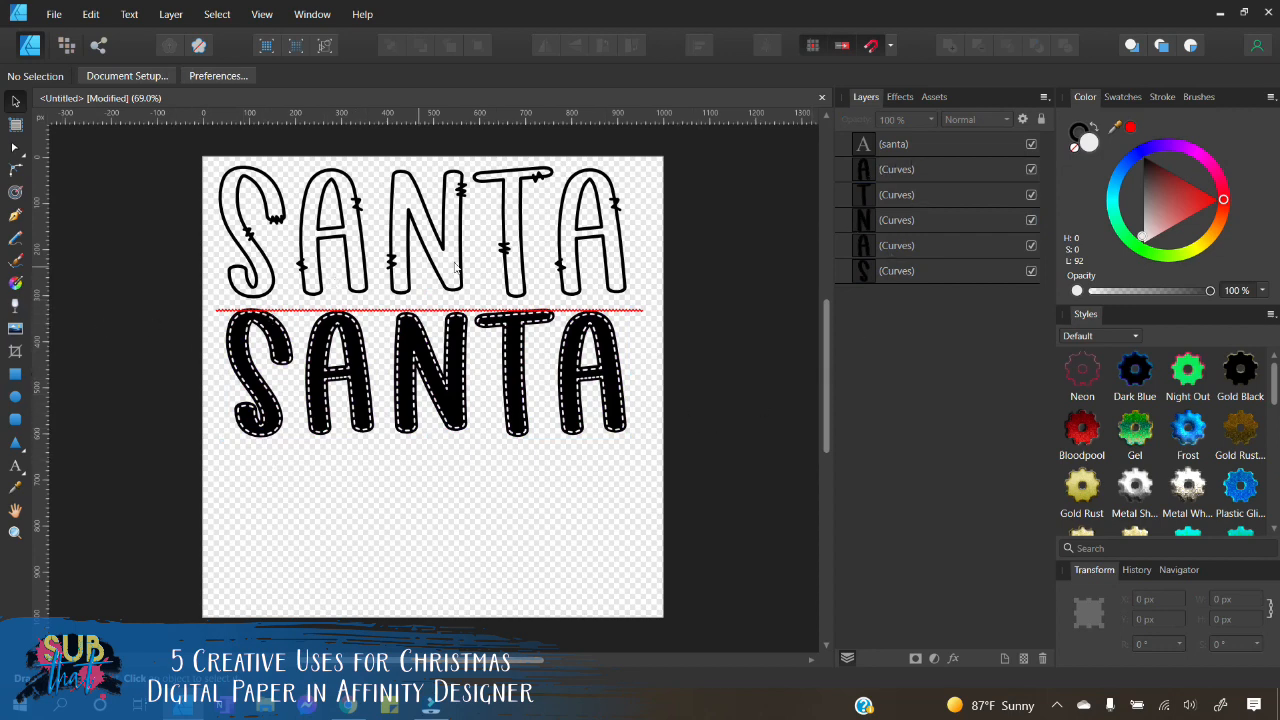
# Step: Place the red snowflake paper "1 (2)" at about 412 px wide over the lower S and clip it inside that letter
pyautogui.click(12, 332)
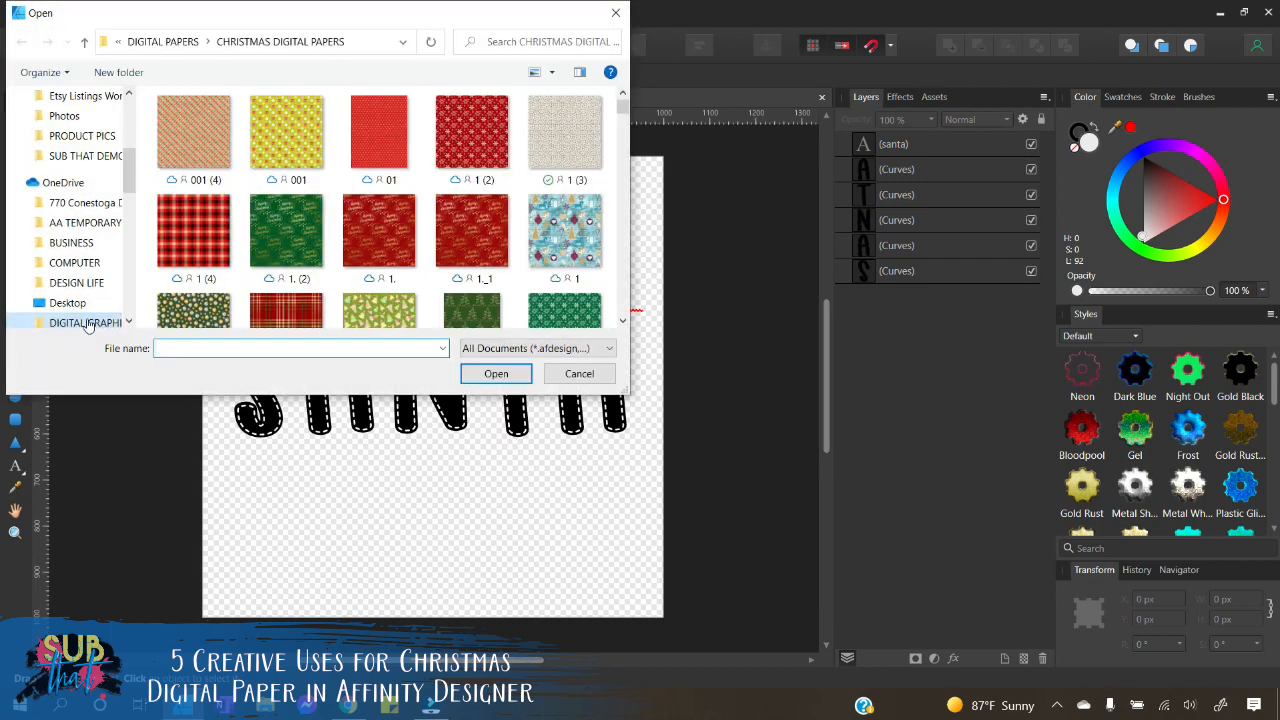
pyautogui.click(494, 147)
pyautogui.click(492, 373)
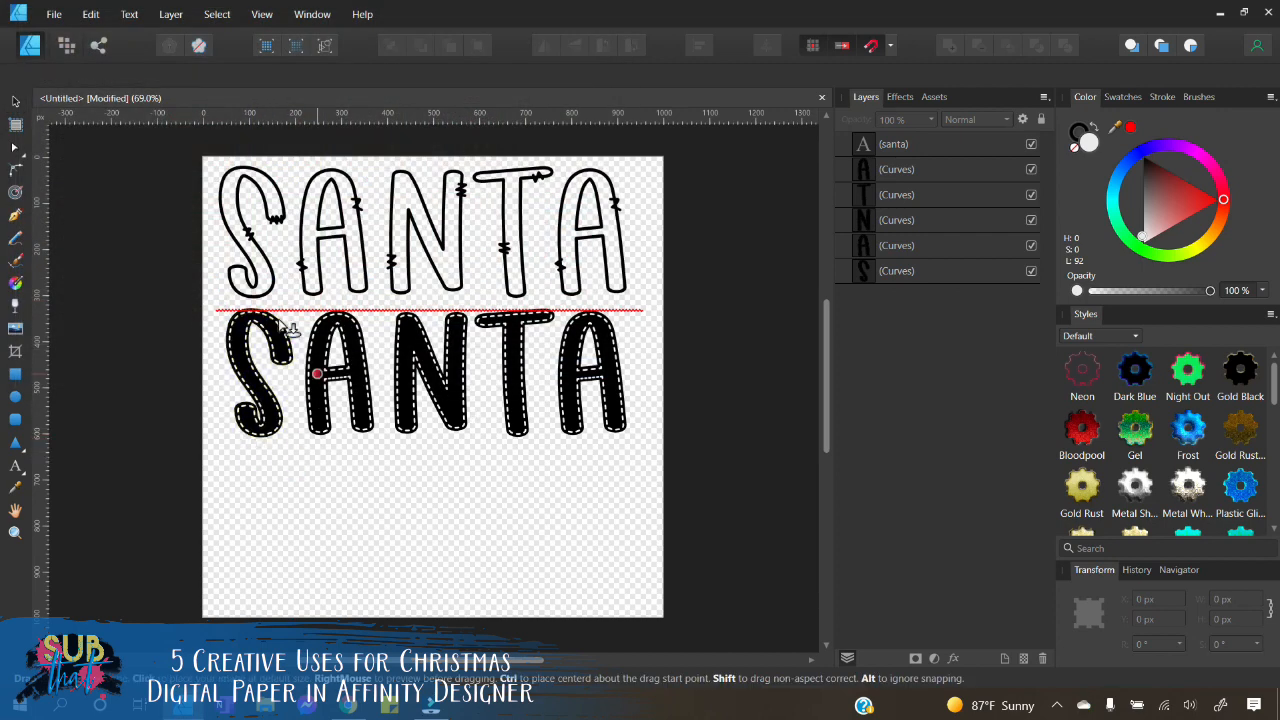
pyautogui.moveTo(185, 268); pyautogui.dragTo(322, 492)
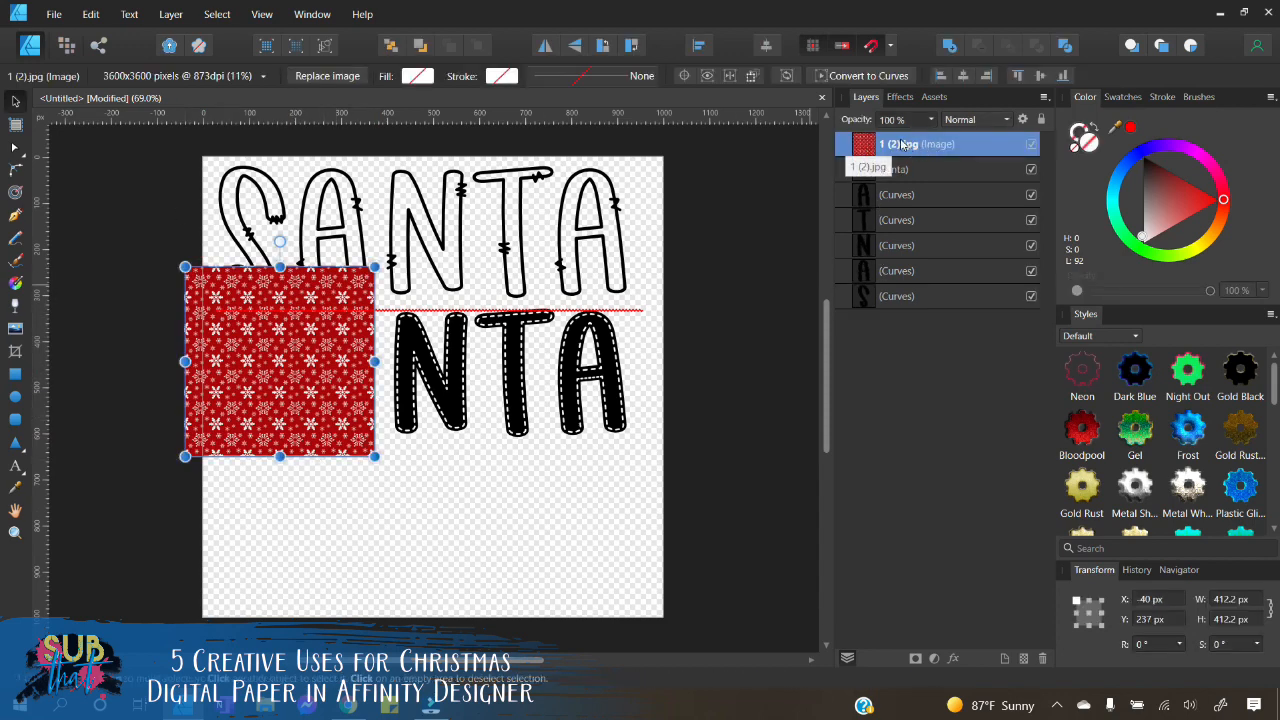
pyautogui.moveTo(884, 147); pyautogui.dragTo(910, 307)
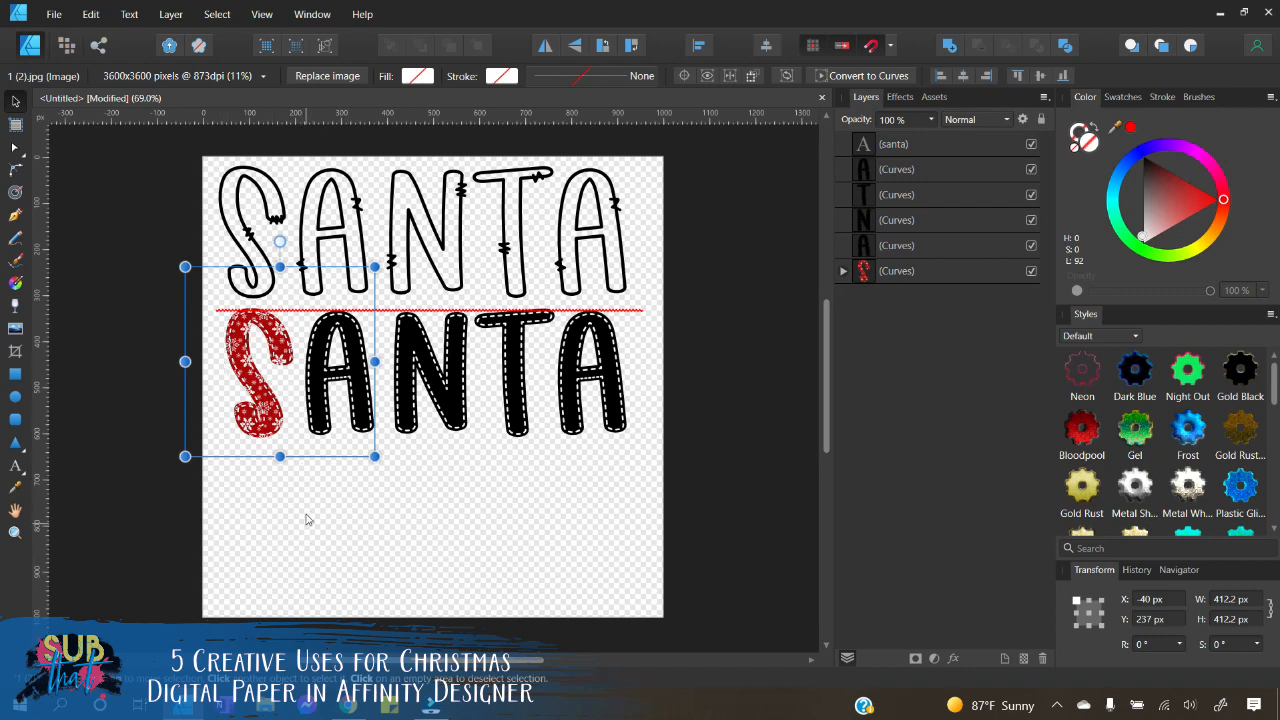
# Step: Choose the green snowflake paper "2 (2)" from the CHRISTMAS DIGITAL PAPERS folder as the image to place
pyautogui.click(404, 520)
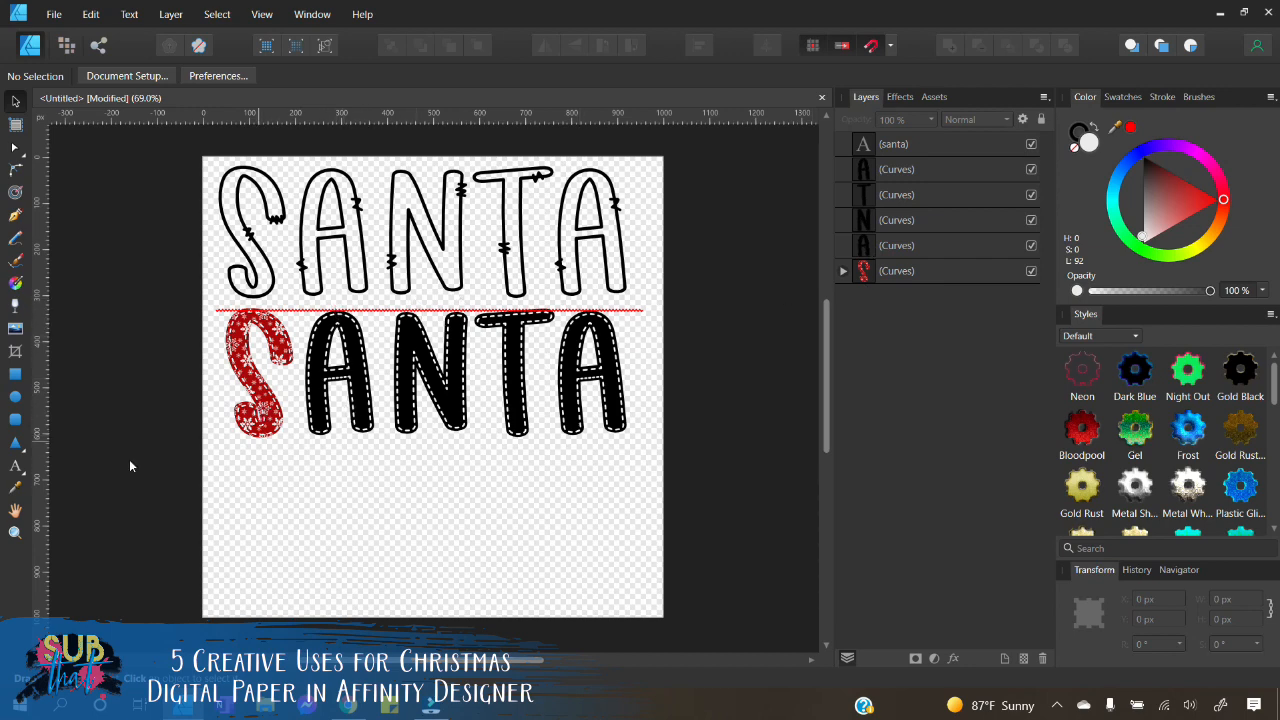
pyautogui.click(15, 328)
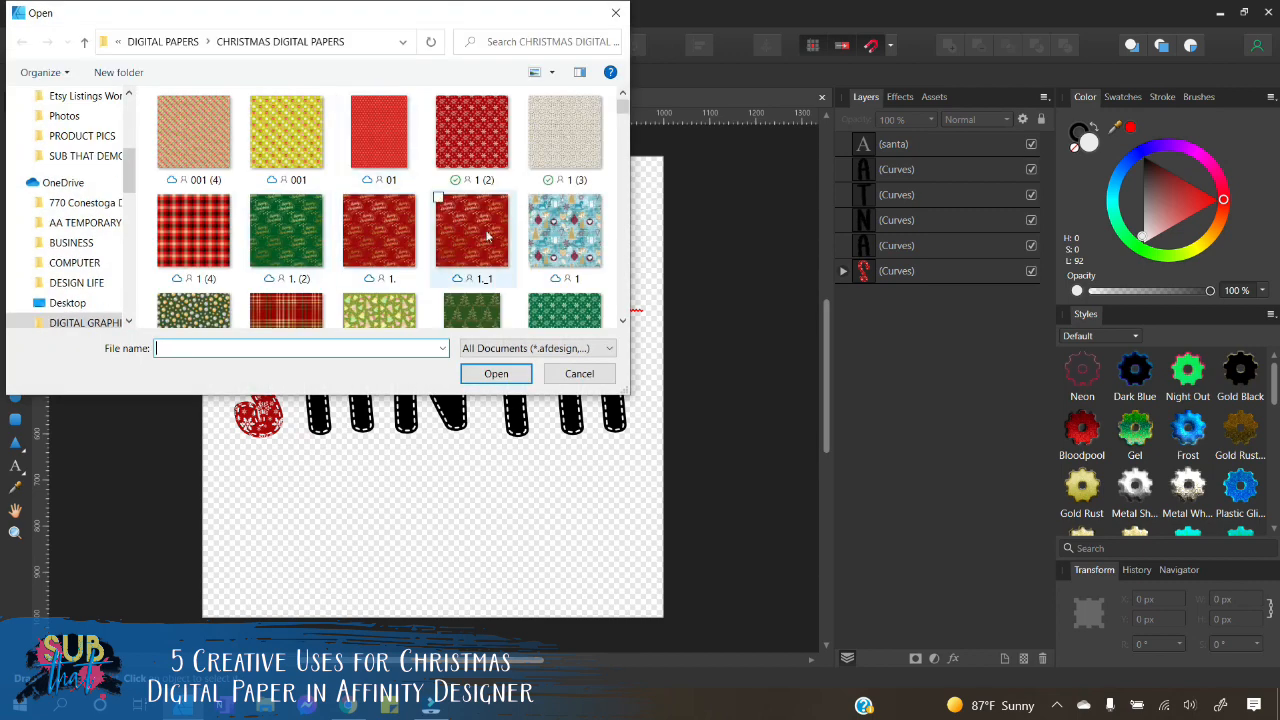
pyautogui.moveTo(621, 102); pyautogui.dragTo(620, 122)
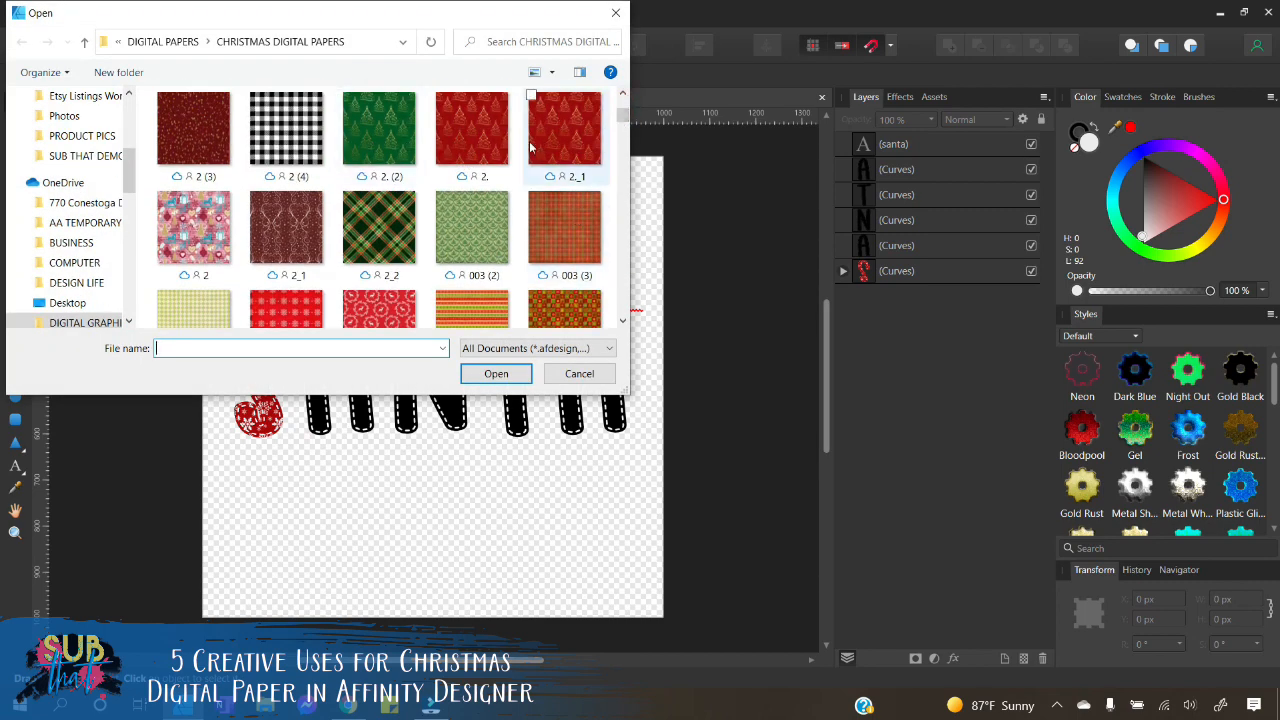
pyautogui.click(288, 131)
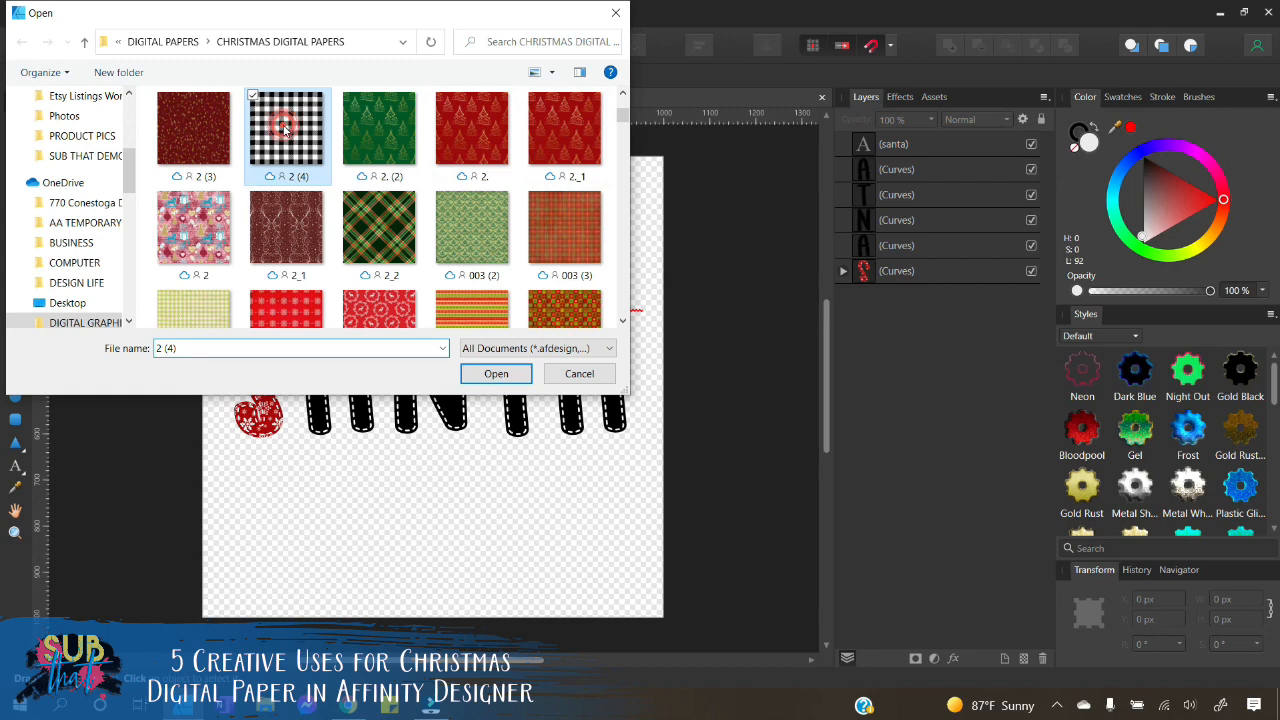
pyautogui.click(221, 126)
pyautogui.scroll(-1, 480, 240)
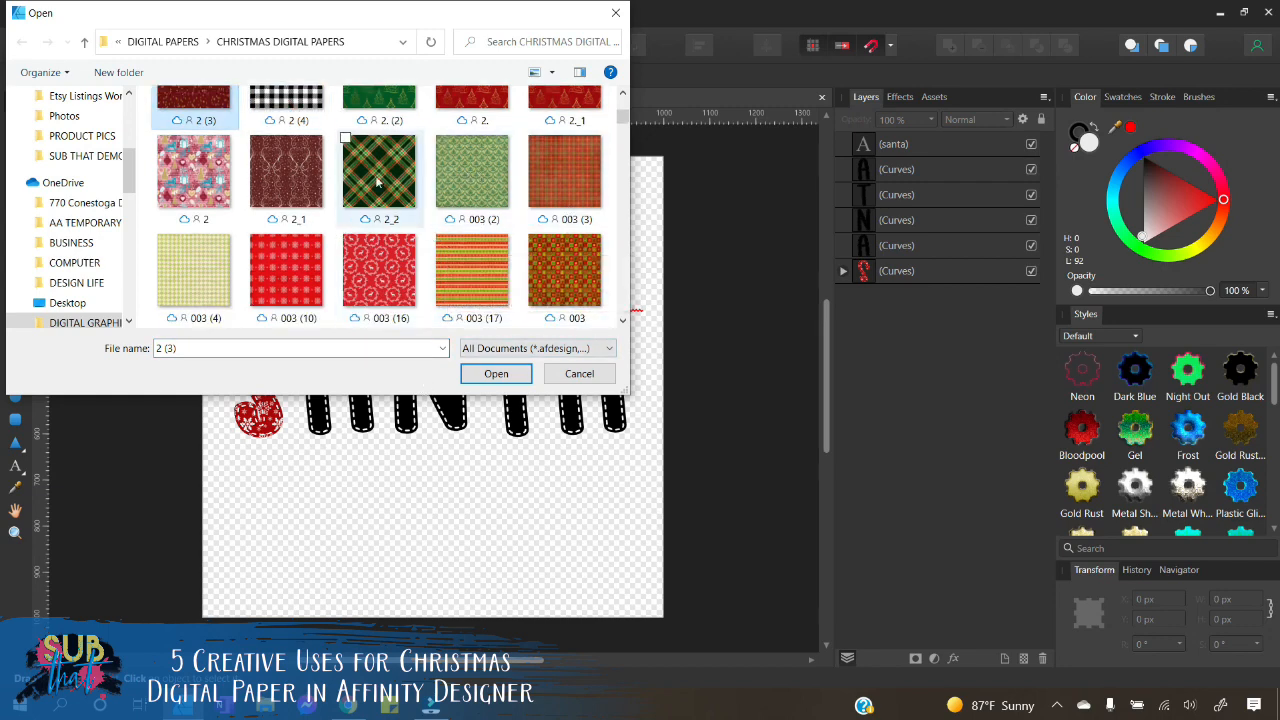
pyautogui.click(274, 182)
pyautogui.scroll(1, 400, 285)
pyautogui.scroll(-3, 400, 285)
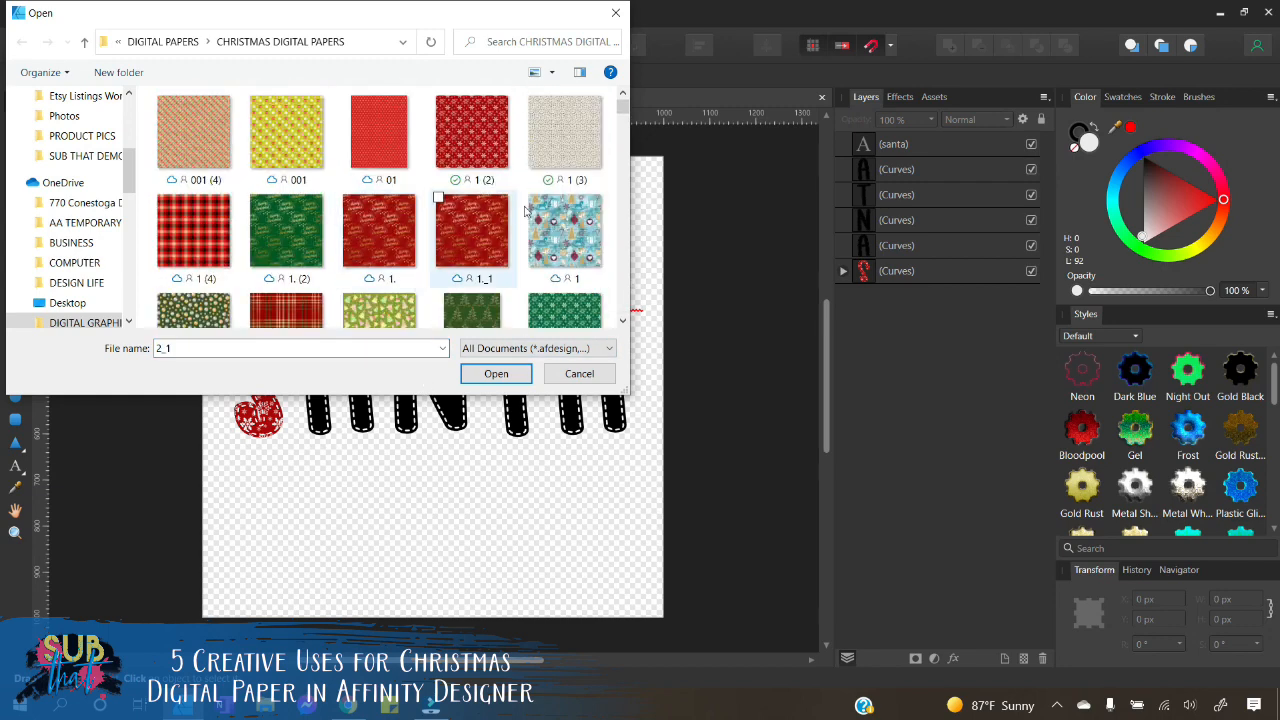
pyautogui.scroll(-1, 577, 300)
pyautogui.click(563, 280)
pyautogui.click(505, 372)
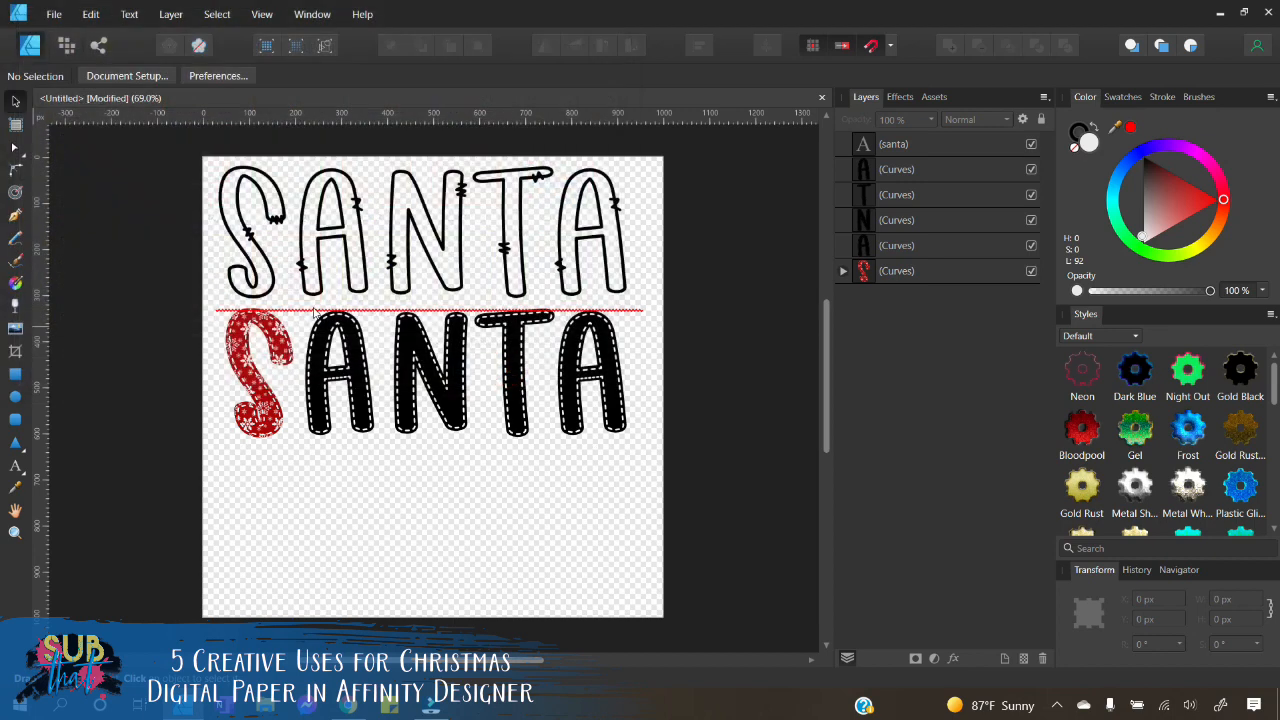
# Step: Place the green snowflake paper at about 340 px wide over the lower text's first A and clip it inside that letter
pyautogui.moveTo(280, 300); pyautogui.dragTo(405, 494)
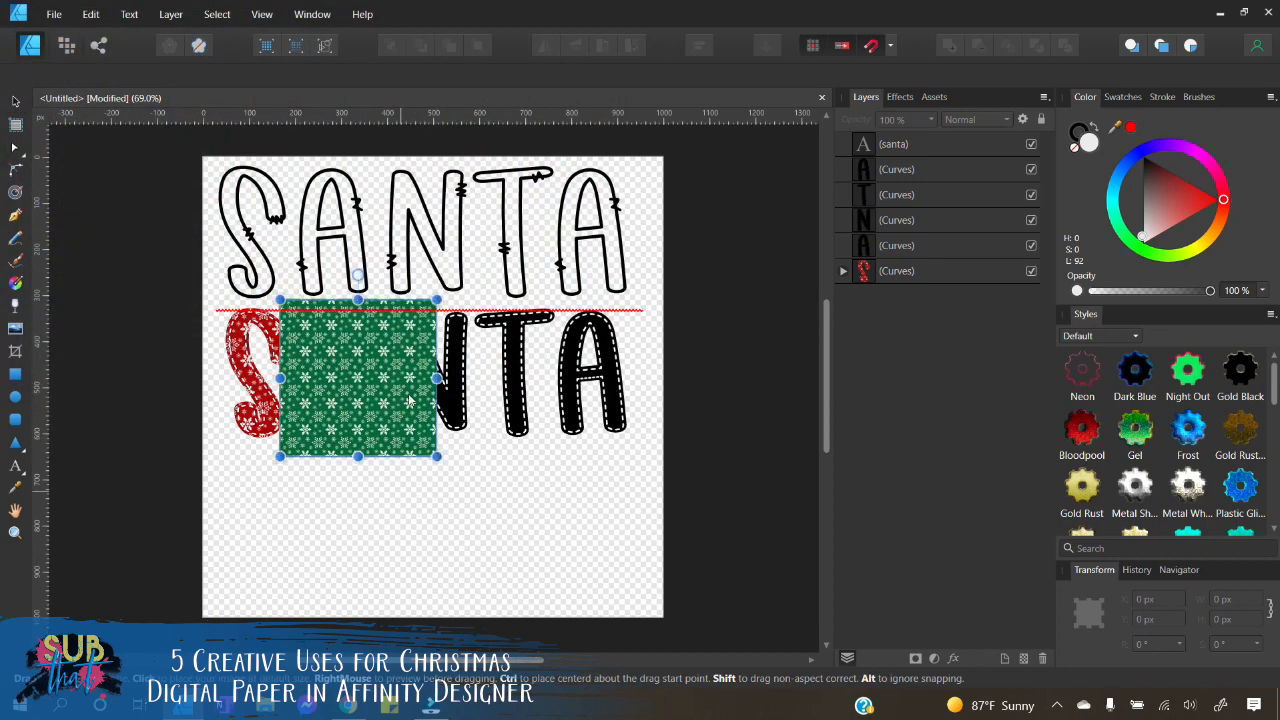
pyautogui.moveTo(404, 388); pyautogui.dragTo(398, 402)
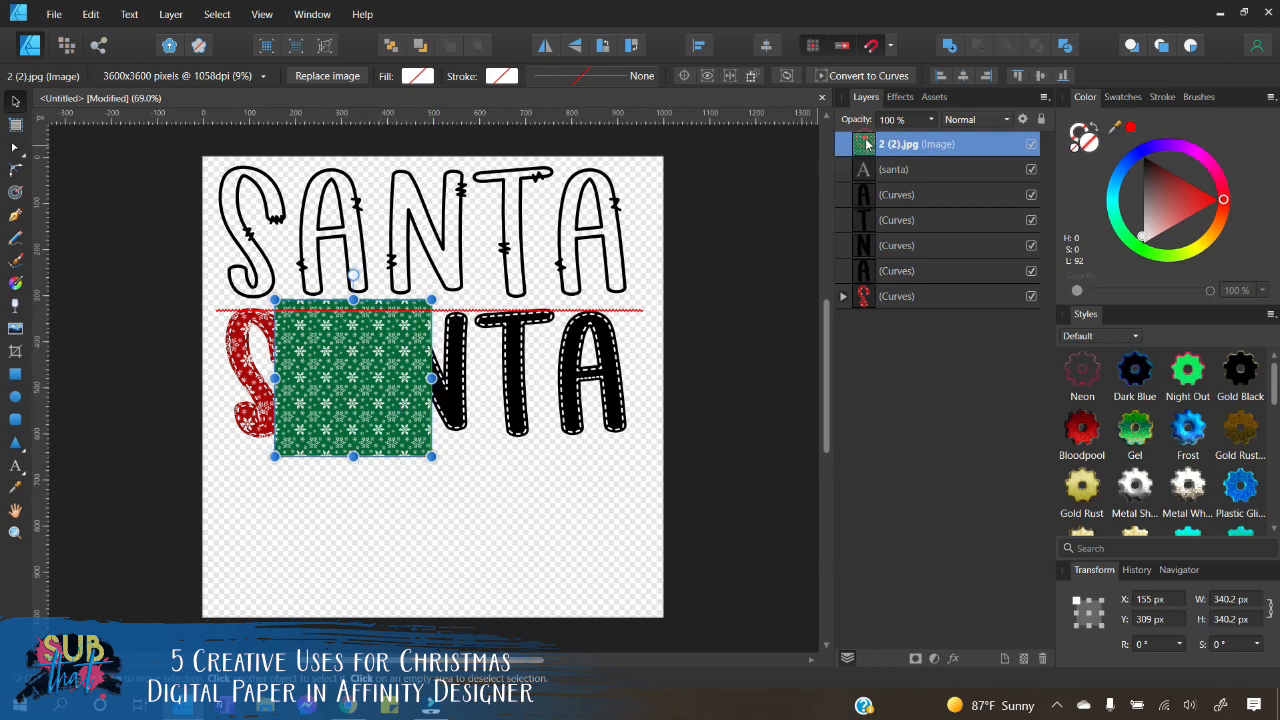
pyautogui.moveTo(867, 145); pyautogui.dragTo(920, 290)
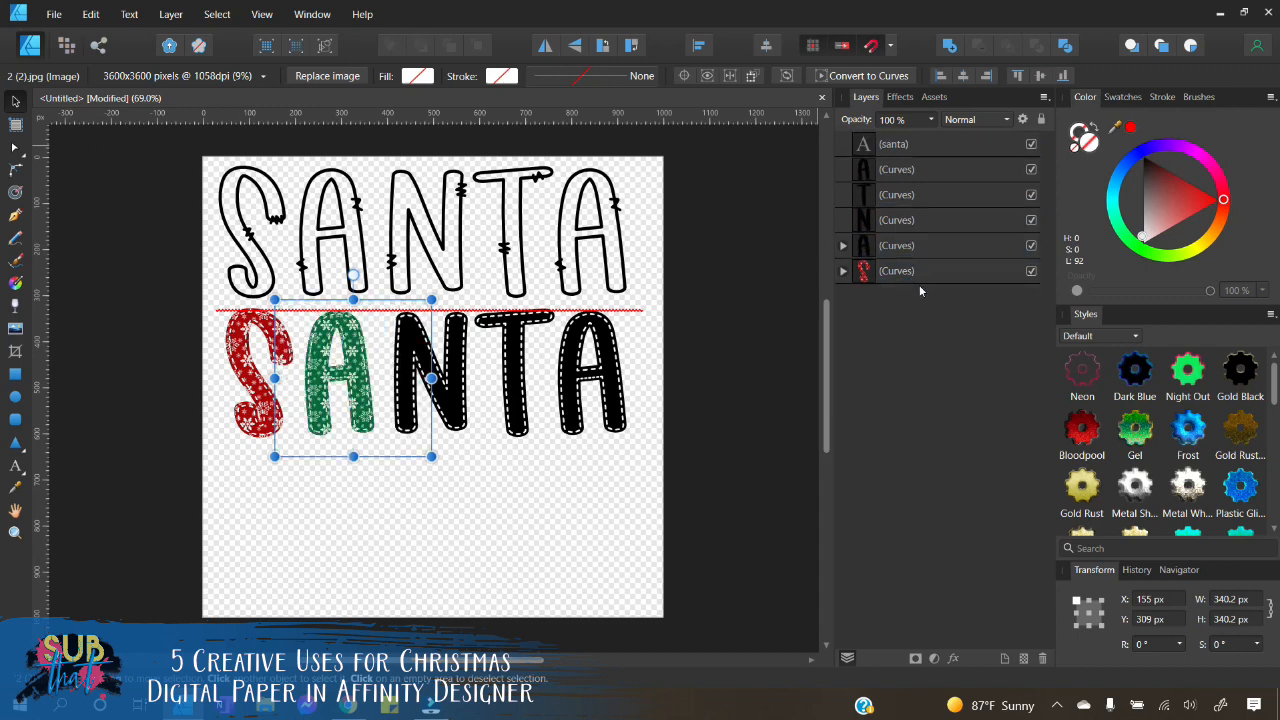
pyautogui.click(843, 246)
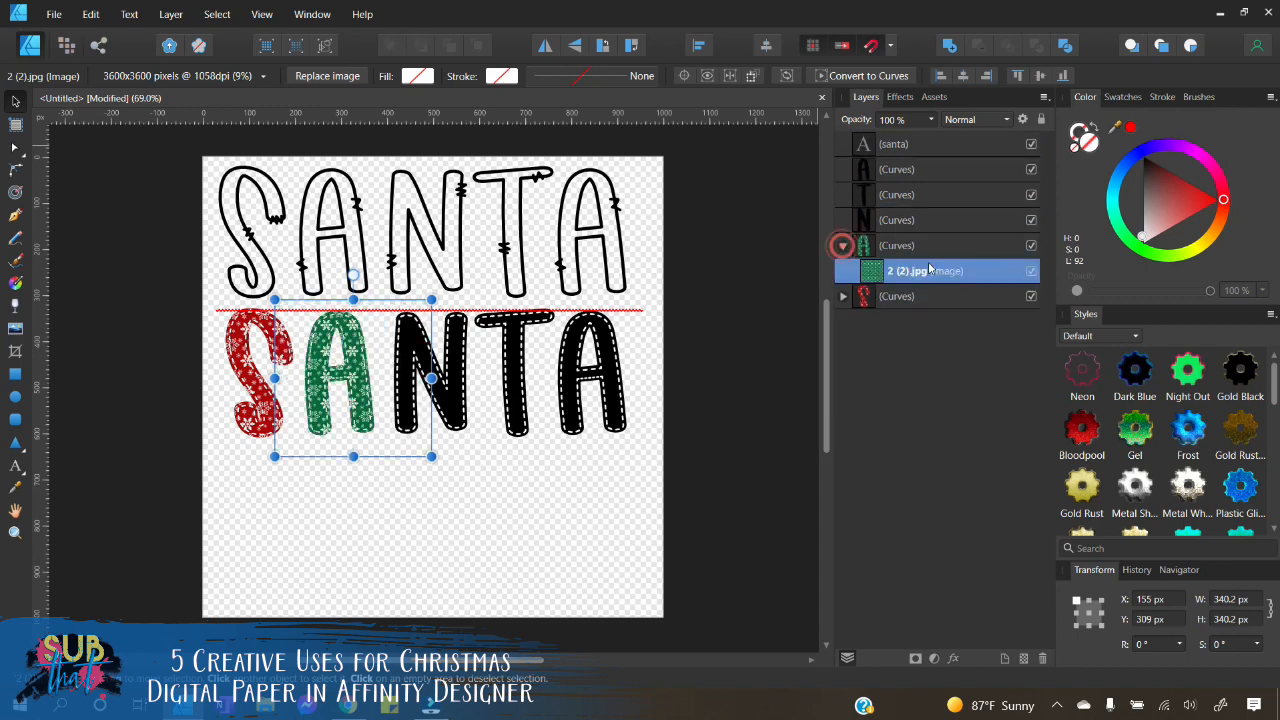
pyautogui.click(468, 545)
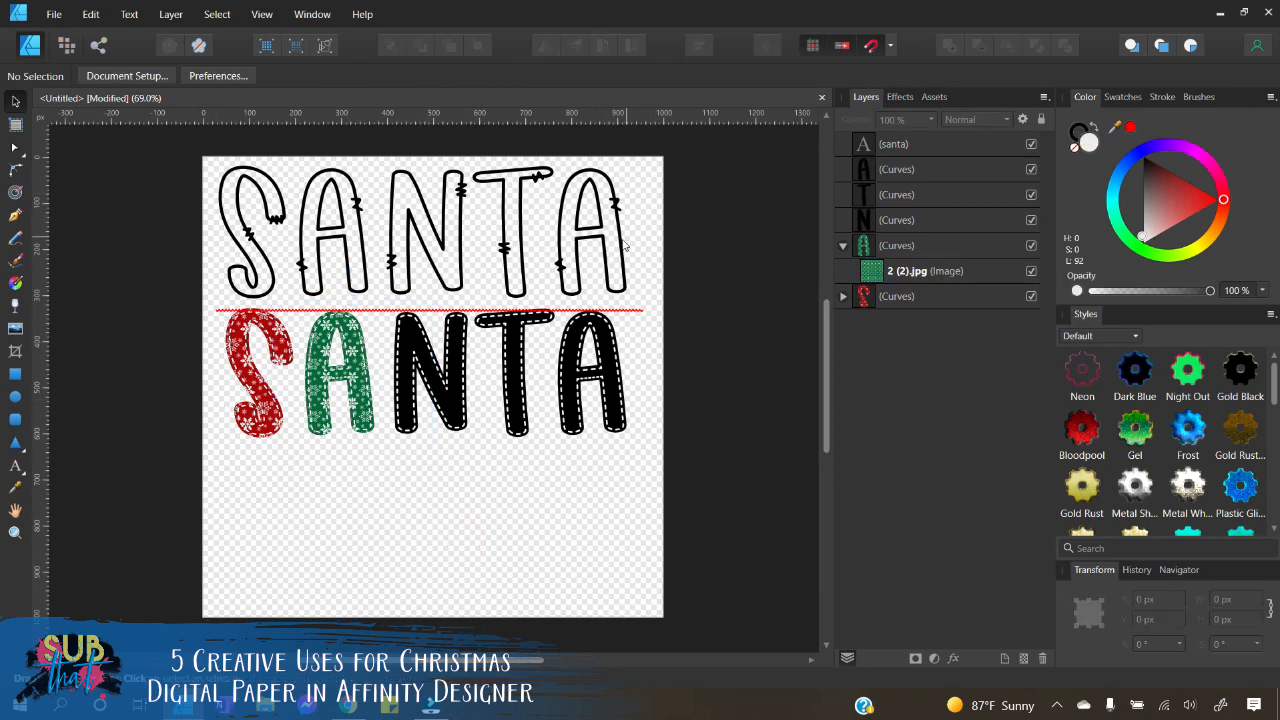
# Step: Fill the lower N with a duplicate of the S's red snowflake paper, clipped inside it and moved to about X 265 px
pyautogui.click(843, 296)
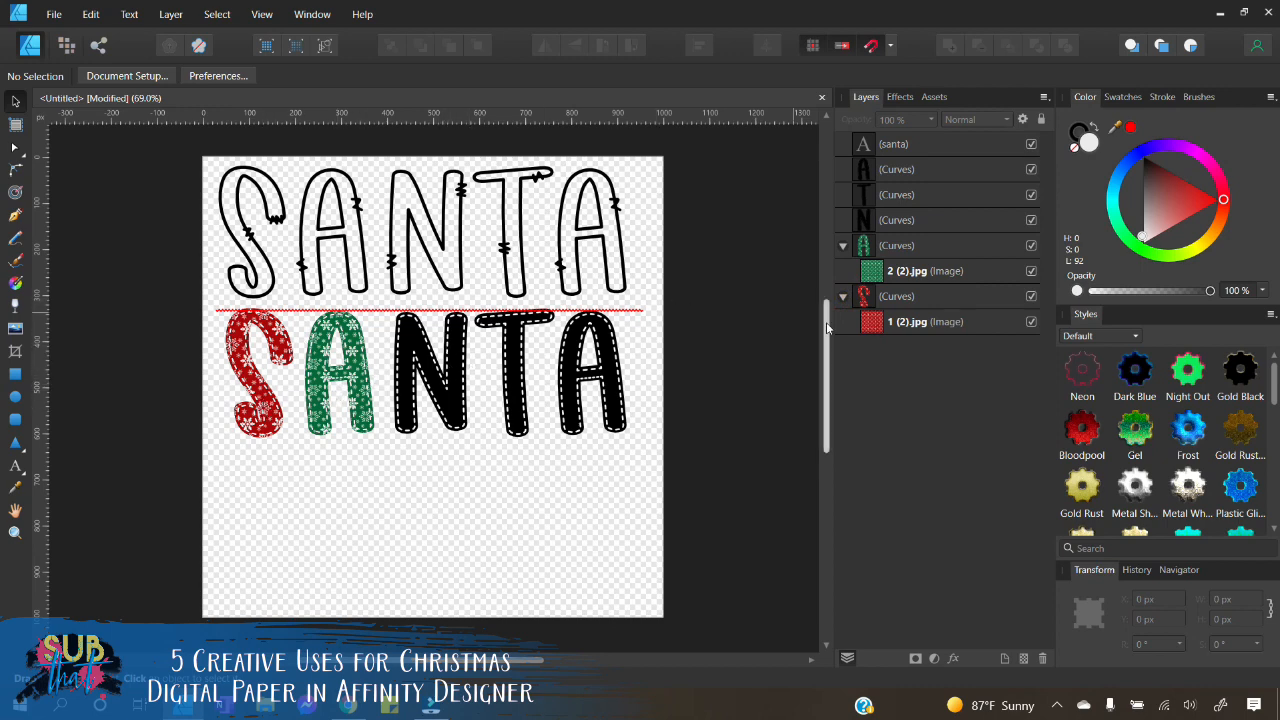
pyautogui.click(922, 323)
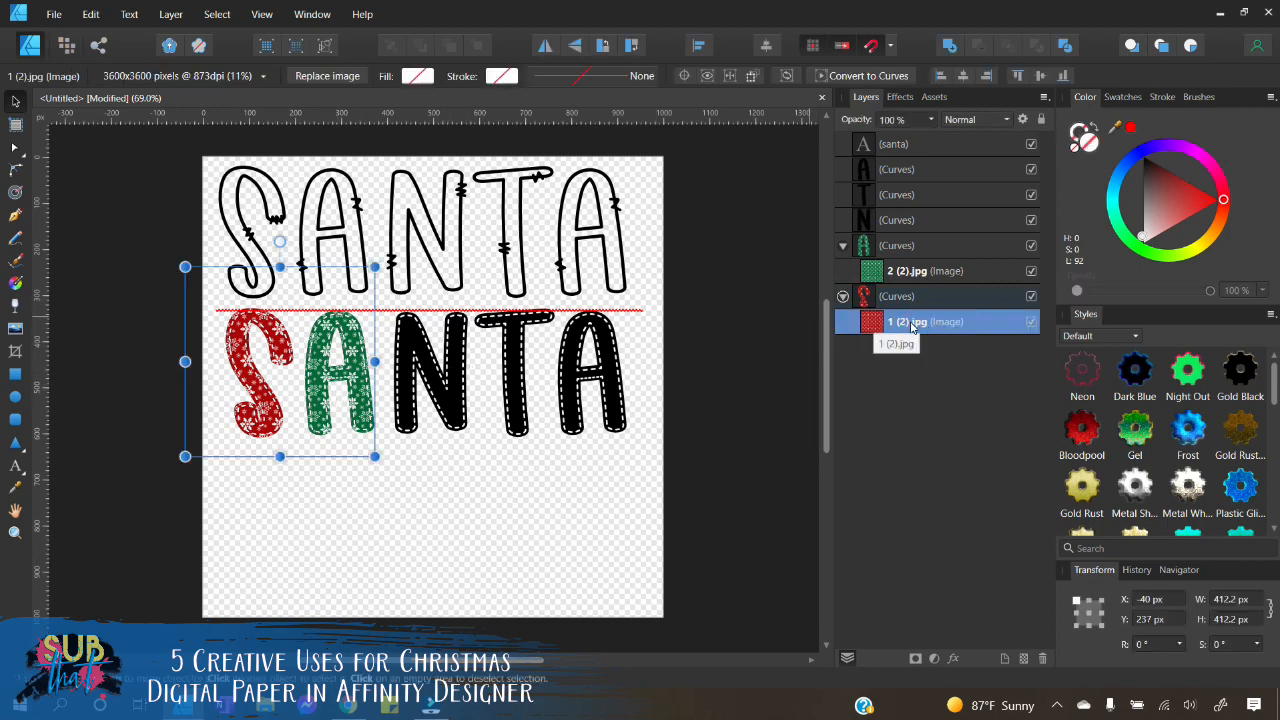
pyautogui.rightClick(908, 325)
pyautogui.click(857, 466)
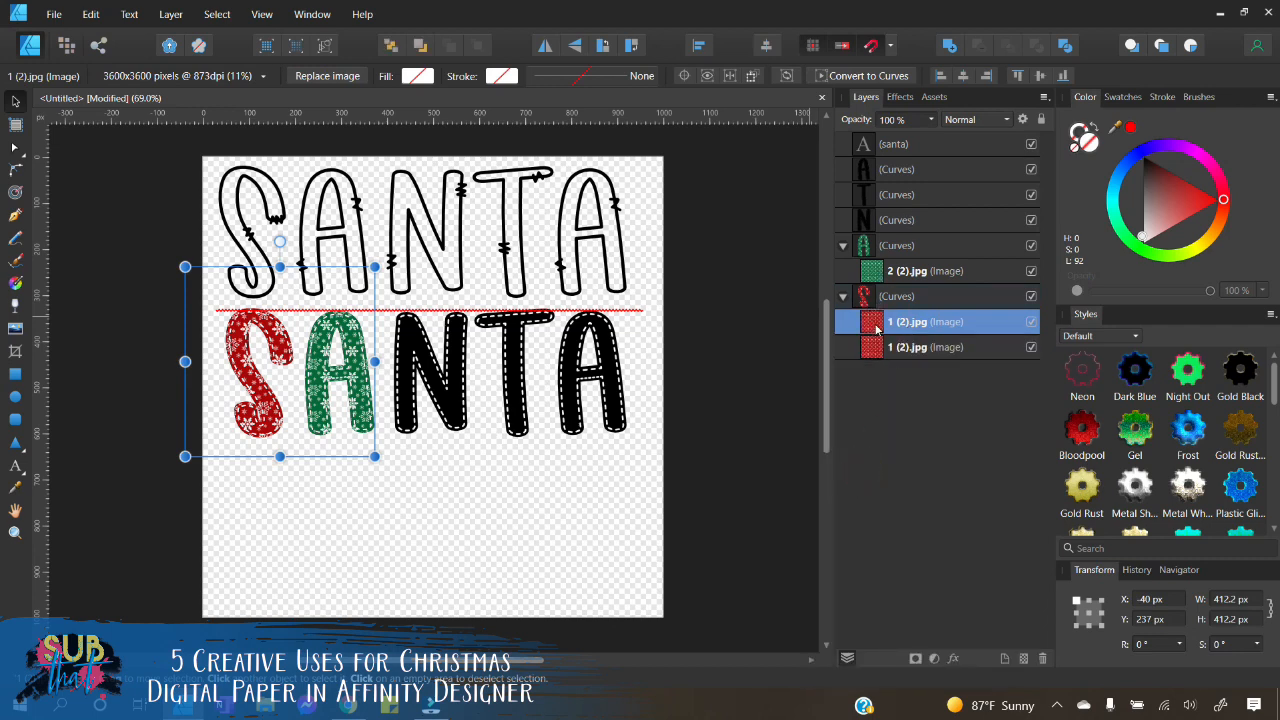
pyautogui.moveTo(876, 330); pyautogui.dragTo(895, 229)
pyautogui.click(843, 221)
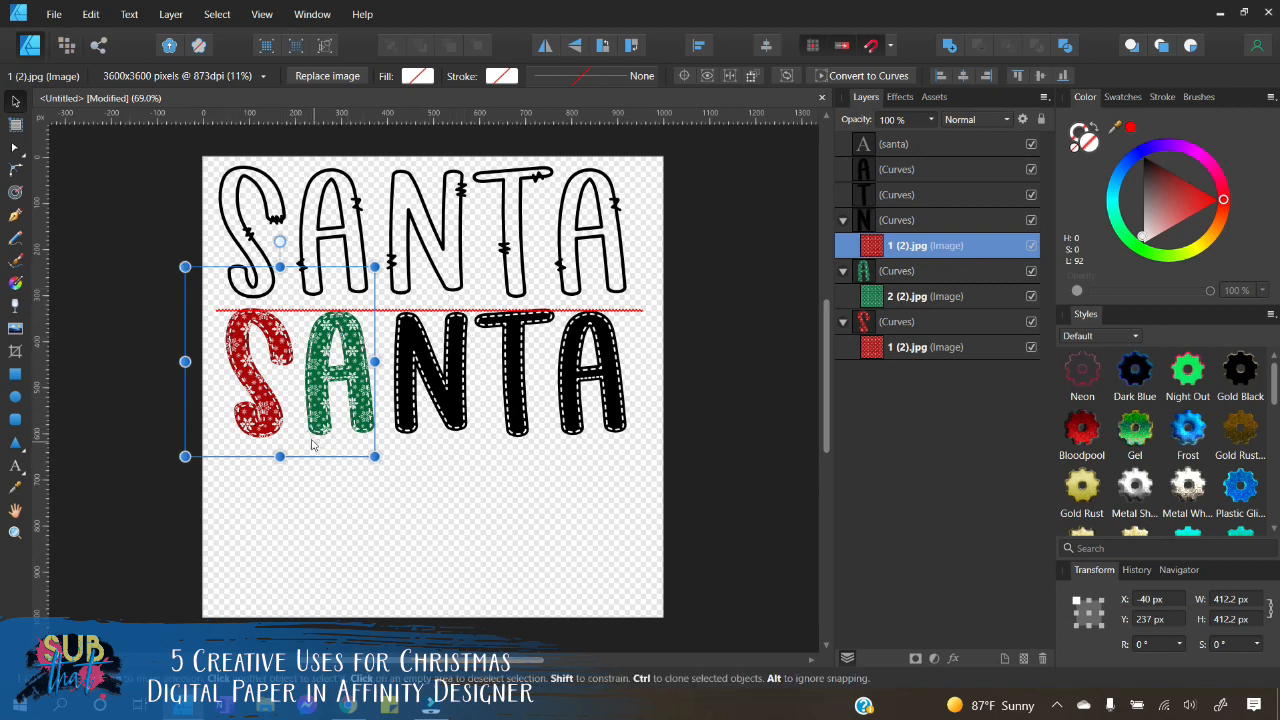
pyautogui.moveTo(302, 445); pyautogui.dragTo(442, 447)
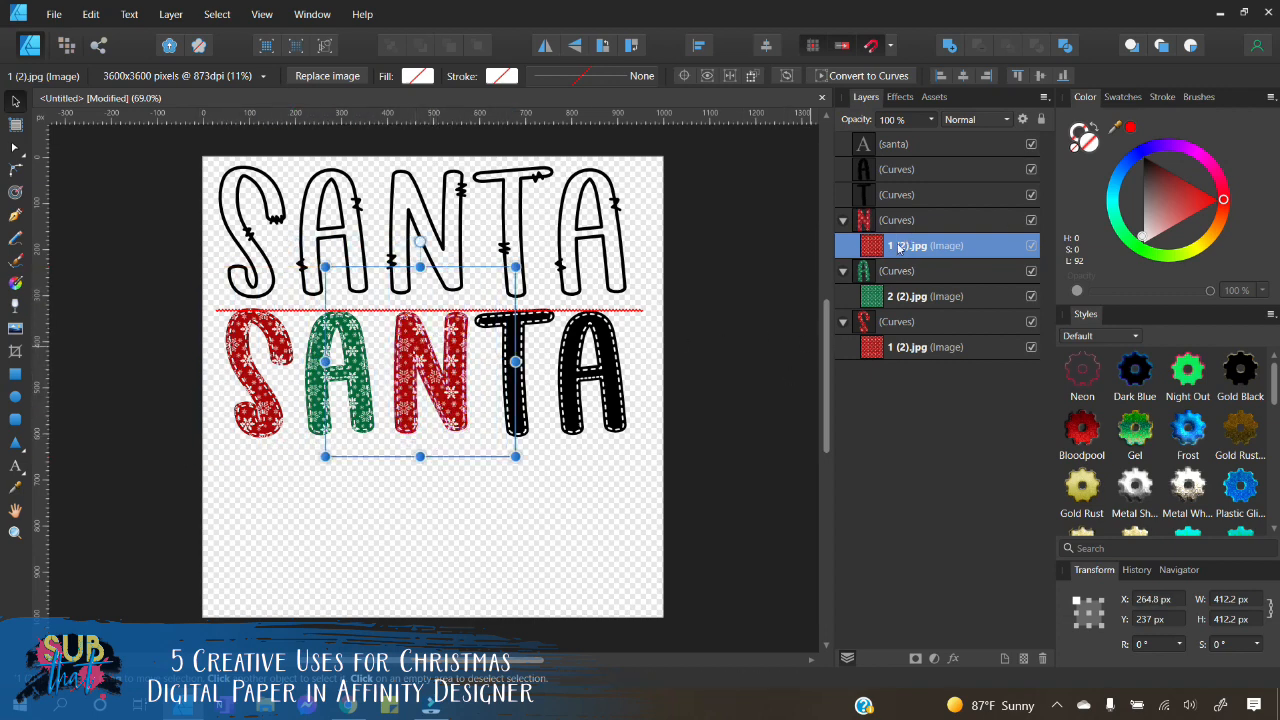
# Step: Fill the lower T with a duplicate of the first A's green snowflake paper, clipped inside it and moved to about X 495 px
pyautogui.click(903, 306)
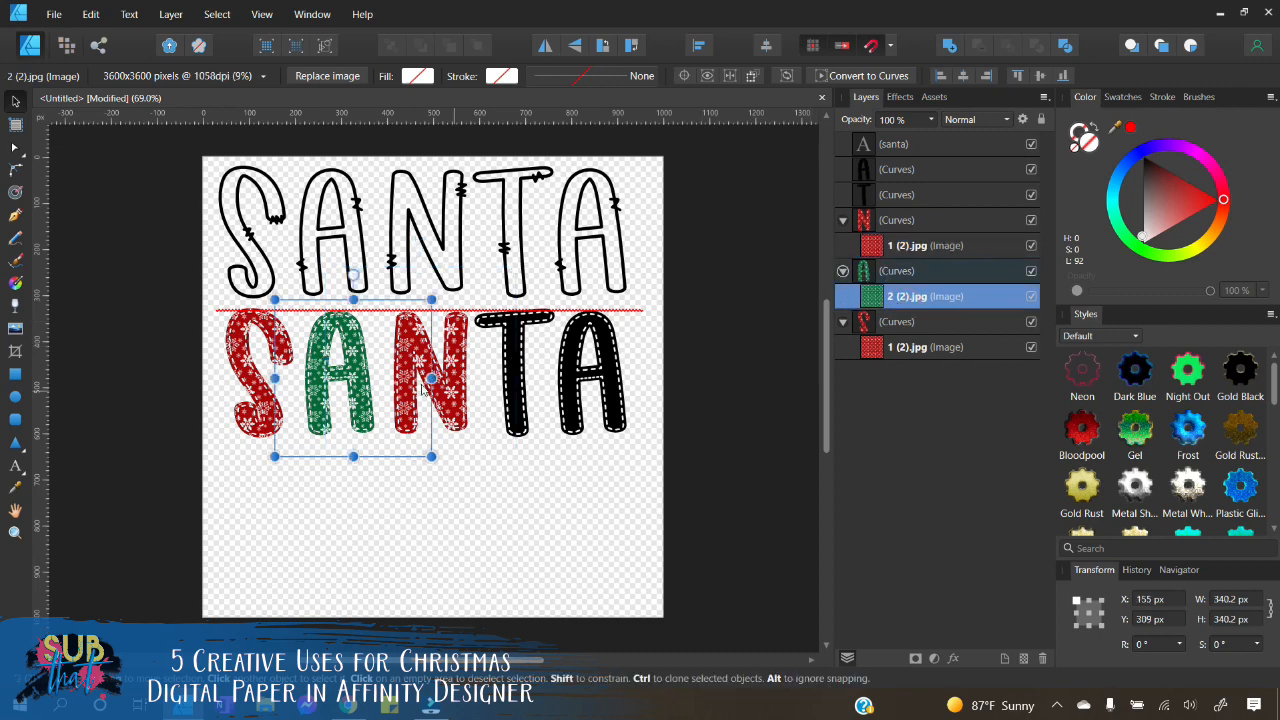
pyautogui.rightClick(886, 306)
pyautogui.click(870, 445)
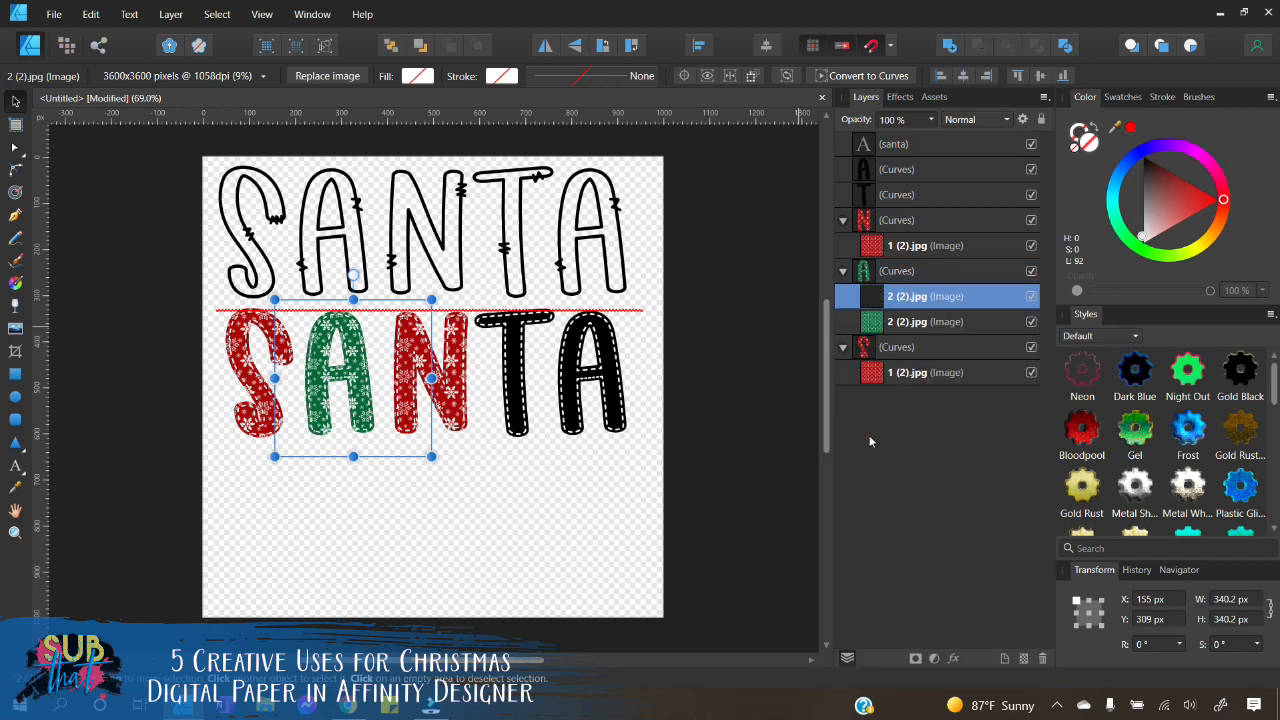
pyautogui.moveTo(869, 298); pyautogui.dragTo(892, 198)
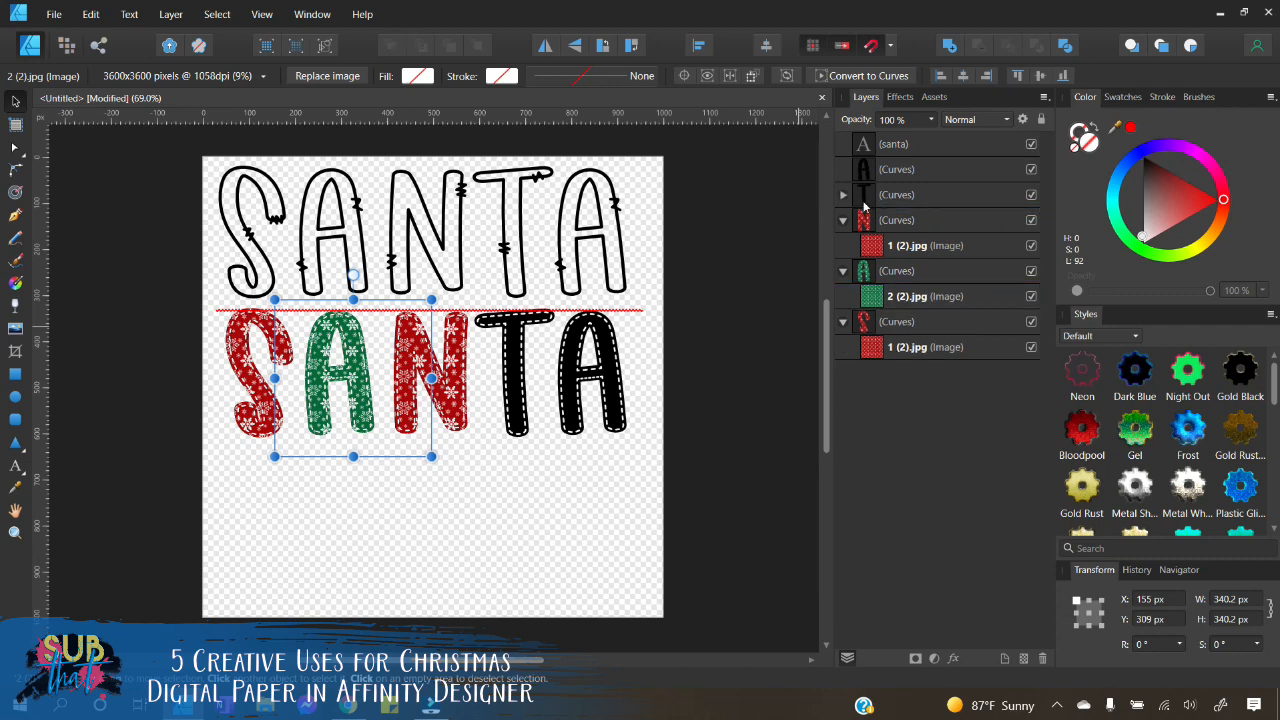
pyautogui.click(844, 196)
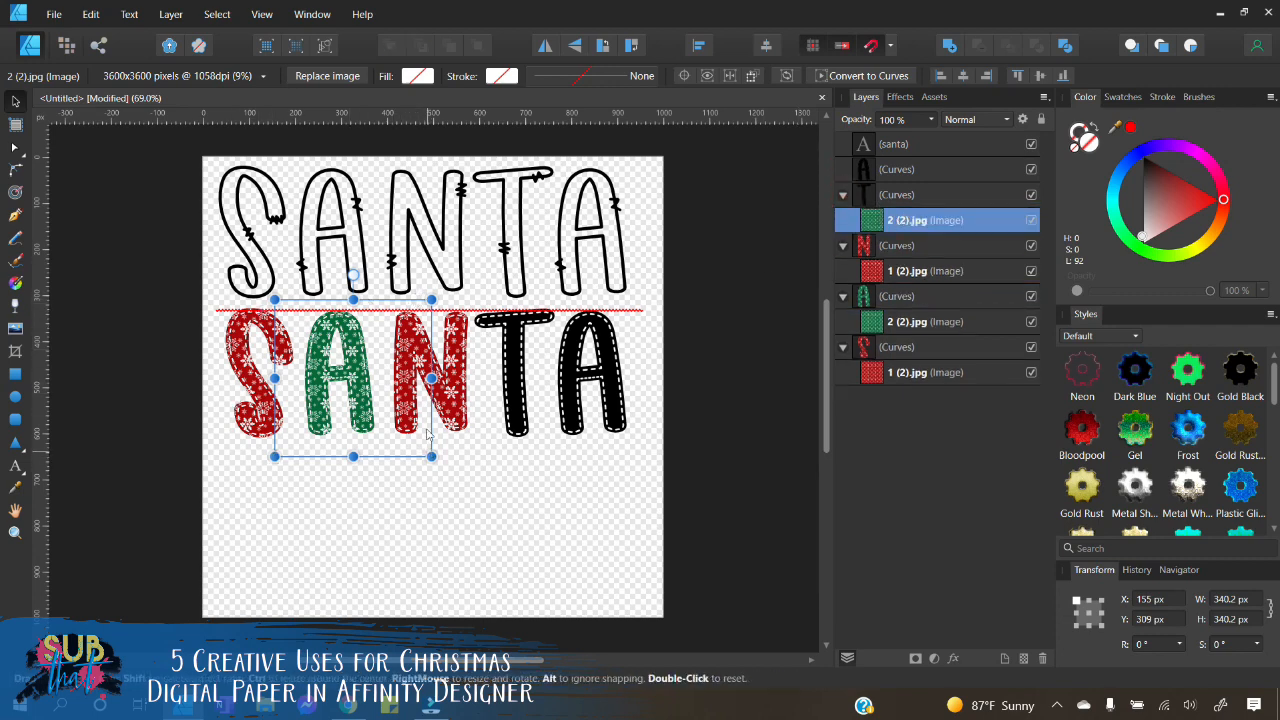
pyautogui.moveTo(385, 433); pyautogui.dragTo(526, 431)
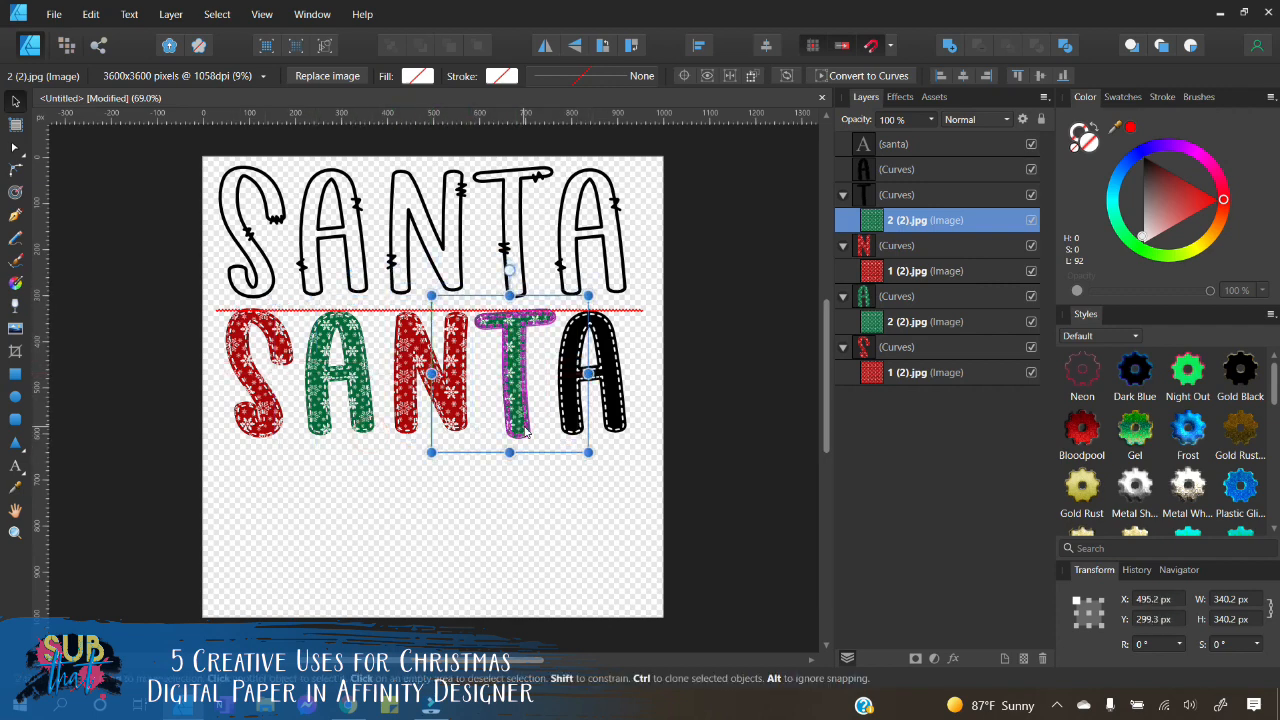
pyautogui.click(538, 534)
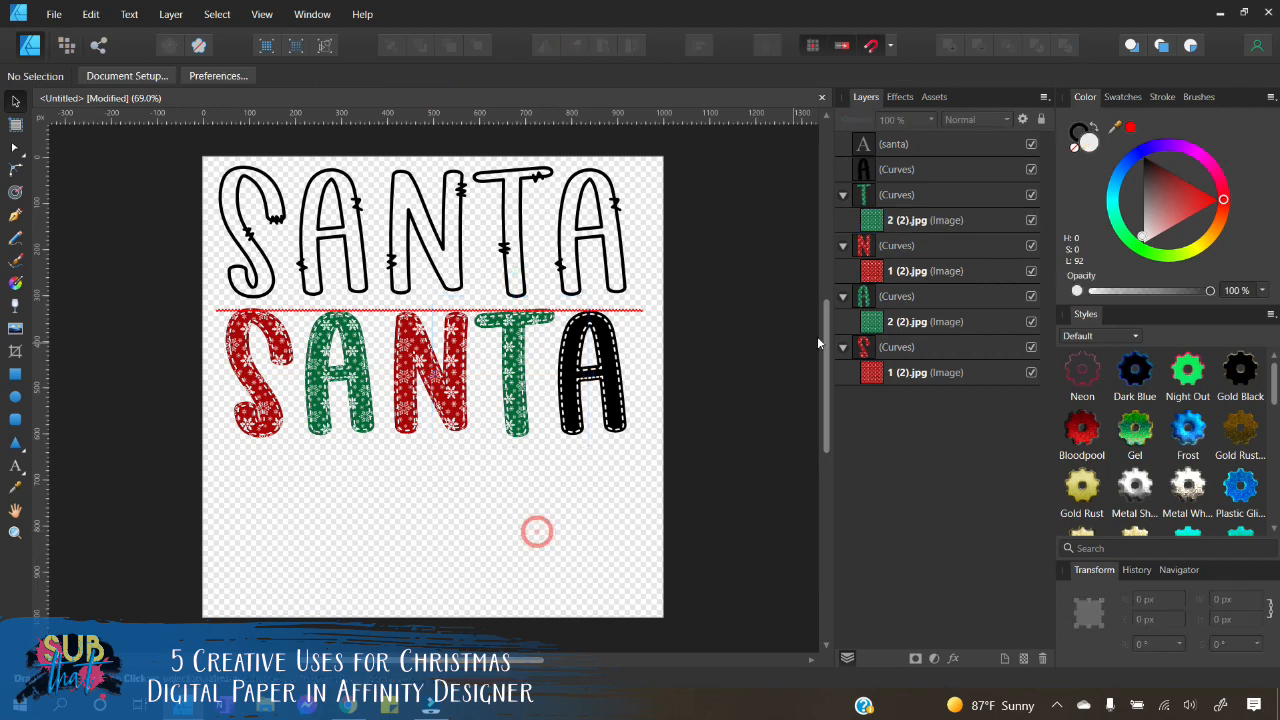
# Step: Fill the lower text's last A with a duplicate of the S's red paper, moved to about X 629 px and clipped inside the letter
pyautogui.click(881, 377)
pyautogui.rightClick(880, 377)
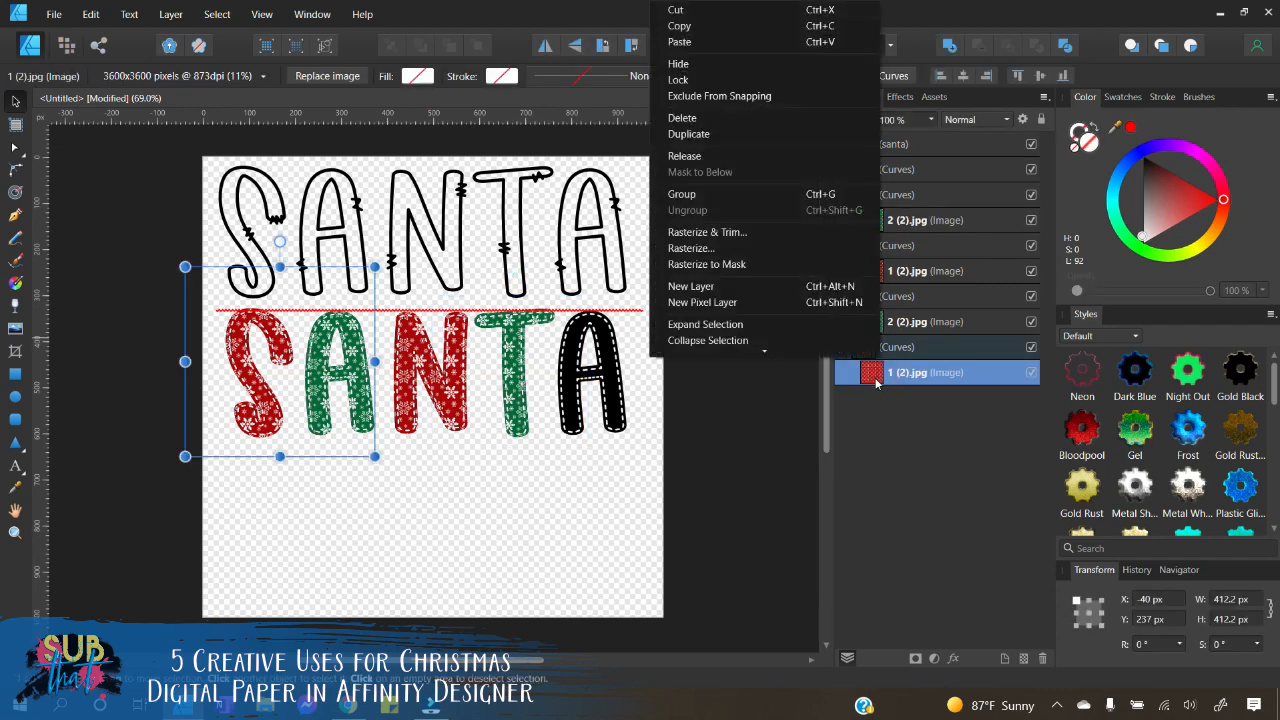
pyautogui.click(741, 144)
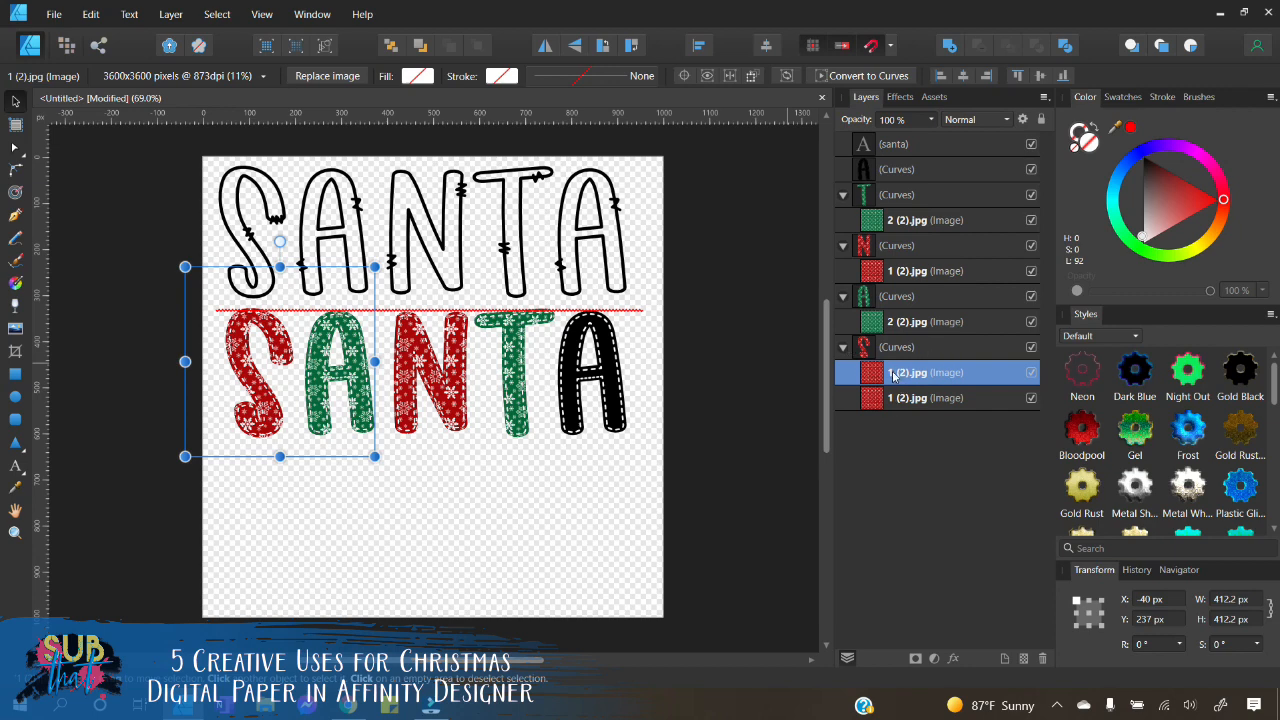
pyautogui.moveTo(871, 379); pyautogui.dragTo(855, 345)
pyautogui.moveTo(850, 344); pyautogui.dragTo(852, 336)
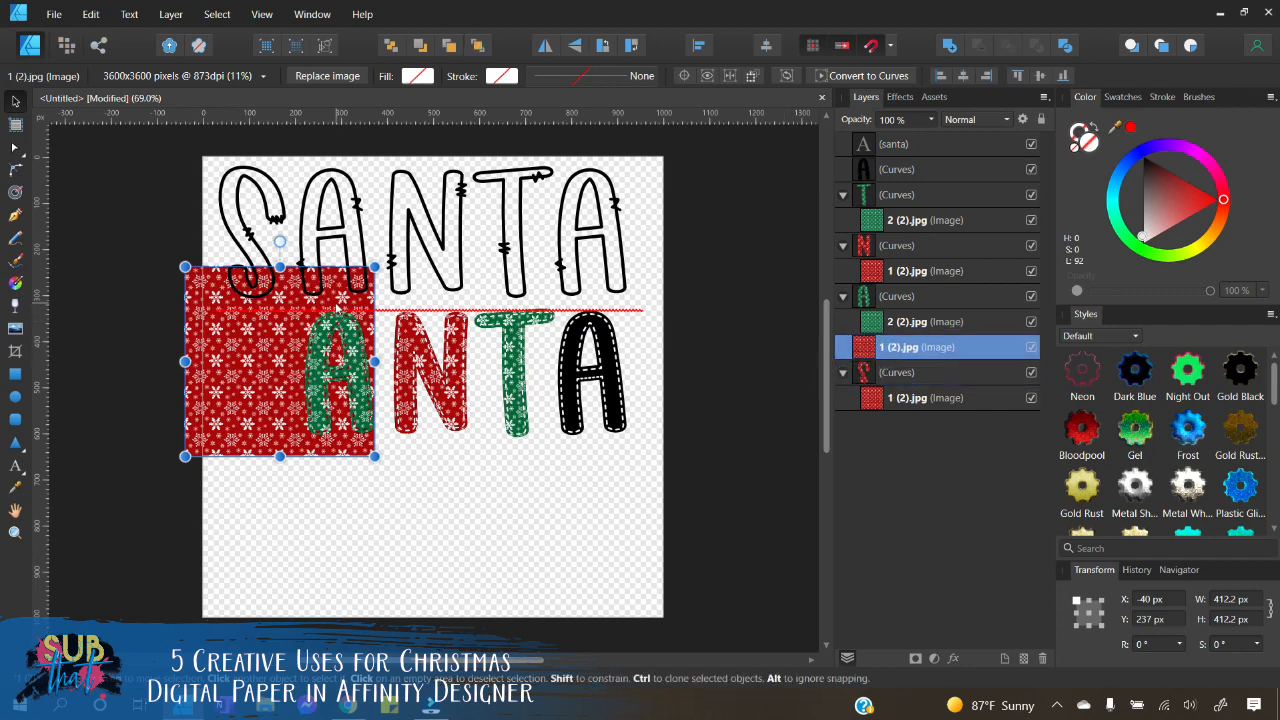
pyautogui.moveTo(279, 376); pyautogui.dragTo(591, 381)
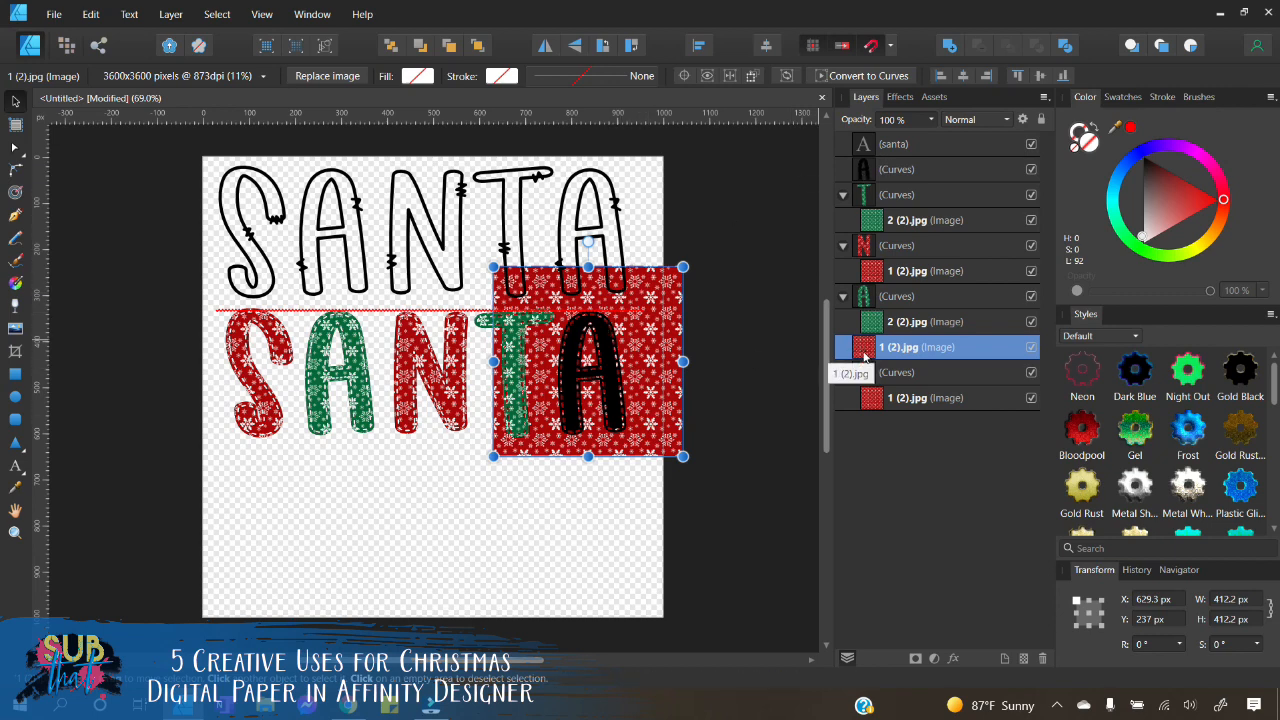
pyautogui.moveTo(865, 357); pyautogui.dragTo(897, 176)
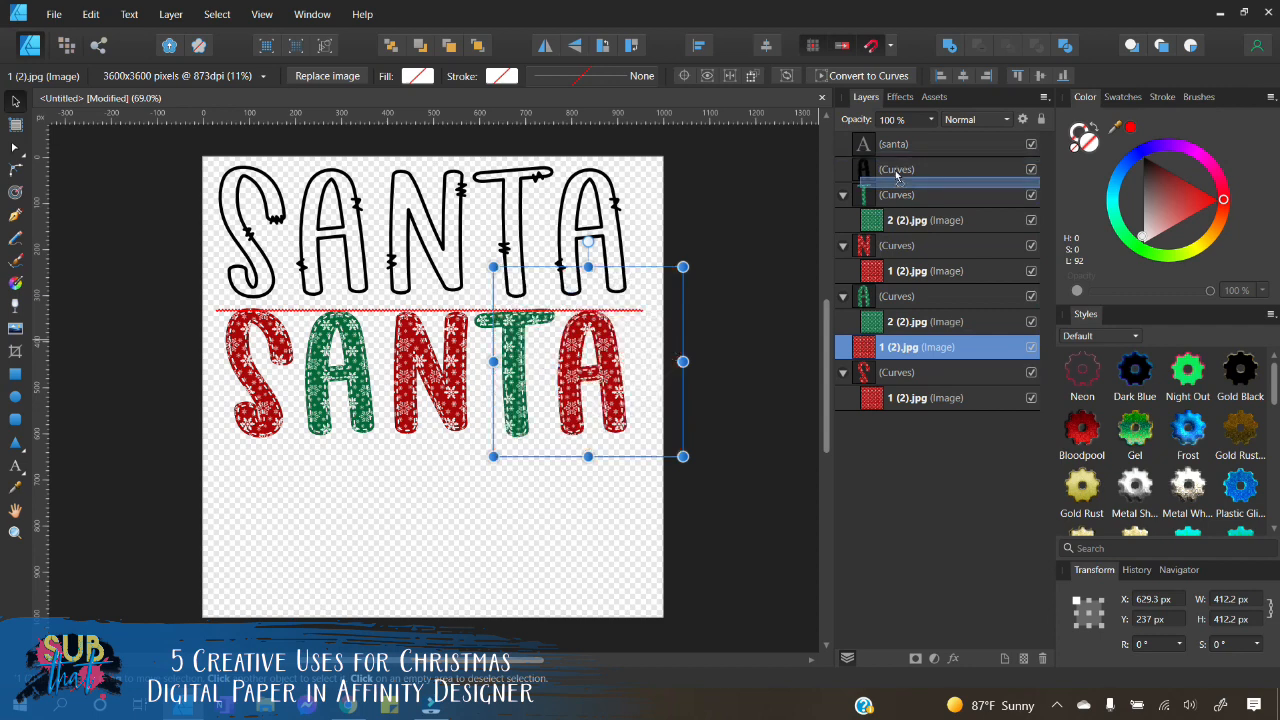
pyautogui.moveTo(897, 176); pyautogui.dragTo(897, 177)
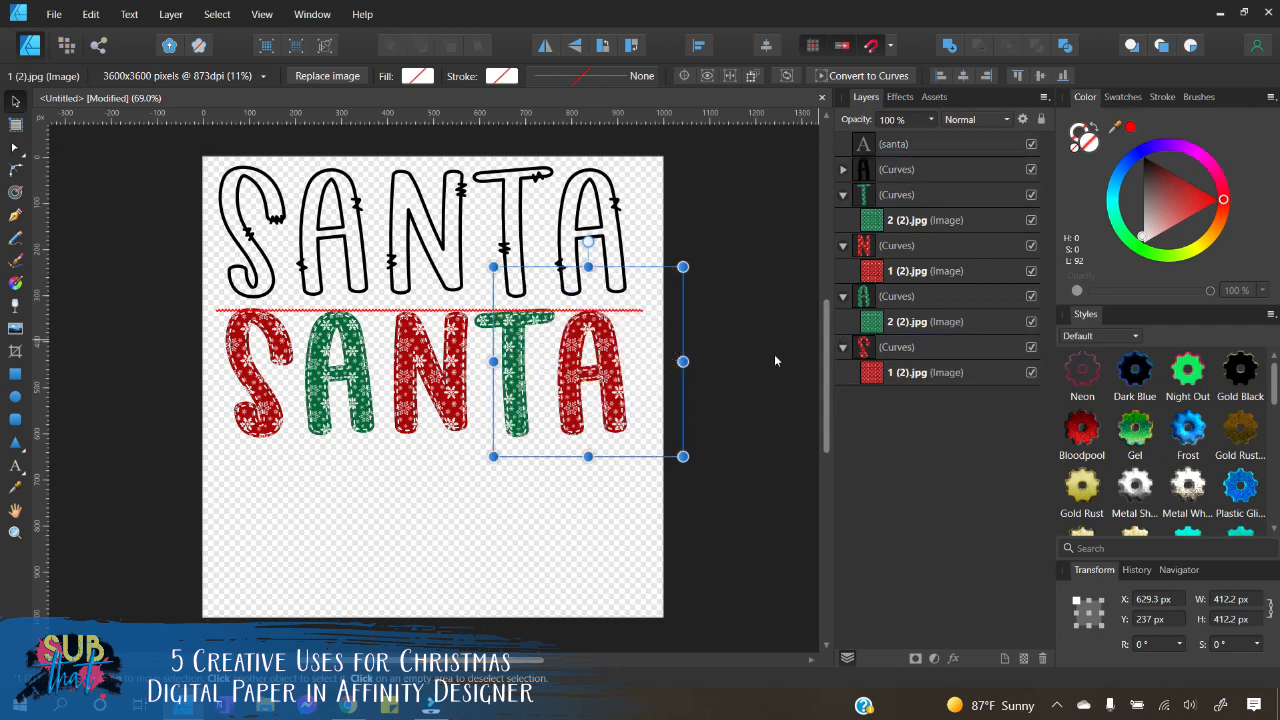
pyautogui.click(566, 563)
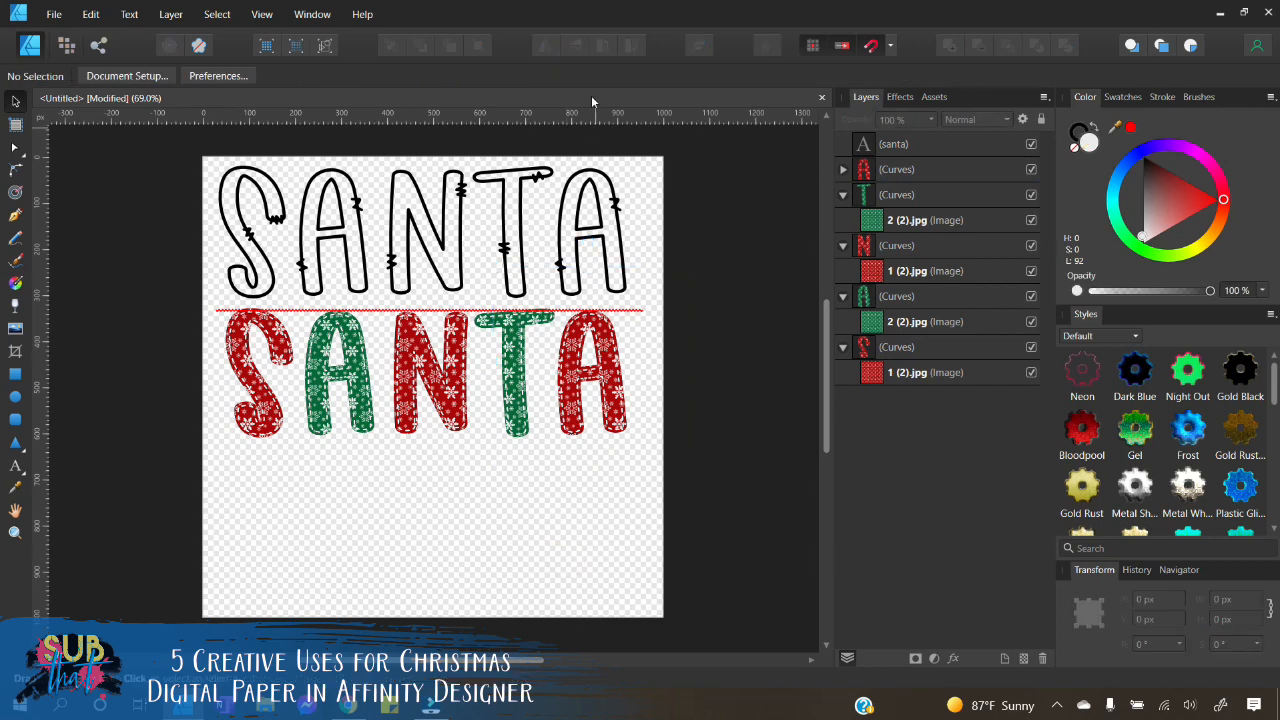
# Step: Move the outline SANTA text down over the paper-filled letters and nudge it into alignment at about X 49 px, Y 325 px
pyautogui.moveTo(588, 222); pyautogui.dragTo(605, 367)
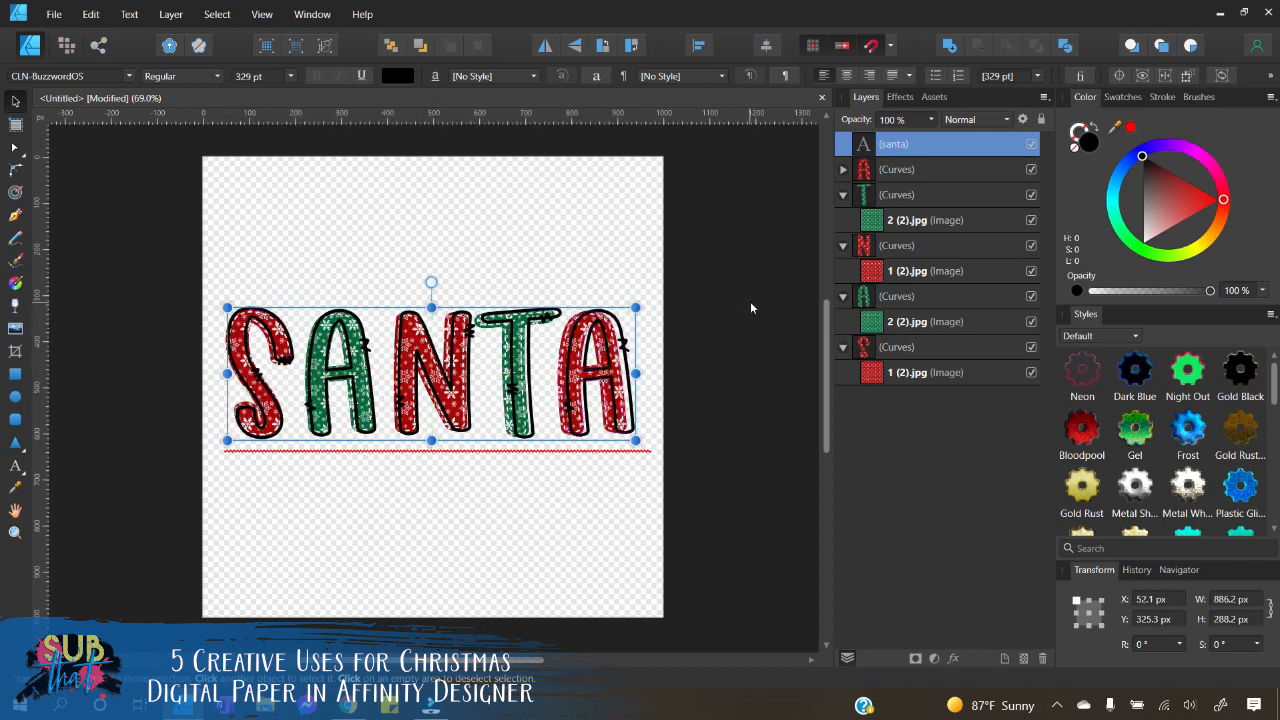
pyautogui.press('Left')
pyautogui.press('Left')
pyautogui.press('Left')
pyautogui.press('Left')
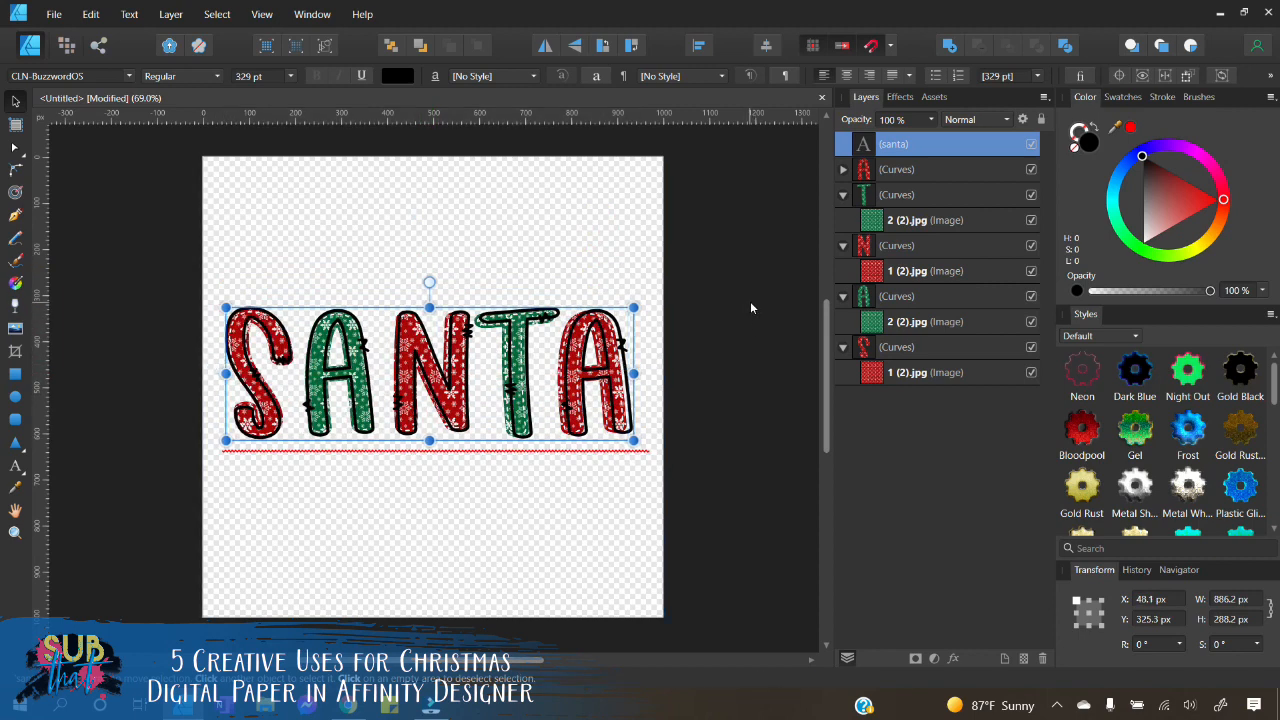
pyautogui.press('Right')
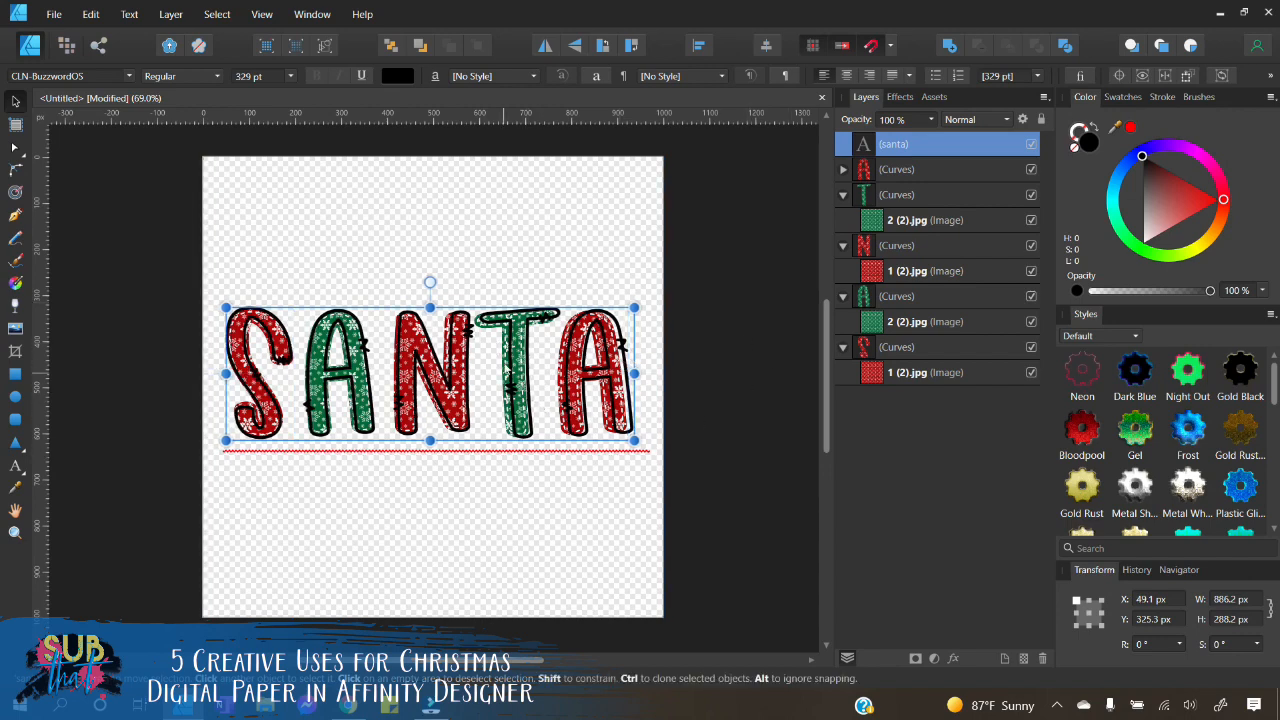
# Step: Convert the outline SANTA text to curves and expand the resulting group to reach its separate letters
pyautogui.rightClick(899, 147)
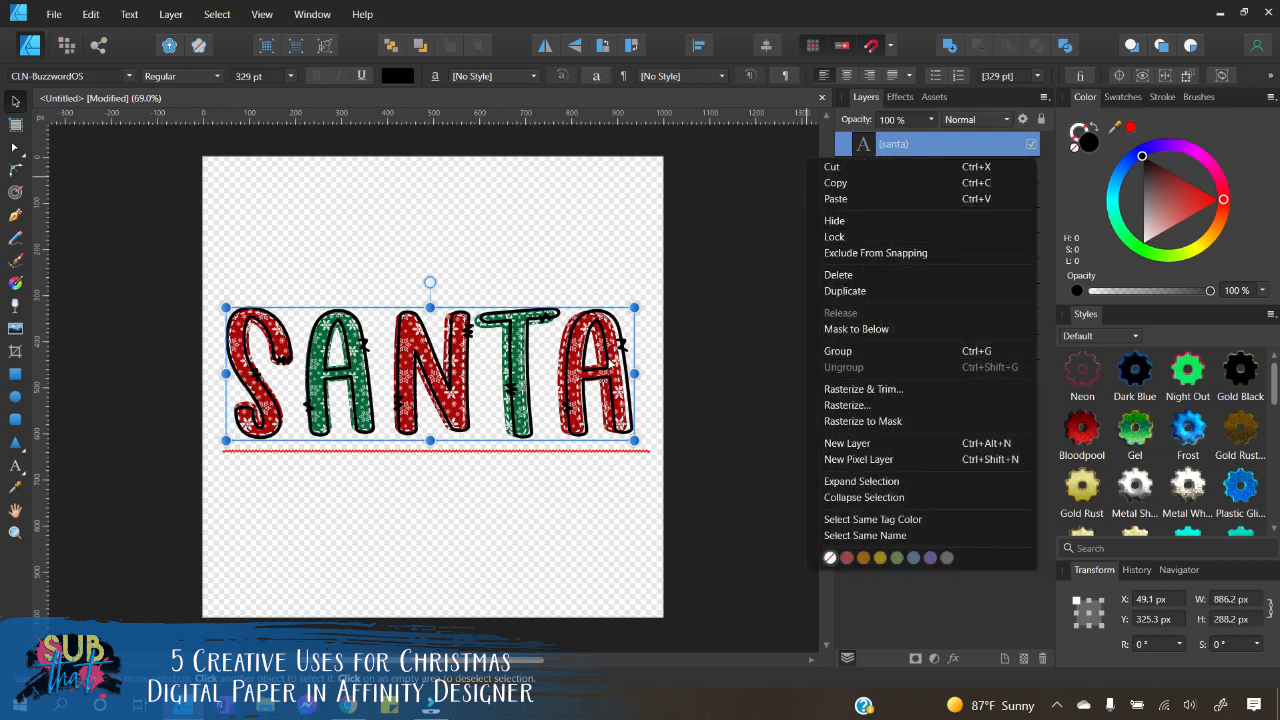
pyautogui.rightClick(618, 358)
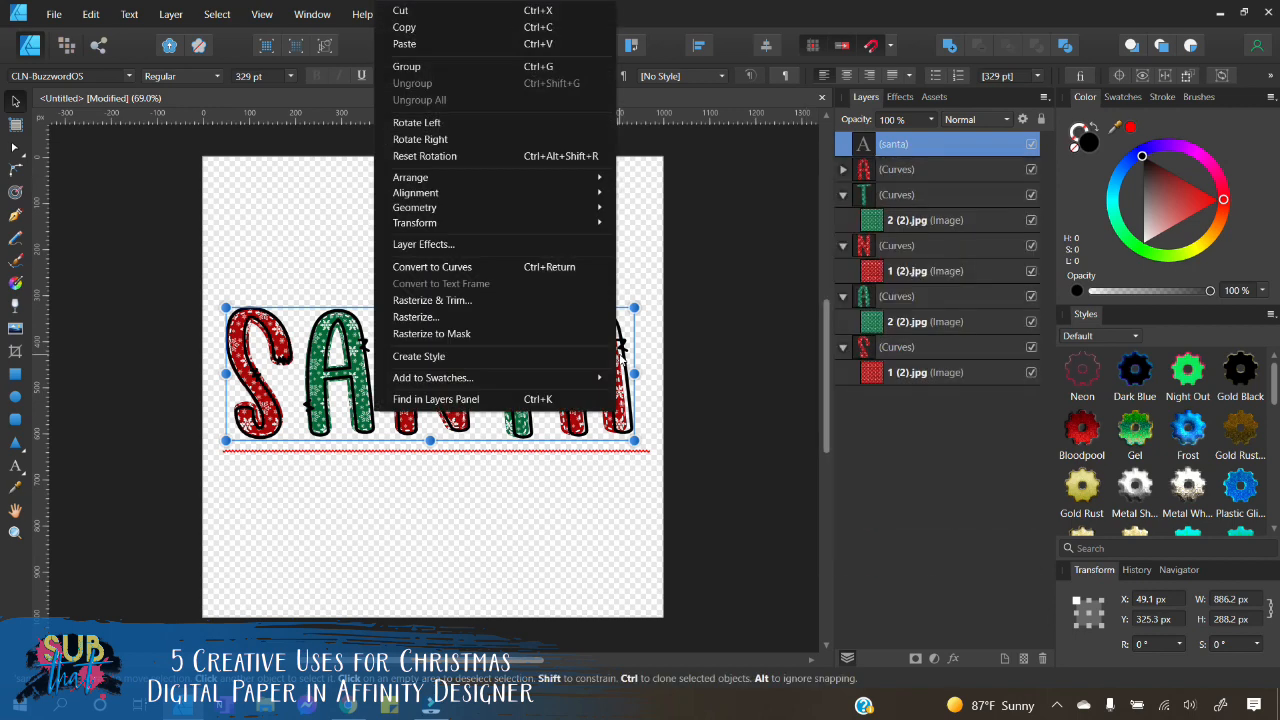
pyautogui.click(457, 268)
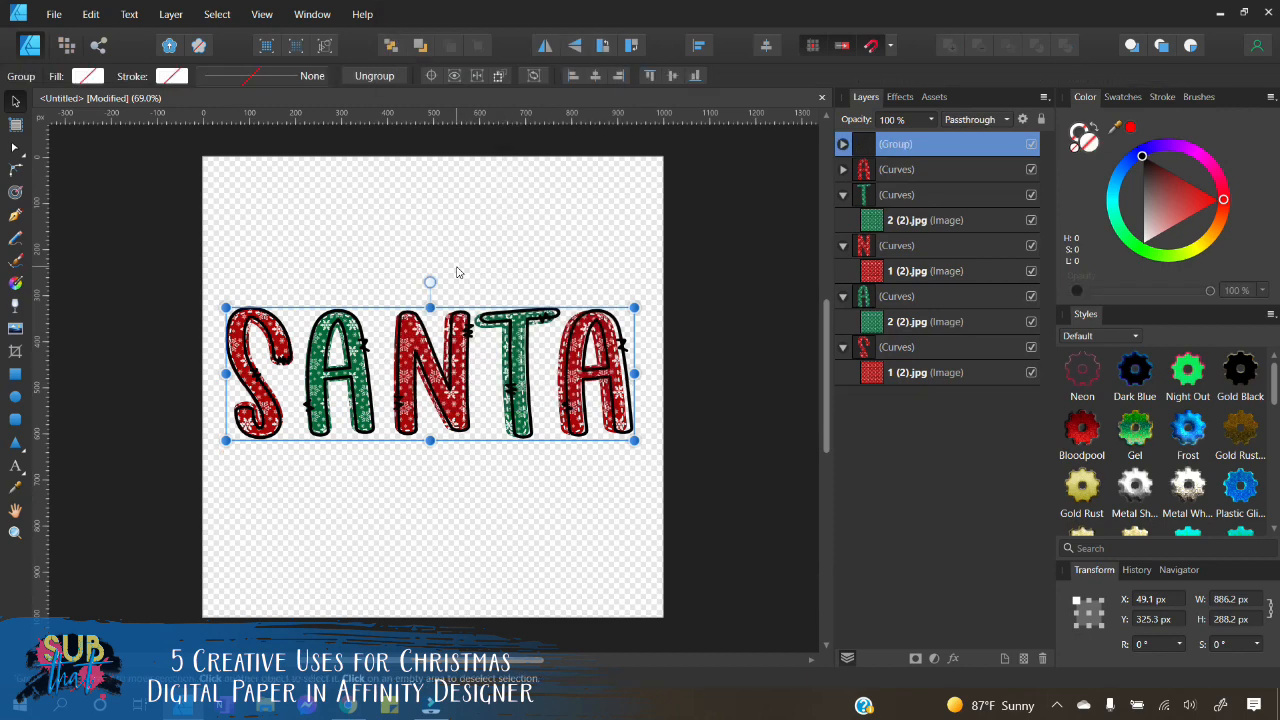
pyautogui.click(843, 144)
# Step: Nudge the last A's outline left to X 767.8 px so it lines up with its red paper fill
pyautogui.click(908, 170)
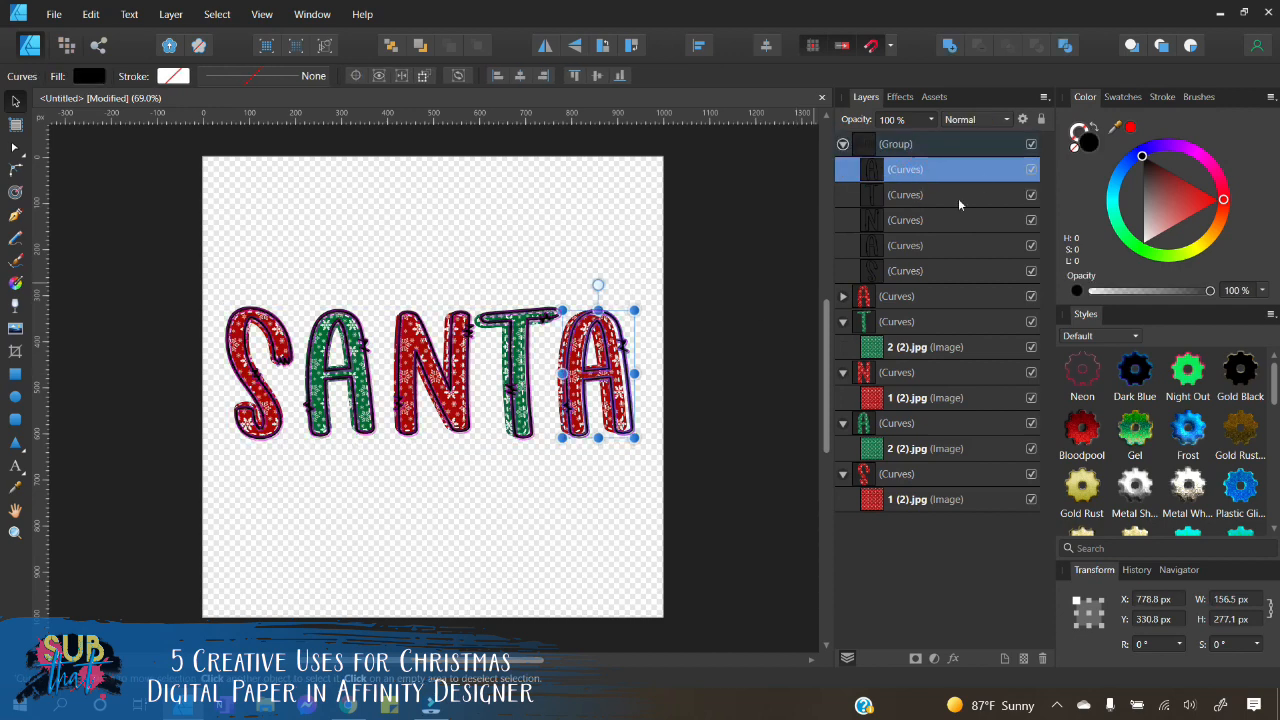
pyautogui.press('Left')
pyautogui.press('Left')
pyautogui.press('Left')
pyautogui.press('Left')
pyautogui.press('Left')
pyautogui.press('Left')
pyautogui.press('Left')
pyautogui.press('Left')
pyautogui.press('Left')
pyautogui.press('Left')
pyautogui.press('Left')
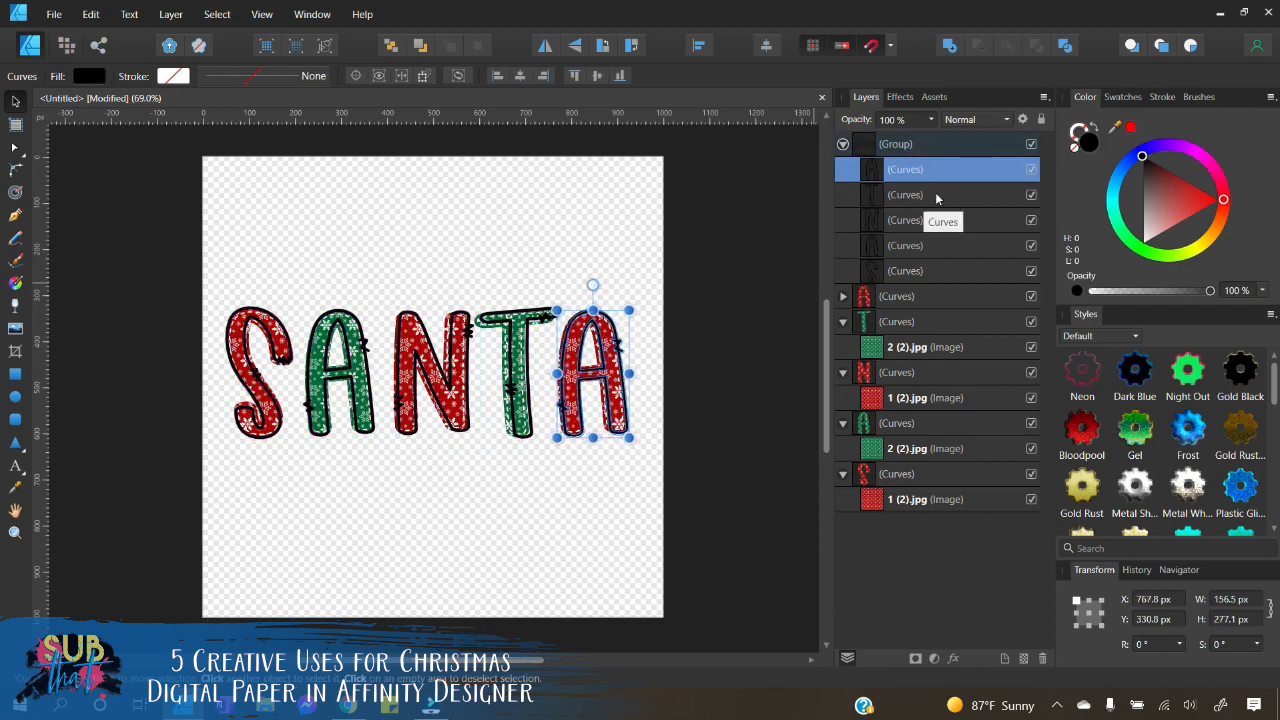
# Step: Nudge the T's outline left to X 590.6 px over its green paper fill
pyautogui.click(937, 196)
pyautogui.press('Left')
pyautogui.press('Left')
pyautogui.press('Left')
pyautogui.press('Left')
pyautogui.press('Left')
pyautogui.press('Left')
pyautogui.press('Left')
pyautogui.press('Left')
pyautogui.press('Left')
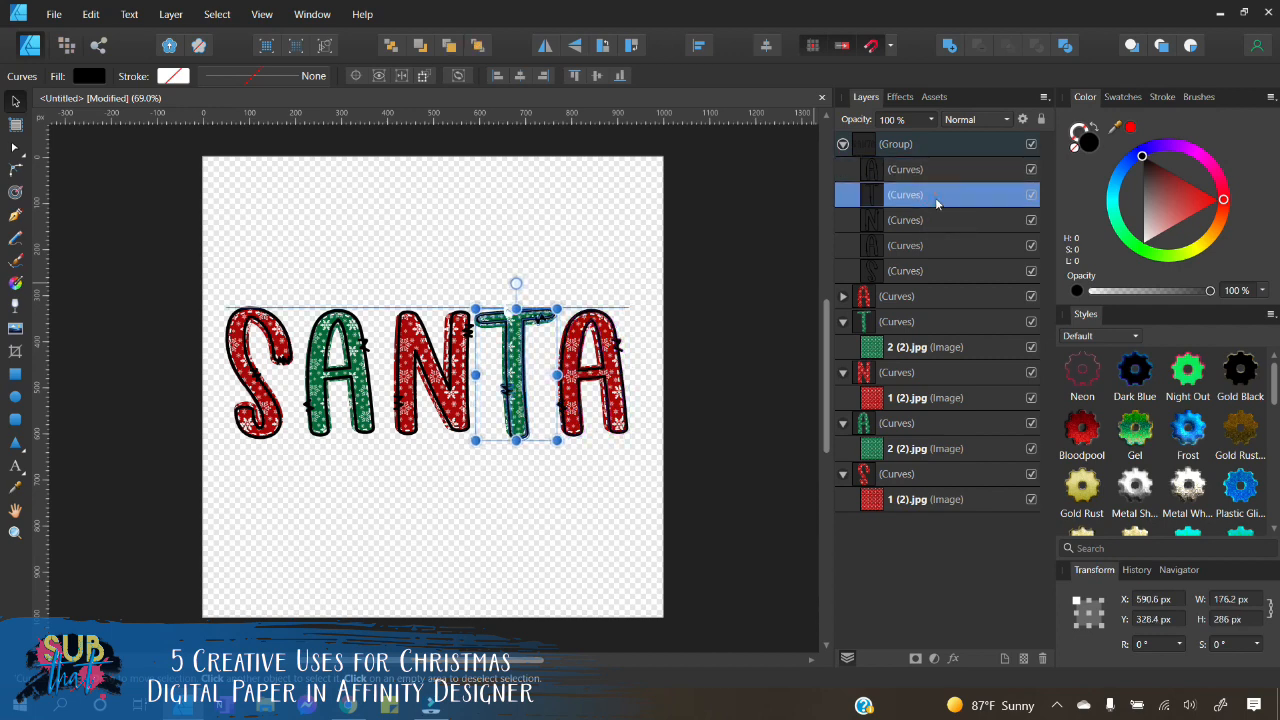
# Step: Nudge the N's outline slightly left over its red paper fill and clear the selection
pyautogui.click(937, 222)
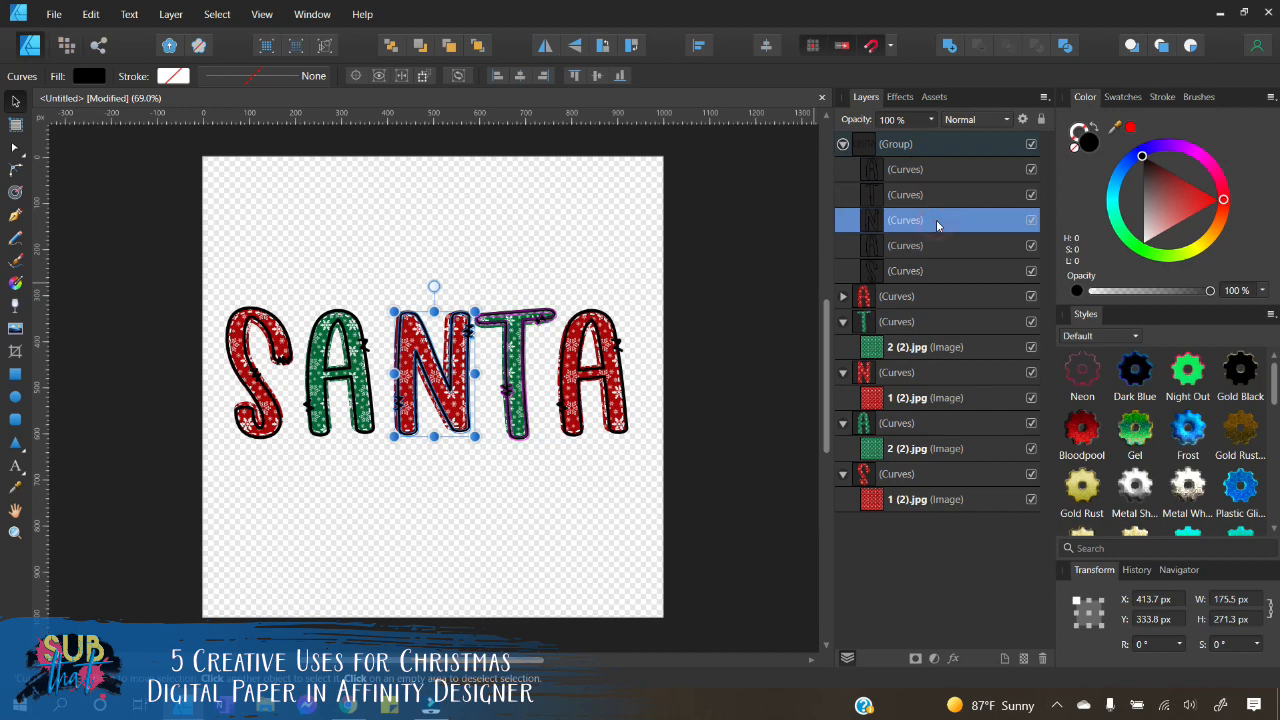
pyautogui.press('Left')
pyautogui.press('Left')
pyautogui.press('Left')
pyautogui.click(932, 247)
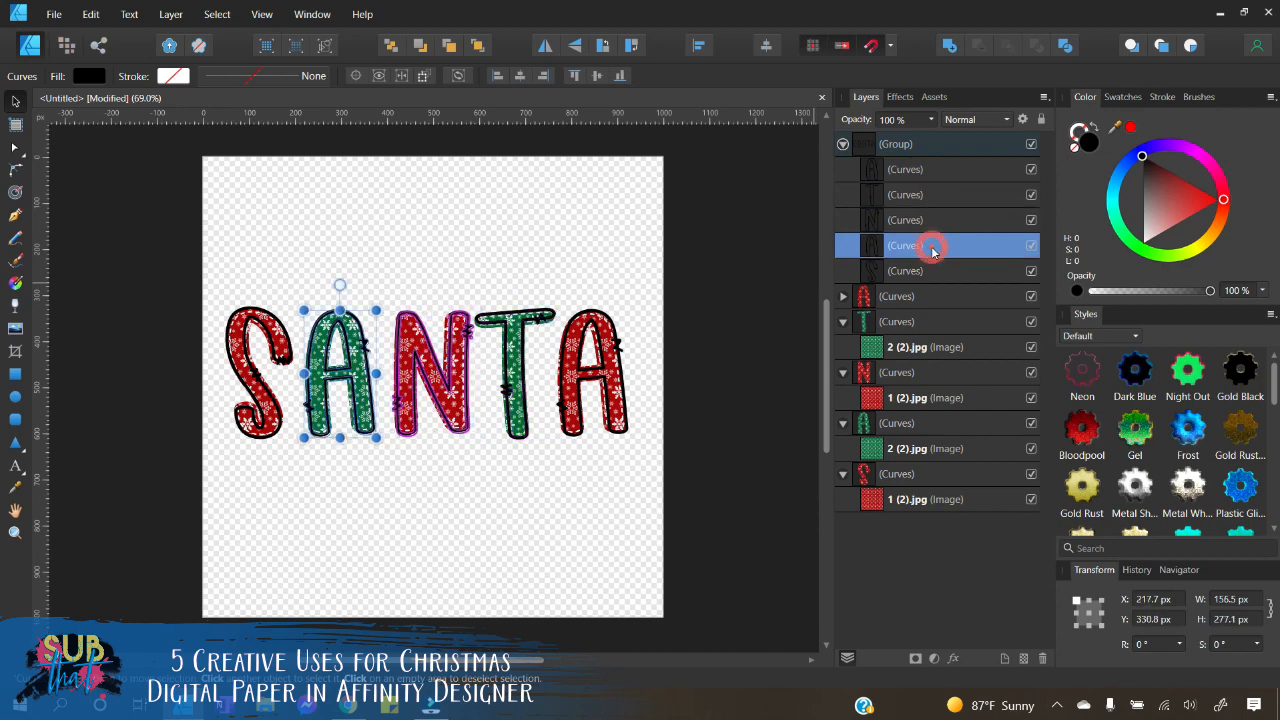
pyautogui.click(618, 206)
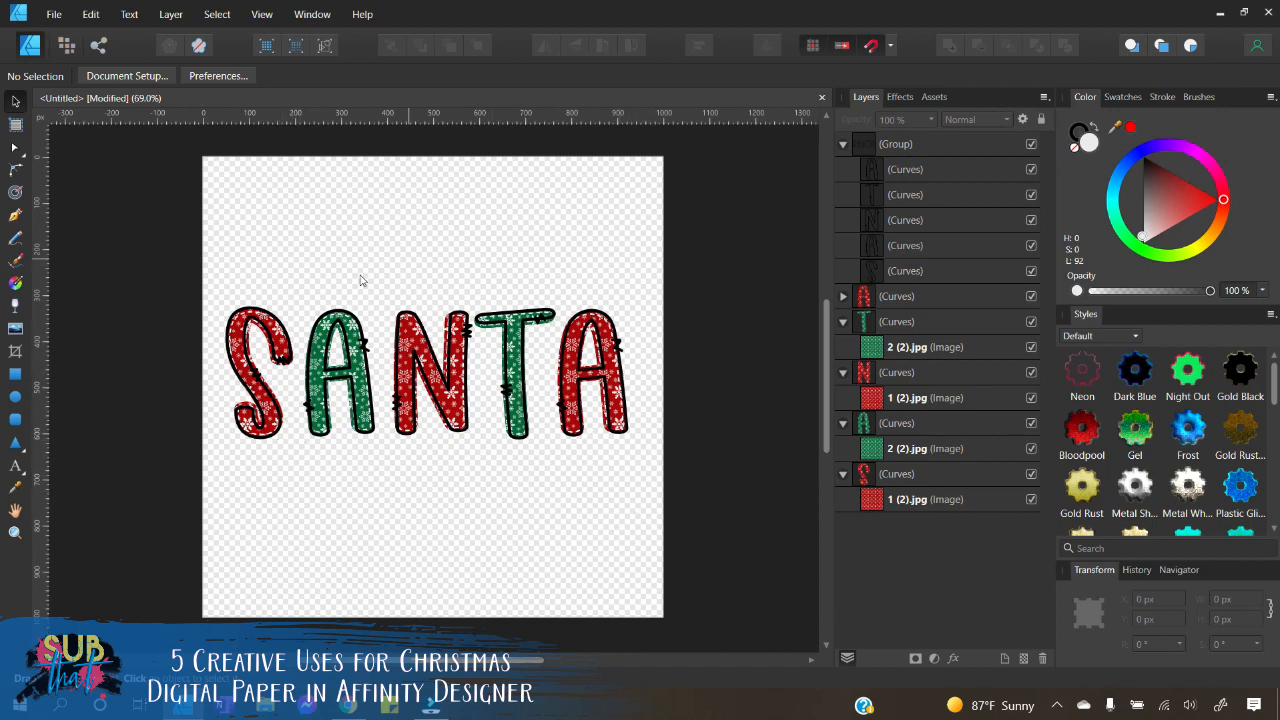
# Step: Try selecting all five outline letter curves inside the group
pyautogui.click(903, 146)
pyautogui.click(909, 172)
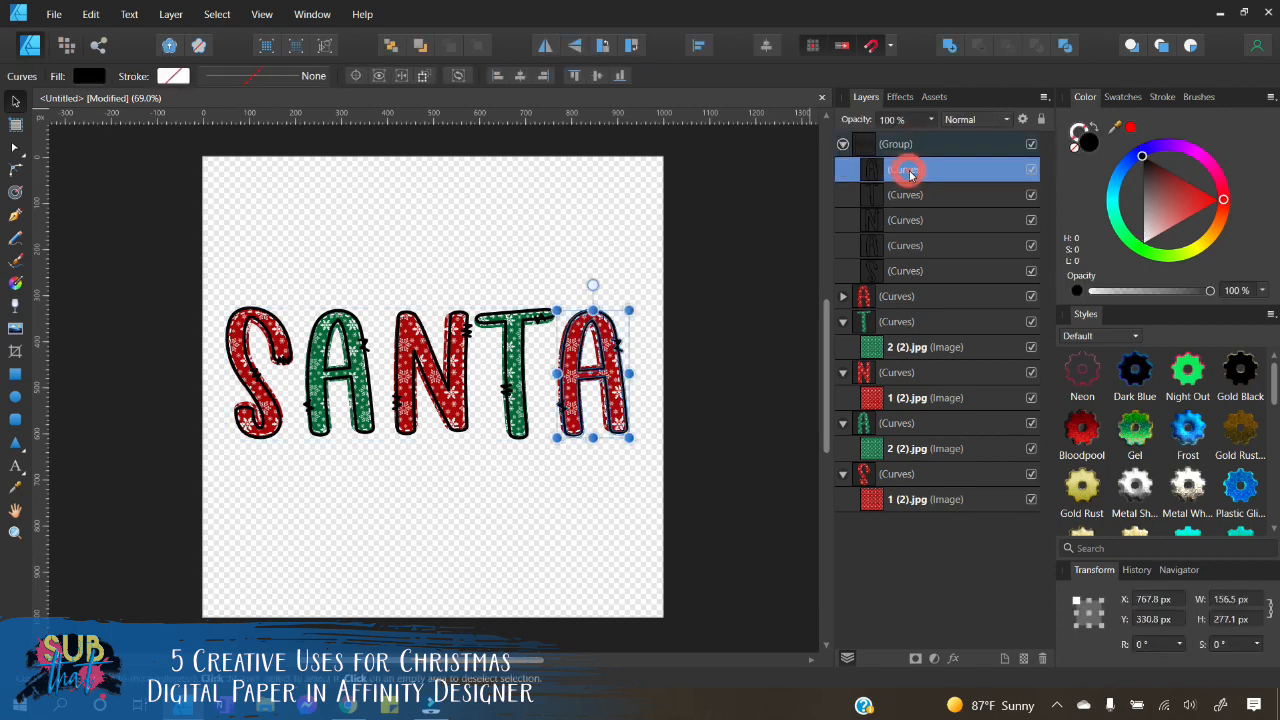
pyautogui.keyDown('shift'); pyautogui.click(911, 272); pyautogui.keyUp('shift')
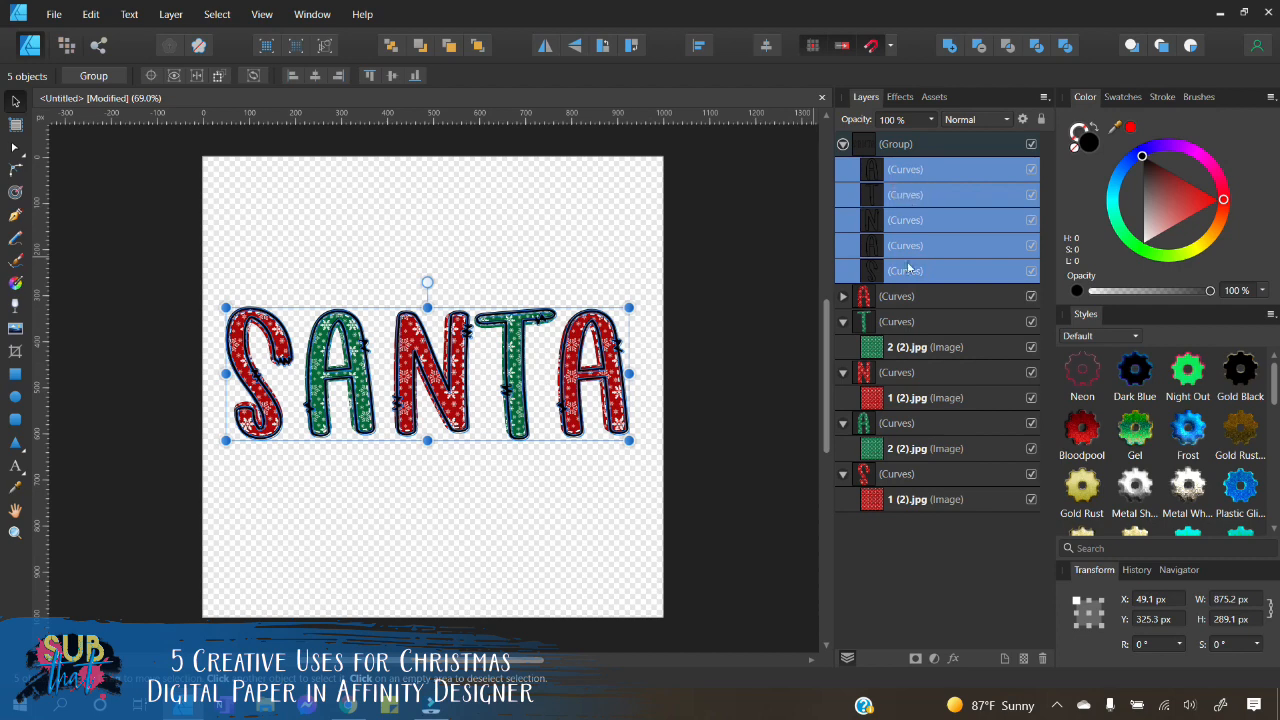
pyautogui.moveTo(903, 172)
pyautogui.mouseDown()
pyautogui.moveTo(903, 291)
pyautogui.moveTo(897, 193)
pyautogui.mouseUp()
pyautogui.click(352, 516)
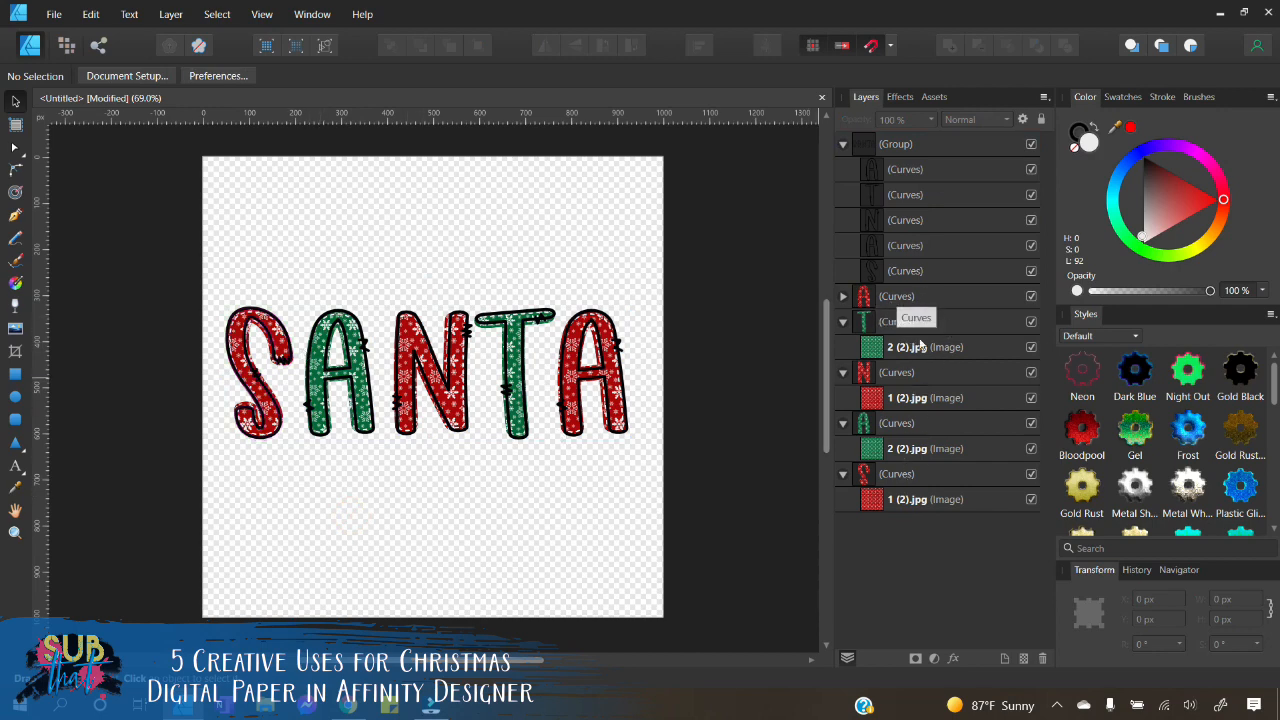
# Step: Delete the entire SANTA artwork, both outline letters and paper-filled letters, from the canvas
pyautogui.click(376, 493)
pyautogui.moveTo(694, 486); pyautogui.dragTo(120, 248)
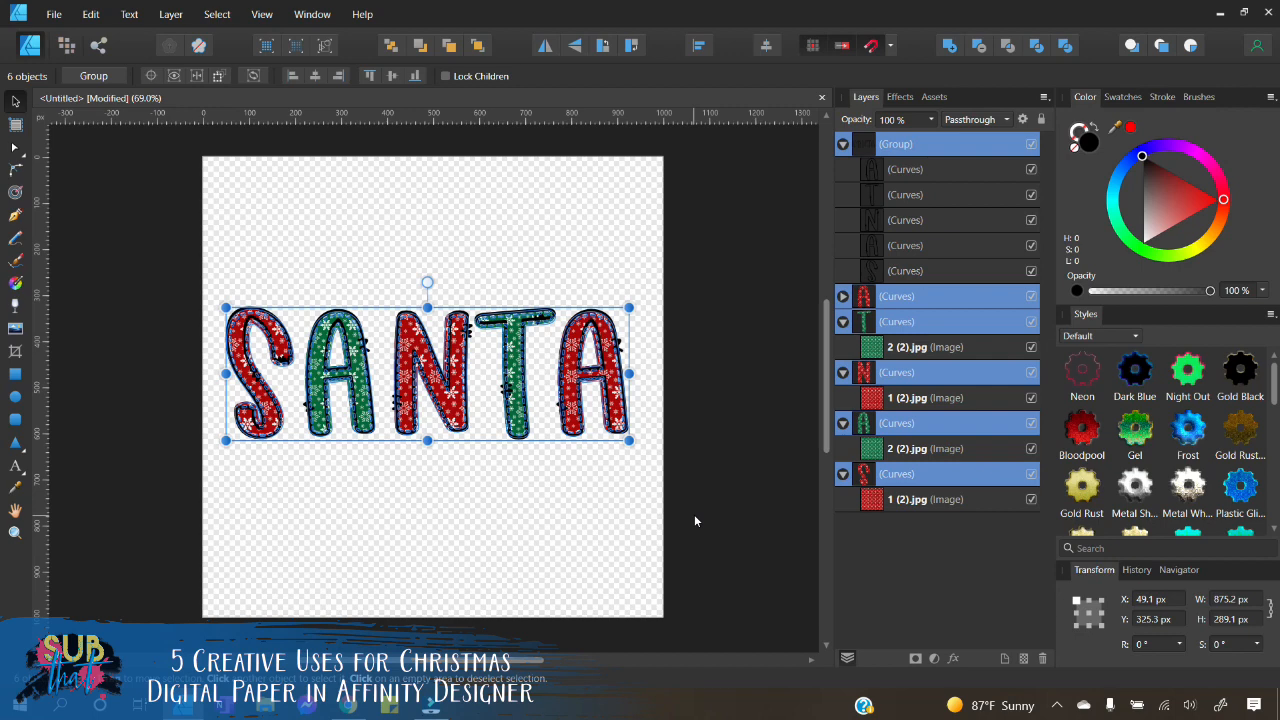
pyautogui.click(1042, 658)
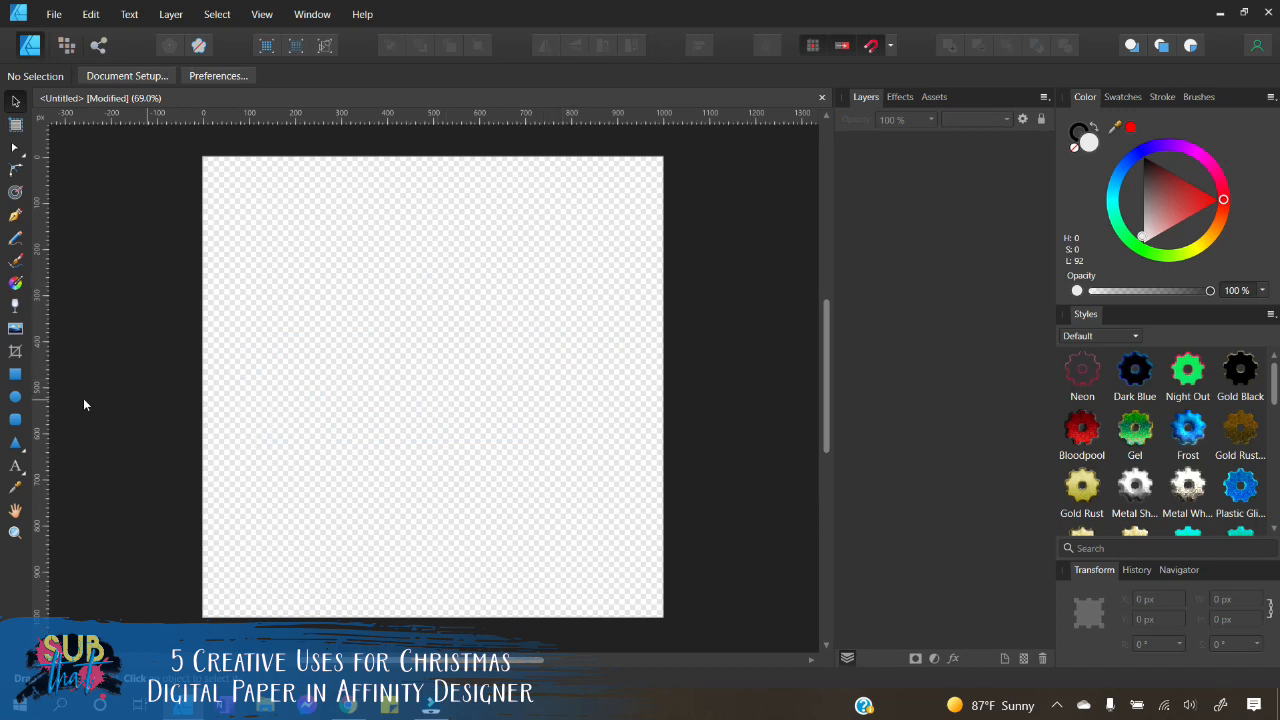
# Step: Draw an ellipse about 696 by 751 px on the empty page and set its width and height to 750 px
pyautogui.click(17, 399)
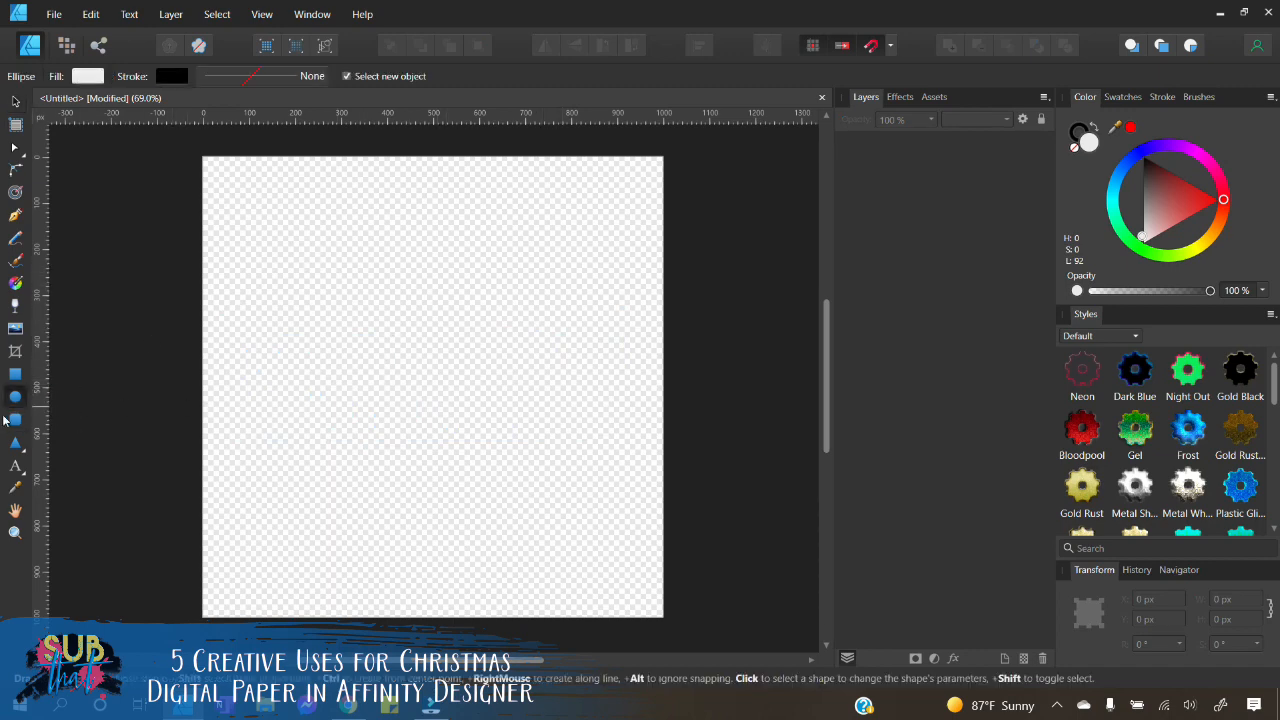
pyautogui.moveTo(271, 203); pyautogui.dragTo(592, 549)
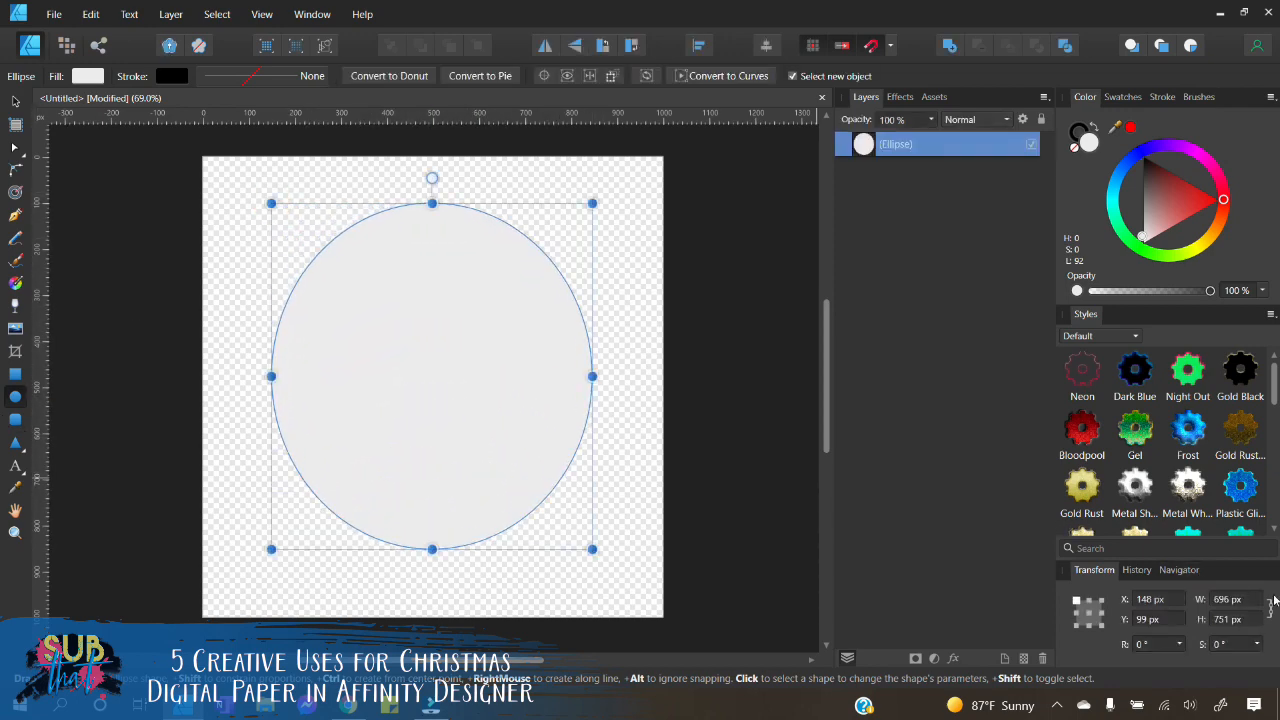
pyautogui.click(1226, 600)
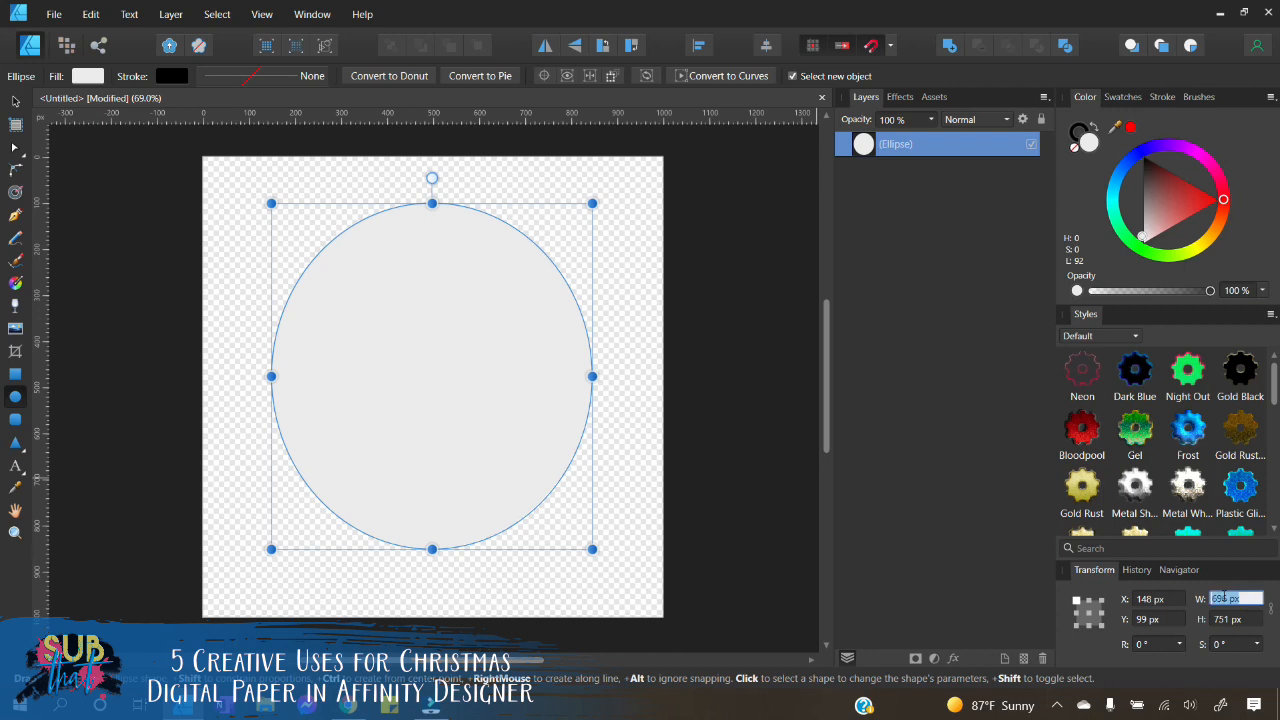
pyautogui.write('750')
pyautogui.press('Return')
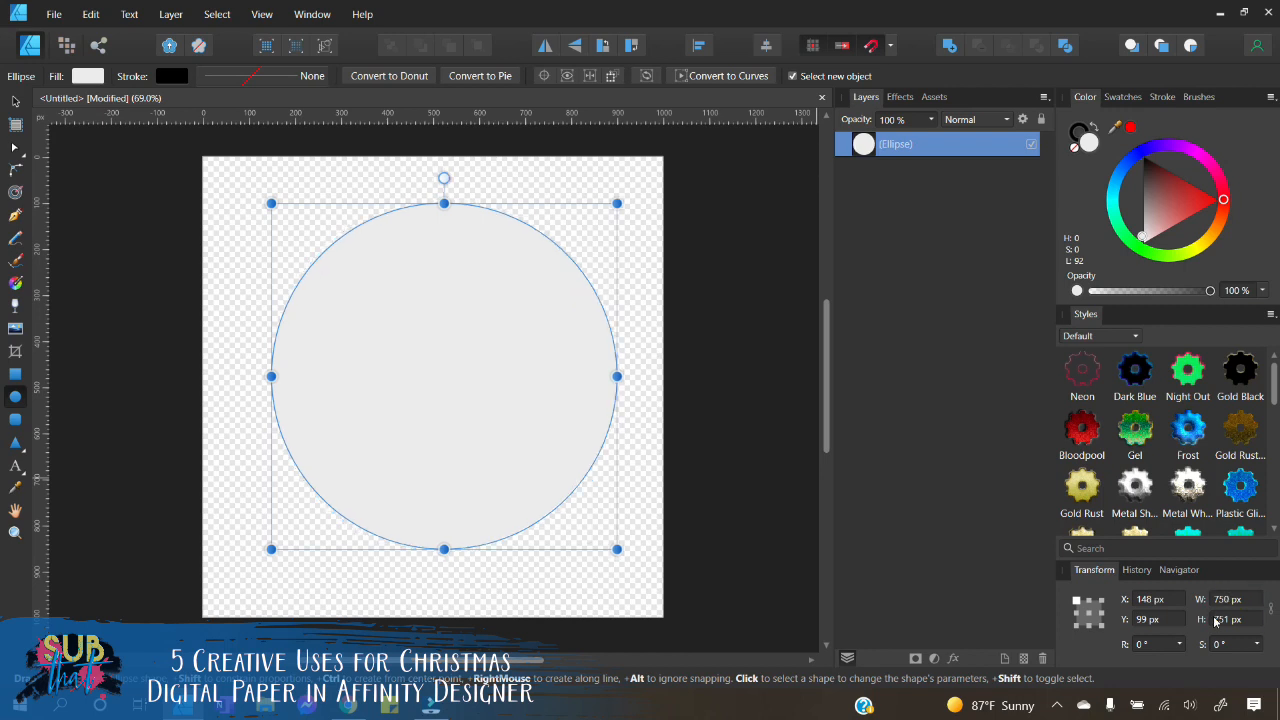
pyautogui.click(1217, 621)
pyautogui.write('750')
pyautogui.press('Return')
# Step: Centre the circle on the page at X 125 px, Y 125 px and remove its fill
pyautogui.click(15, 101)
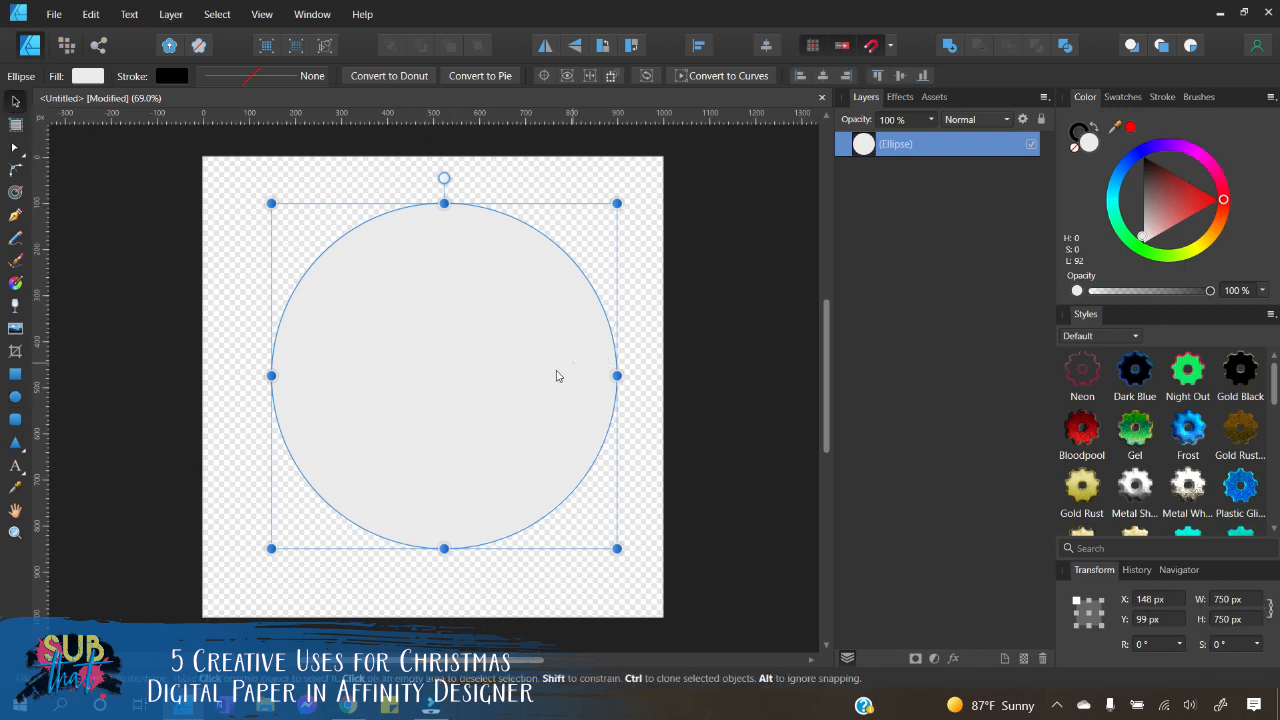
pyautogui.moveTo(557, 376); pyautogui.dragTo(561, 386)
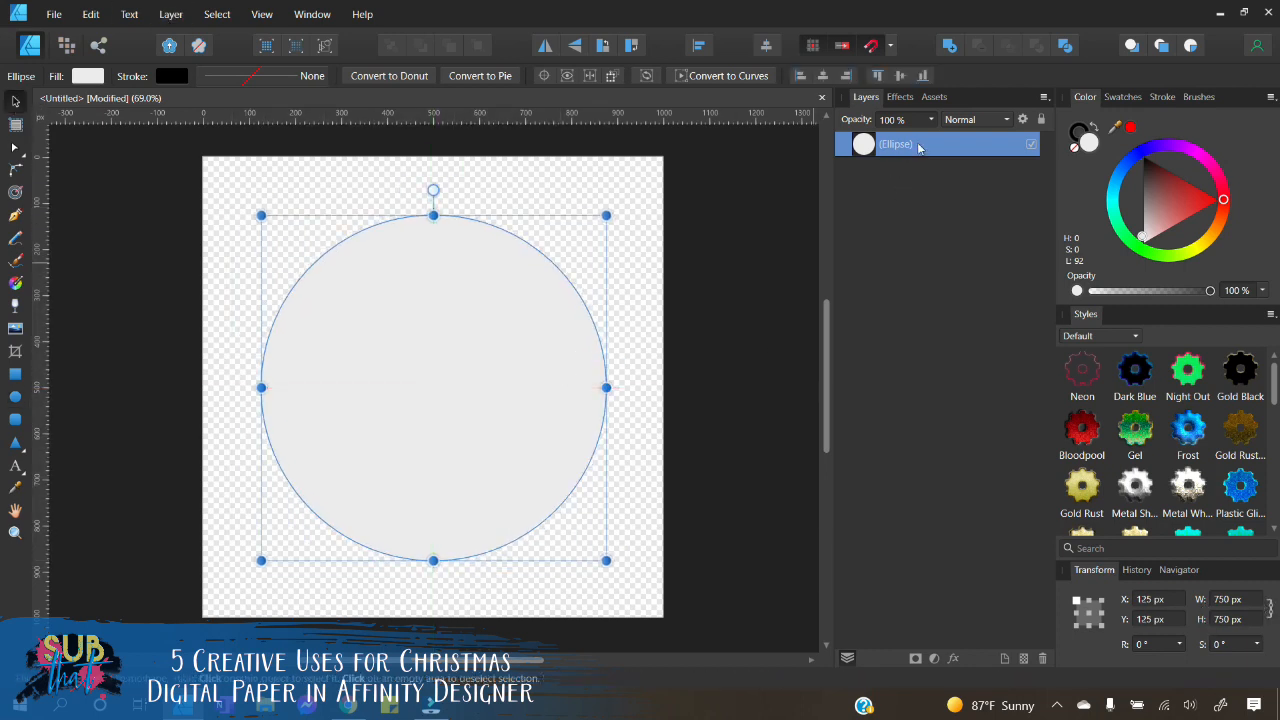
pyautogui.click(1076, 148)
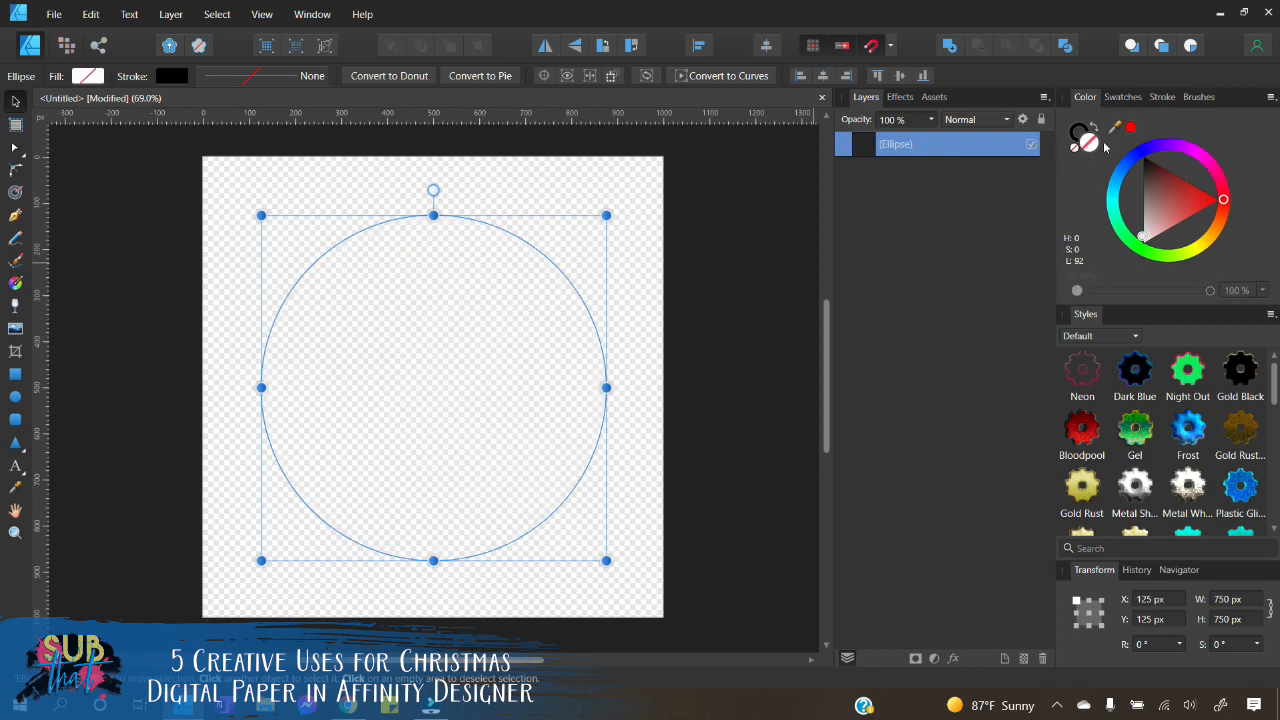
# Step: Give the unfilled circle a black stroke 0.5 pt wide
pyautogui.click(1077, 136)
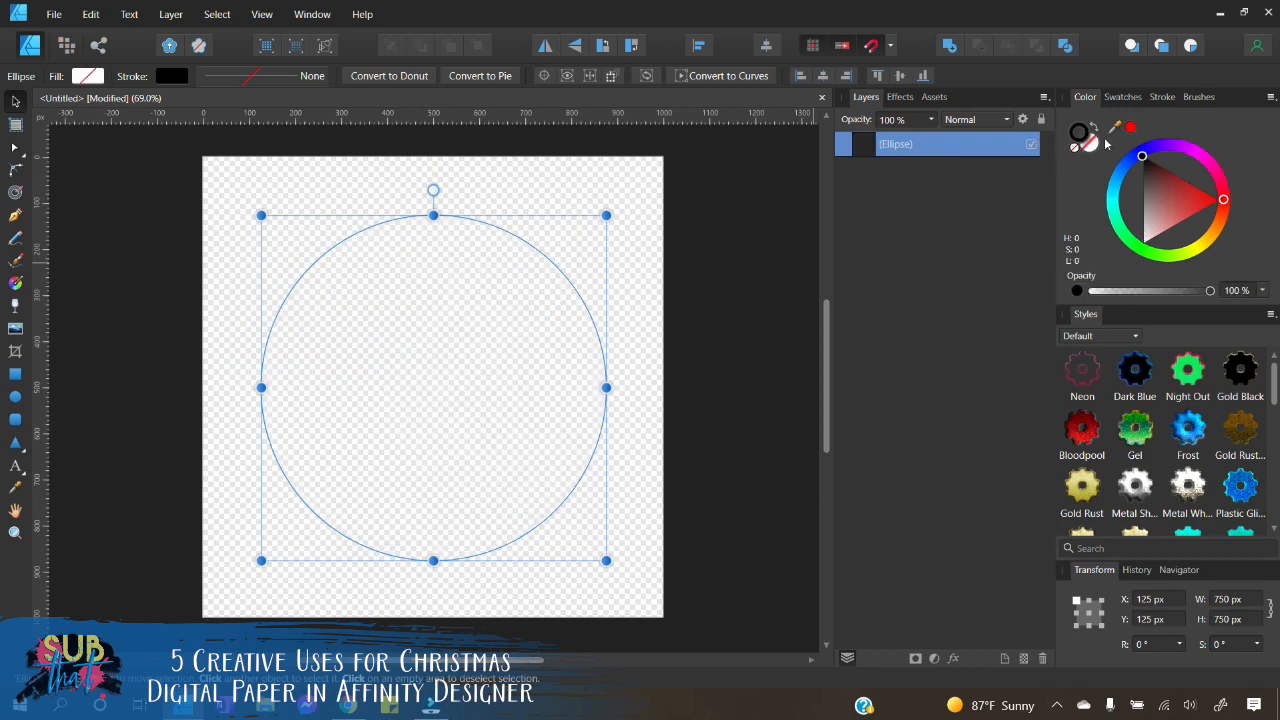
pyautogui.click(671, 253)
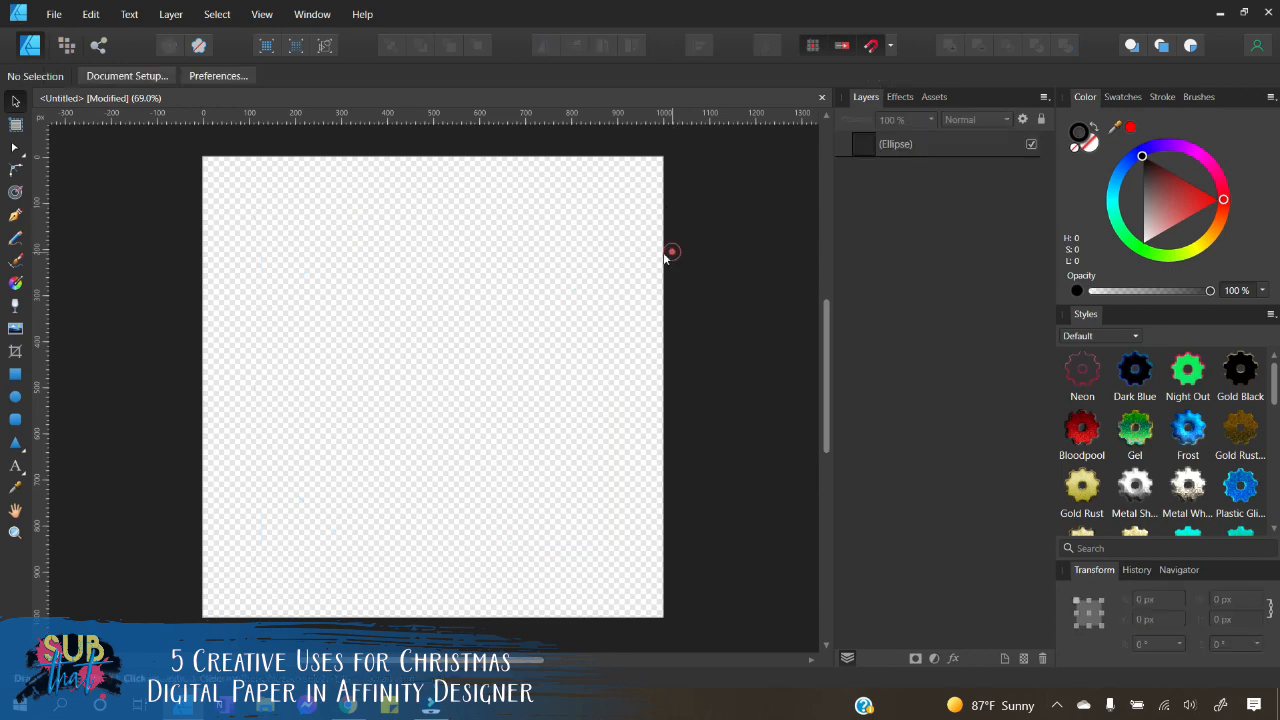
pyautogui.click(931, 146)
pyautogui.click(1162, 96)
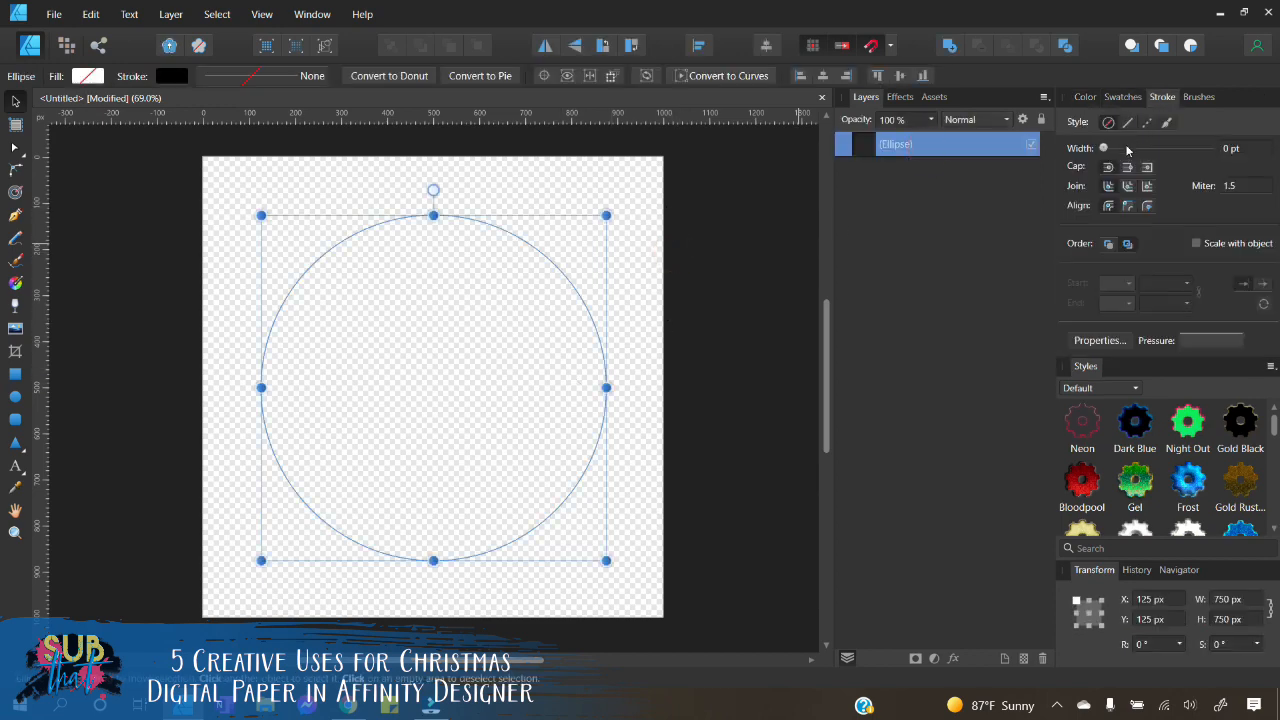
pyautogui.moveTo(1129, 150); pyautogui.dragTo(1115, 150)
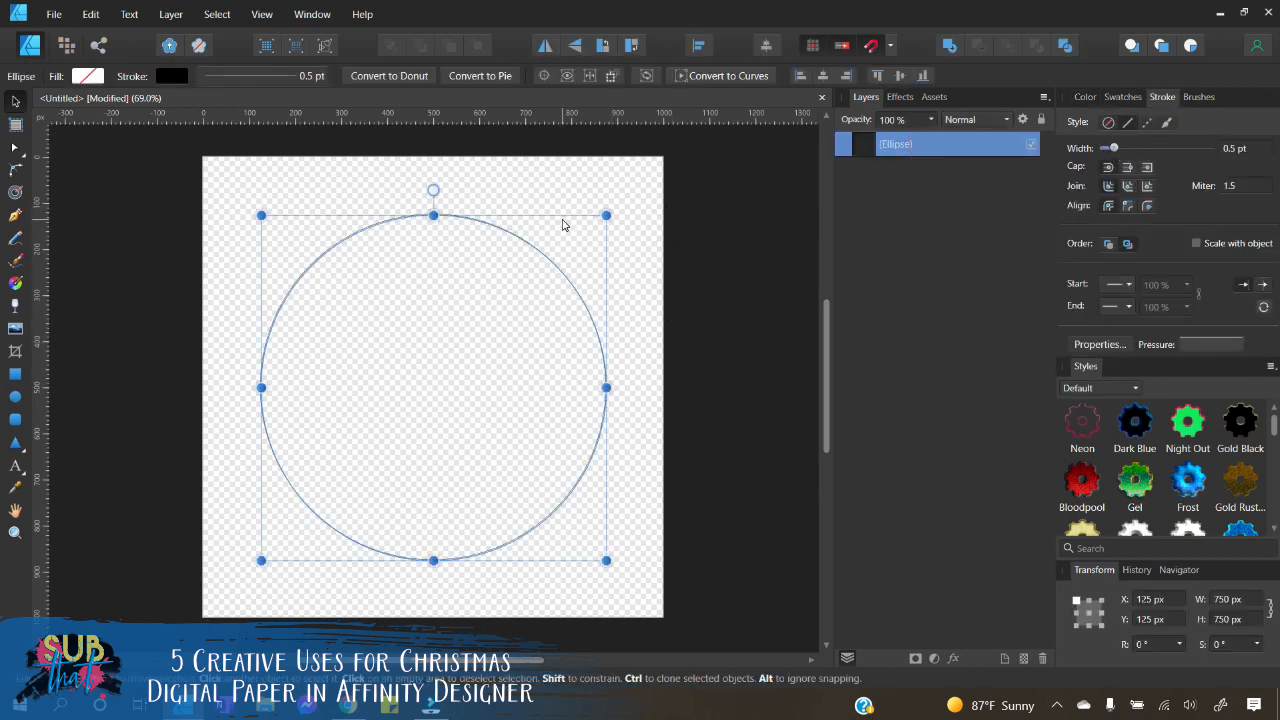
pyautogui.click(637, 225)
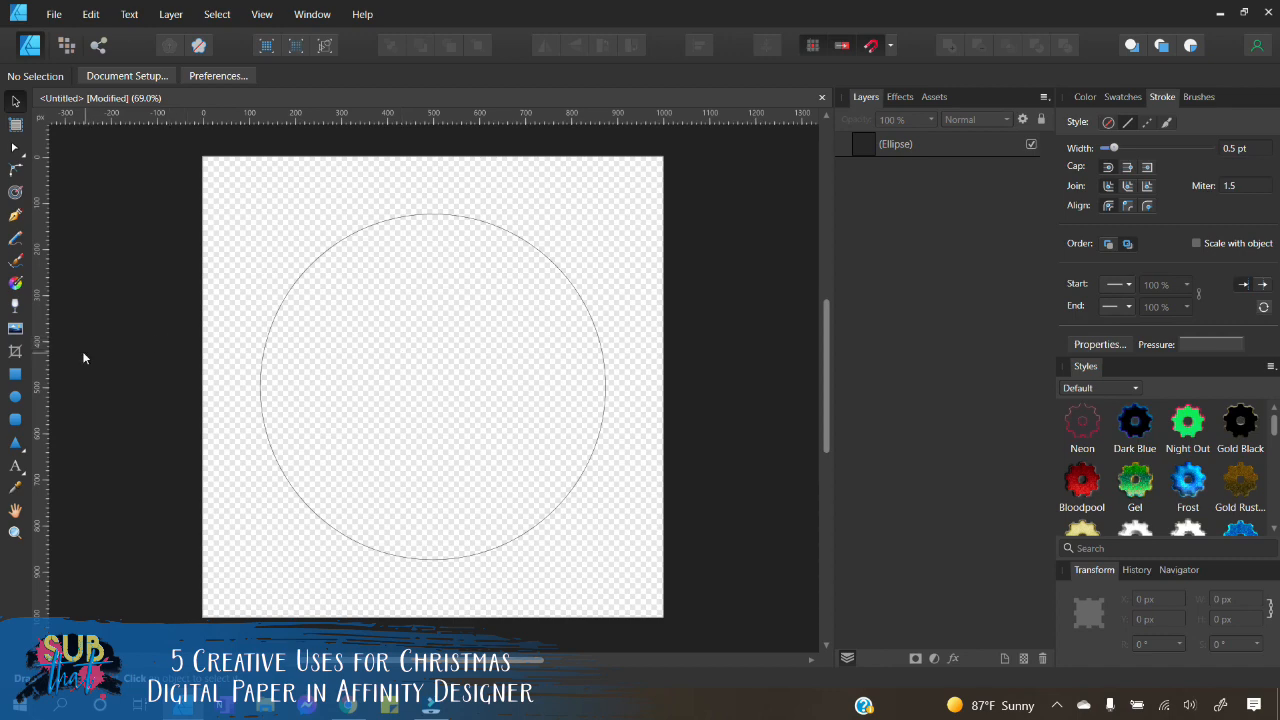
# Step: Place the family photo from the Downloads folder over the circle, about 834 by 834 px
pyautogui.click(15, 328)
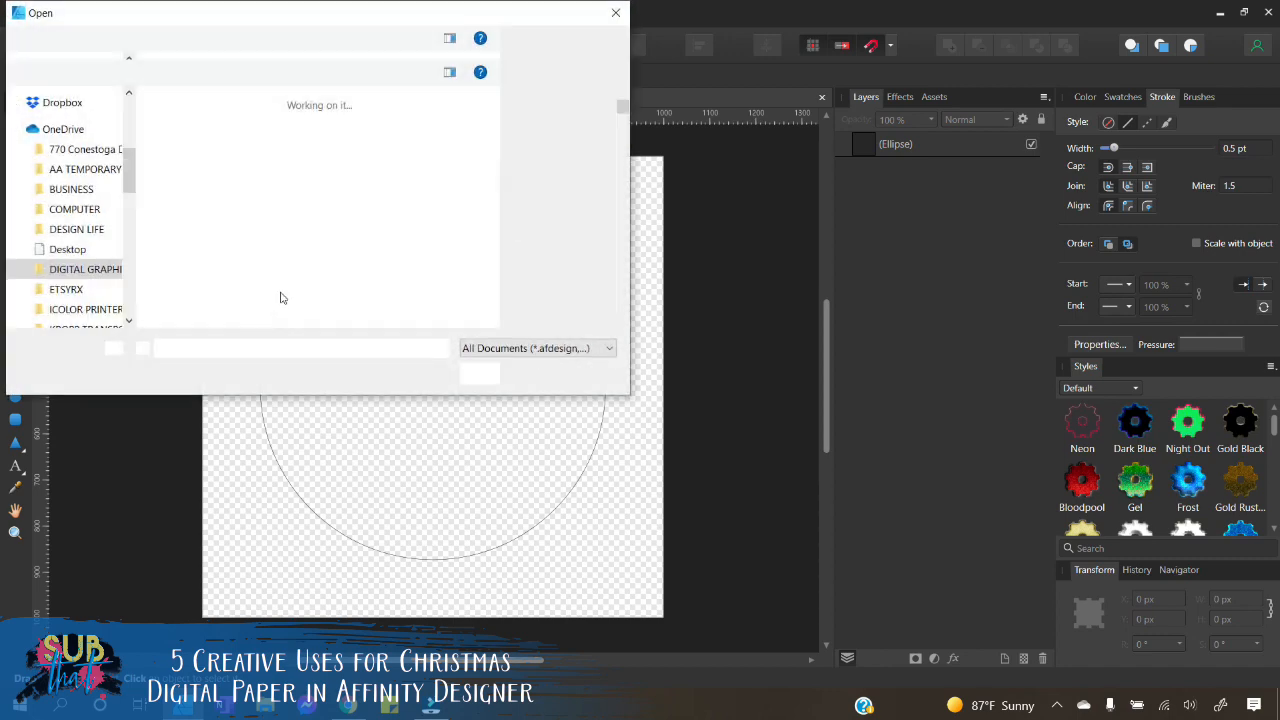
pyautogui.moveTo(129, 184); pyautogui.dragTo(129, 172)
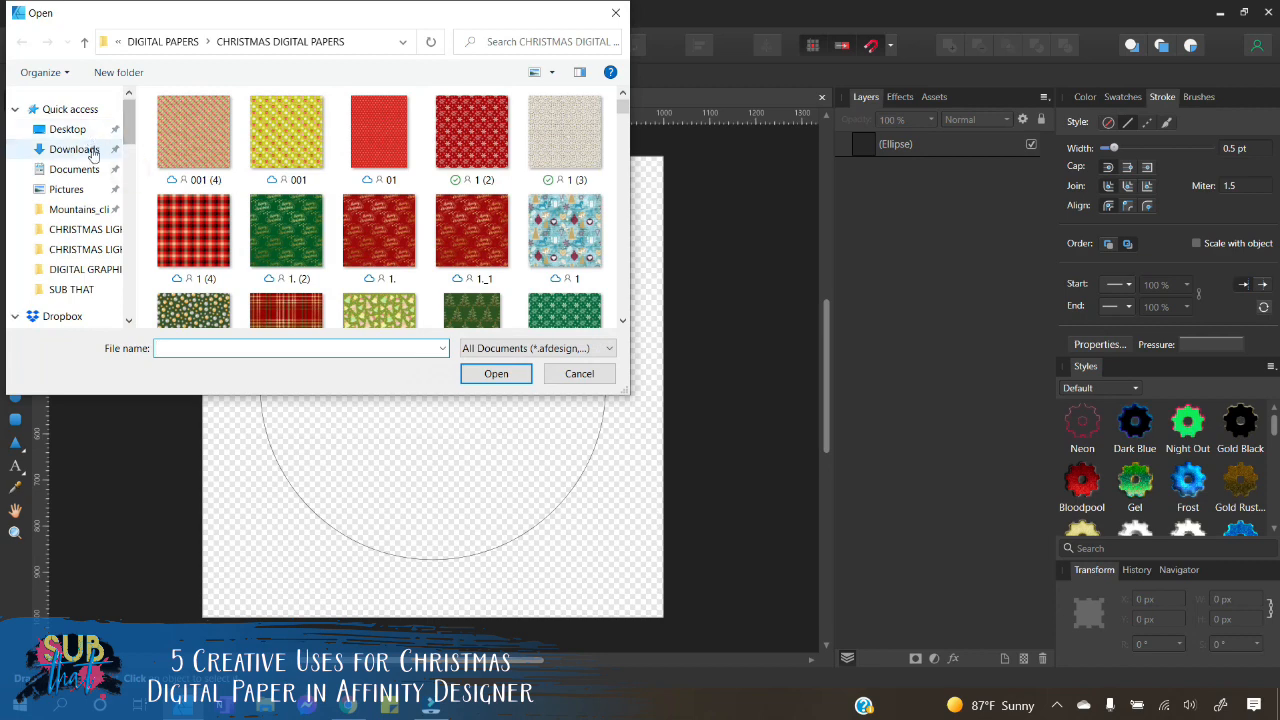
pyautogui.click(92, 153)
pyautogui.click(193, 165)
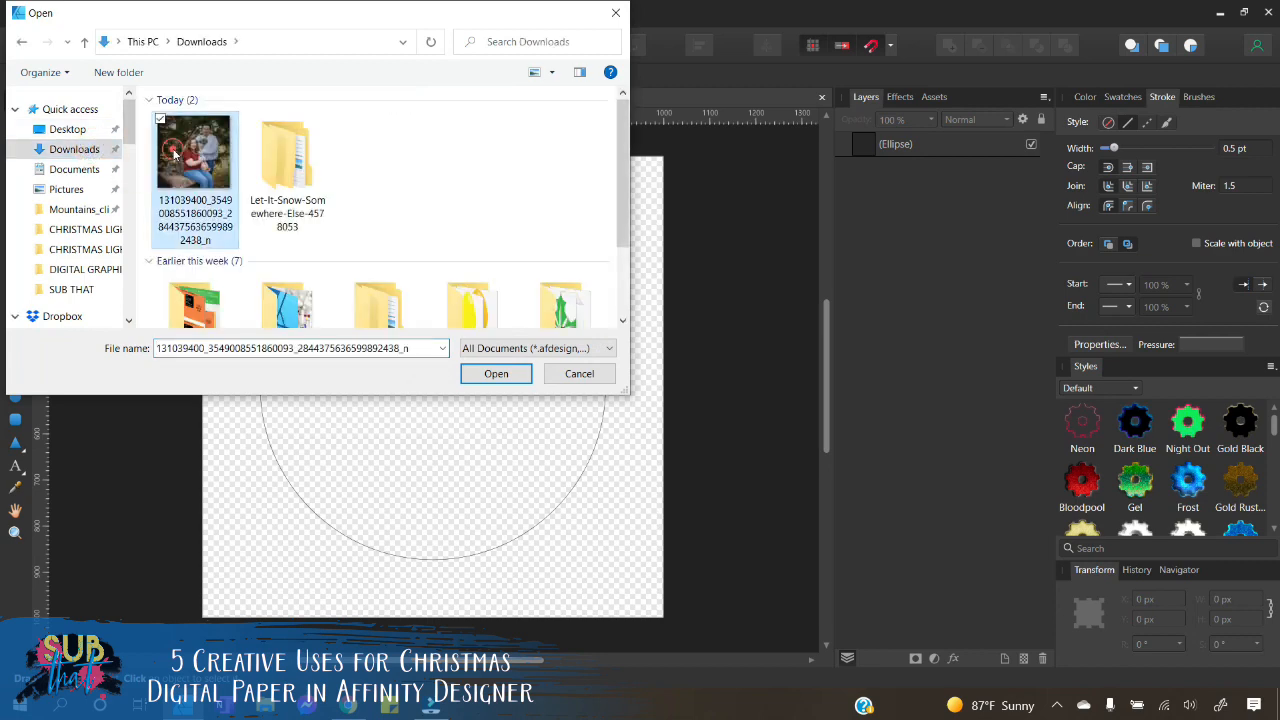
pyautogui.click(497, 374)
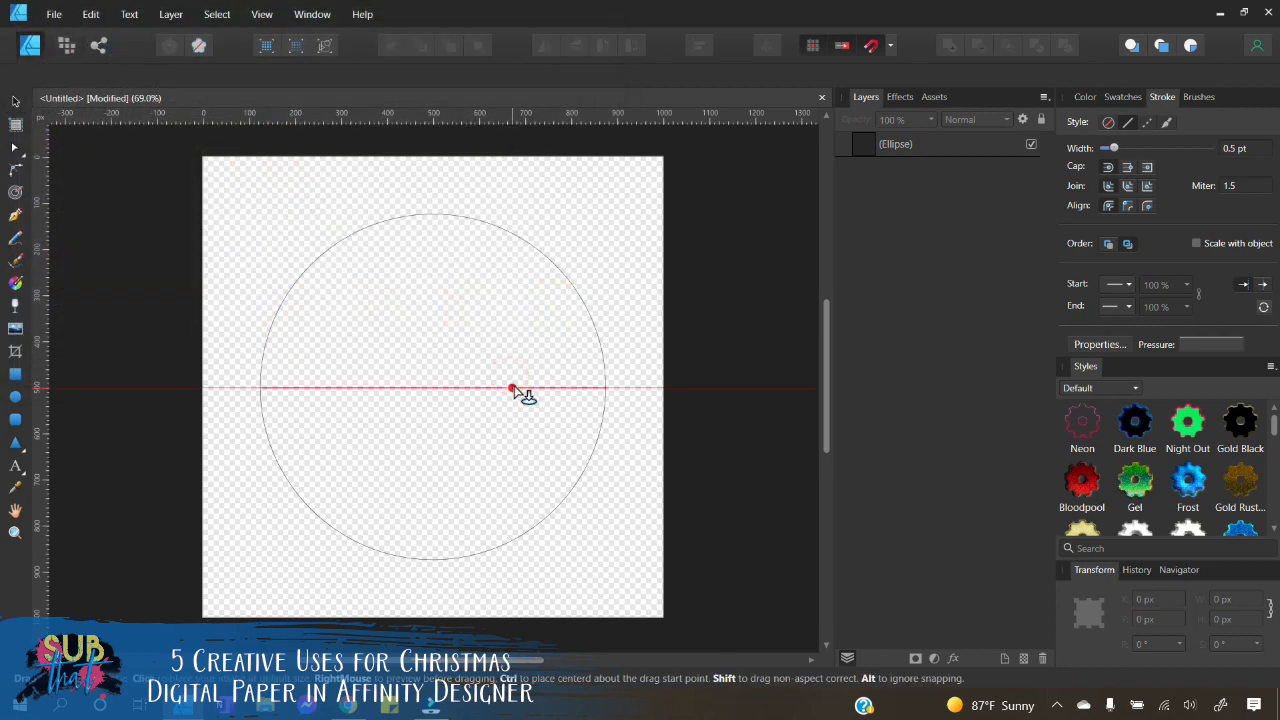
pyautogui.moveTo(256, 191); pyautogui.dragTo(636, 598)
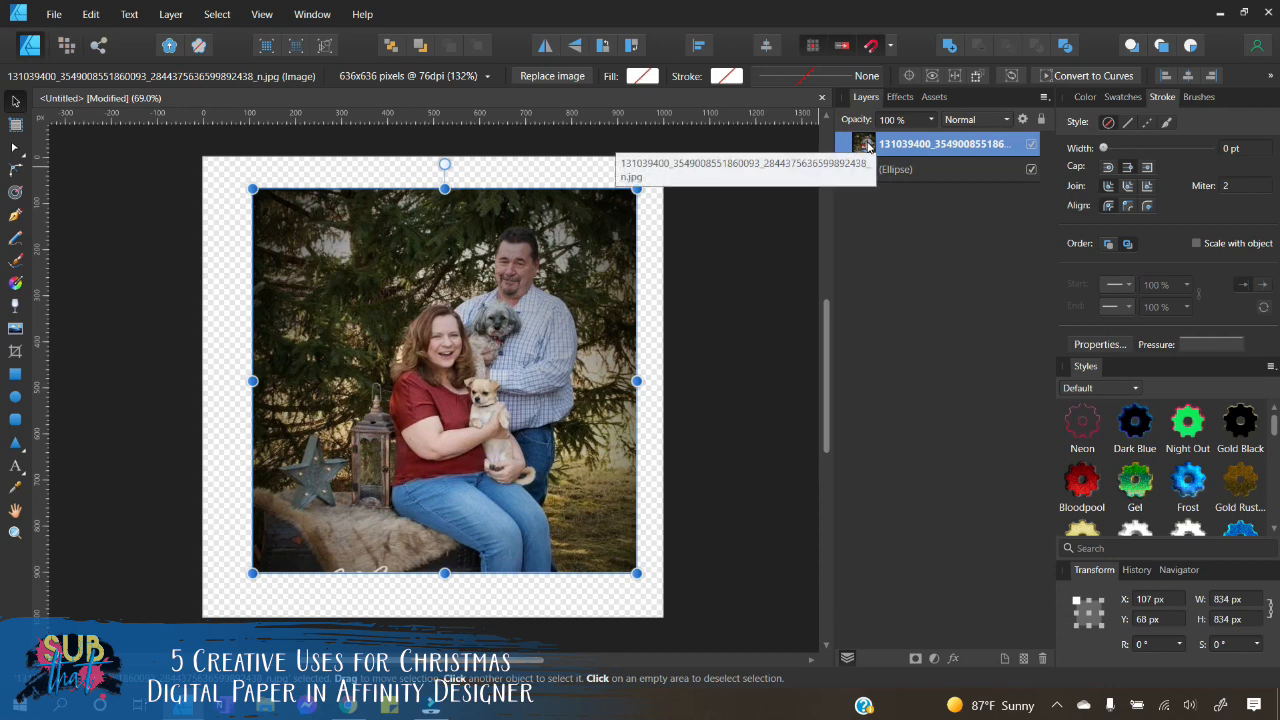
# Step: Clip the family photo inside the circle and shift it left within the circle to X 41 px
pyautogui.moveTo(868, 146); pyautogui.dragTo(897, 181)
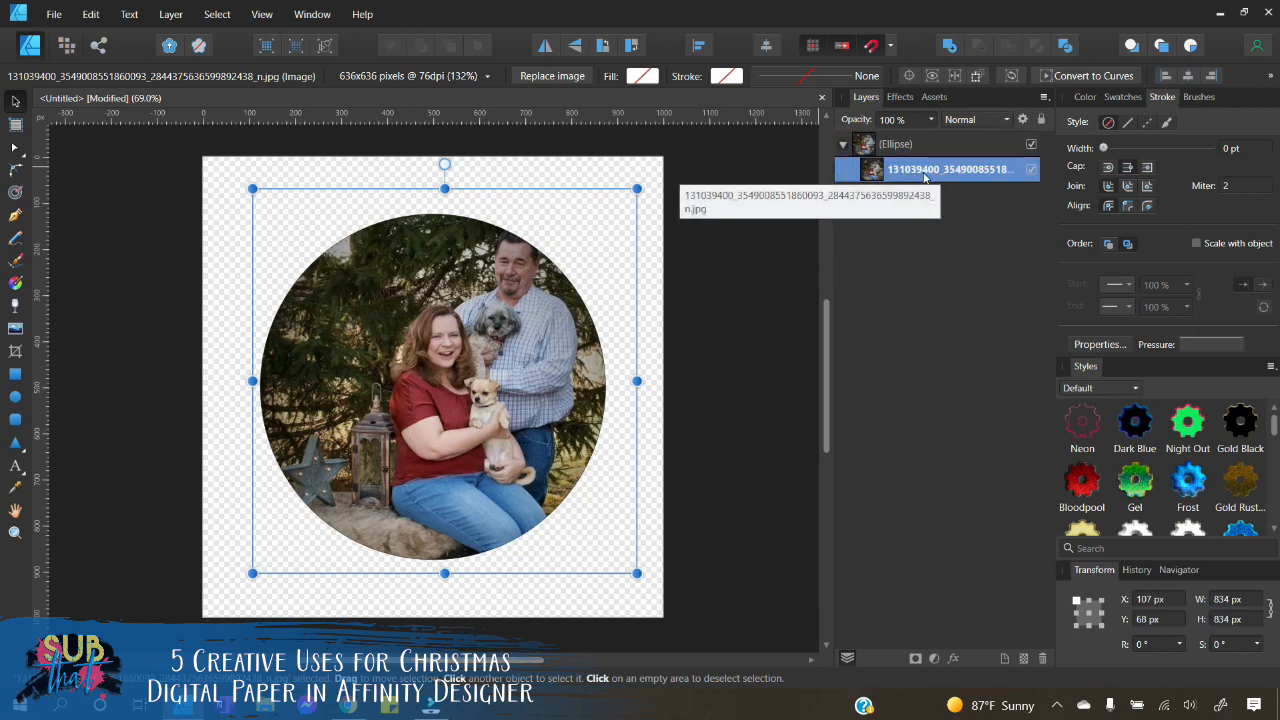
pyautogui.moveTo(593, 537); pyautogui.dragTo(563, 534)
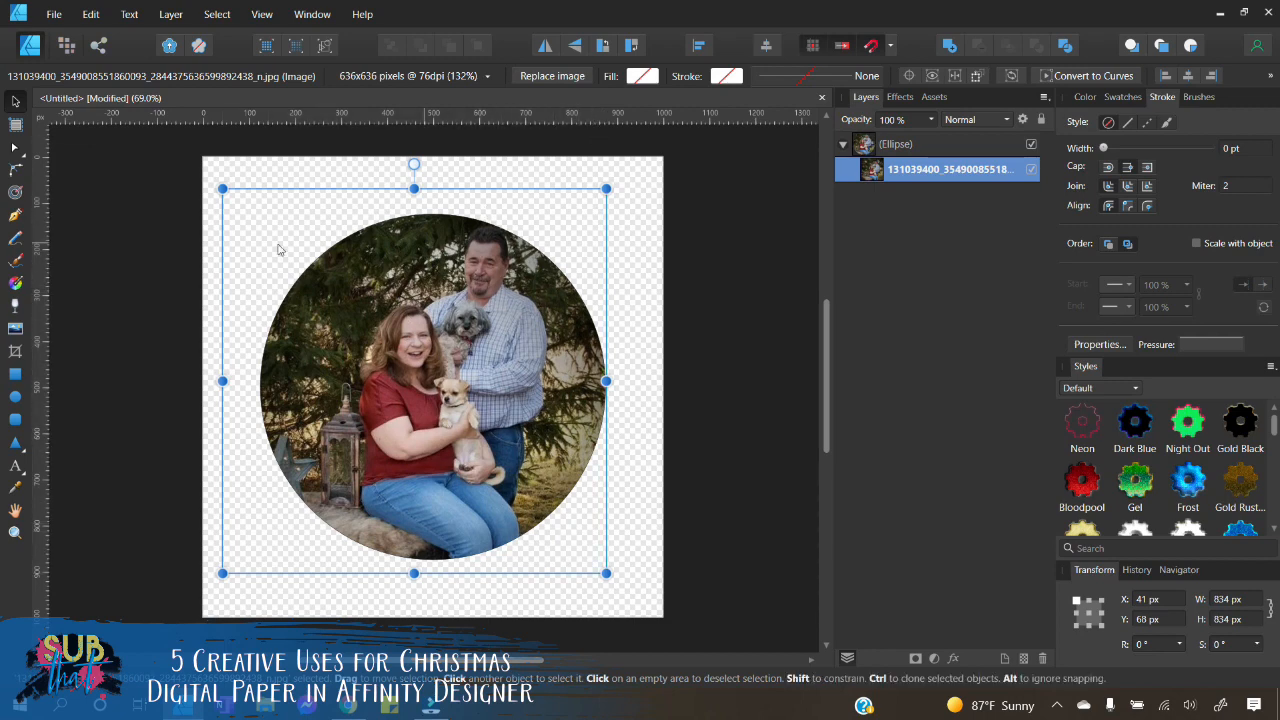
pyautogui.click(655, 375)
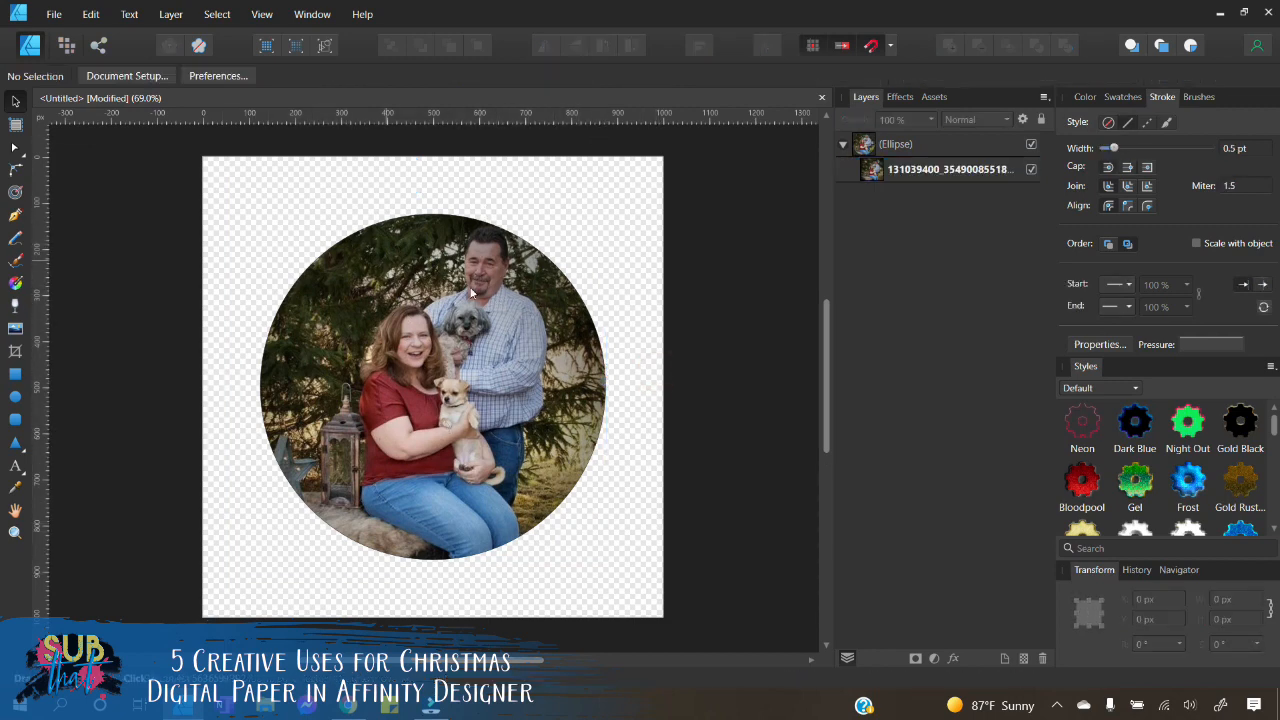
pyautogui.click(912, 168)
pyautogui.moveTo(600, 578)
pyautogui.mouseDown()
pyautogui.moveTo(642, 610)
pyautogui.moveTo(606, 573)
pyautogui.mouseUp()
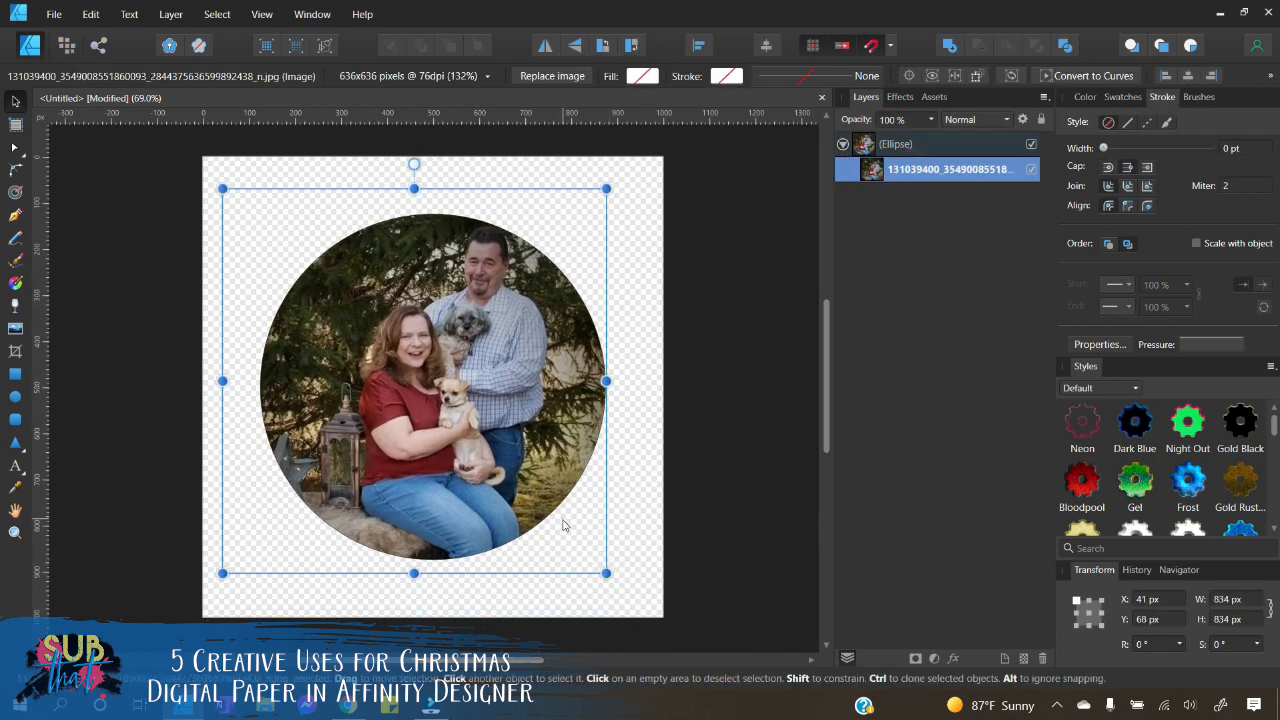
# Step: Lower the family photo slightly inside the circle to Y 83 px and deselect it
pyautogui.moveTo(563, 525)
pyautogui.mouseDown()
pyautogui.moveTo(566, 547)
pyautogui.moveTo(569, 518)
pyautogui.moveTo(557, 514)
pyautogui.moveTo(562, 537)
pyautogui.mouseUp()
pyautogui.click(641, 453)
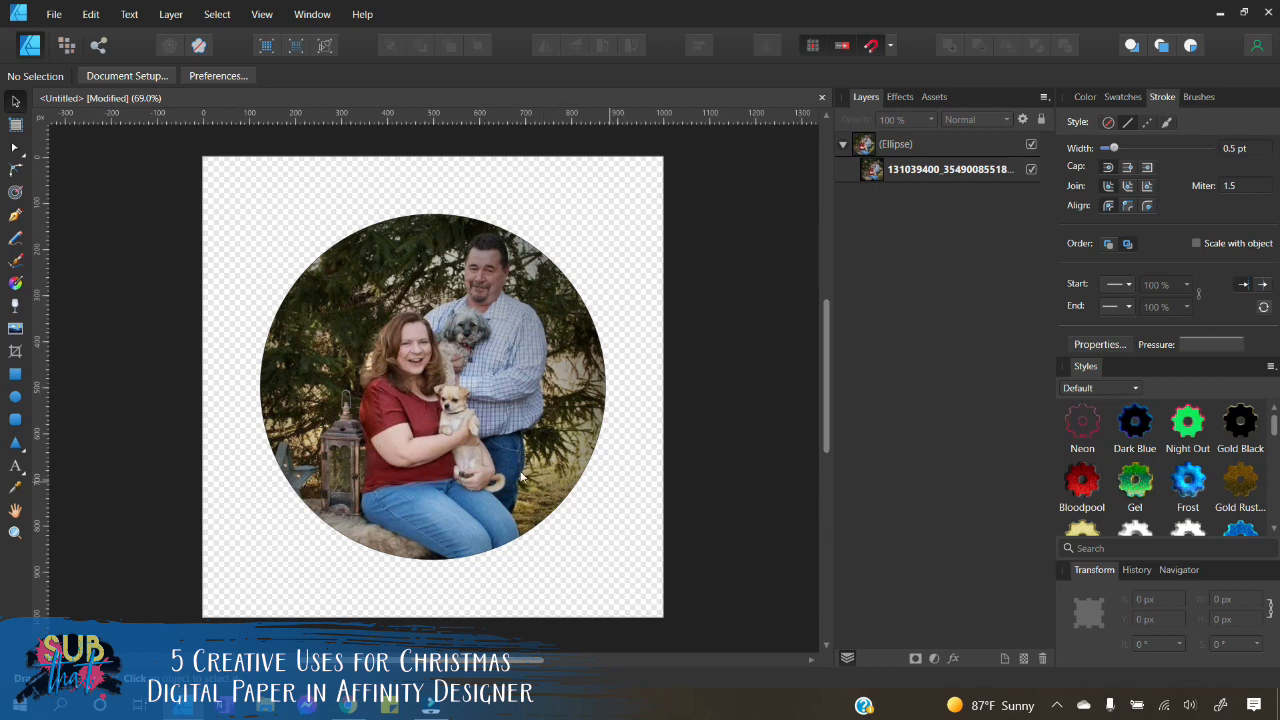
# Step: Start placing an image and browse to the CHRISTMAS DIGITAL PAPERS folder inside DIGITAL GRAPHICS, DIGITAL PAPERS
pyautogui.click(16, 329)
pyautogui.scroll(8, 75, 240)
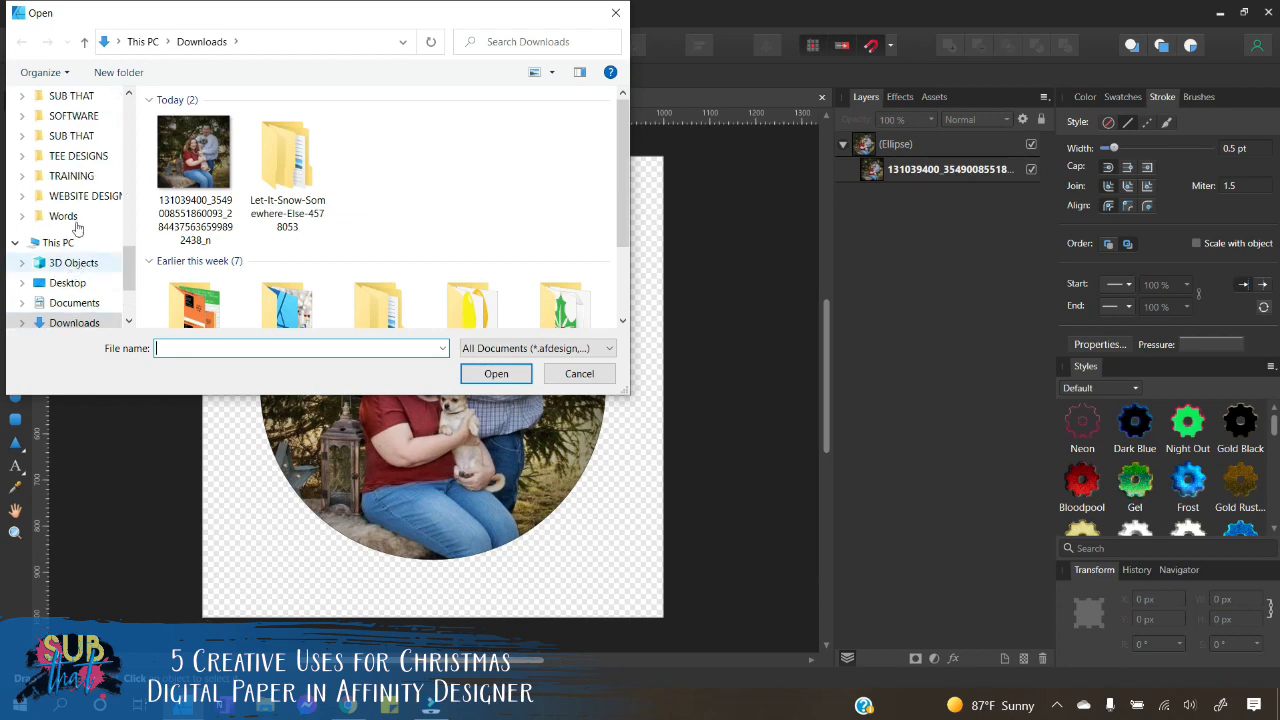
pyautogui.scroll(3, 75, 190)
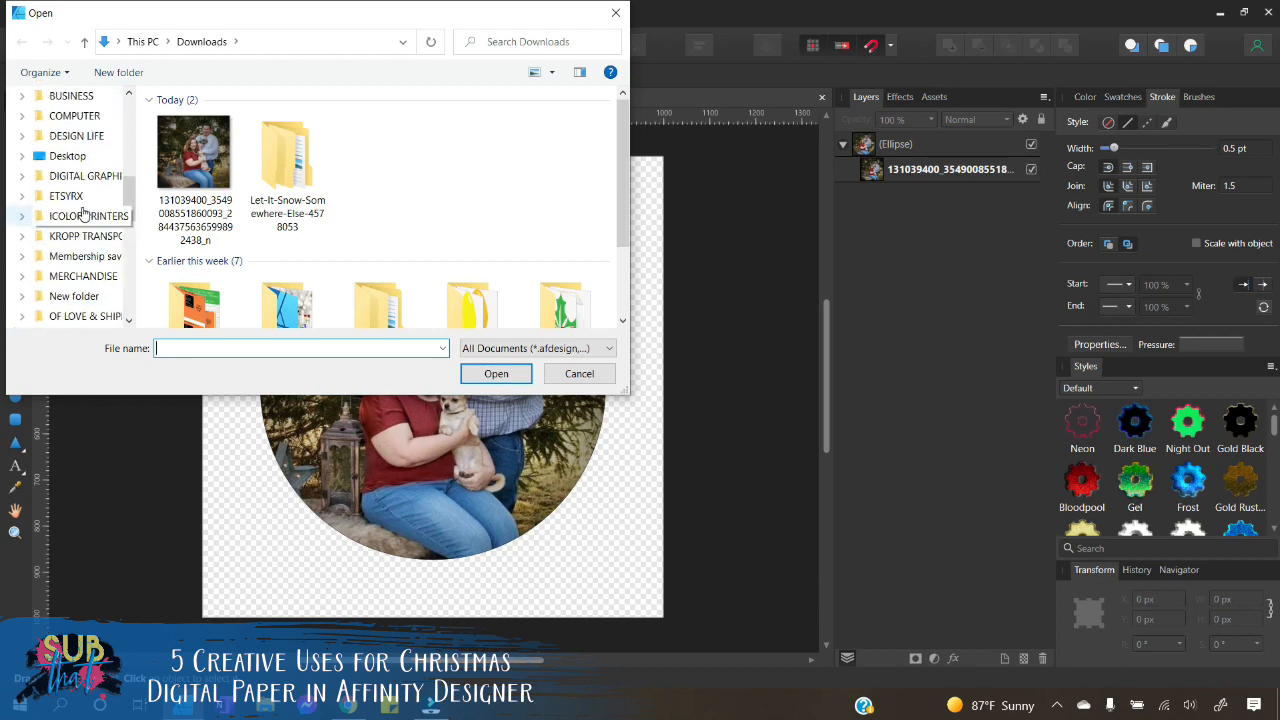
pyautogui.click(88, 176)
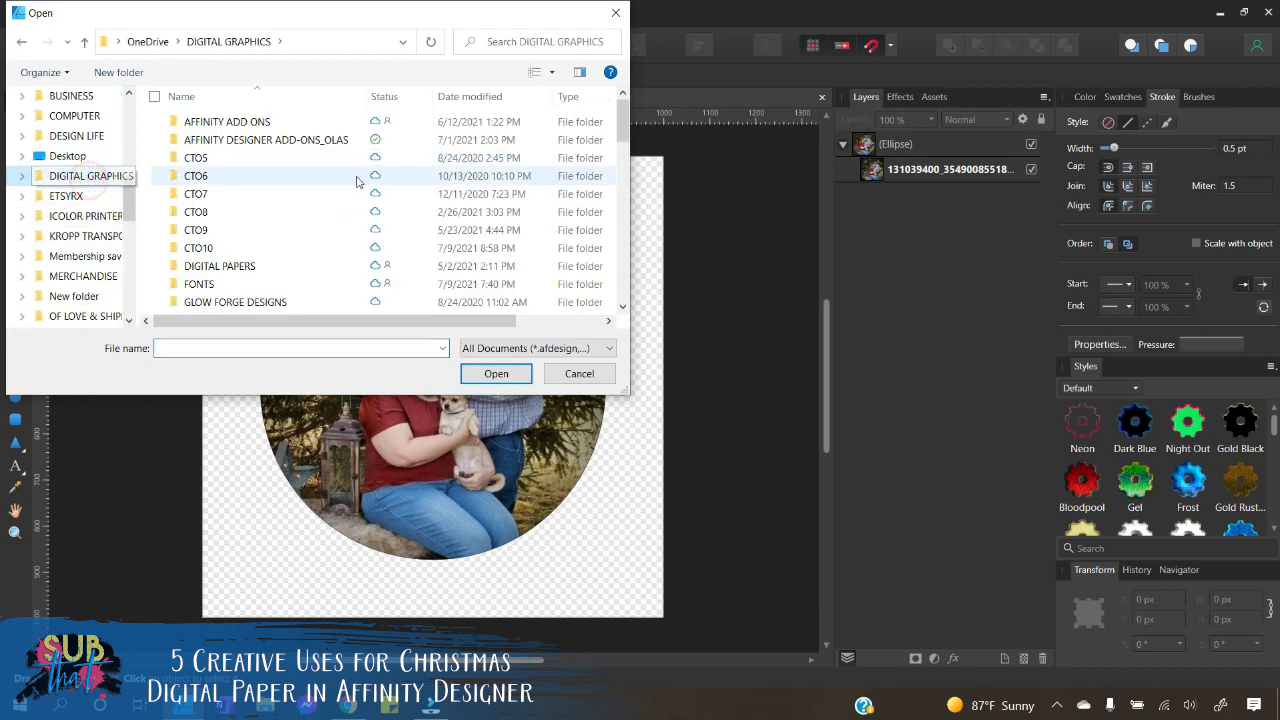
pyautogui.doubleClick(238, 266)
pyautogui.scroll(-2, 240, 252)
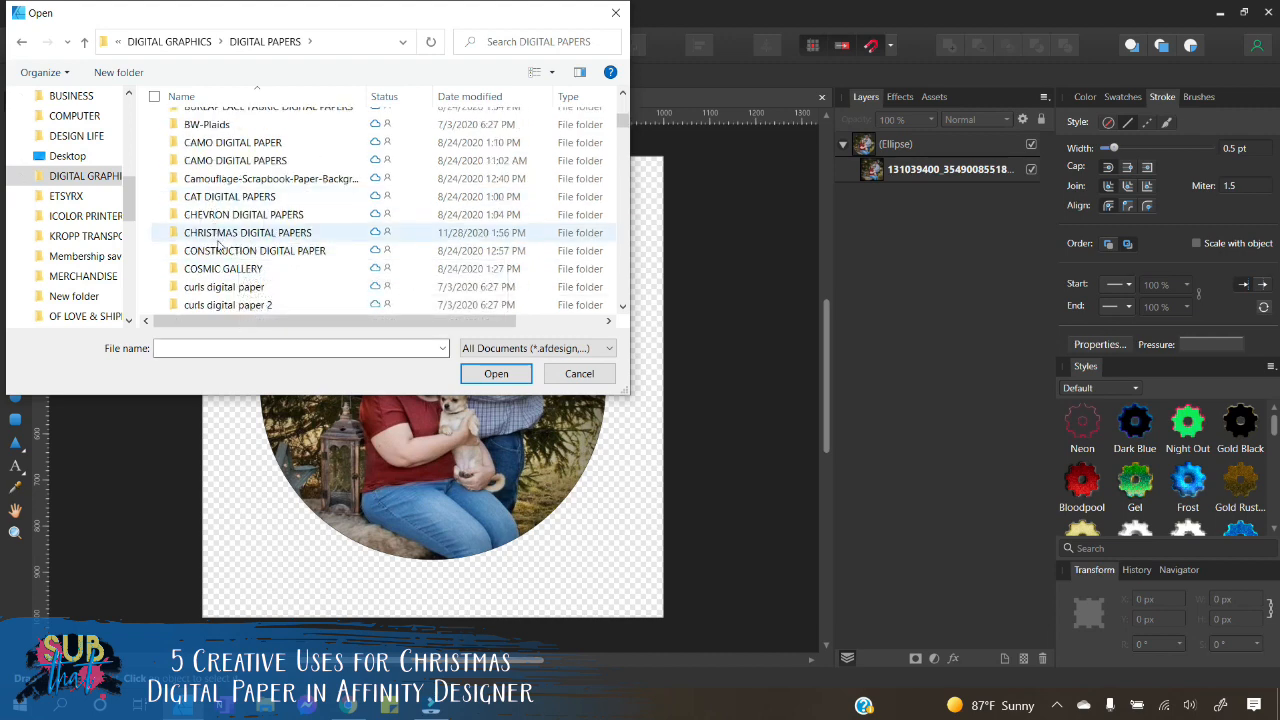
pyautogui.doubleClick(236, 236)
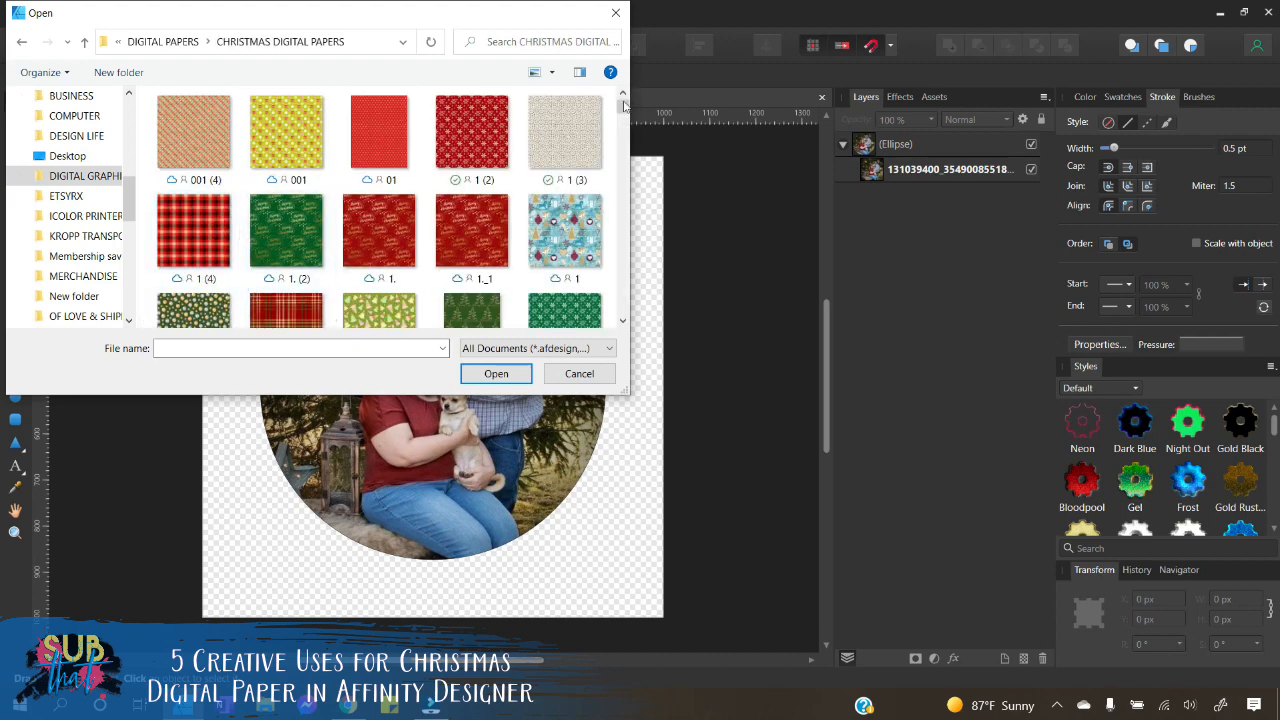
# Step: Place the red and black buffalo plaid paper 4 (4) over the lower part of the circle, about 804 by 804 px
pyautogui.moveTo(622, 108); pyautogui.dragTo(626, 124)
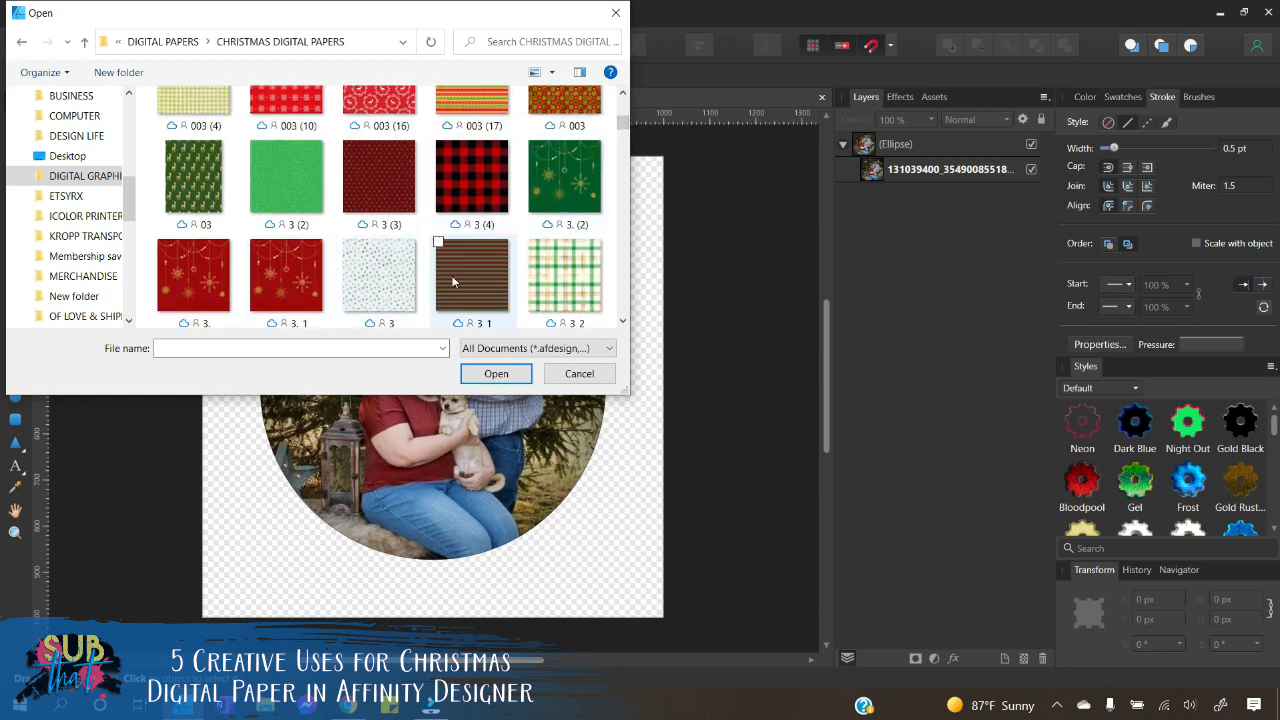
pyautogui.scroll(-5, 452, 282)
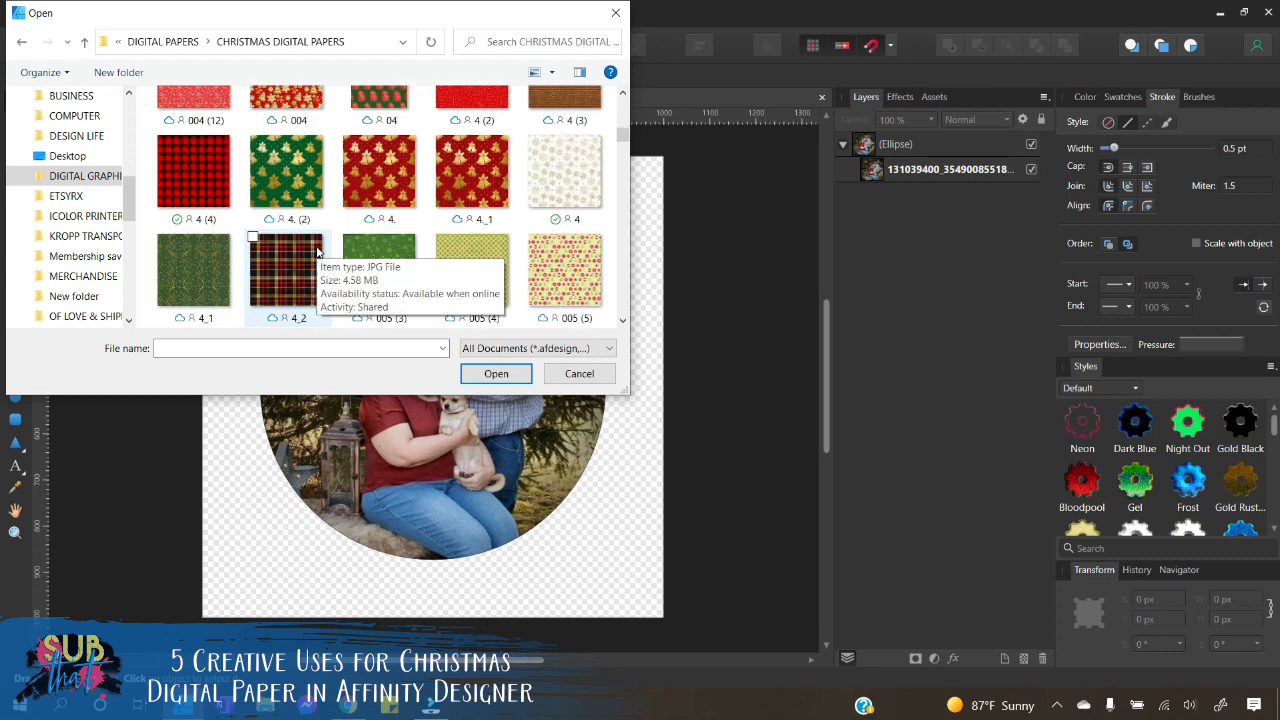
pyautogui.click(194, 178)
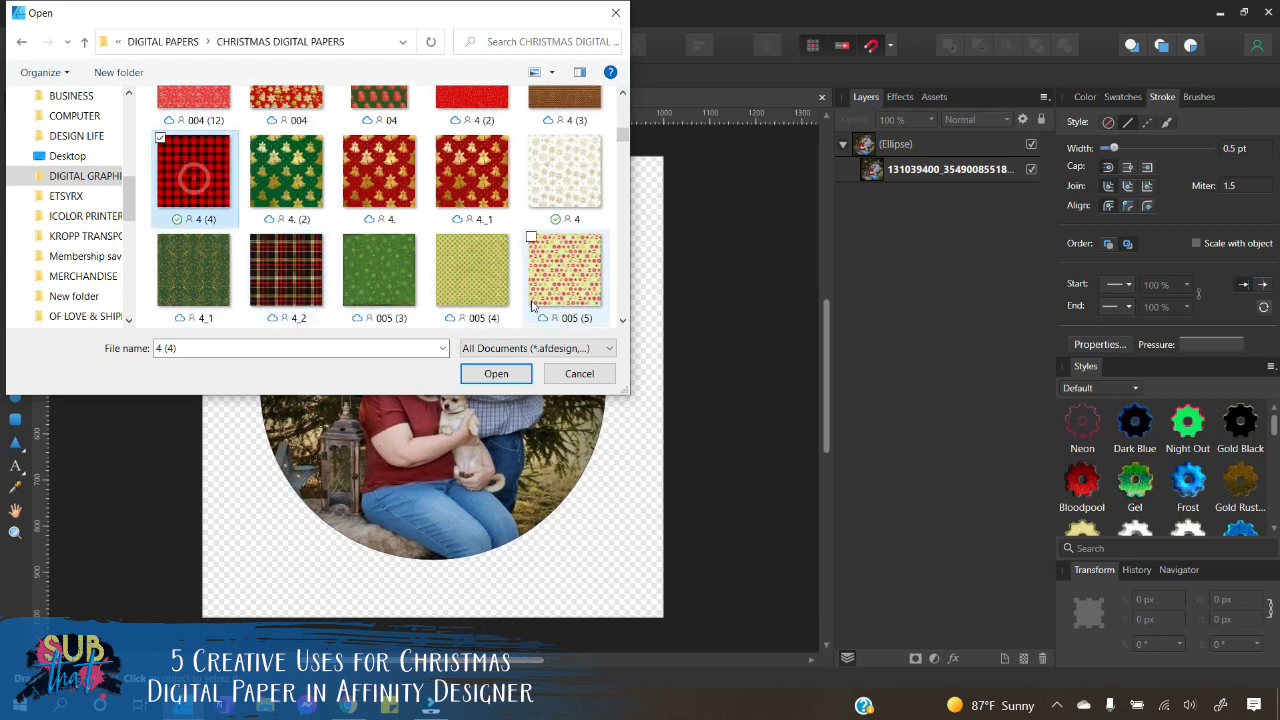
pyautogui.click(497, 374)
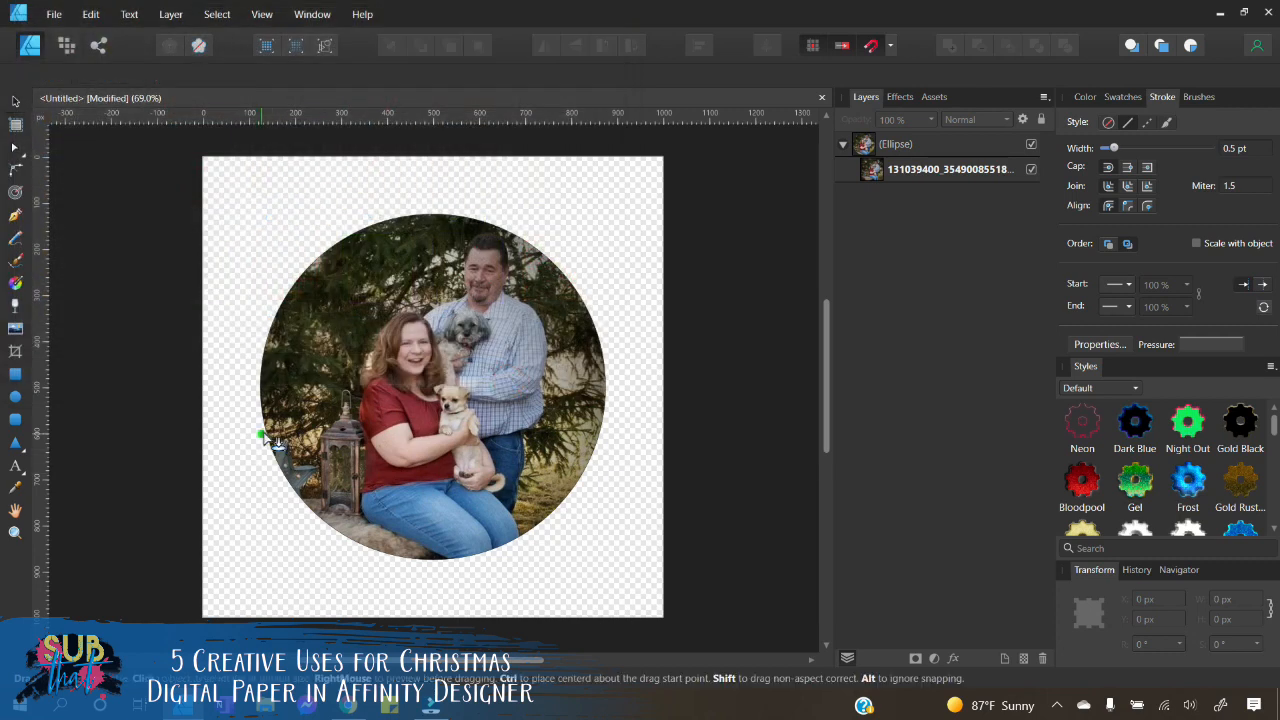
pyautogui.moveTo(260, 414); pyautogui.dragTo(630, 650)
# Step: Clip the buffalo plaid paper inside the circle, stacked above the family photo
pyautogui.scroll(-1, 445, 345)
pyautogui.moveTo(445, 348)
pyautogui.mouseDown()
pyautogui.moveTo(441, 387)
pyautogui.moveTo(449, 338)
pyautogui.moveTo(449, 358)
pyautogui.mouseUp()
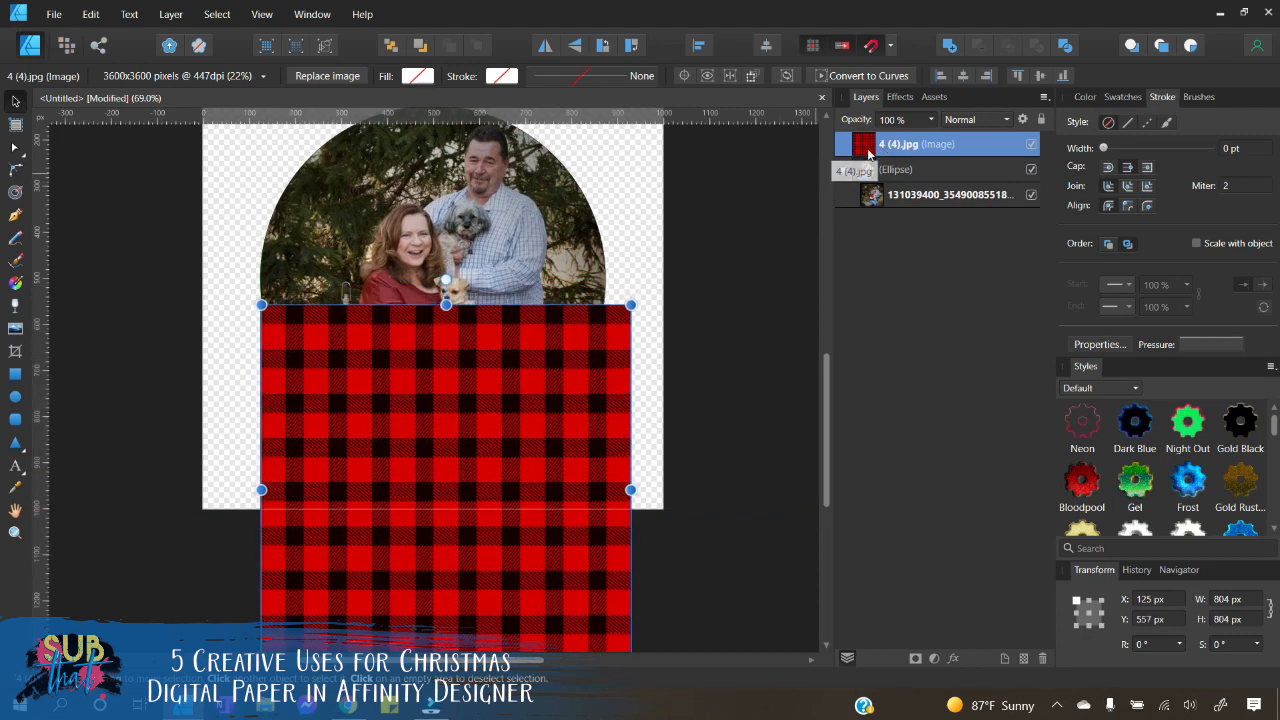
pyautogui.moveTo(873, 172); pyautogui.dragTo(873, 178)
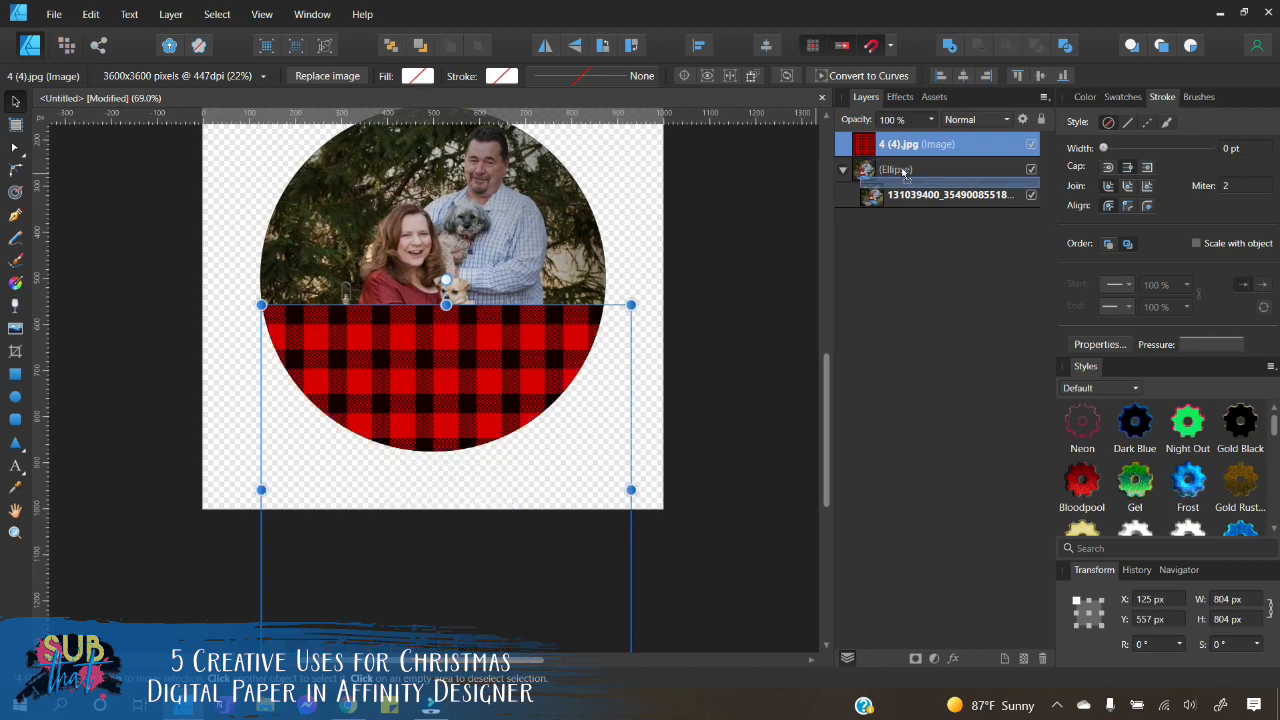
pyautogui.moveTo(905, 175); pyautogui.dragTo(905, 179)
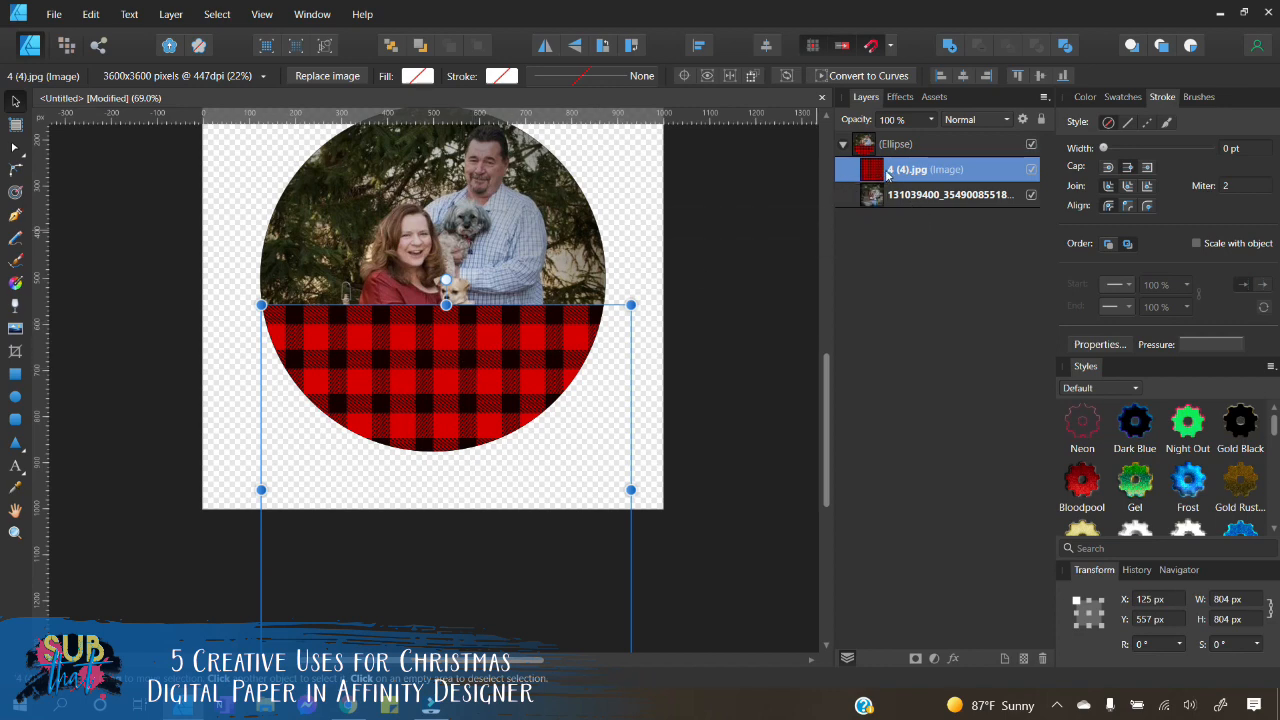
# Step: Shrink the family photo to 750 by 750 px and position it at X 125 px, Y 57 px behind the plaid
pyautogui.click(908, 196)
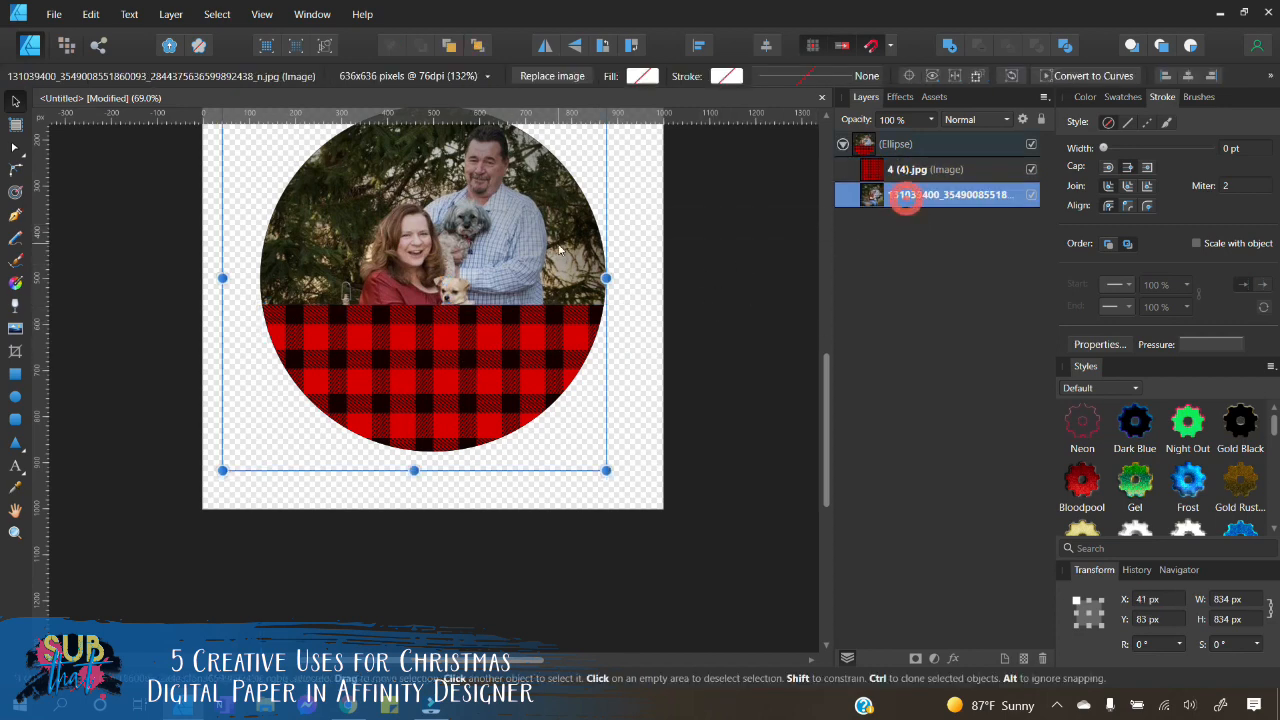
pyautogui.scroll(2, 376, 400)
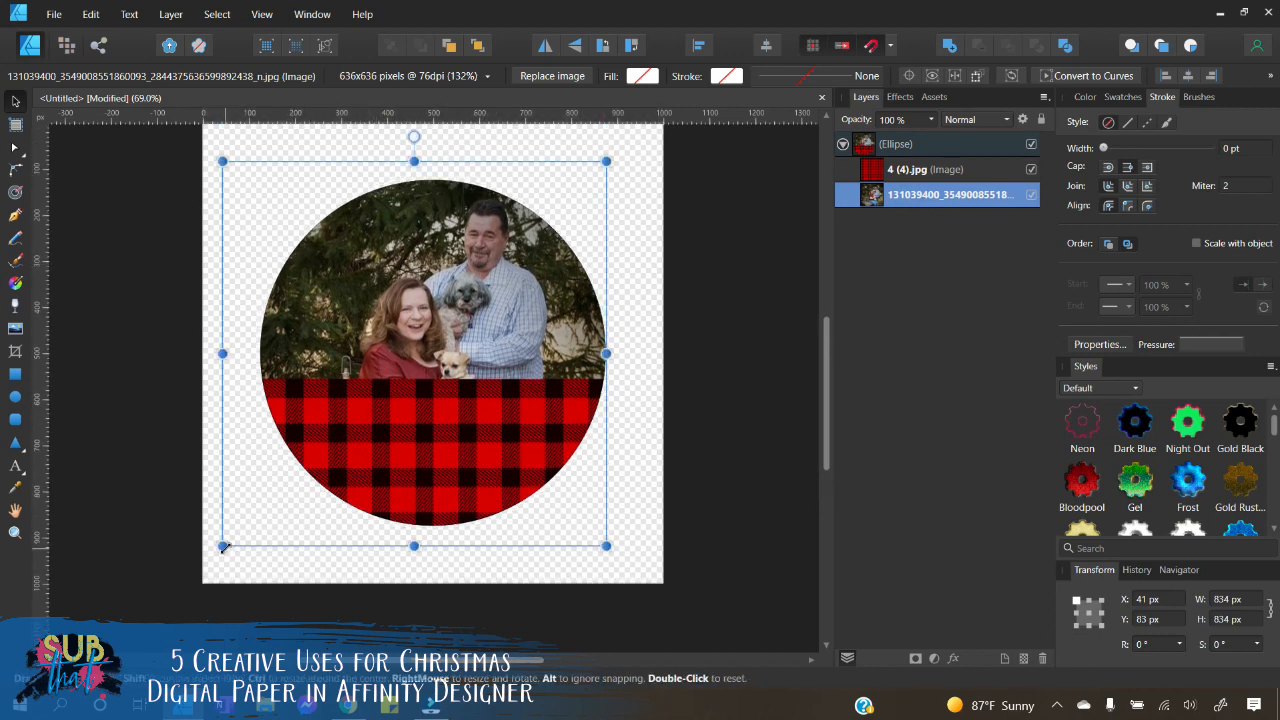
pyautogui.moveTo(223, 546); pyautogui.dragTo(261, 507)
pyautogui.moveTo(440, 459)
pyautogui.mouseDown()
pyautogui.moveTo(423, 451)
pyautogui.moveTo(438, 449)
pyautogui.mouseUp()
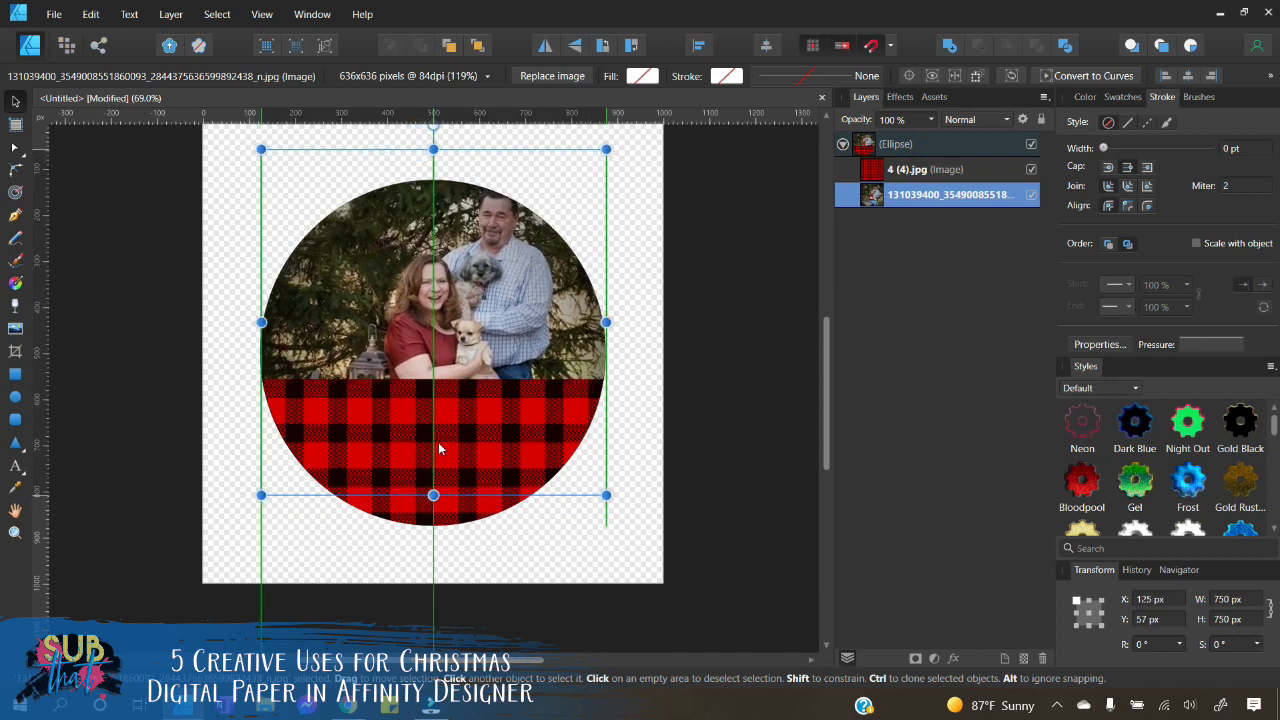
pyautogui.click(652, 358)
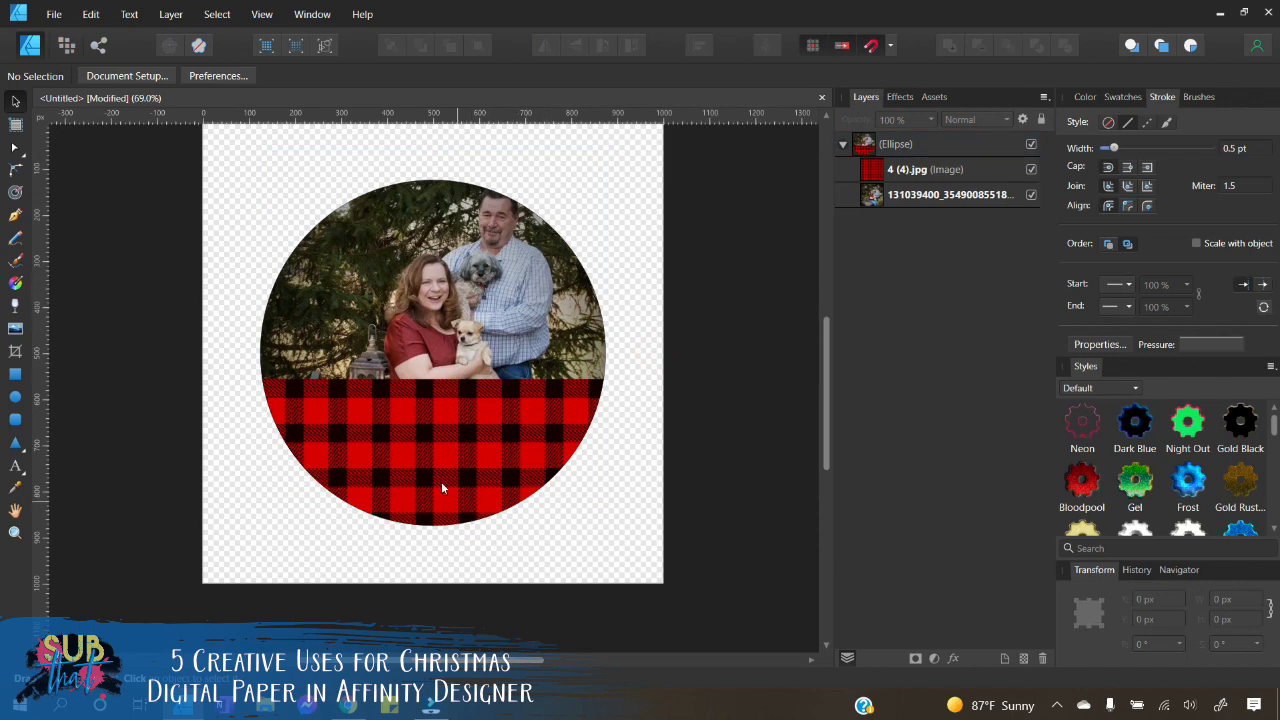
# Step: Move the clipped plaid paper to X 98 px, Y 577 px so it is centred in the circle's lower part
pyautogui.click(922, 168)
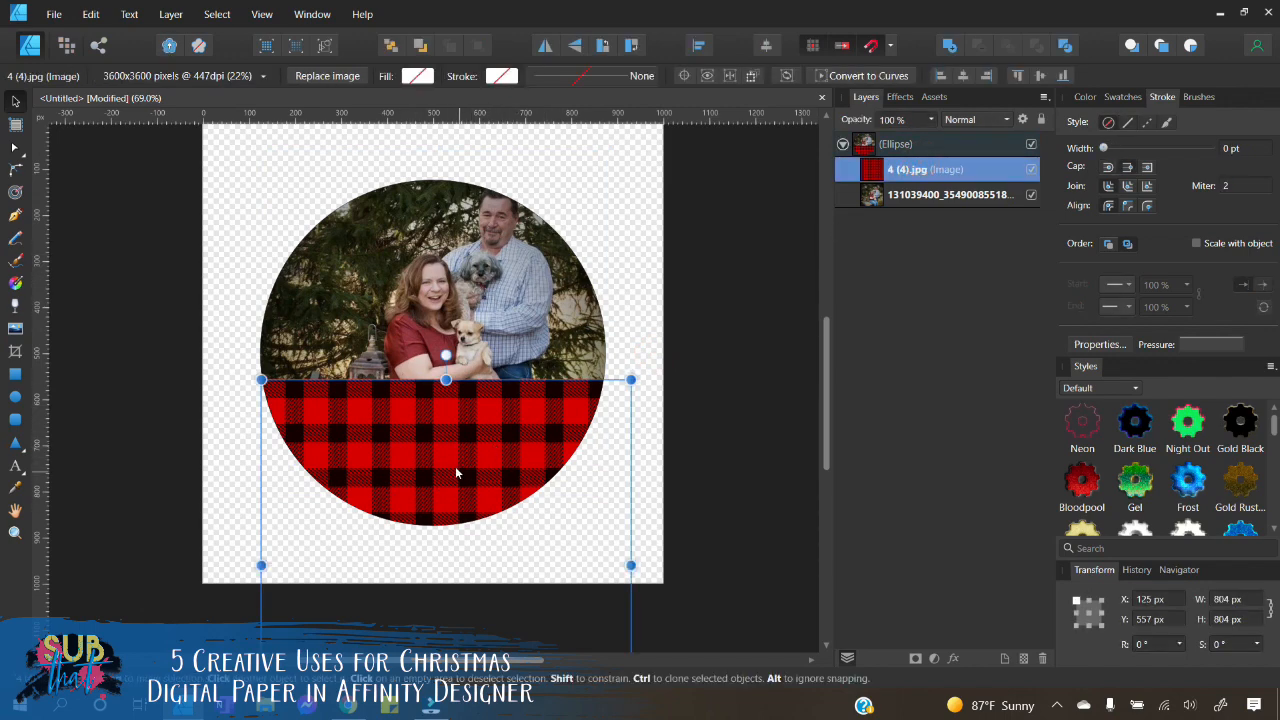
pyautogui.moveTo(457, 474)
pyautogui.mouseDown()
pyautogui.moveTo(457, 513)
pyautogui.moveTo(451, 435)
pyautogui.moveTo(448, 483)
pyautogui.mouseUp()
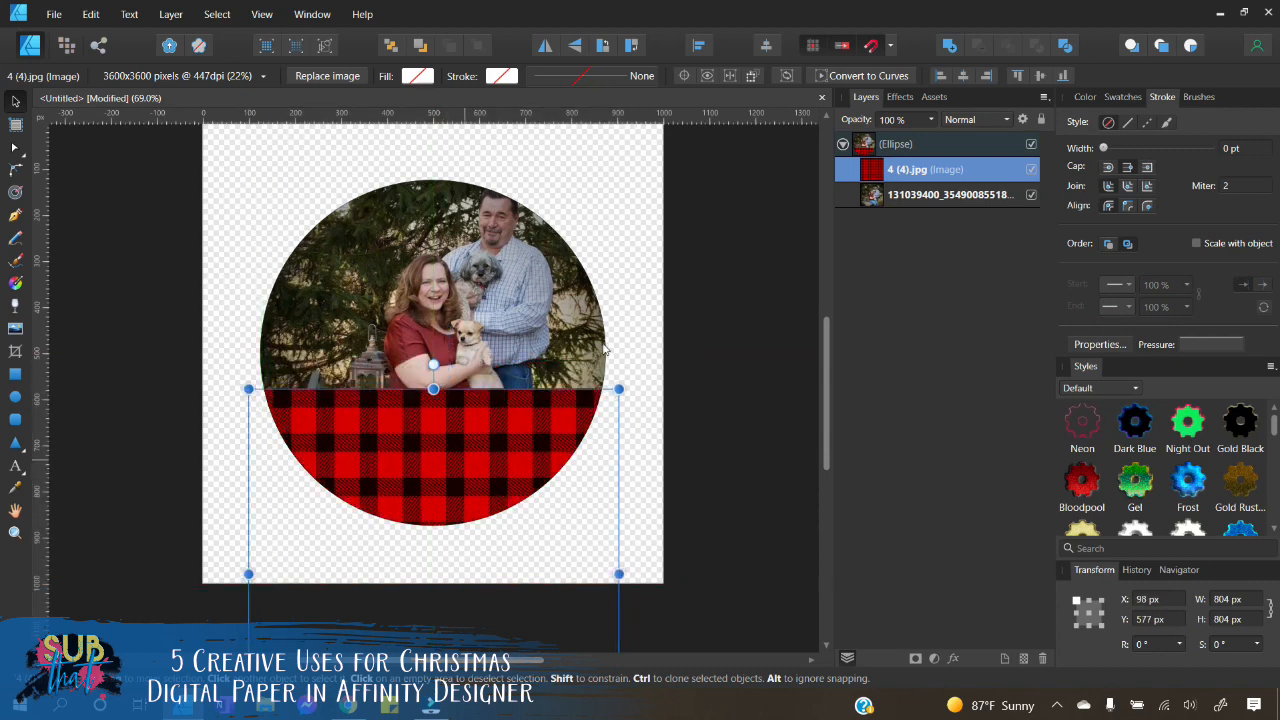
pyautogui.click(658, 298)
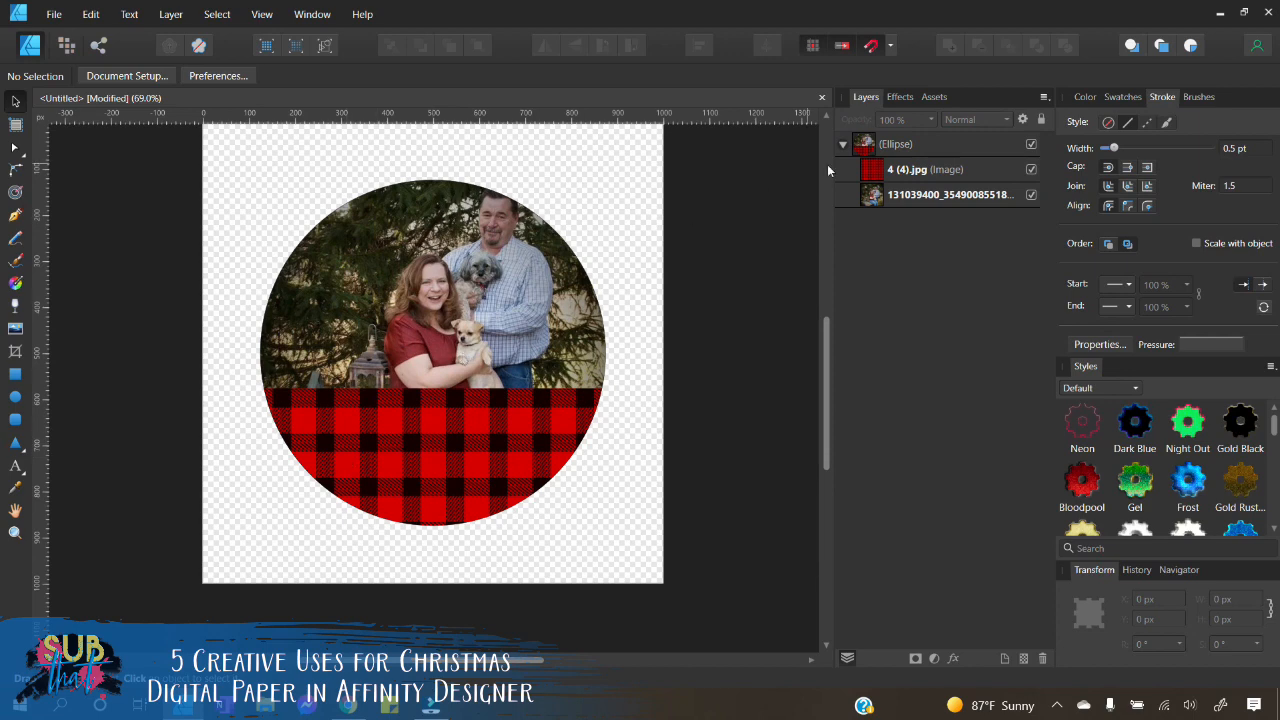
pyautogui.click(874, 176)
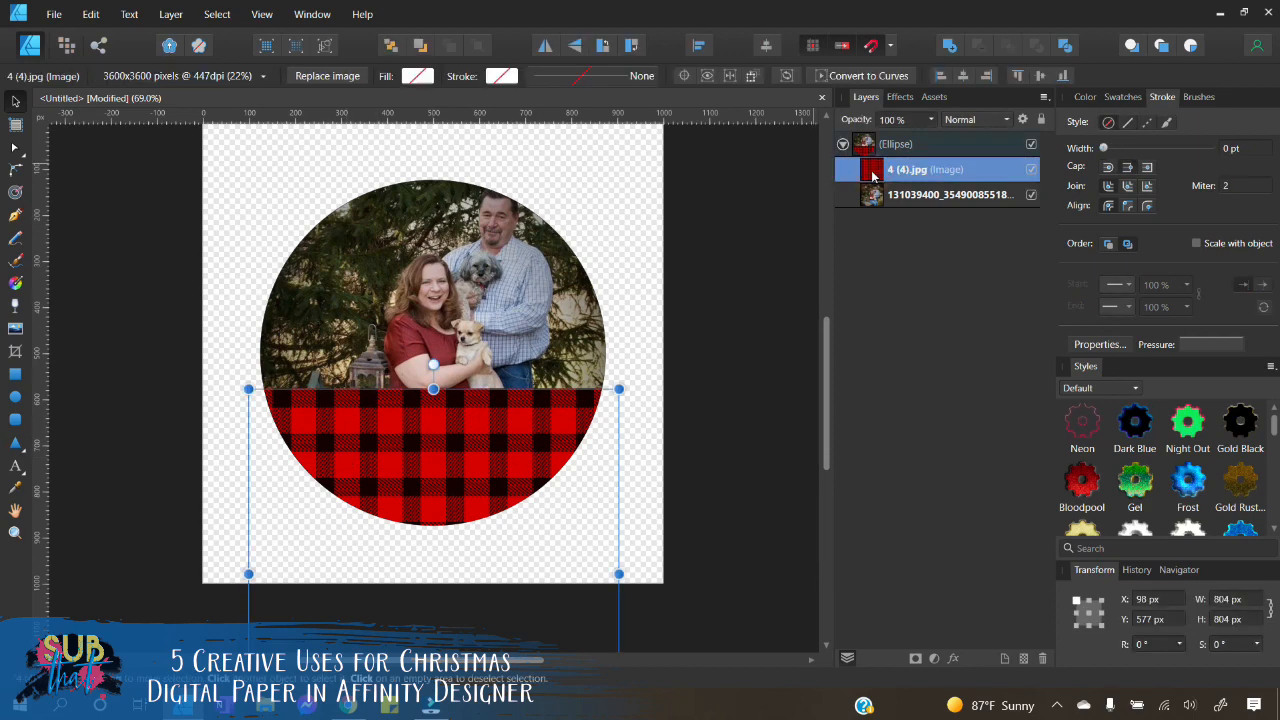
pyautogui.click(647, 333)
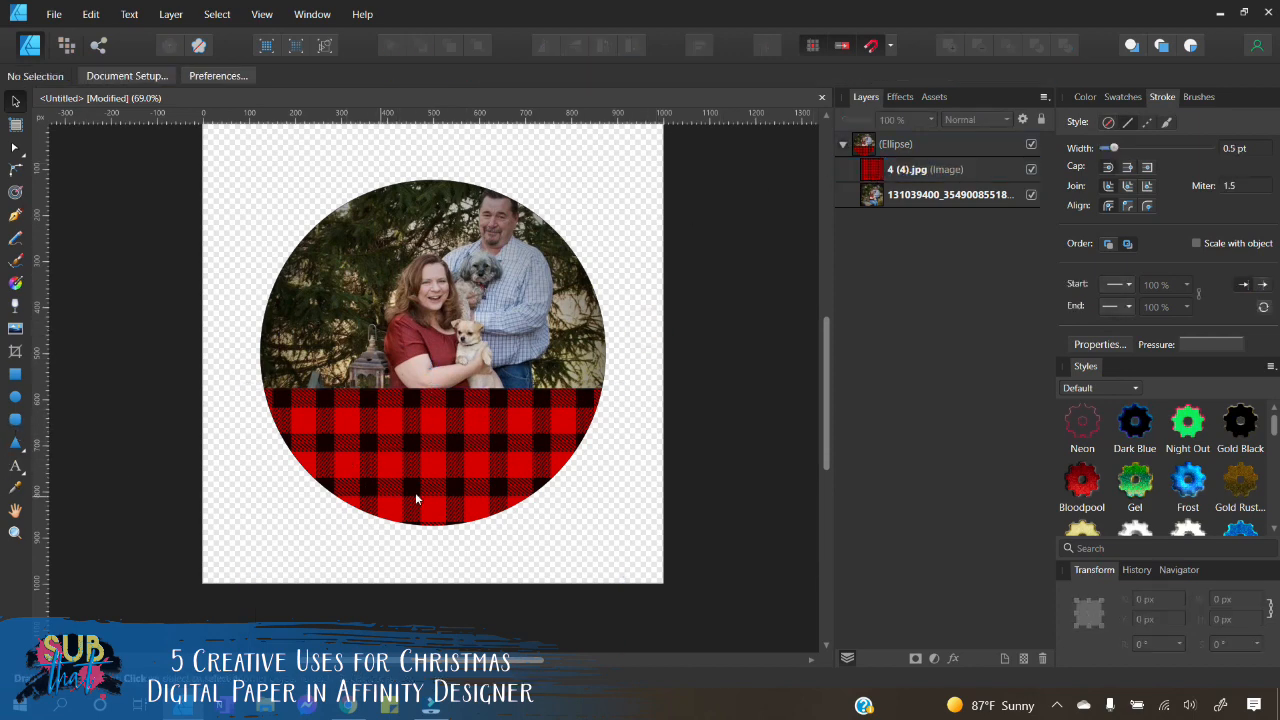
# Step: Add the artistic text "Merry Christmas" in Cintya Script, 32.1 pt, over the plaid area
pyautogui.click(17, 467)
pyautogui.moveTo(367, 454); pyautogui.dragTo(368, 465)
pyautogui.write('Merry Chri')
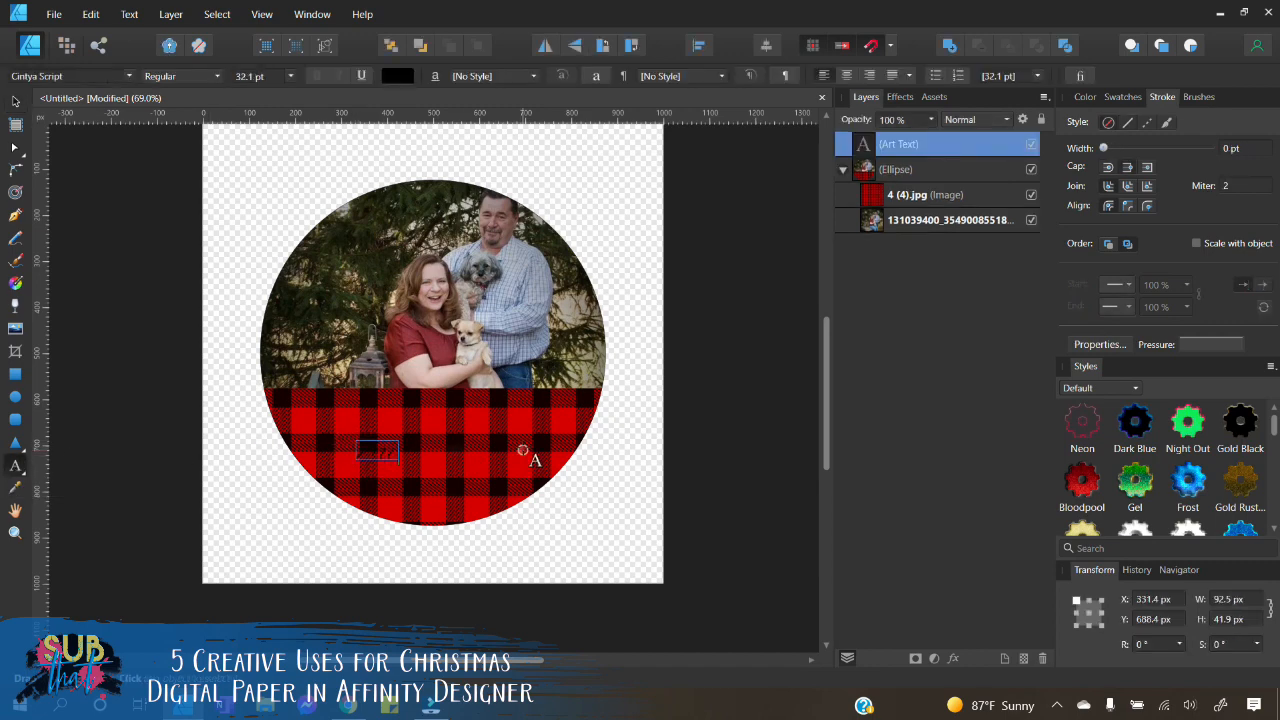
pyautogui.write('stmas')
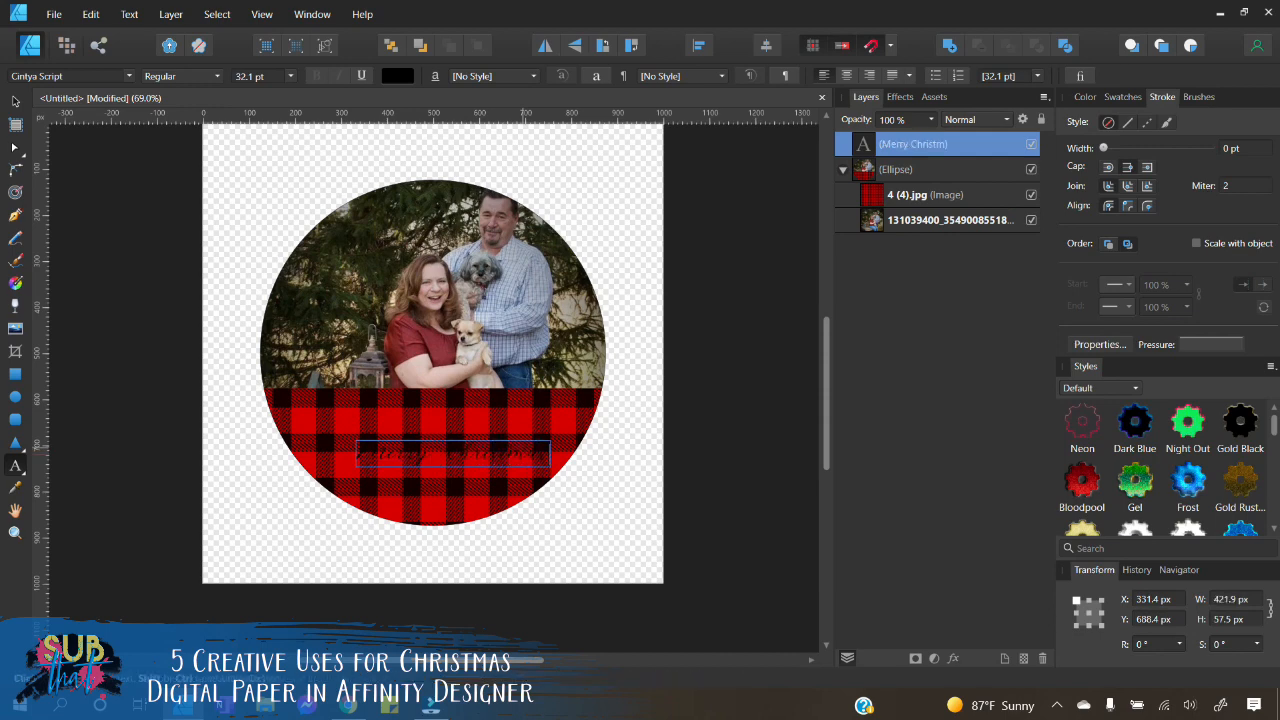
# Step: Give the Merry Christmas text a white fill and a 0.4 pt stroke
pyautogui.hotkey('ctrl', 'a')
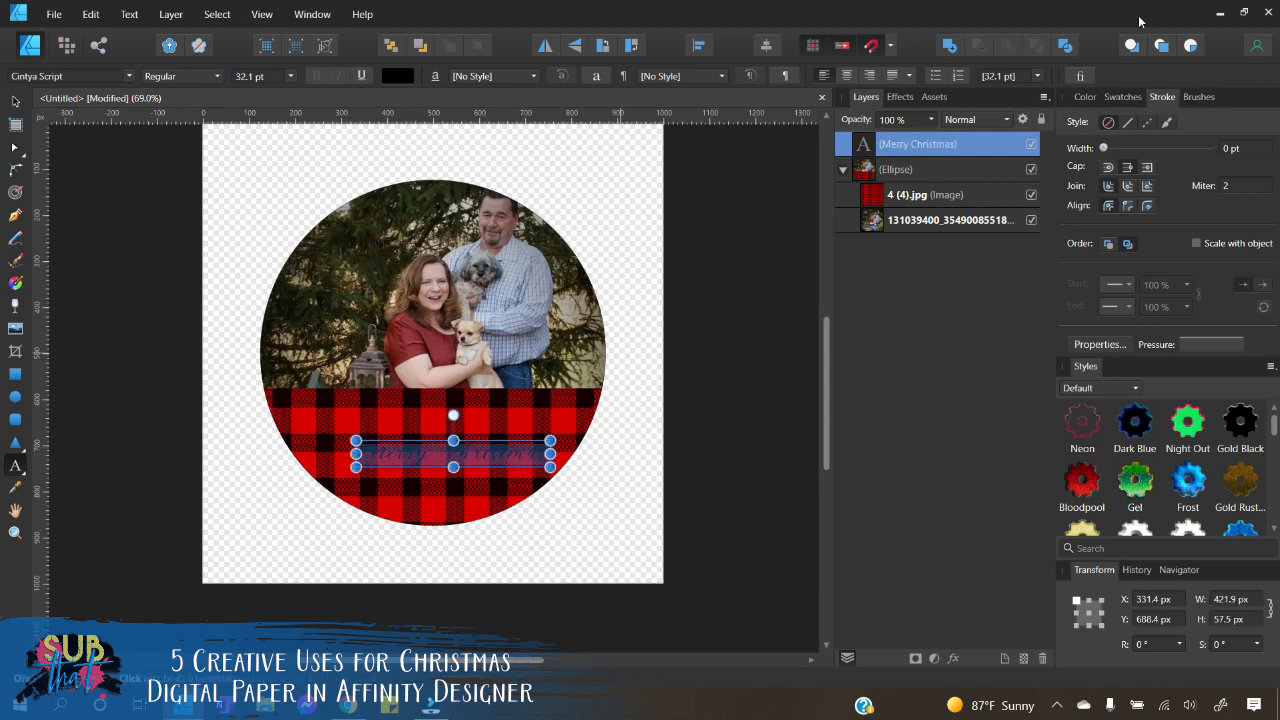
pyautogui.click(1085, 97)
pyautogui.click(1087, 146)
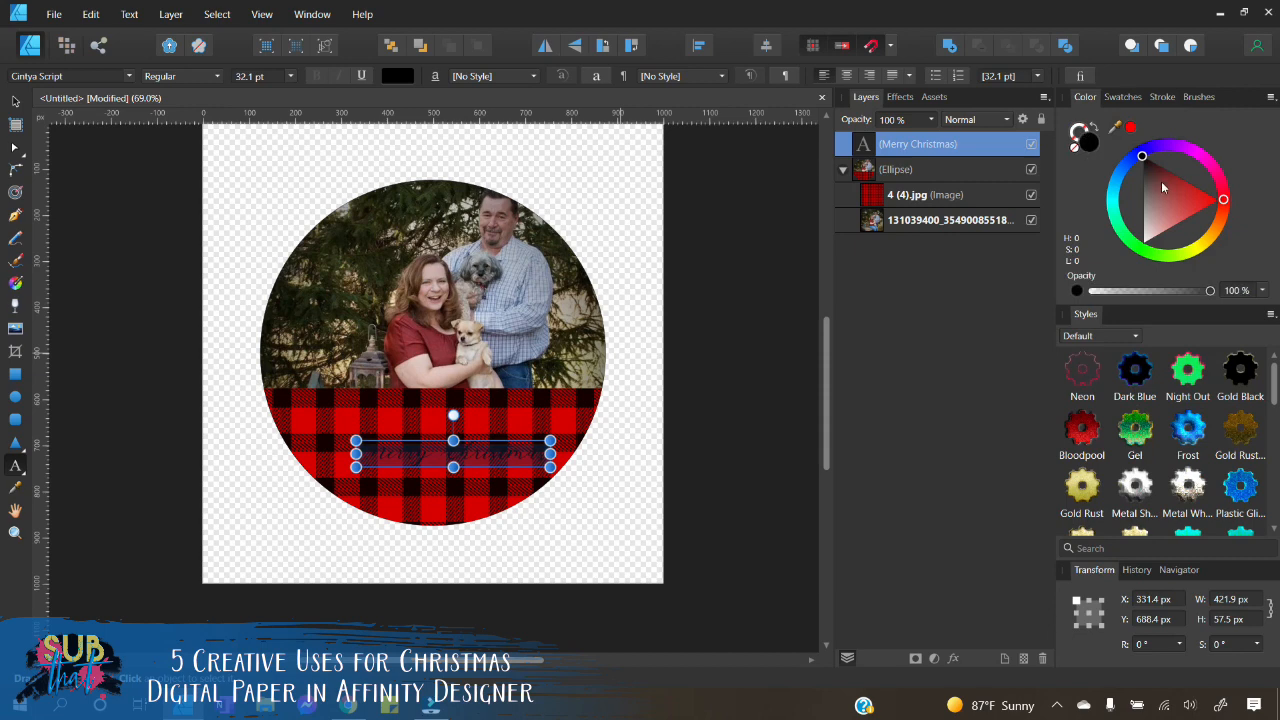
pyautogui.moveTo(1163, 208); pyautogui.dragTo(1099, 290)
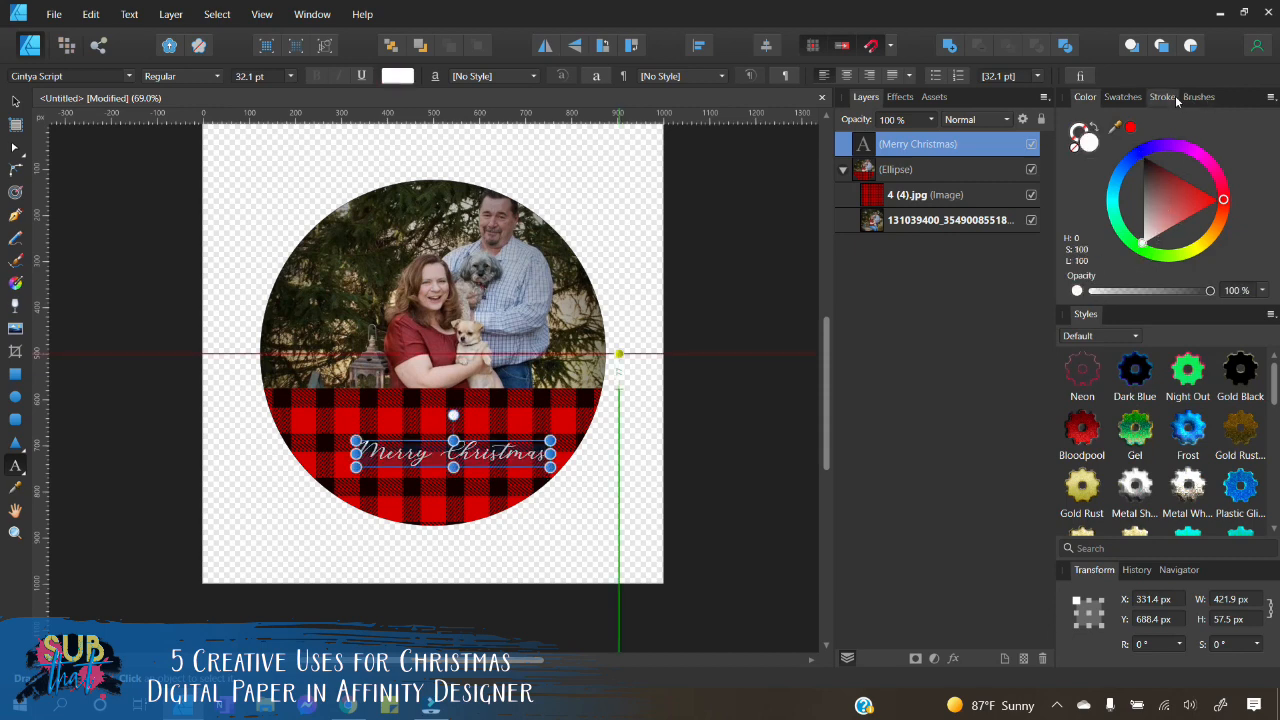
pyautogui.click(1163, 97)
pyautogui.moveTo(1103, 148); pyautogui.dragTo(1114, 150)
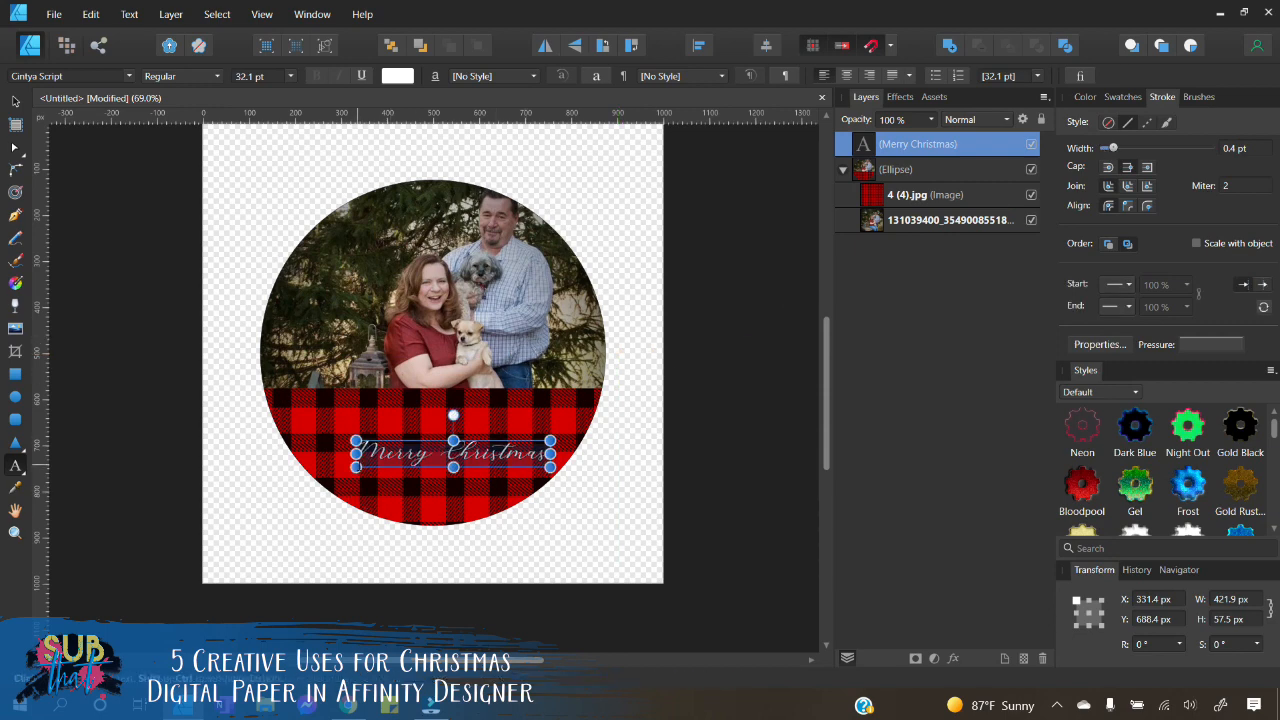
# Step: Enlarge the Merry Christmas text to about 585 by 80 px and move it to the top of the plaid, about X 208 px, Y 610 px
pyautogui.moveTo(356, 467); pyautogui.dragTo(282, 477)
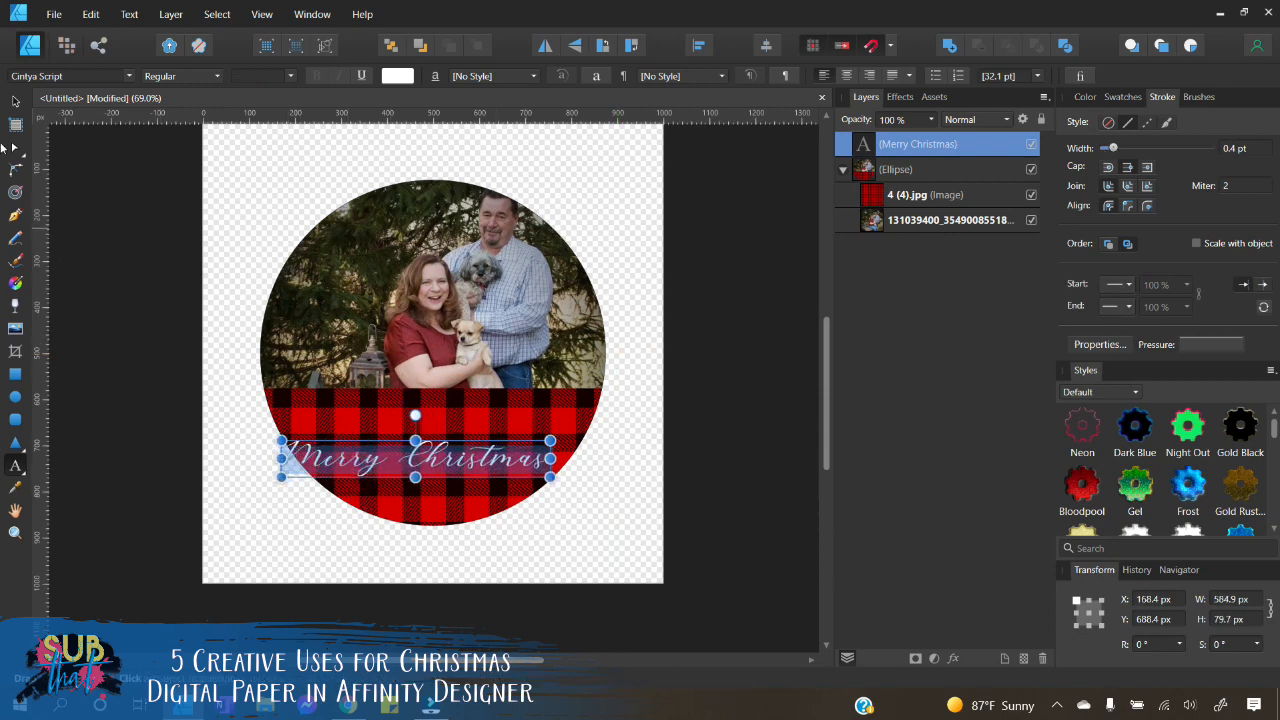
pyautogui.click(15, 102)
pyautogui.moveTo(474, 463); pyautogui.dragTo(492, 427)
pyautogui.click(696, 430)
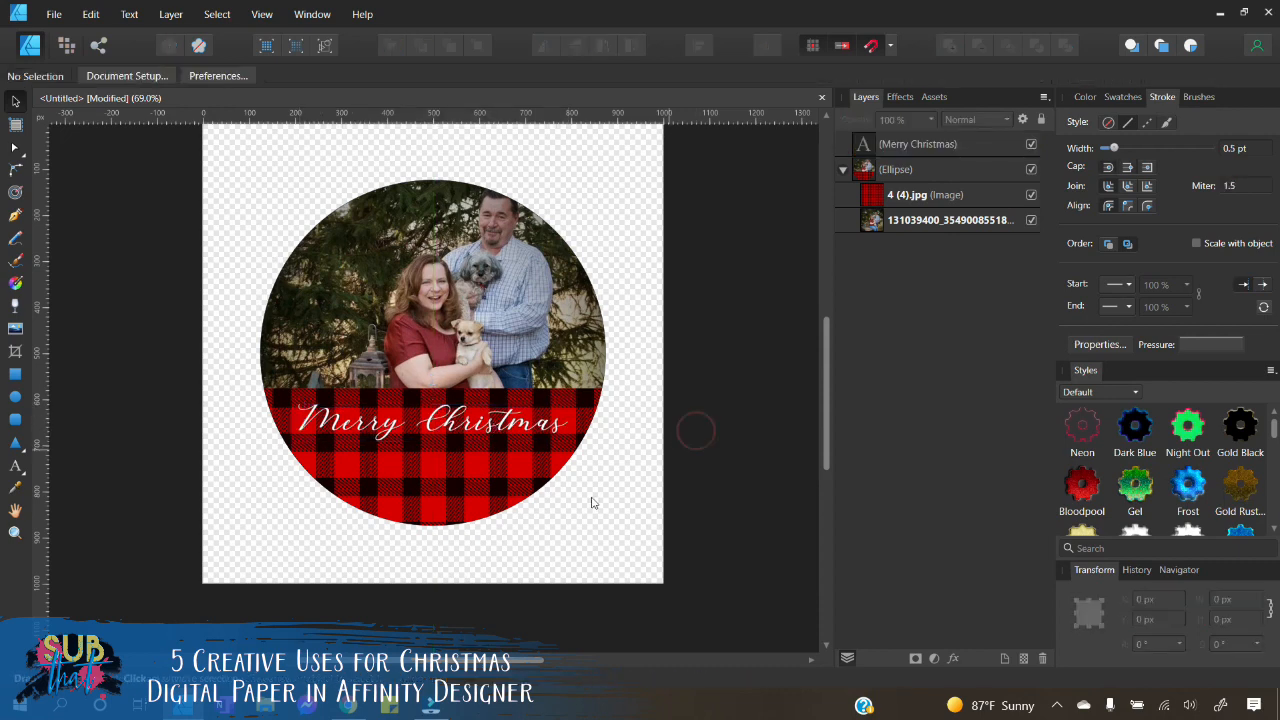
# Step: Widen the Merry Christmas text to about 613 px and shift it to about X 212 px, Y 619 px
pyautogui.click(478, 426)
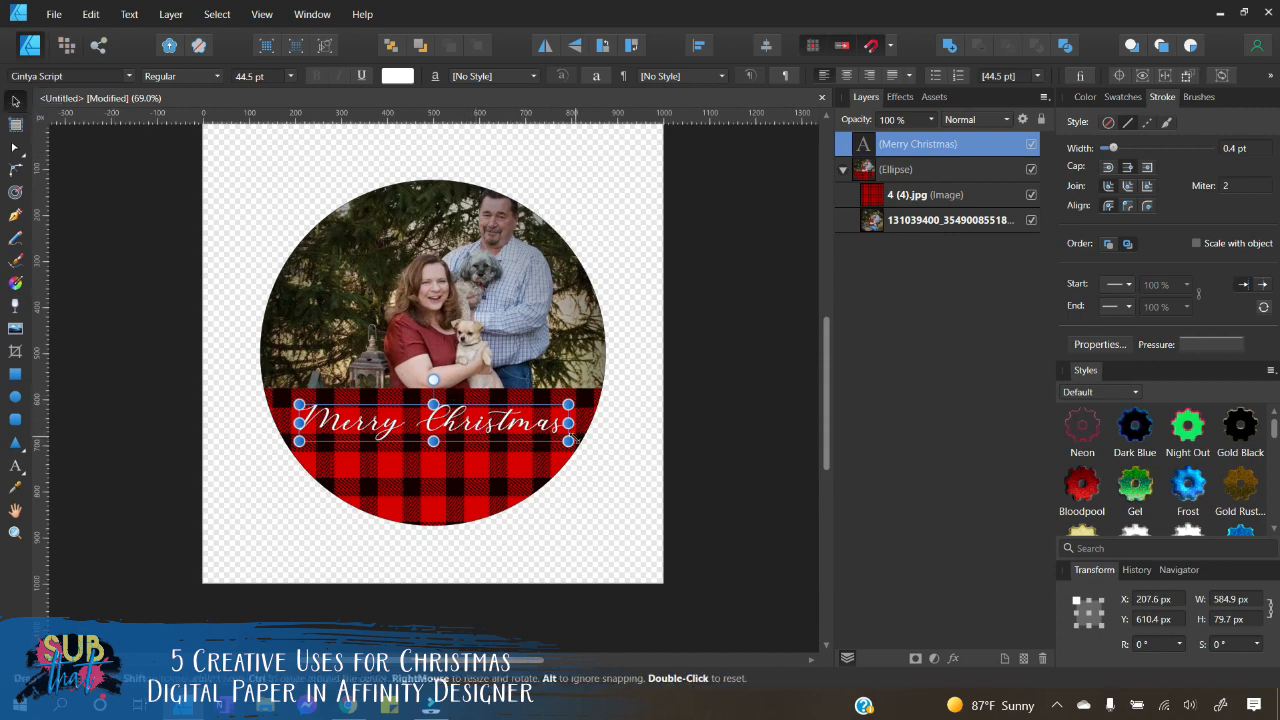
pyautogui.moveTo(569, 441); pyautogui.dragTo(582, 443)
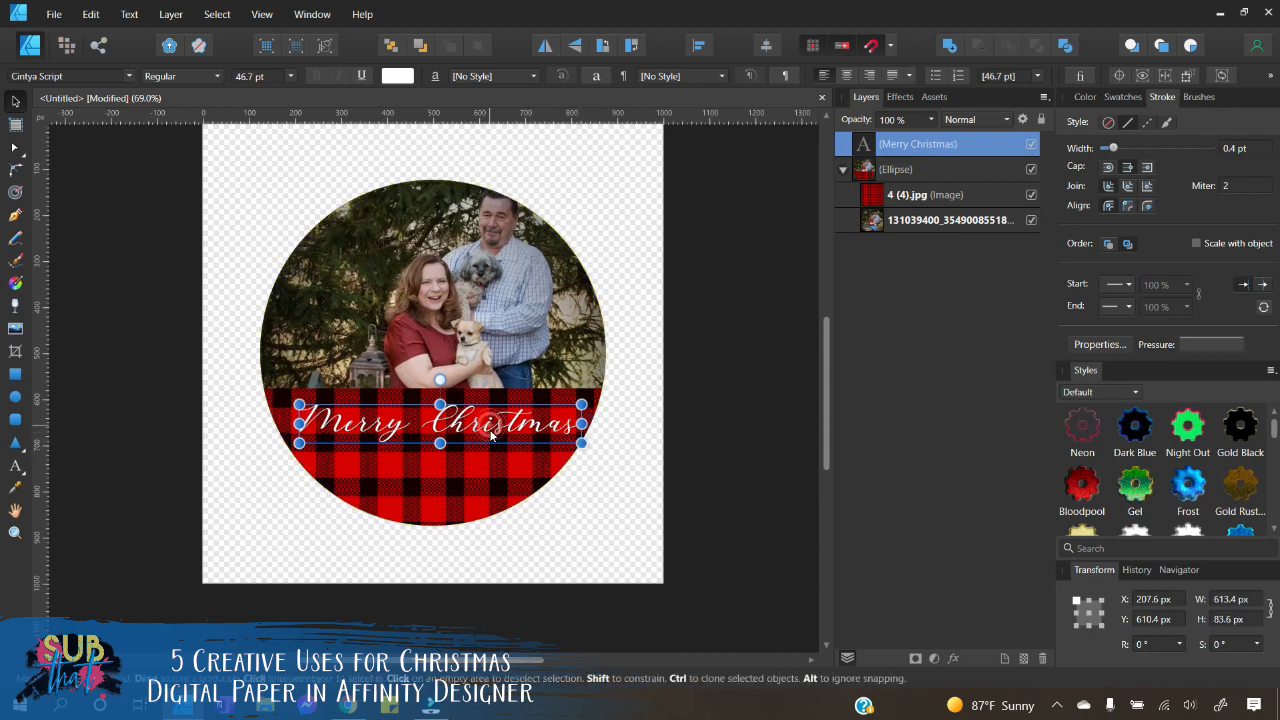
pyautogui.moveTo(491, 427); pyautogui.dragTo(480, 440)
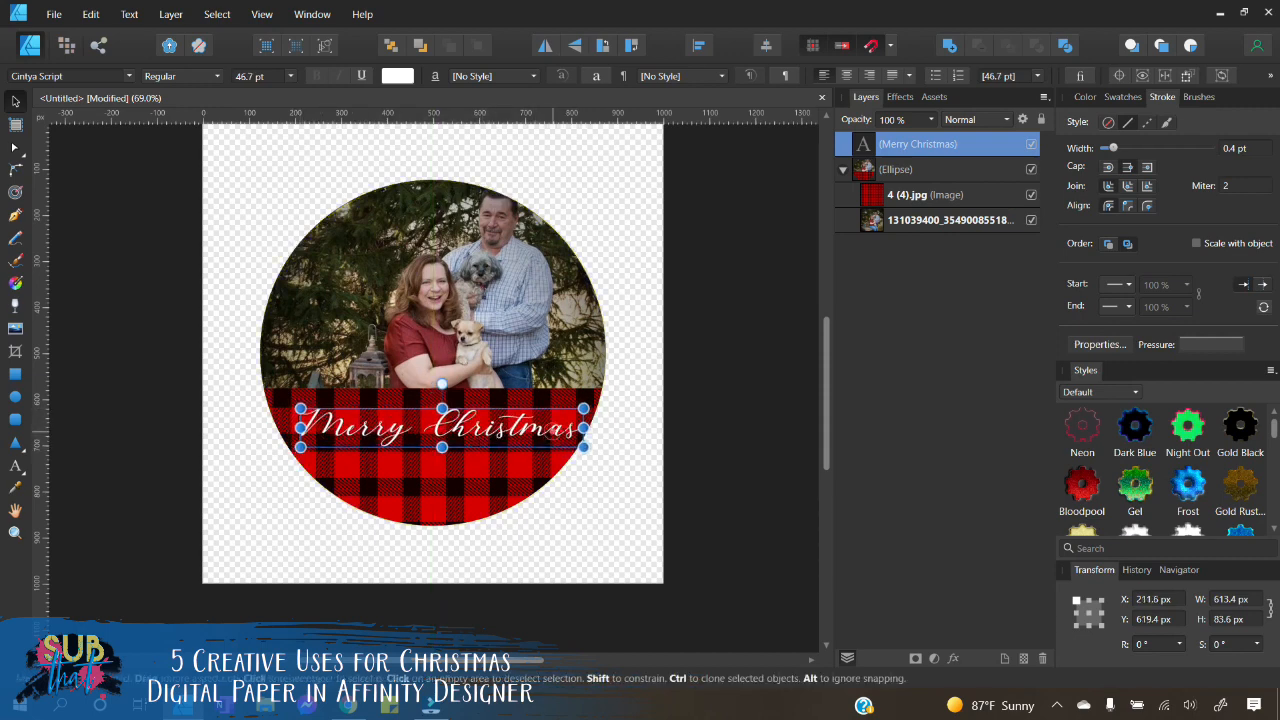
# Step: Replace the Merry Christmas text with "Let there be peace" on one line and "on Earth!" on a second line
pyautogui.press('t')
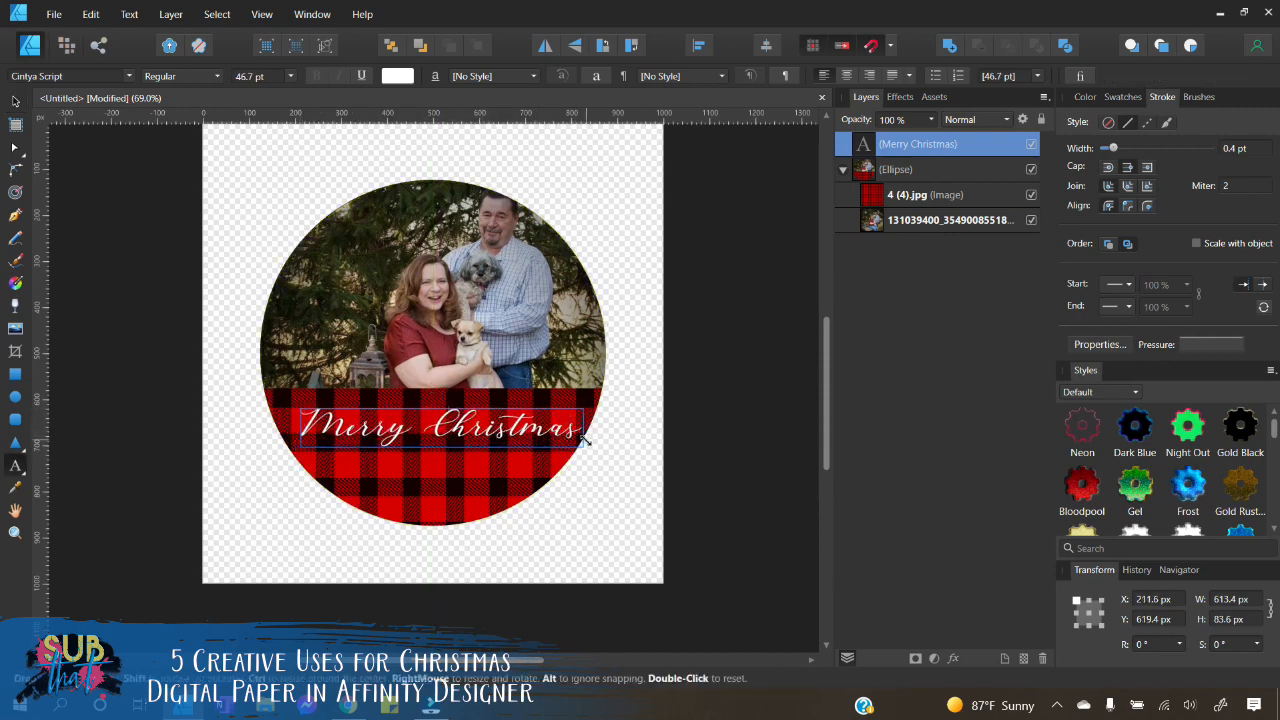
pyautogui.press('BackSpace')
pyautogui.press('BackSpace')
pyautogui.press('BackSpace')
pyautogui.press('BackSpace')
pyautogui.press('BackSpace')
pyautogui.press('BackSpace')
pyautogui.press('BackSpace')
pyautogui.press('BackSpace')
pyautogui.press('BackSpace')
pyautogui.press('BackSpace')
pyautogui.press('BackSpace')
pyautogui.press('BackSpace')
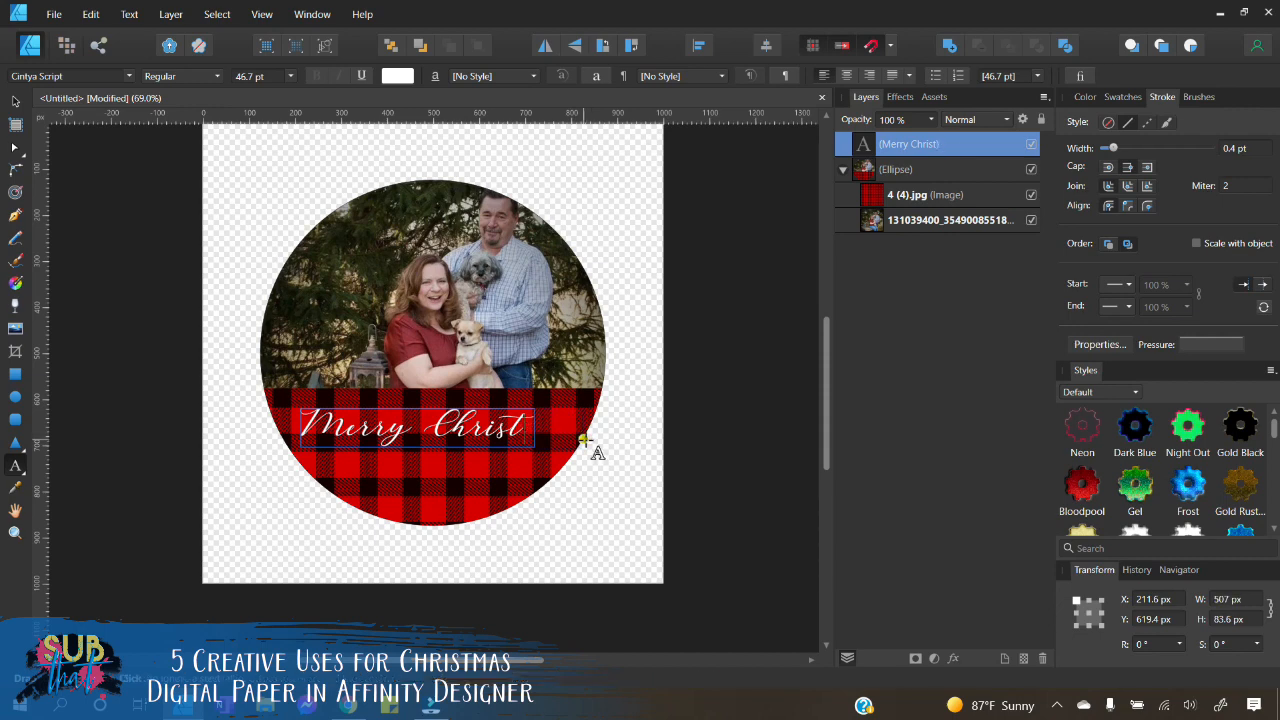
pyautogui.press('BackSpace')
pyautogui.press('BackSpace')
pyautogui.press('BackSpace')
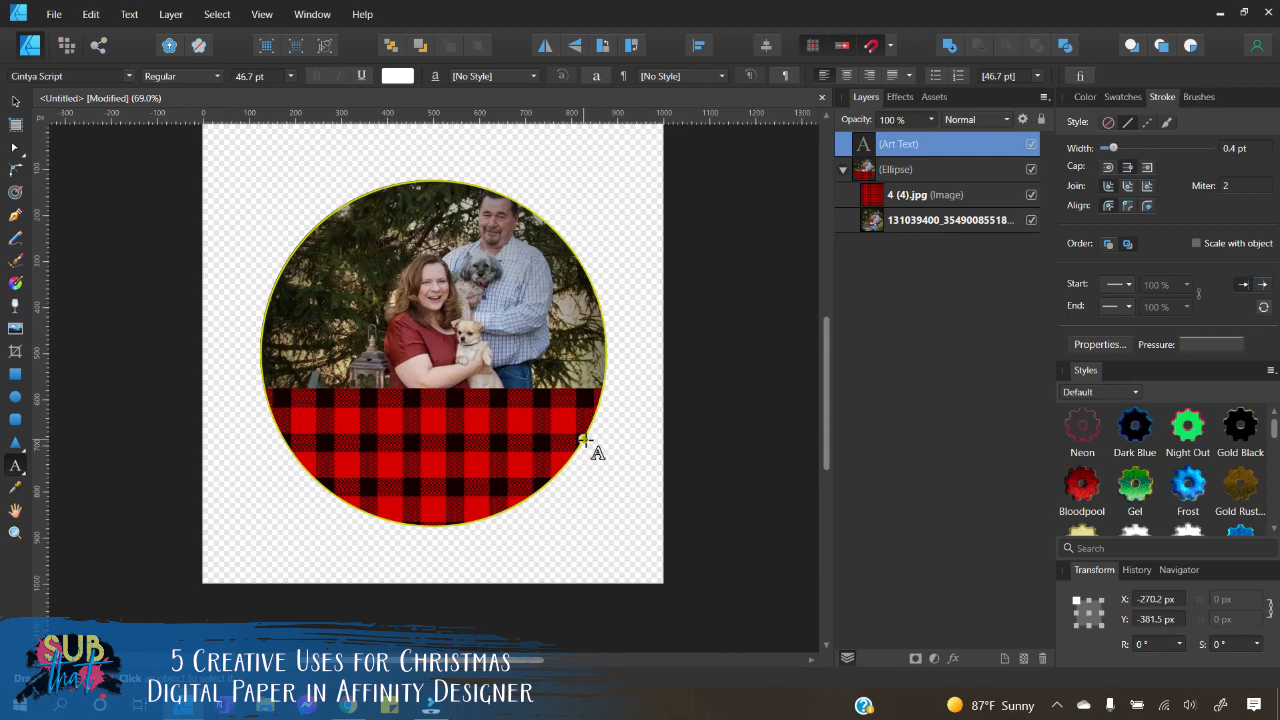
pyautogui.write('Let t')
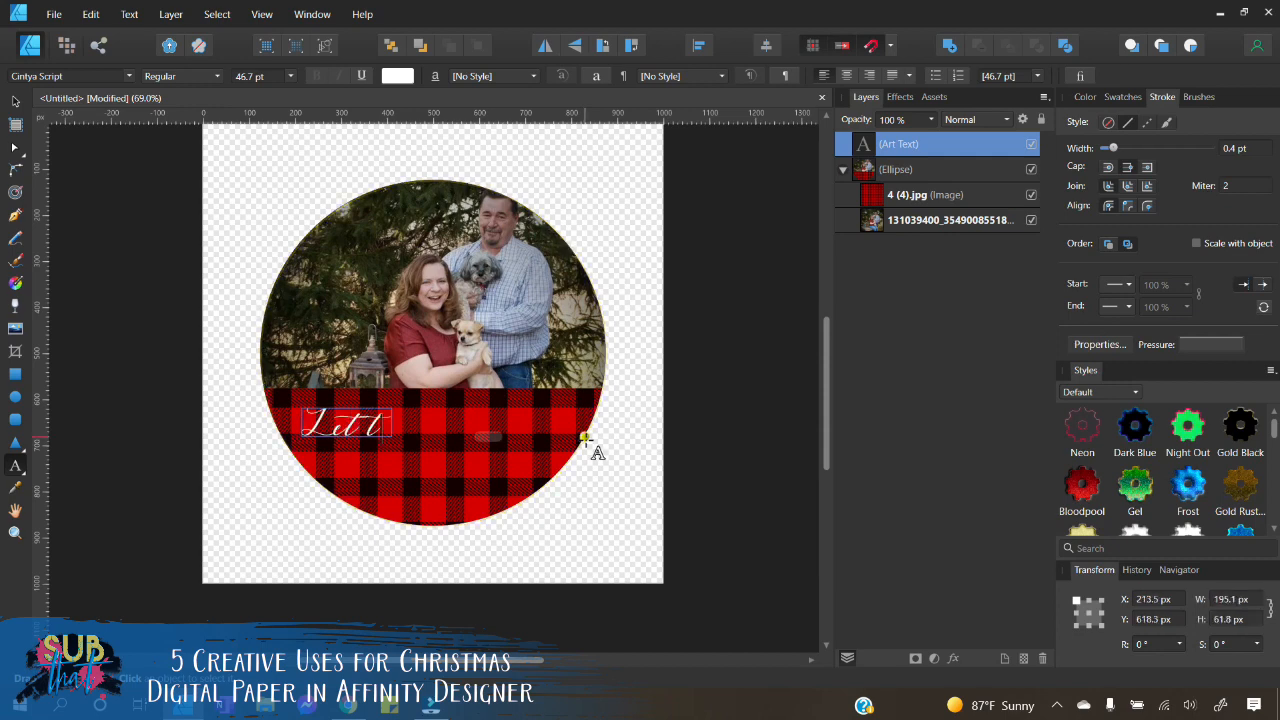
pyautogui.write('hre')
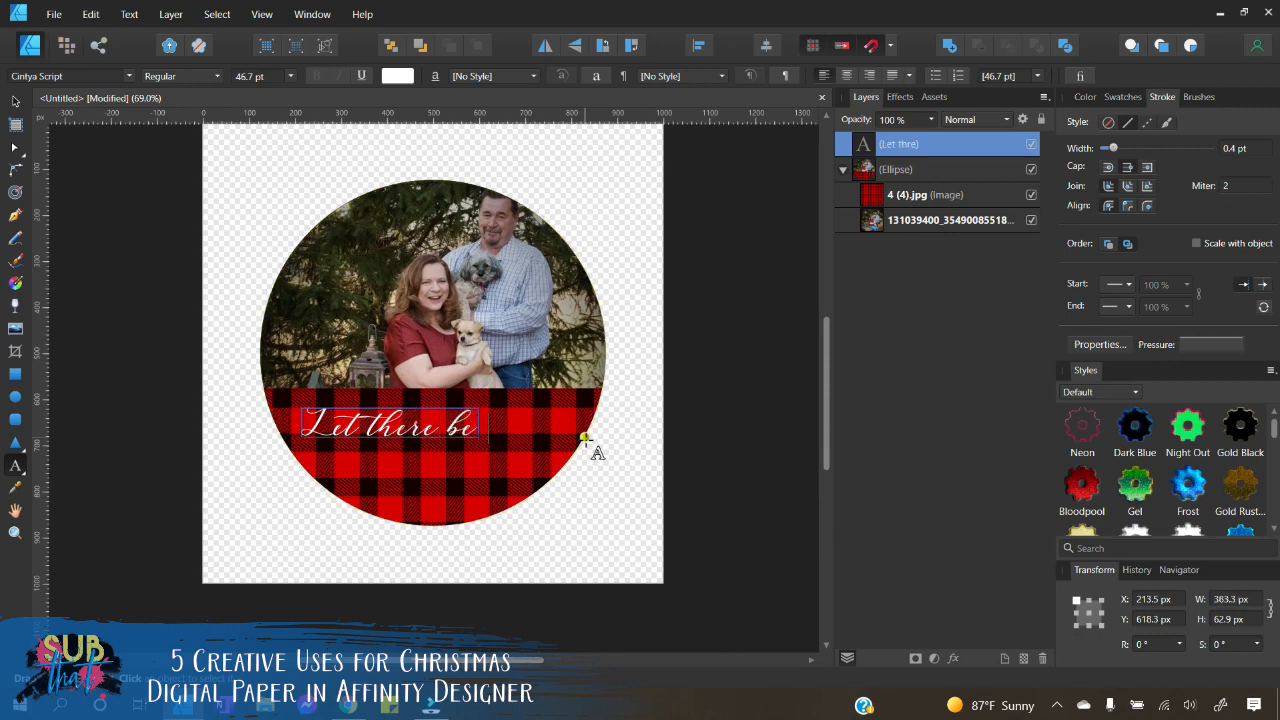
pyautogui.write('e be Pea')
pyautogui.press('BackSpace')
pyautogui.press('BackSpace')
pyautogui.press('BackSpace')
pyautogui.write('peace')
pyautogui.press('Return')
pyautogui.write('on ca')
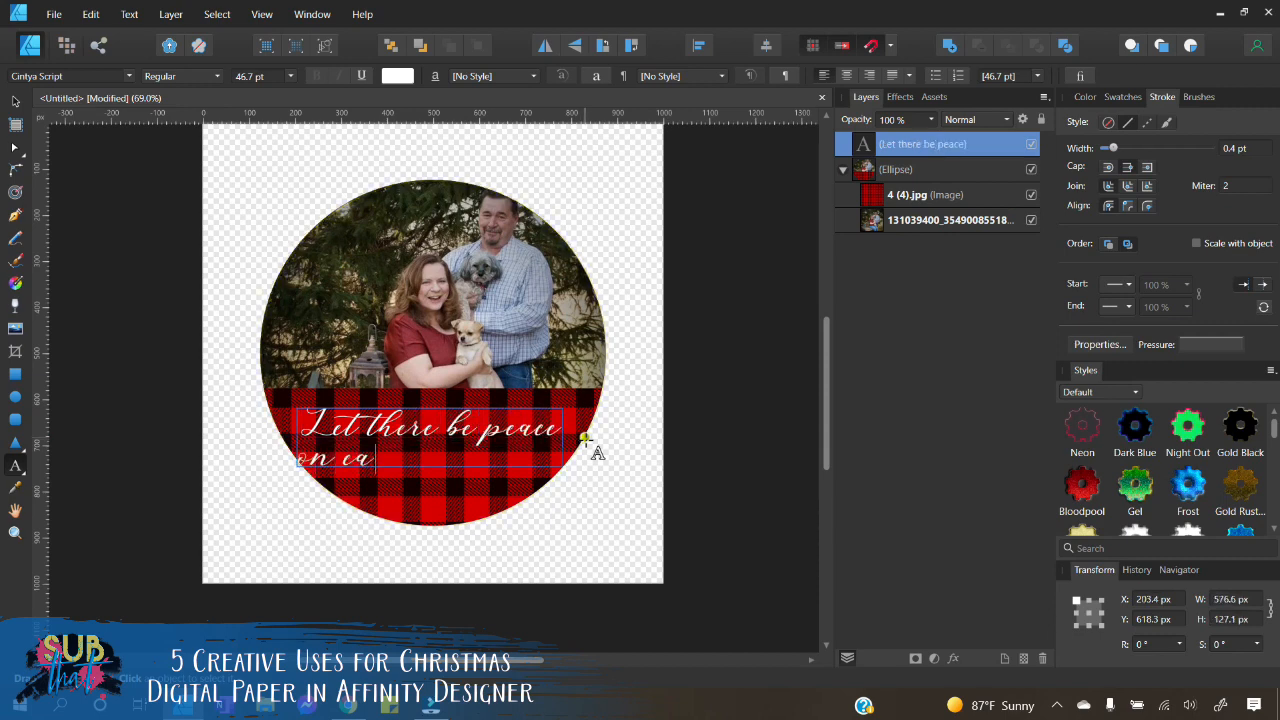
pyautogui.press('BackSpace')
pyautogui.press('BackSpace')
pyautogui.write('Earth')
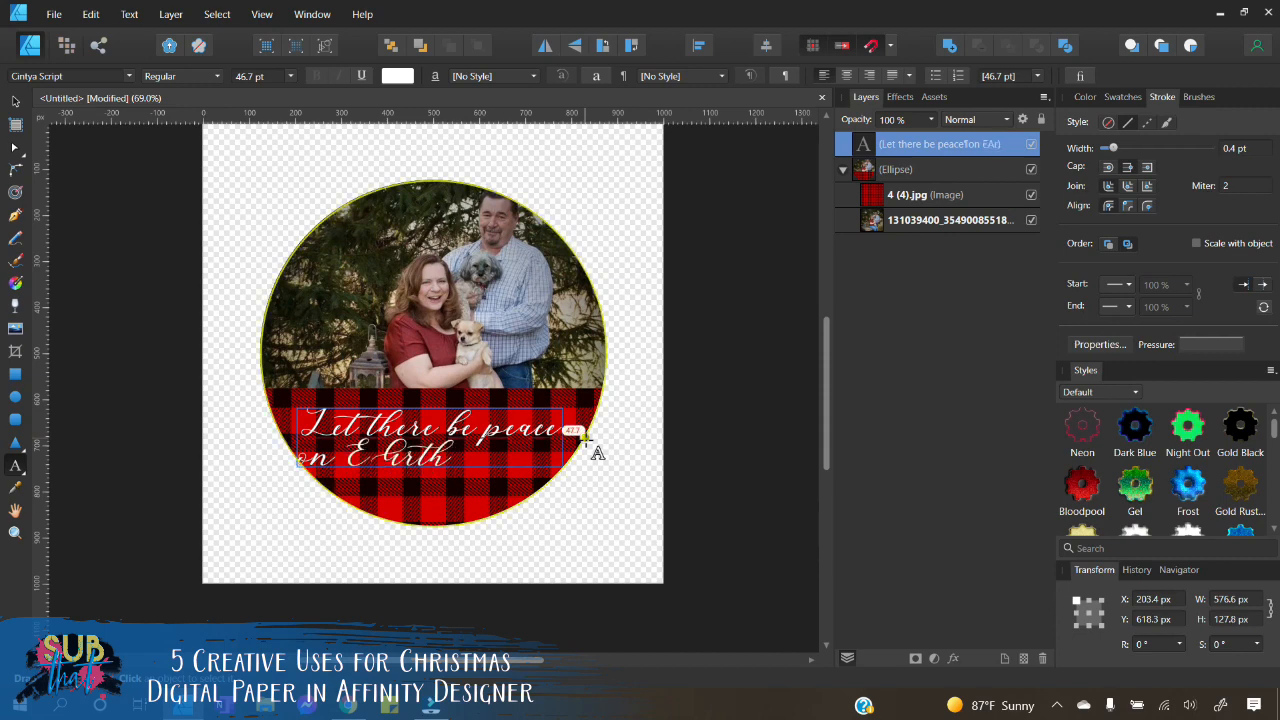
pyautogui.press('BackSpace')
pyautogui.press('BackSpace')
pyautogui.press('BackSpace')
pyautogui.press('BackSpace')
pyautogui.write('a')
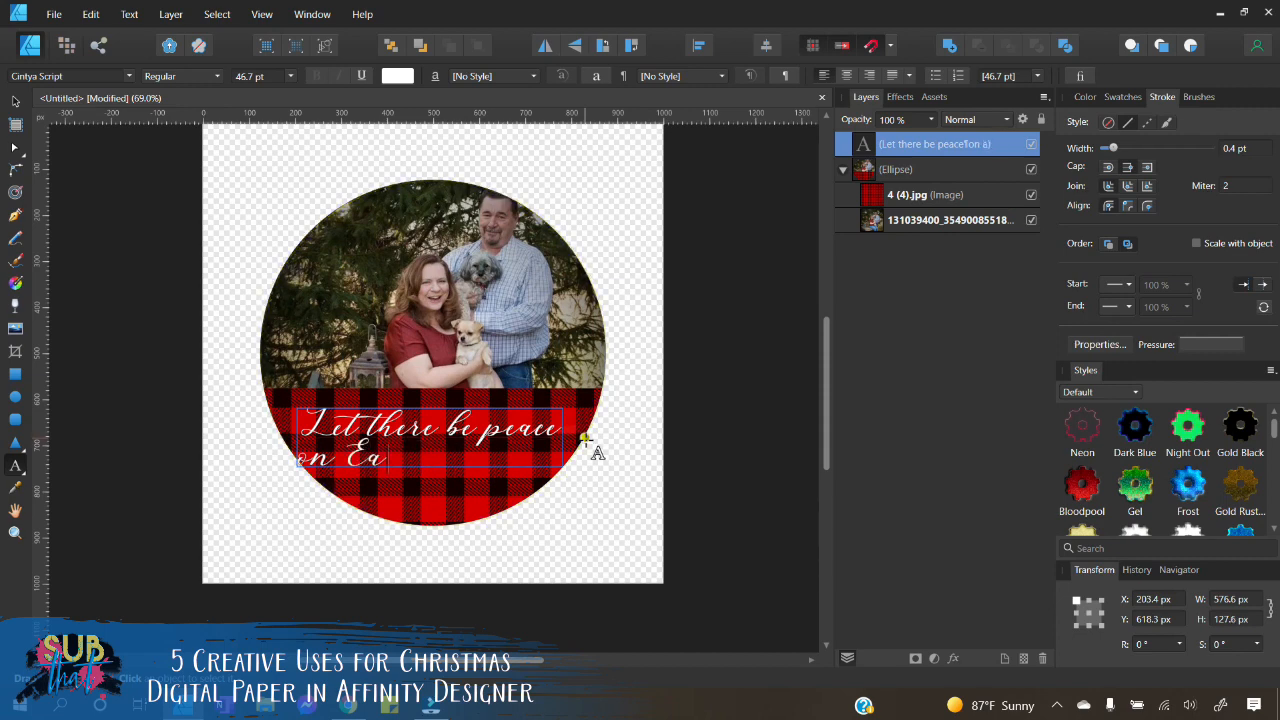
pyautogui.write('rth!')
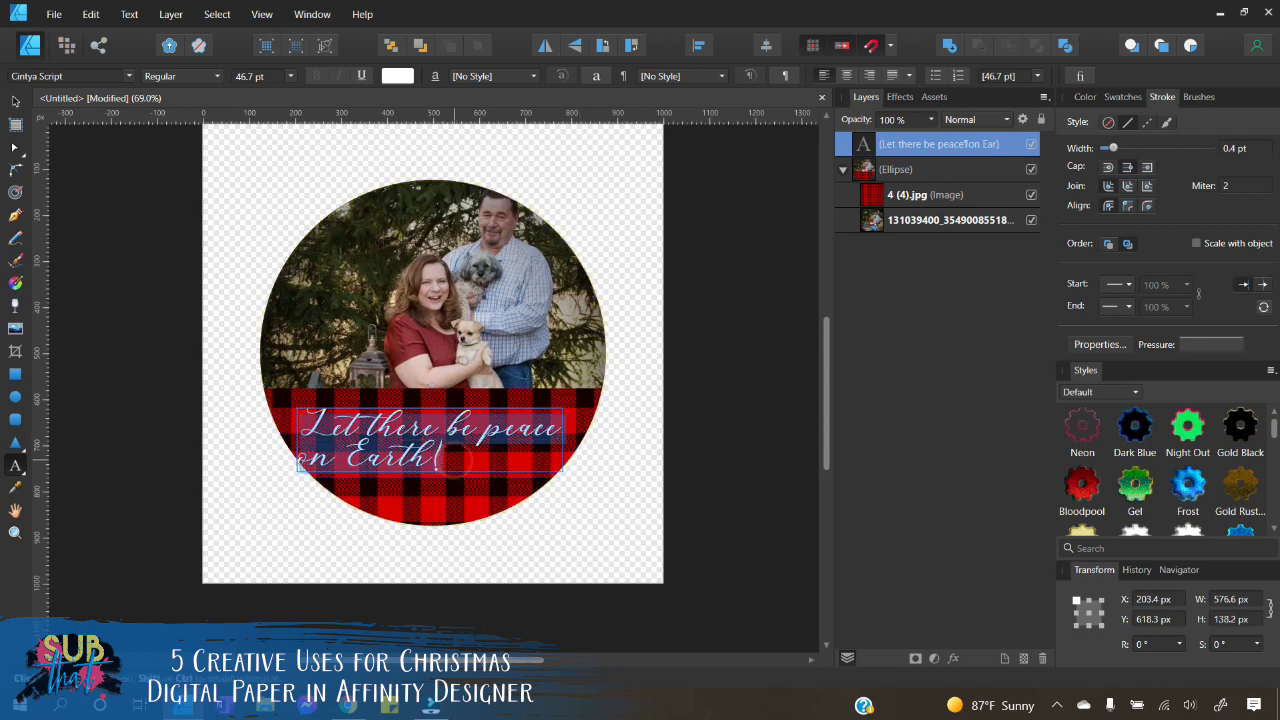
# Step: Replace the whole greeting with "Joy to the" on the first line and "World" on the second
pyautogui.hotkey('ctrl', 'a')
pyautogui.write('Joy to')
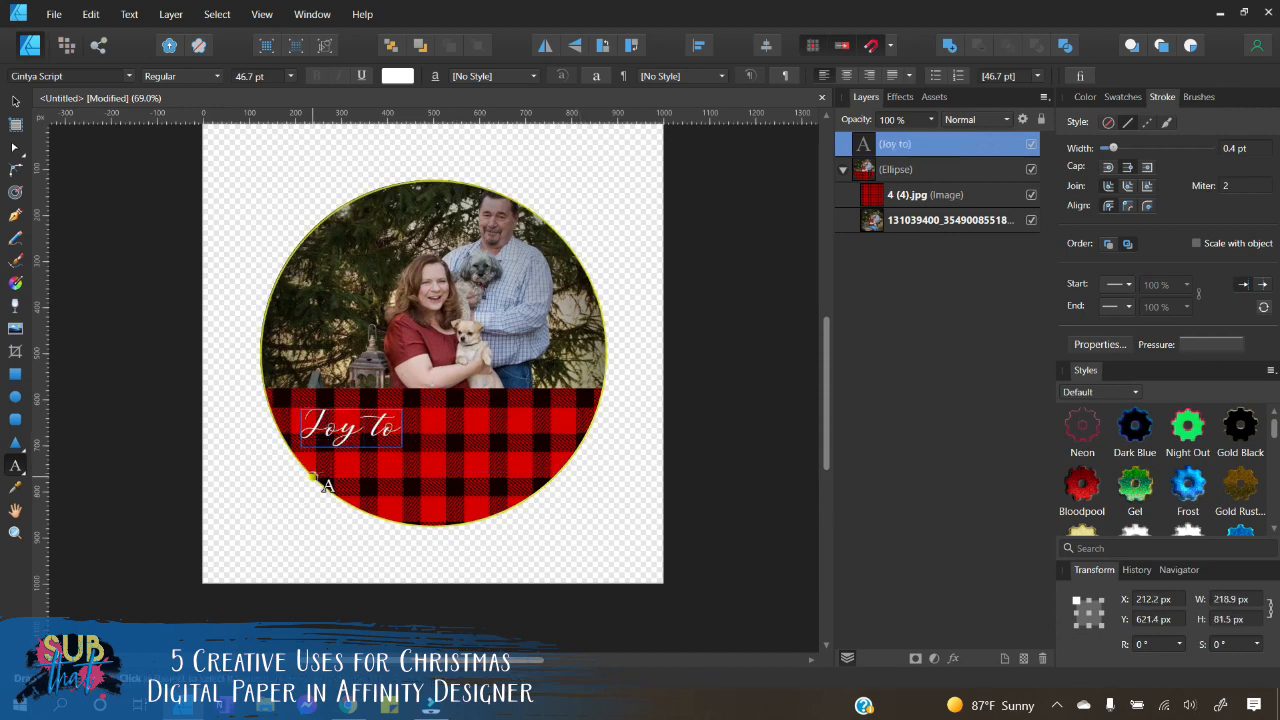
pyautogui.write(' the')
pyautogui.press('Return')
pyautogui.write('World')
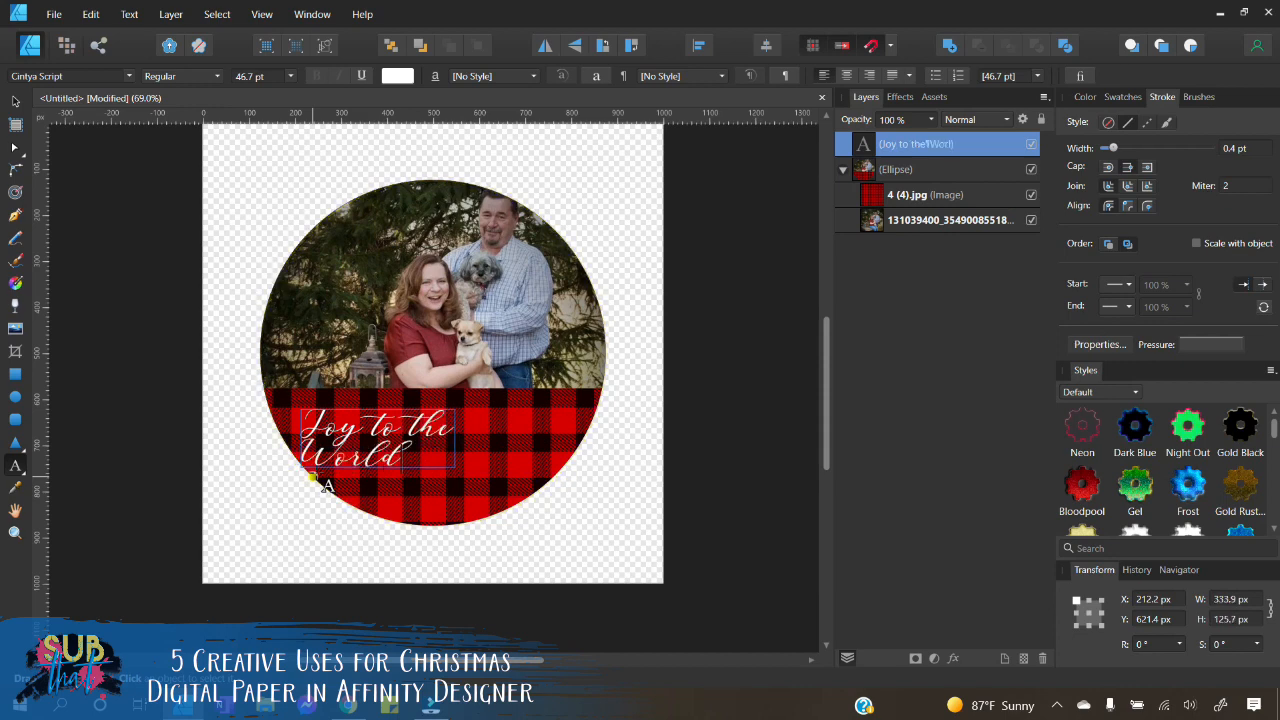
pyautogui.press('Escape')
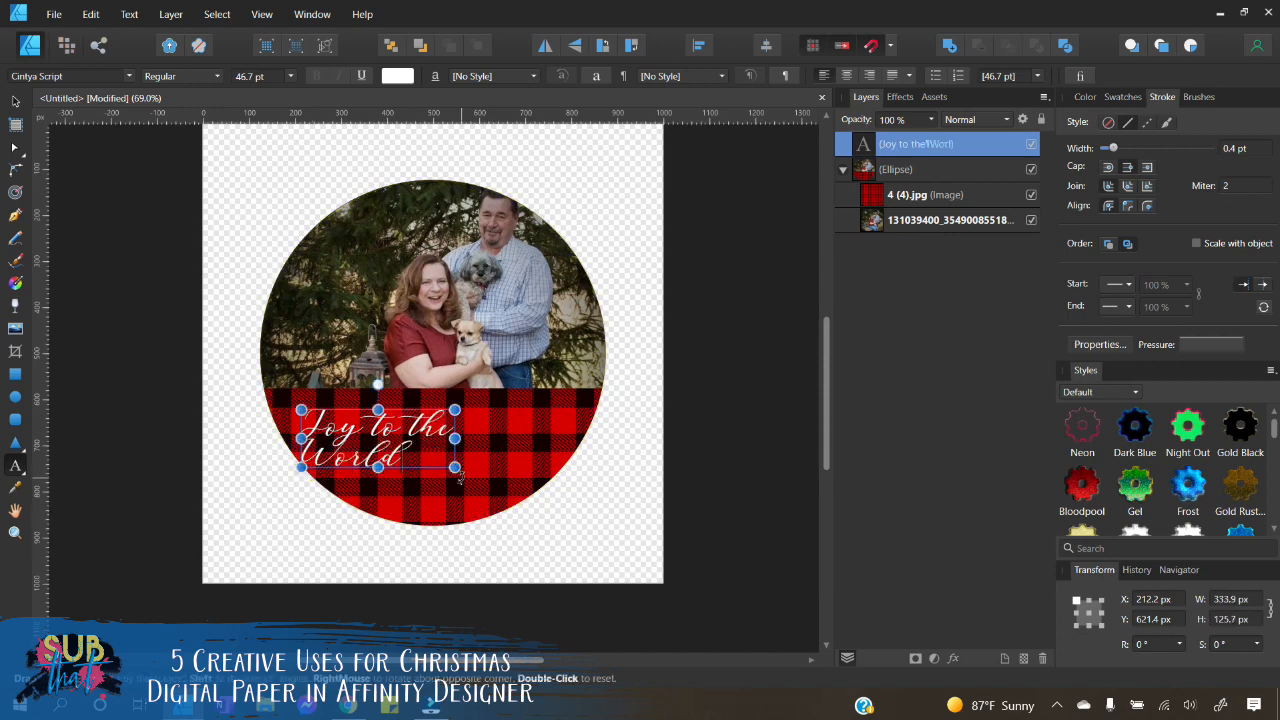
# Step: Enlarge the Joy to the World text to about 493 by 186 px and move it to about X 254 px, Y 602 px
pyautogui.moveTo(456, 470); pyautogui.dragTo(519, 510)
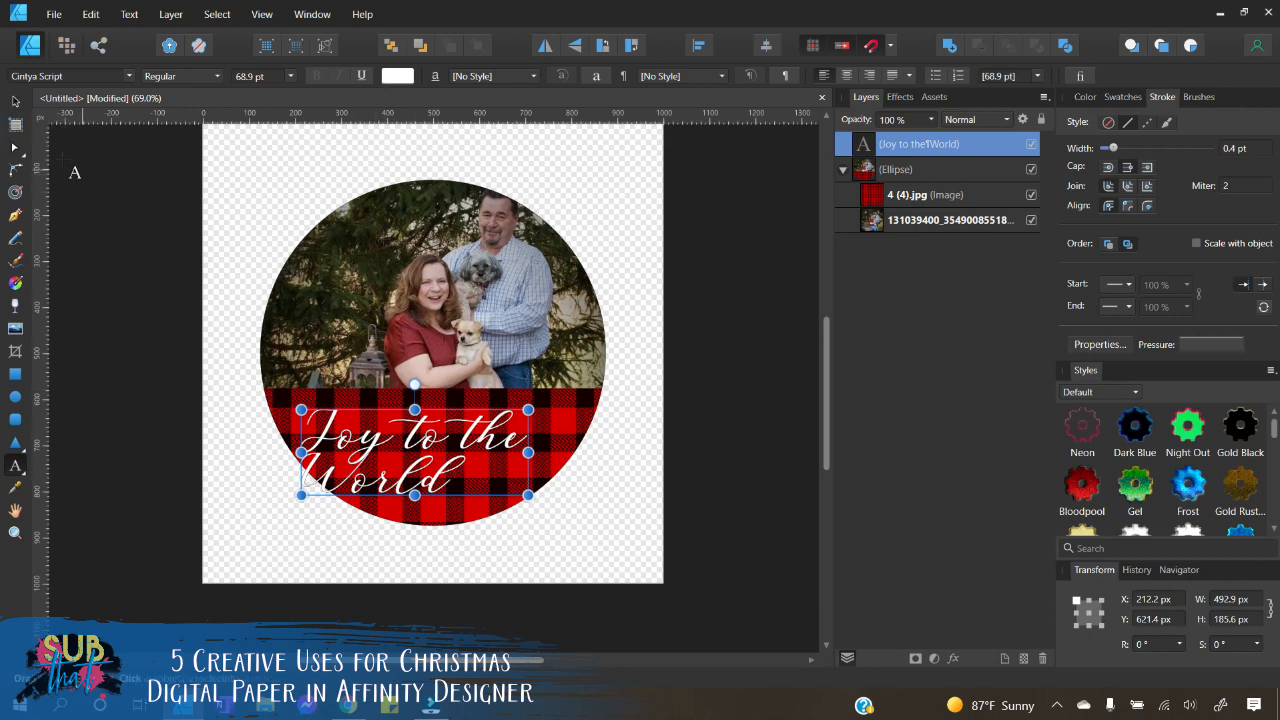
pyautogui.press('v')
pyautogui.moveTo(434, 477); pyautogui.dragTo(452, 467)
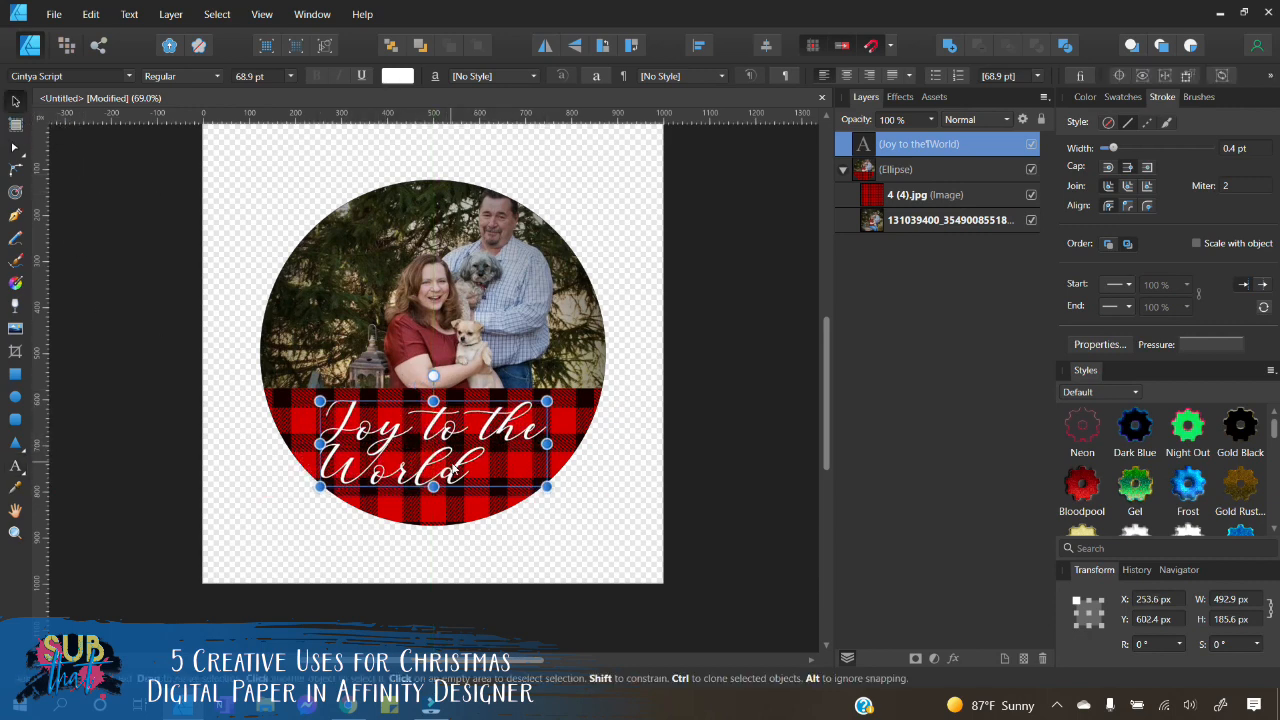
# Step: Center-align the two lines of the Joy to the World text and lower it on the plaid to about Y 621 px
pyautogui.press('t')
pyautogui.hotkey('ctrl', 'a')
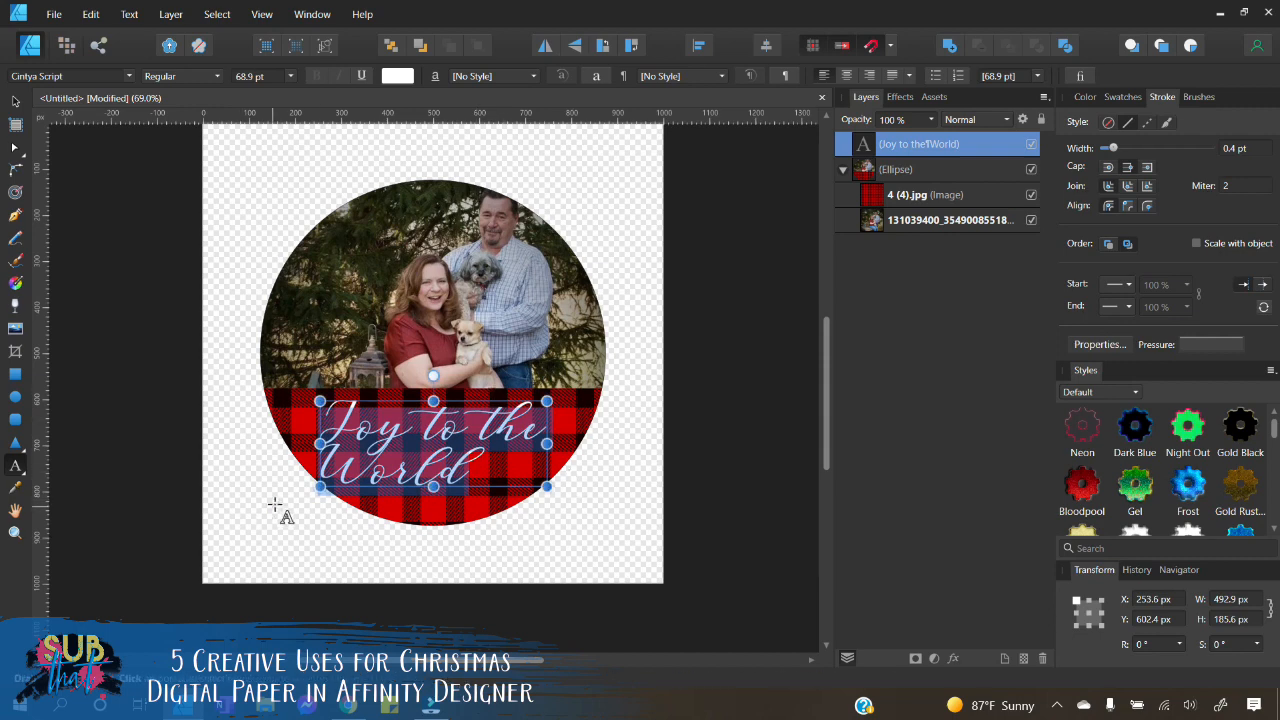
pyautogui.click(847, 76)
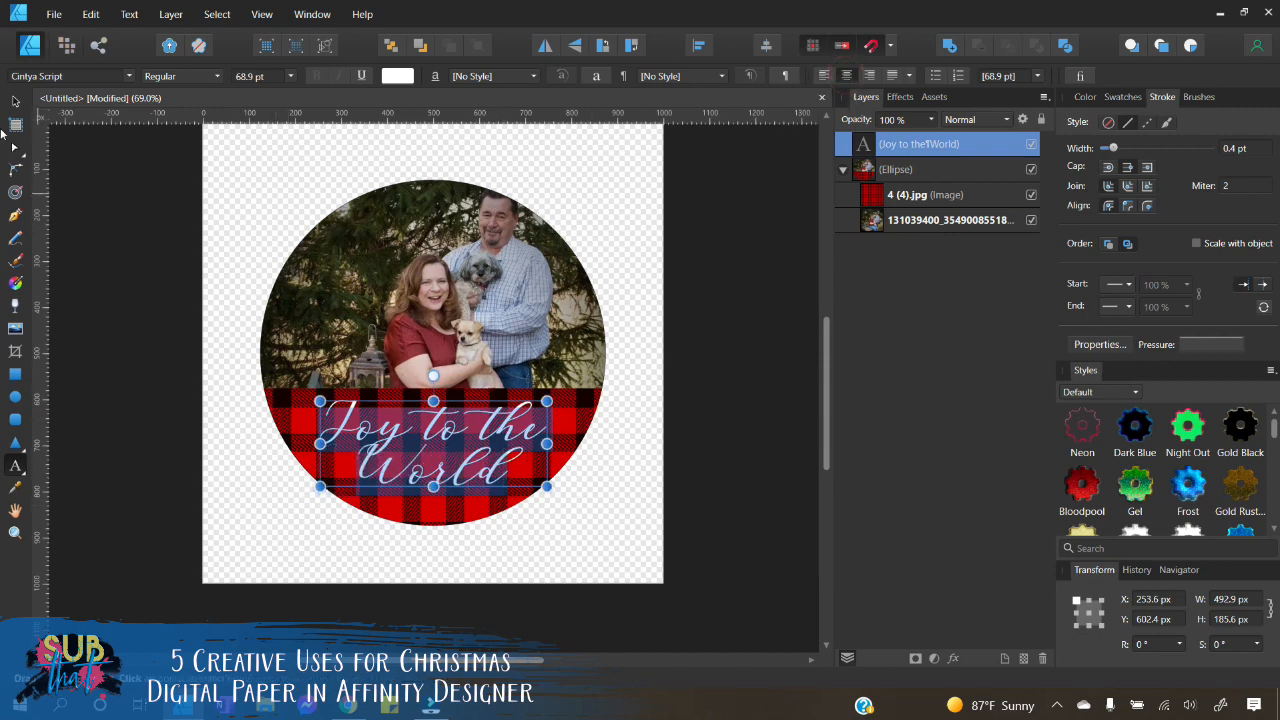
pyautogui.click(16, 101)
pyautogui.click(571, 545)
pyautogui.click(465, 458)
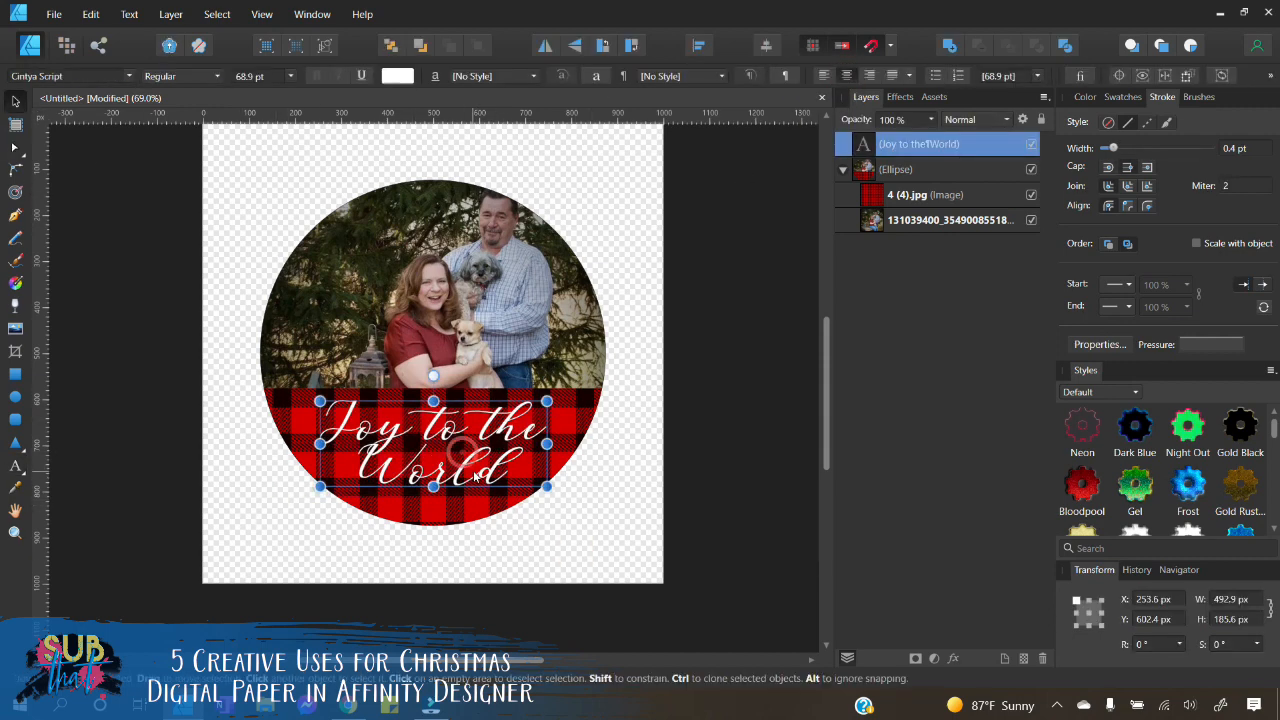
pyautogui.moveTo(476, 478); pyautogui.dragTo(477, 487)
pyautogui.click(555, 550)
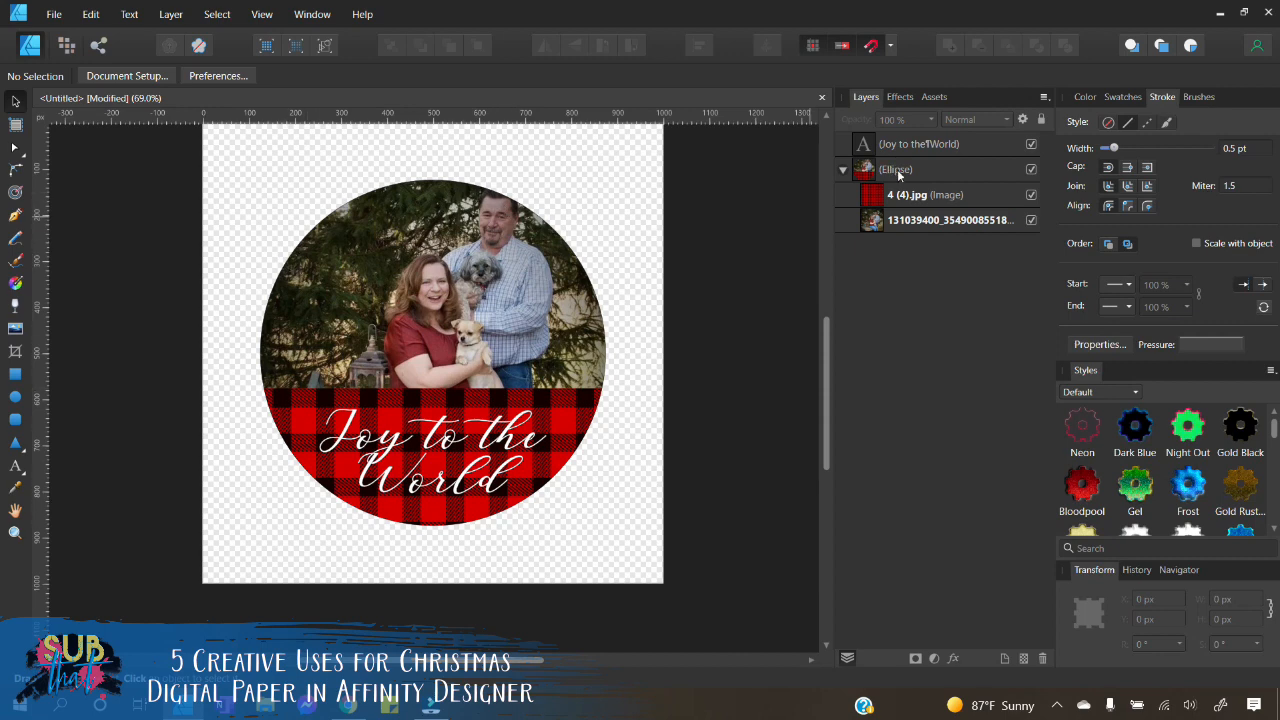
# Step: Delete the plaid paper image 4 (4).jpg from the ellipse and the Joy to the World text
pyautogui.click(913, 197)
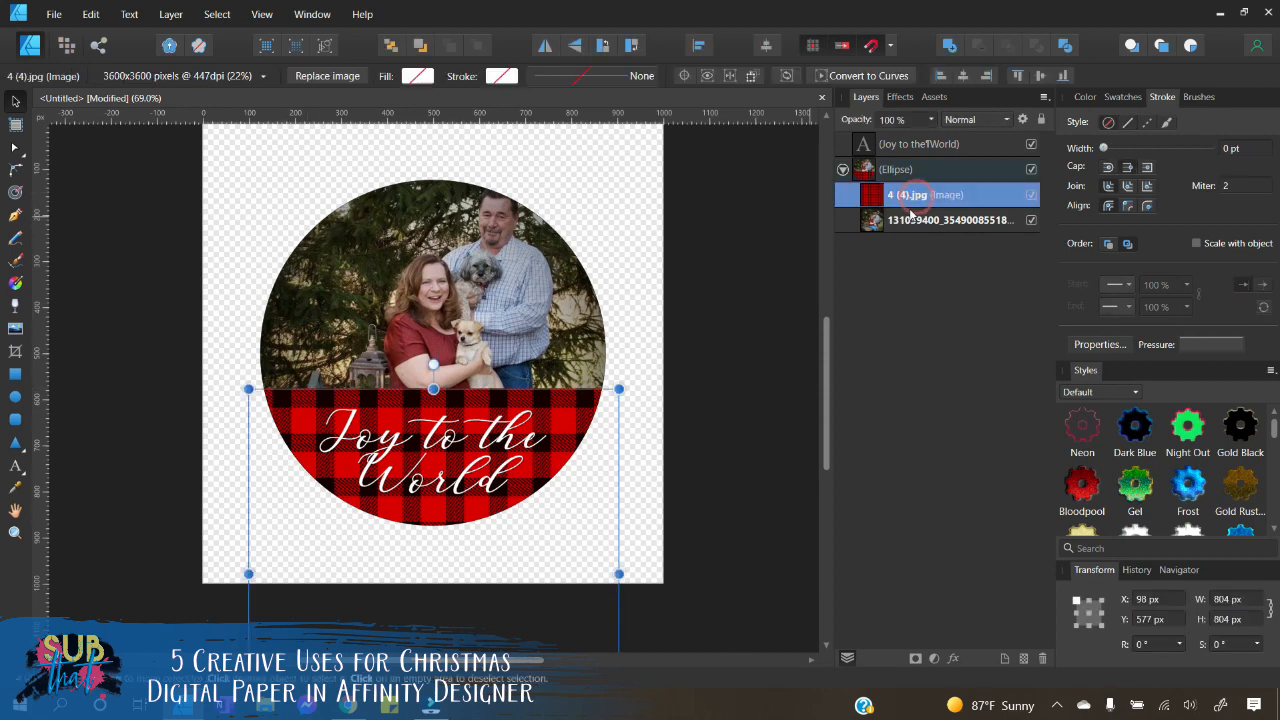
pyautogui.click(1042, 658)
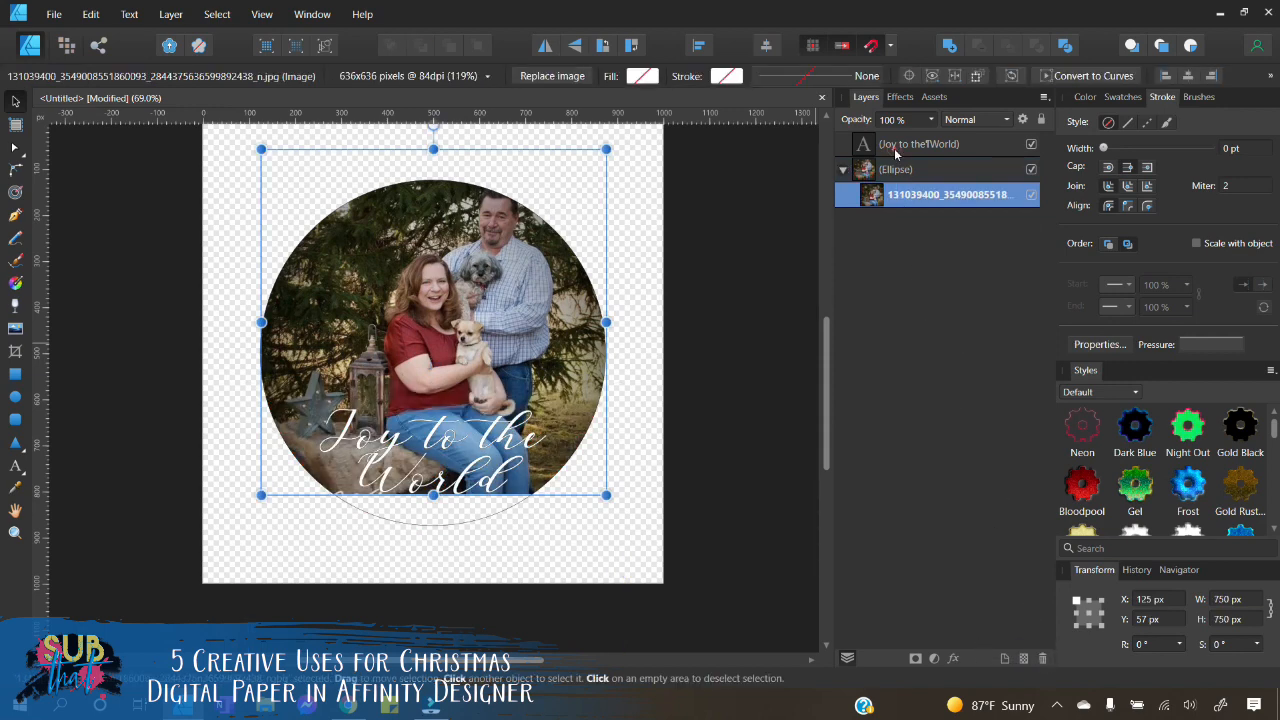
pyautogui.click(905, 144)
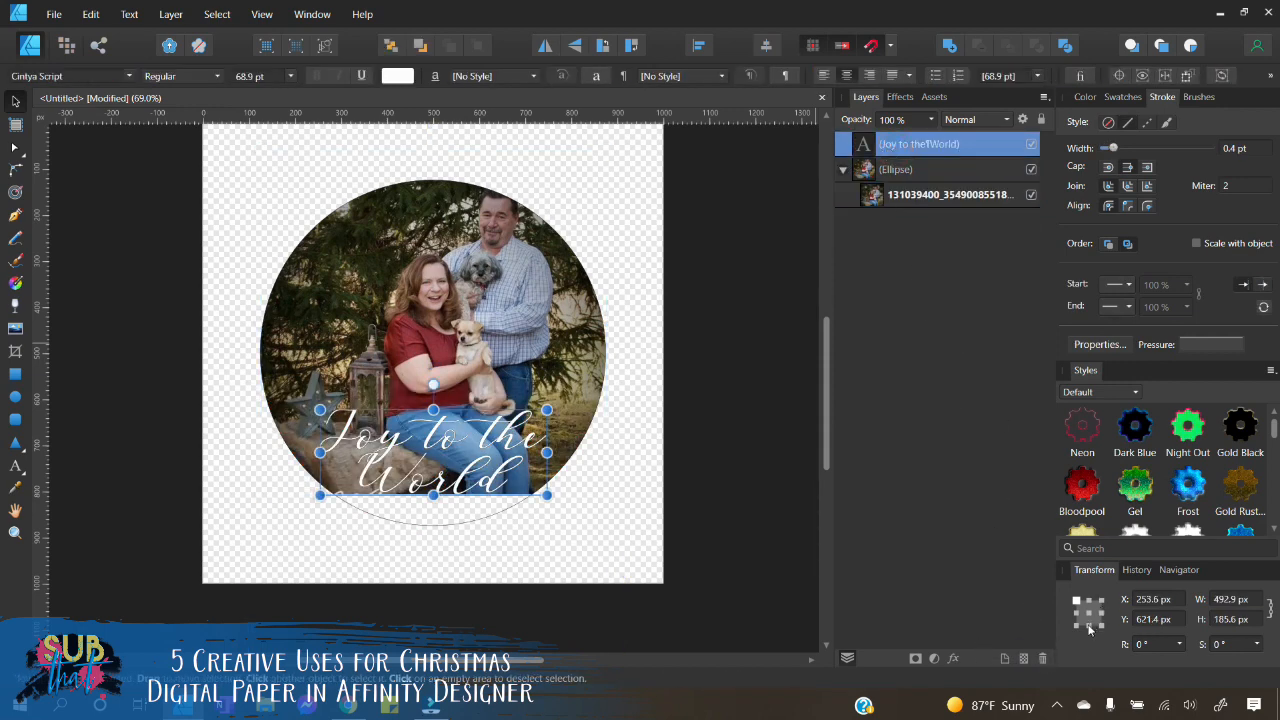
pyautogui.click(1043, 659)
# Step: Enlarge the family photo inside the ellipse to about 834 px square and position it at about X 41 px, Y 125 px
pyautogui.click(901, 172)
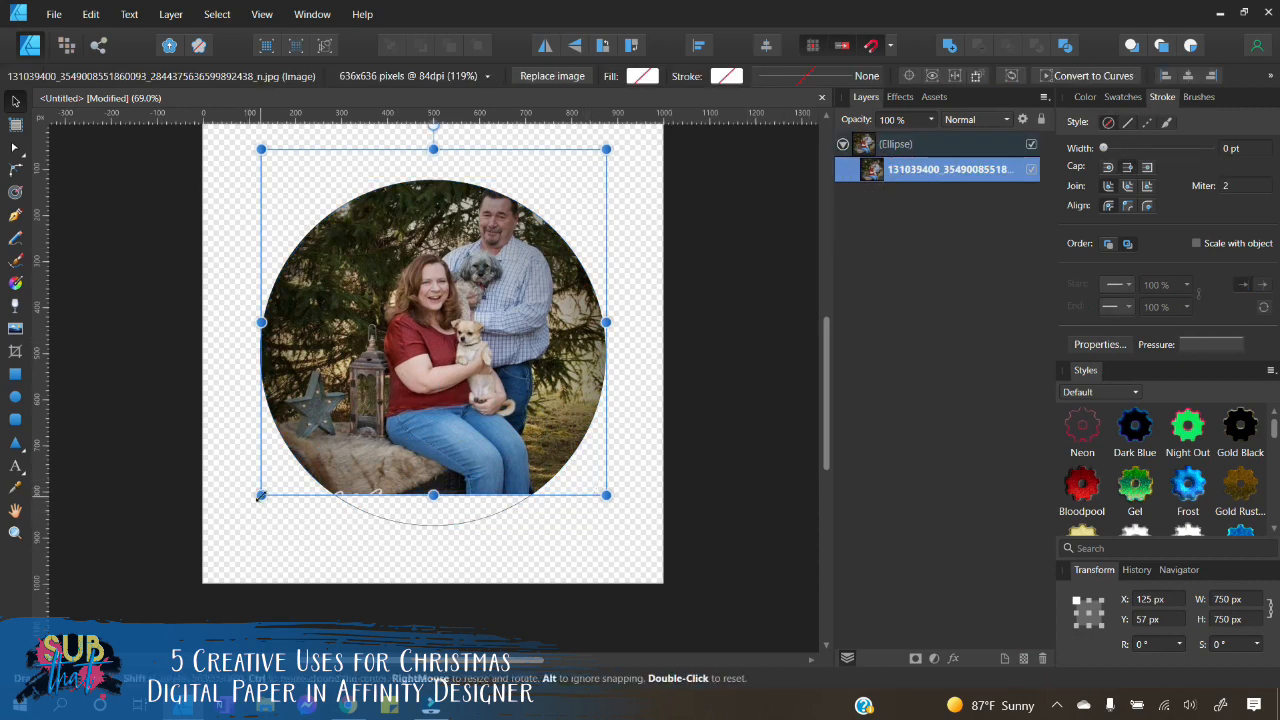
pyautogui.moveTo(261, 494); pyautogui.dragTo(222, 533)
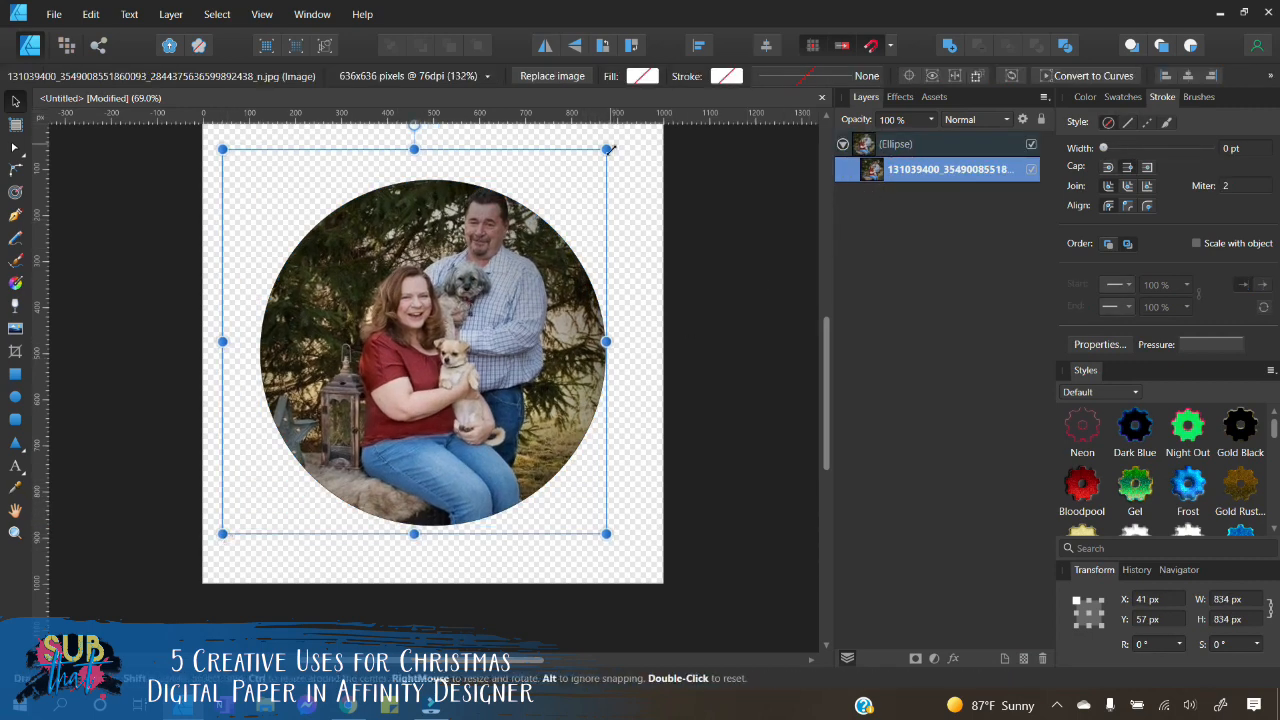
pyautogui.moveTo(586, 214); pyautogui.dragTo(587, 250)
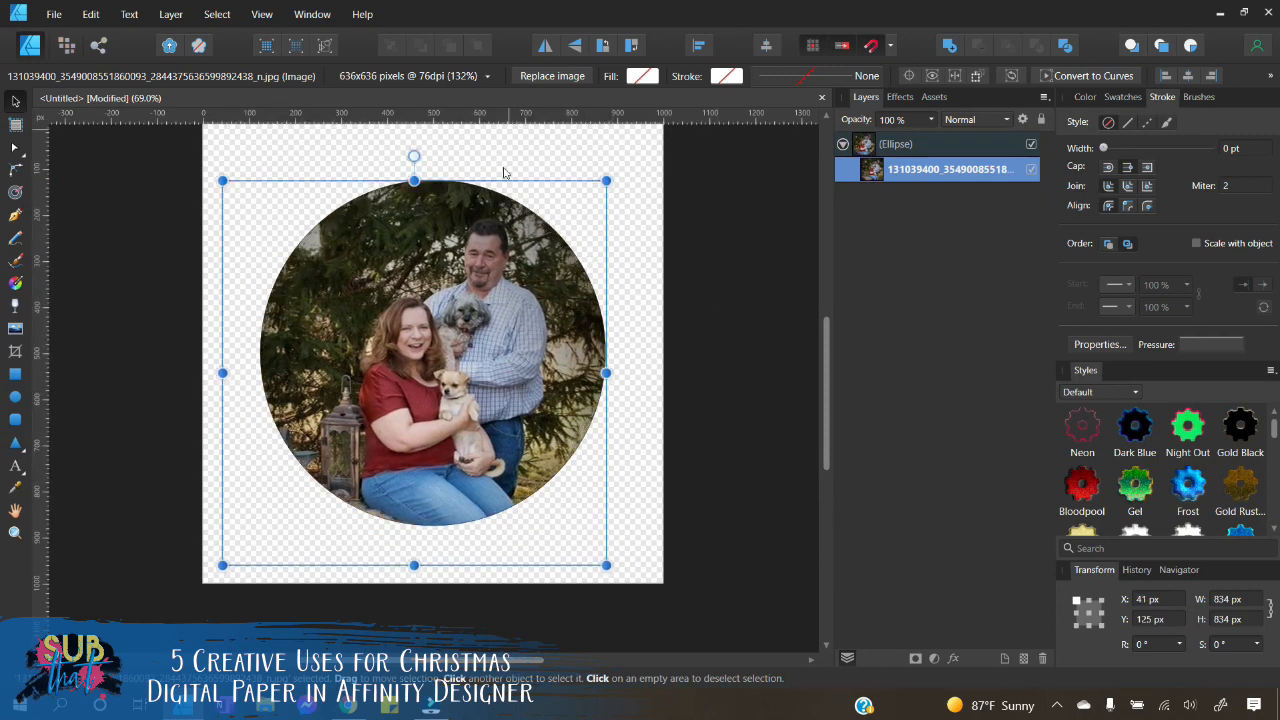
pyautogui.click(652, 394)
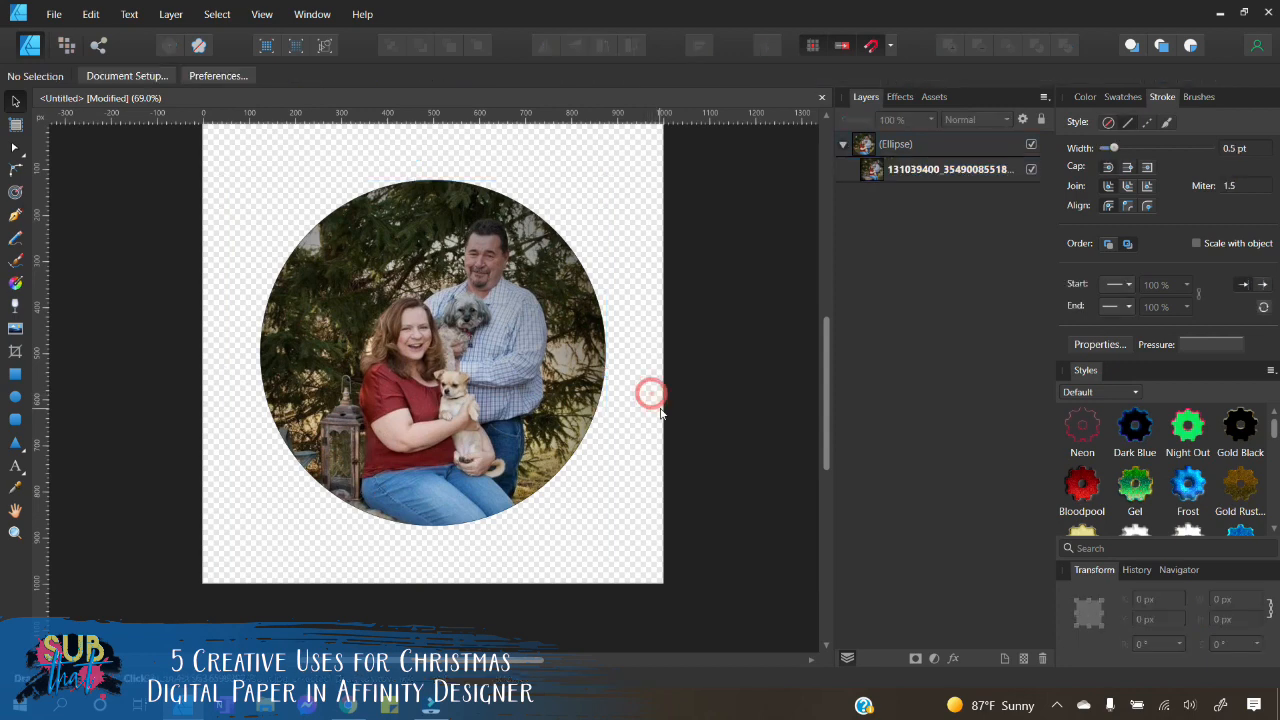
# Step: Start placing an image and search the OneDrive folder for "ornament mask"
pyautogui.click(18, 329)
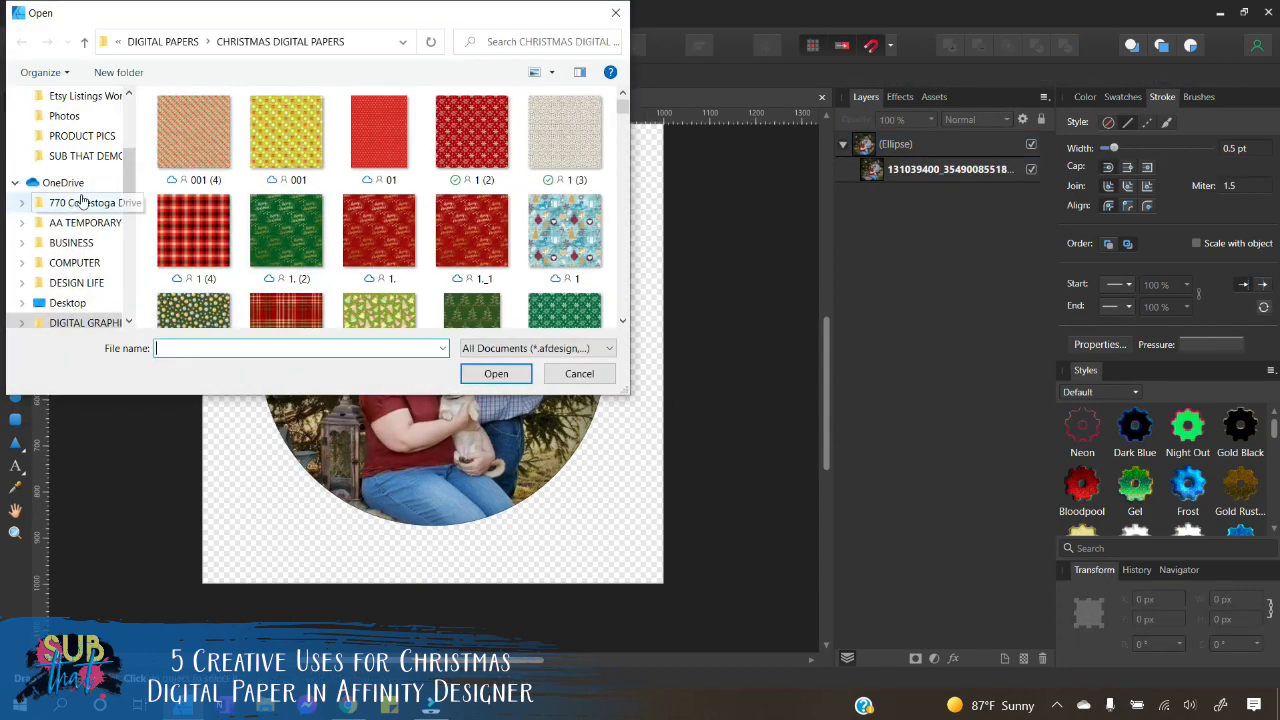
pyautogui.click(40, 182)
pyautogui.click(523, 41)
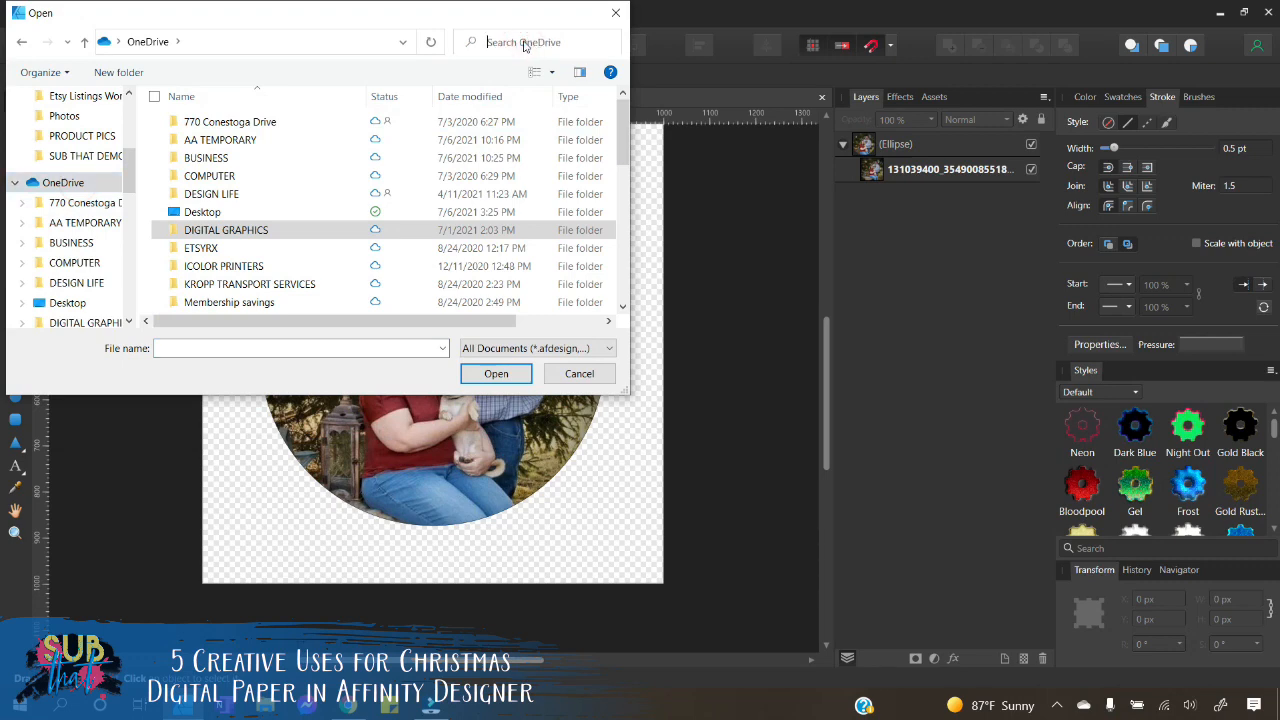
pyautogui.write('pn')
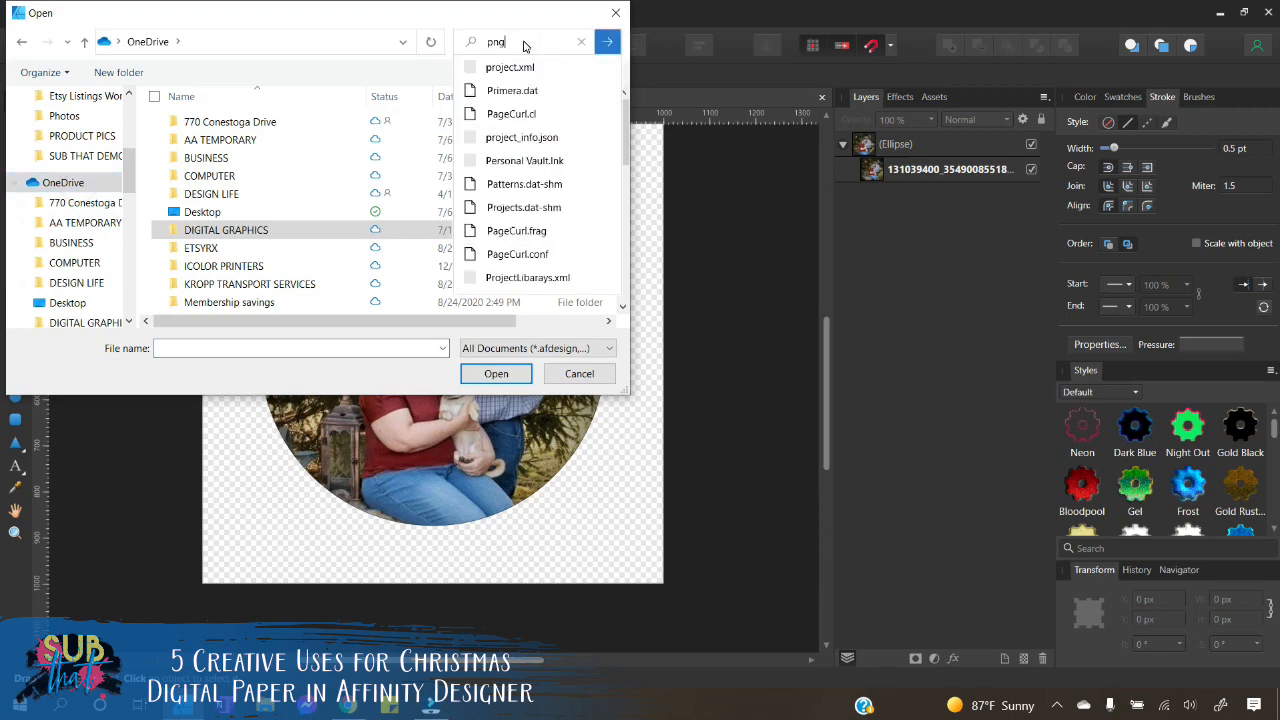
pyautogui.write('g')
pyautogui.press('BackSpace')
pyautogui.press('BackSpace')
pyautogui.press('BackSpace')
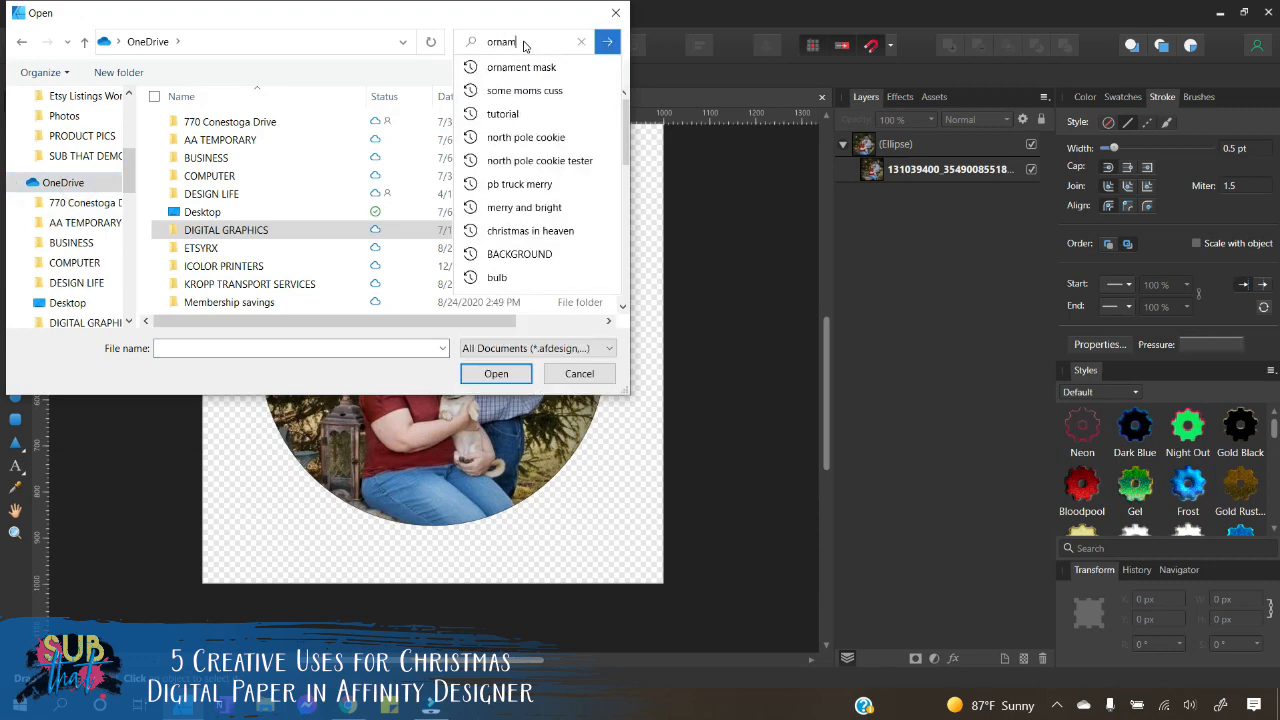
pyautogui.write('ornament mask')
pyautogui.press('Return')
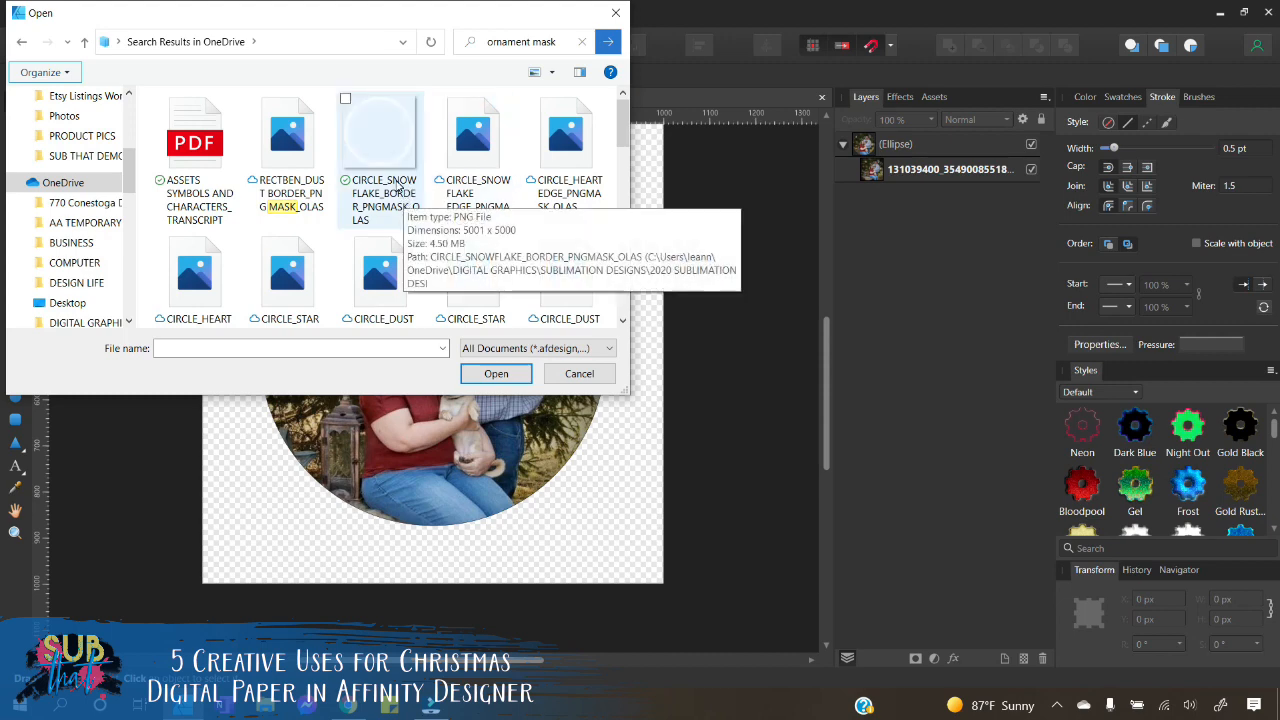
# Step: Place CIRCLE_SNOWFLAKE_BORDER_PNGMASK_OLAS over the round photo, about 633 px square at about X 242 px, Y 228 px
pyautogui.scroll(-5, 494, 200)
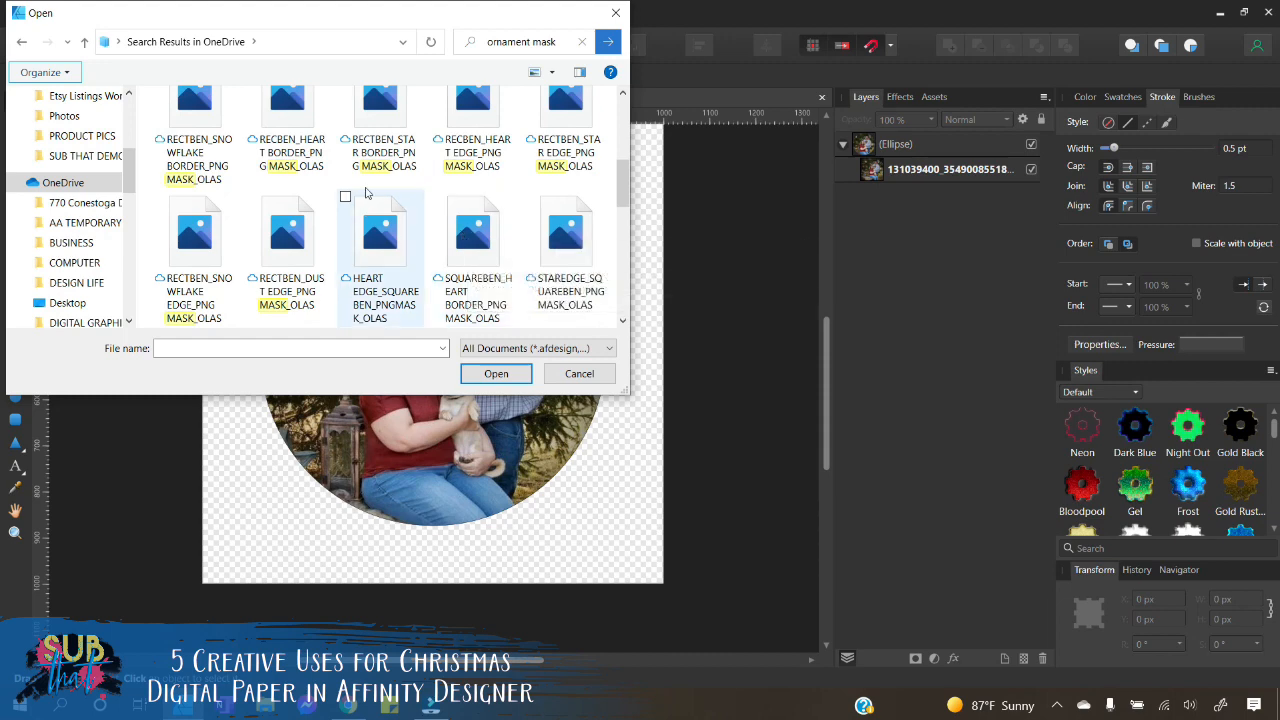
pyautogui.scroll(3, 375, 215)
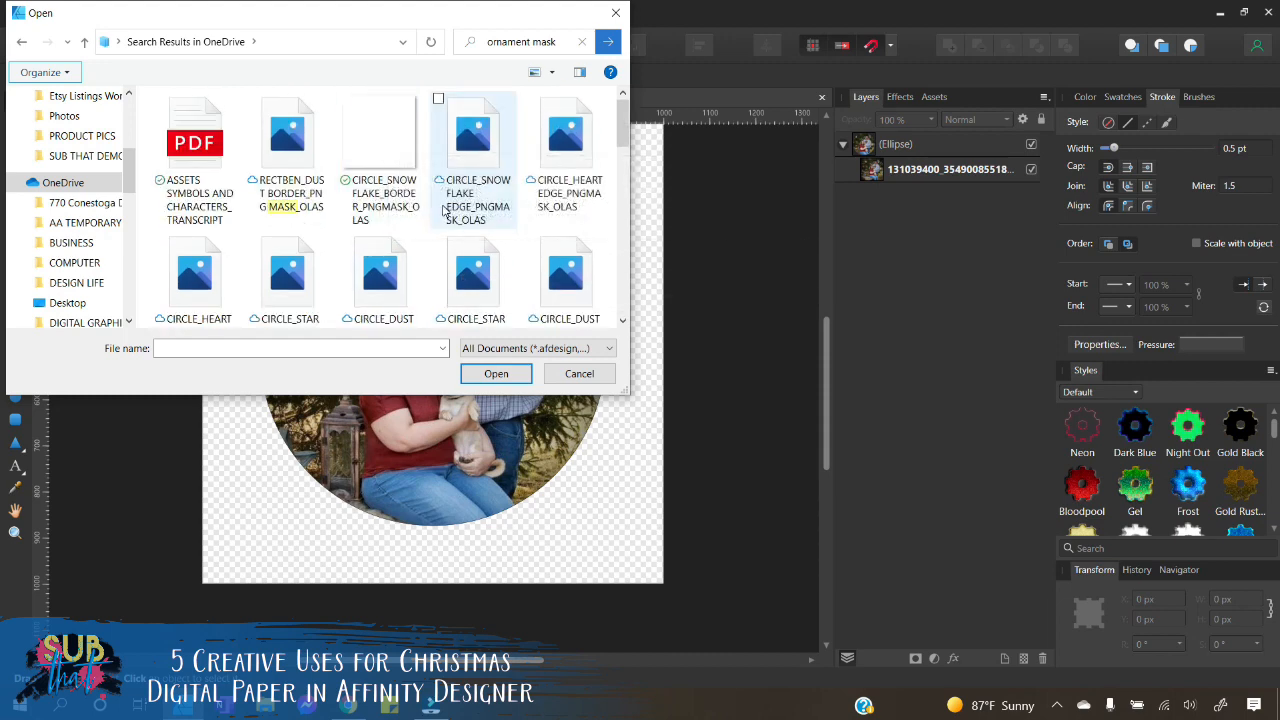
pyautogui.click(366, 215)
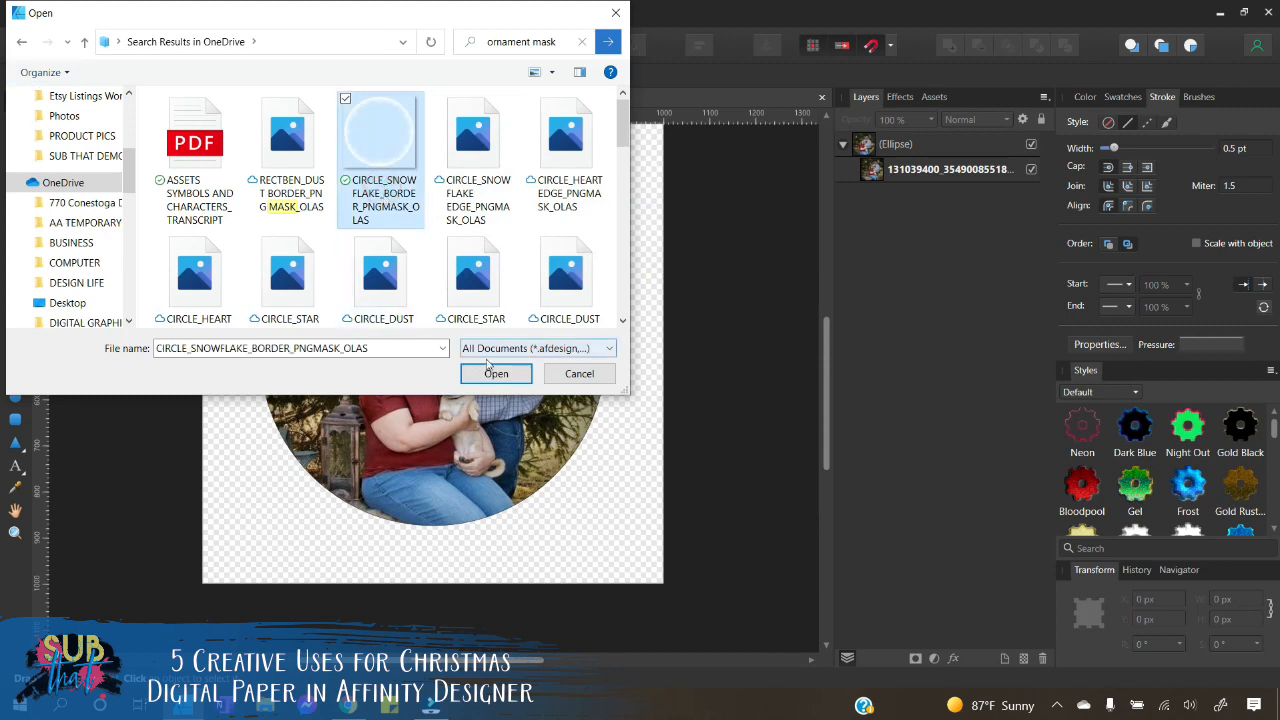
pyautogui.click(476, 368)
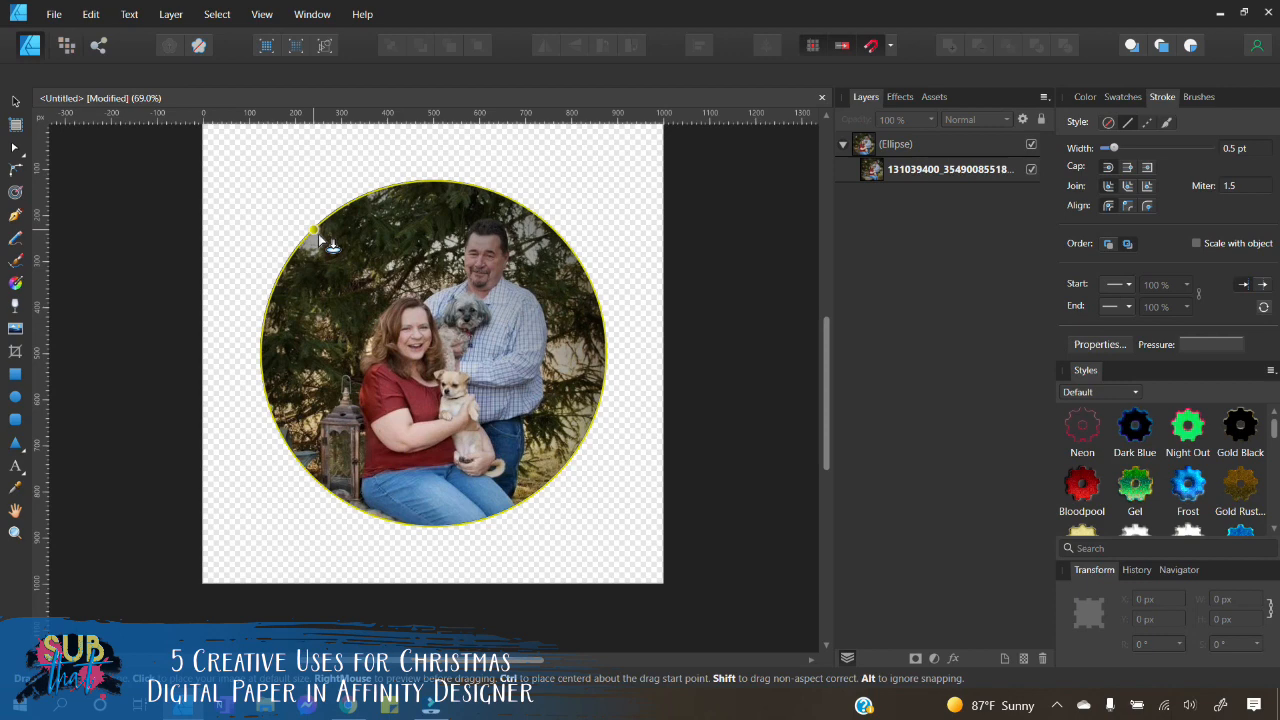
pyautogui.moveTo(314, 231); pyautogui.dragTo(525, 612)
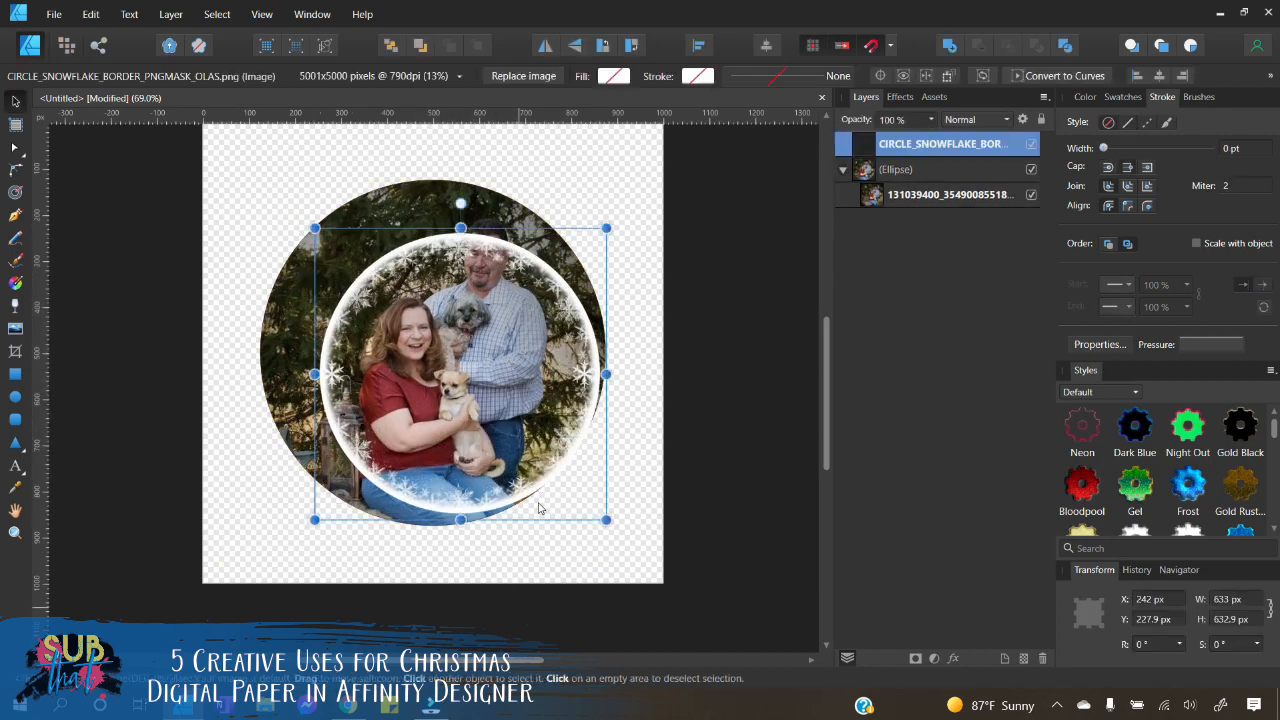
# Step: Resize the snowflake border image to 750 px square and align it over the ellipse at X 125 px, Y 125 px
pyautogui.moveTo(308, 229); pyautogui.dragTo(261, 174)
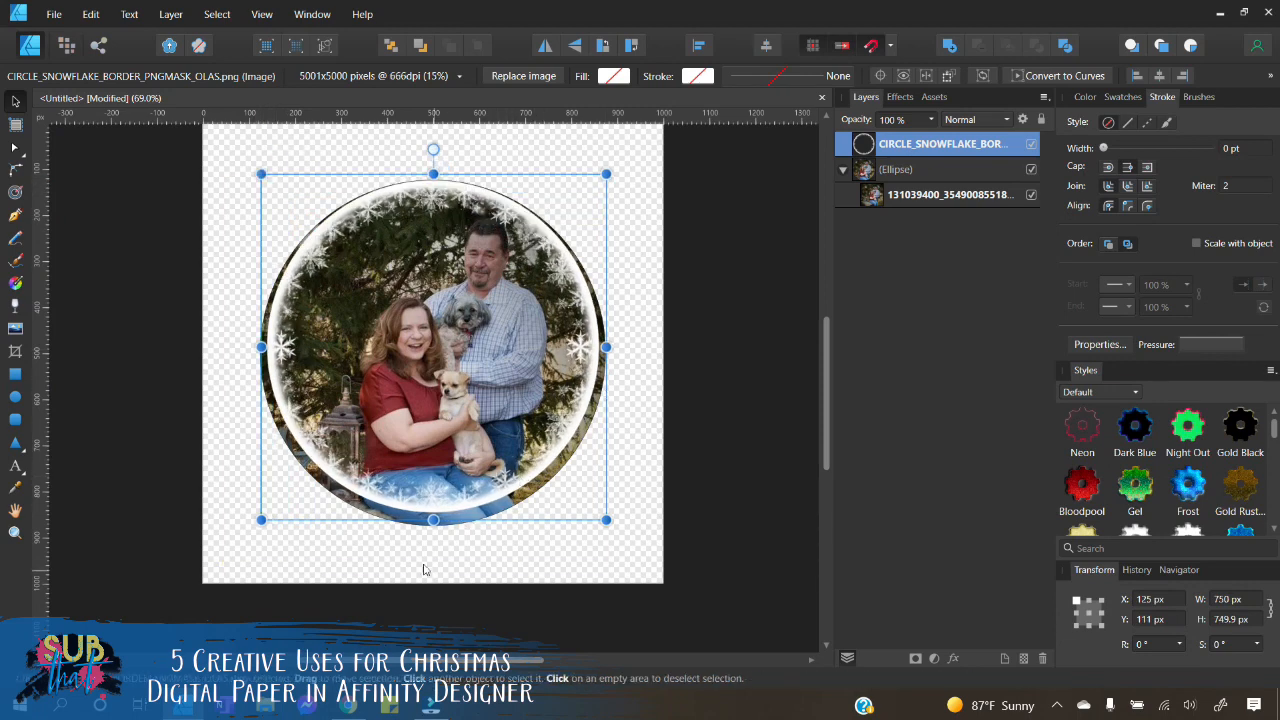
pyautogui.click(1221, 624)
pyautogui.write('750')
pyautogui.press('Return')
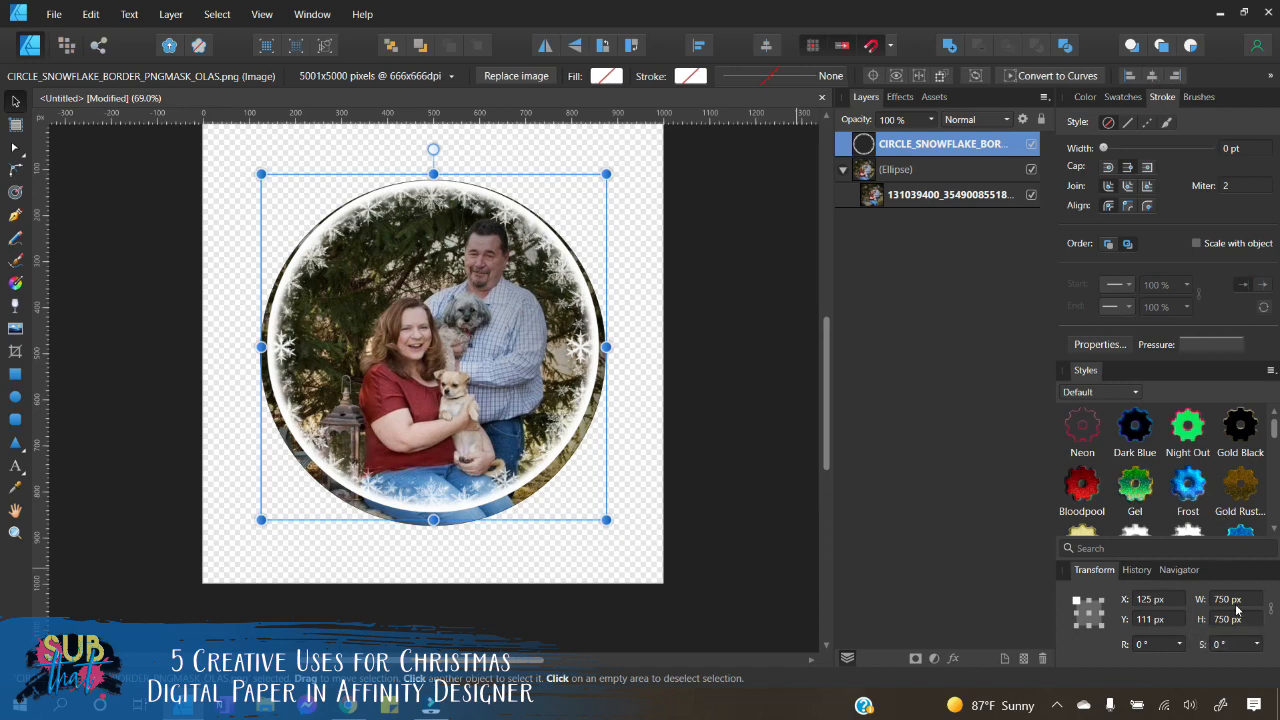
pyautogui.moveTo(488, 392); pyautogui.dragTo(488, 399)
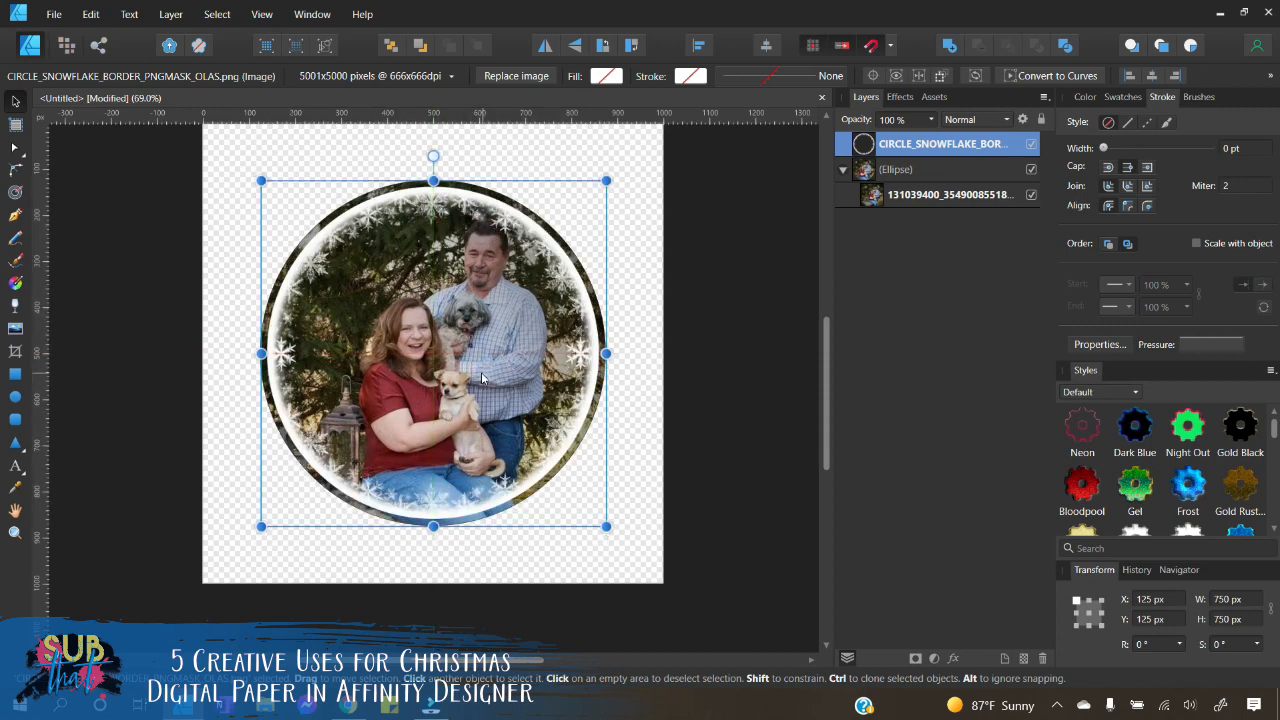
# Step: Enlarge the snowflake border to about 784 px square at about X 108 px, Y 108 px, and nest it inside the ellipse above the photo
pyautogui.moveTo(605, 180); pyautogui.dragTo(614, 172)
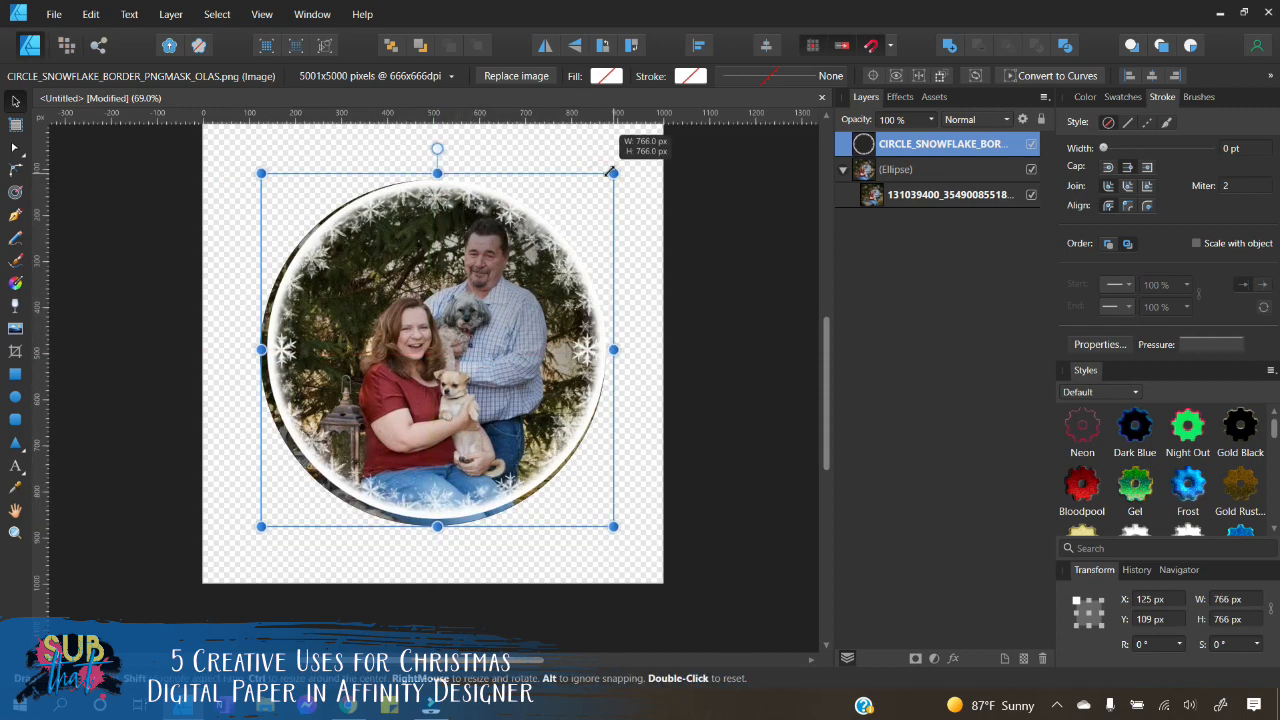
pyautogui.moveTo(262, 527); pyautogui.dragTo(254, 532)
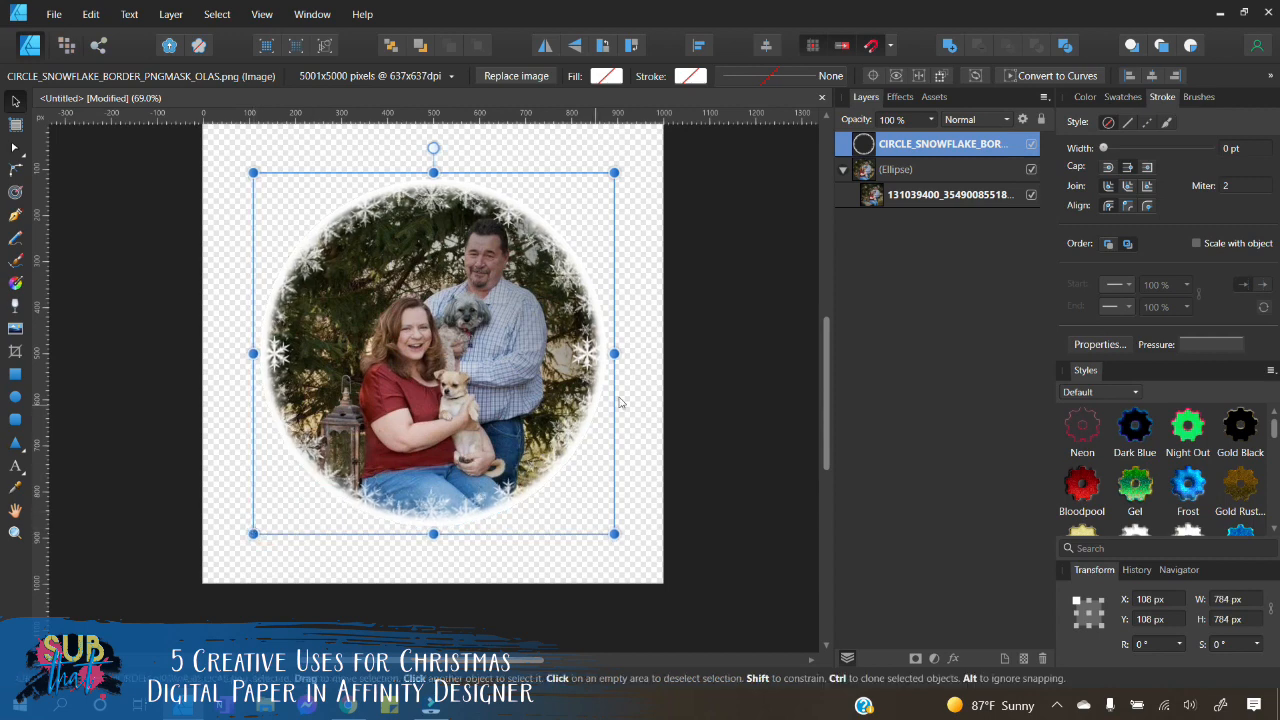
pyautogui.click(687, 369)
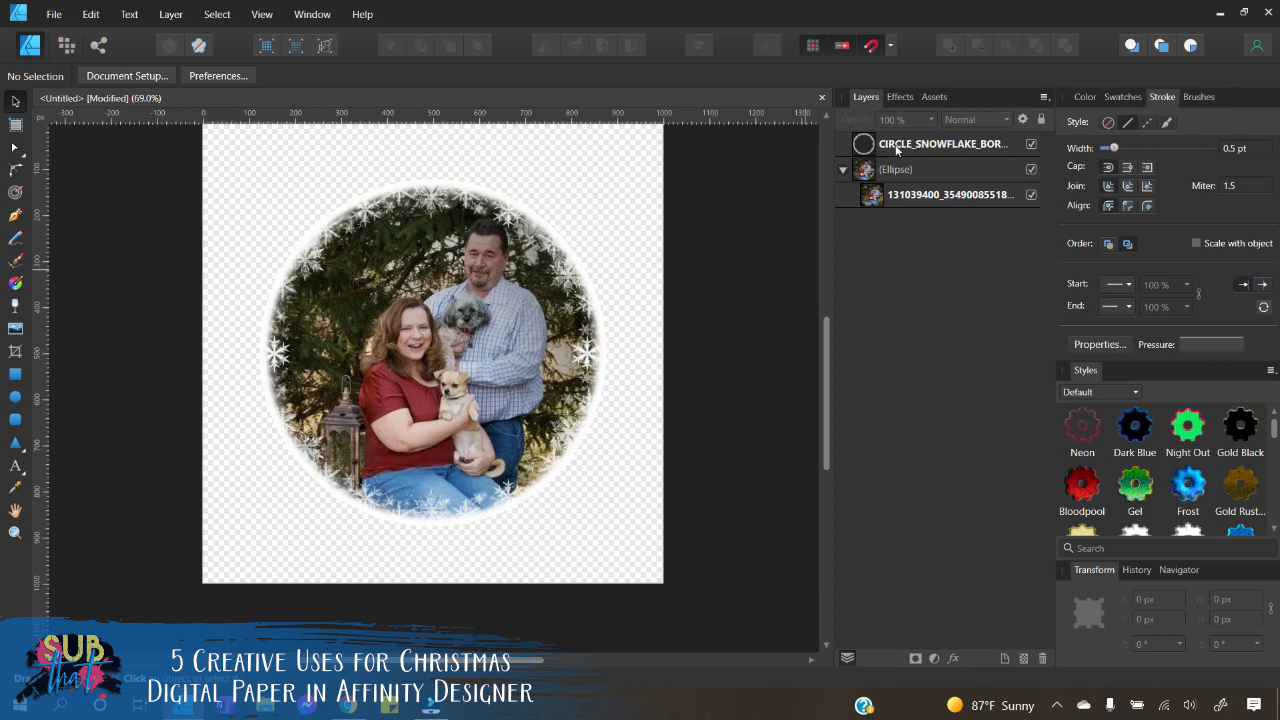
pyautogui.moveTo(896, 150); pyautogui.dragTo(892, 182)
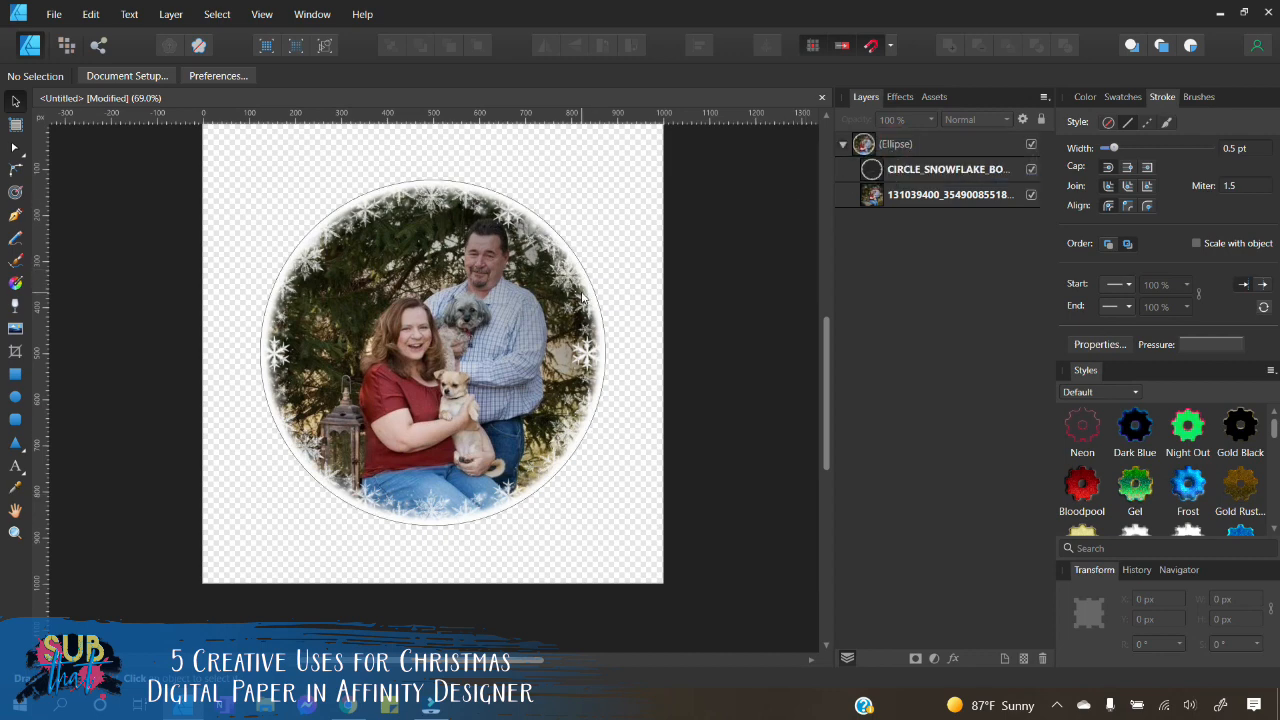
# Step: Remove the thin black outline from the ellipse by setting its stroke style to none
pyautogui.click(1183, 571)
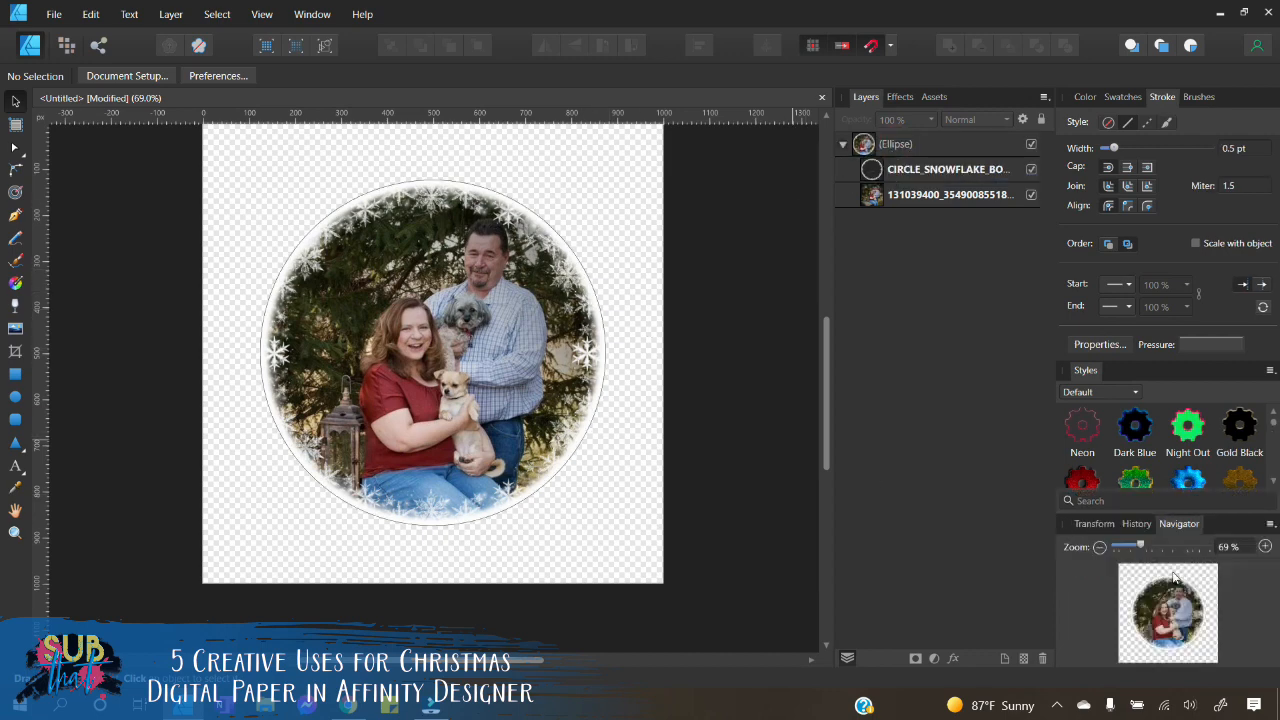
pyautogui.click(1265, 548)
pyautogui.click(1266, 548)
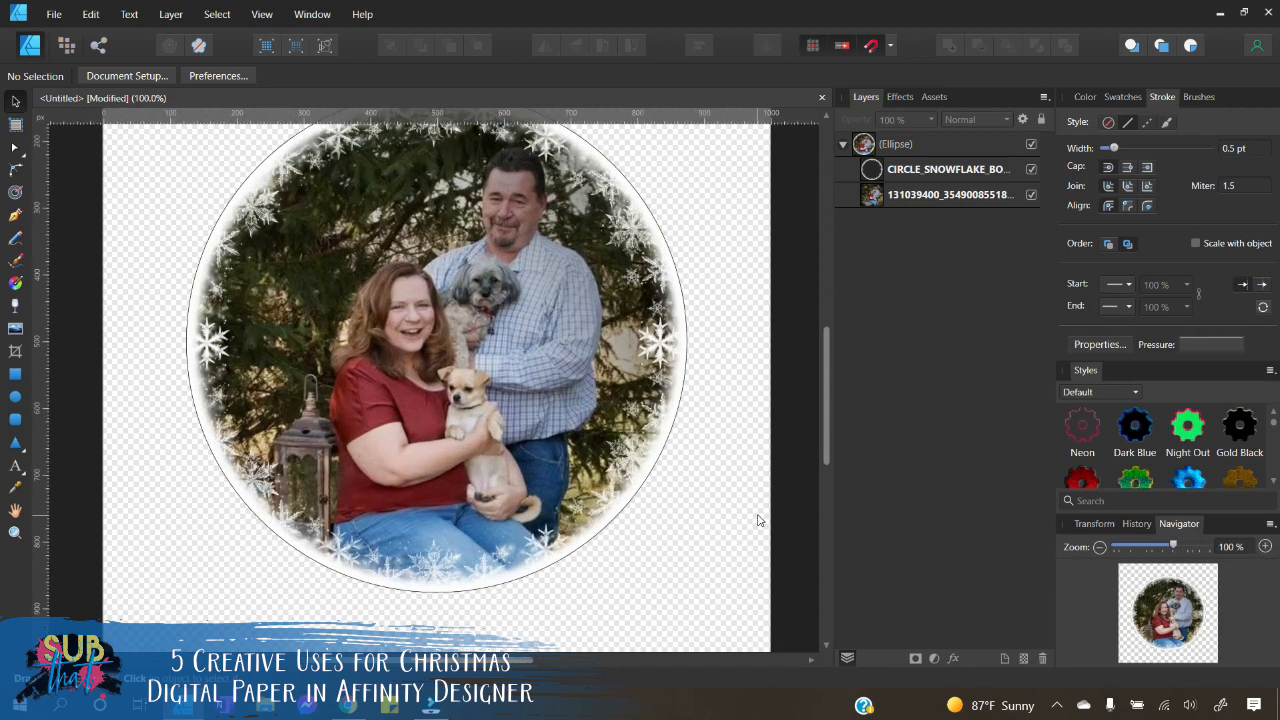
pyautogui.scroll(1, 760, 520)
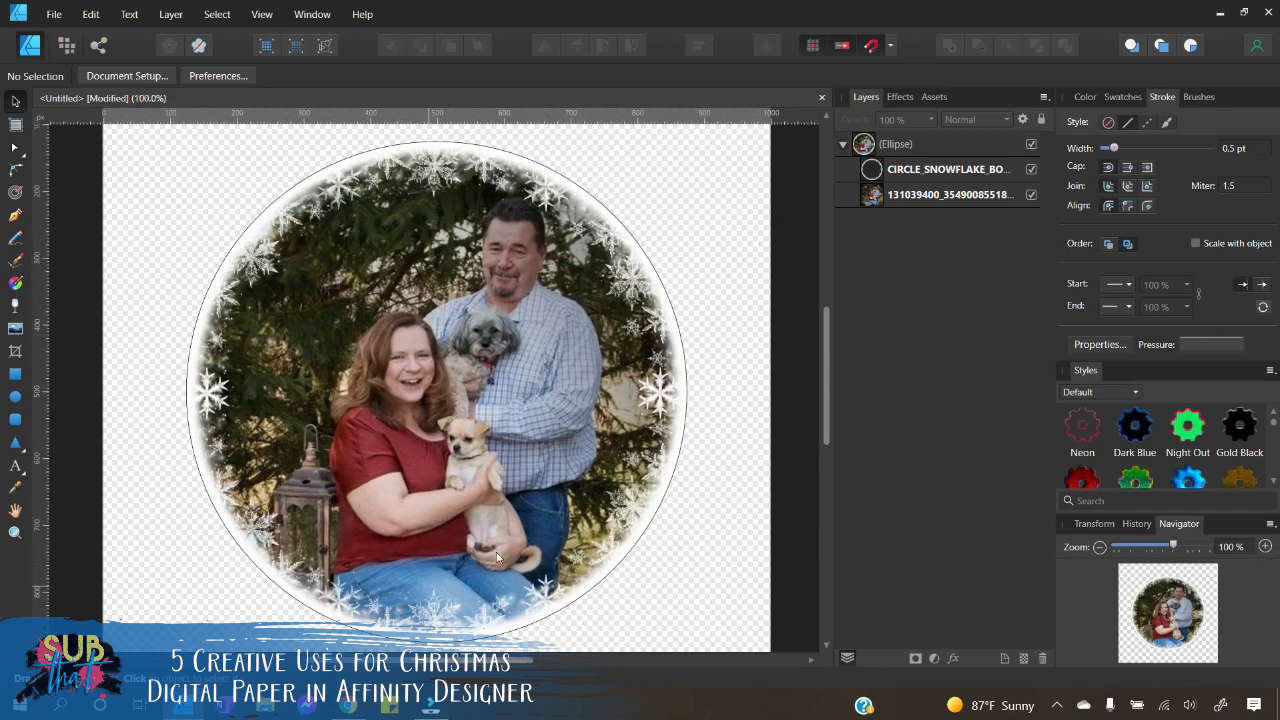
pyautogui.click(906, 145)
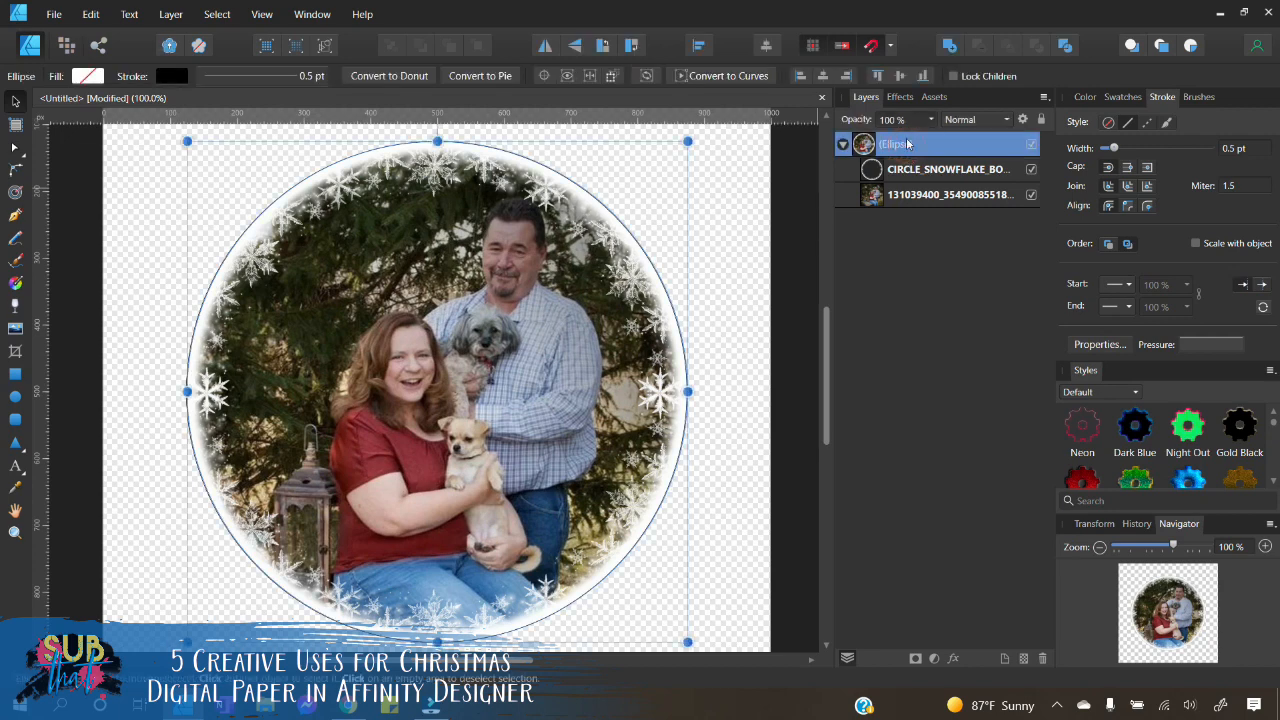
pyautogui.click(1109, 124)
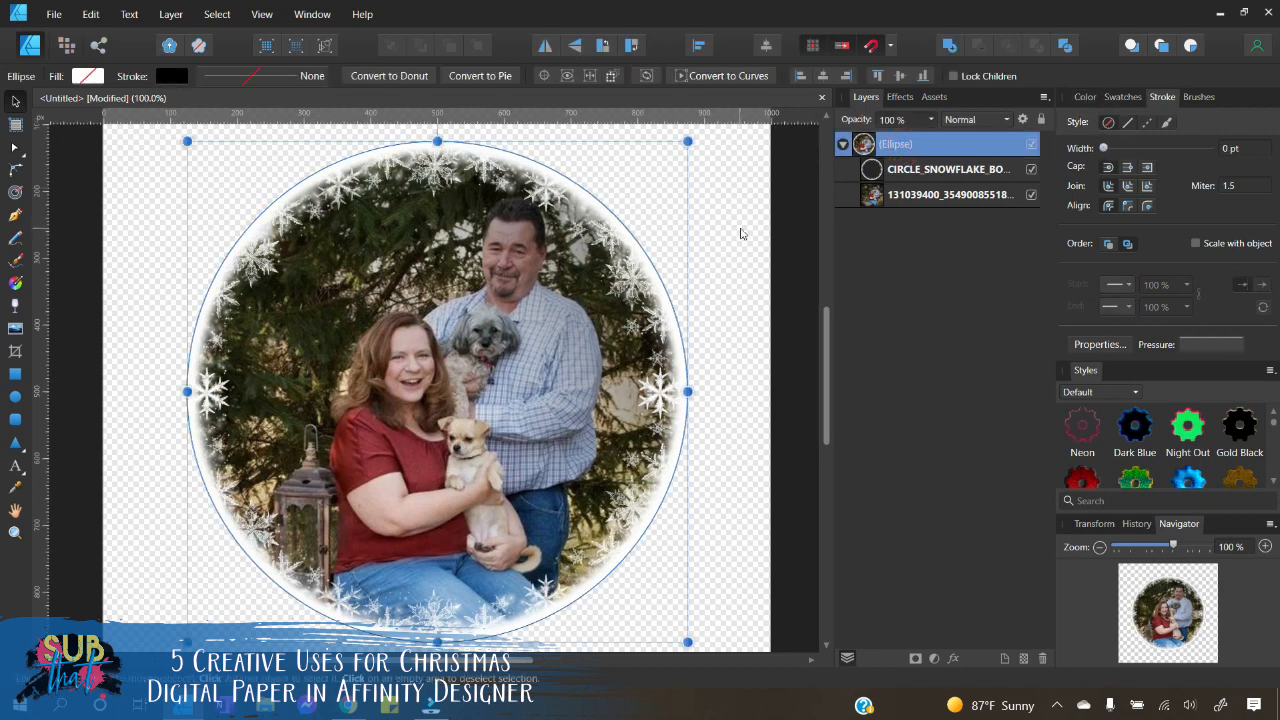
pyautogui.click(740, 233)
pyautogui.click(915, 145)
pyautogui.click(745, 234)
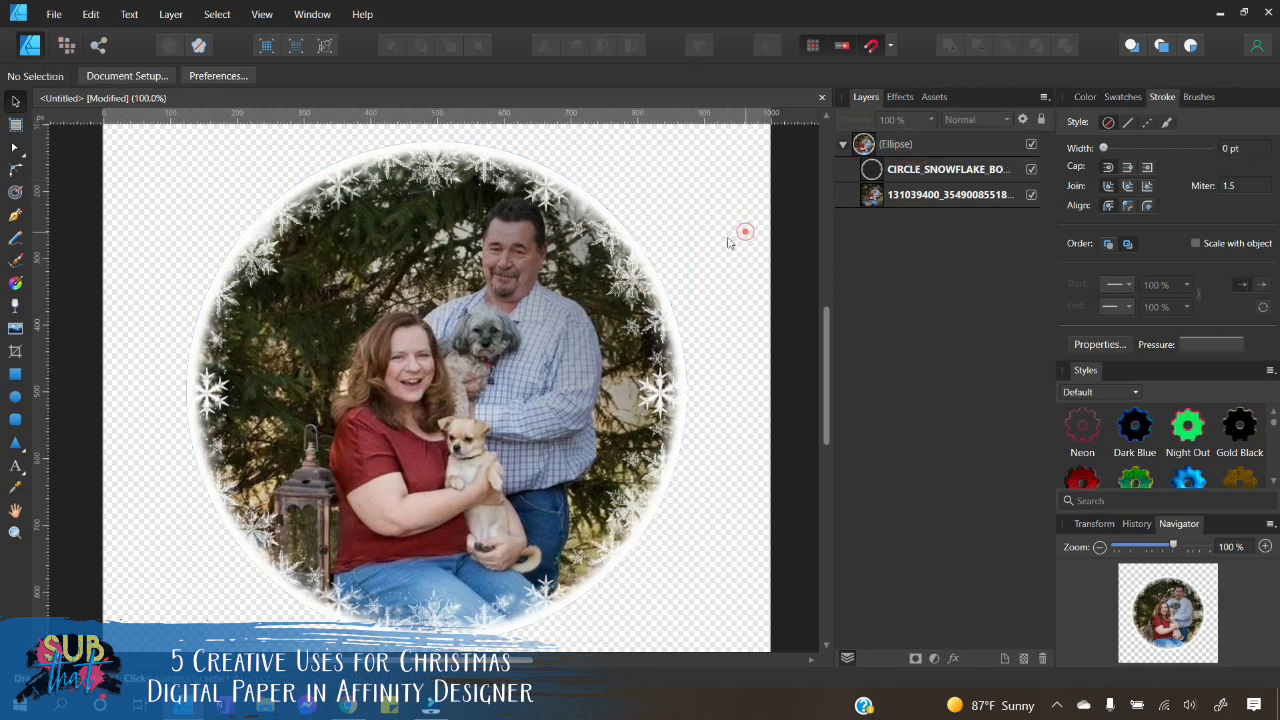
# Step: Enlarge the snowflake border slightly from its upper-left corner and nudge it down to cover the ellipse edge evenly
pyautogui.click(907, 169)
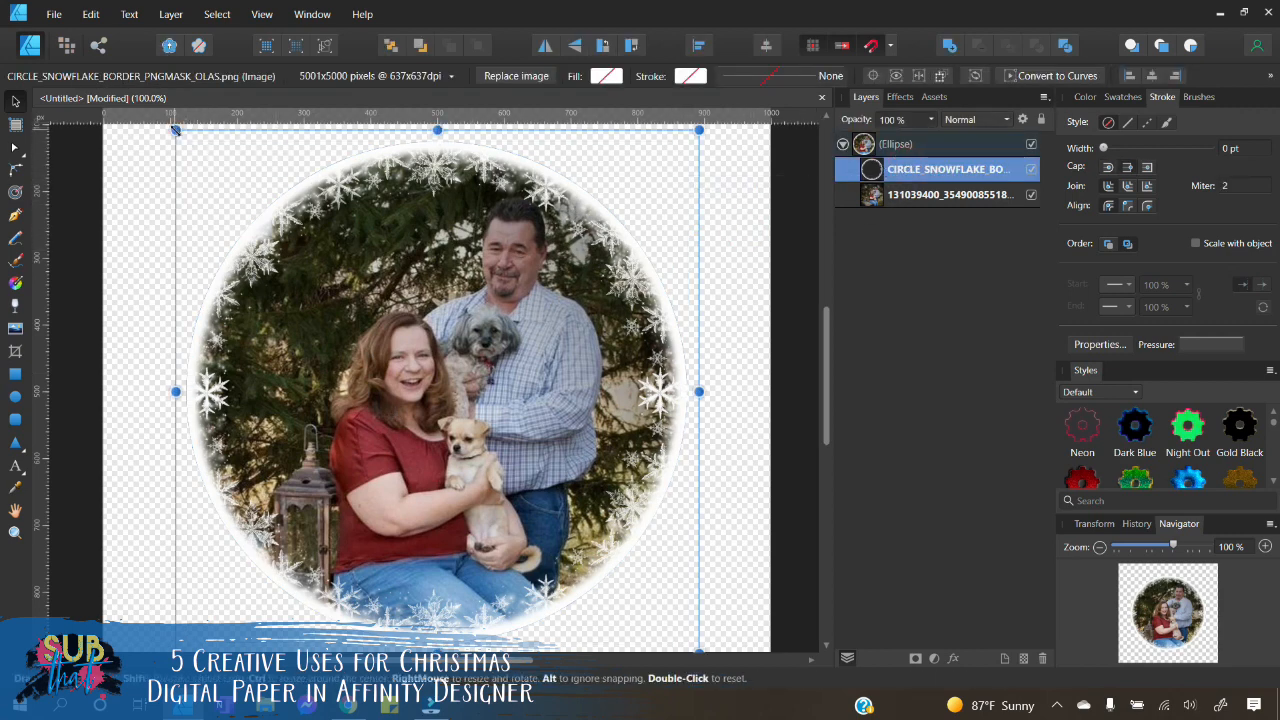
pyautogui.moveTo(175, 130); pyautogui.dragTo(173, 133)
pyautogui.scroll(-1, 424, 296)
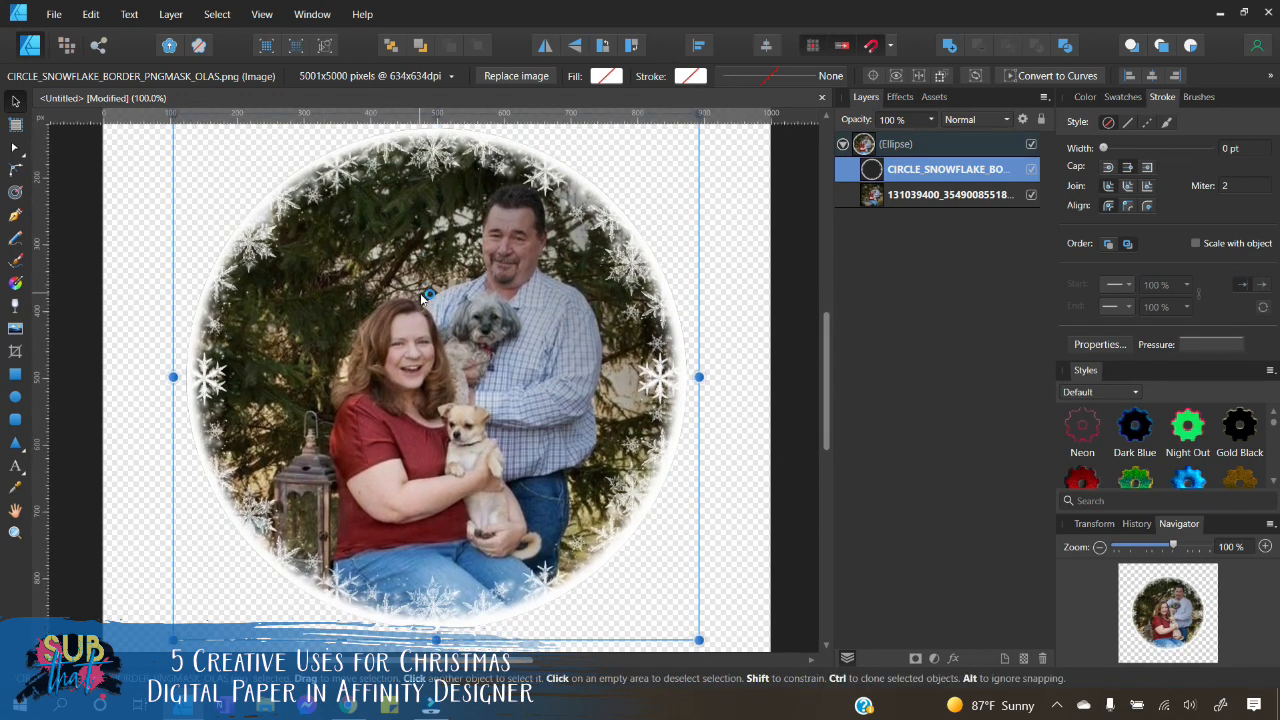
pyautogui.press('Down')
pyautogui.press('Down')
pyautogui.press('Down')
pyautogui.press('Down')
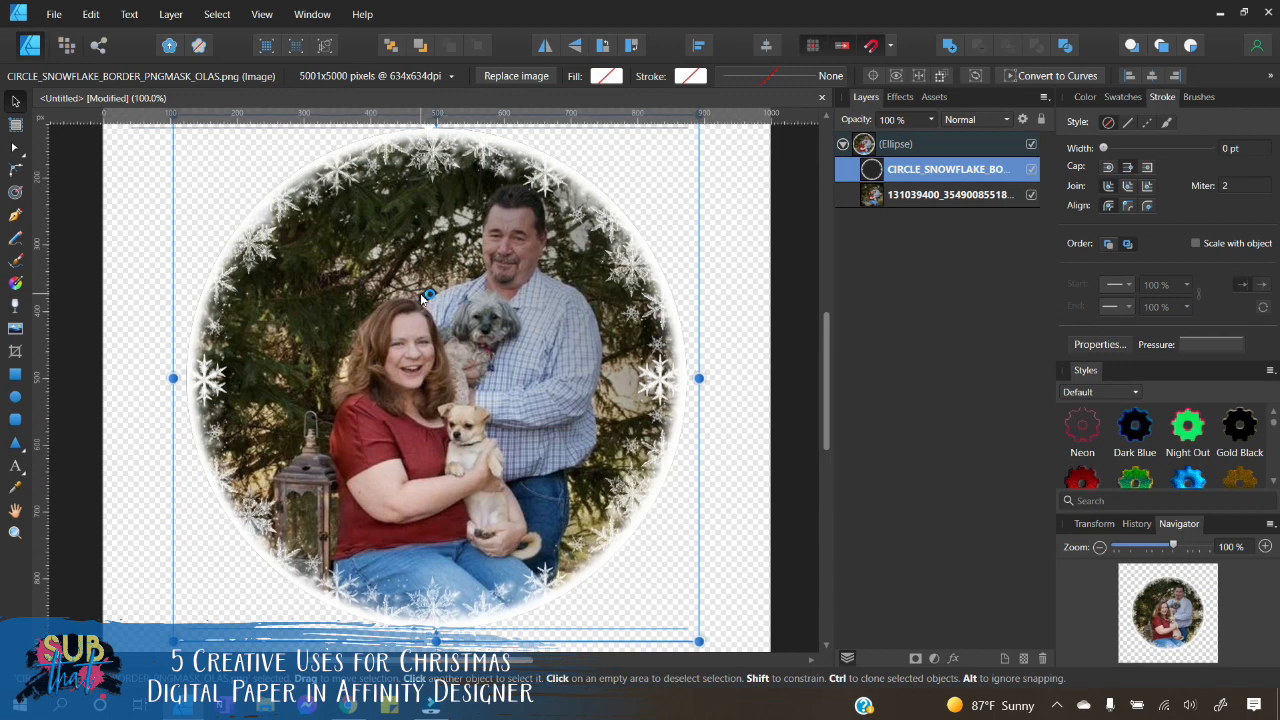
pyautogui.click(730, 262)
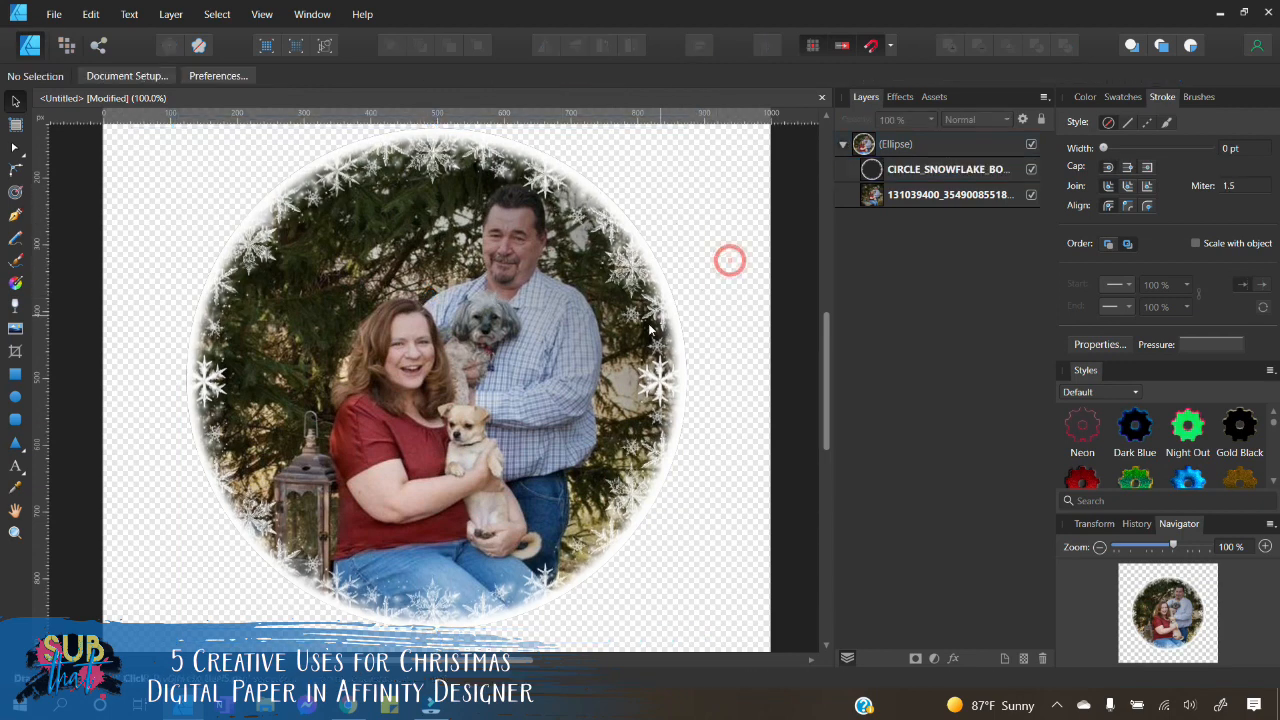
# Step: Rasterize the CIRCLE_SNOWFLAKE_BORDER layer inside the ellipse
pyautogui.click(923, 171)
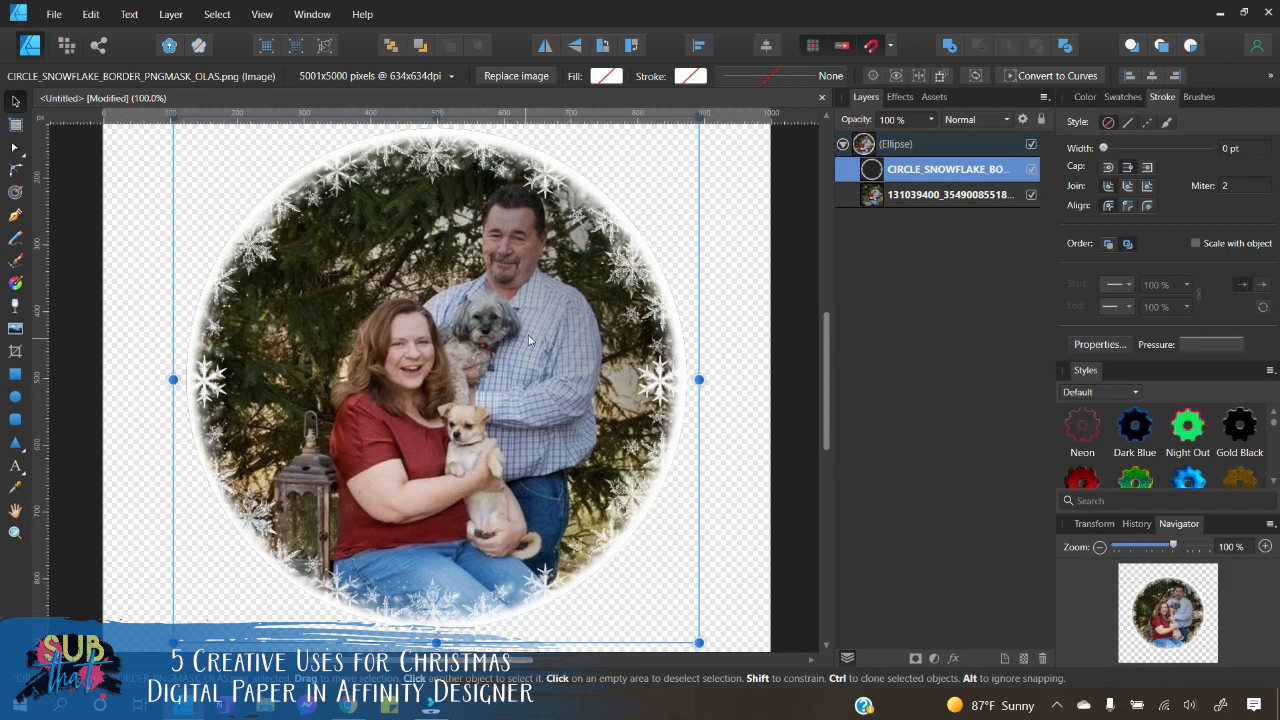
pyautogui.rightClick(909, 176)
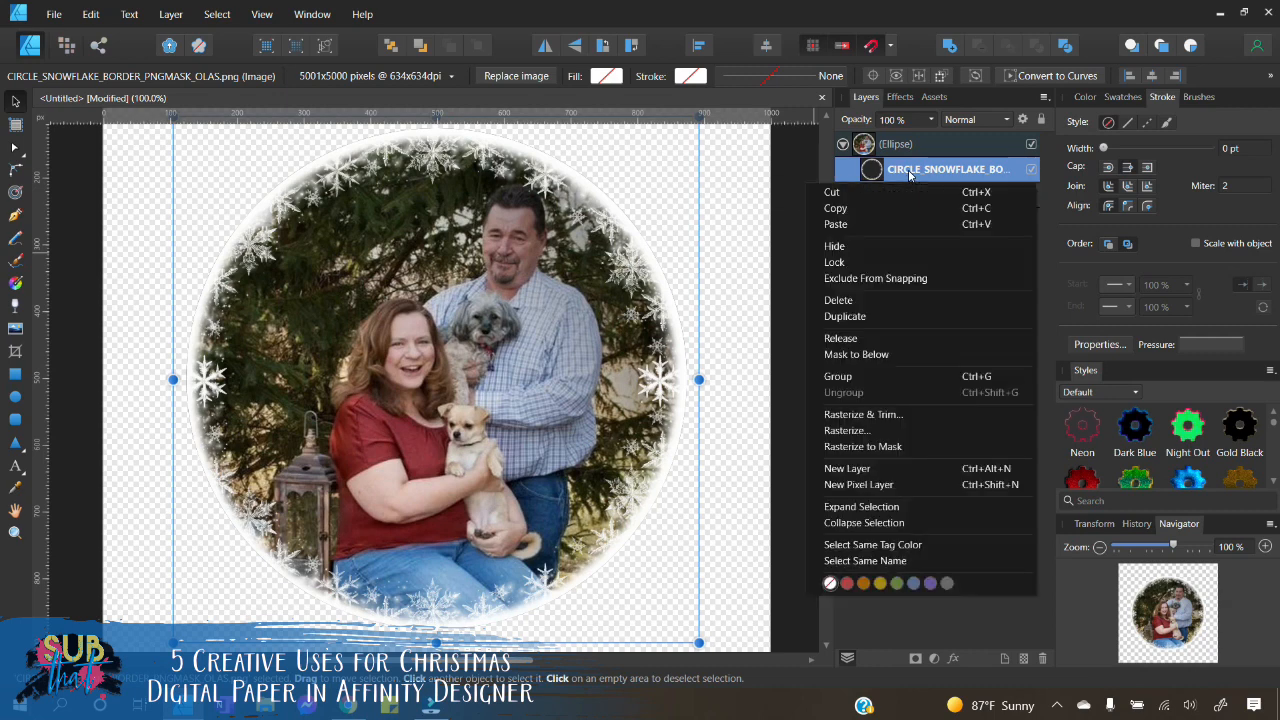
pyautogui.click(846, 431)
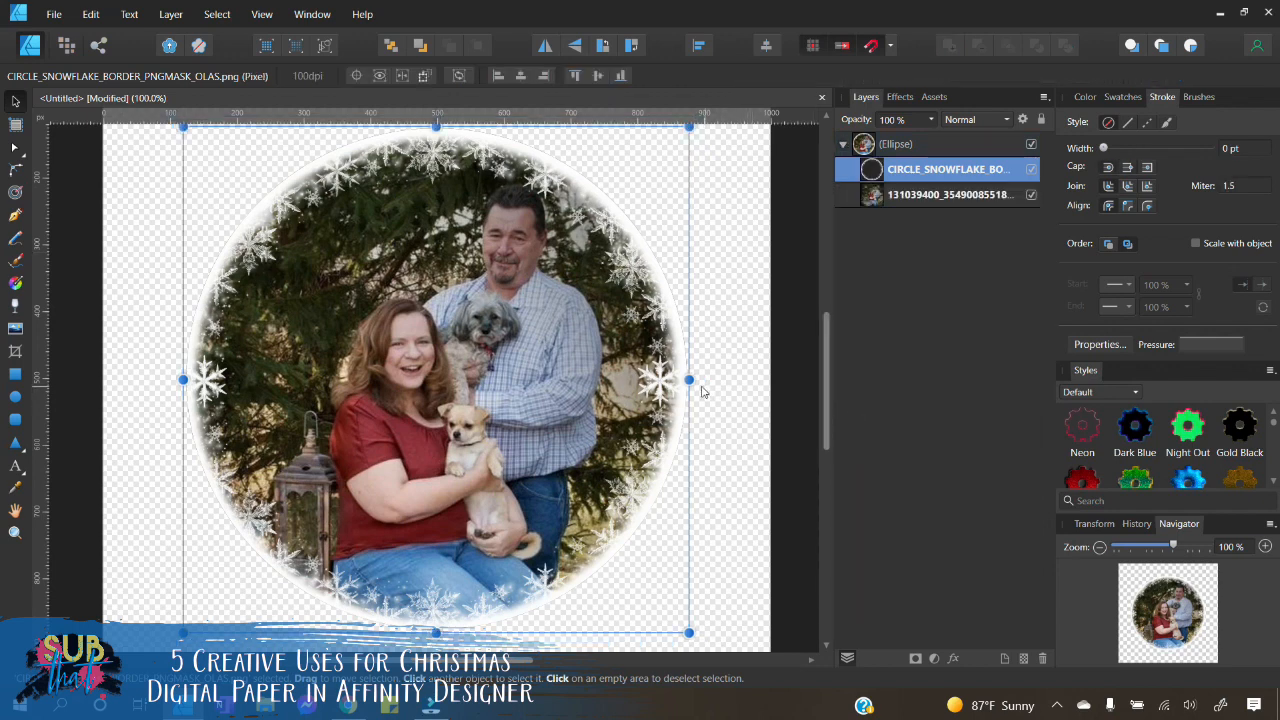
# Step: Start placing an image and open the CHRISTMAS DIGITAL PAPERS folder within OneDrive's DIGITAL GRAPHICS and DIGITAL PAPERS folders
pyautogui.click(12, 332)
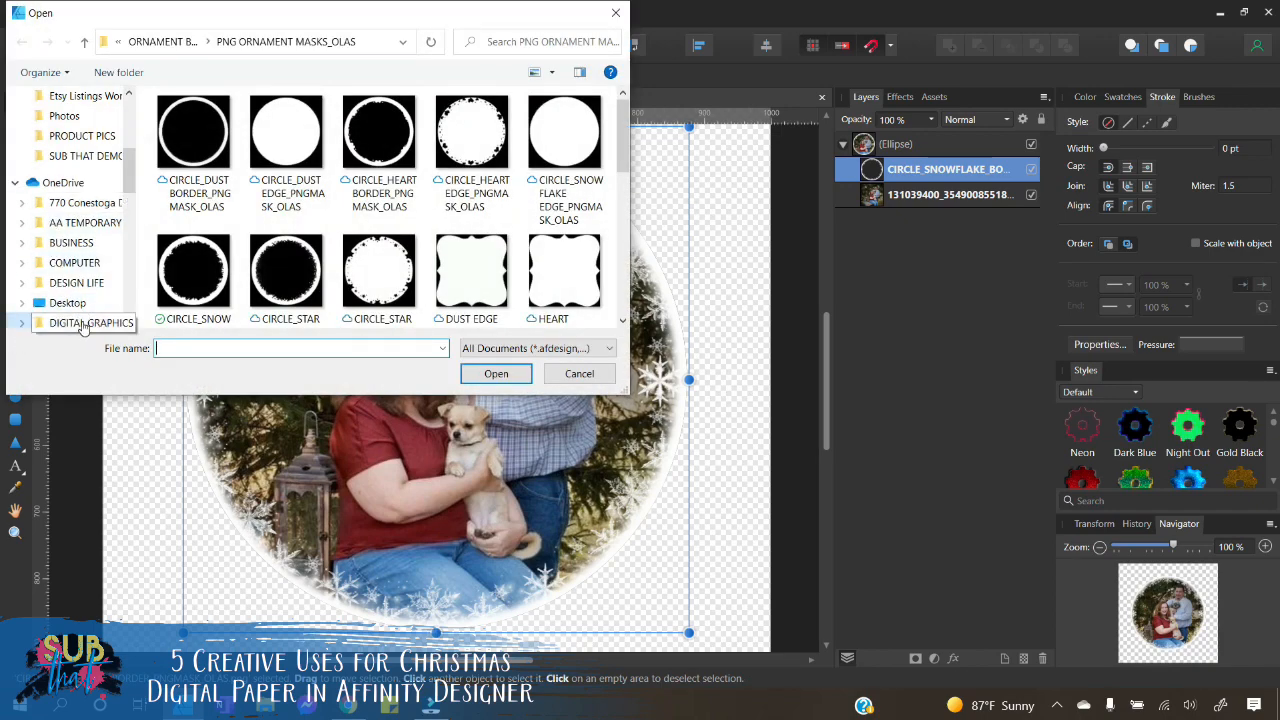
pyautogui.click(84, 322)
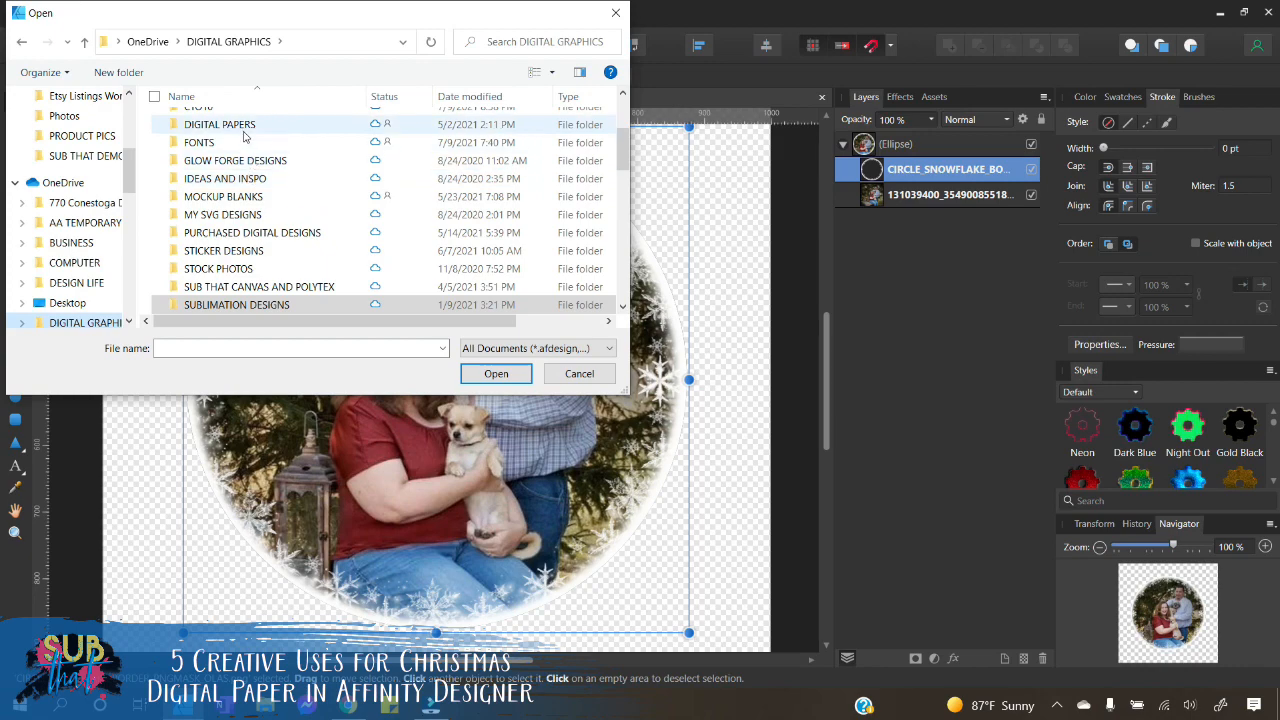
pyautogui.doubleClick(242, 125)
pyautogui.scroll(-8, 235, 253)
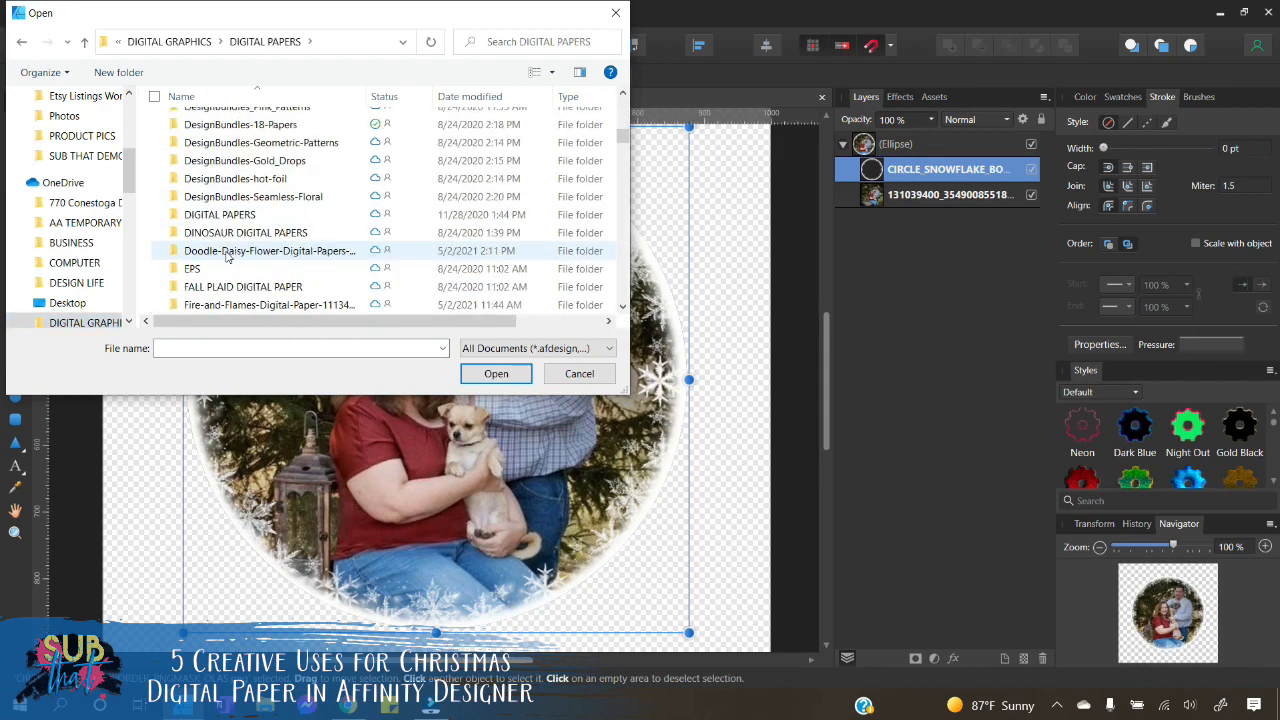
pyautogui.scroll(-4, 222, 280)
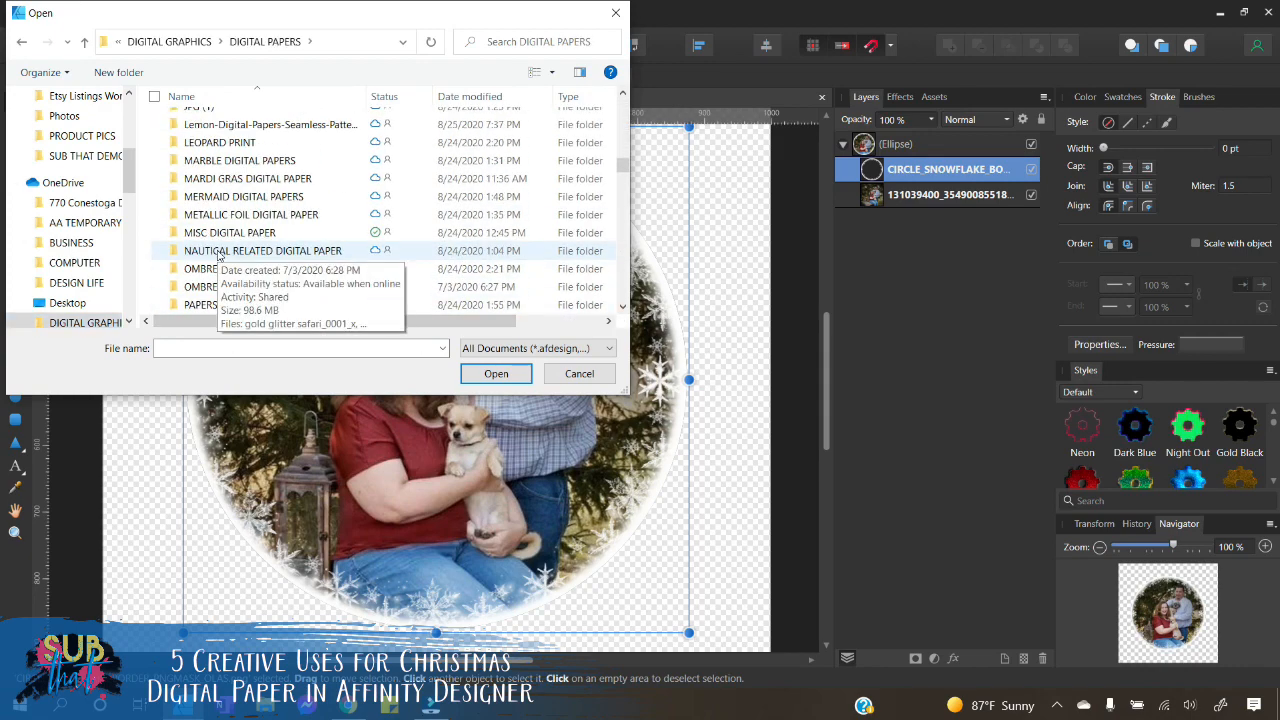
pyautogui.scroll(8, 215, 255)
pyautogui.scroll(2, 211, 240)
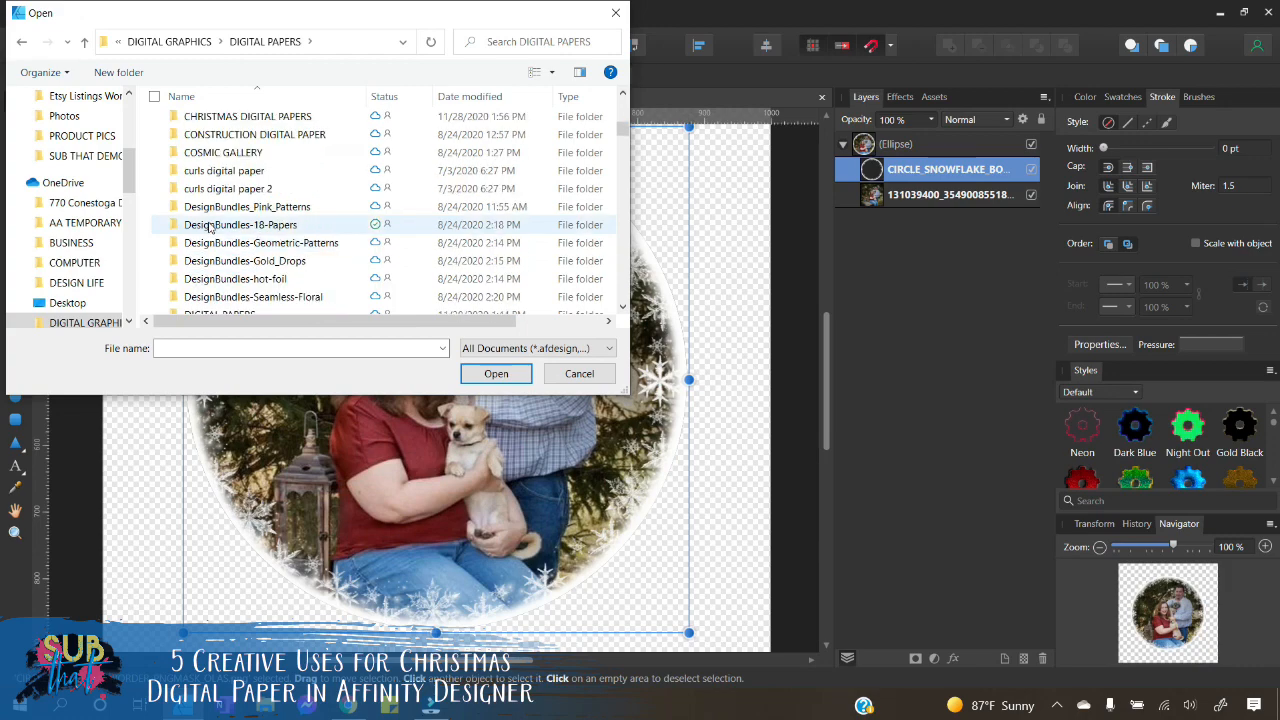
pyautogui.doubleClick(244, 121)
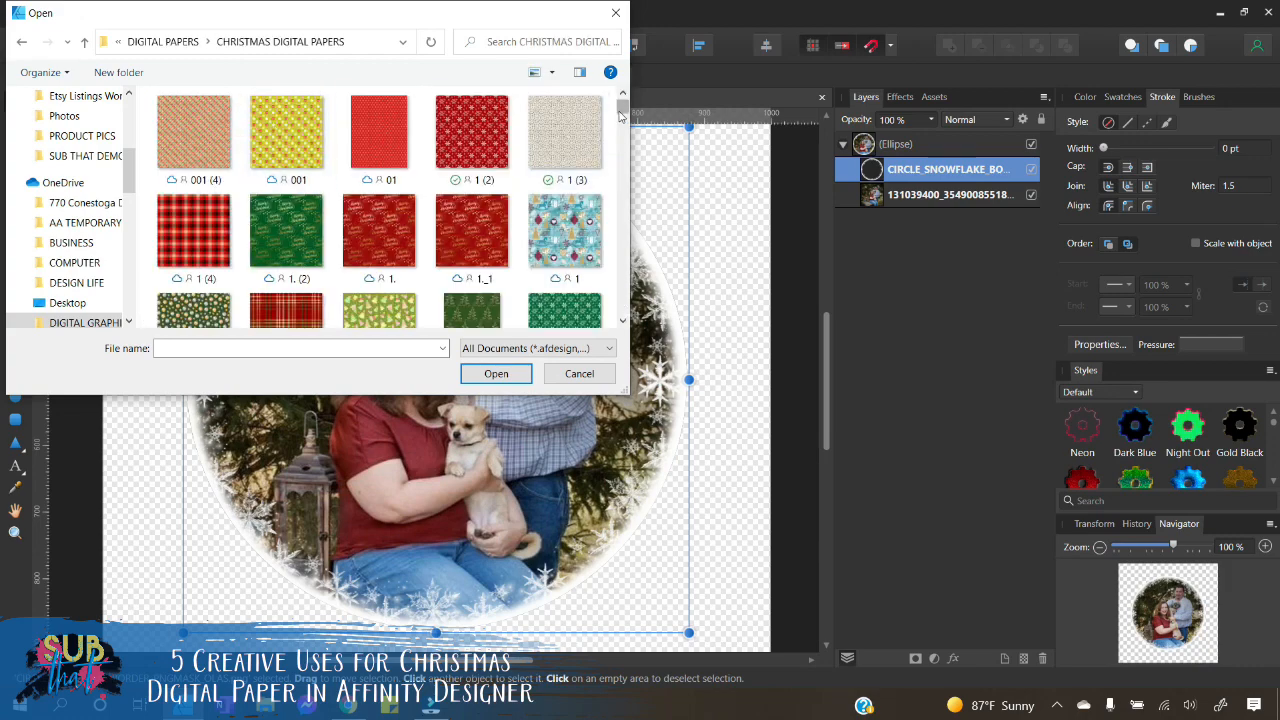
# Step: Place the red and green snowflake paper AMB-170CHRISTMASGOODIESPAPERnew16SEPS-13 across the ellipse, above the snowflake border
pyautogui.moveTo(620, 112); pyautogui.dragTo(643, 184)
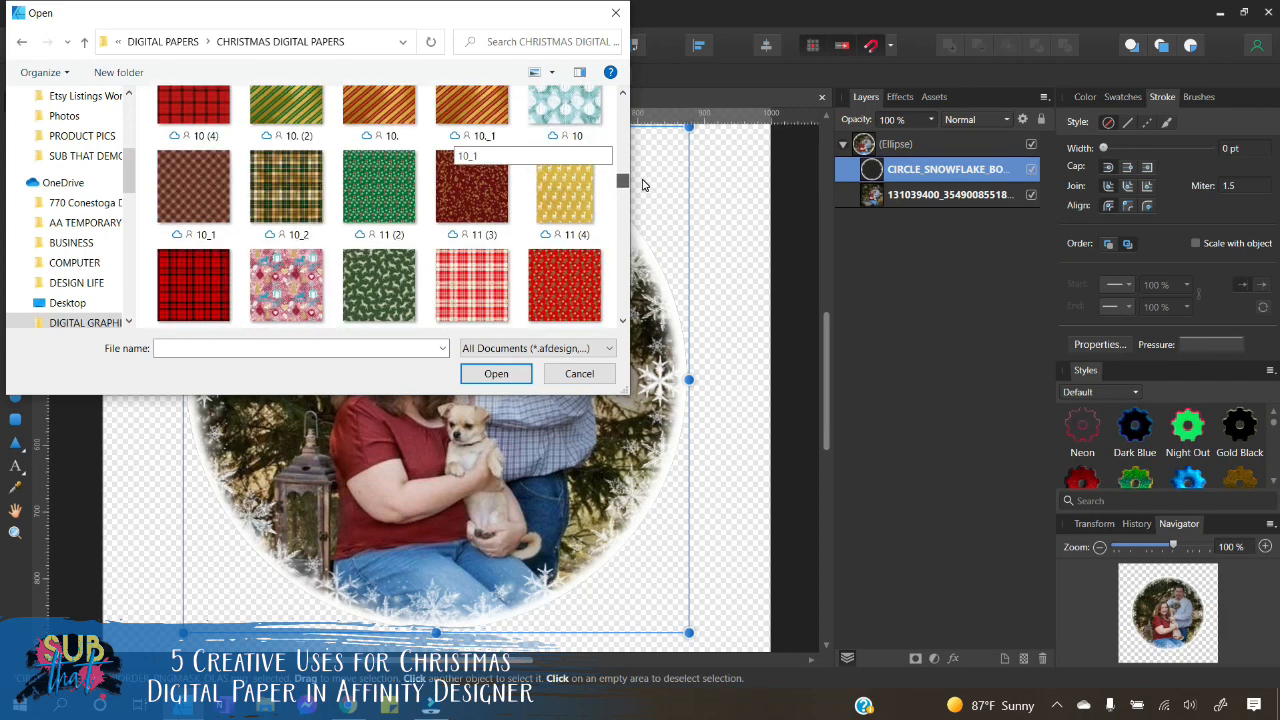
pyautogui.moveTo(643, 185); pyautogui.dragTo(648, 209)
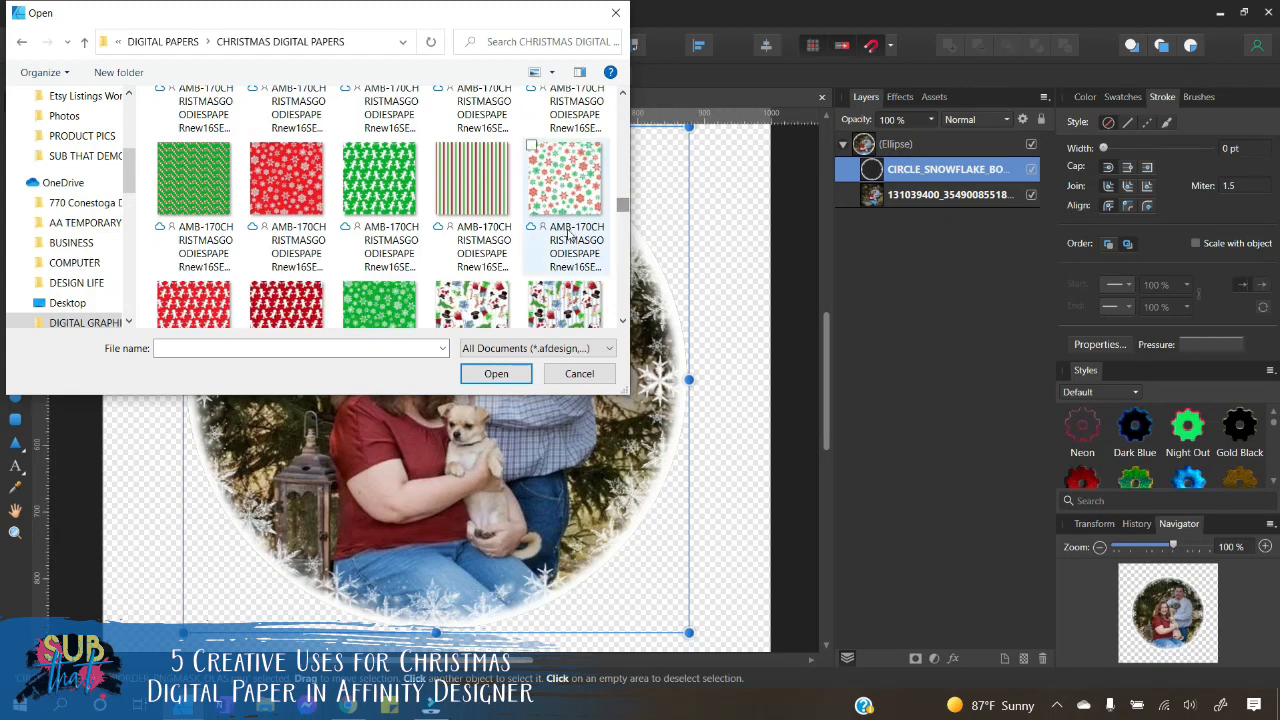
pyautogui.click(561, 175)
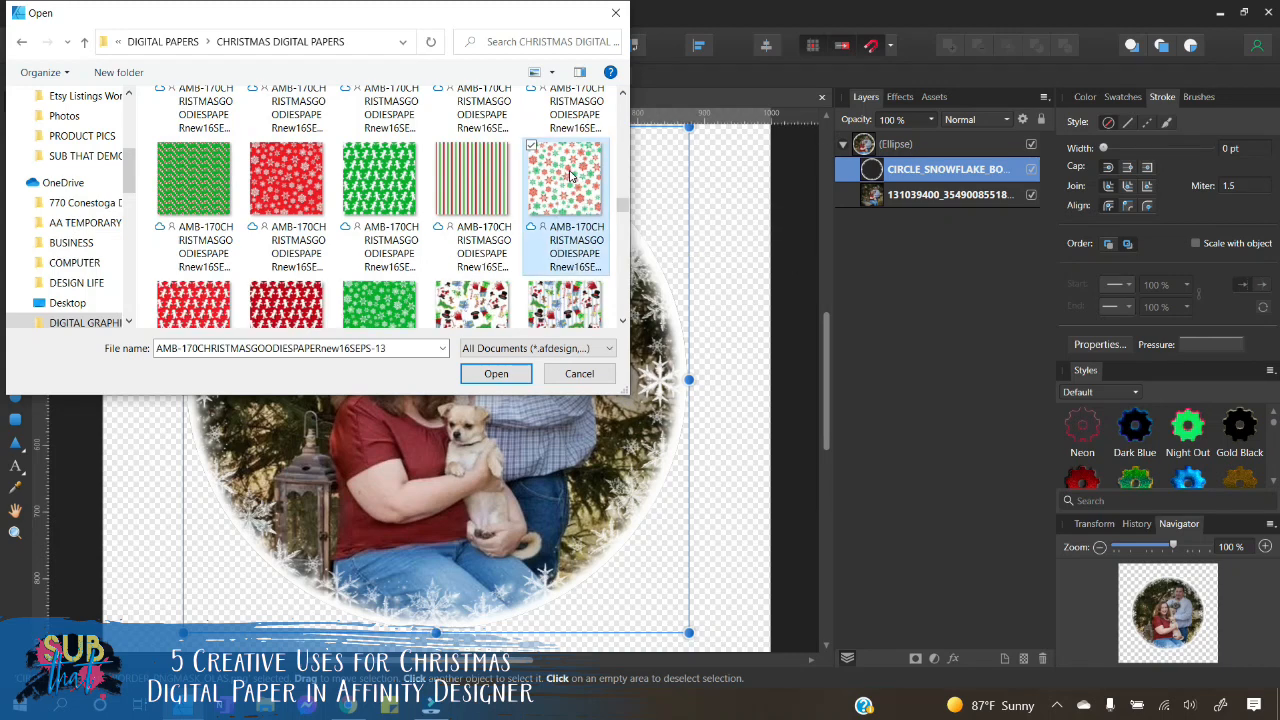
pyautogui.click(517, 375)
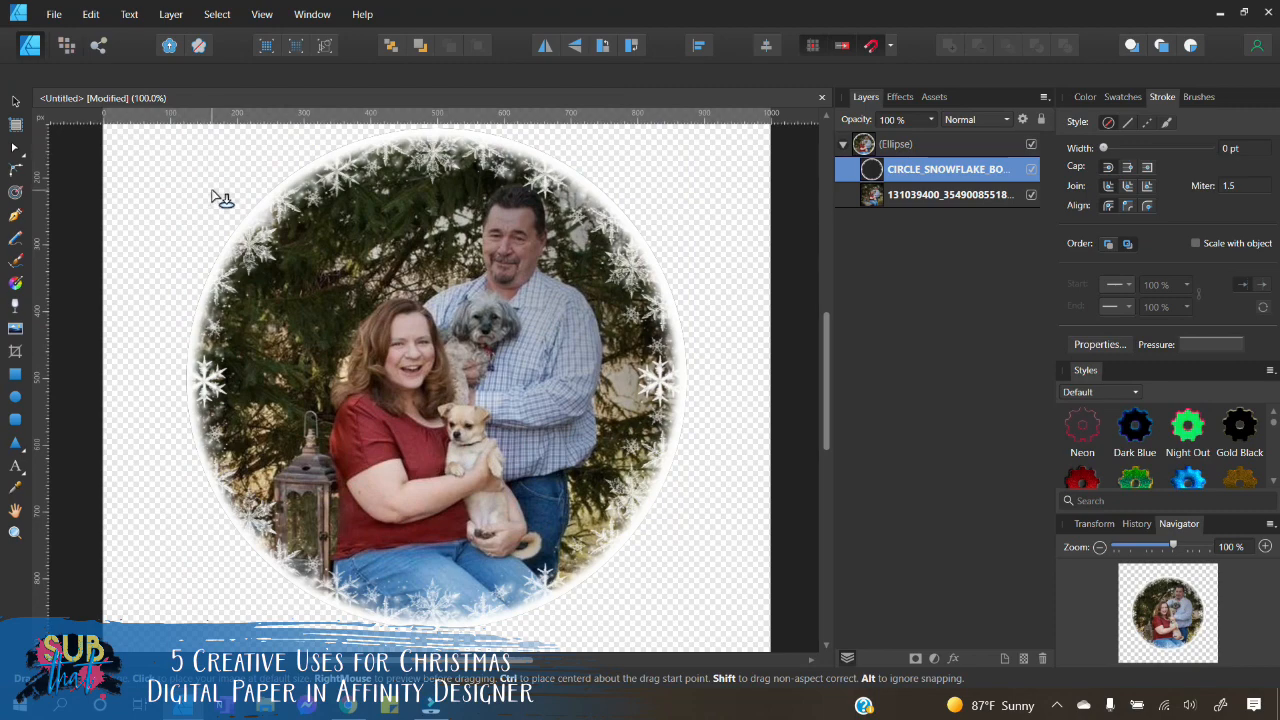
pyautogui.moveTo(187, 148); pyautogui.dragTo(683, 641)
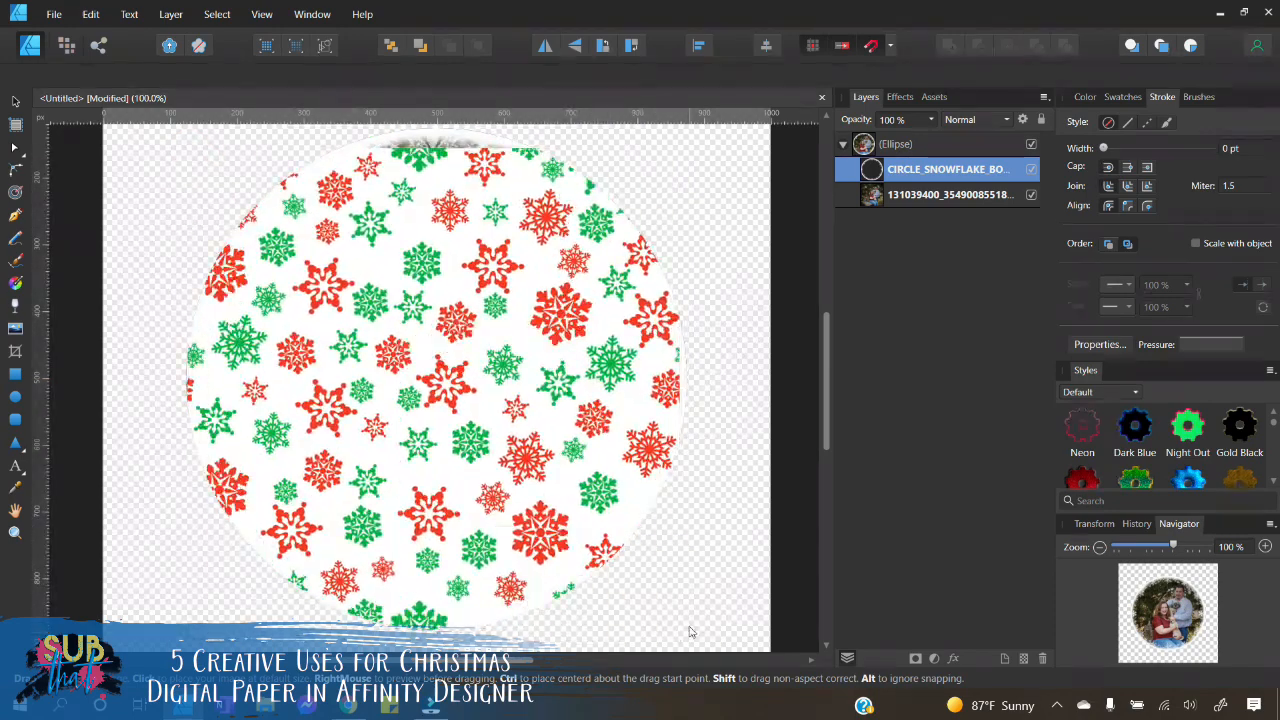
# Step: Move and enlarge the snowflake paper so it covers the whole ellipse and sits centred over it
pyautogui.moveTo(562, 320); pyautogui.dragTo(563, 284)
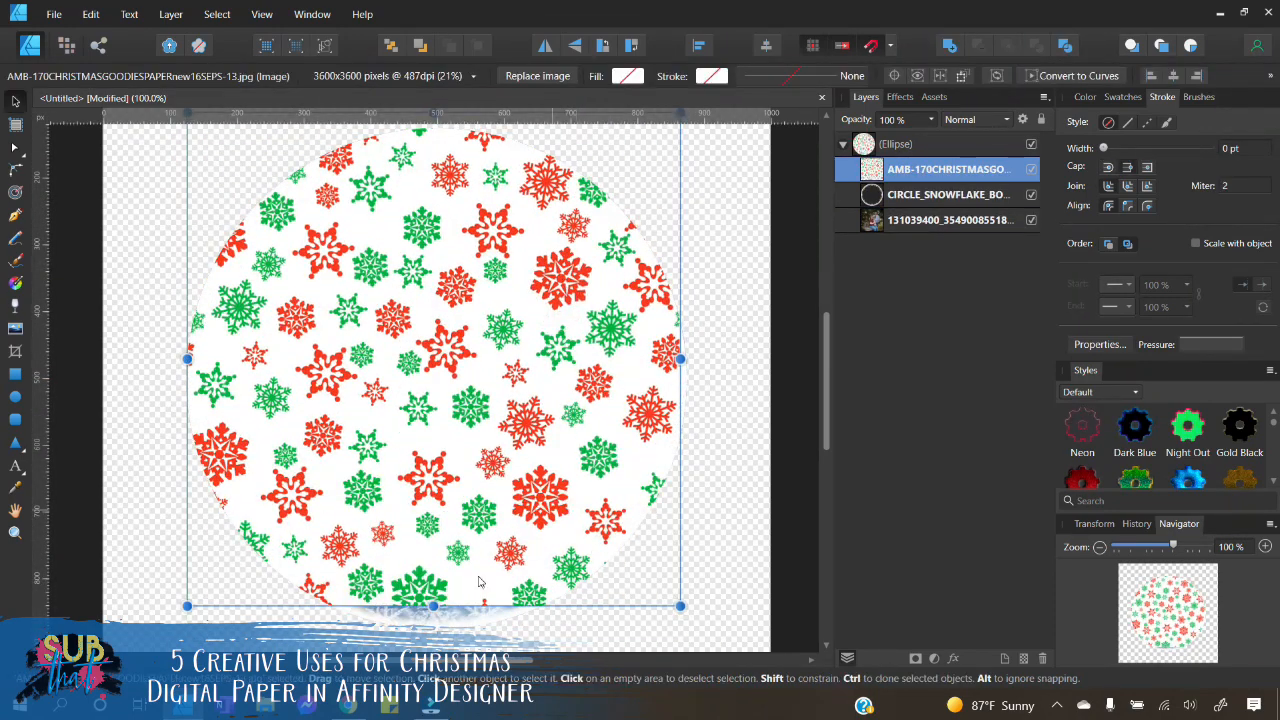
pyautogui.moveTo(187, 606); pyautogui.dragTo(156, 636)
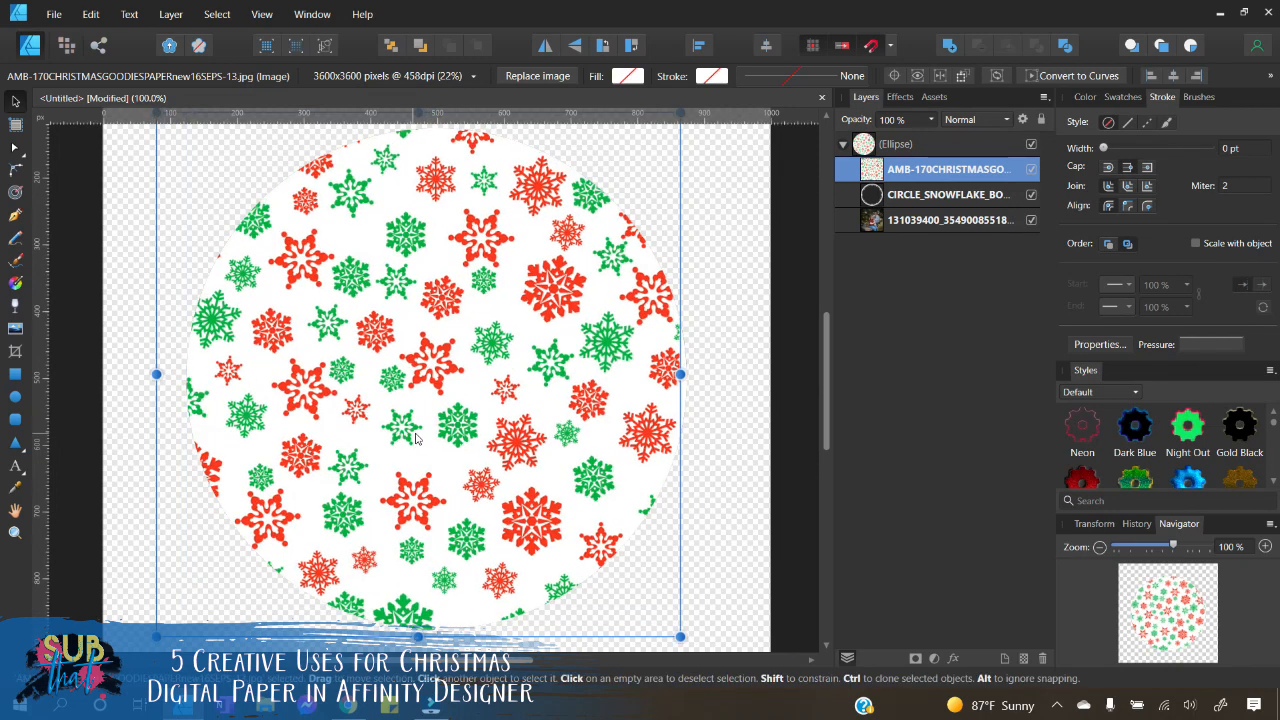
pyautogui.moveTo(680, 373); pyautogui.dragTo(688, 373)
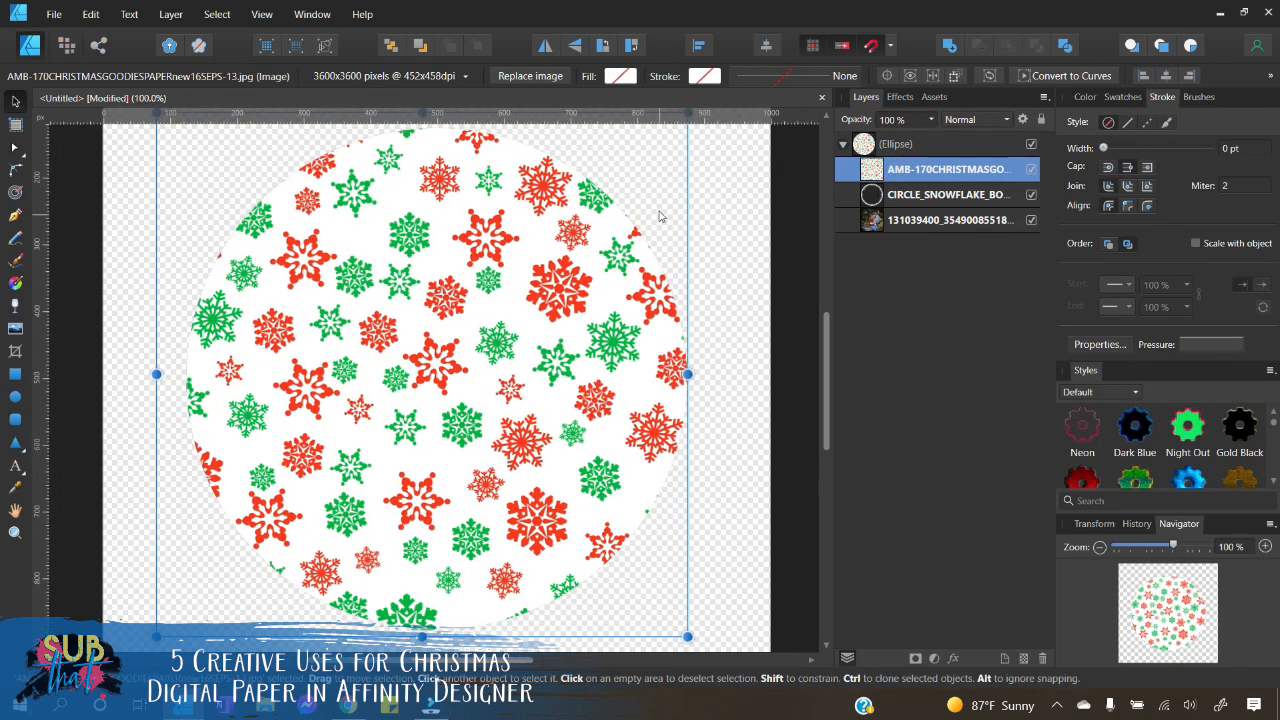
pyautogui.moveTo(636, 192); pyautogui.dragTo(653, 195)
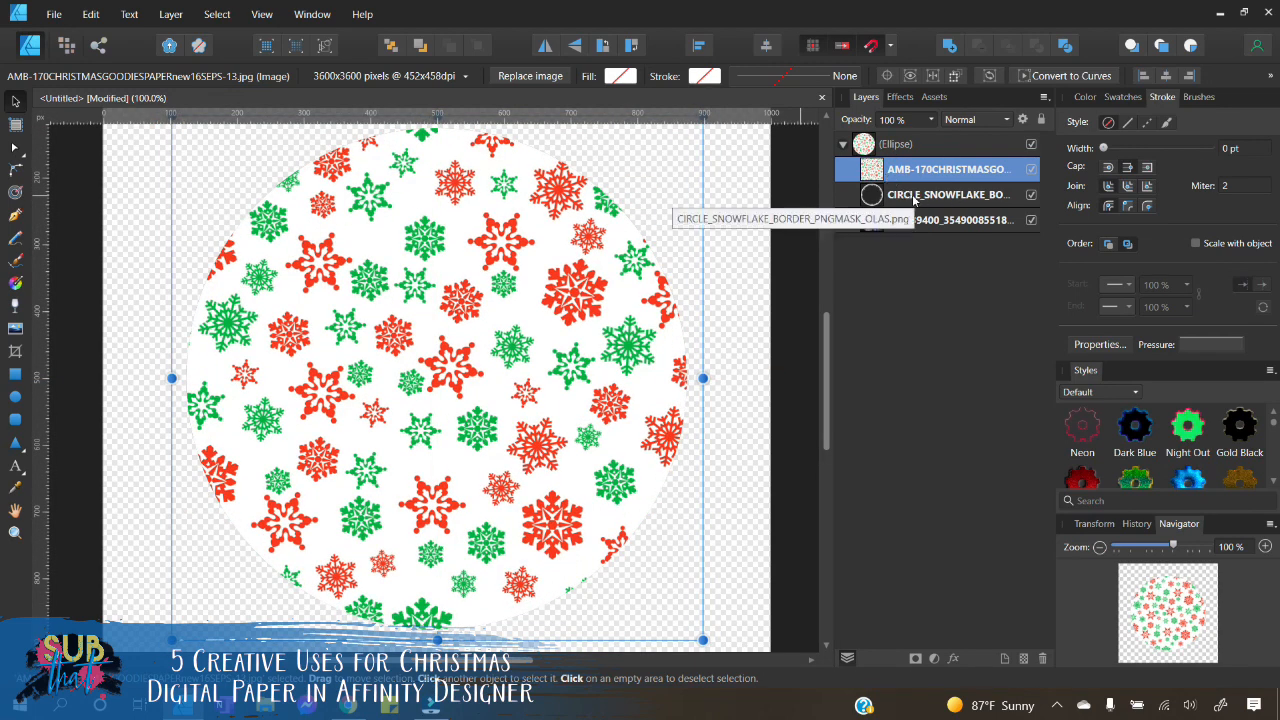
# Step: Clip the red and green snowflake paper inside the CIRCLE_SNOWFLAKE_BORDER layer so it fills only the border, and check the ornament
pyautogui.click(920, 202)
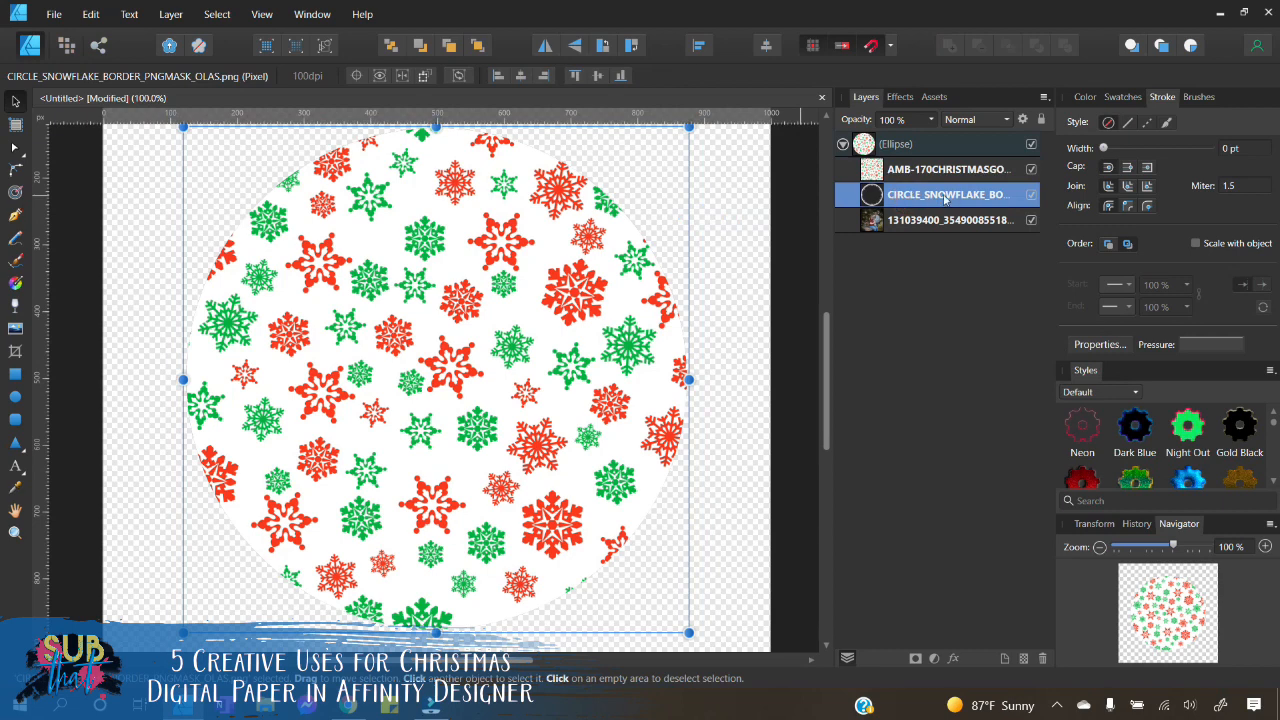
pyautogui.click(900, 172)
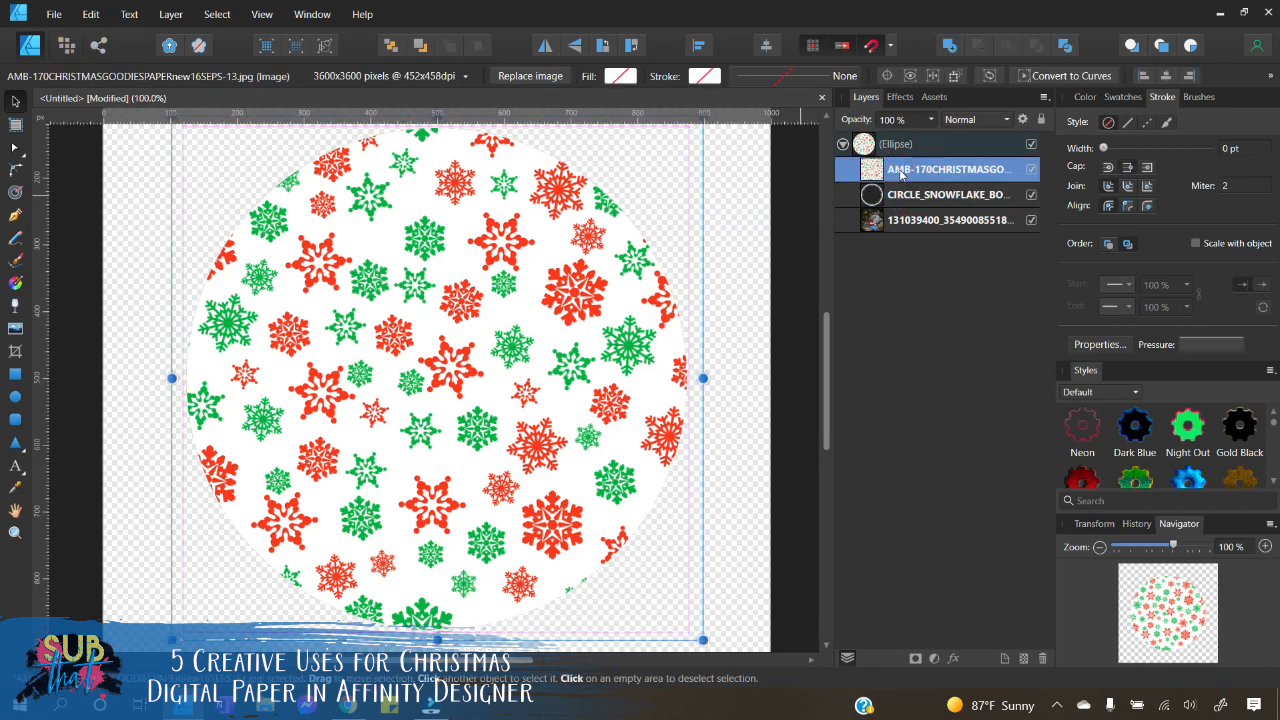
pyautogui.moveTo(901, 173); pyautogui.dragTo(913, 201)
pyautogui.click(722, 277)
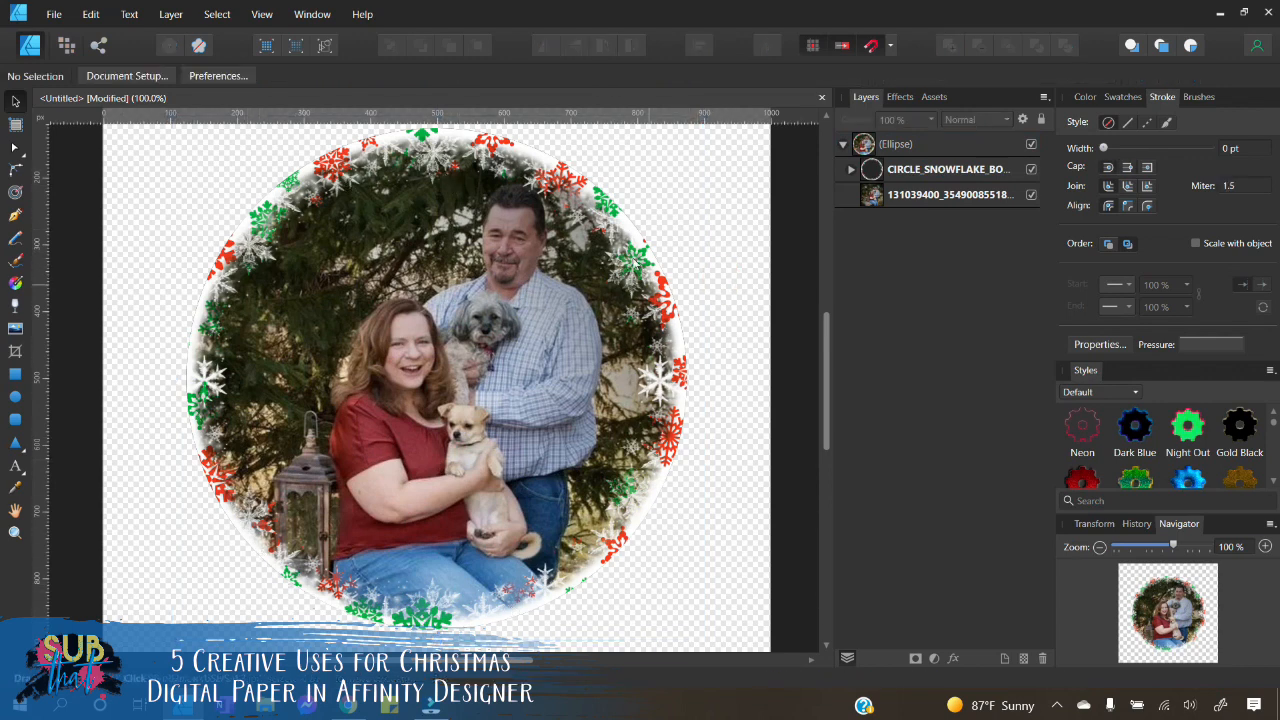
pyautogui.click(1099, 547)
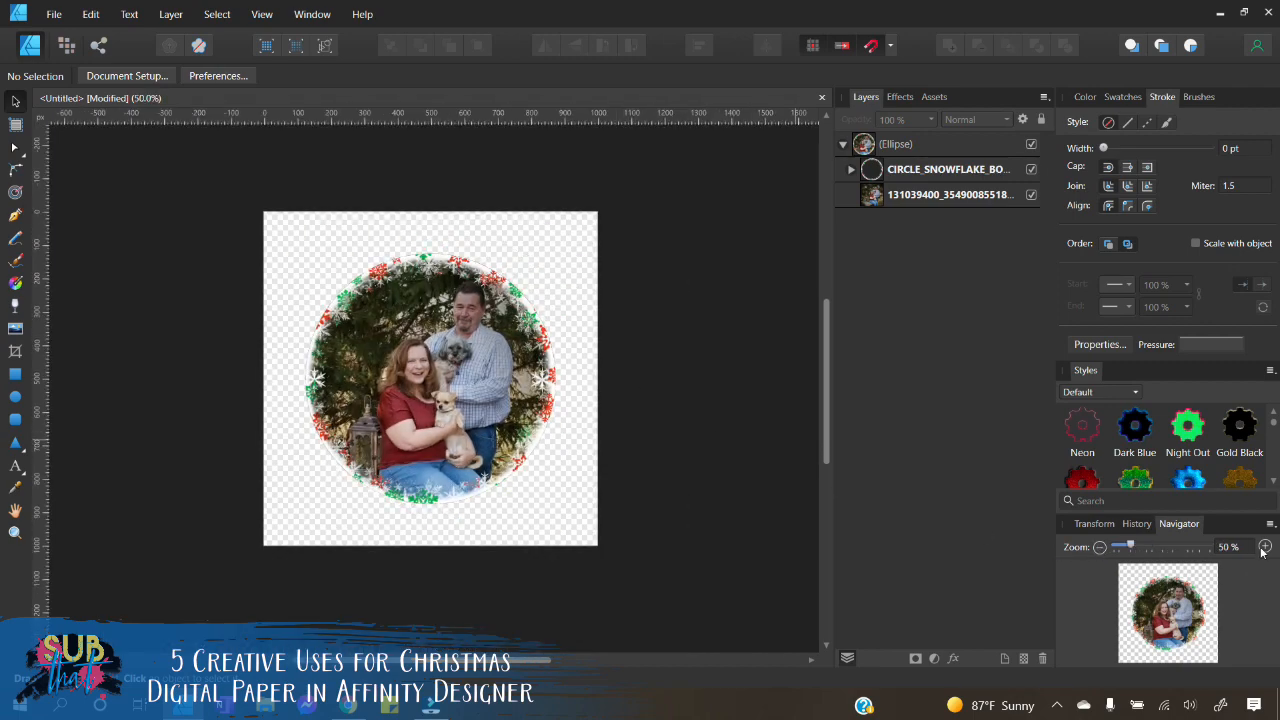
pyautogui.click(1265, 546)
pyautogui.click(1265, 546)
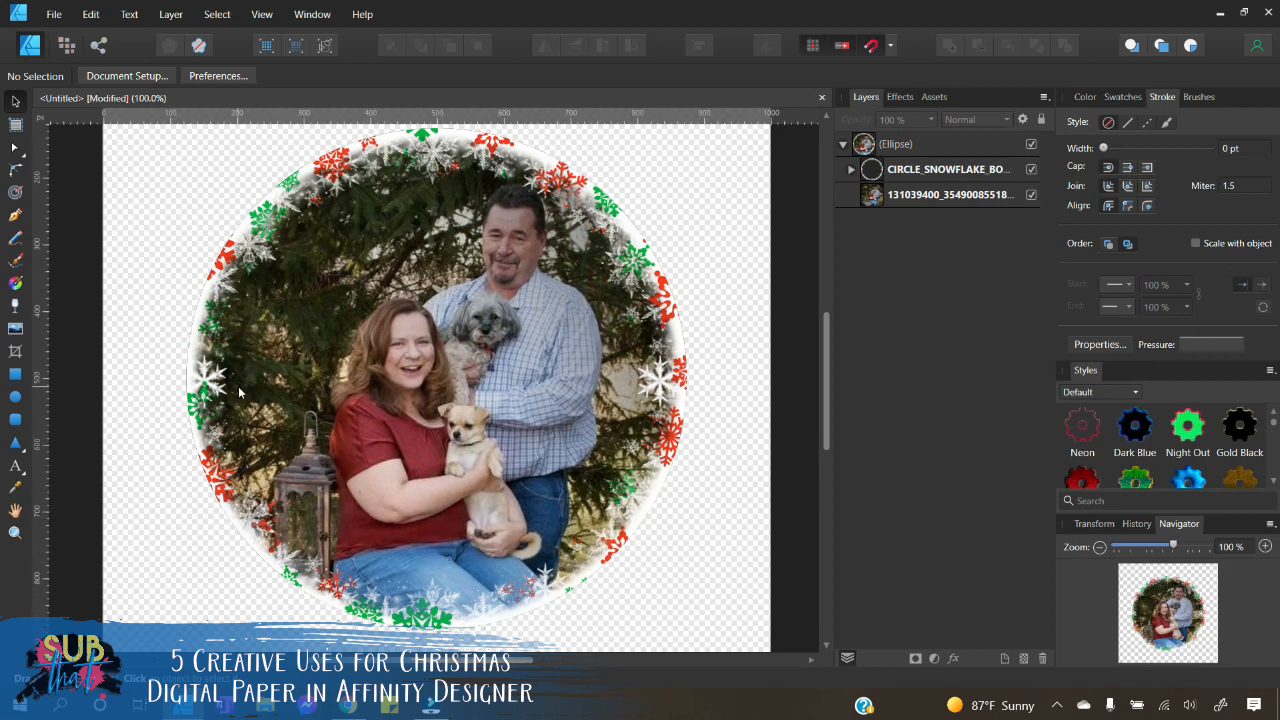
# Step: Hide the snowflake paper nested in the border layer, and delete the whole ellipse ornament from the document
pyautogui.click(910, 168)
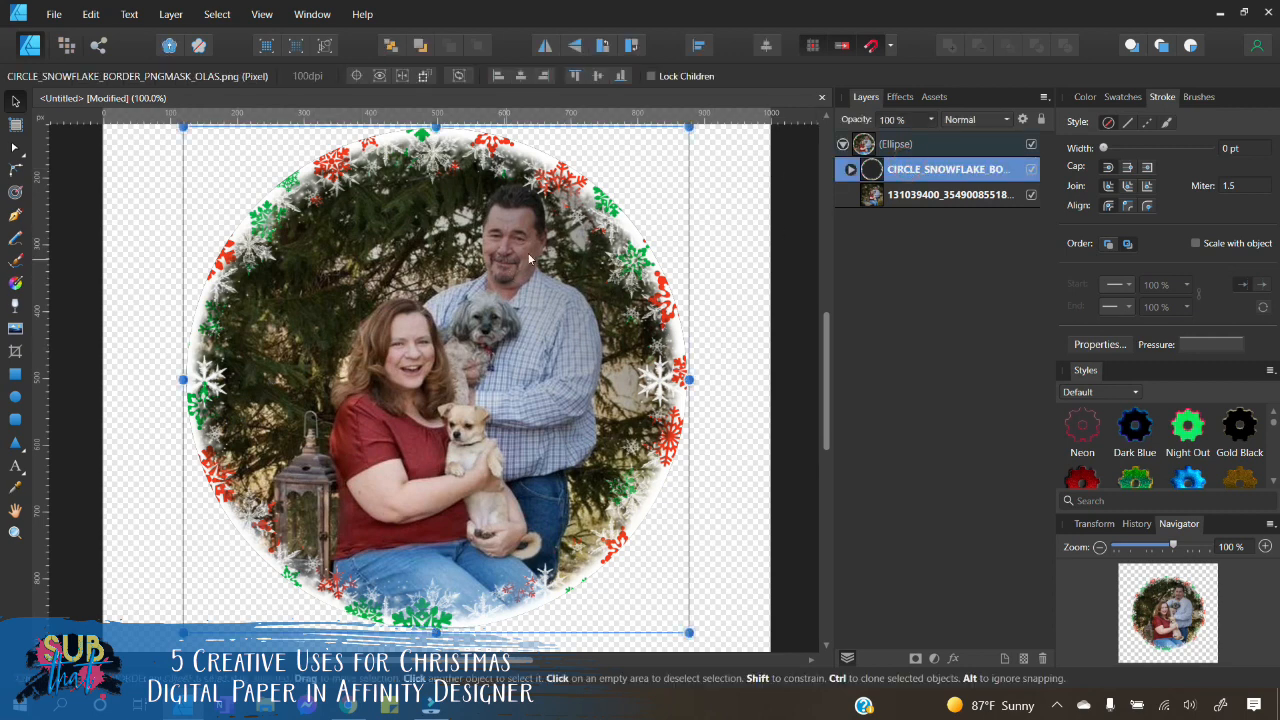
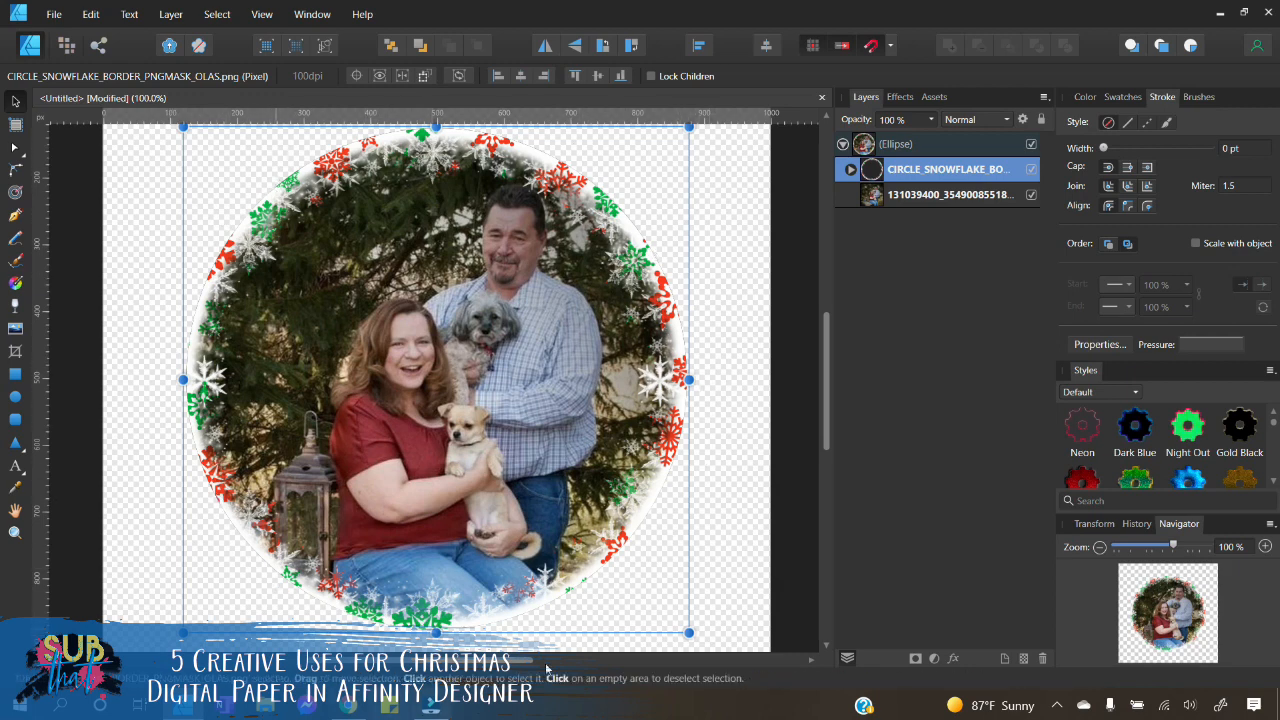
pyautogui.click(851, 170)
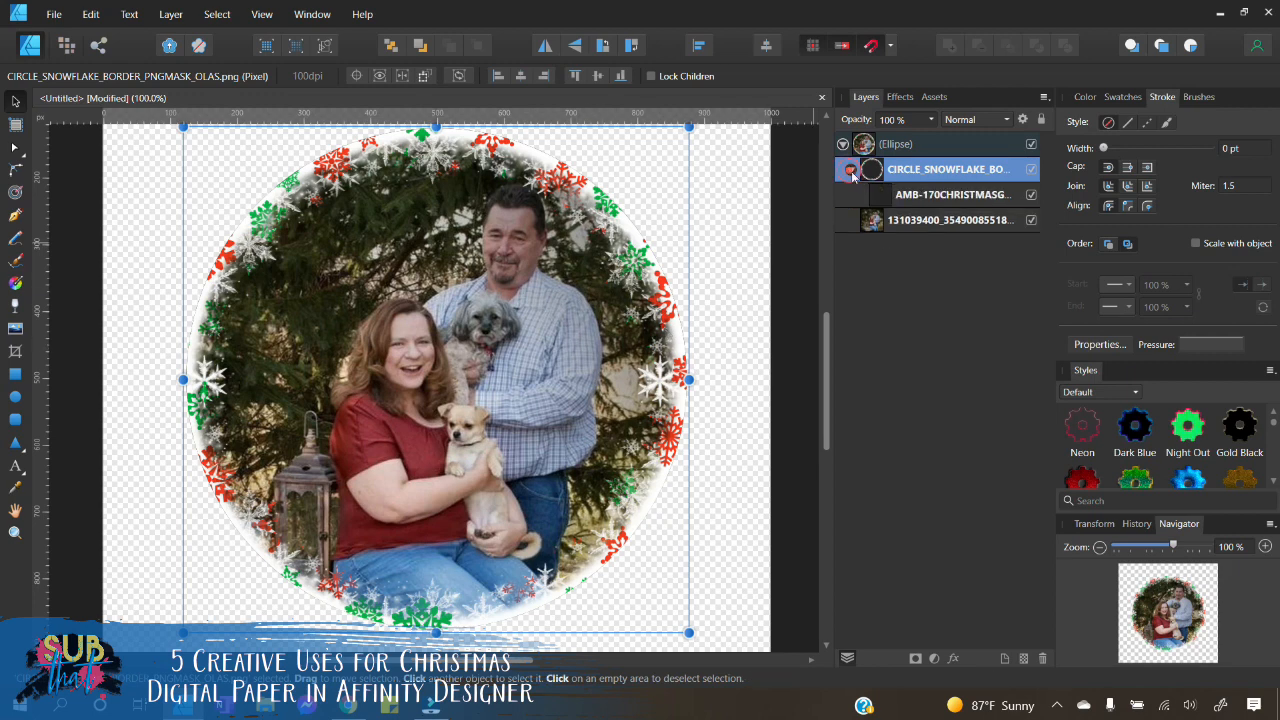
pyautogui.click(1032, 195)
pyautogui.click(720, 311)
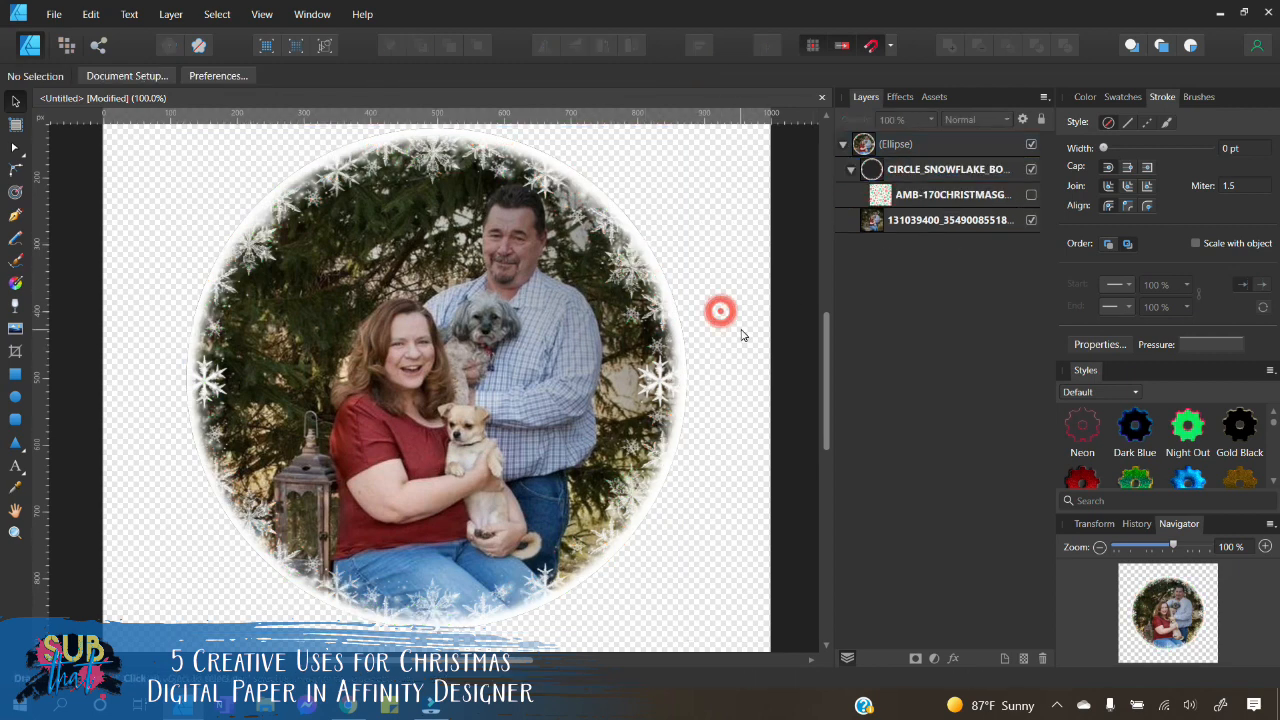
pyautogui.click(948, 146)
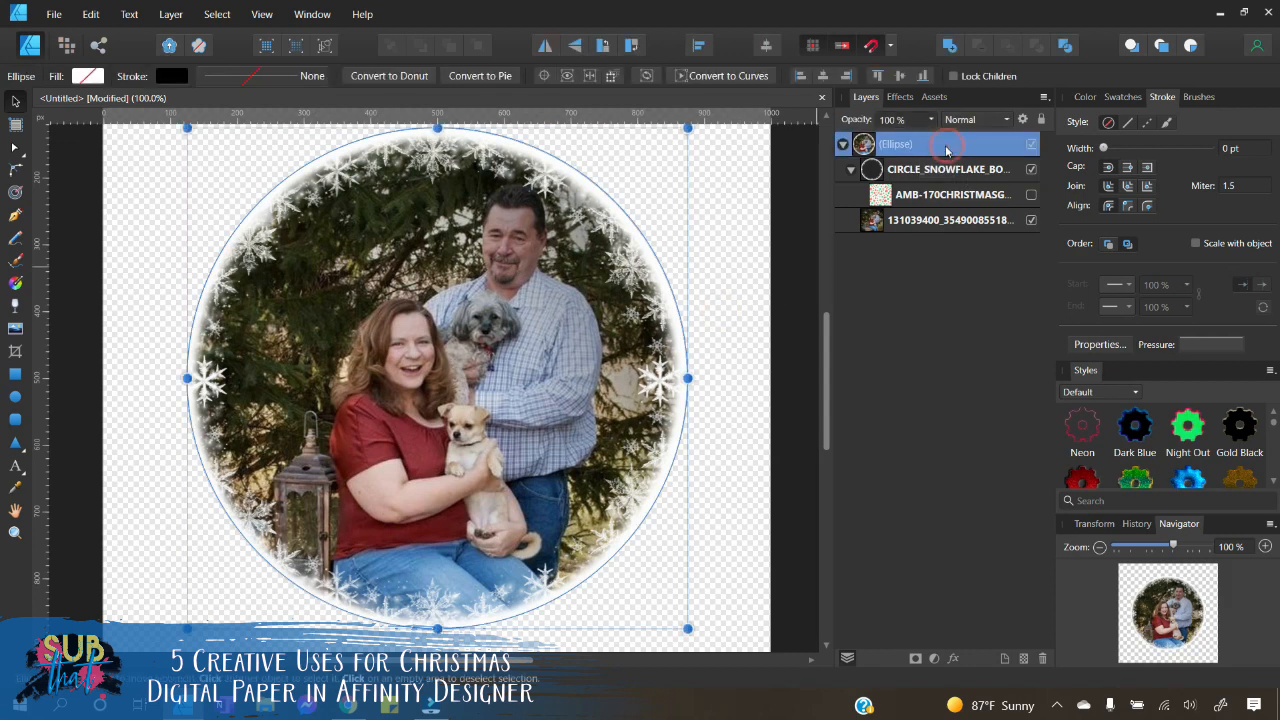
pyautogui.click(1043, 658)
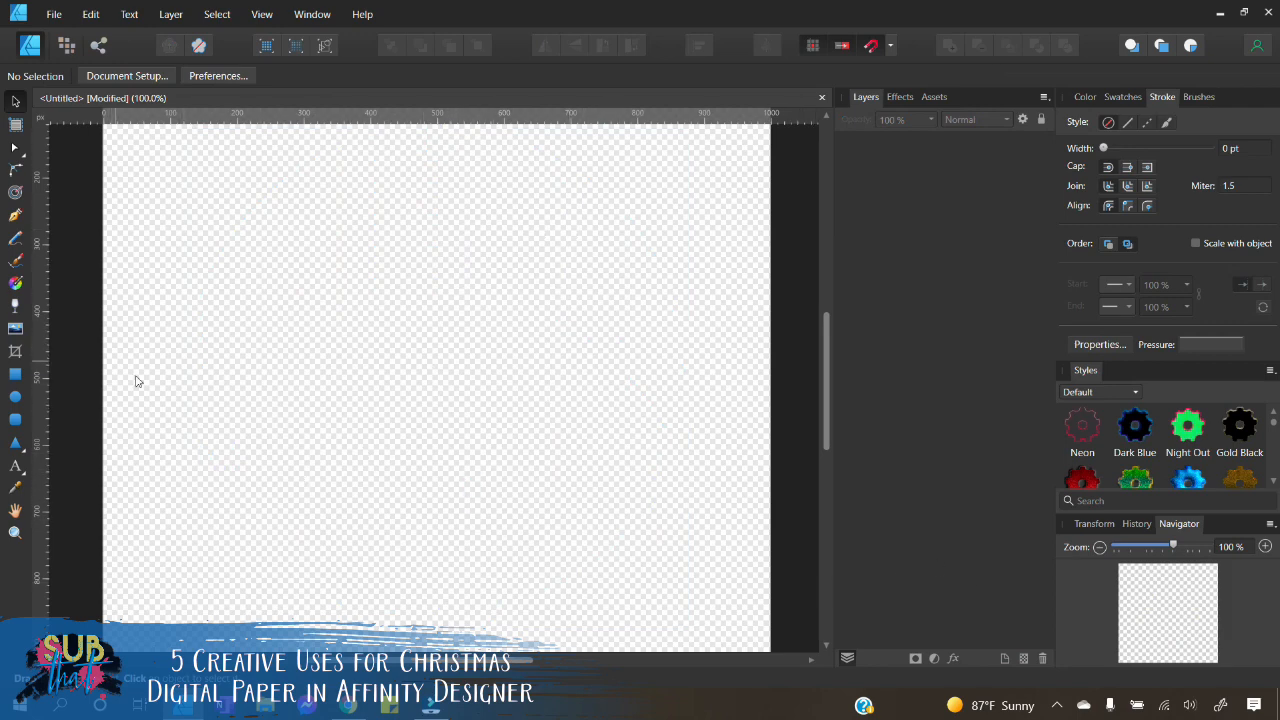
# Step: Start placing an image and open the black folder within main files of the Let-It-Snow-Somewhere-Else download
pyautogui.click(13, 333)
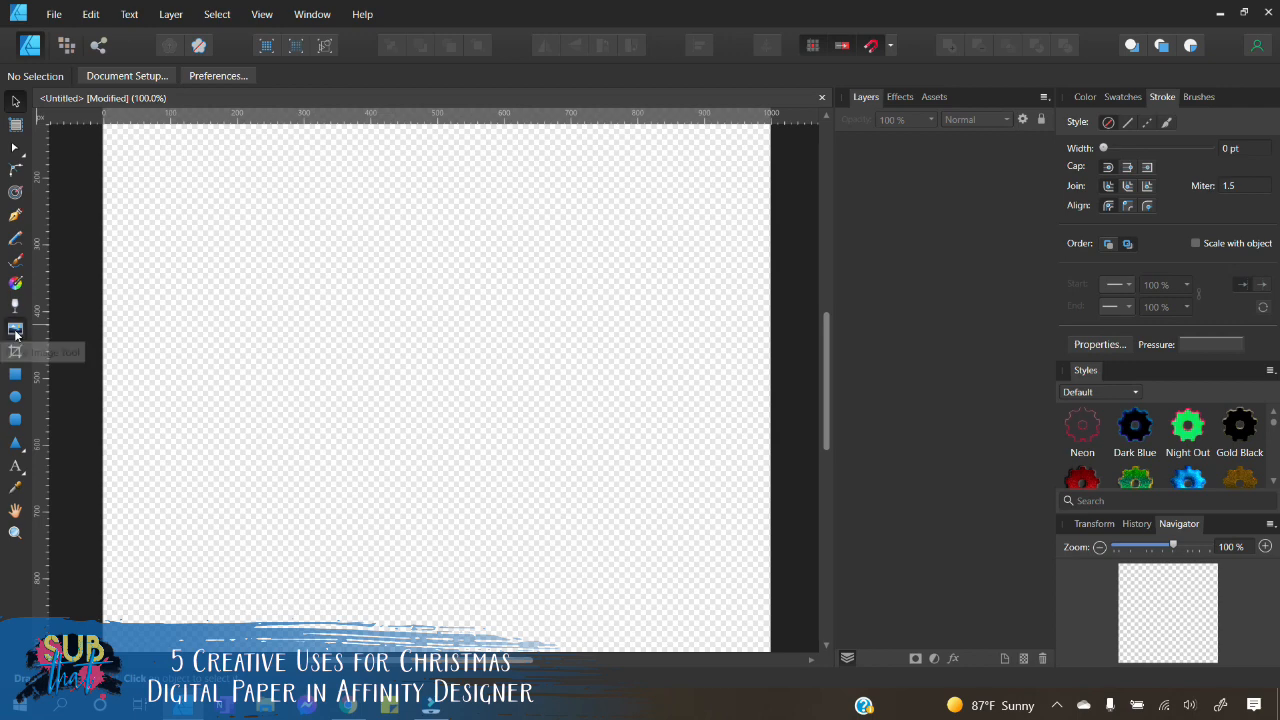
pyautogui.click(15, 333)
pyautogui.scroll(1, 130, 167)
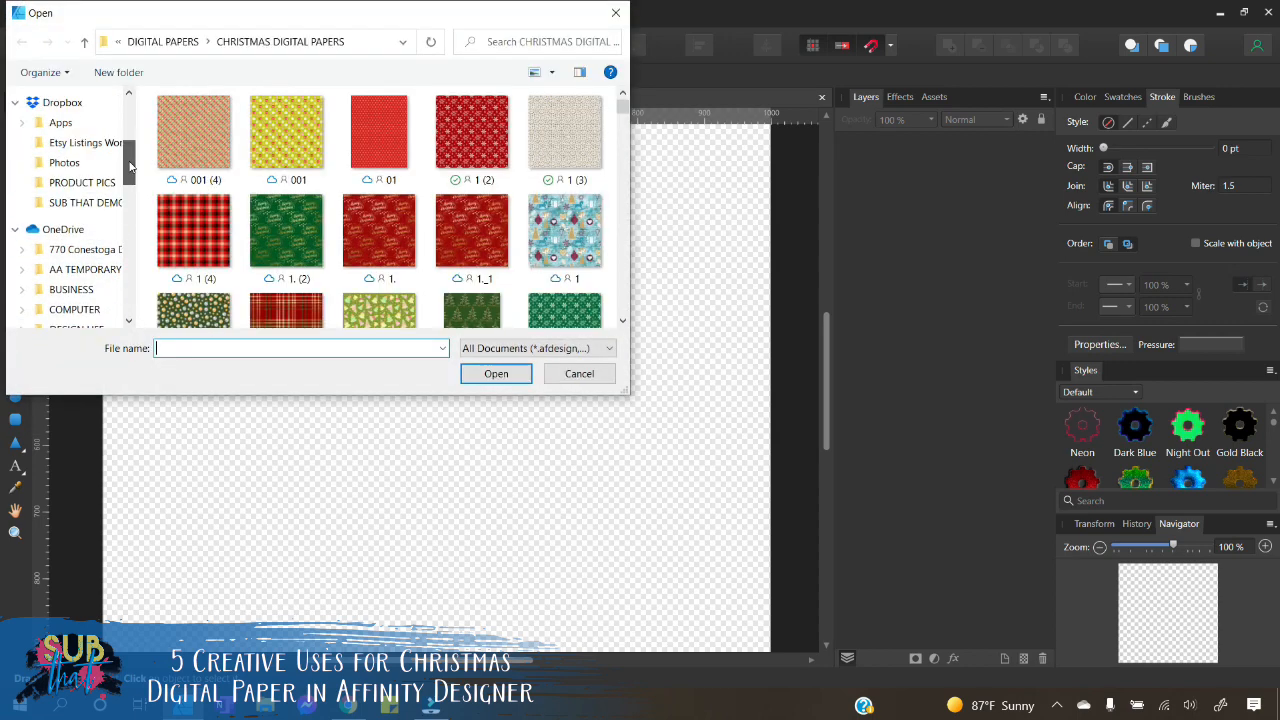
pyautogui.scroll(3, 130, 167)
pyautogui.click(74, 149)
pyautogui.click(286, 180)
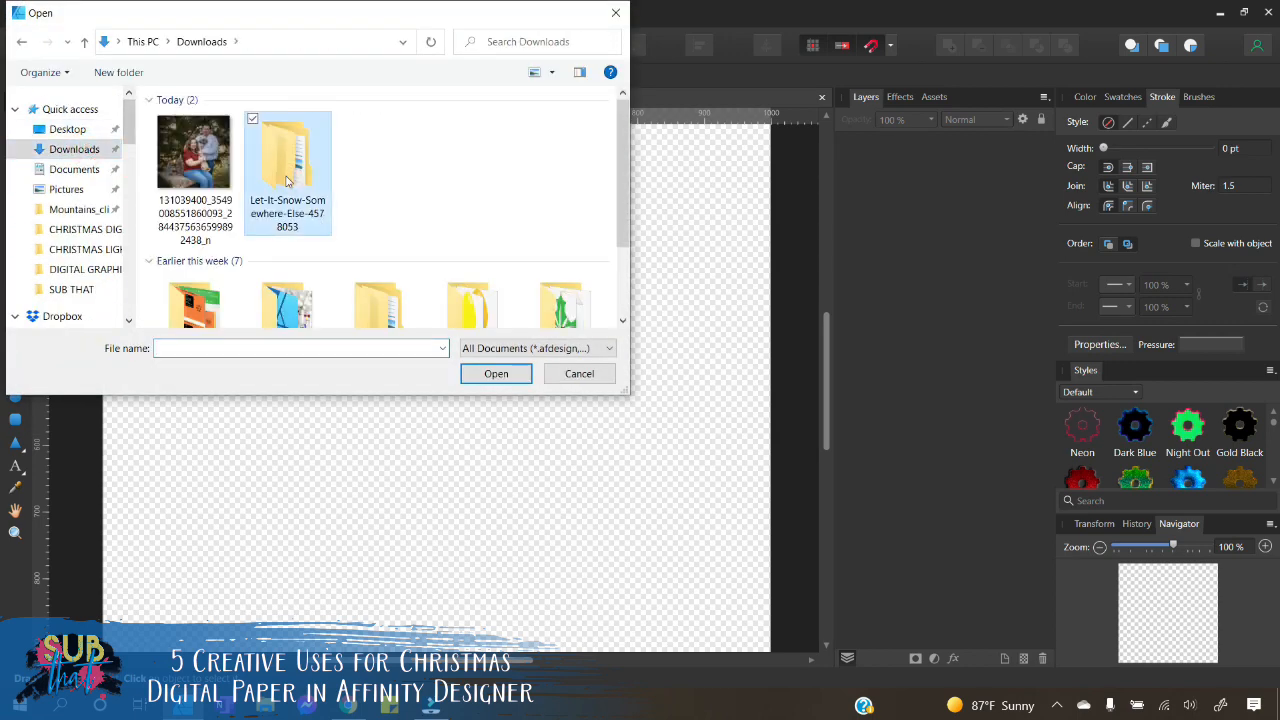
pyautogui.doubleClick(286, 180)
pyautogui.doubleClick(254, 125)
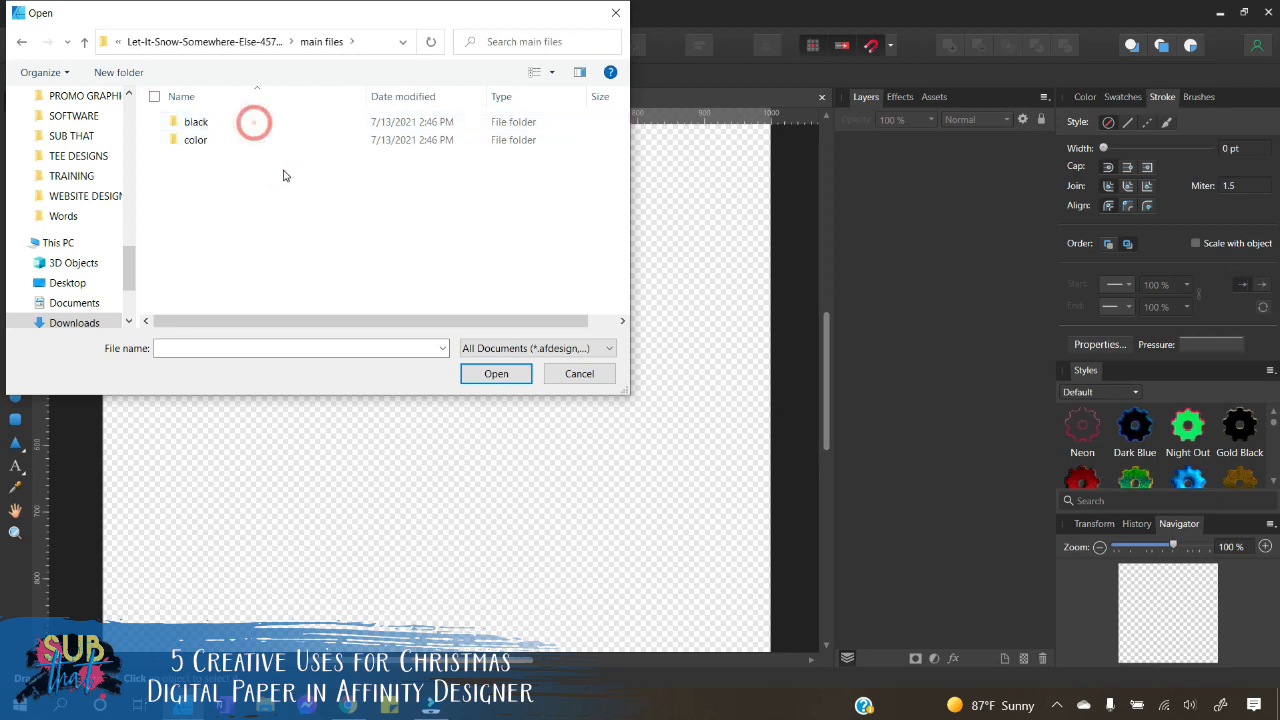
pyautogui.doubleClick(248, 125)
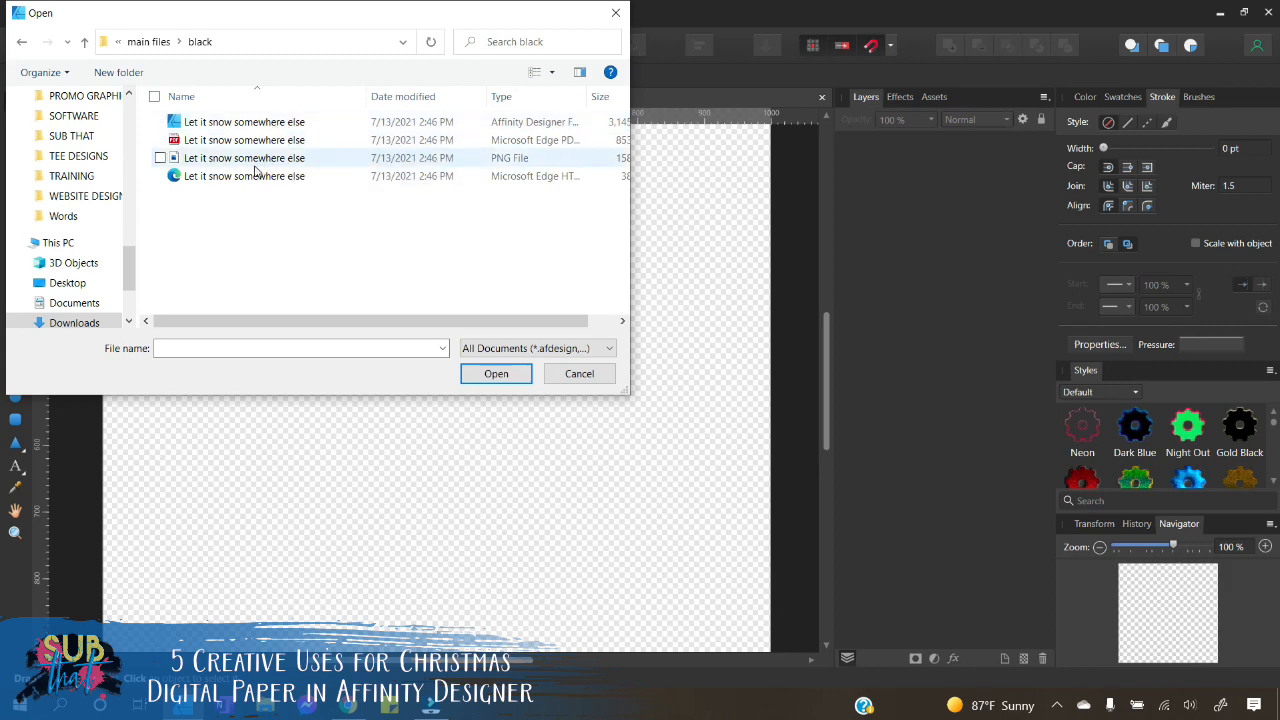
# Step: Place the Let it snow somewhere else EPS design about 800 px wide and move it to the middle of the page
pyautogui.click(262, 122)
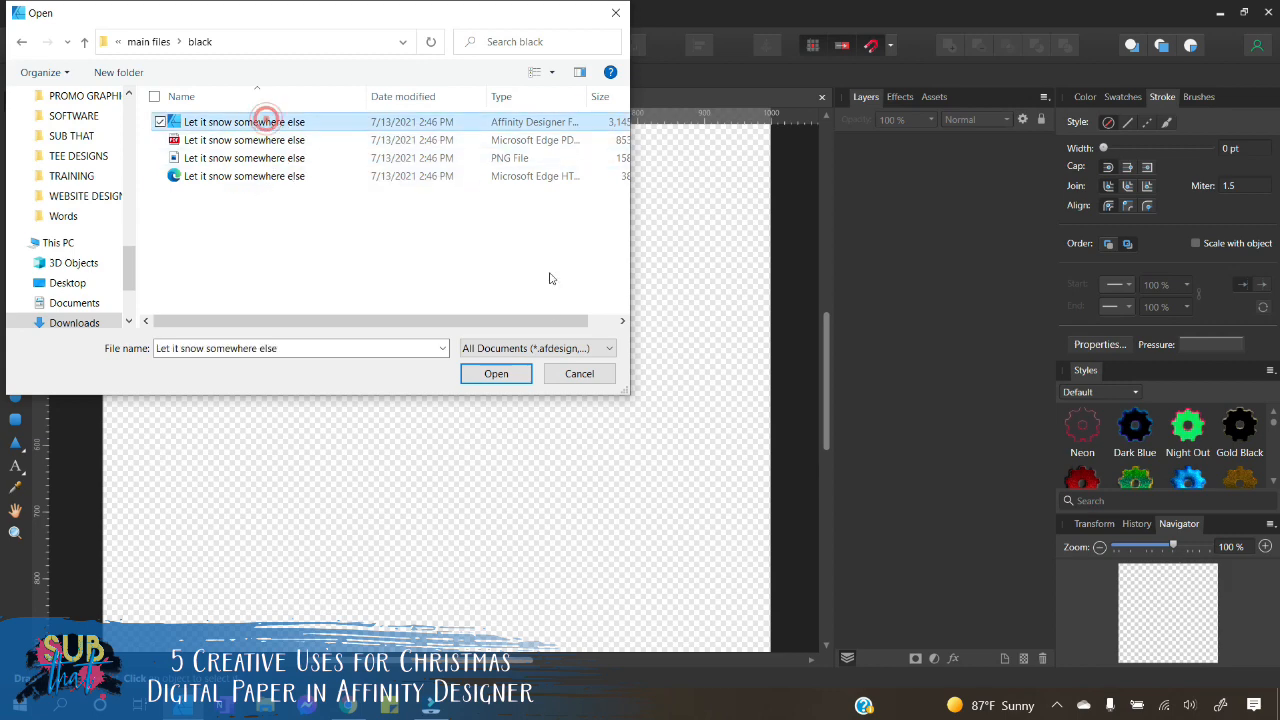
pyautogui.click(505, 375)
pyautogui.moveTo(197, 131); pyautogui.dragTo(655, 672)
pyautogui.moveTo(647, 306); pyautogui.dragTo(610, 368)
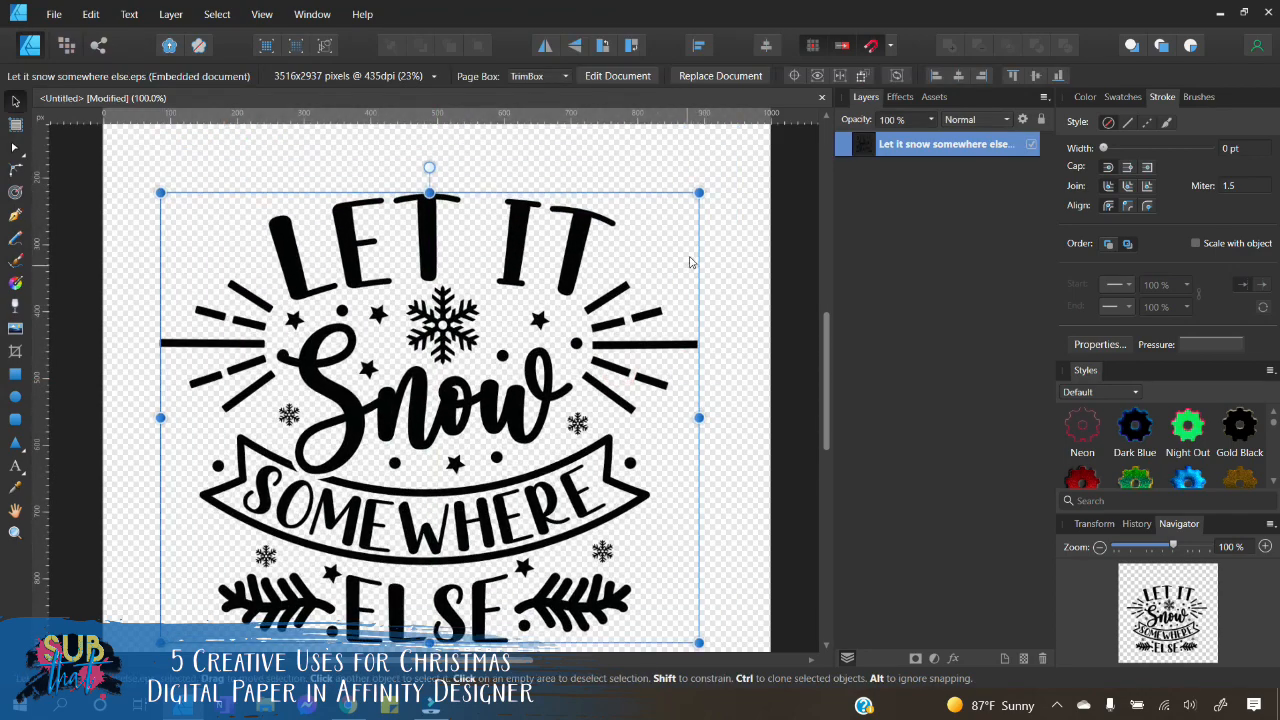
# Step: Enlarge the embedded "Let it snow somewhere else" design proportionally and move it up on the page
pyautogui.moveTo(698, 193); pyautogui.dragTo(734, 164)
pyautogui.moveTo(534, 389); pyautogui.dragTo(536, 352)
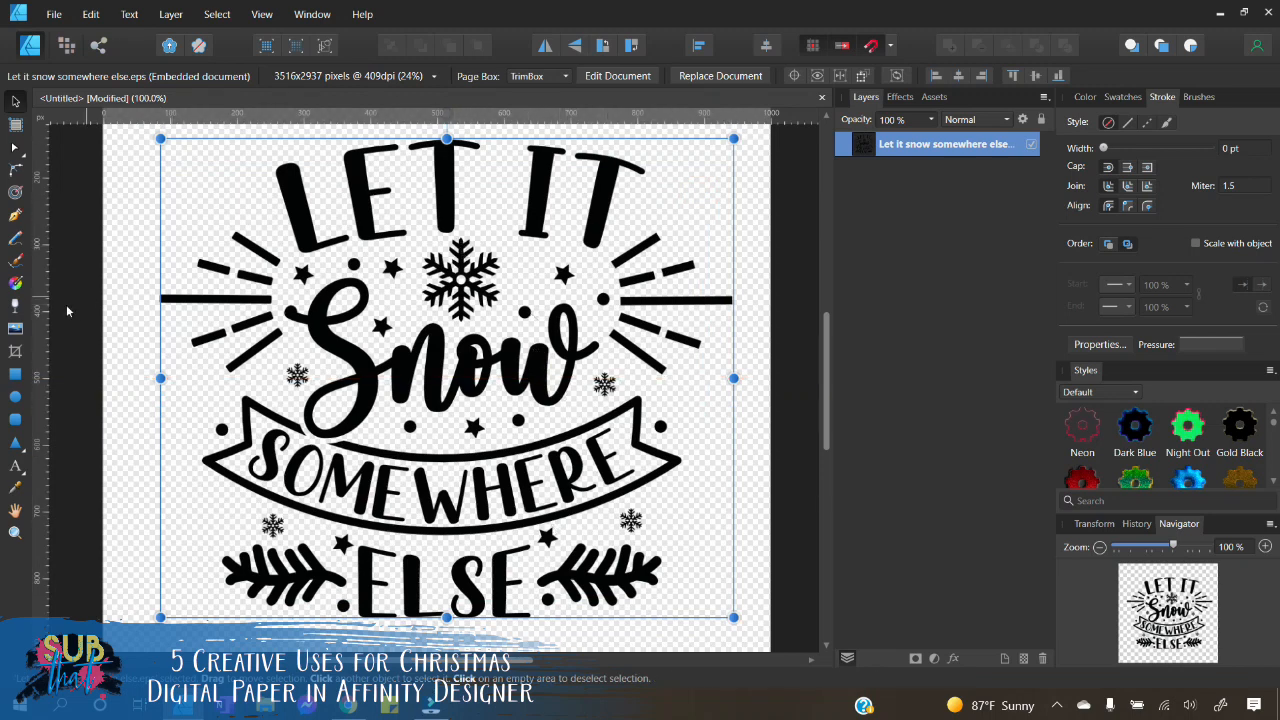
pyautogui.click(54, 14)
pyautogui.click(137, 445)
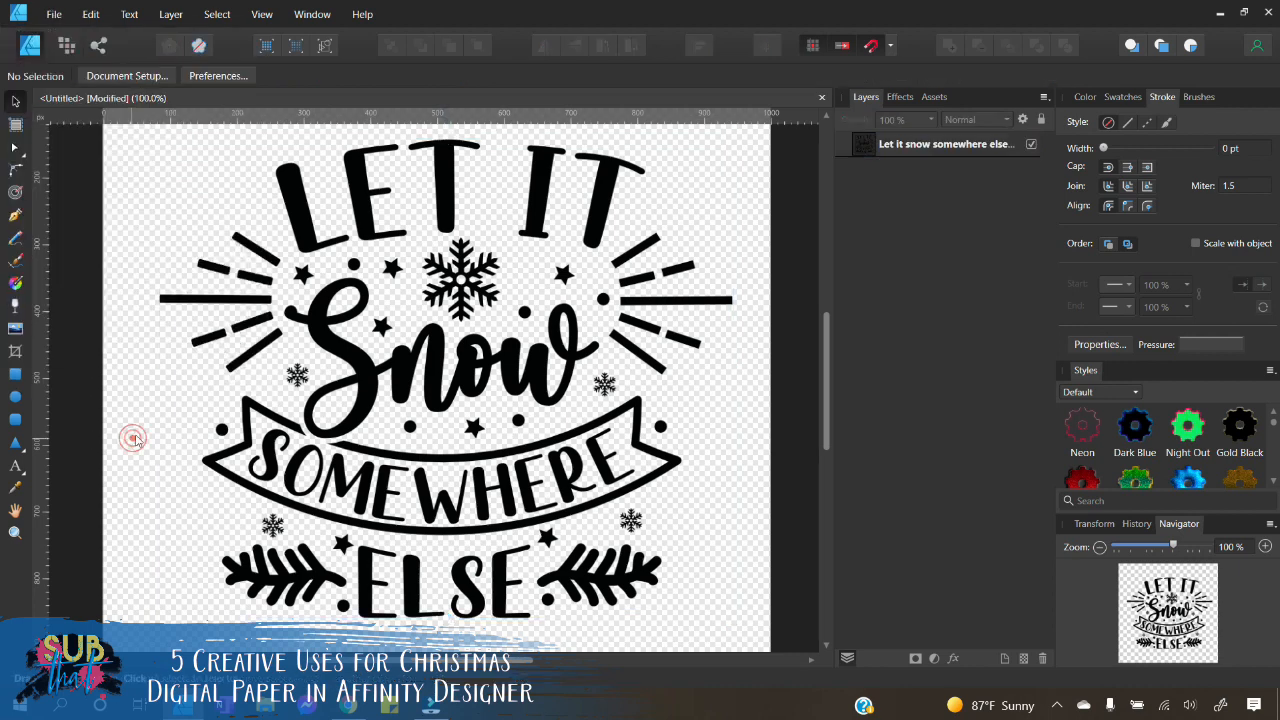
# Step: Open the embedded "Let it snow somewhere else.eps" document for editing
pyautogui.click(466, 472)
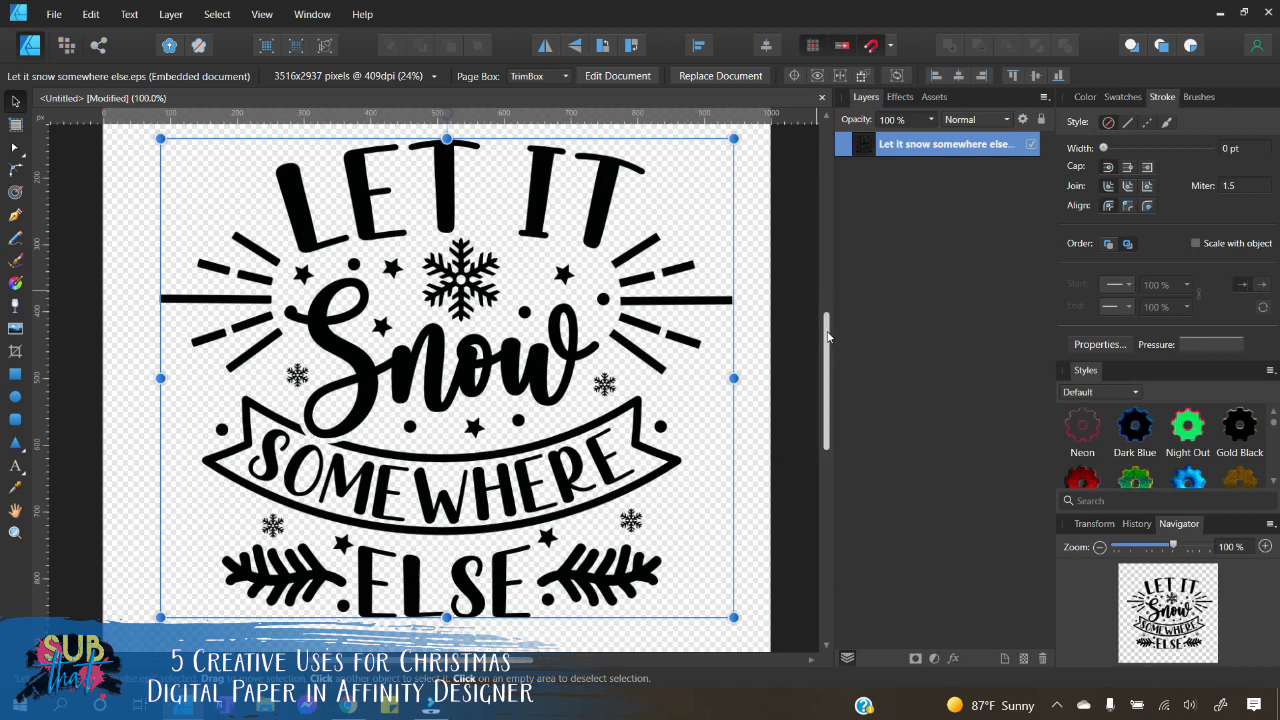
pyautogui.moveTo(834, 301); pyautogui.dragTo(622, 287)
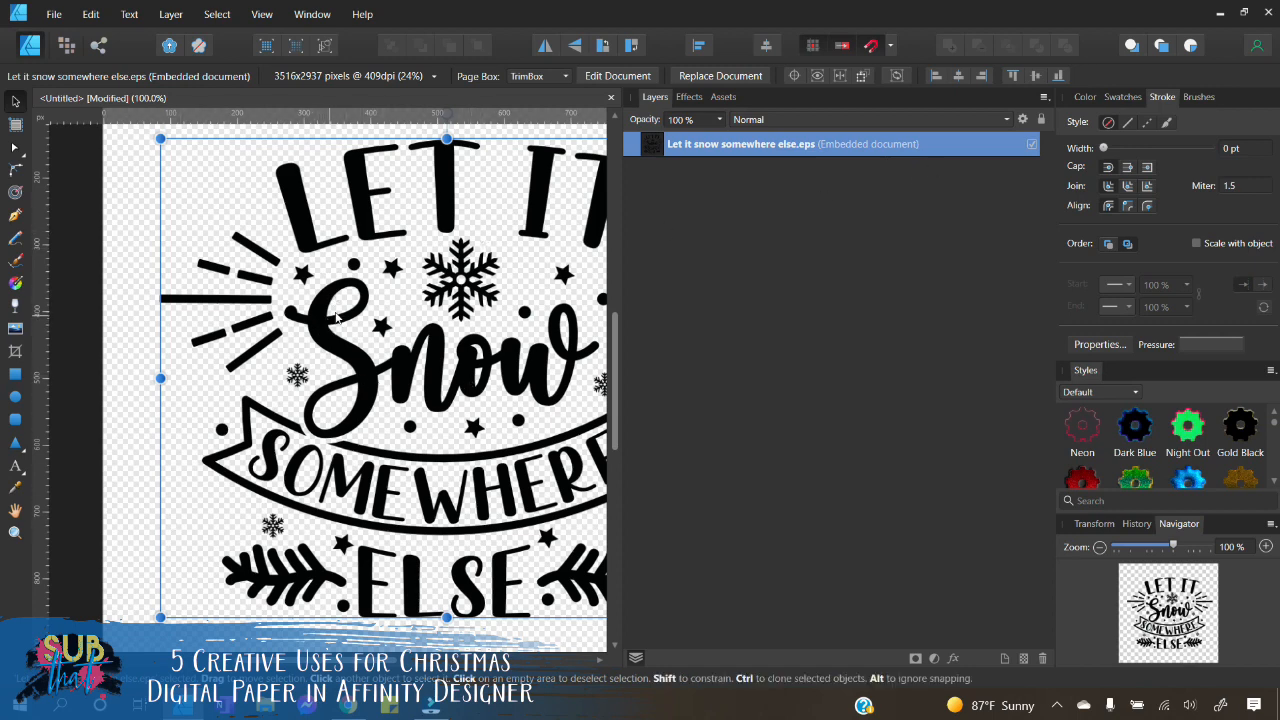
pyautogui.doubleClick(436, 372)
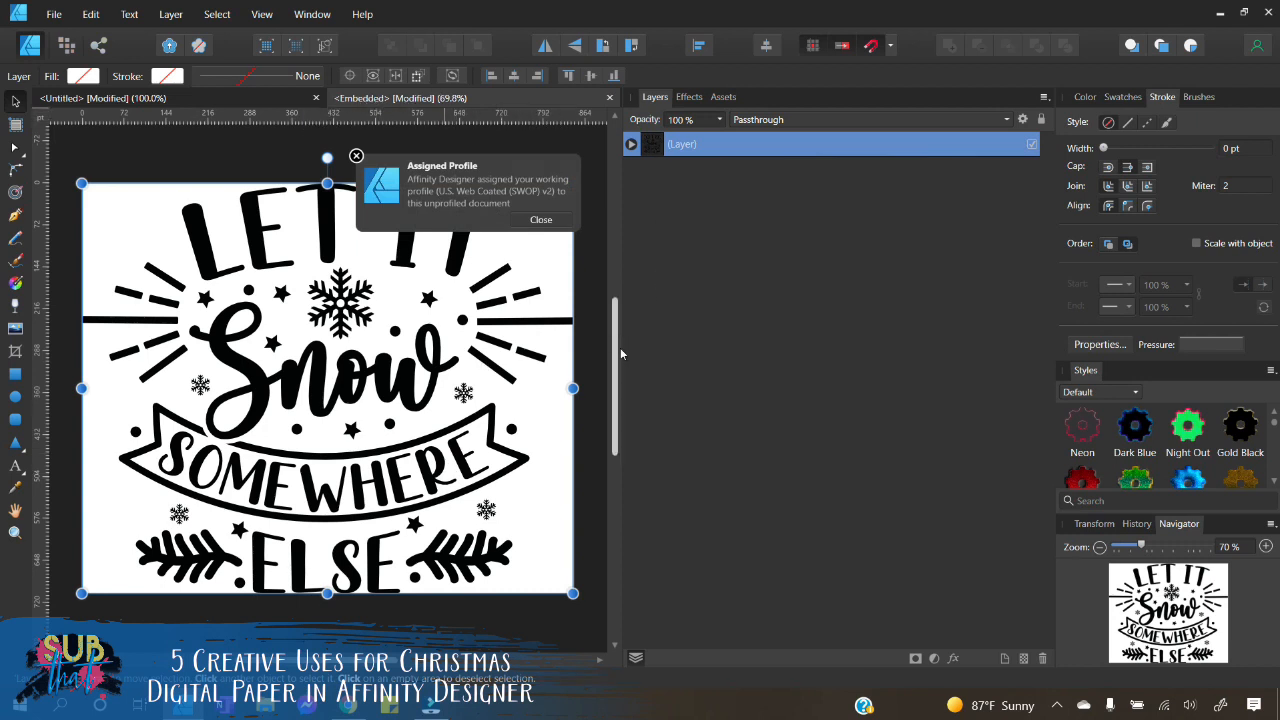
pyautogui.moveTo(616, 362); pyautogui.dragTo(880, 357)
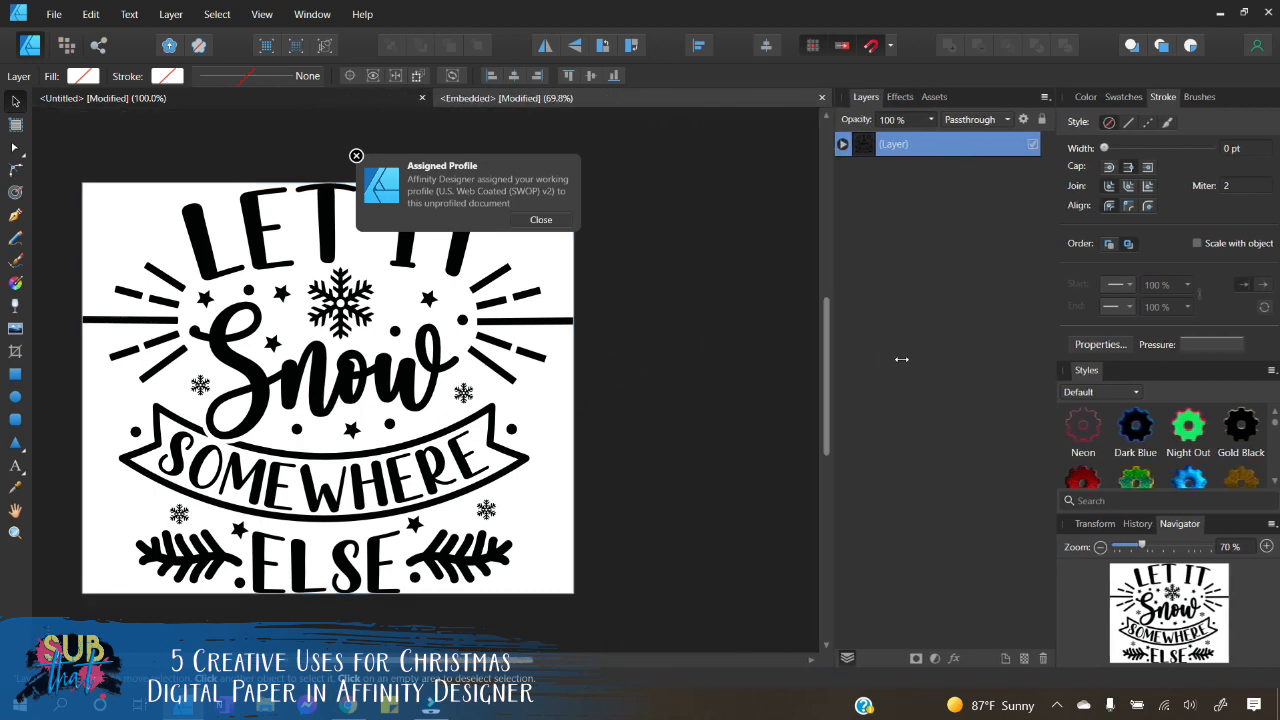
pyautogui.moveTo(508, 660); pyautogui.dragTo(478, 665)
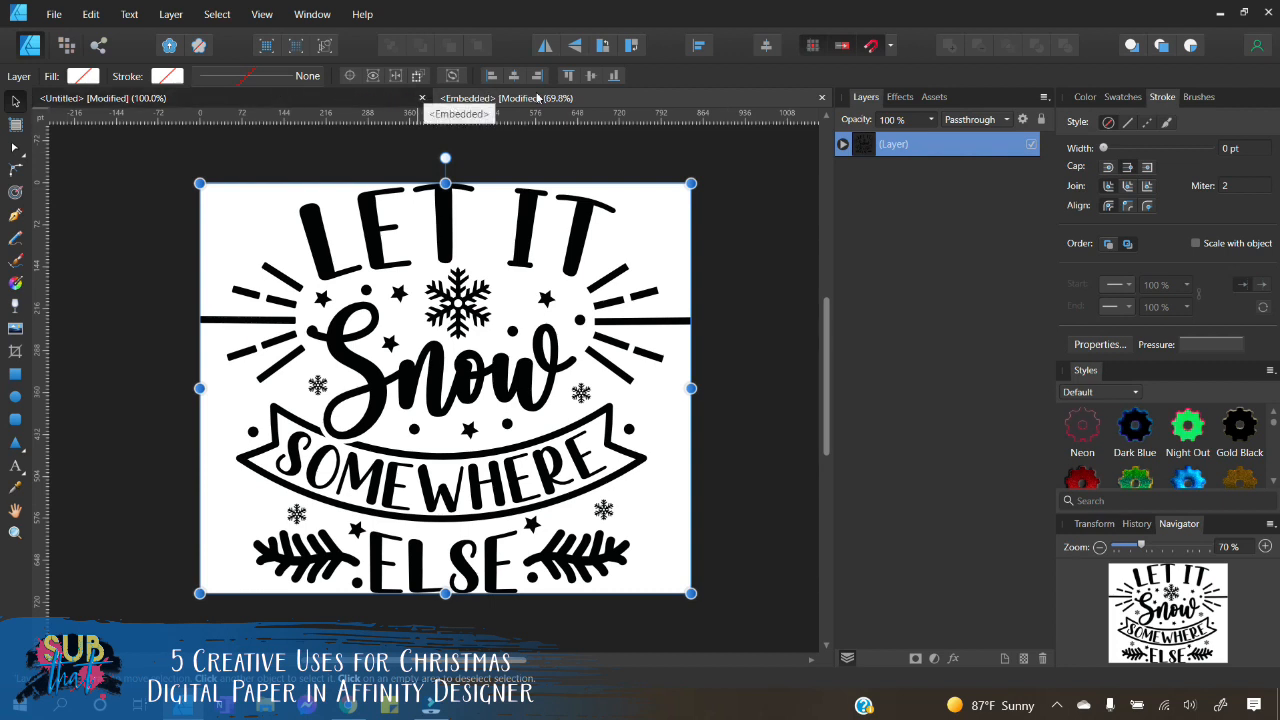
# Step: Copy the artwork layer containing the curves from the embedded document and close that document
pyautogui.click(842, 145)
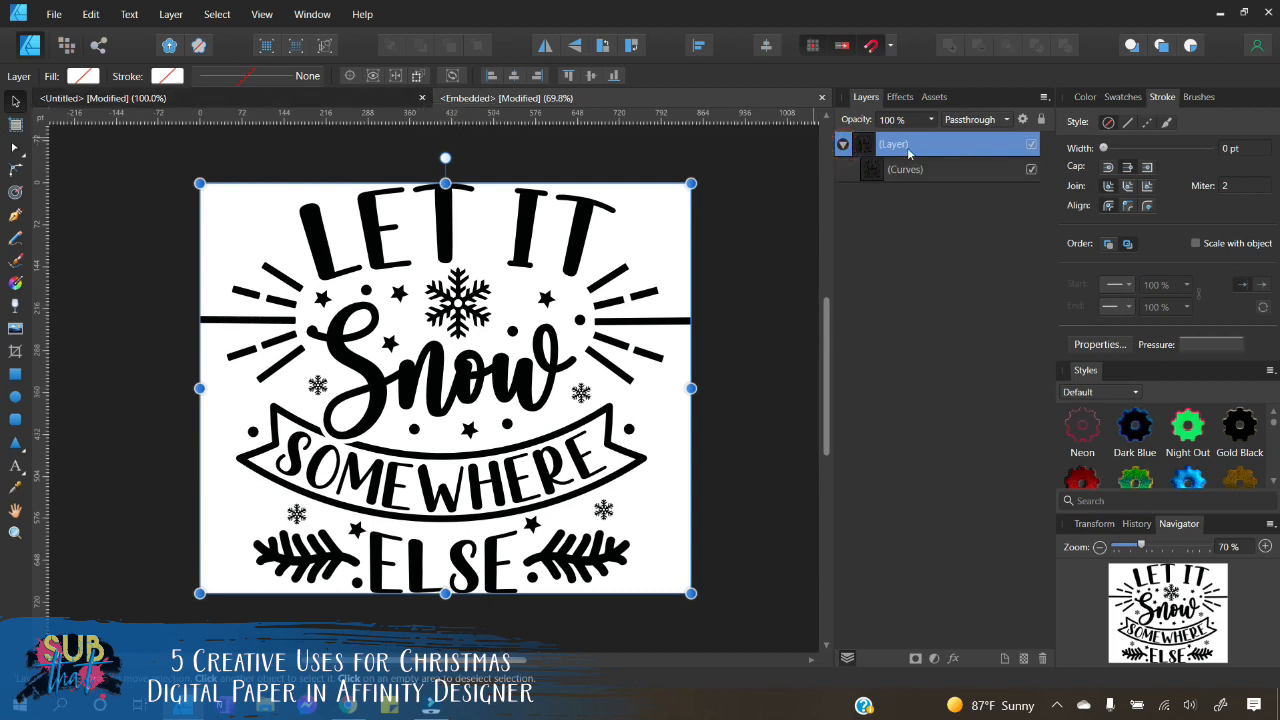
pyautogui.rightClick(907, 150)
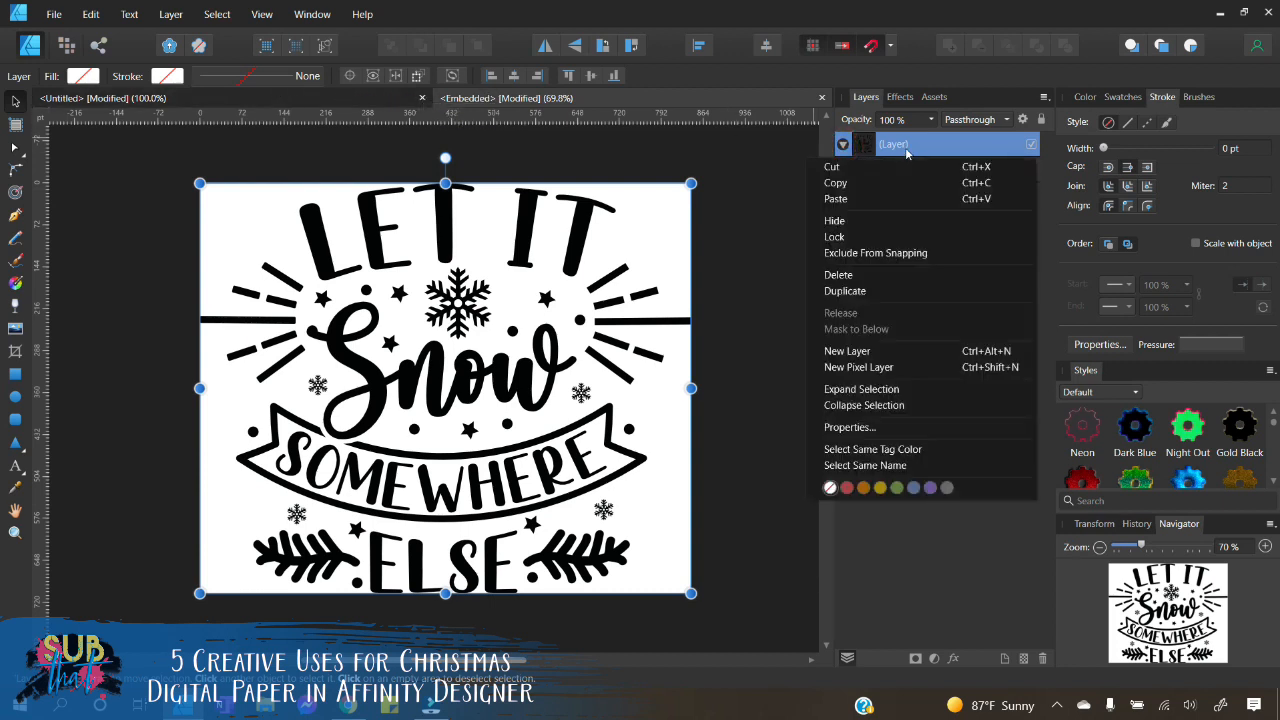
pyautogui.click(862, 184)
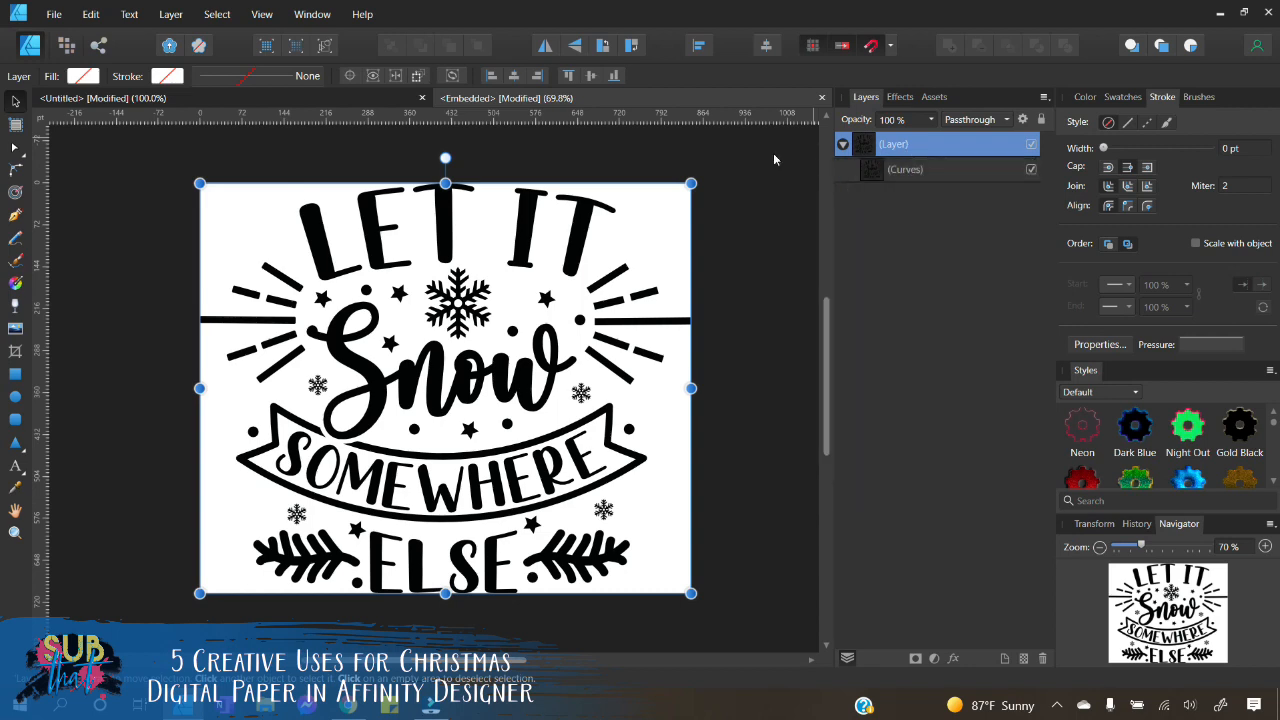
pyautogui.click(822, 99)
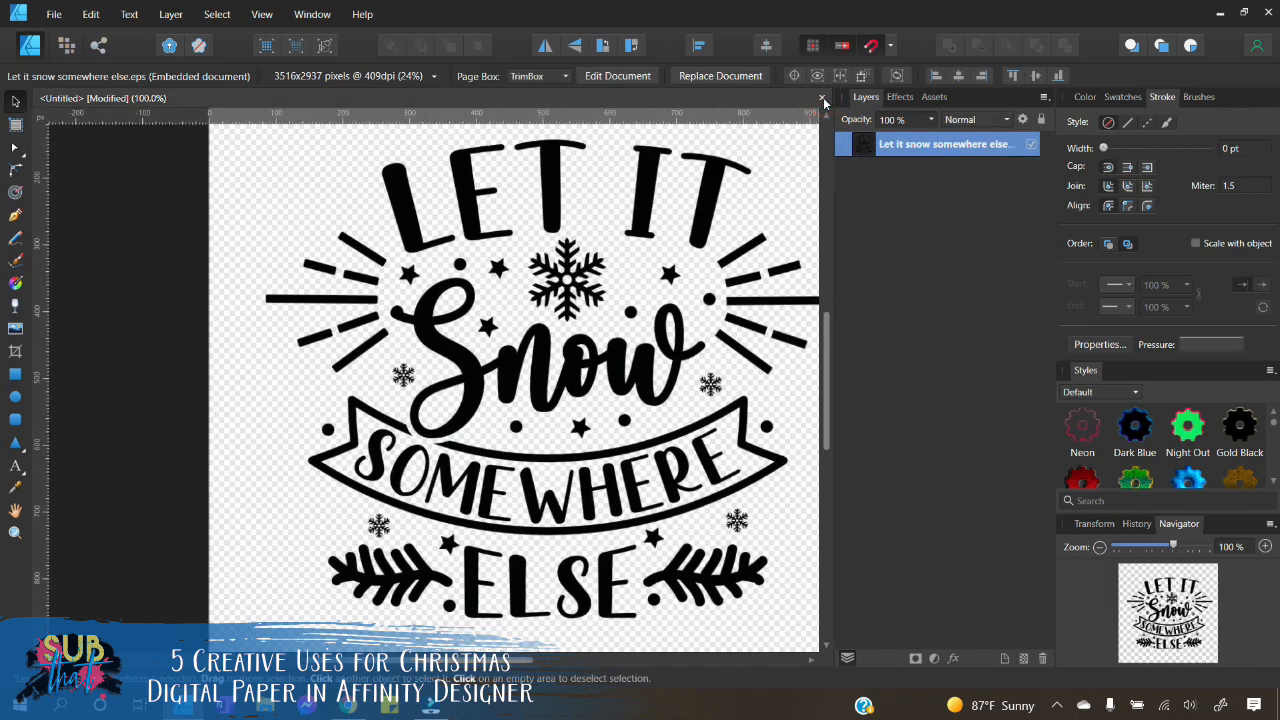
# Step: Delete the embedded document from the untitled page and paste the copied artwork layer in its place
pyautogui.click(1043, 659)
pyautogui.rightClick(441, 268)
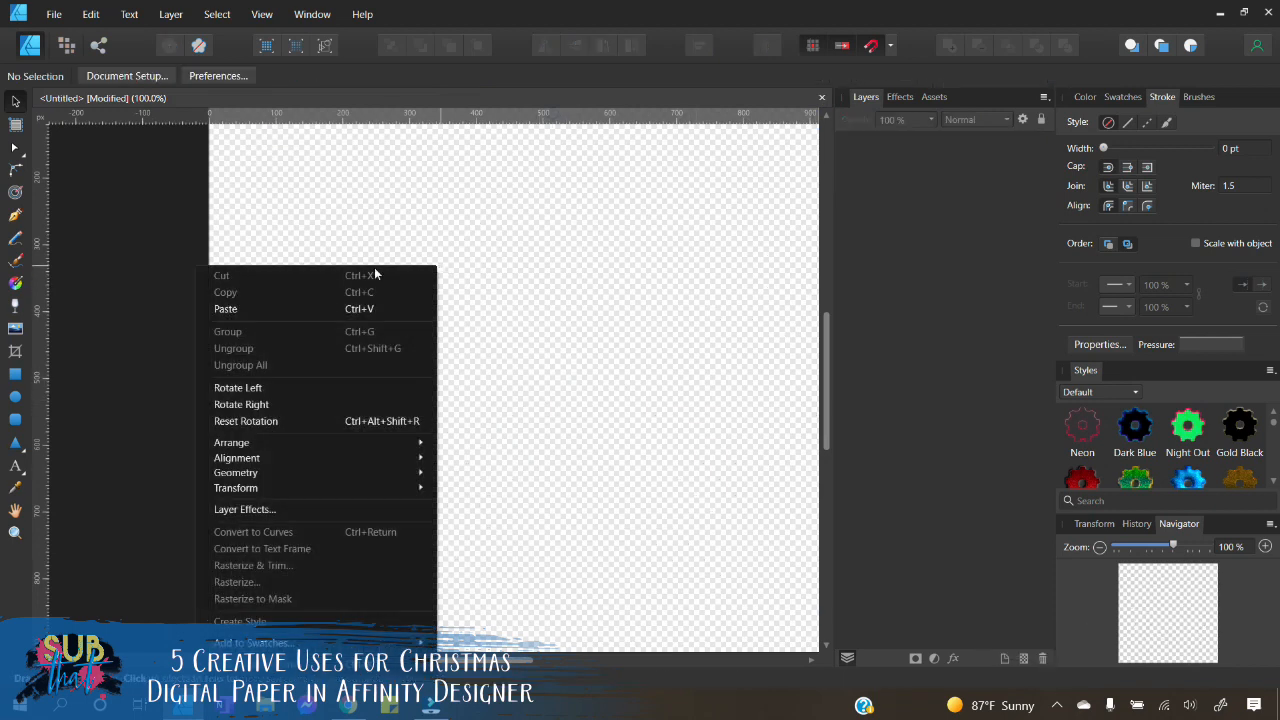
pyautogui.click(312, 308)
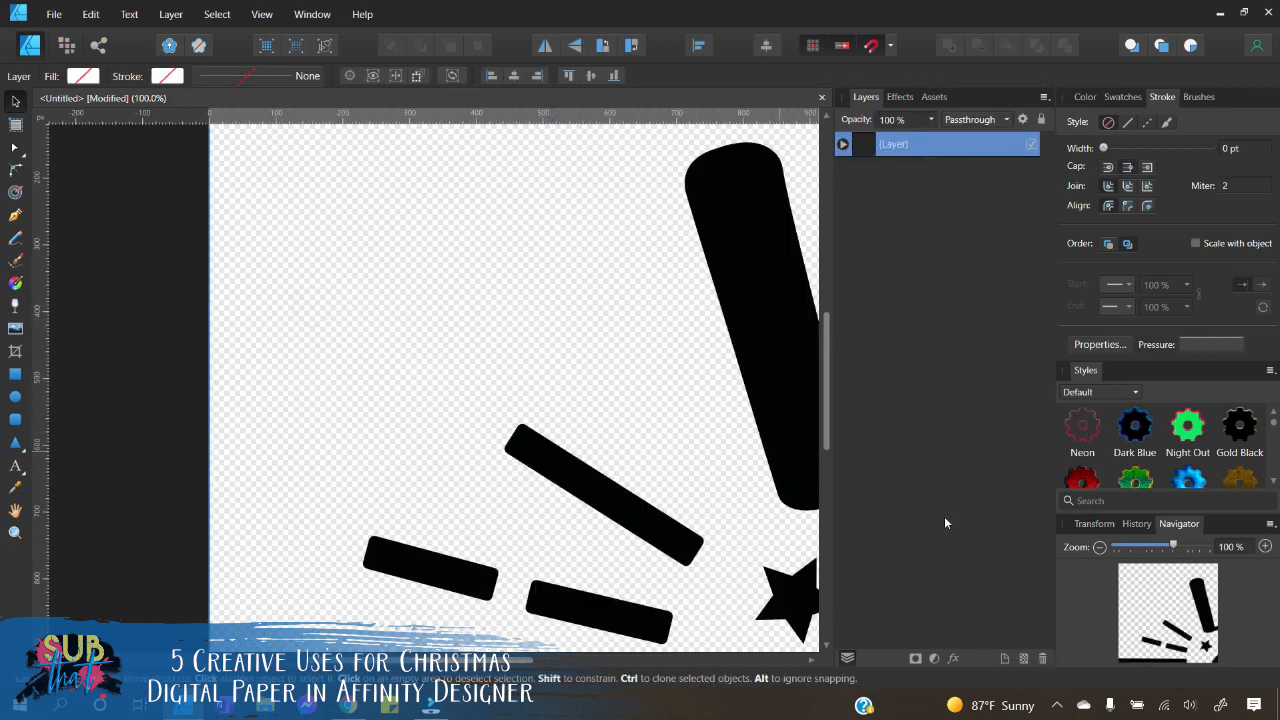
# Step: Resize the pasted layer proportionally to about 900 px wide and move it to sit within the page
pyautogui.click(1099, 547)
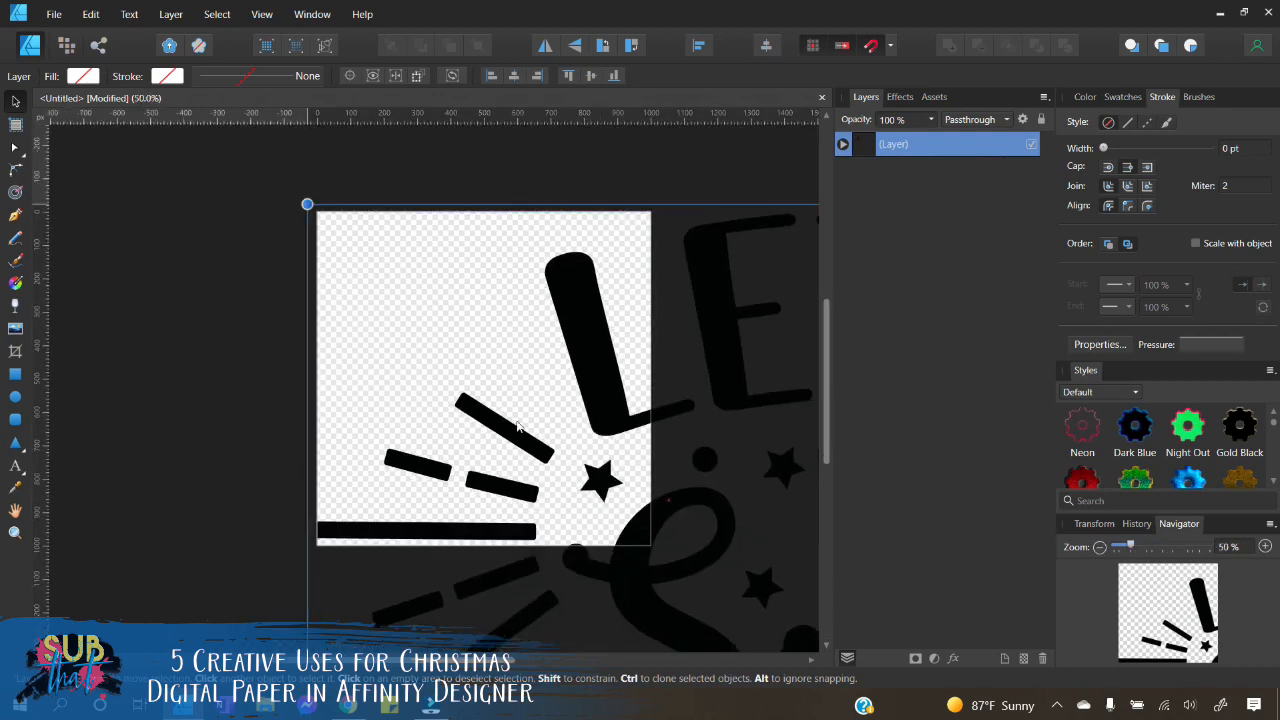
pyautogui.click(1093, 524)
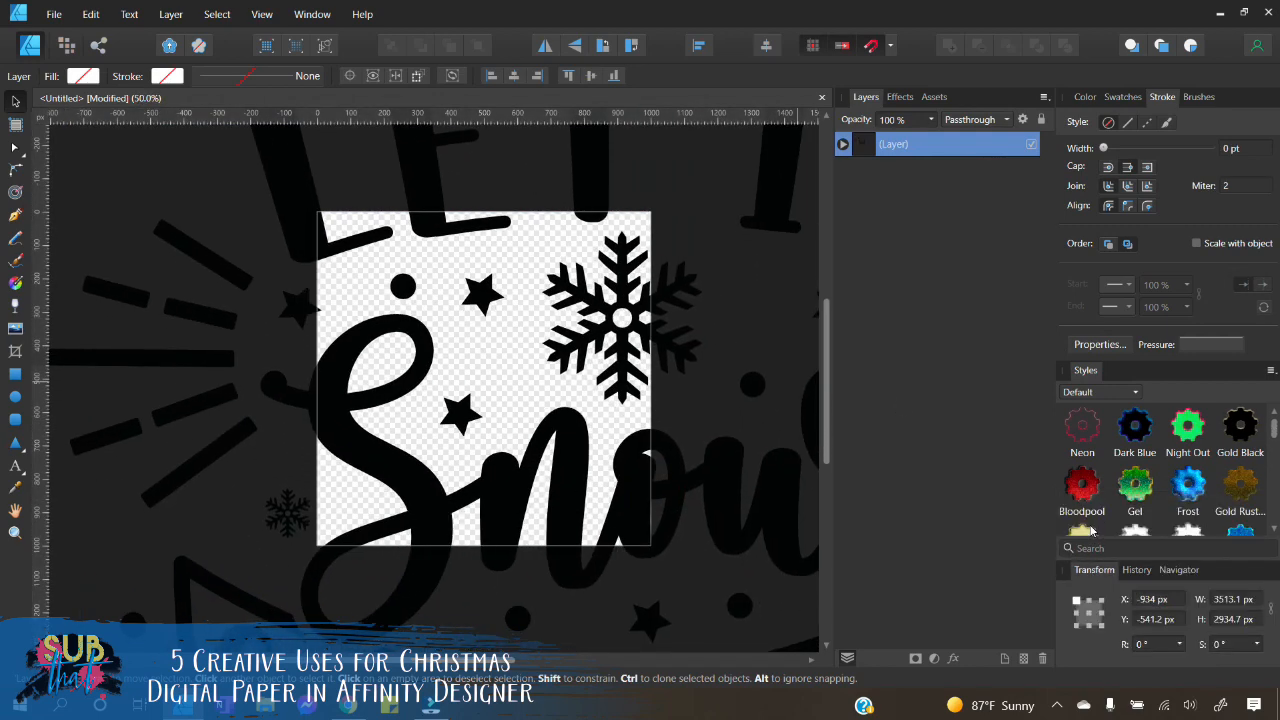
pyautogui.click(1234, 599)
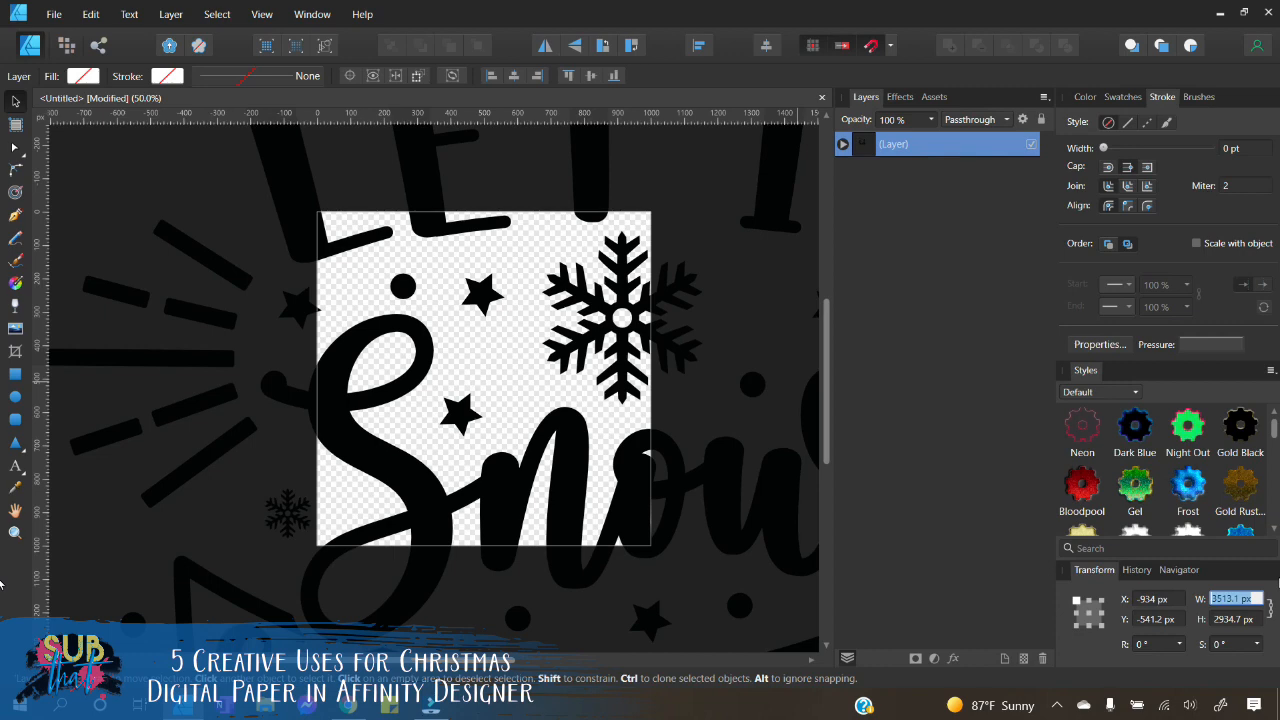
pyautogui.write('300')
pyautogui.press('Return')
pyautogui.moveTo(122, 200); pyautogui.dragTo(450, 413)
pyautogui.click(1179, 569)
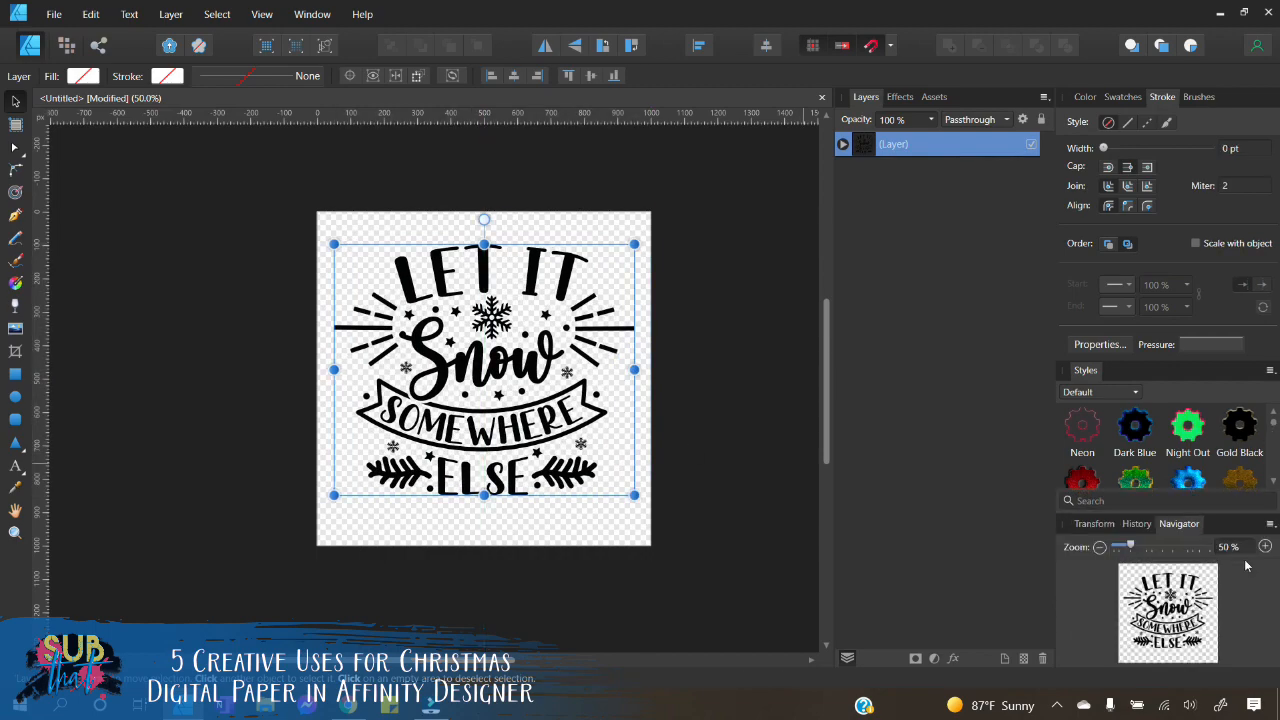
# Step: Split the curves object inside the pasted layer into separate shapes with the Divide operation
pyautogui.click(1174, 546)
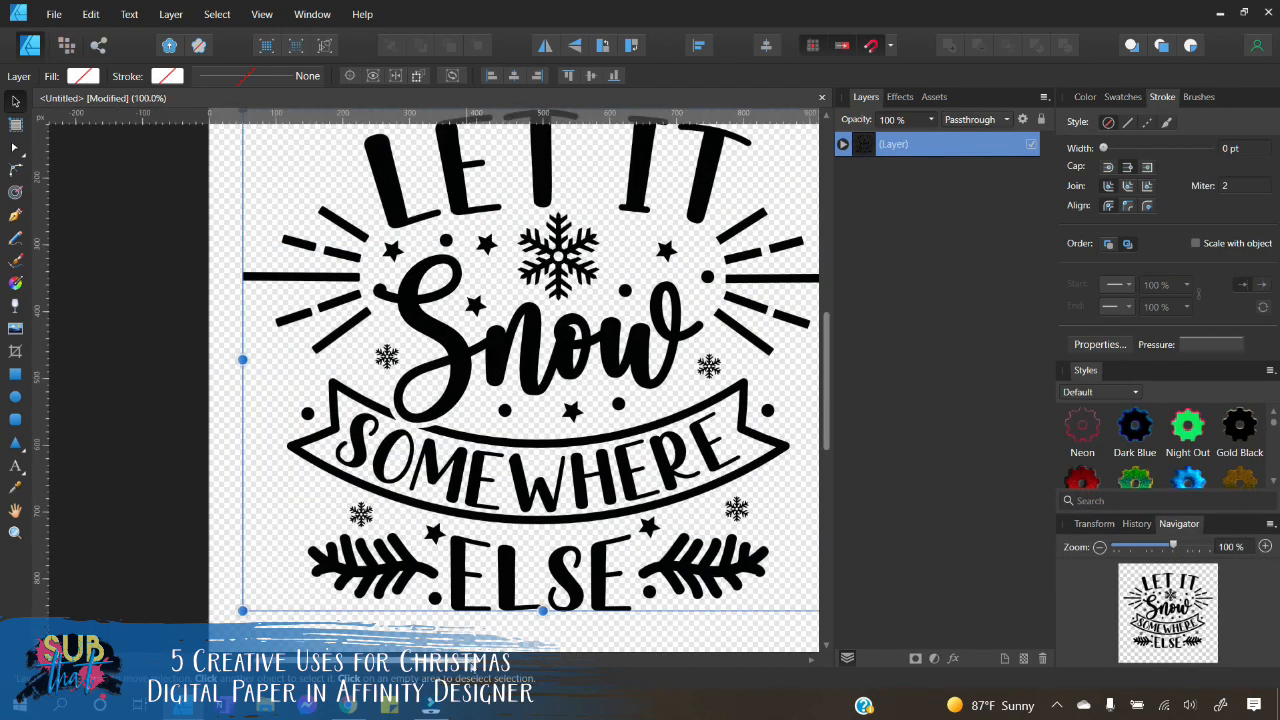
pyautogui.moveTo(468, 660); pyautogui.dragTo(503, 660)
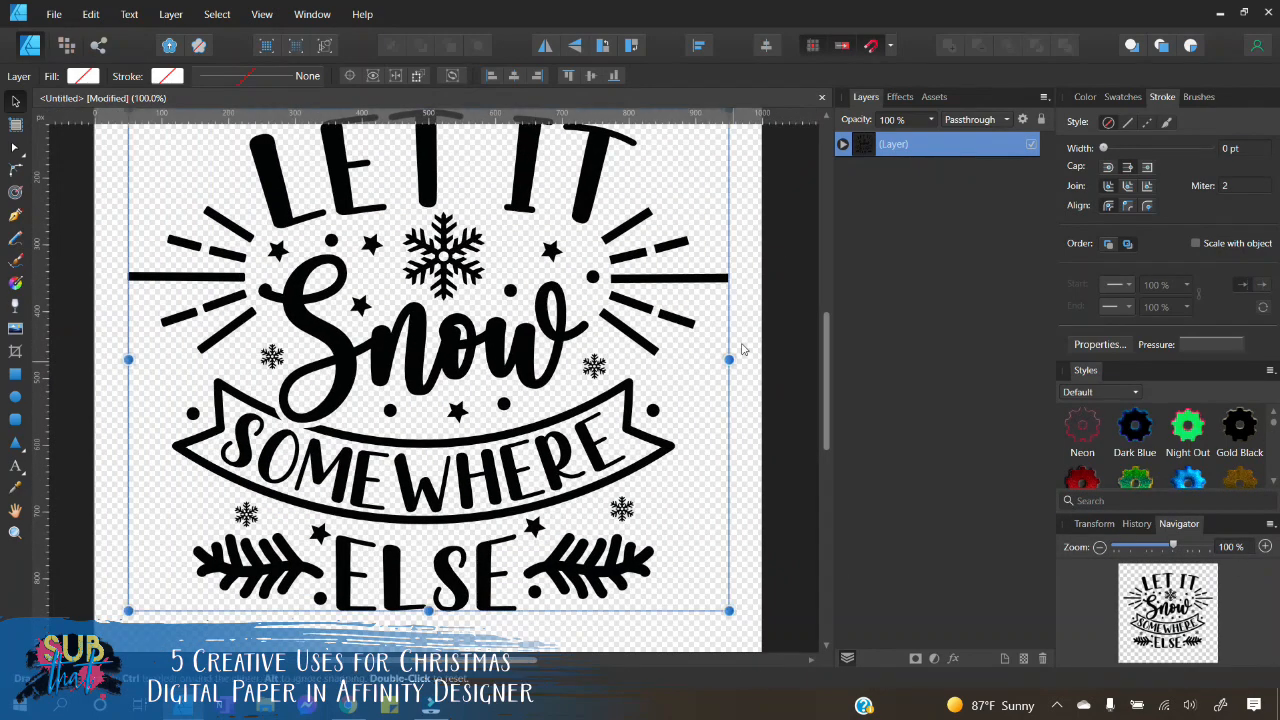
pyautogui.click(843, 145)
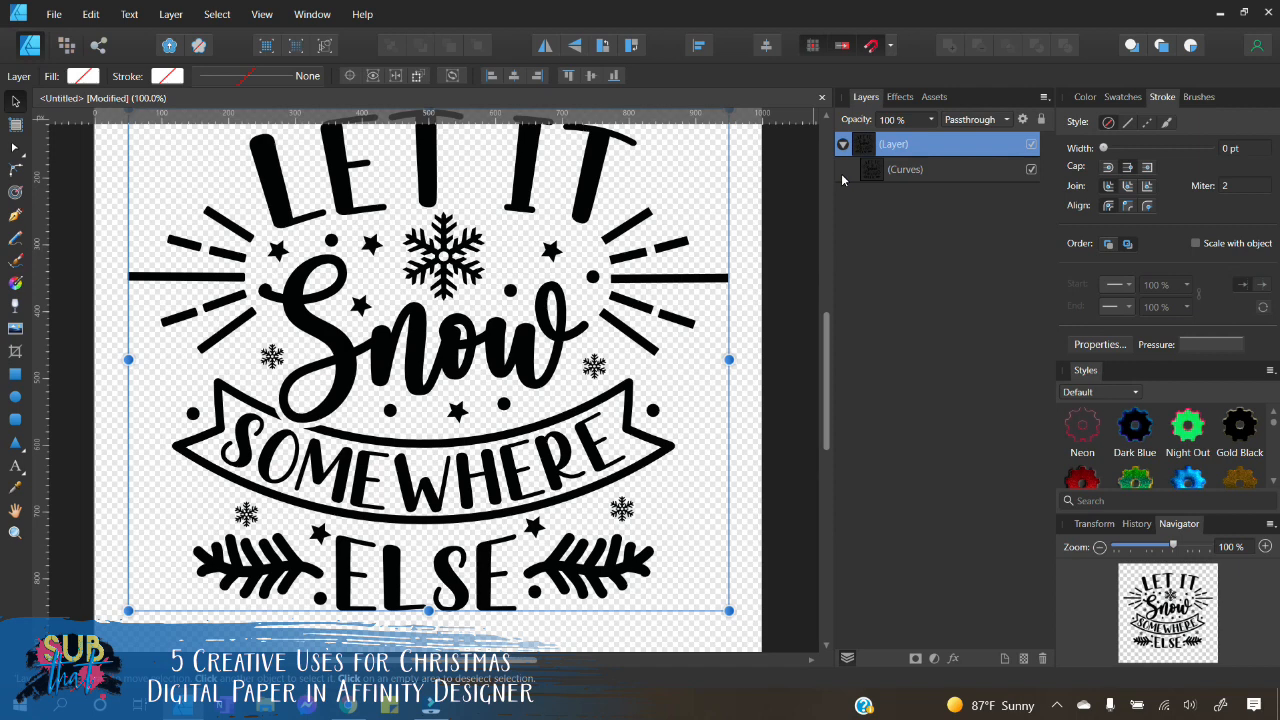
pyautogui.scroll(1, 512, 306)
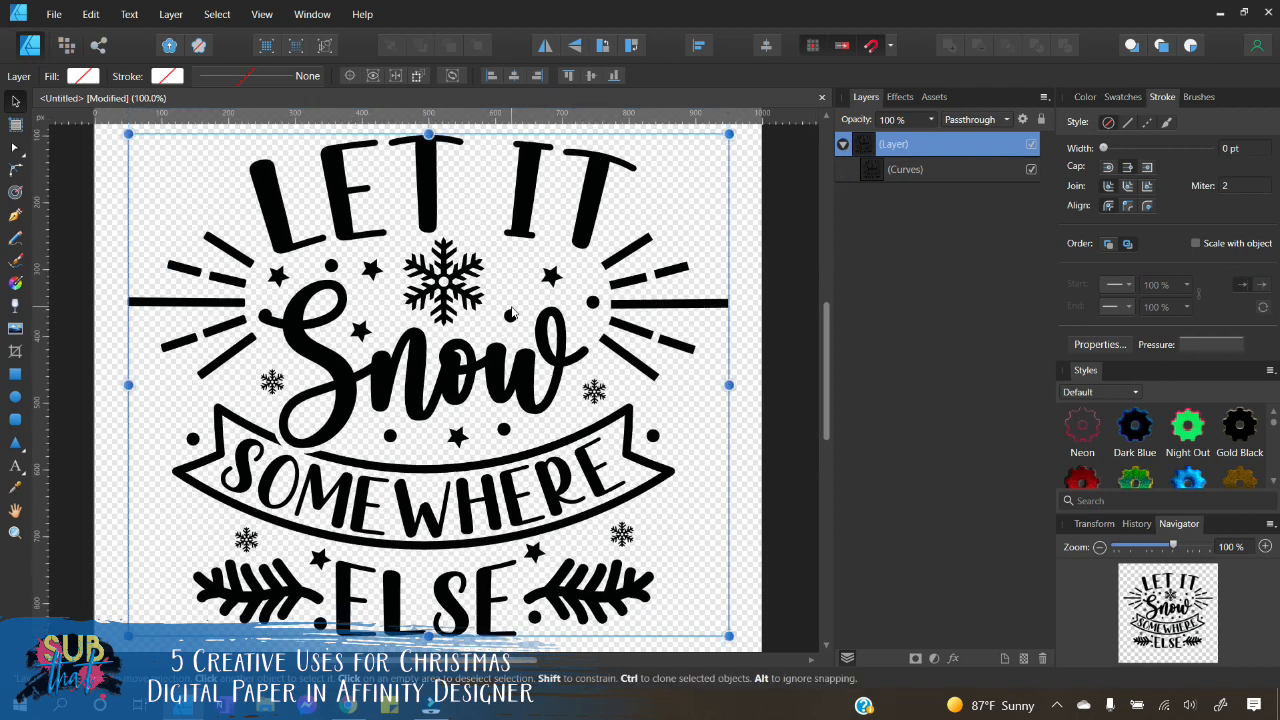
pyautogui.click(919, 172)
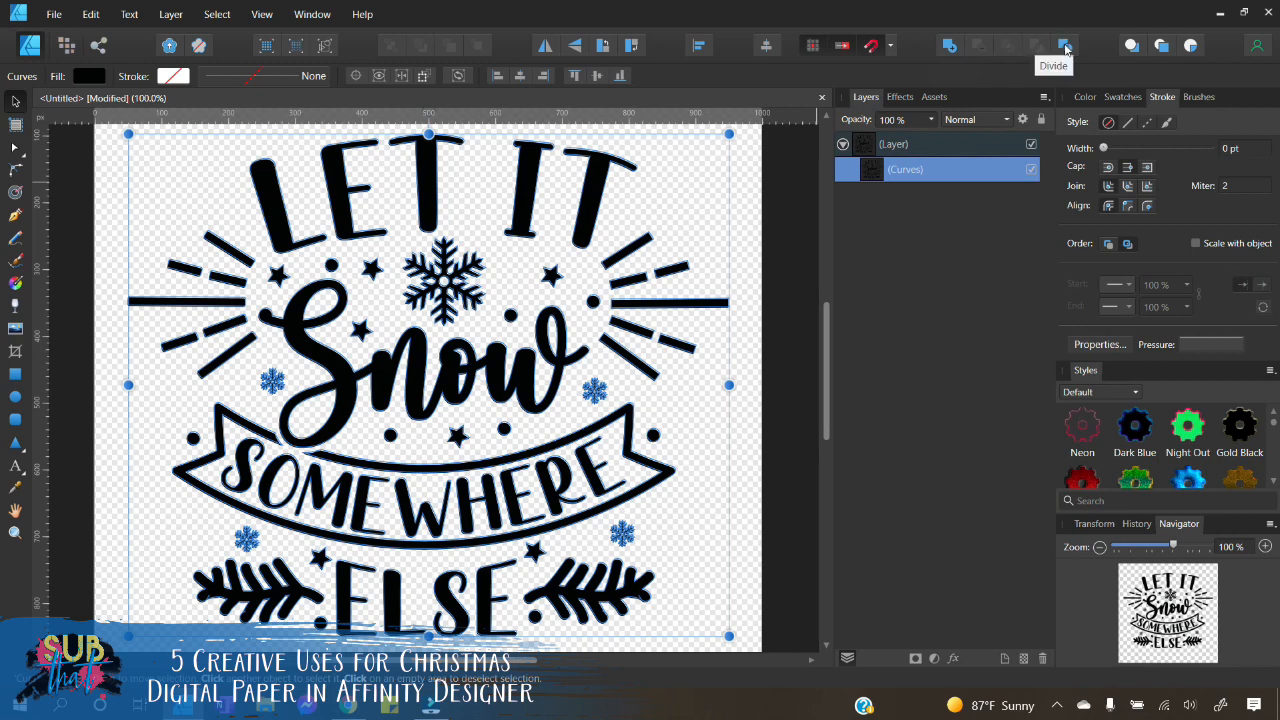
pyautogui.click(1066, 47)
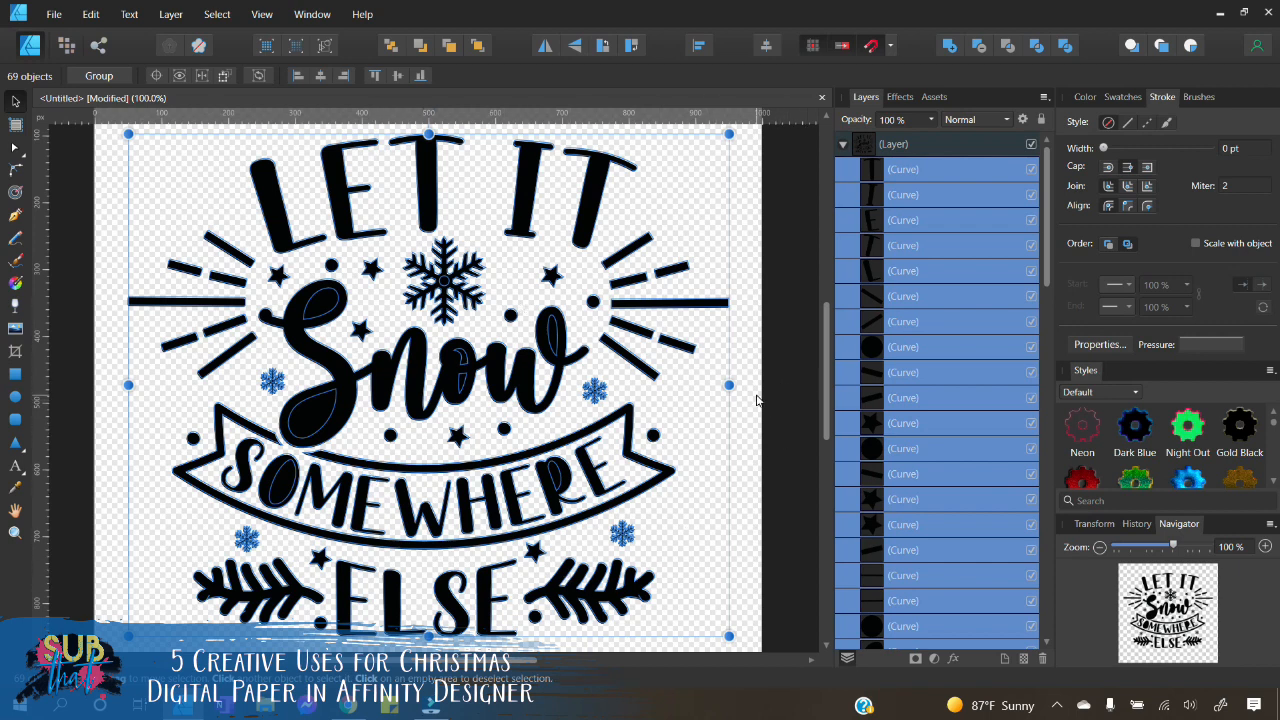
pyautogui.click(757, 400)
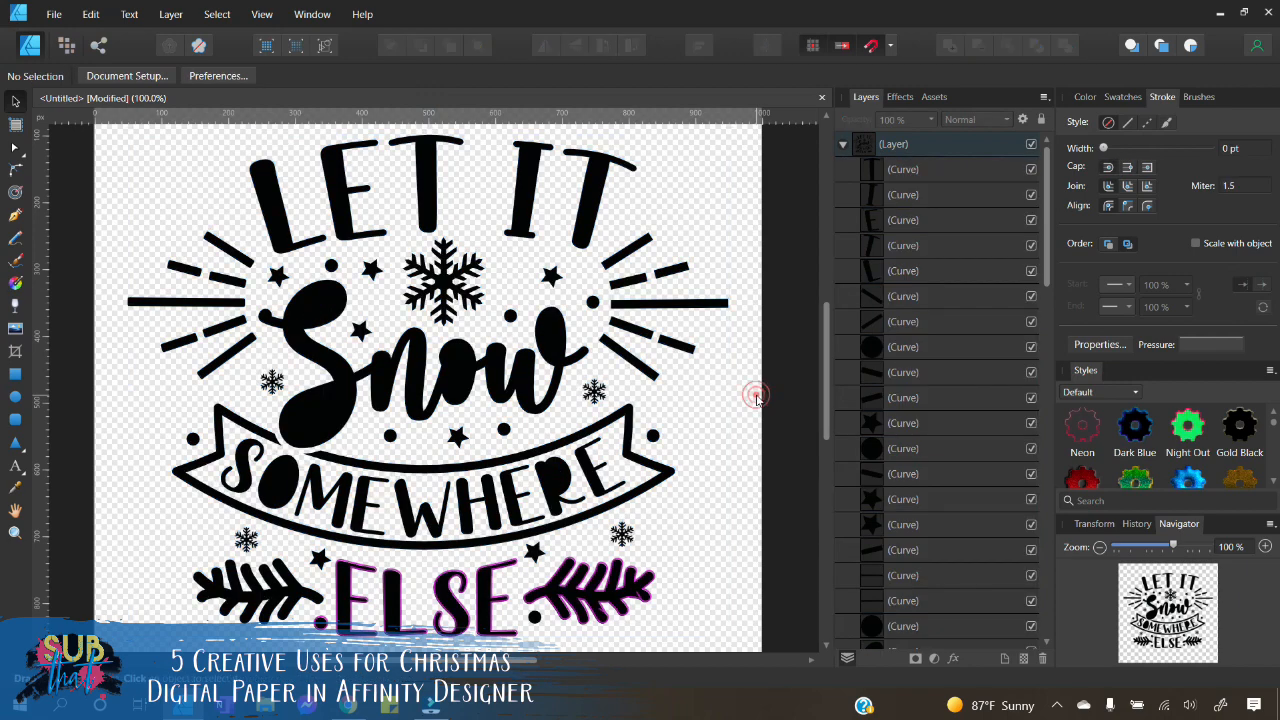
# Step: Set the blend mode of the filled inner shapes in "Snow", in the O and R of "SOMEWHERE" and in the large snowflake's centre to Erase
pyautogui.click(330, 303)
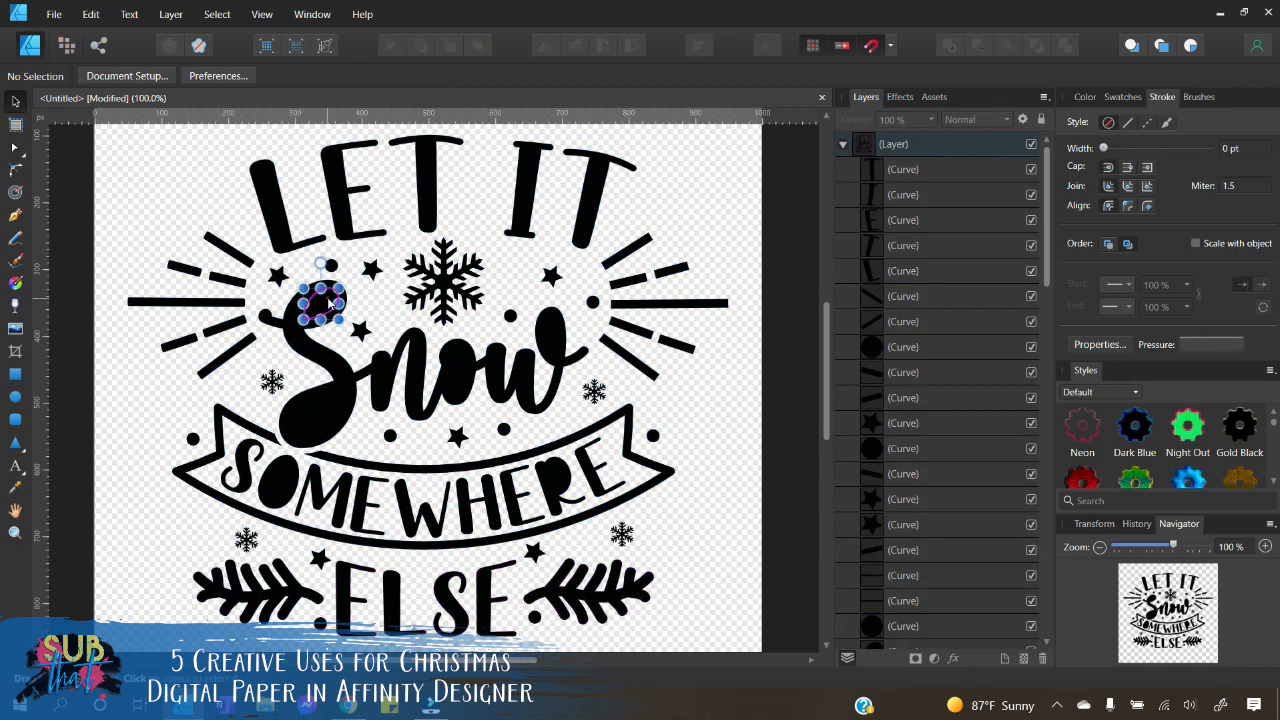
pyautogui.click(324, 406)
pyautogui.click(310, 414)
pyautogui.click(313, 411)
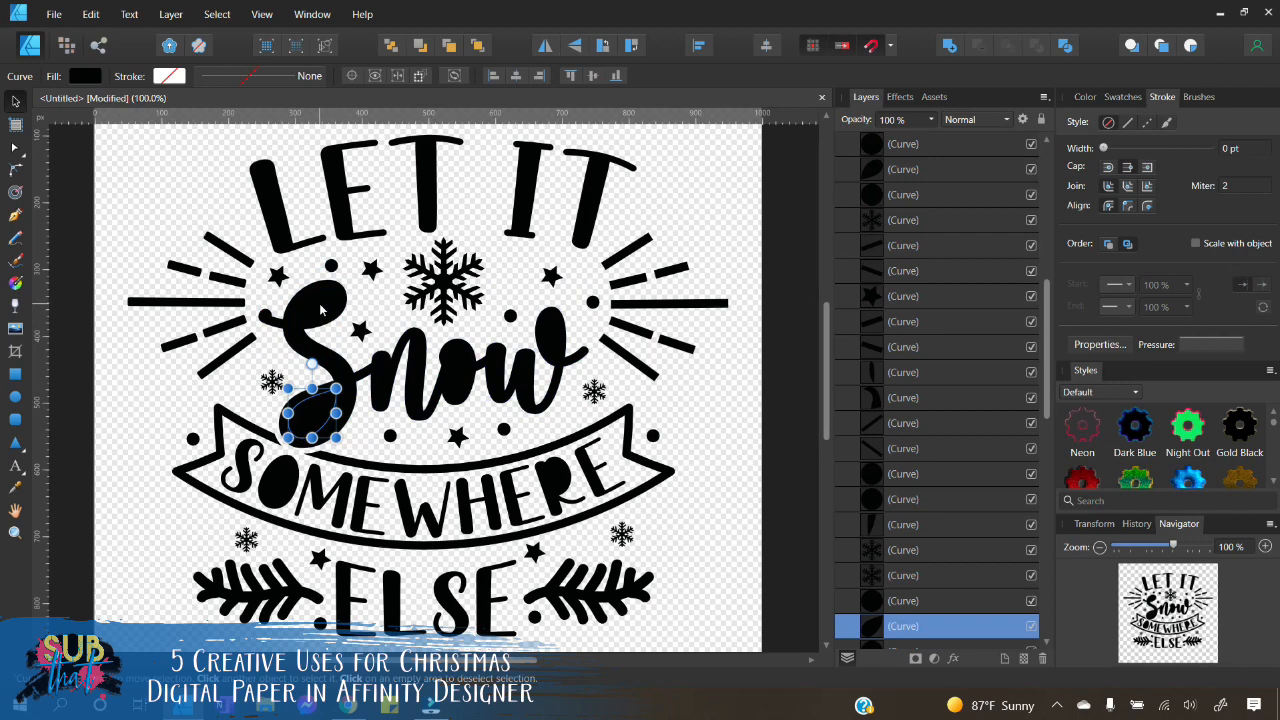
pyautogui.keyDown('shift'); pyautogui.click(320, 309); pyautogui.keyUp('shift')
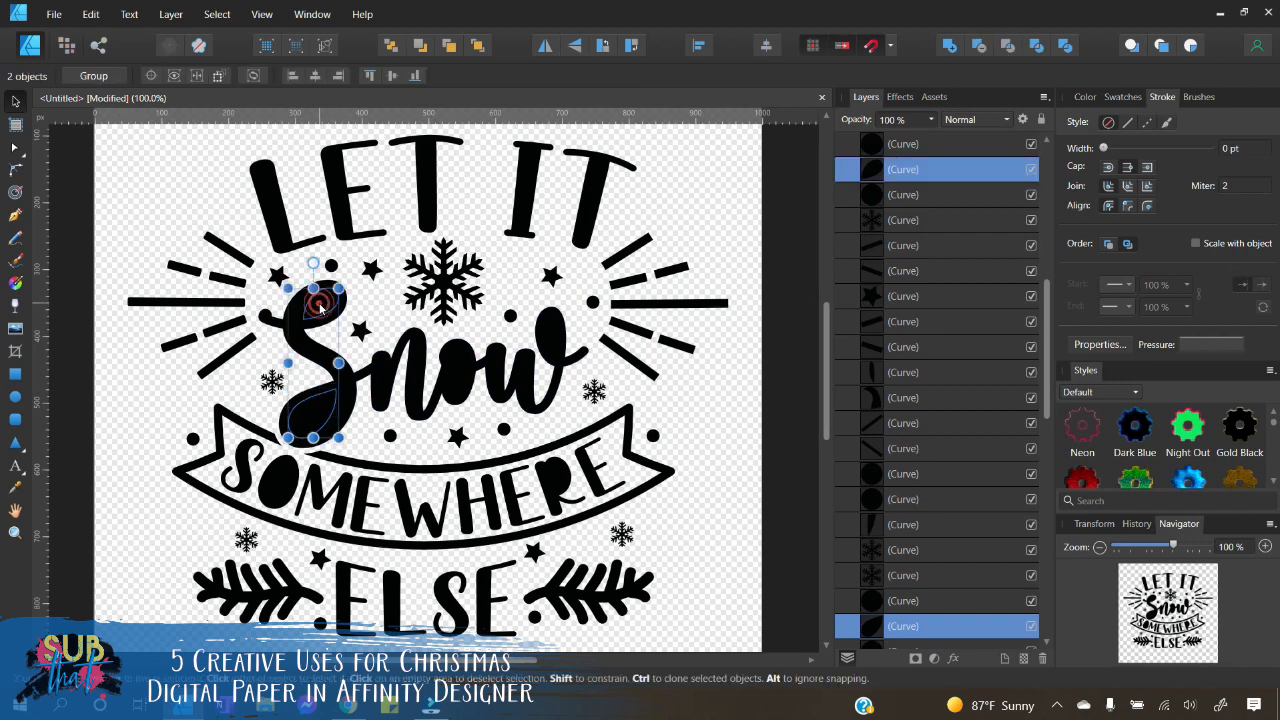
pyautogui.keyDown('shift'); pyautogui.click(457, 378); pyautogui.keyUp('shift')
pyautogui.keyDown('shift'); pyautogui.click(460, 354); pyautogui.keyUp('shift')
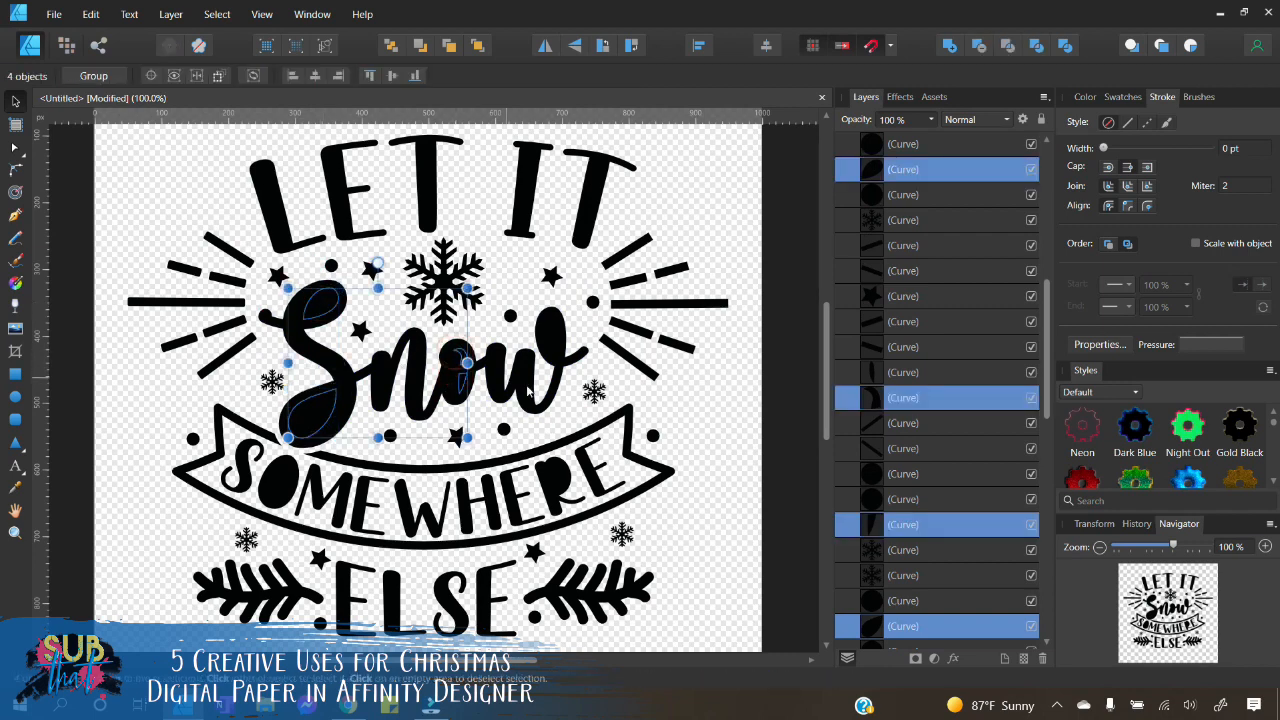
pyautogui.keyDown('shift'); pyautogui.click(551, 331); pyautogui.keyUp('shift')
pyautogui.keyDown('shift'); pyautogui.click(288, 484); pyautogui.keyUp('shift')
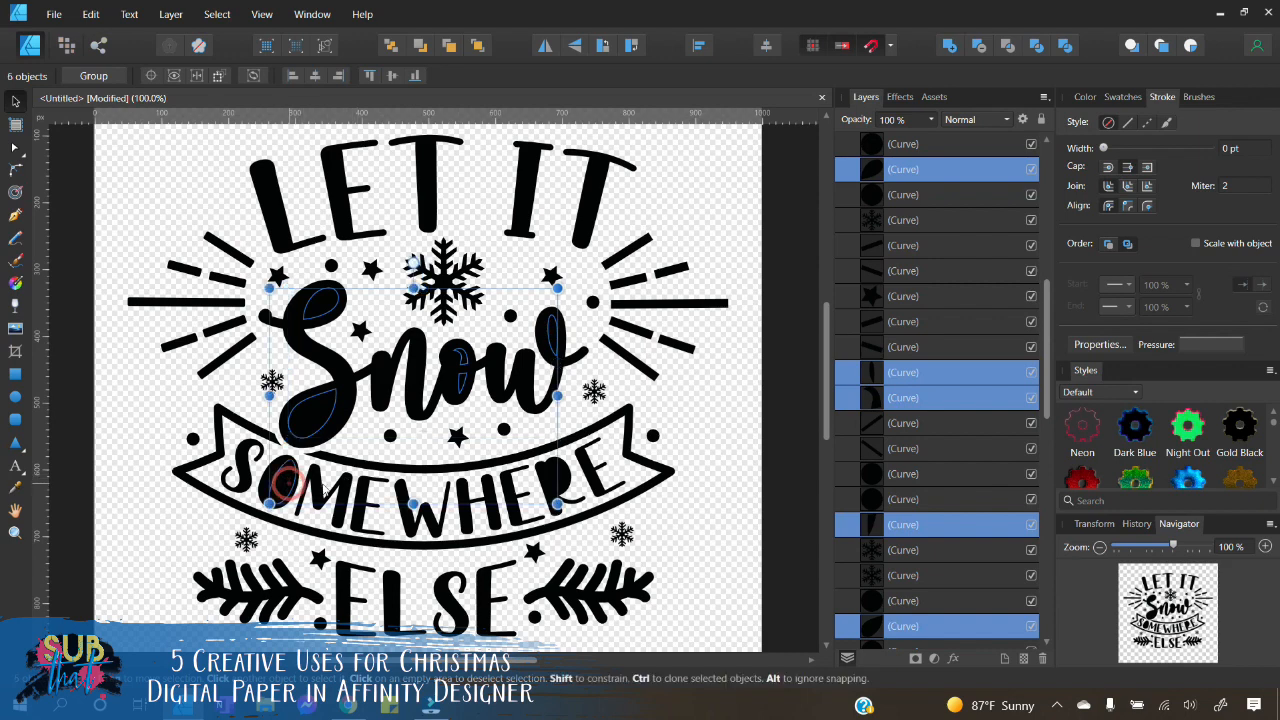
pyautogui.keyDown('shift'); pyautogui.click(555, 481); pyautogui.keyUp('shift')
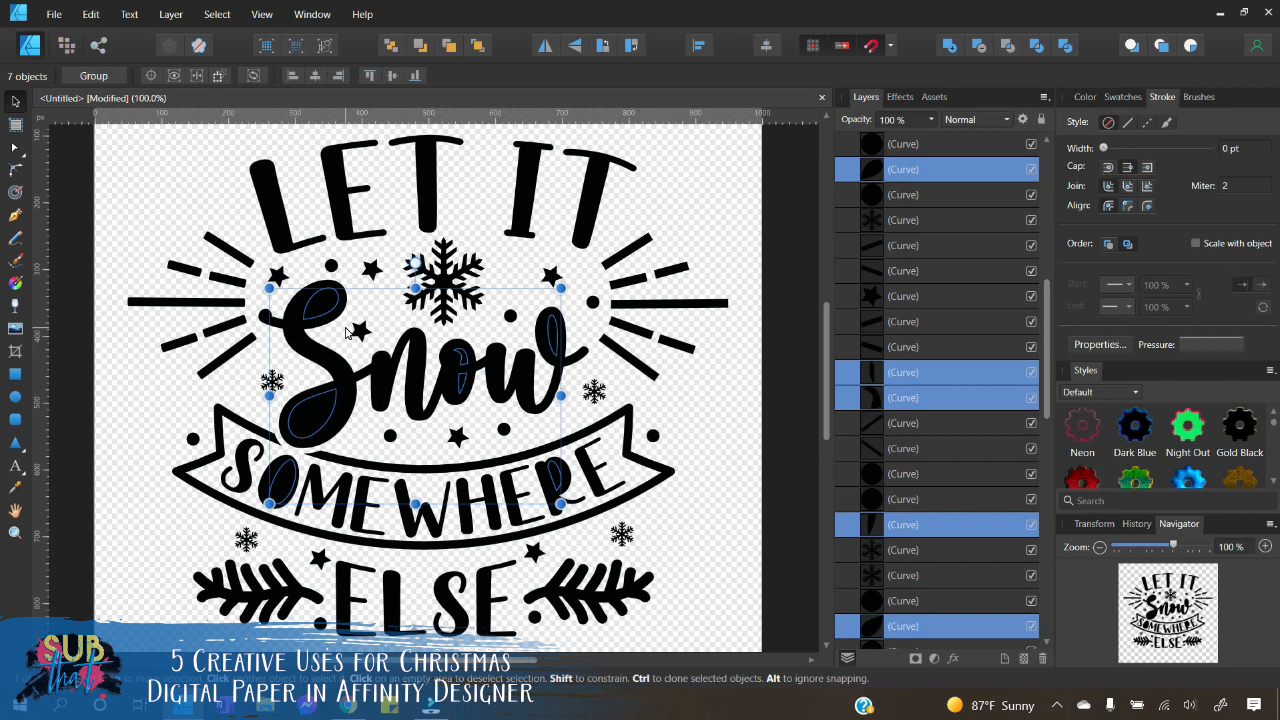
pyautogui.keyDown('shift'); pyautogui.click(443, 281); pyautogui.keyUp('shift')
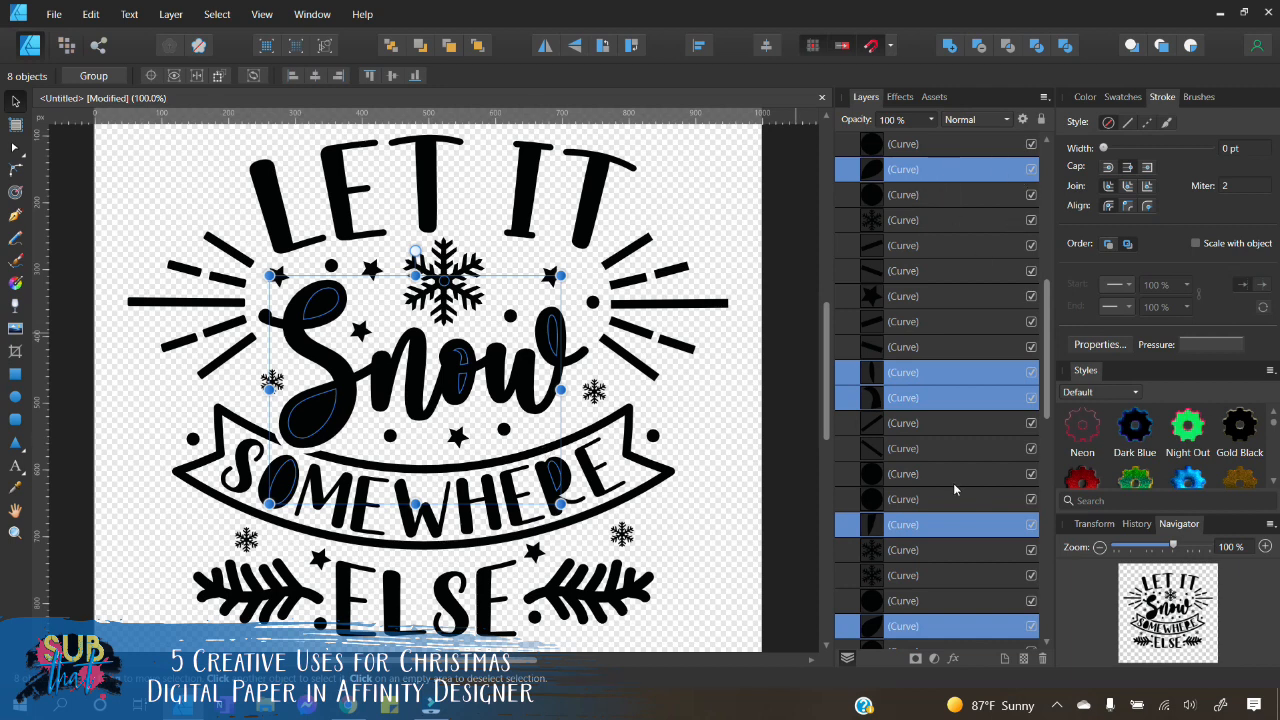
pyautogui.click(970, 124)
pyautogui.scroll(-5, 990, 170)
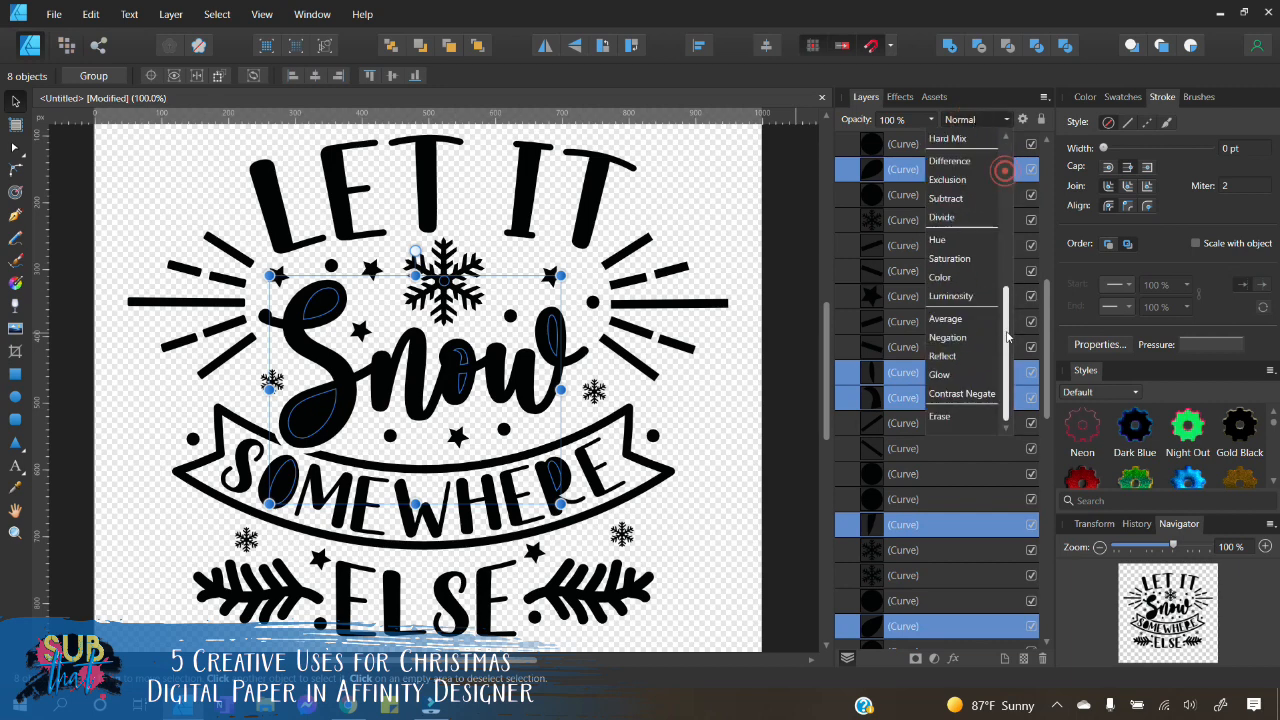
pyautogui.click(976, 416)
pyautogui.click(704, 191)
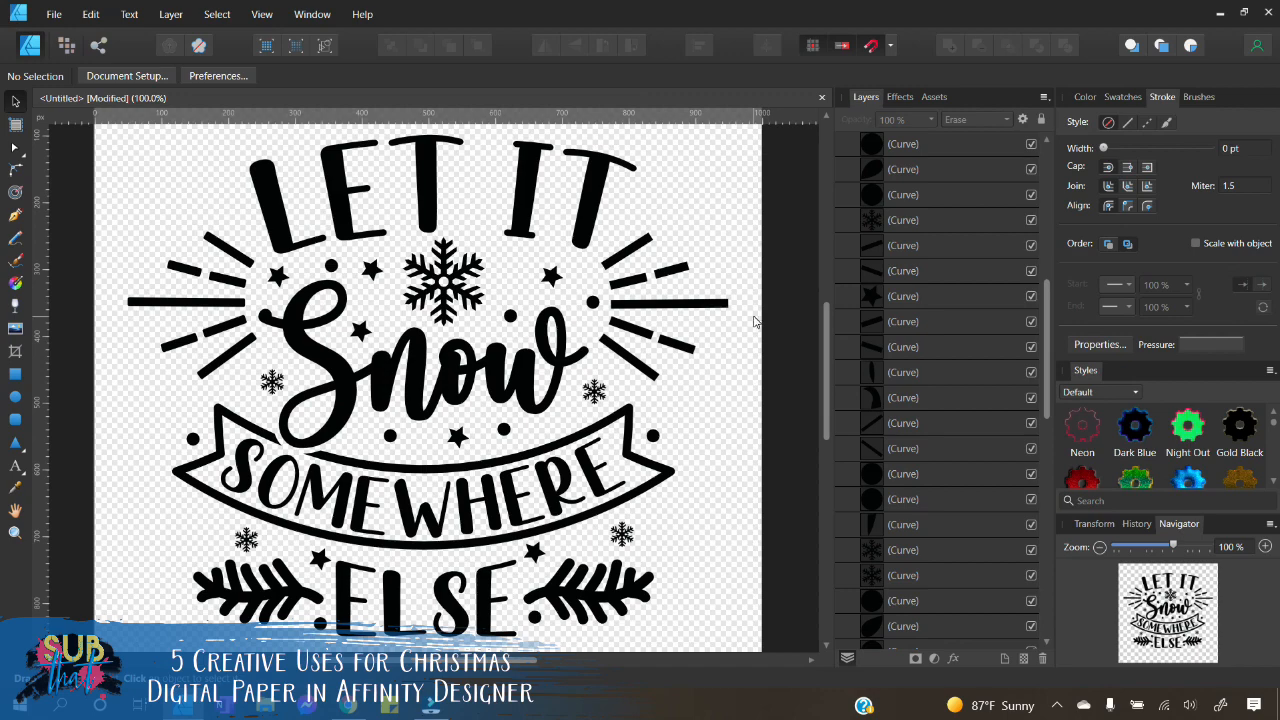
pyautogui.scroll(2, 754, 320)
pyautogui.scroll(-1, 754, 320)
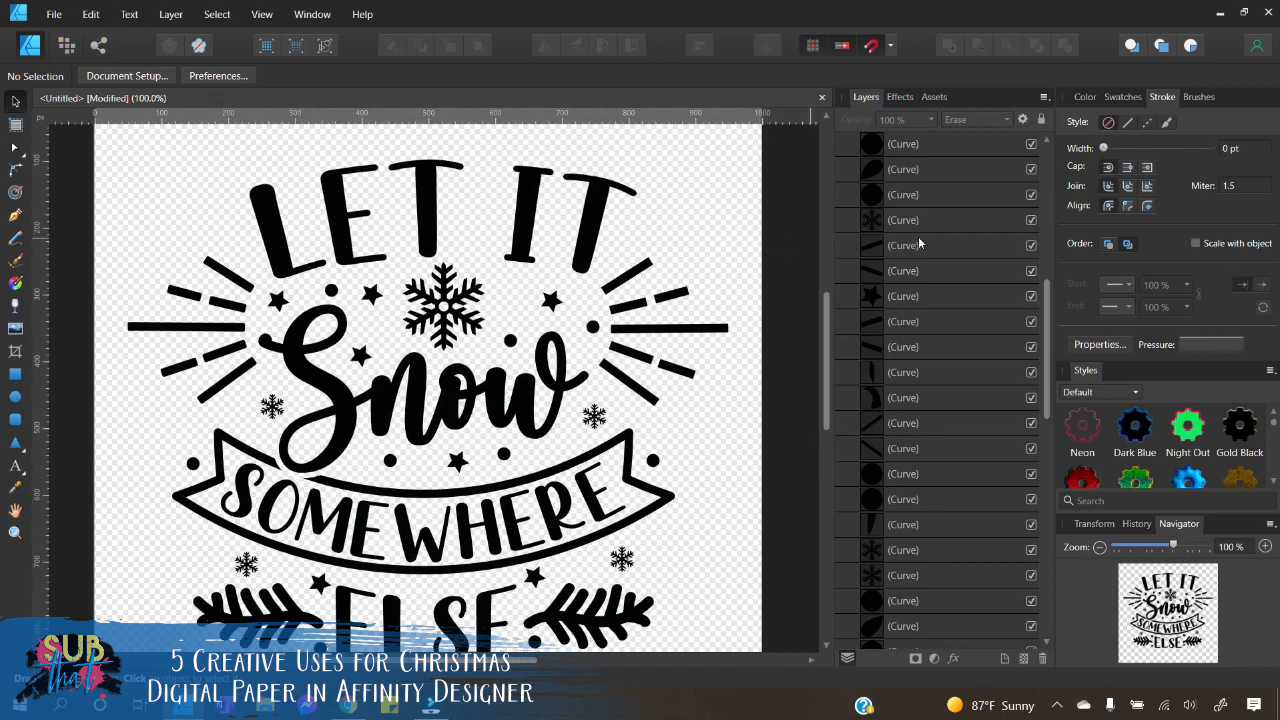
pyautogui.scroll(5, 1030, 303)
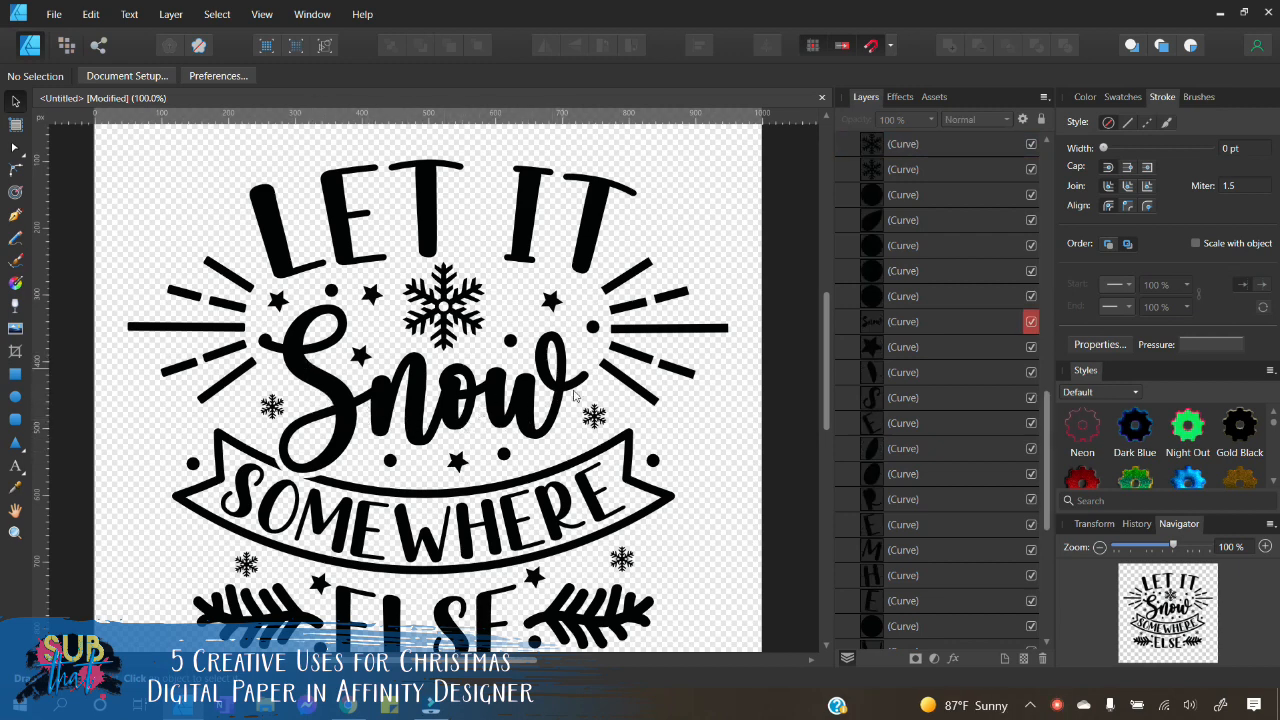
# Step: Place the image juneyb_design_GCPaper_ Snow from the CHRISTMAS DIGITAL PAPERS folder over the word "Snow"
pyautogui.click(418, 408)
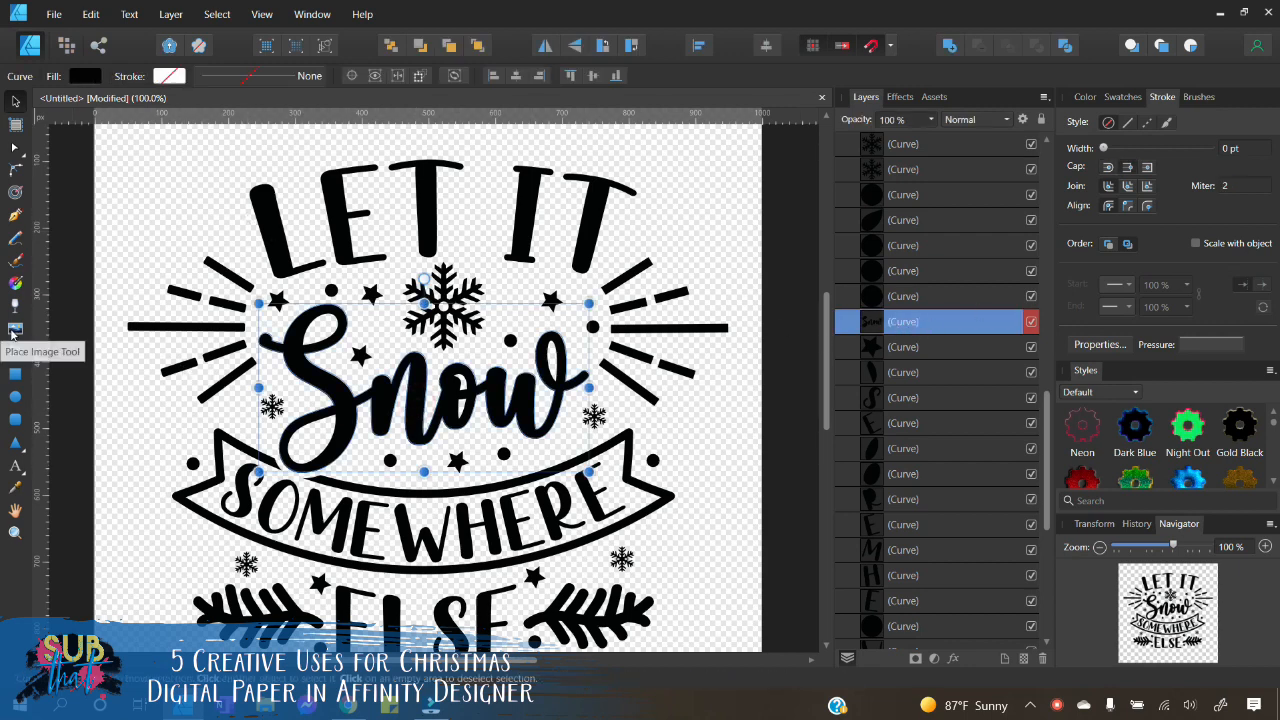
pyautogui.click(15, 330)
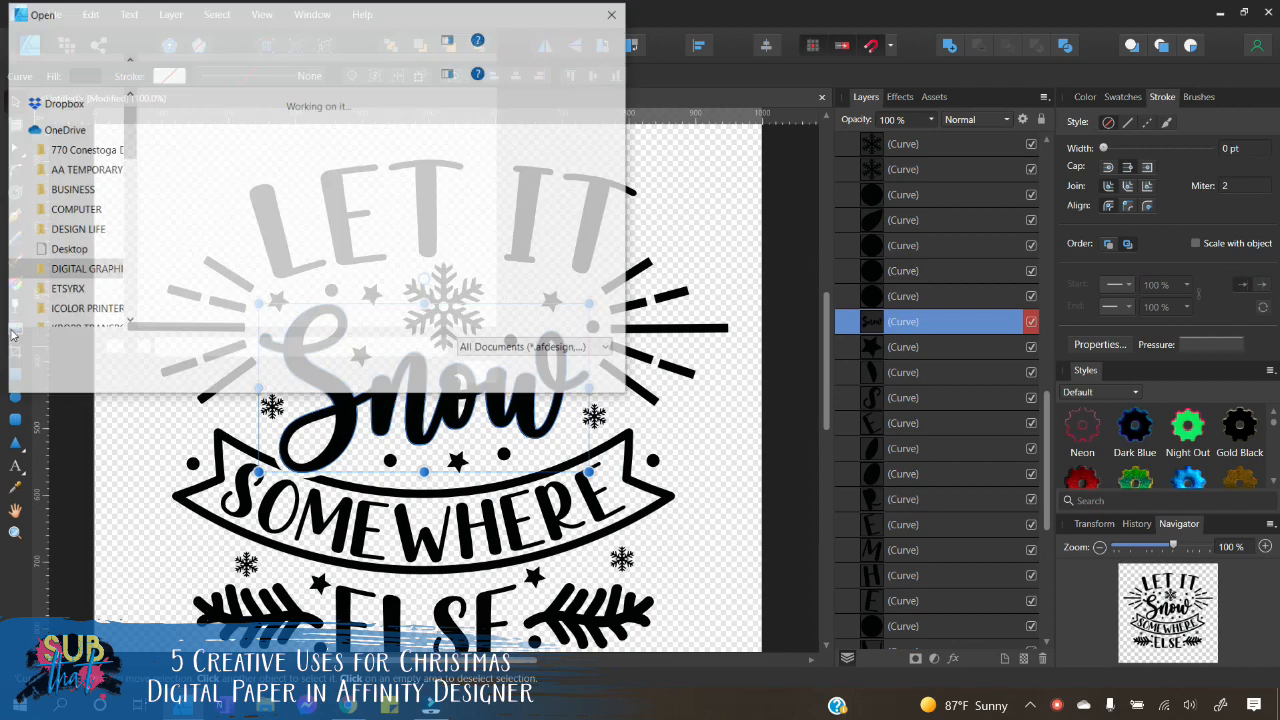
pyautogui.moveTo(625, 110); pyautogui.dragTo(623, 255)
pyautogui.scroll(-8, 464, 250)
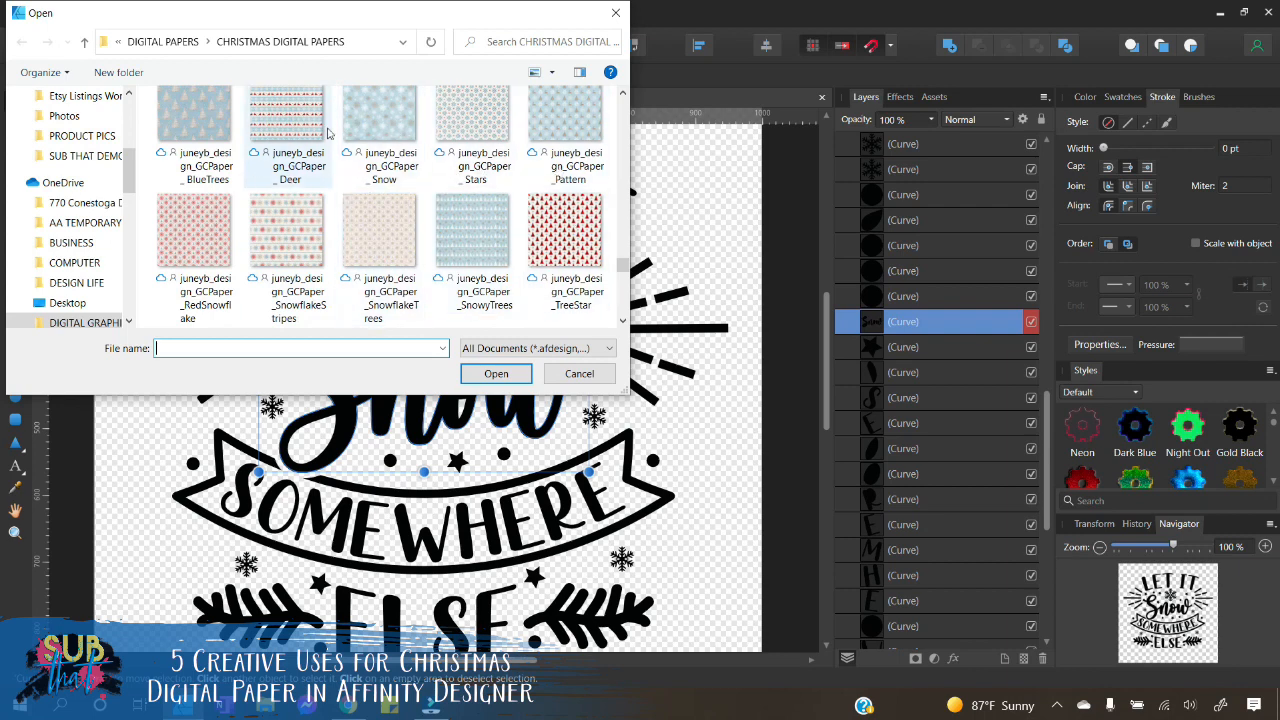
pyautogui.click(450, 115)
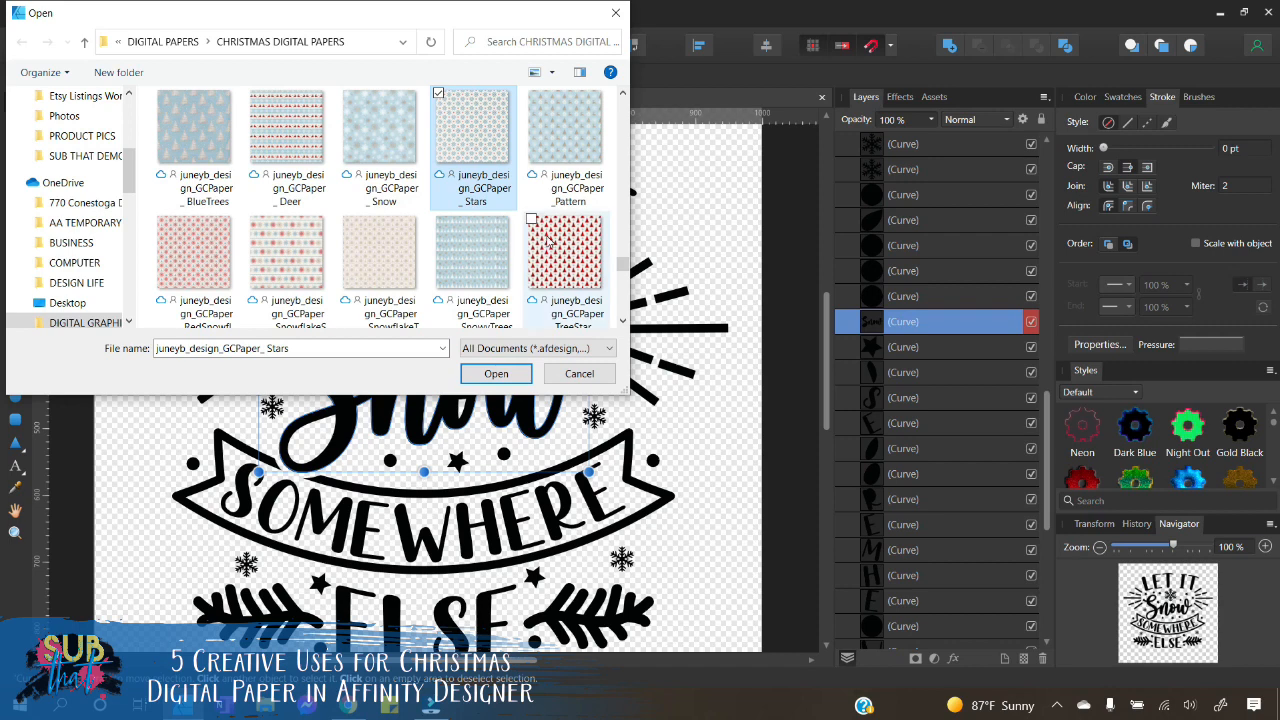
pyautogui.click(395, 145)
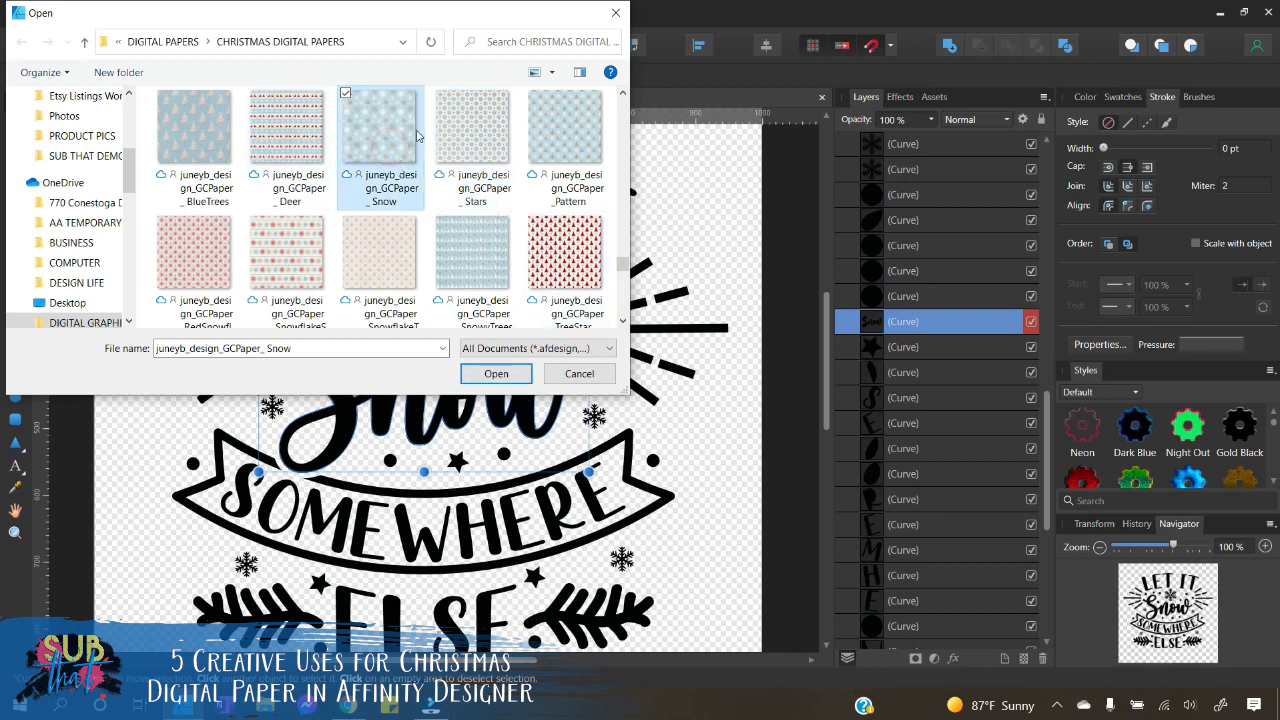
pyautogui.click(511, 380)
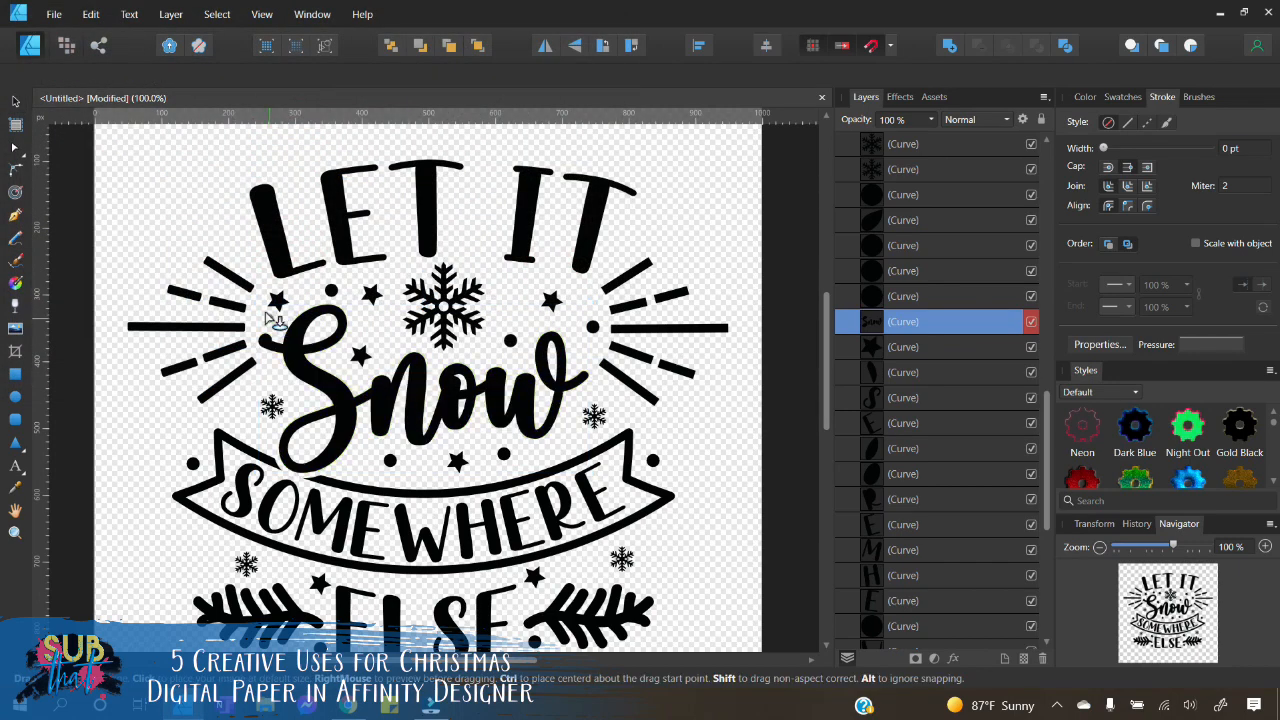
pyautogui.moveTo(245, 248); pyautogui.dragTo(575, 572)
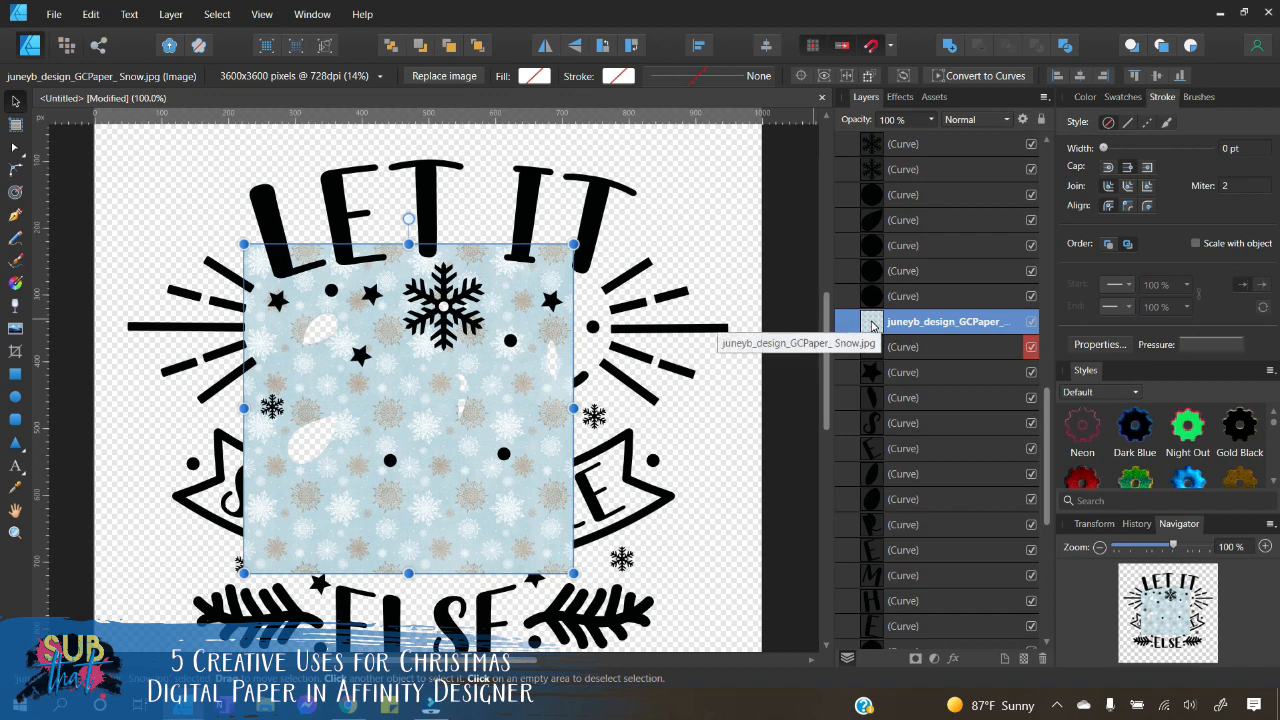
# Step: Clip the placed snowflake paper inside the "Snow" lettering curve and enlarge it proportionally to cover the whole word
pyautogui.moveTo(872, 326); pyautogui.dragTo(902, 356)
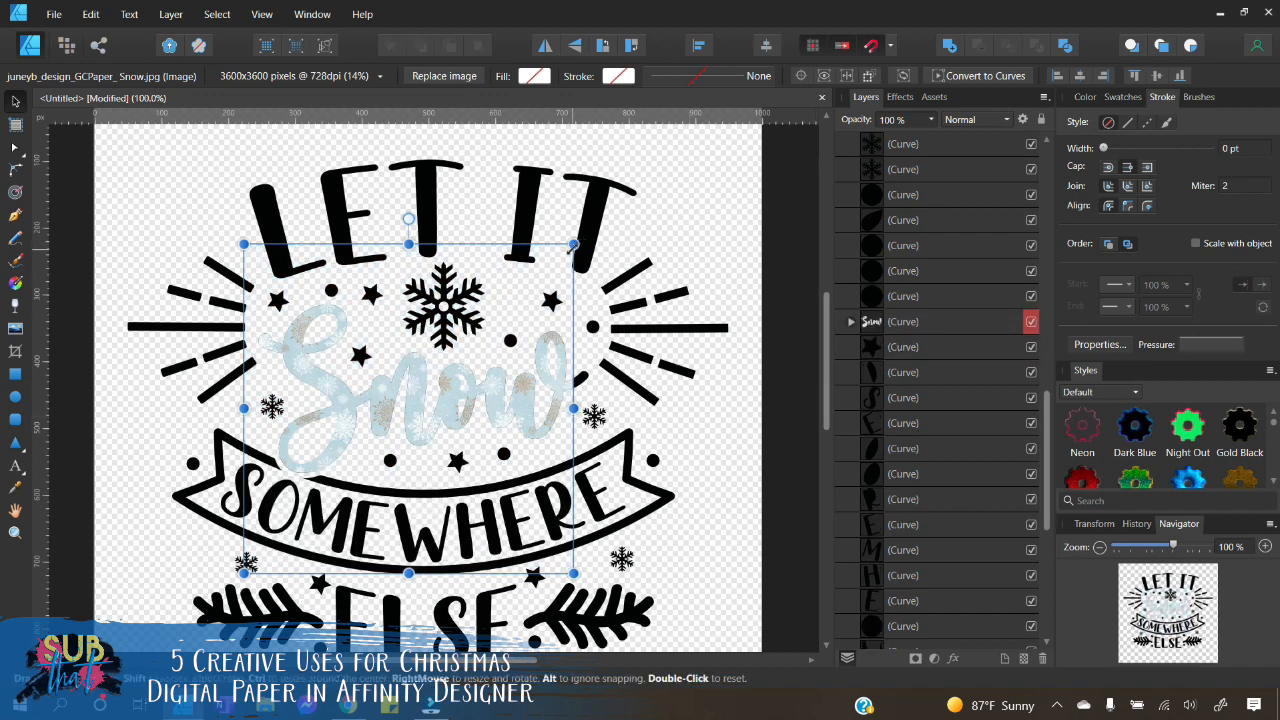
pyautogui.moveTo(574, 245); pyautogui.dragTo(599, 217)
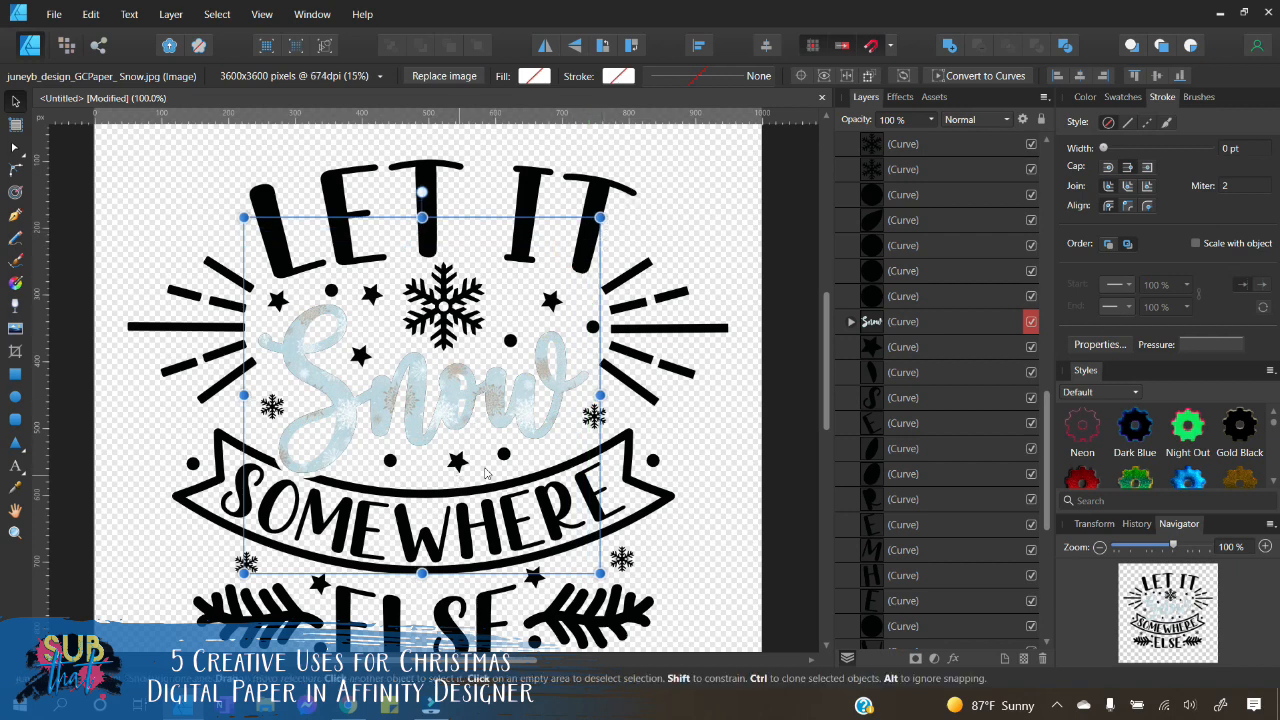
# Step: Give the "Snow" lettering curve a solid black stroke 2.5 pt wide
pyautogui.click(929, 322)
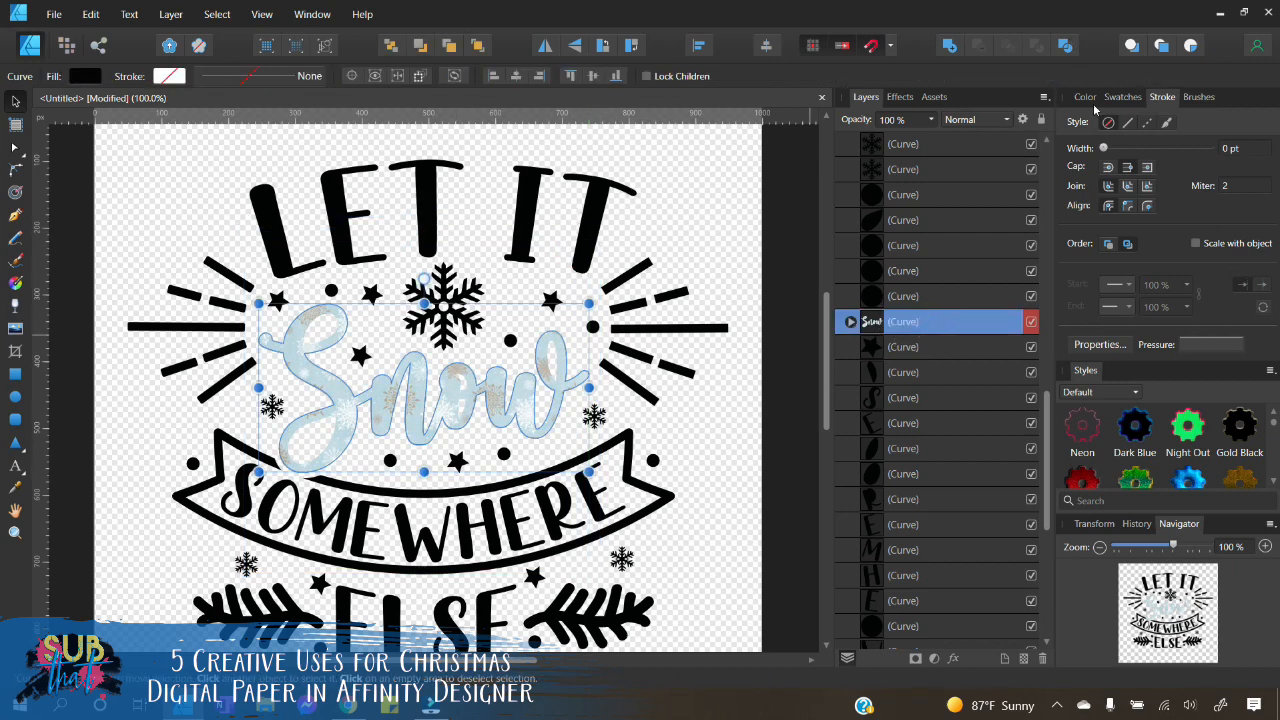
pyautogui.click(1128, 122)
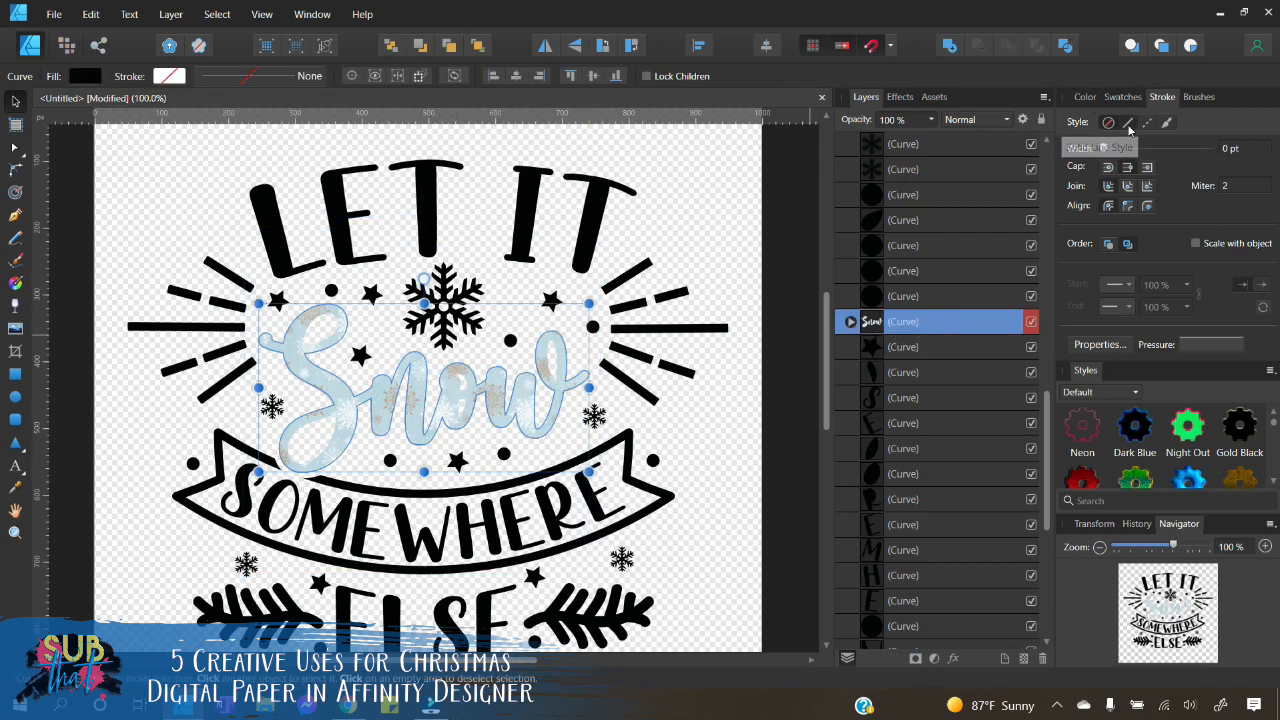
pyautogui.moveTo(1104, 148); pyautogui.dragTo(1131, 148)
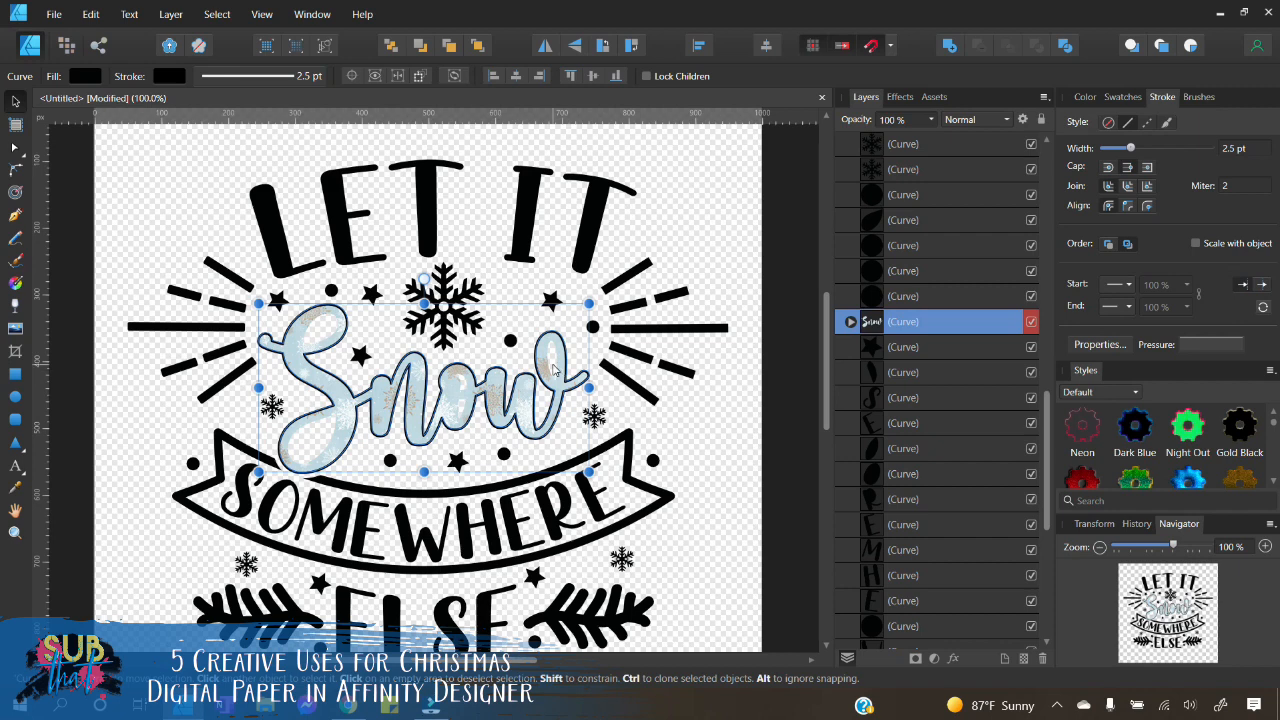
# Step: Select the five inner shapes of the S, O and W in "Snow" together
pyautogui.click(553, 366)
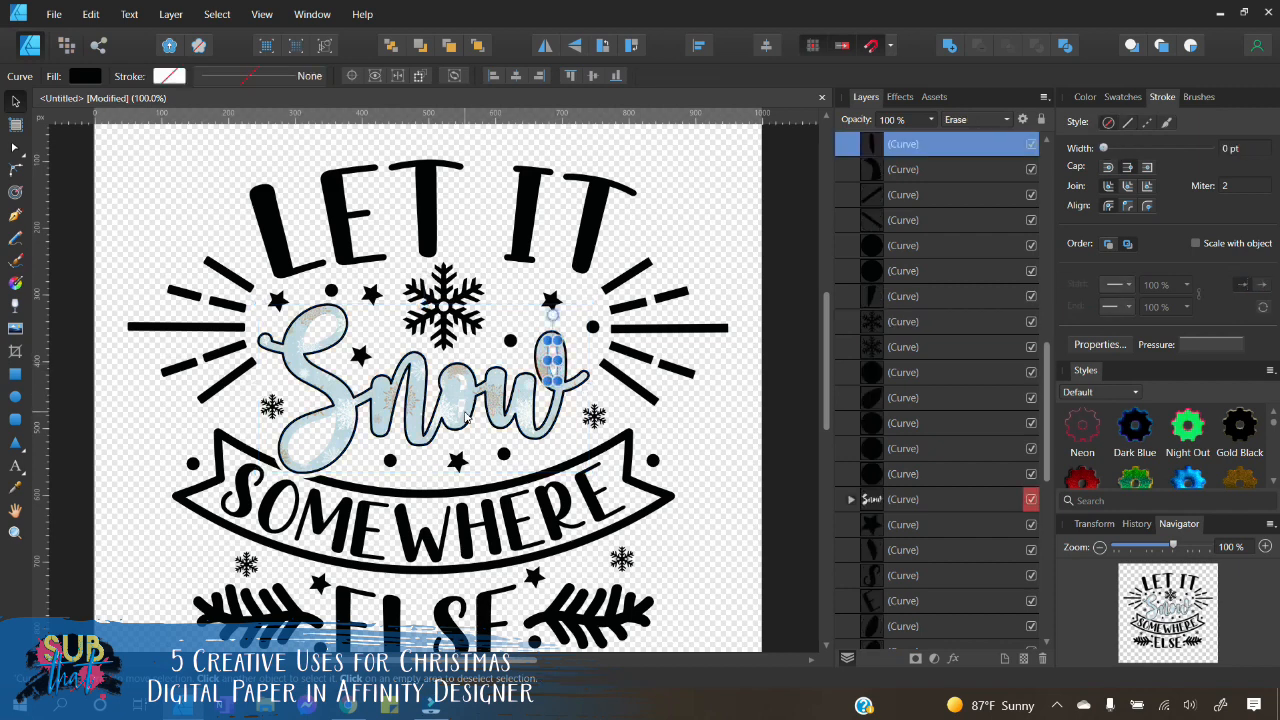
pyautogui.click(462, 415)
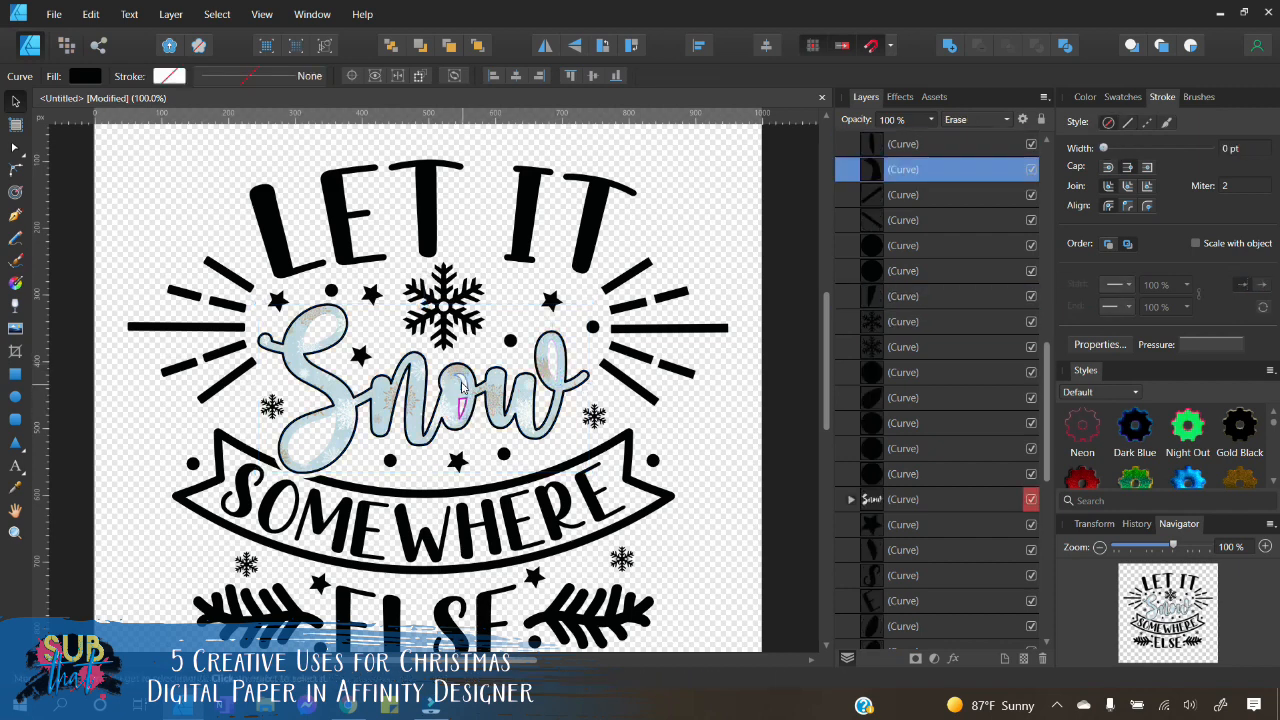
pyautogui.click(469, 391)
pyautogui.click(322, 340)
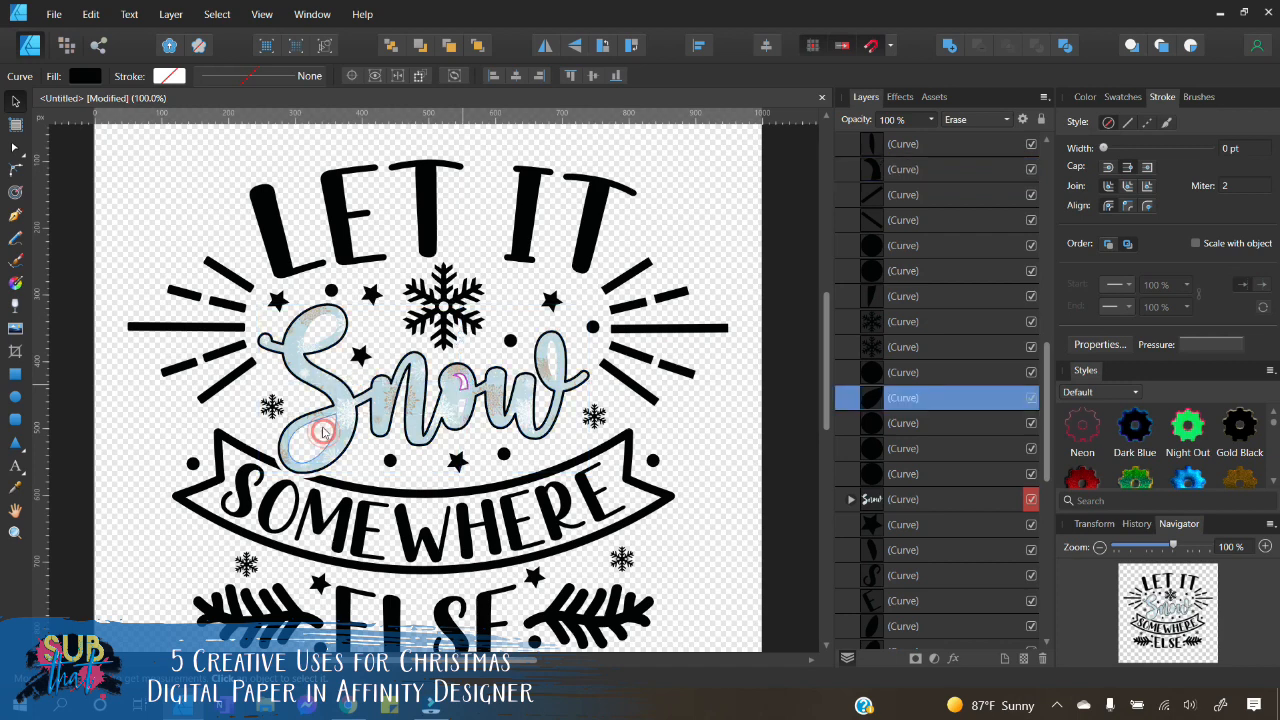
pyautogui.click(324, 333)
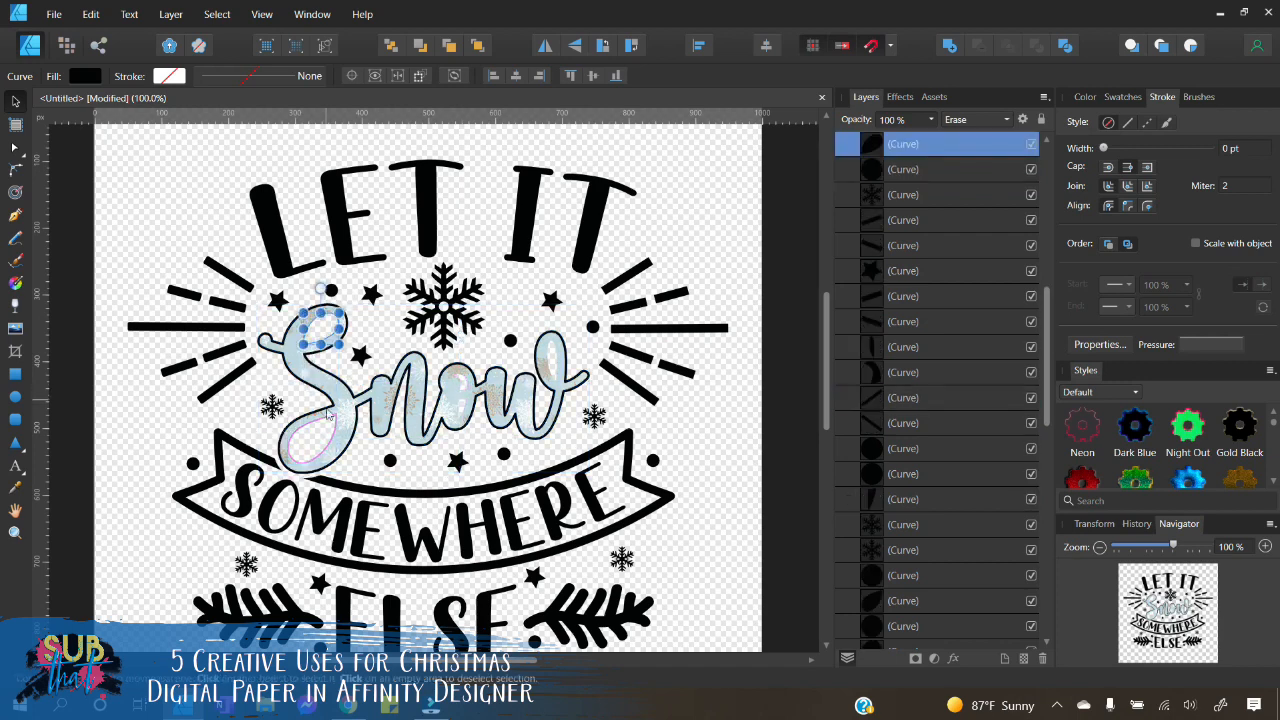
pyautogui.keyDown('shift'); pyautogui.click(321, 440); pyautogui.keyUp('shift')
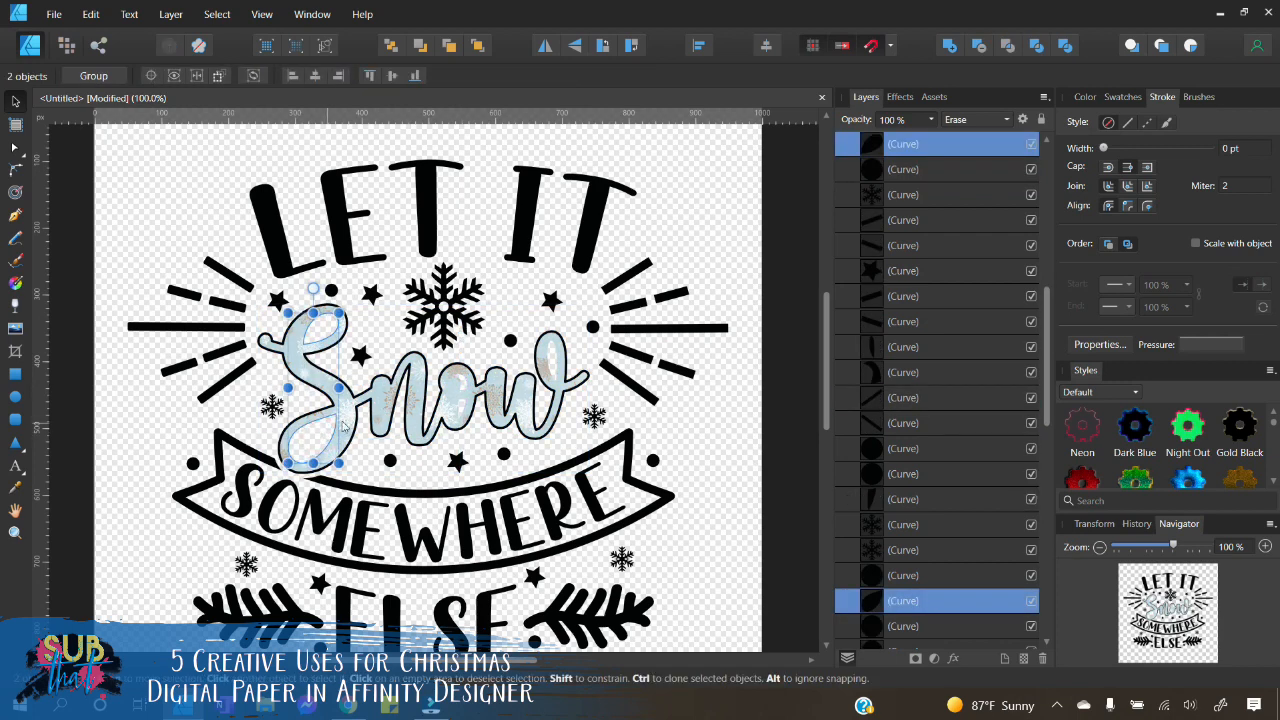
pyautogui.keyDown('shift'); pyautogui.click(468, 388); pyautogui.keyUp('shift')
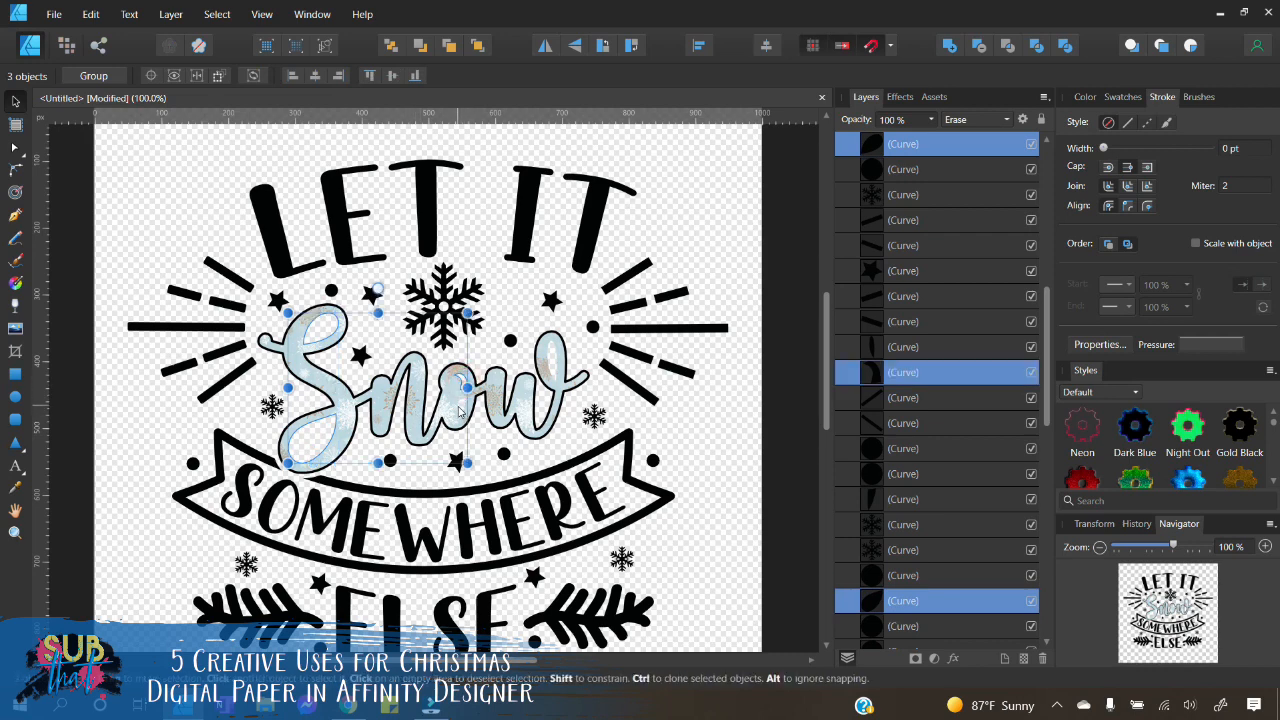
pyautogui.keyDown('shift'); pyautogui.click(458, 406); pyautogui.keyUp('shift')
pyautogui.keyDown('shift'); pyautogui.click(553, 362); pyautogui.keyUp('shift')
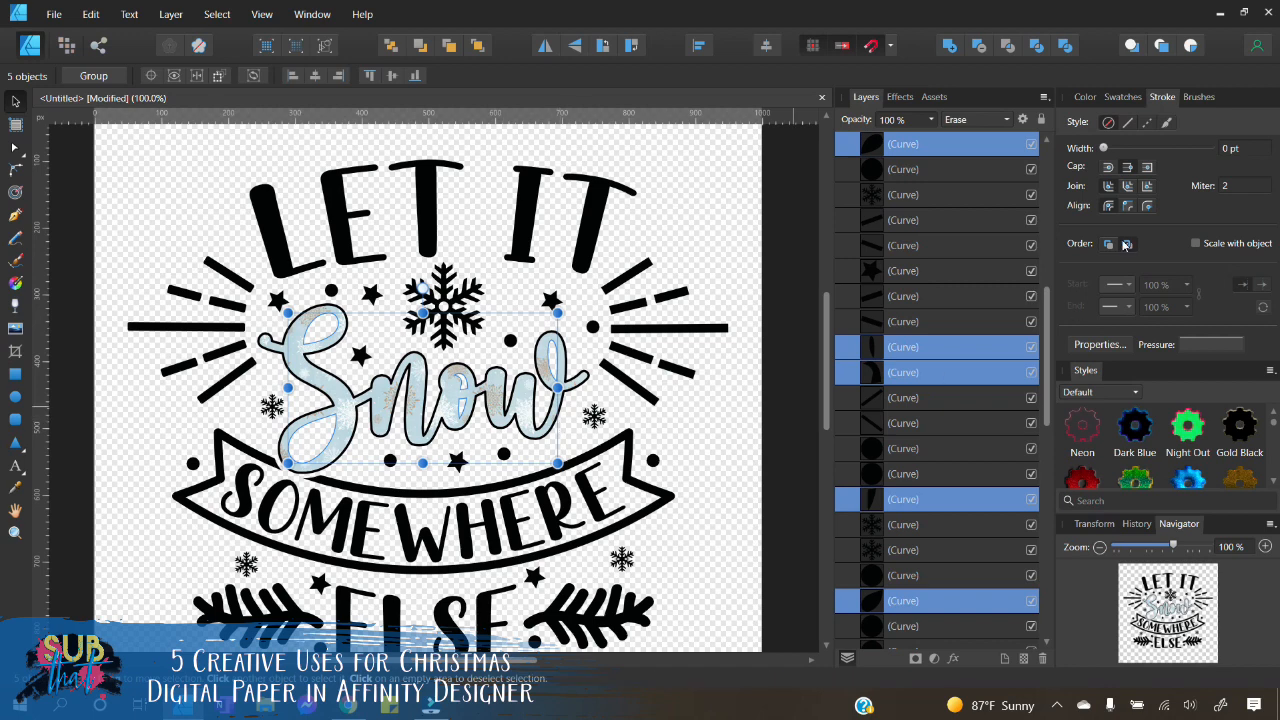
# Step: Try a black Outline effect with a radius of about 2.4 px on the selected inner shapes and remove it again
pyautogui.click(900, 97)
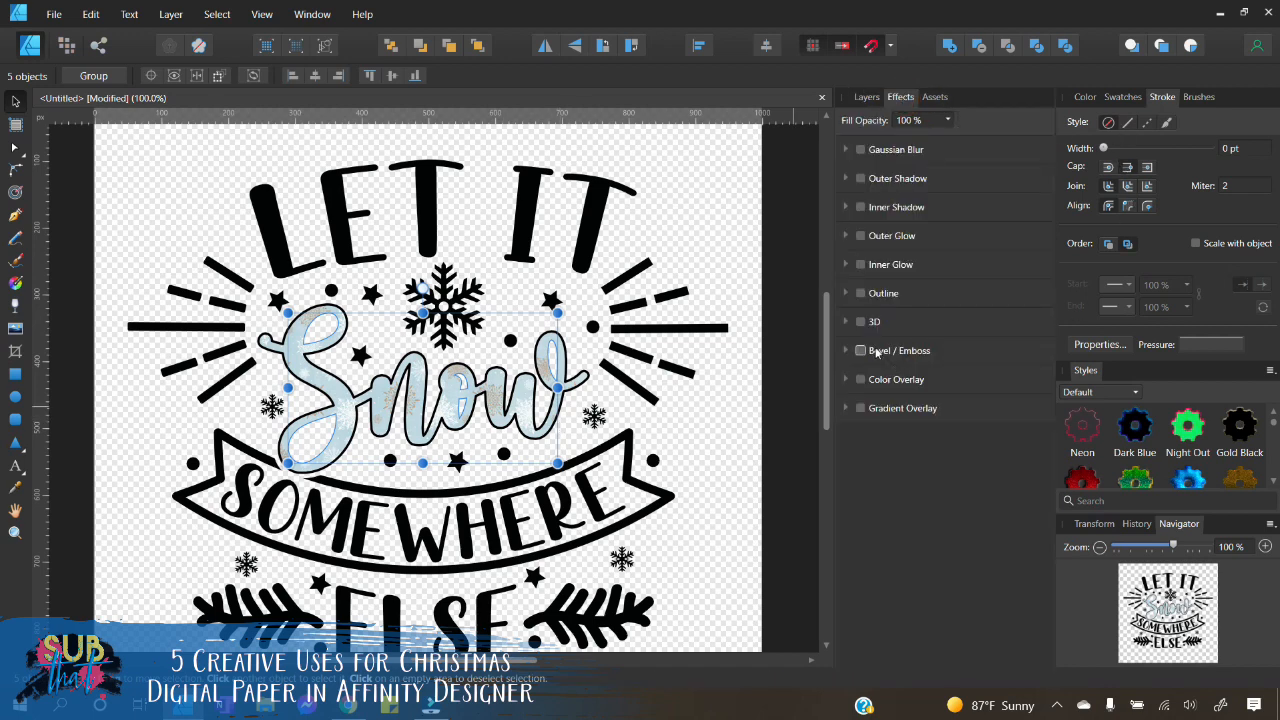
pyautogui.click(860, 293)
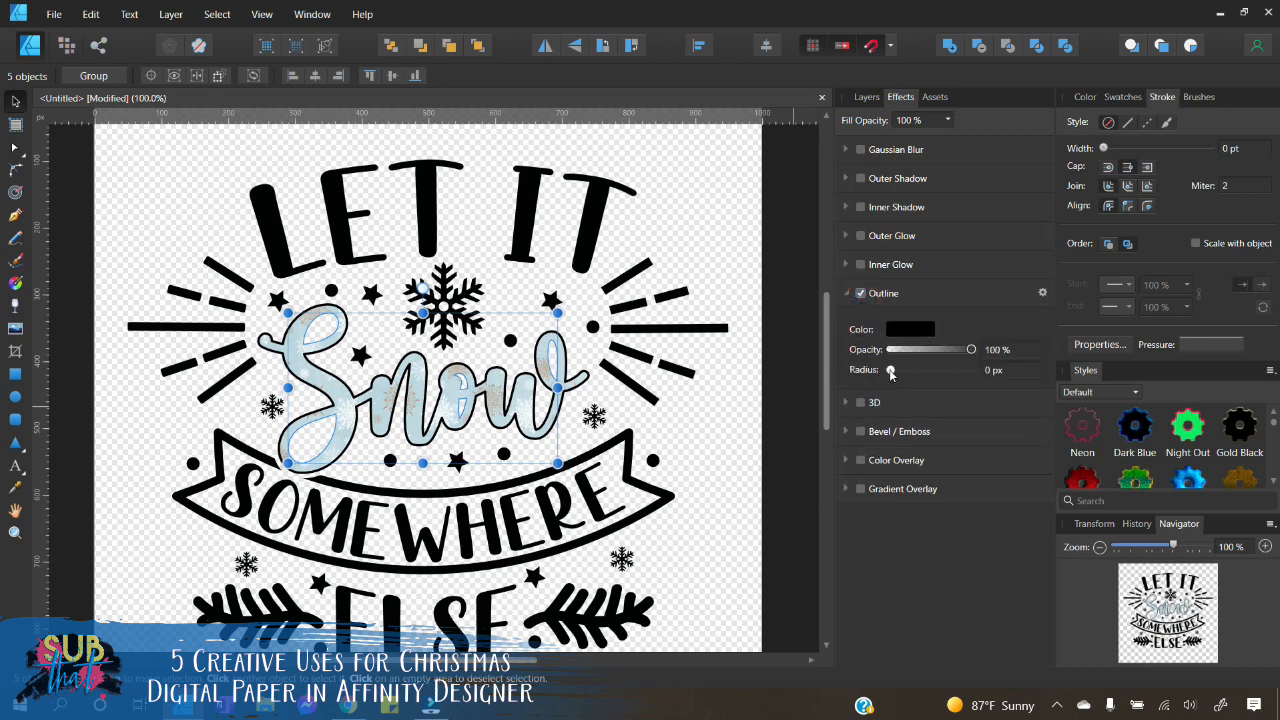
pyautogui.moveTo(889, 371)
pyautogui.mouseDown()
pyautogui.moveTo(922, 373)
pyautogui.moveTo(905, 376)
pyautogui.mouseUp()
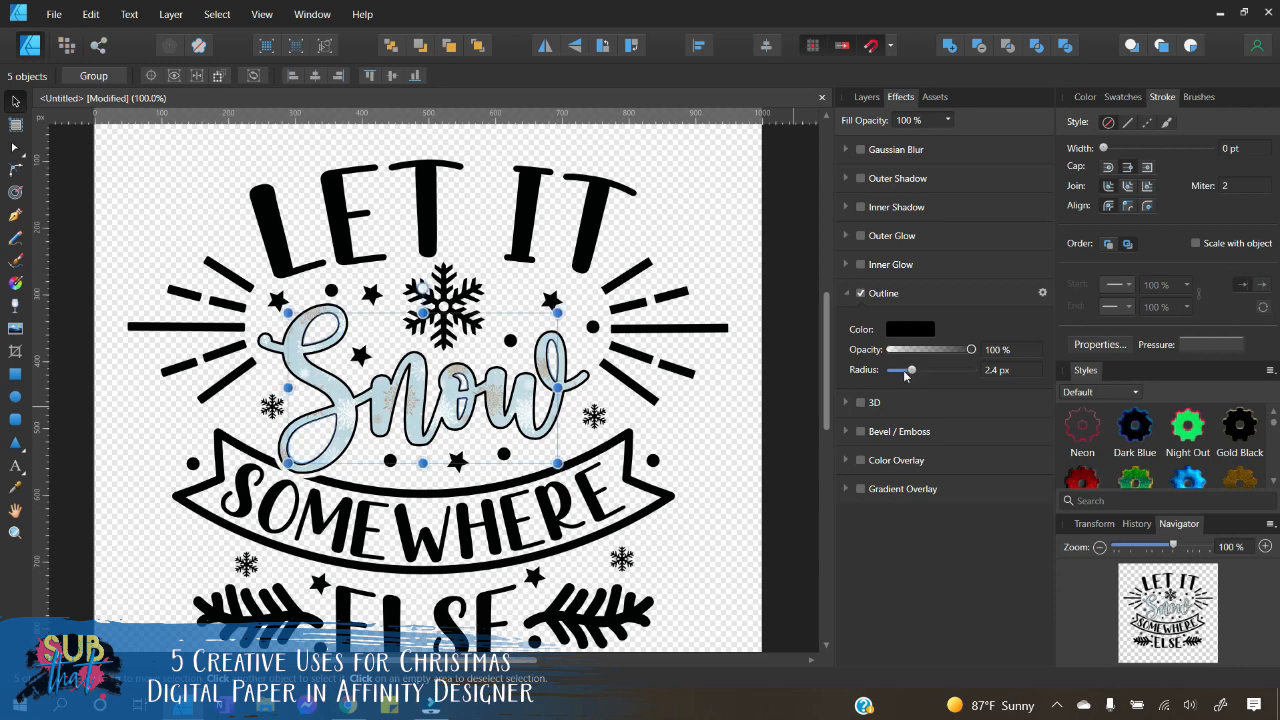
pyautogui.click(866, 97)
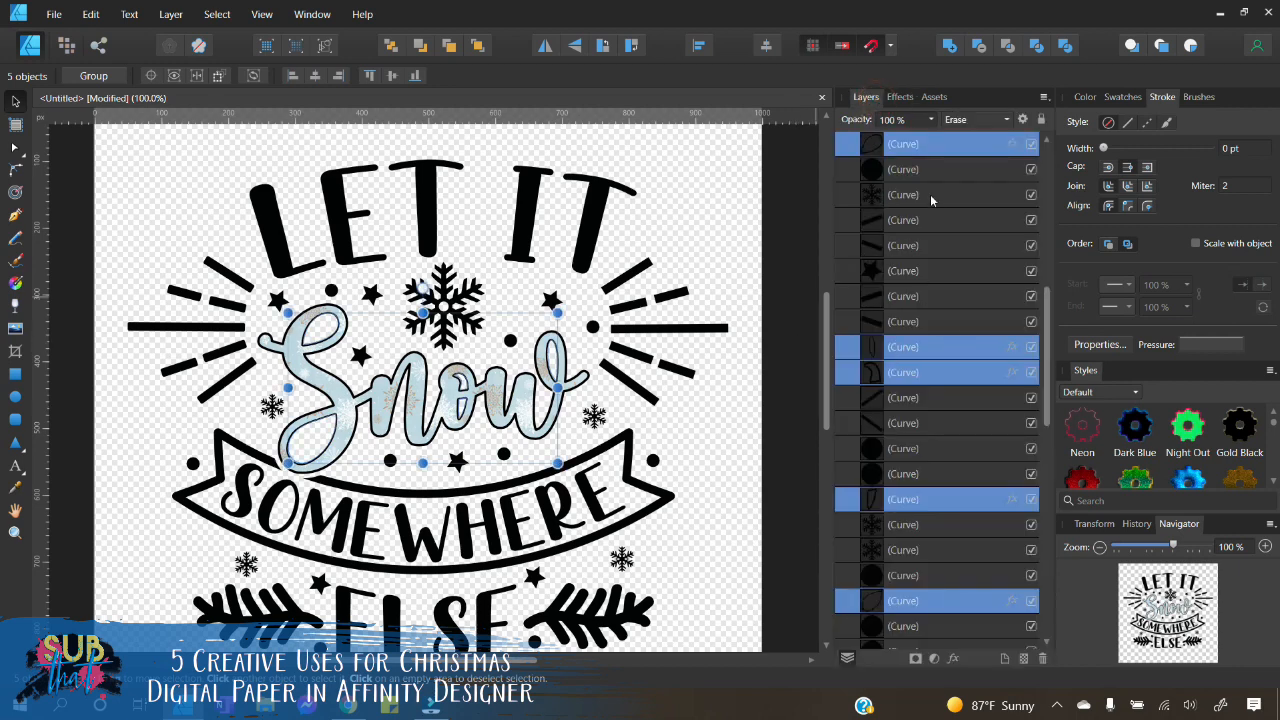
pyautogui.click(900, 97)
pyautogui.click(861, 293)
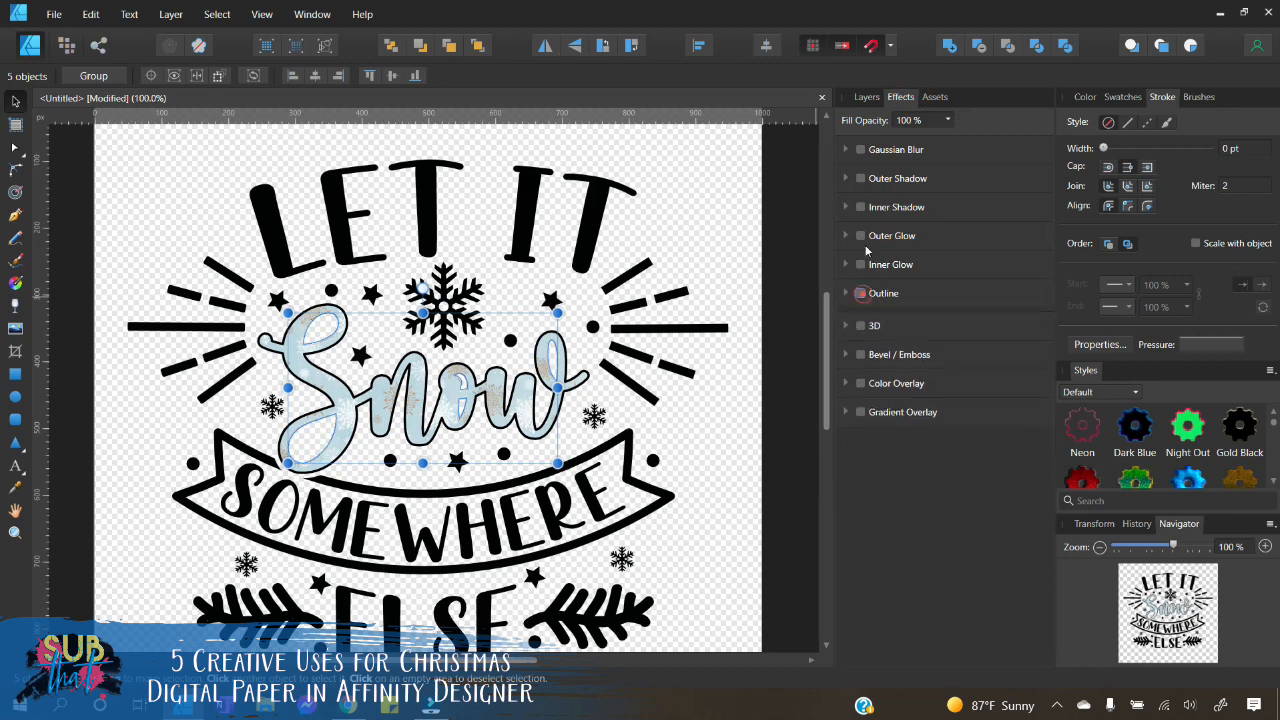
pyautogui.click(866, 97)
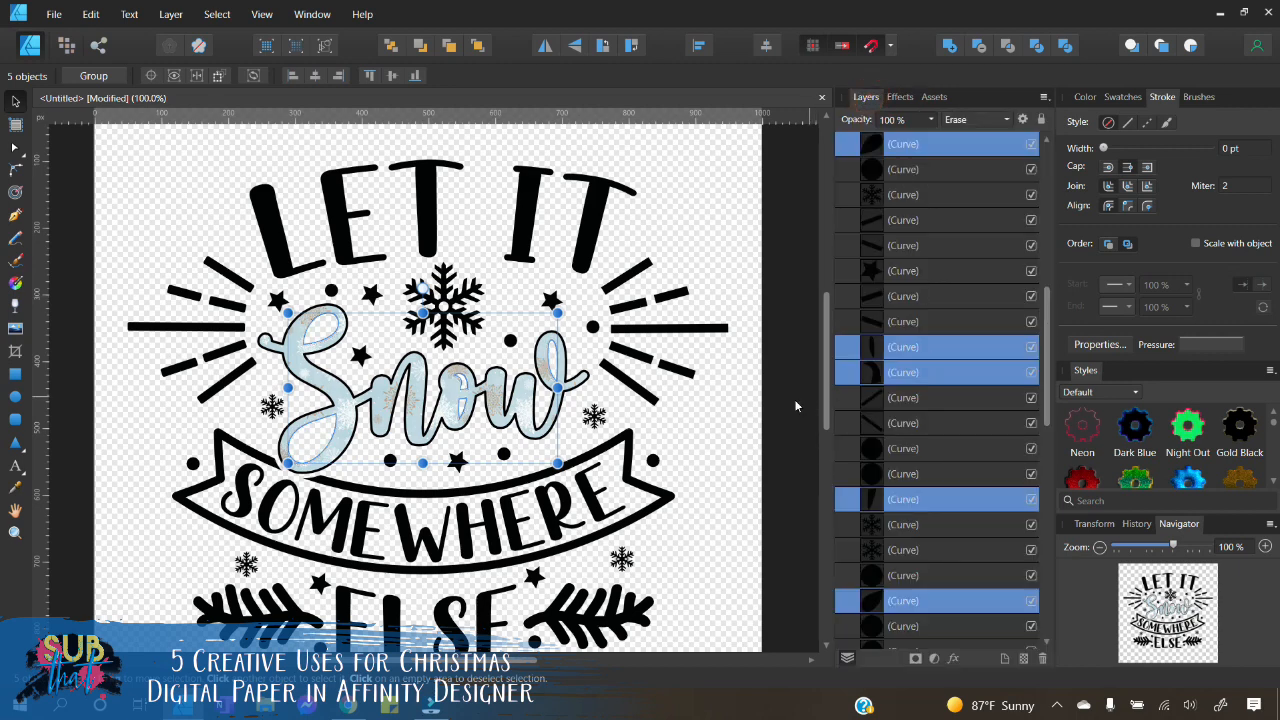
# Step: Add the "Snow" lettering to the selection, cut the inner shapes out of it with Subtract, and deselect the result
pyautogui.keyDown('shift'); pyautogui.click(385, 418); pyautogui.keyUp('shift')
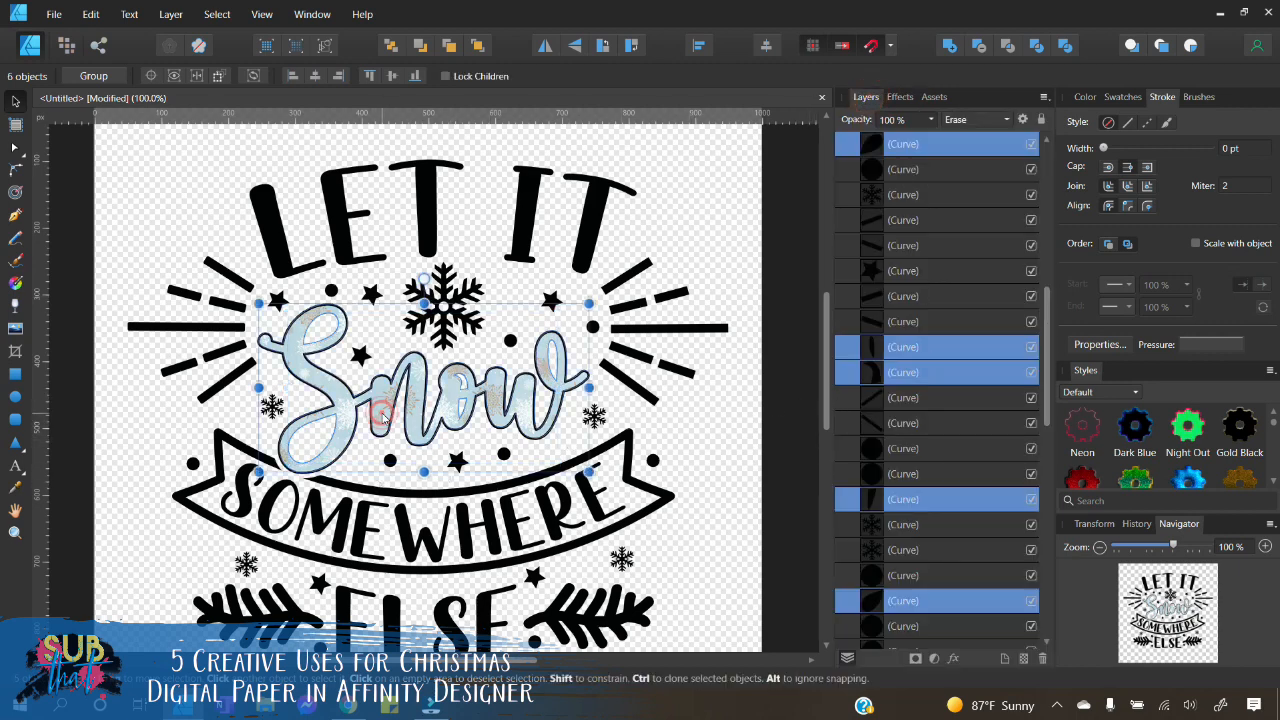
pyautogui.click(980, 46)
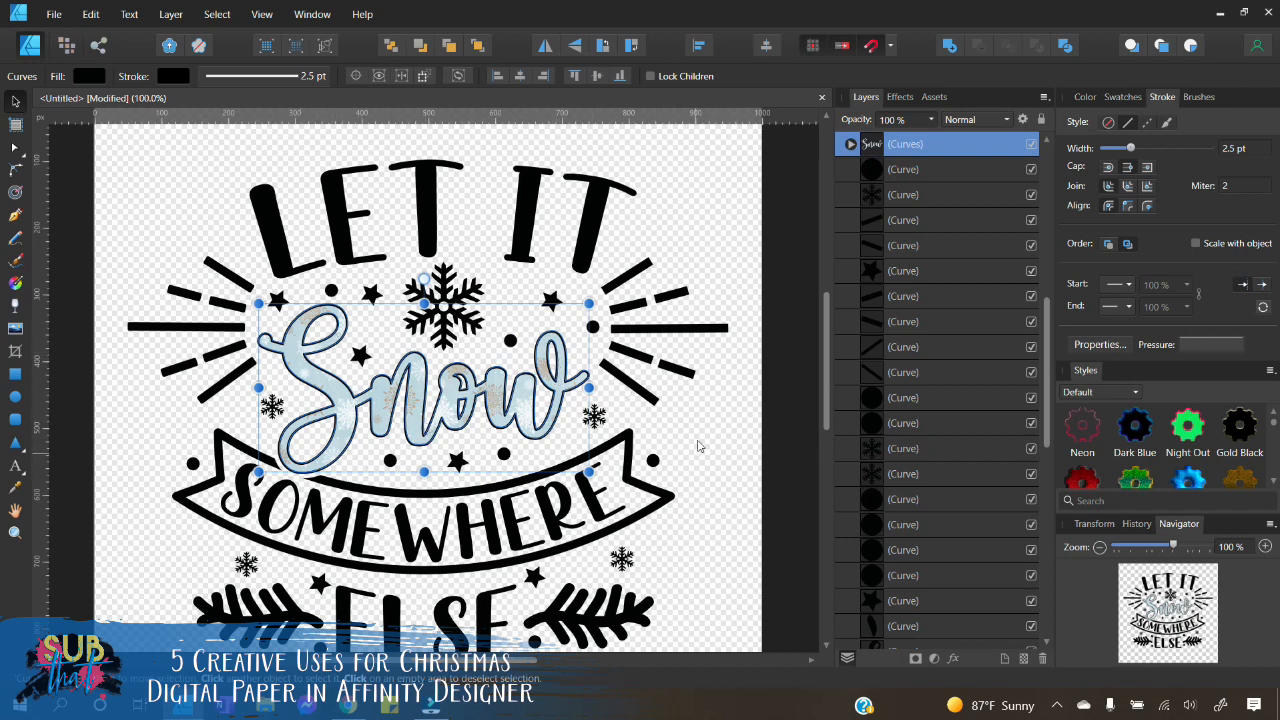
pyautogui.click(716, 440)
pyautogui.click(490, 402)
pyautogui.click(742, 432)
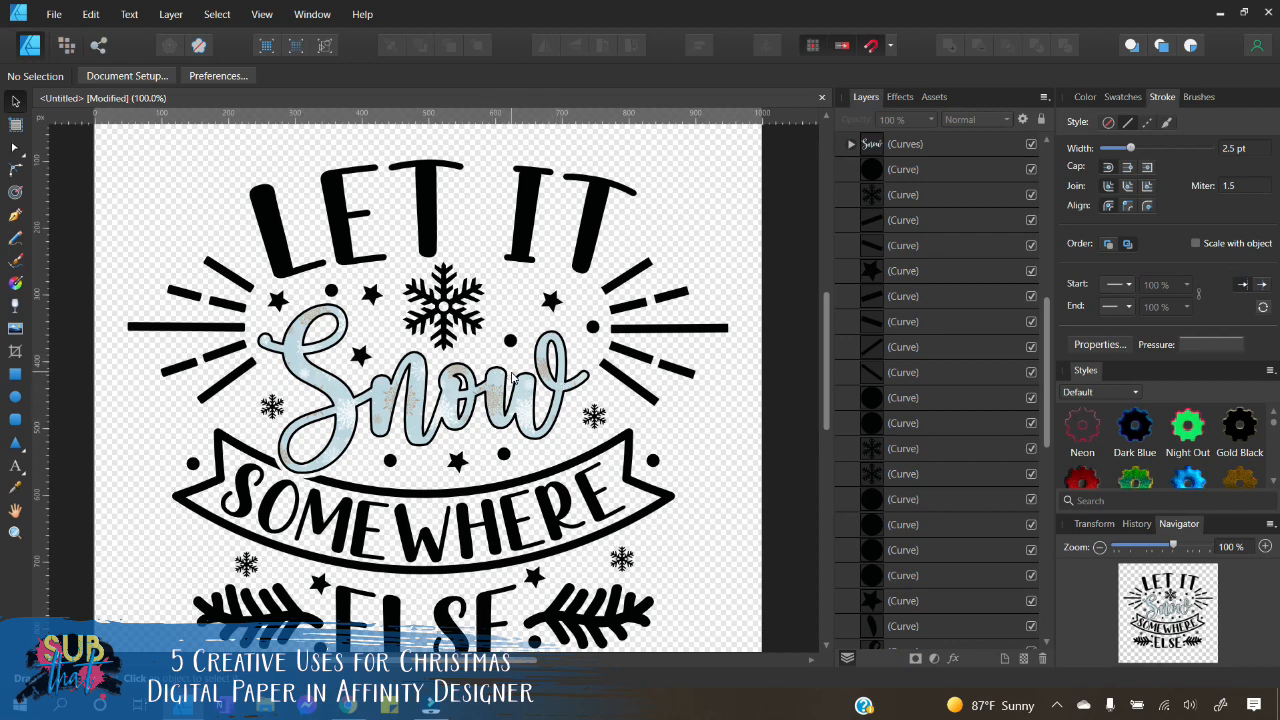
# Step: Fill the five letters of "LET IT" with a dark red (H 0, S 97, L 38) and deselect them
pyautogui.scroll(-1, 740, 401)
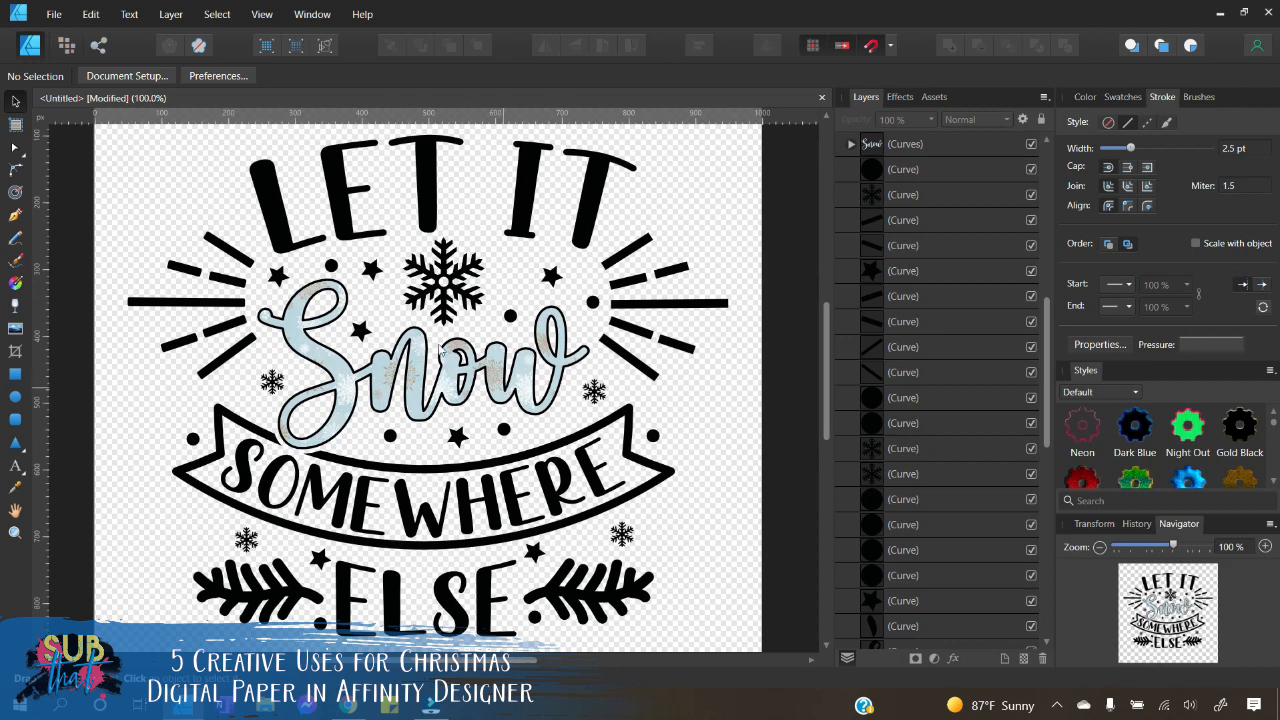
pyautogui.click(271, 212)
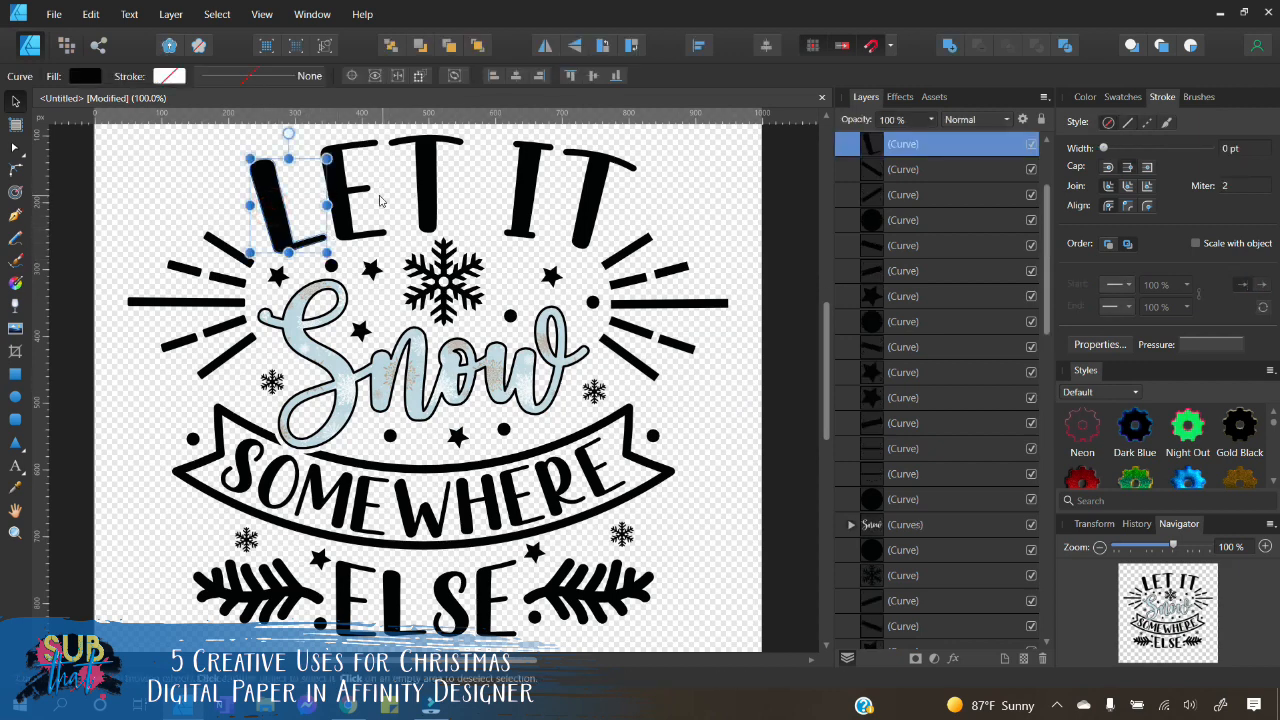
pyautogui.keyDown('shift'); pyautogui.click(358, 195); pyautogui.keyUp('shift')
pyautogui.keyDown('shift'); pyautogui.click(418, 190); pyautogui.keyUp('shift')
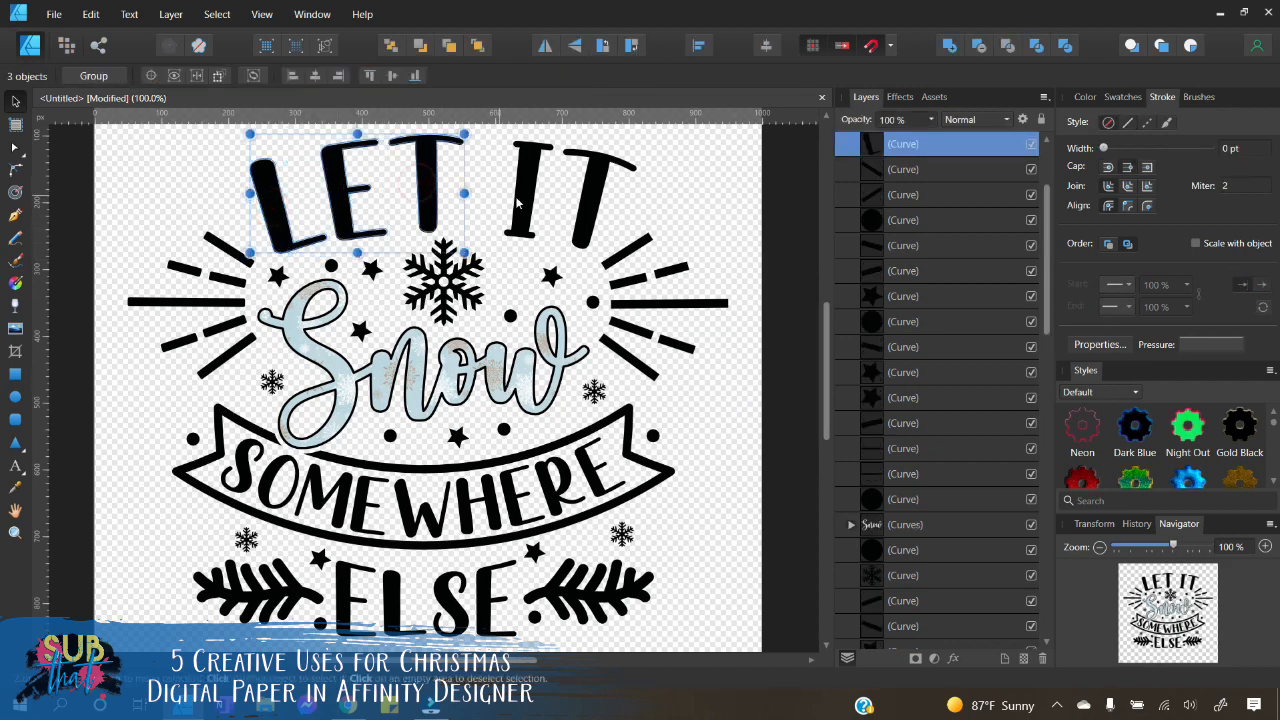
pyautogui.keyDown('shift'); pyautogui.click(515, 196); pyautogui.keyUp('shift')
pyautogui.keyDown('shift'); pyautogui.click(592, 204); pyautogui.keyUp('shift')
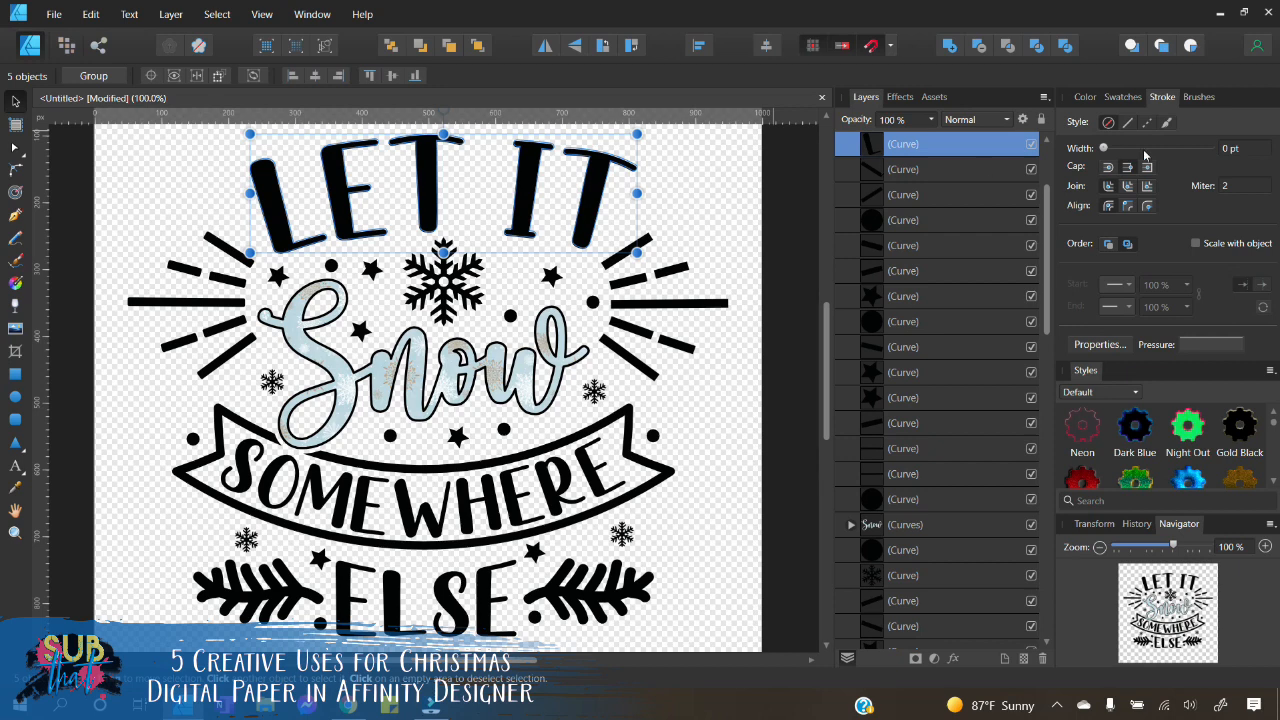
pyautogui.click(1085, 97)
pyautogui.click(1130, 129)
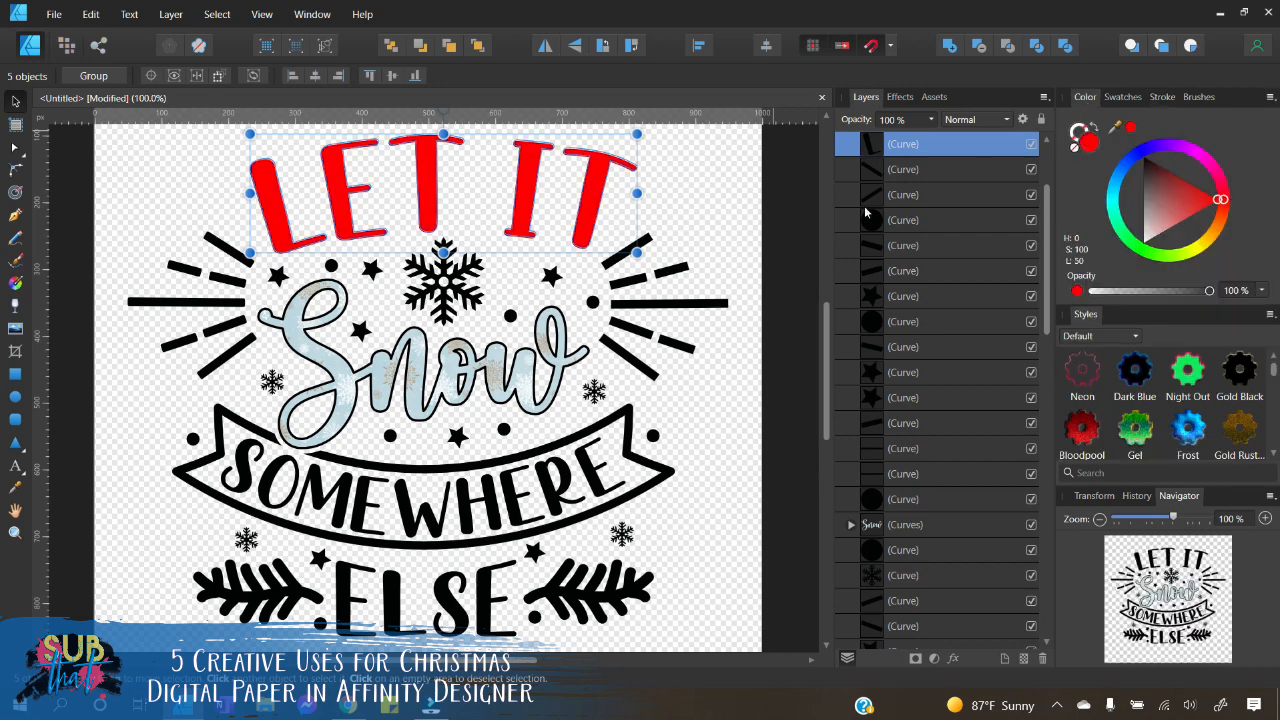
pyautogui.moveTo(1207, 198); pyautogui.dragTo(1196, 192)
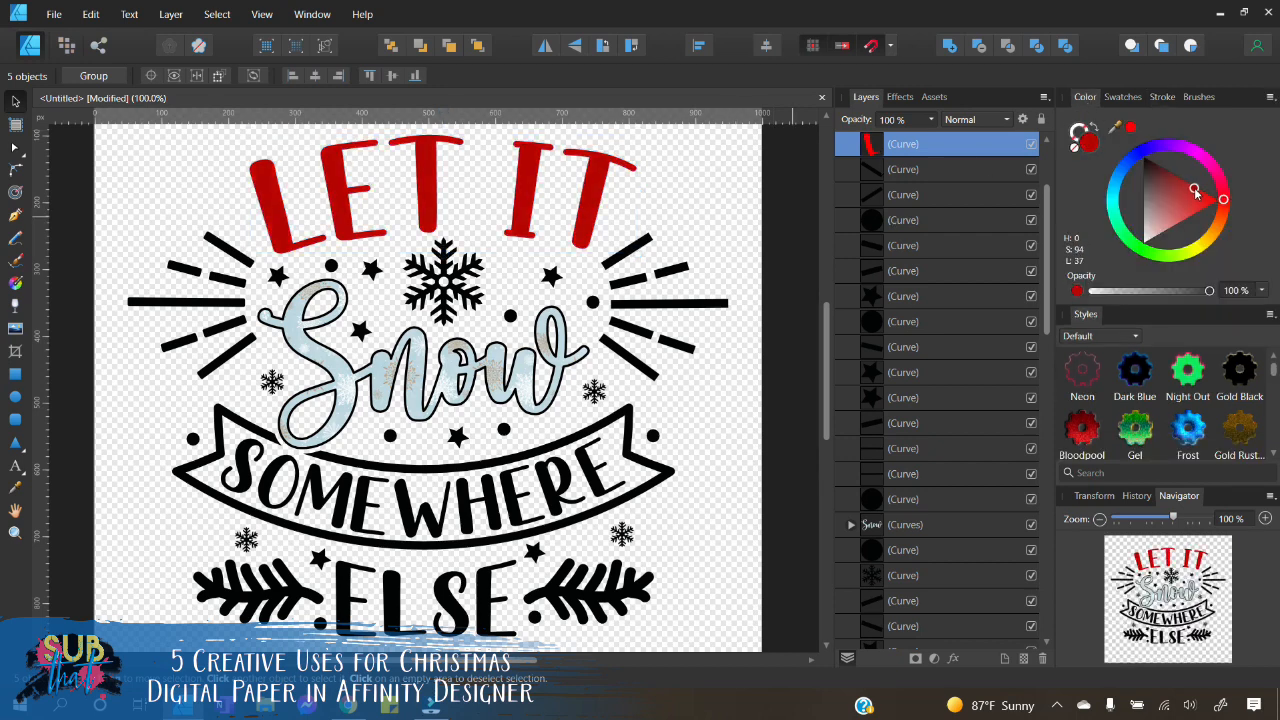
pyautogui.click(772, 207)
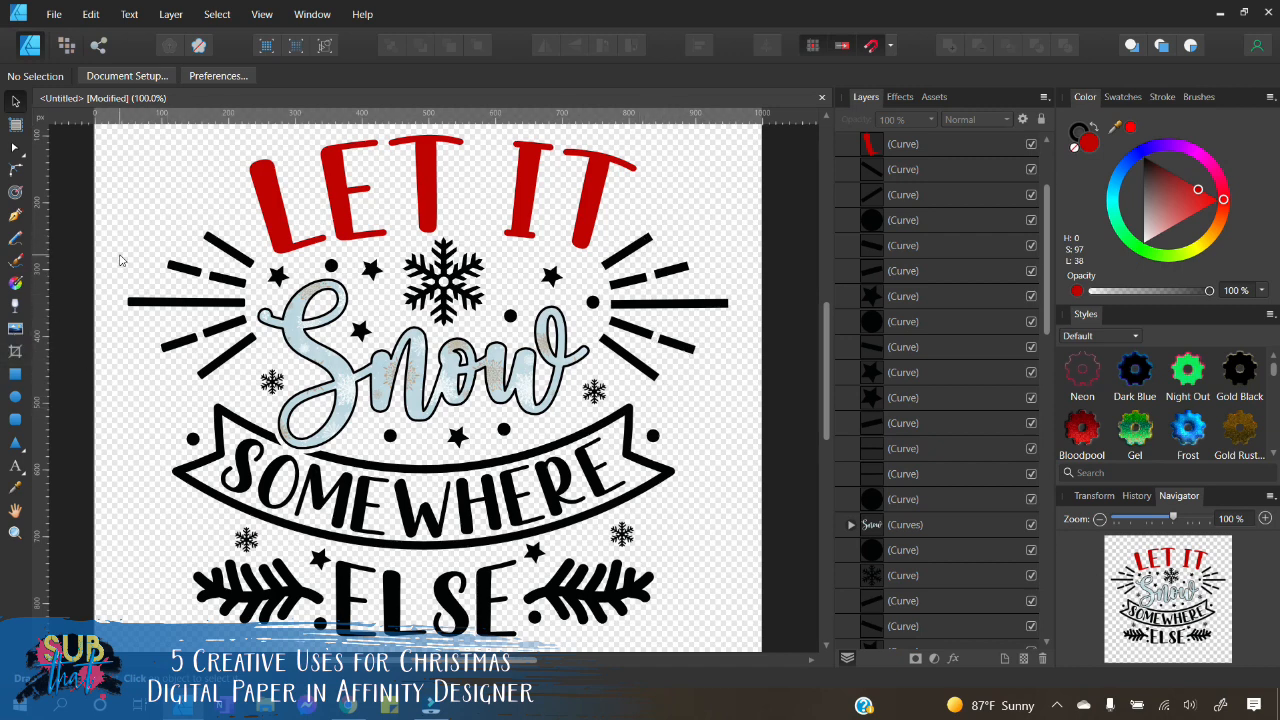
# Step: Select the rays on the left side of "Snow", try grouping them, undo the grouping, and combine them into one shape with Add
pyautogui.moveTo(90, 173); pyautogui.dragTo(276, 401)
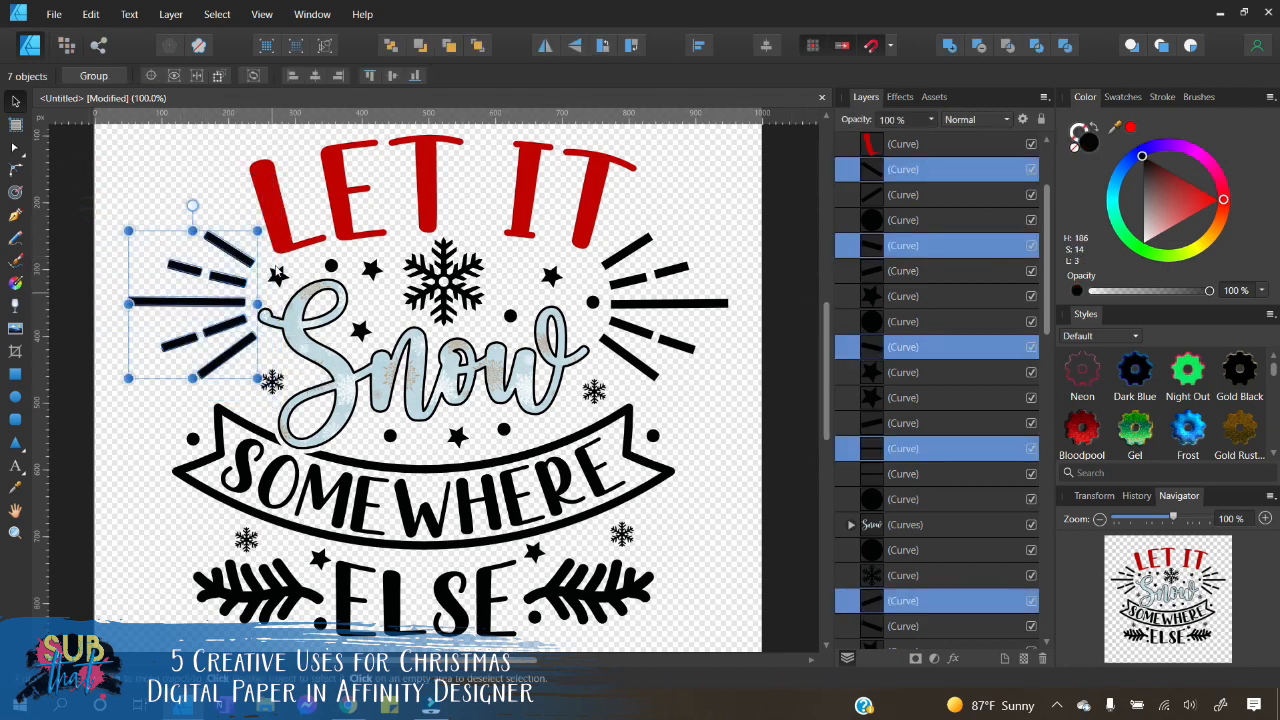
pyautogui.rightClick(904, 174)
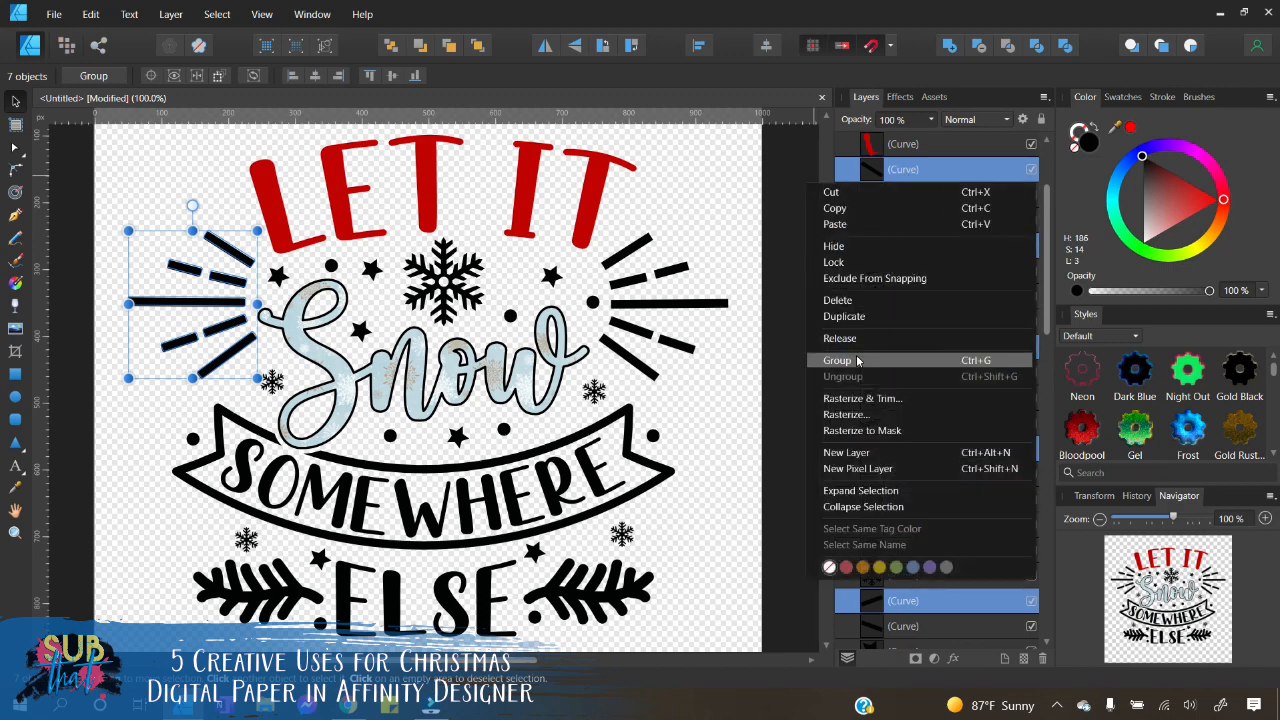
pyautogui.click(855, 362)
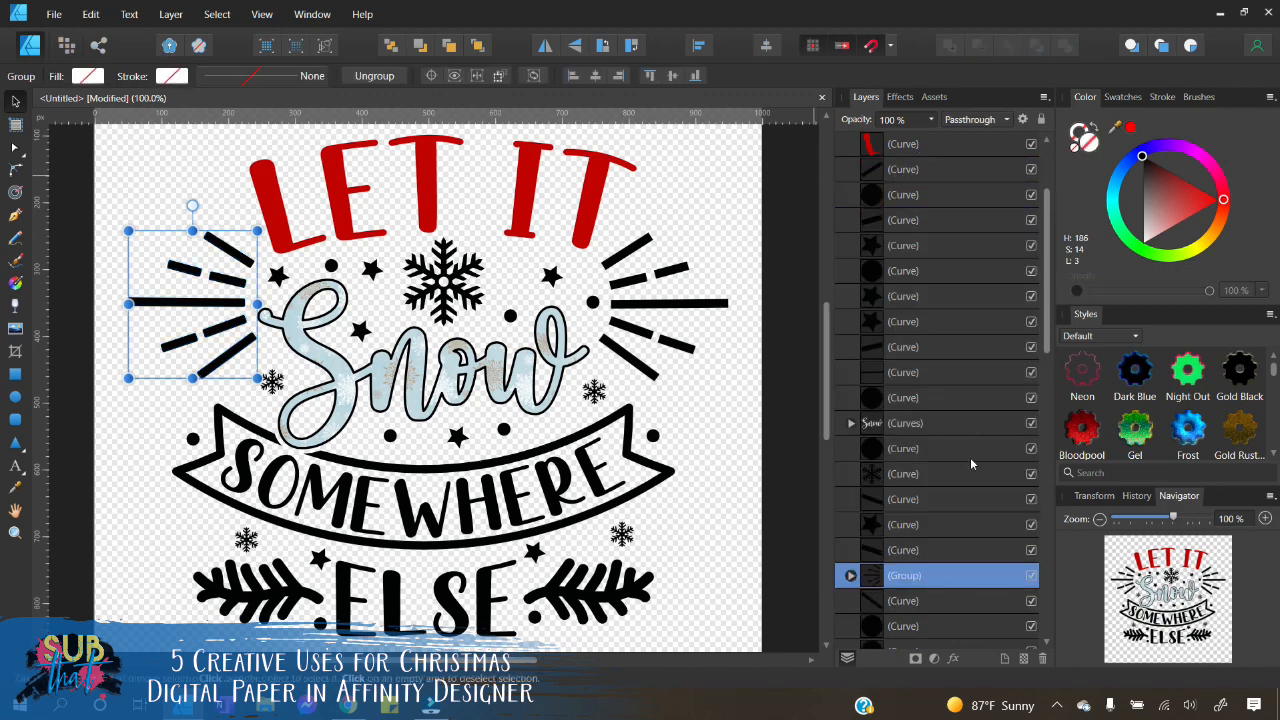
pyautogui.scroll(-3, 936, 575)
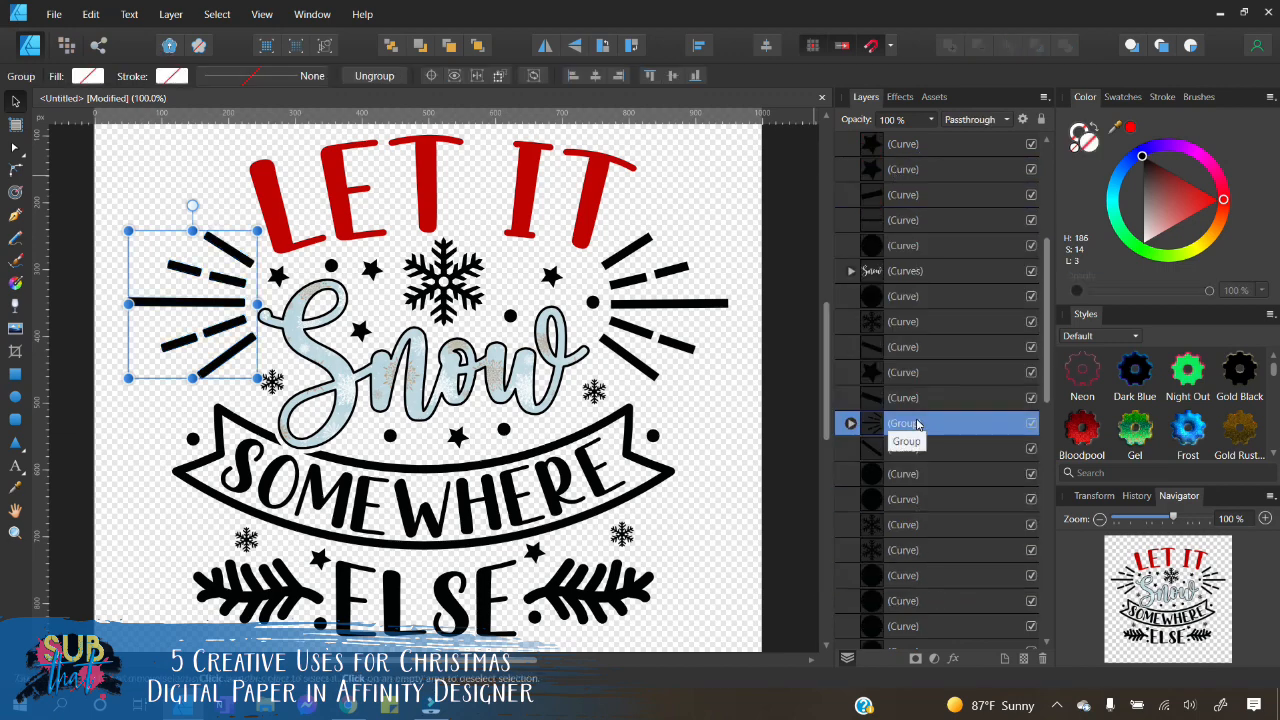
pyautogui.click(104, 15)
pyautogui.click(96, 34)
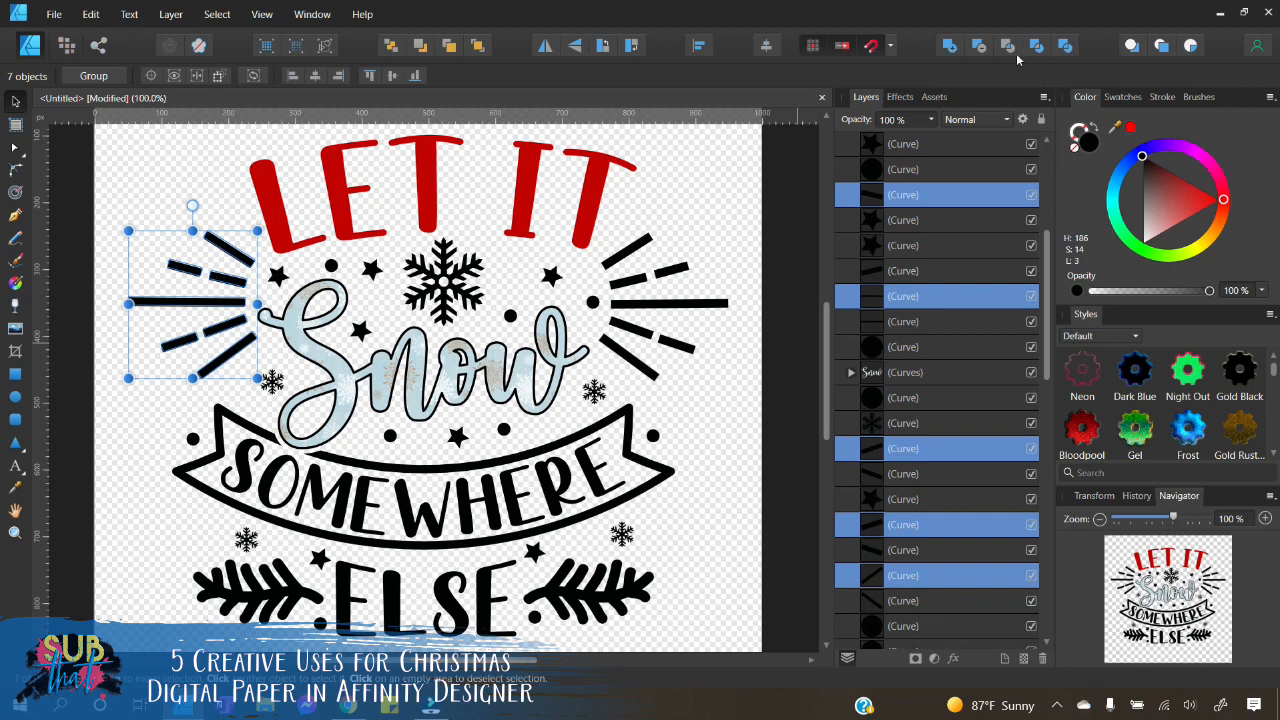
pyautogui.click(949, 45)
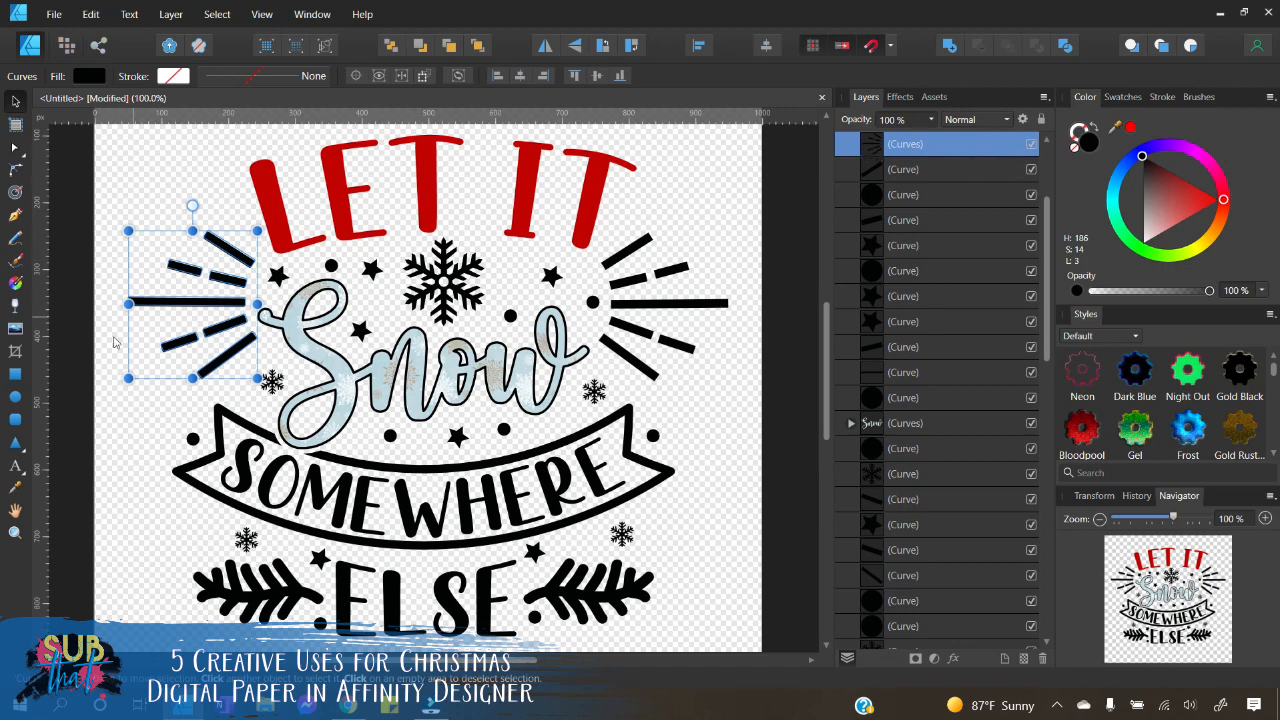
# Step: Choose the "Glitter - 14 - Gold" image from the GLITTER BACKGROUNDS folder as the image to place
pyautogui.click(15, 330)
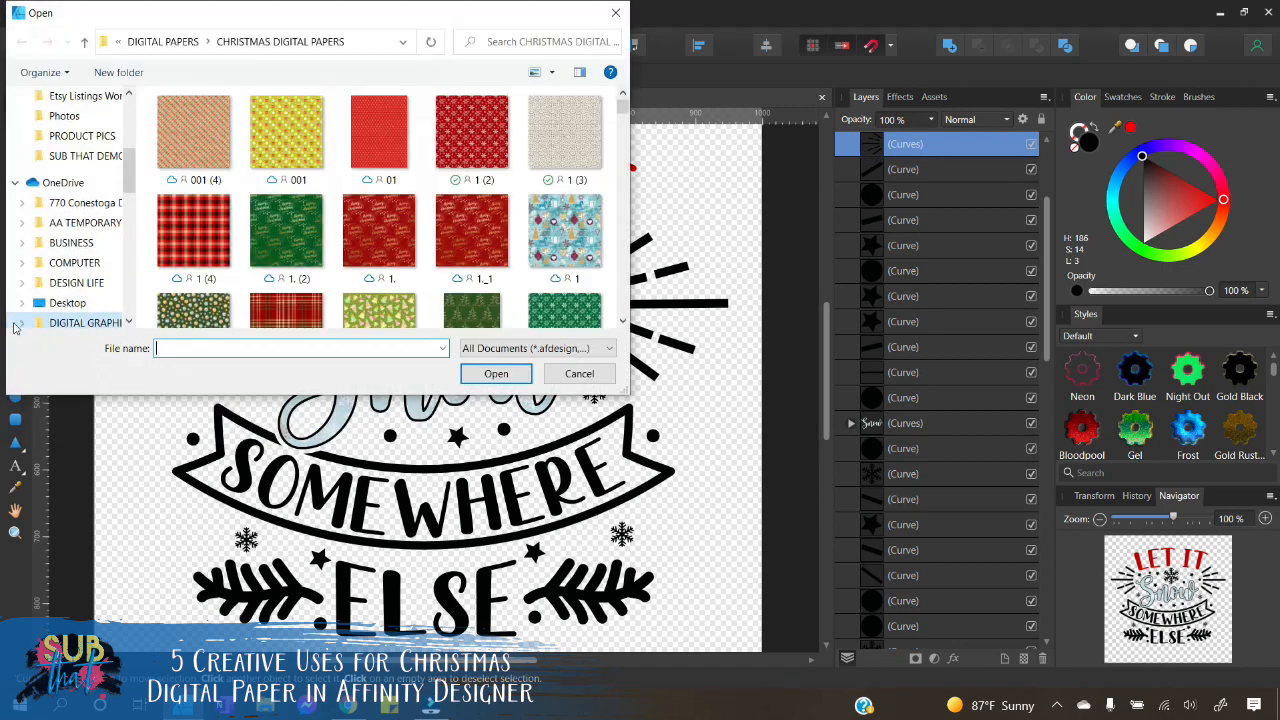
pyautogui.click(165, 41)
pyautogui.scroll(-4, 245, 252)
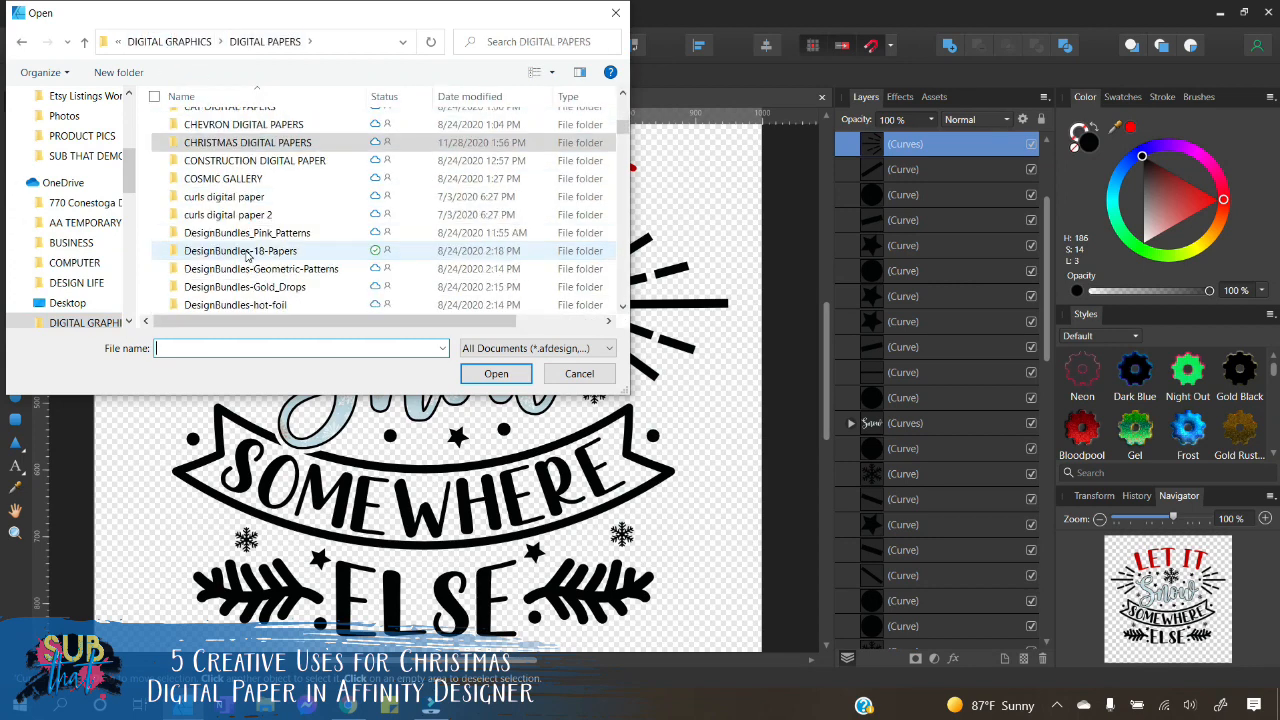
pyautogui.scroll(-3, 247, 255)
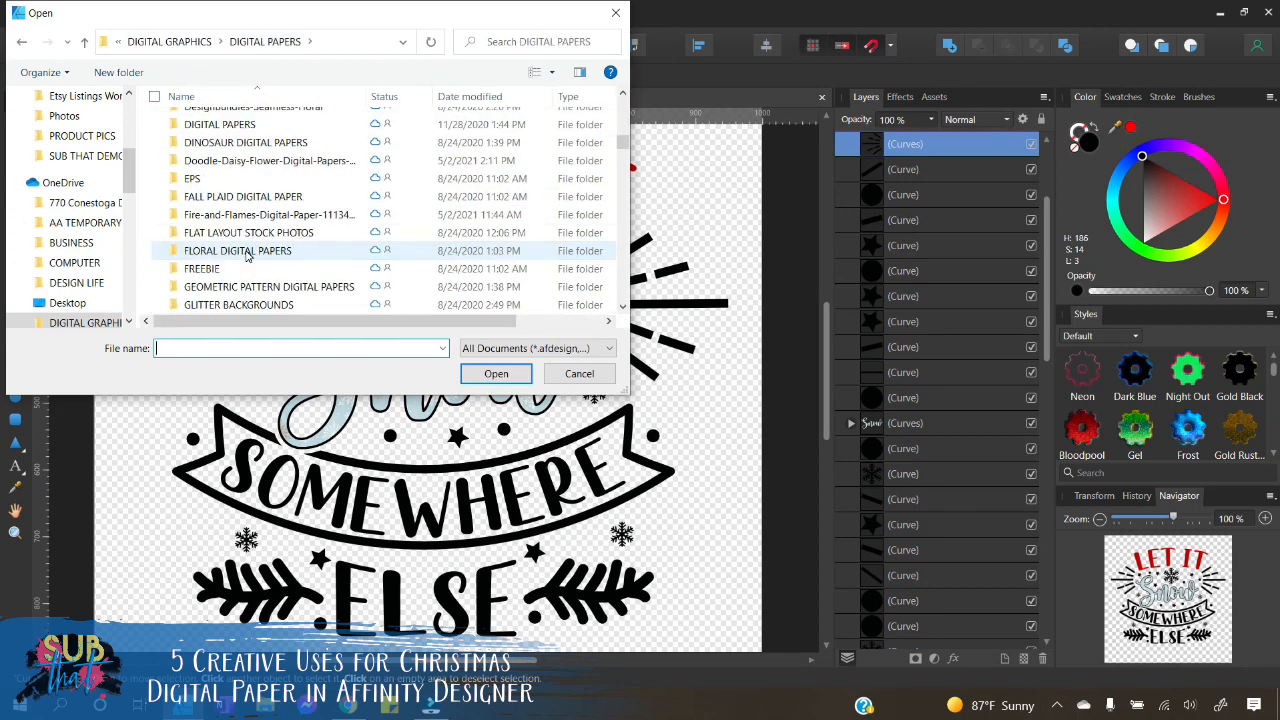
pyautogui.doubleClick(250, 304)
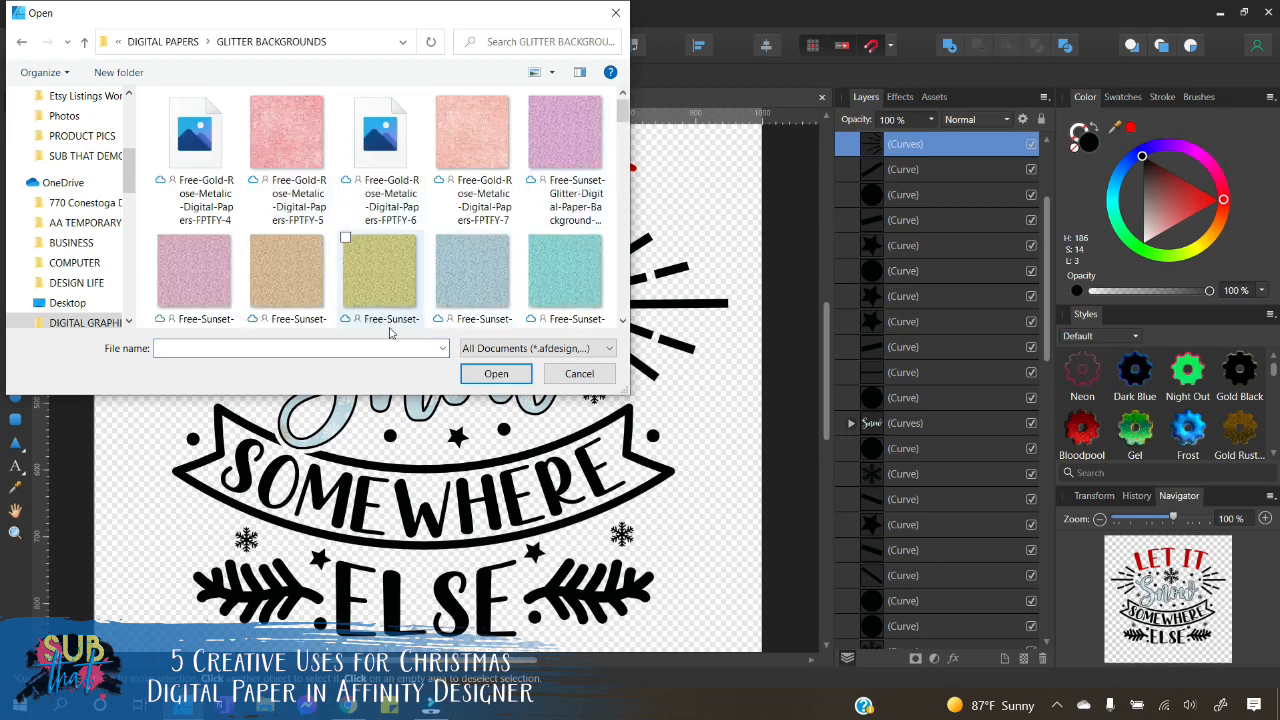
pyautogui.moveTo(623, 118); pyautogui.dragTo(624, 162)
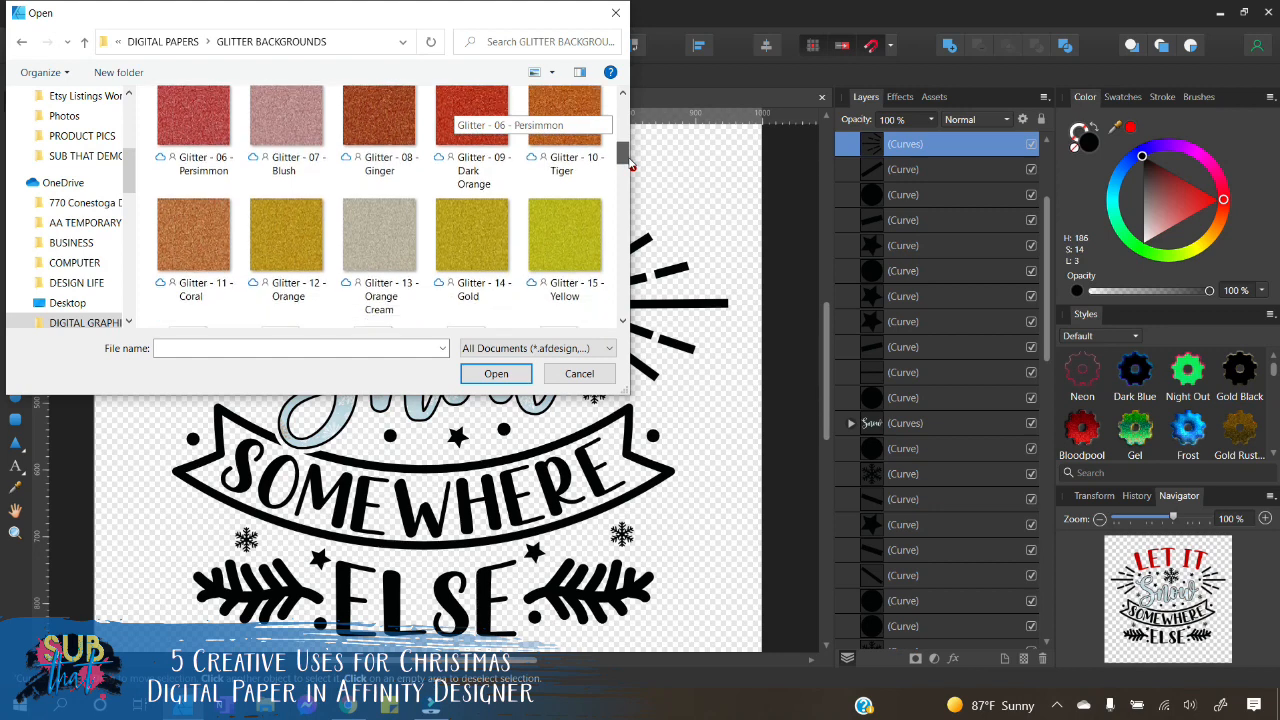
pyautogui.click(480, 238)
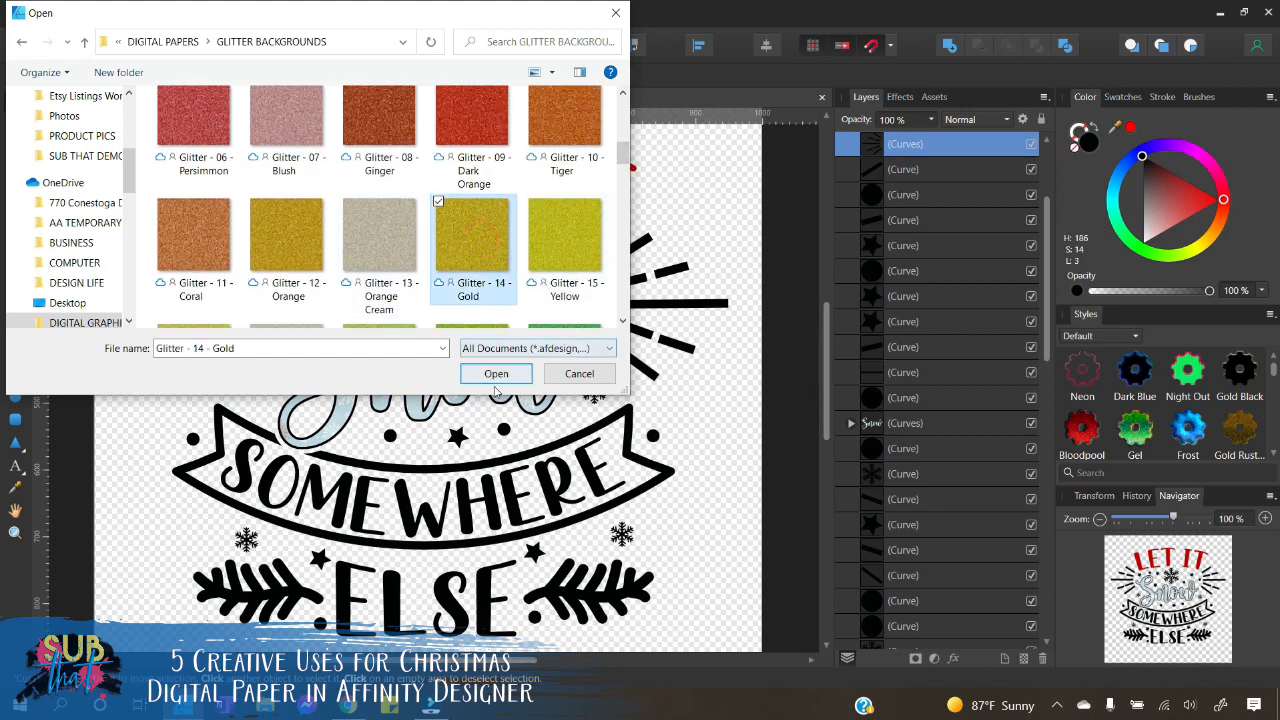
pyautogui.click(494, 374)
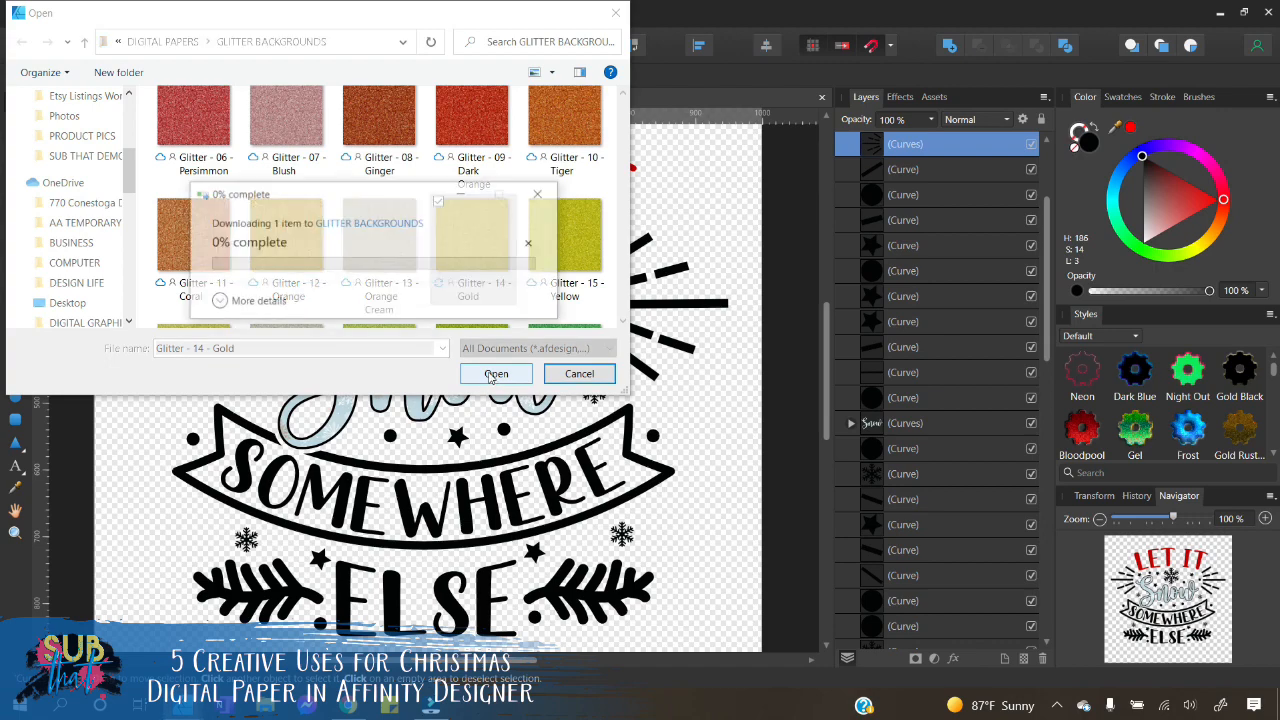
# Step: Place the gold glitter image over the combined left rays, clip it inside their shape, and deselect it
pyautogui.moveTo(96, 190); pyautogui.dragTo(275, 419)
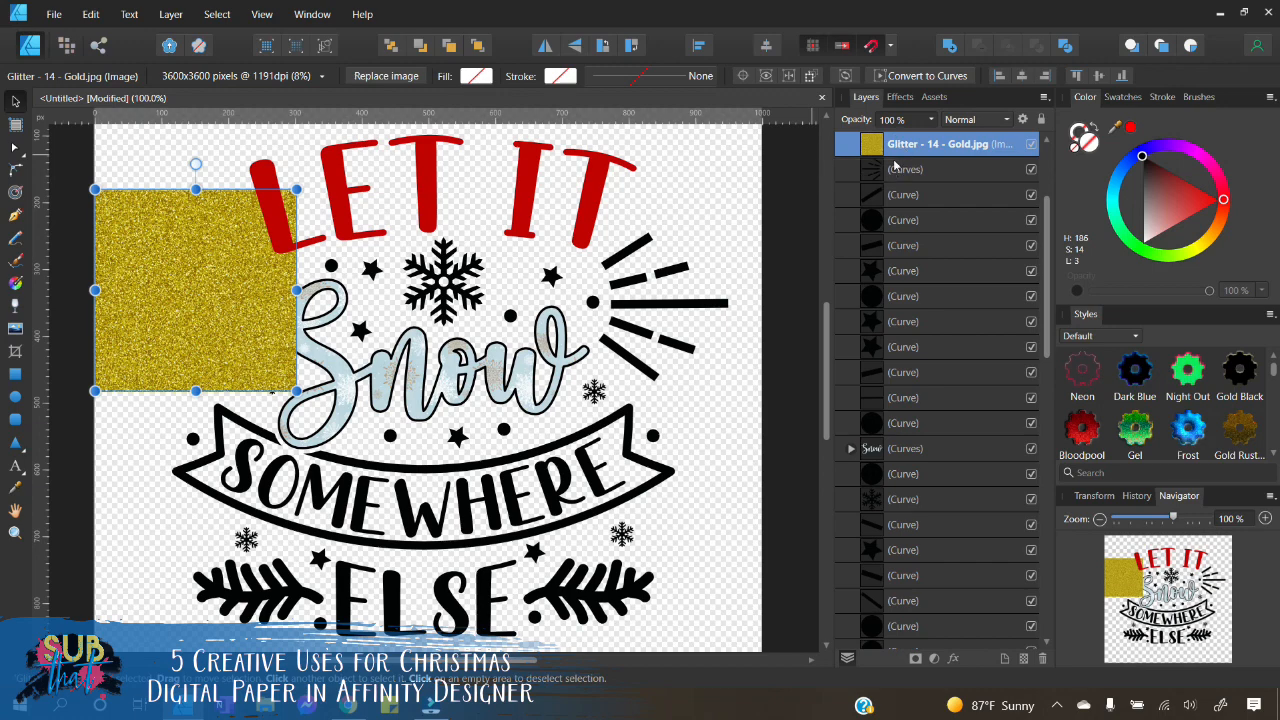
pyautogui.moveTo(897, 147); pyautogui.dragTo(908, 322)
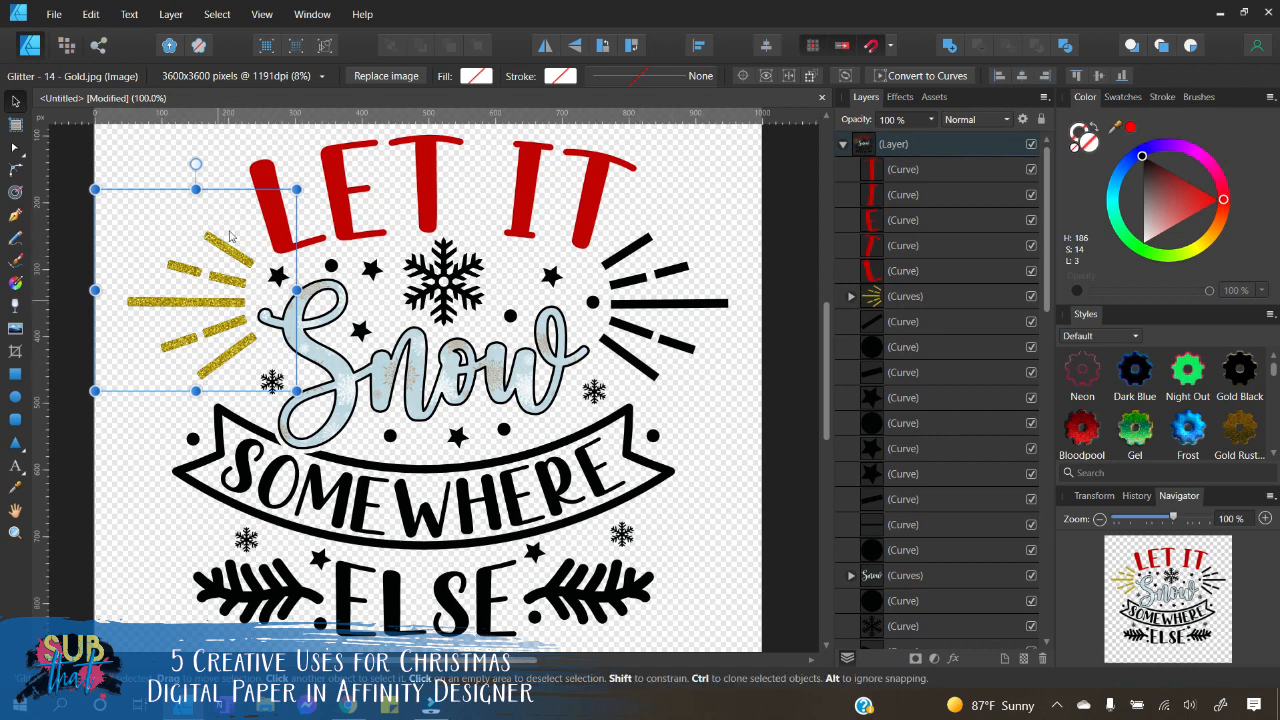
pyautogui.click(698, 388)
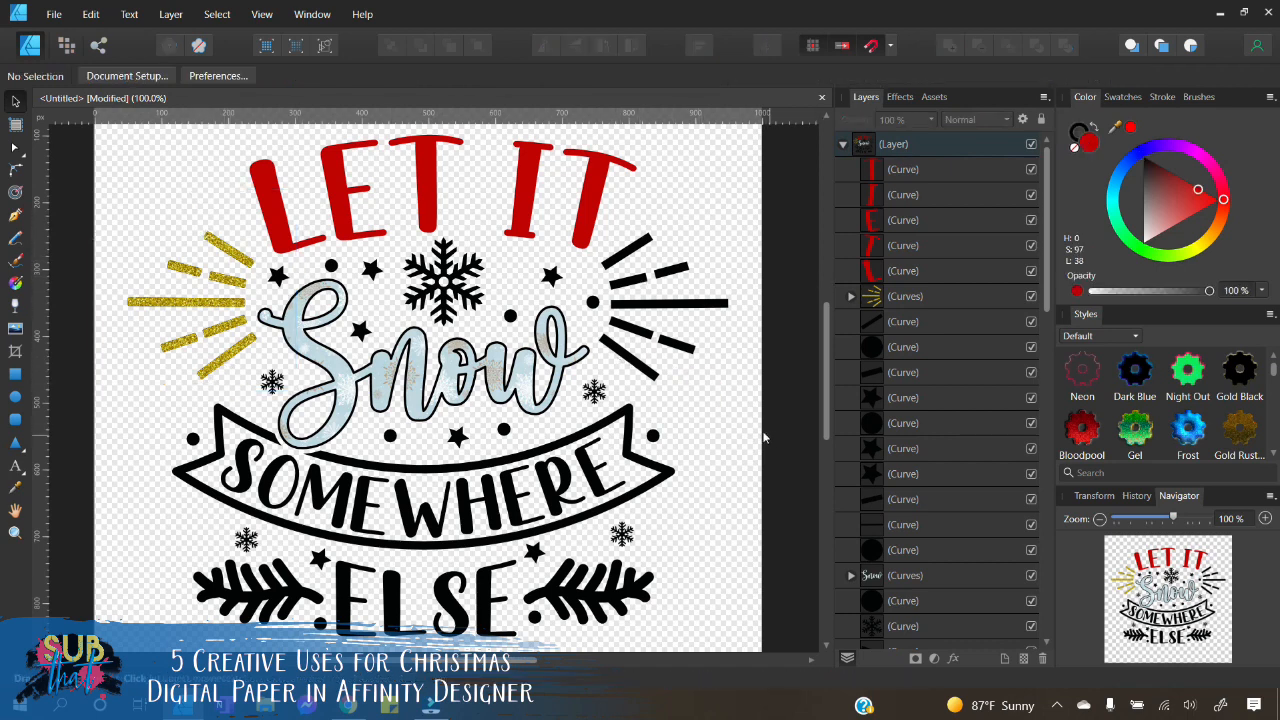
# Step: Combine the rays on the right side of "Snow" with Add and choose "Glitter - 14 - Gold" as the image to place
pyautogui.moveTo(656, 410); pyautogui.dragTo(593, 205)
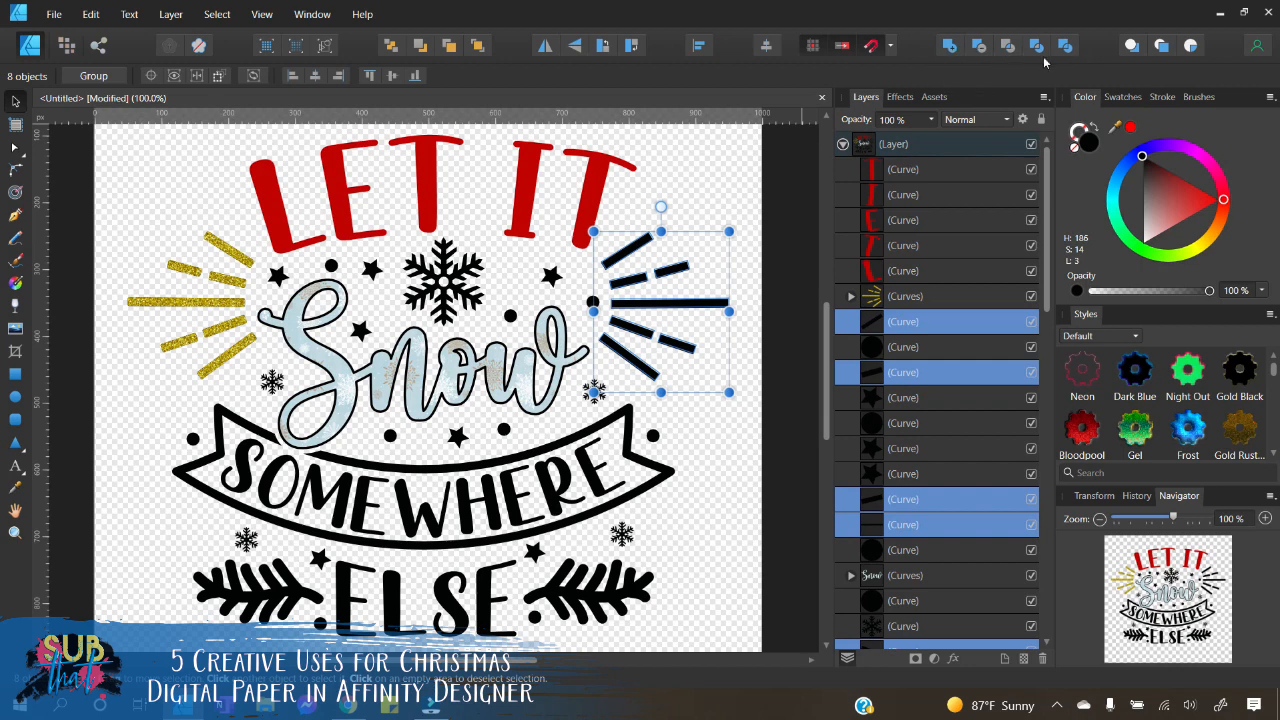
pyautogui.click(950, 47)
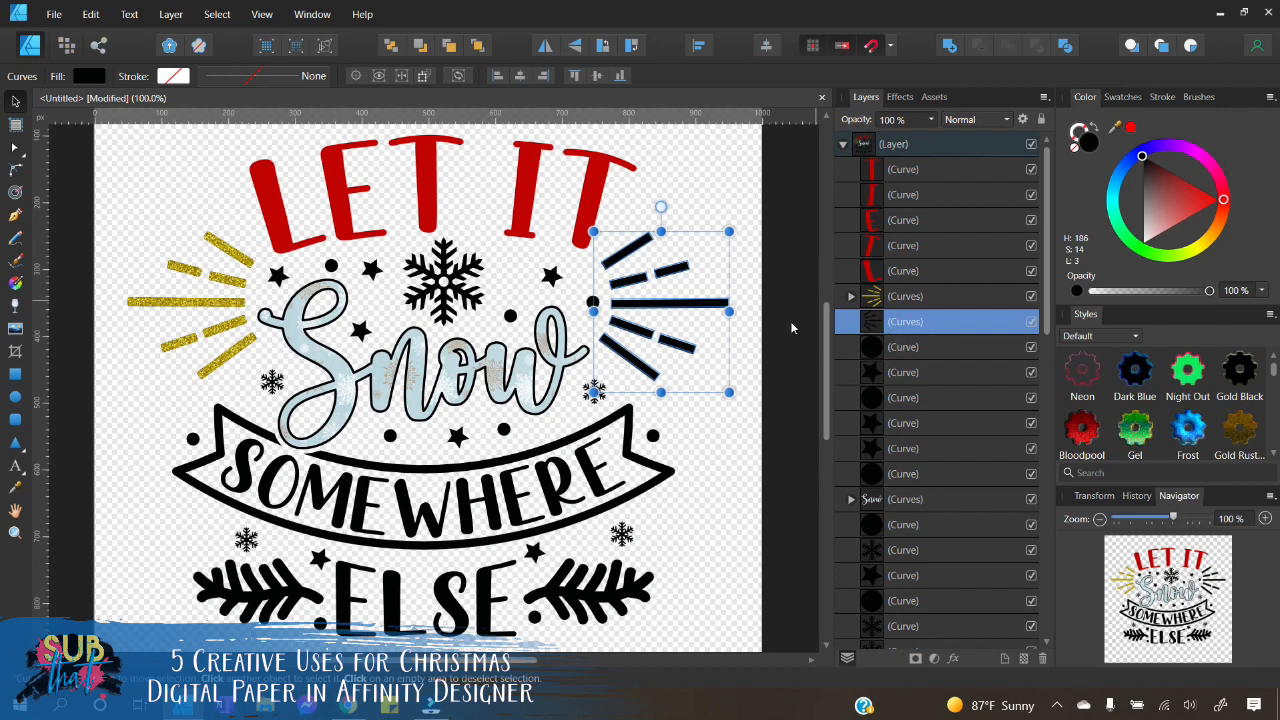
pyautogui.click(14, 329)
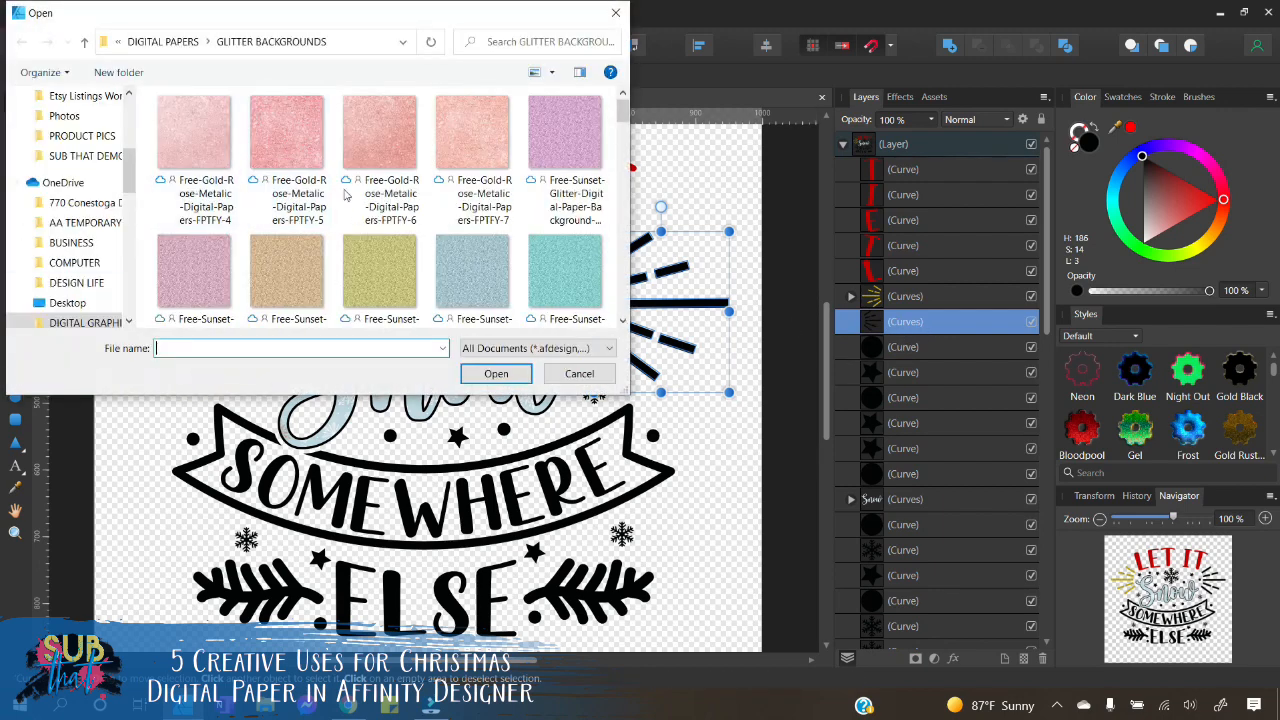
pyautogui.moveTo(620, 115); pyautogui.dragTo(621, 163)
pyautogui.click(460, 170)
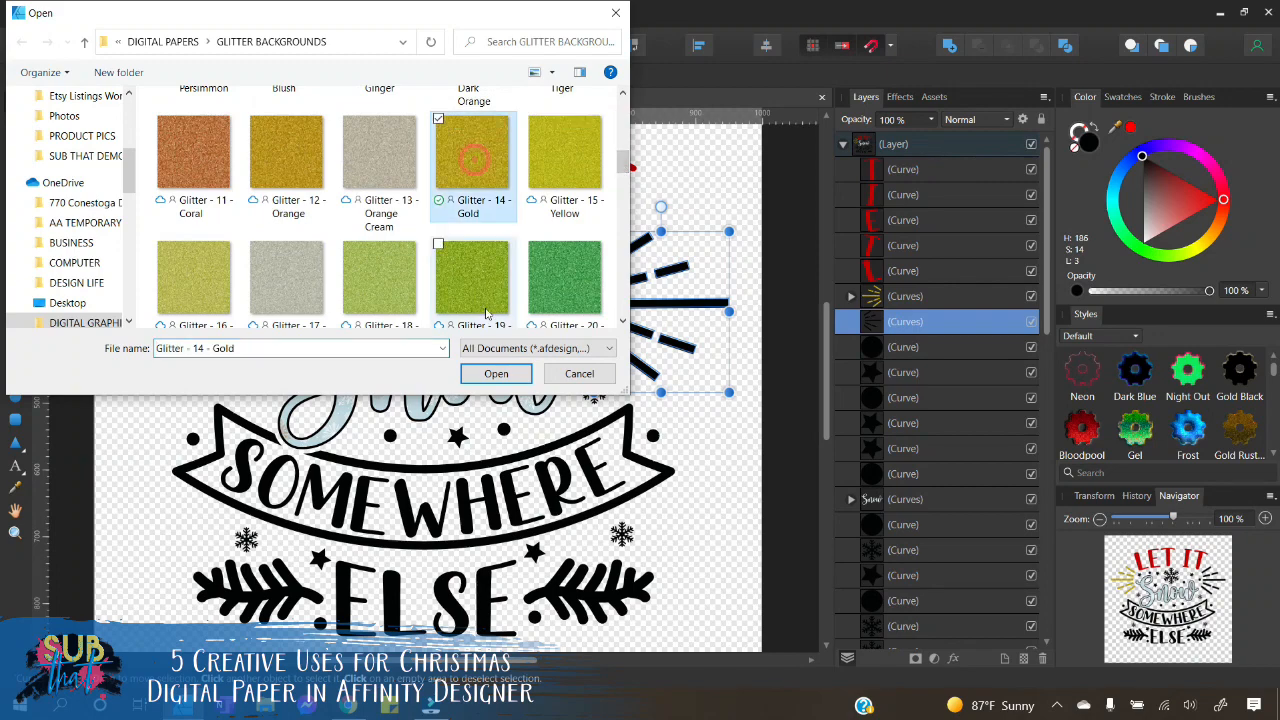
pyautogui.click(494, 373)
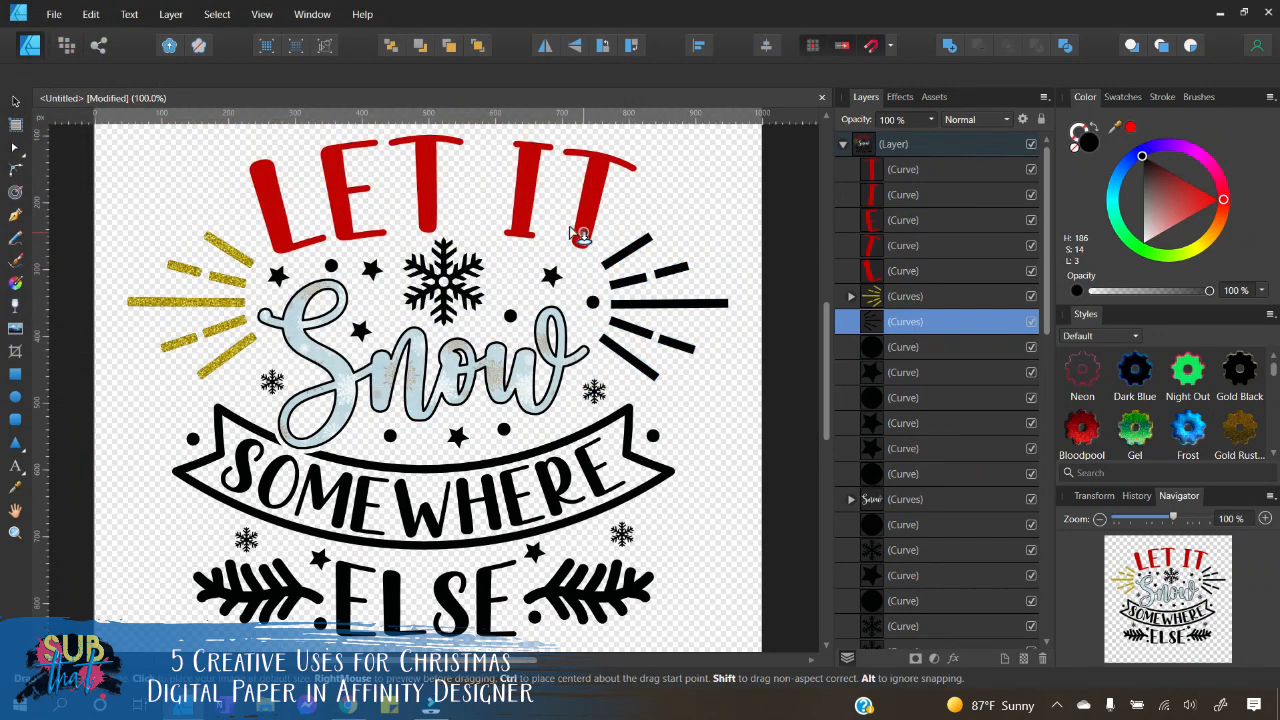
# Step: Place the gold glitter image over the combined right rays, clip it inside their shape, and deselect it
pyautogui.moveTo(554, 210); pyautogui.dragTo(692, 348)
pyautogui.moveTo(722, 425); pyautogui.dragTo(724, 428)
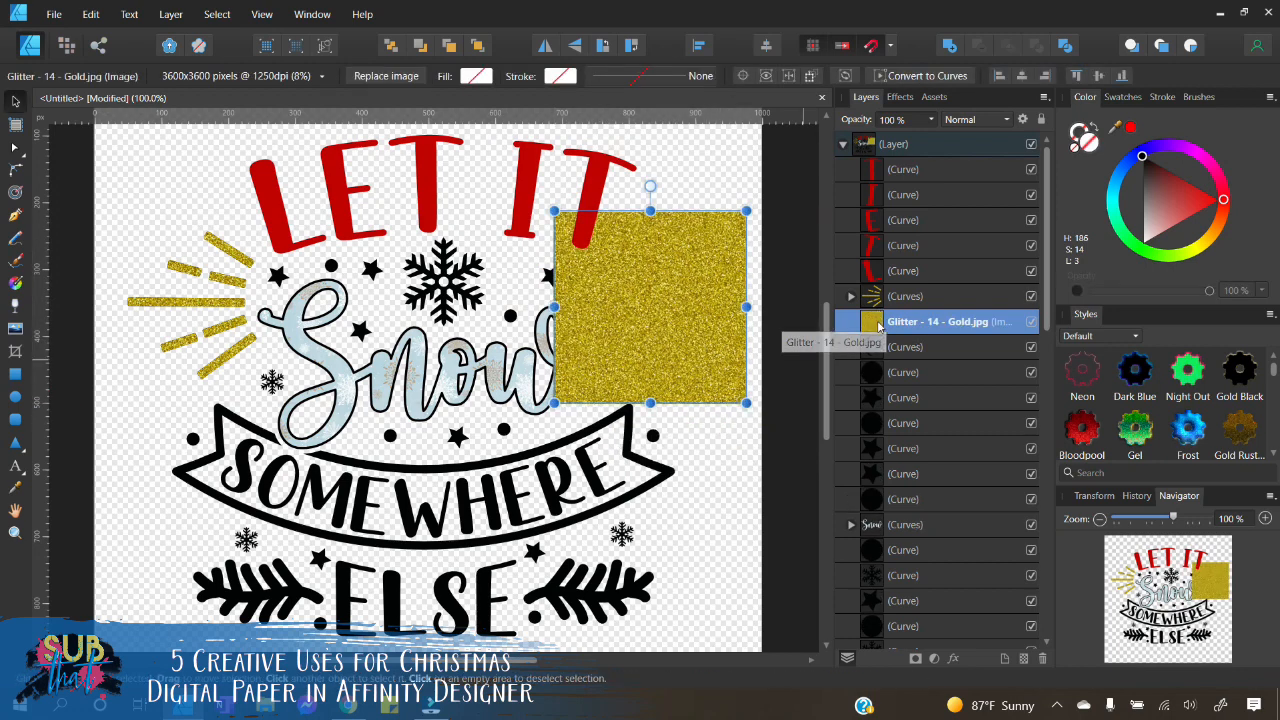
pyautogui.moveTo(878, 323); pyautogui.dragTo(905, 352)
pyautogui.click(741, 479)
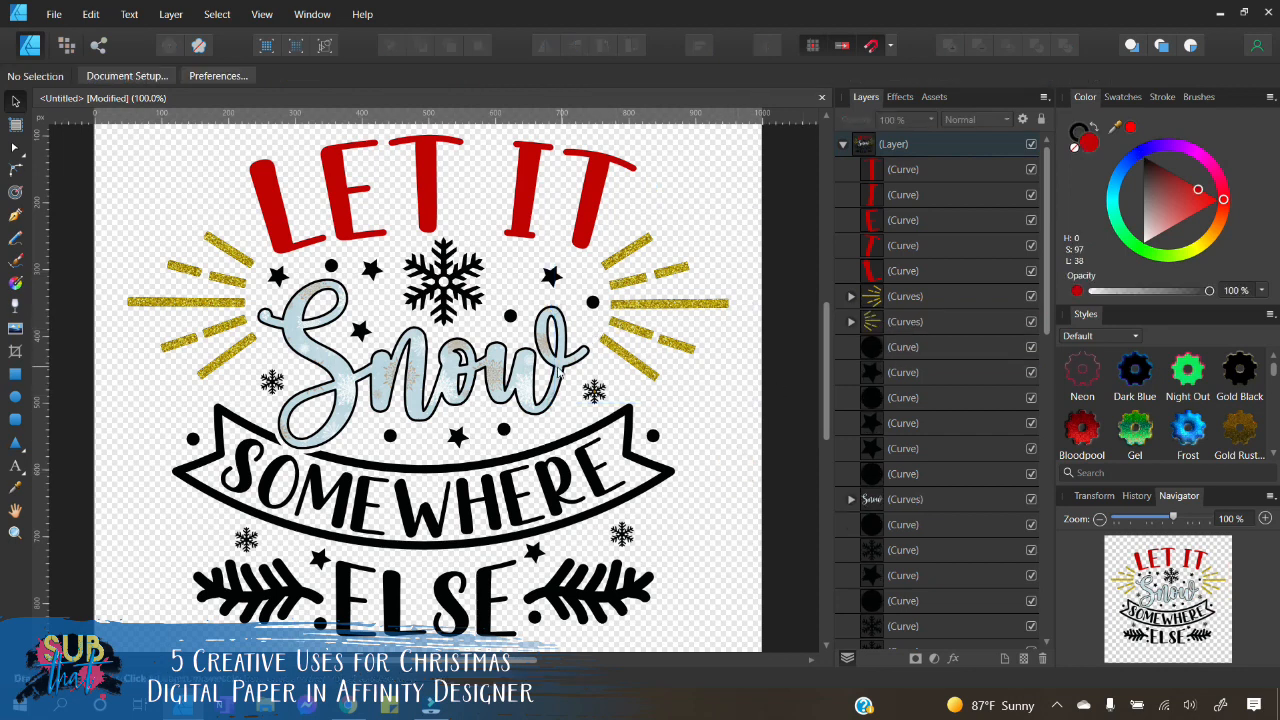
# Step: Fill the letters of "ELSE" and the dot before them with dark green (H 120, S 100, L 26) and deselect them
pyautogui.scroll(-1, 512, 306)
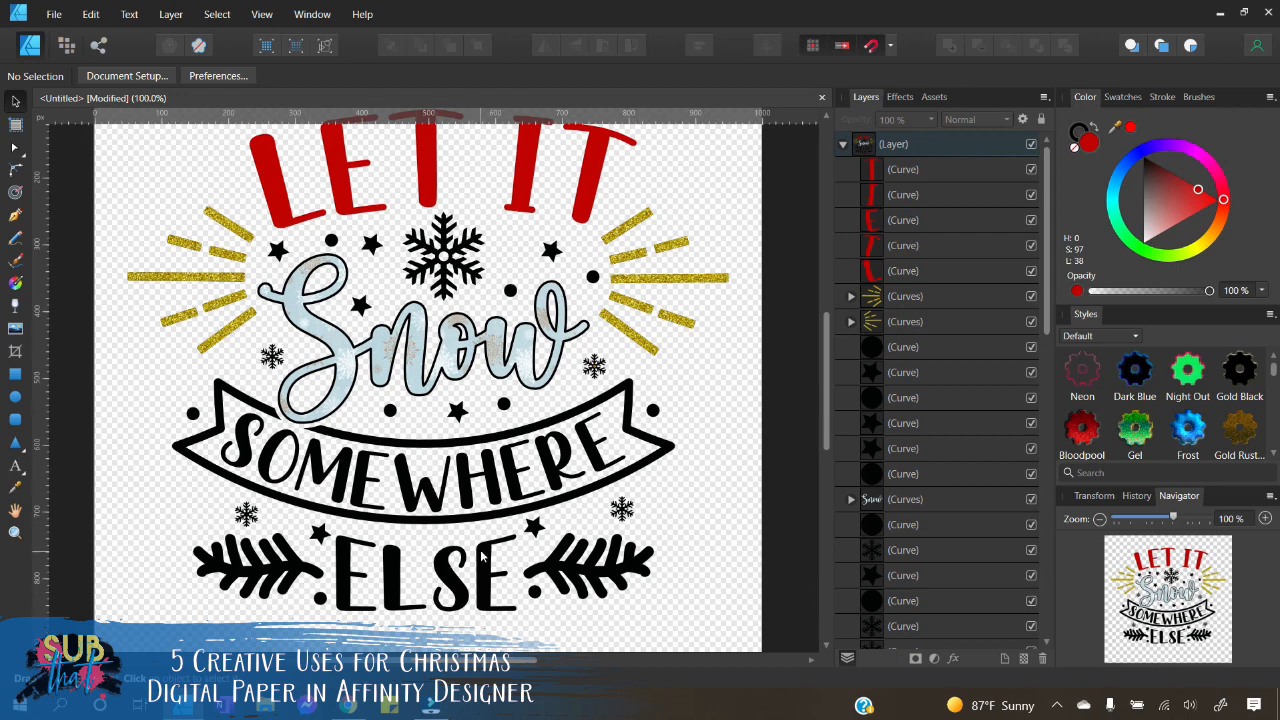
pyautogui.scroll(-1, 535, 627)
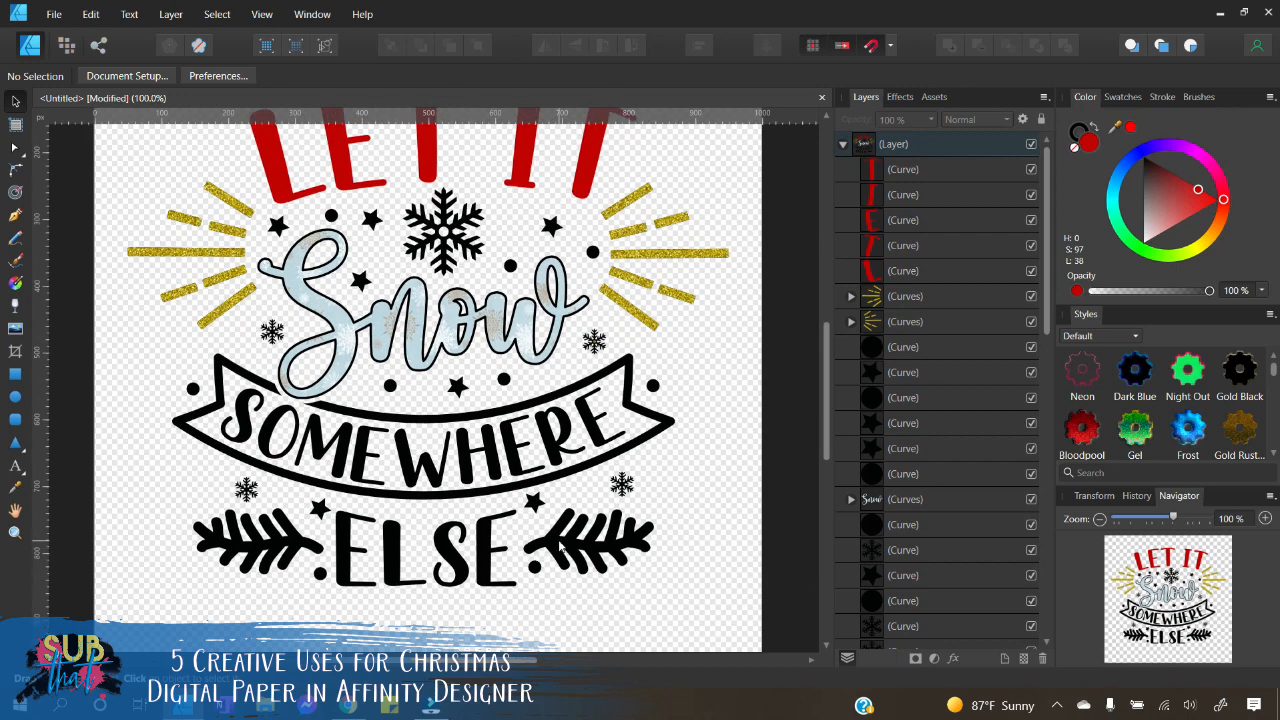
pyautogui.moveTo(533, 623); pyautogui.dragTo(312, 470)
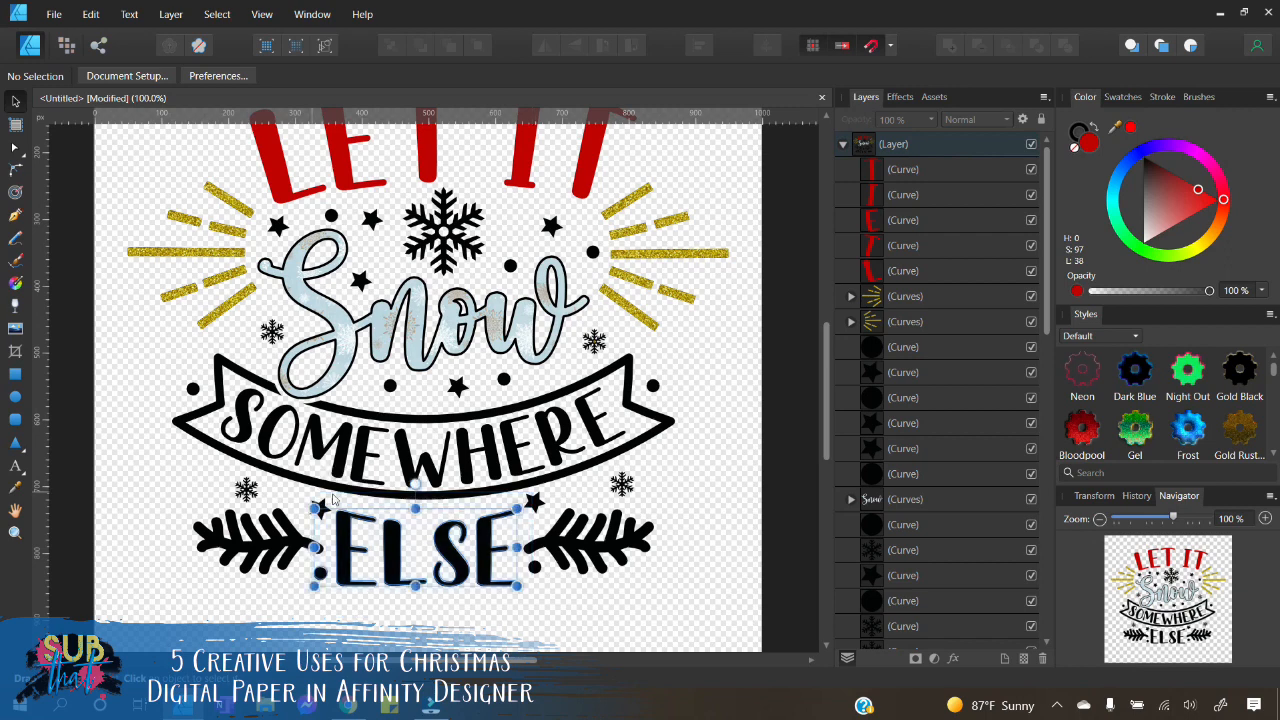
pyautogui.click(1144, 247)
pyautogui.moveTo(1155, 234); pyautogui.dragTo(1177, 222)
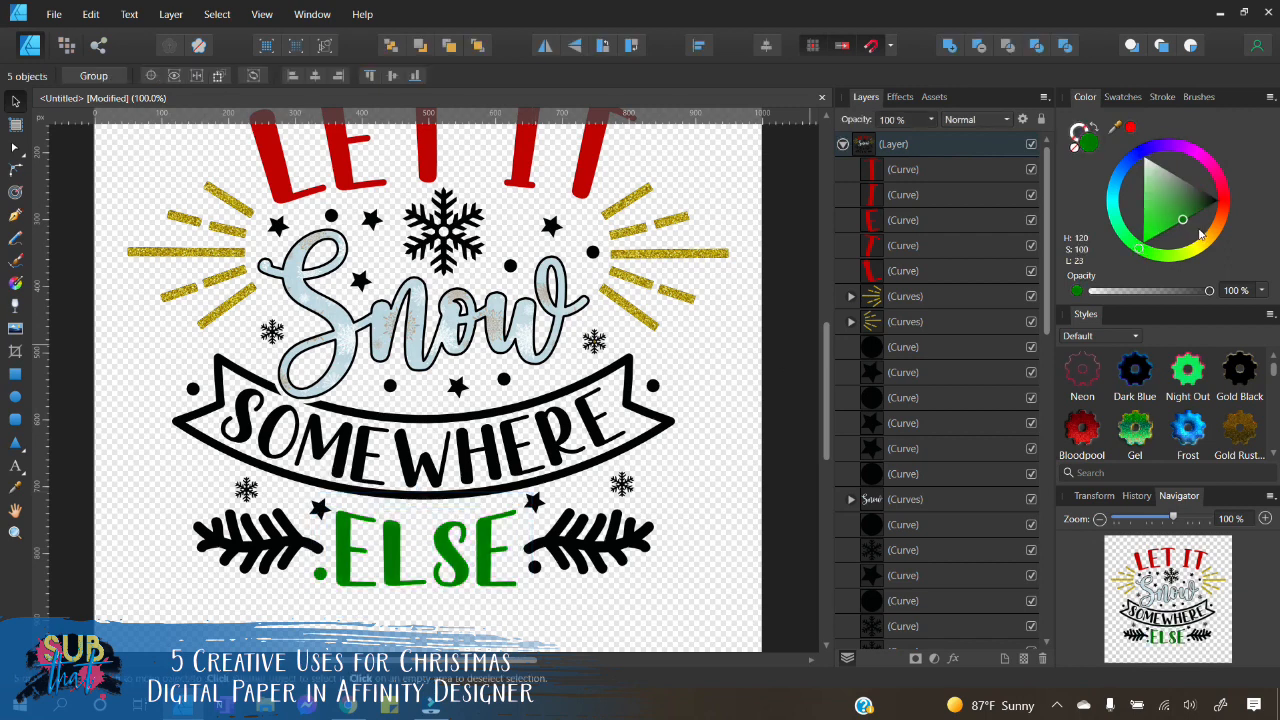
pyautogui.click(717, 364)
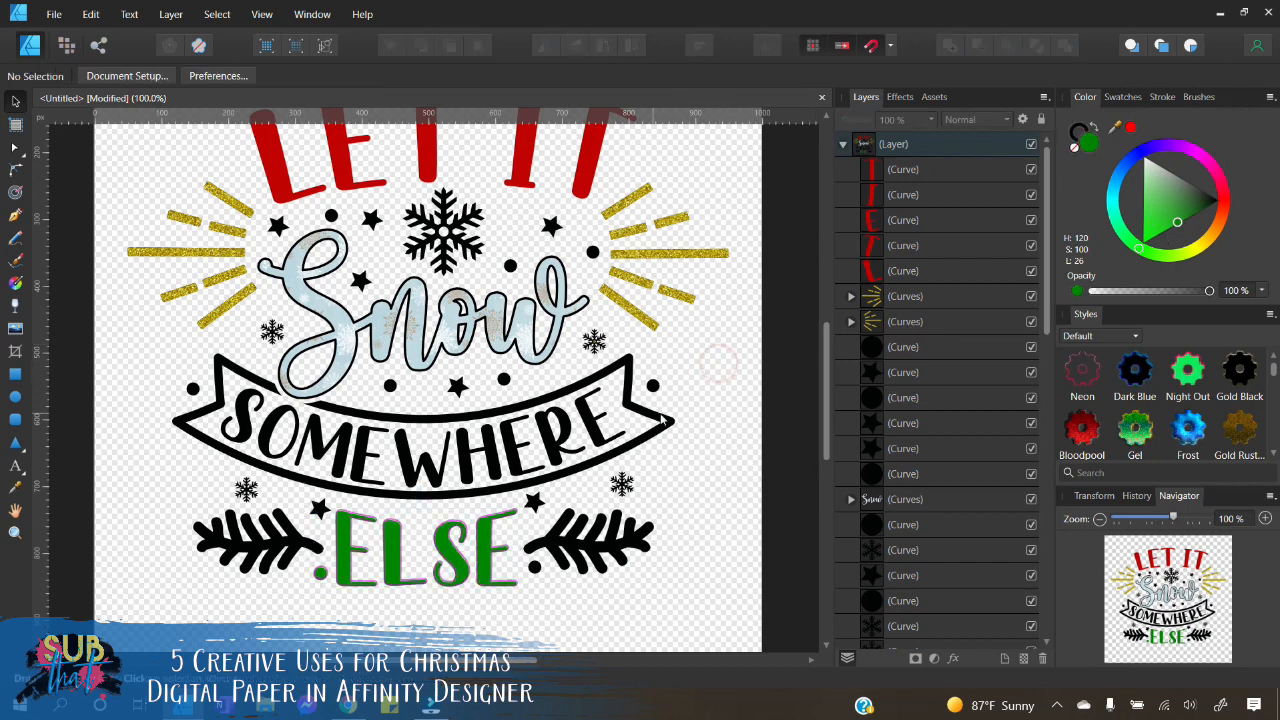
pyautogui.scroll(1, 717, 364)
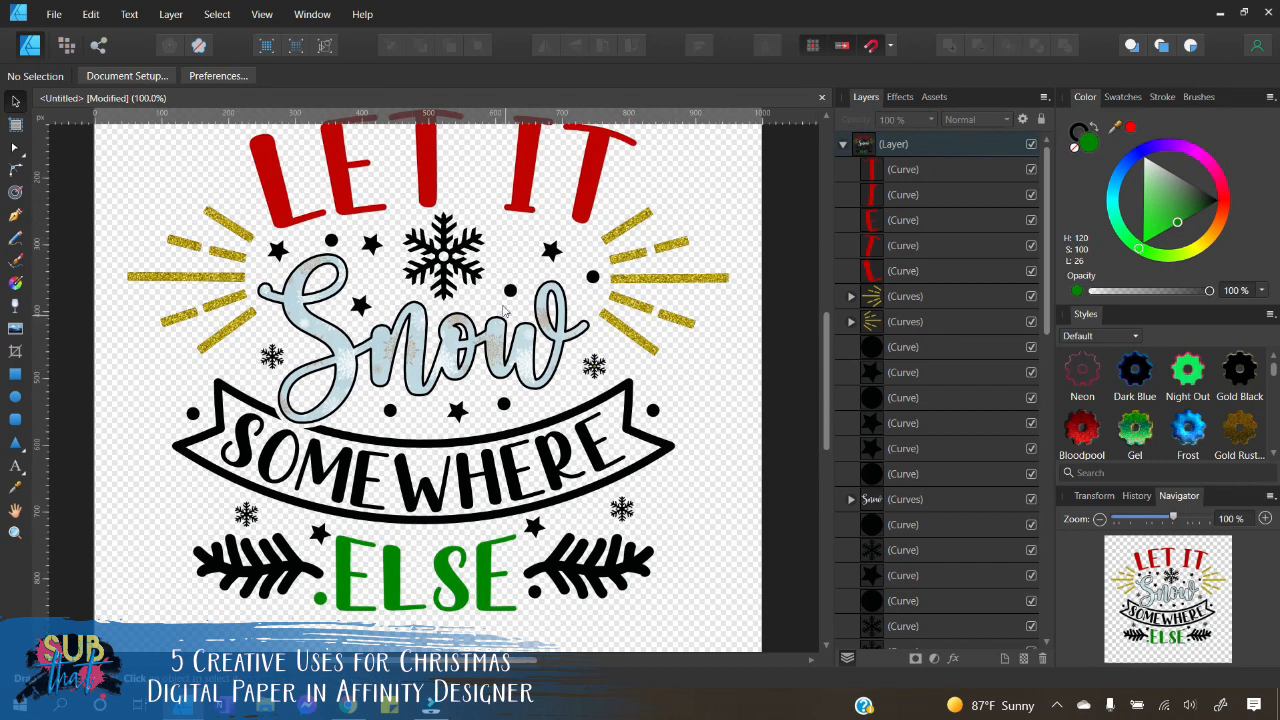
pyautogui.click(462, 243)
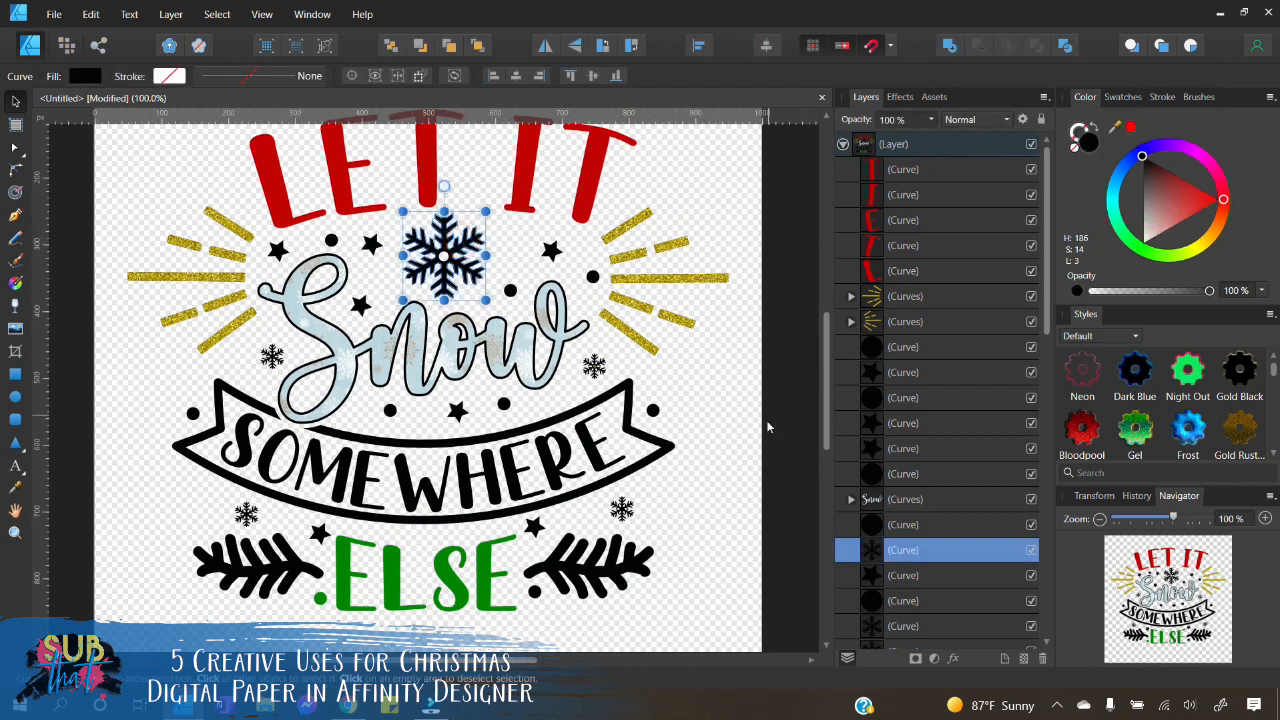
pyautogui.click(732, 402)
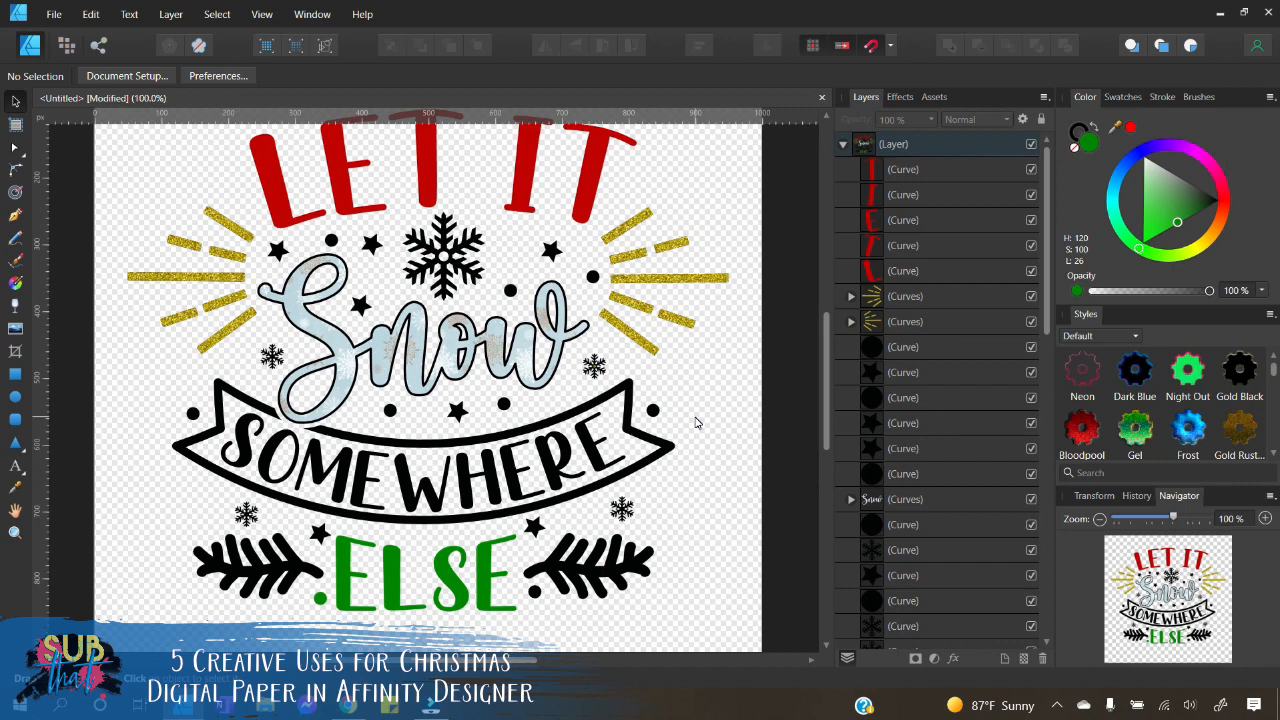
# Step: Delete the whole layer containing the "Let it snow somewhere else" design
pyautogui.click(908, 147)
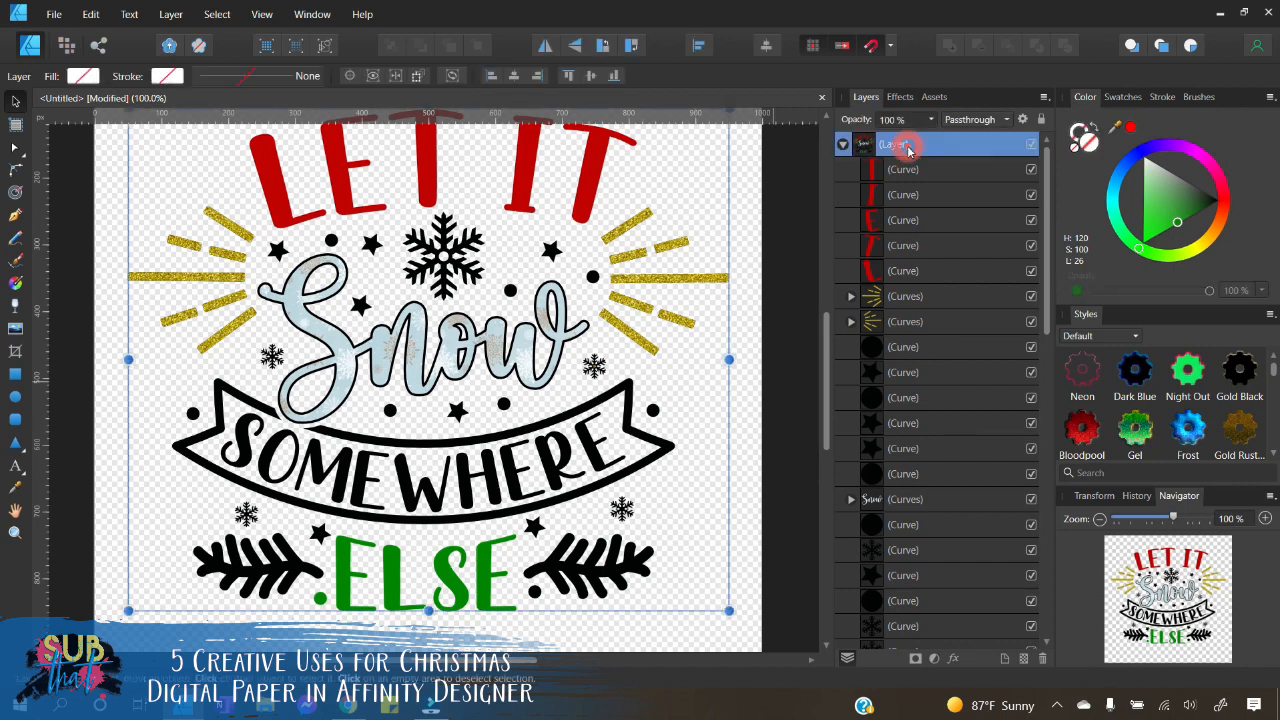
pyautogui.press('Delete')
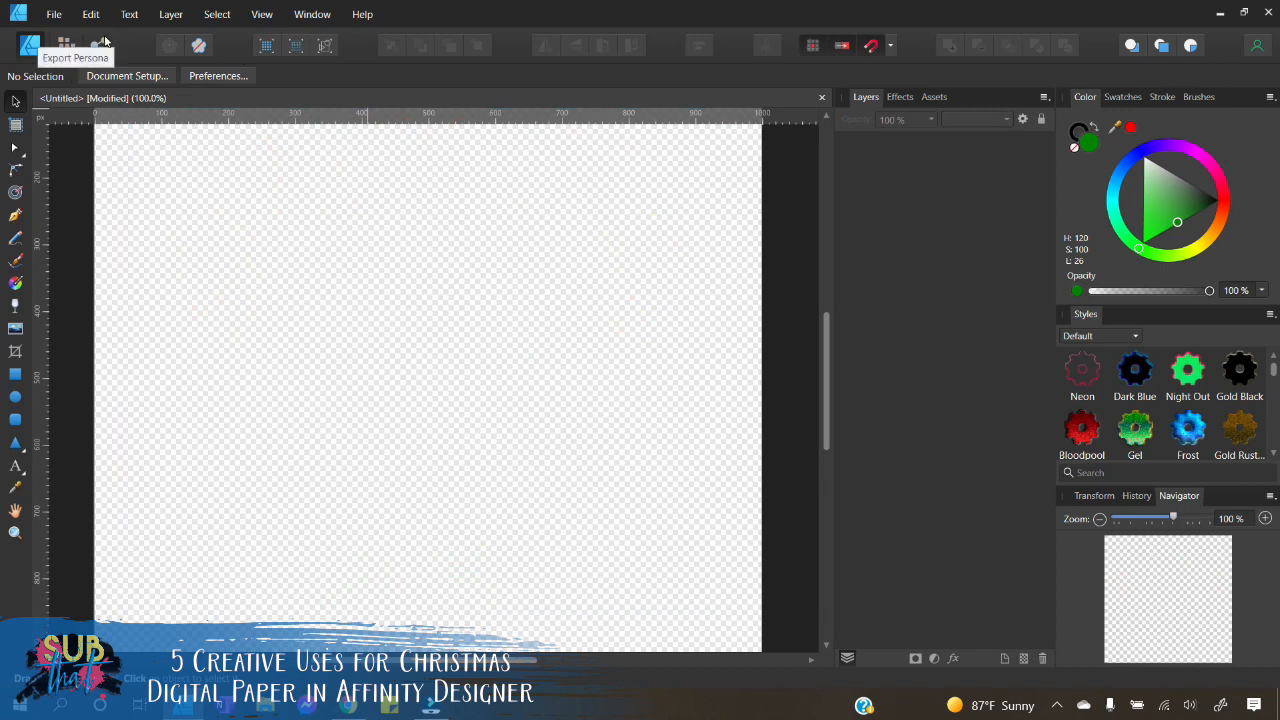
# Step: Create a new 9.25 × 8.15 in document from the "SKINNY TUMBLER" preset
pyautogui.click(54, 14)
pyautogui.click(50, 52)
pyautogui.scroll(-3, 661, 401)
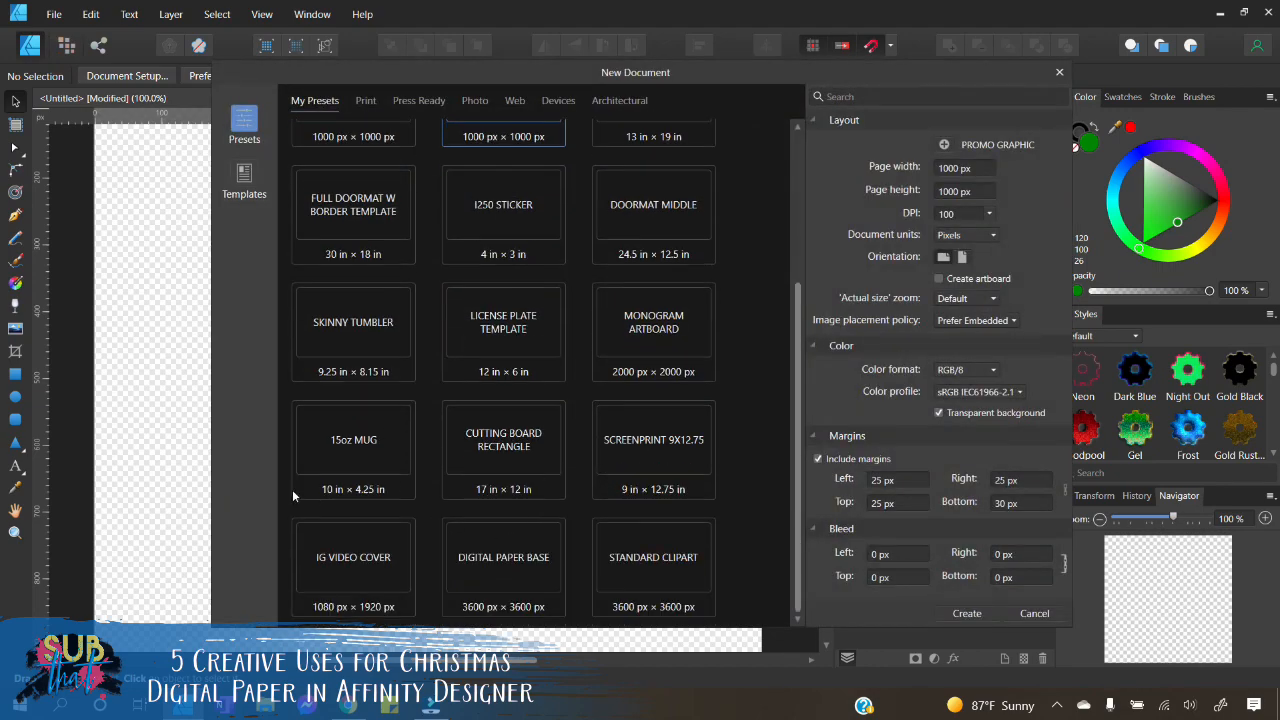
pyautogui.click(357, 330)
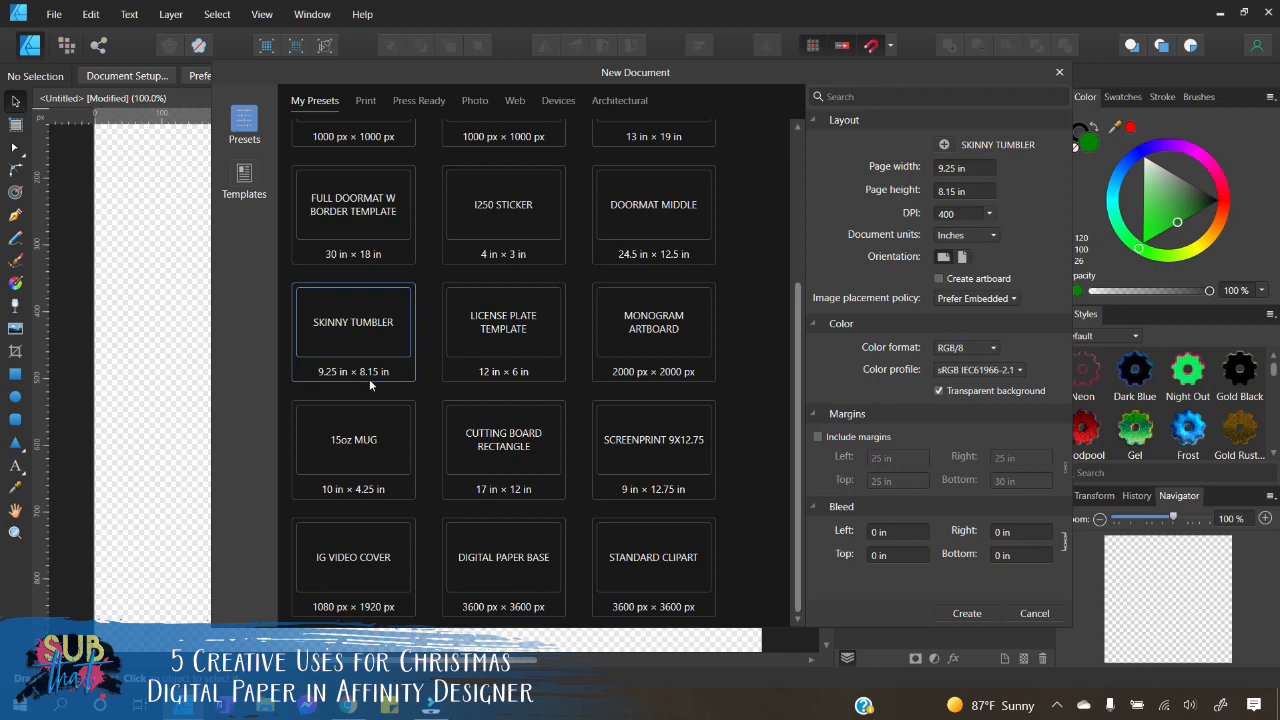
pyautogui.click(975, 614)
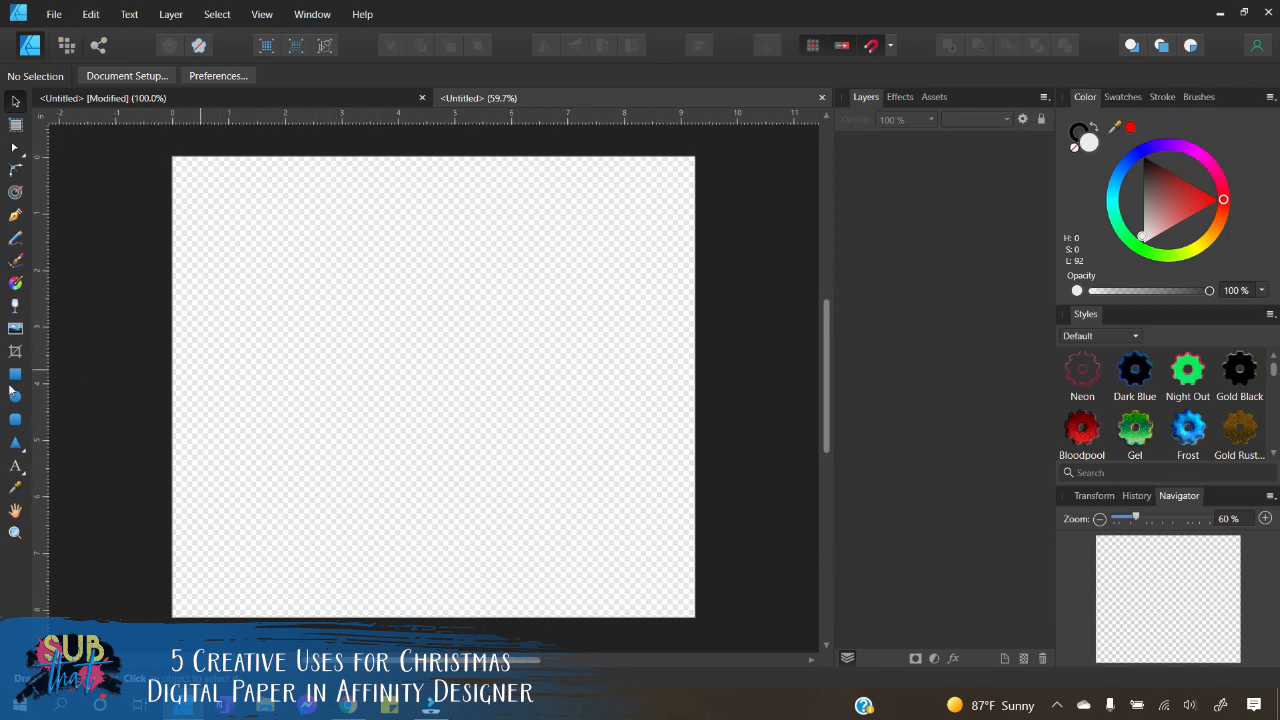
# Step: Choose the striped Santa paper "AMB-512SANTASPAPERS ARTBOARDS 1-02" from the CHRISTMAS DIGITAL PAPERS folder as the image to place
pyautogui.click(16, 331)
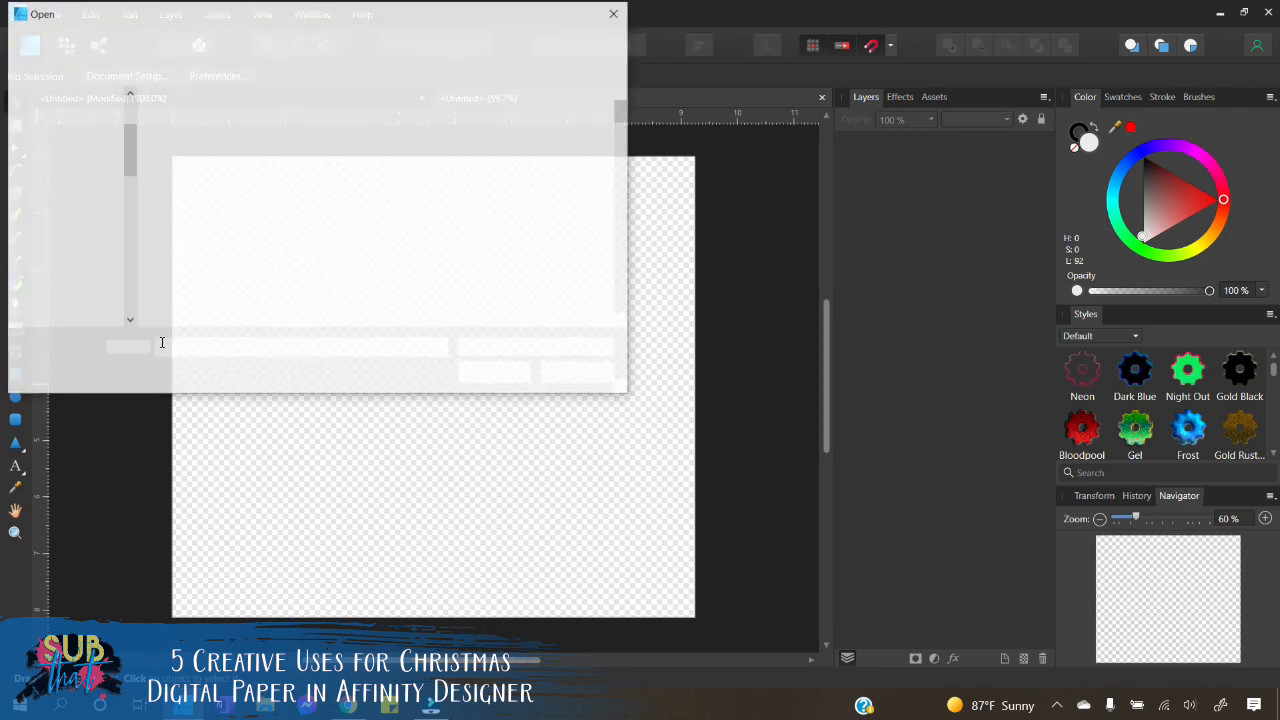
pyautogui.click(139, 42)
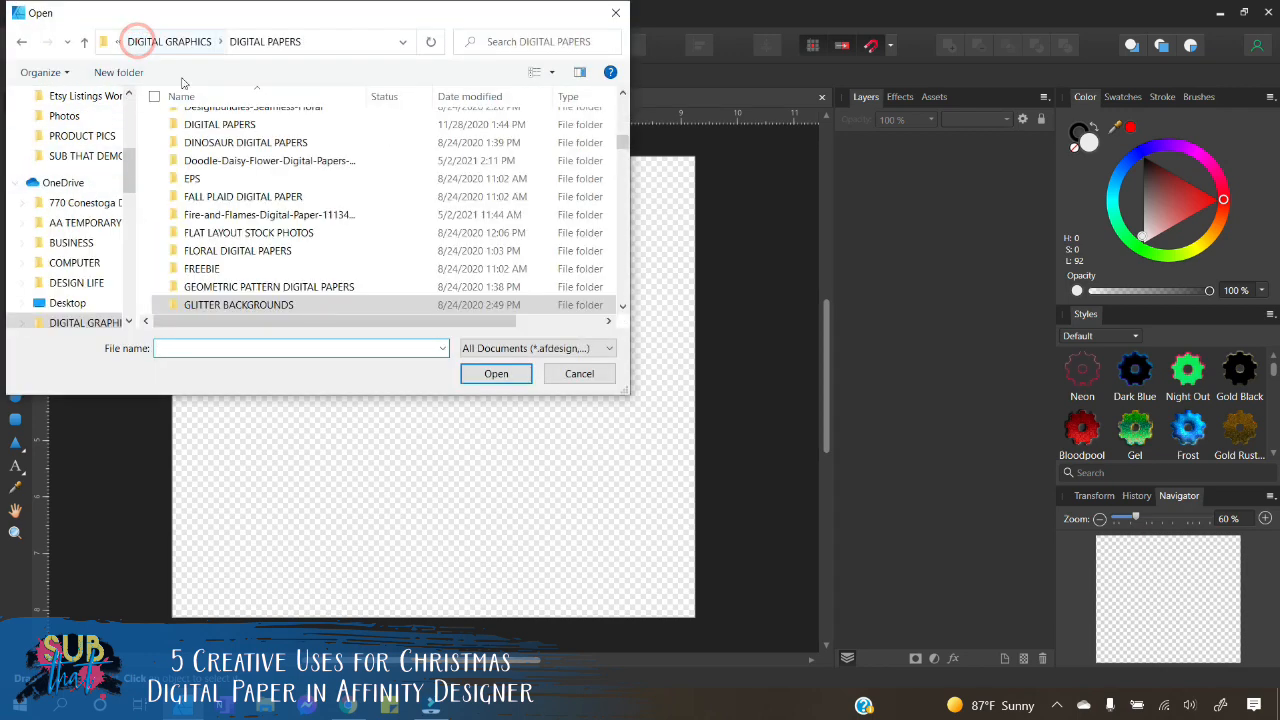
pyautogui.scroll(5, 222, 247)
pyautogui.scroll(8, 222, 247)
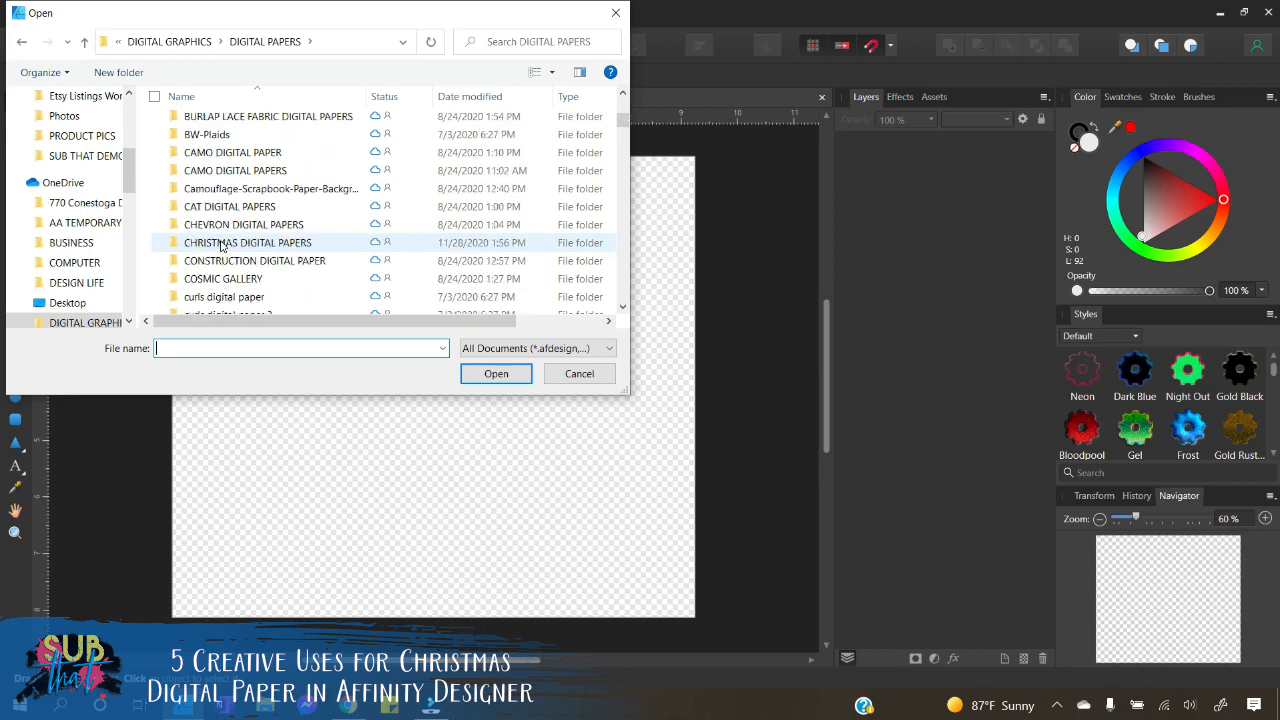
pyautogui.scroll(-6, 231, 211)
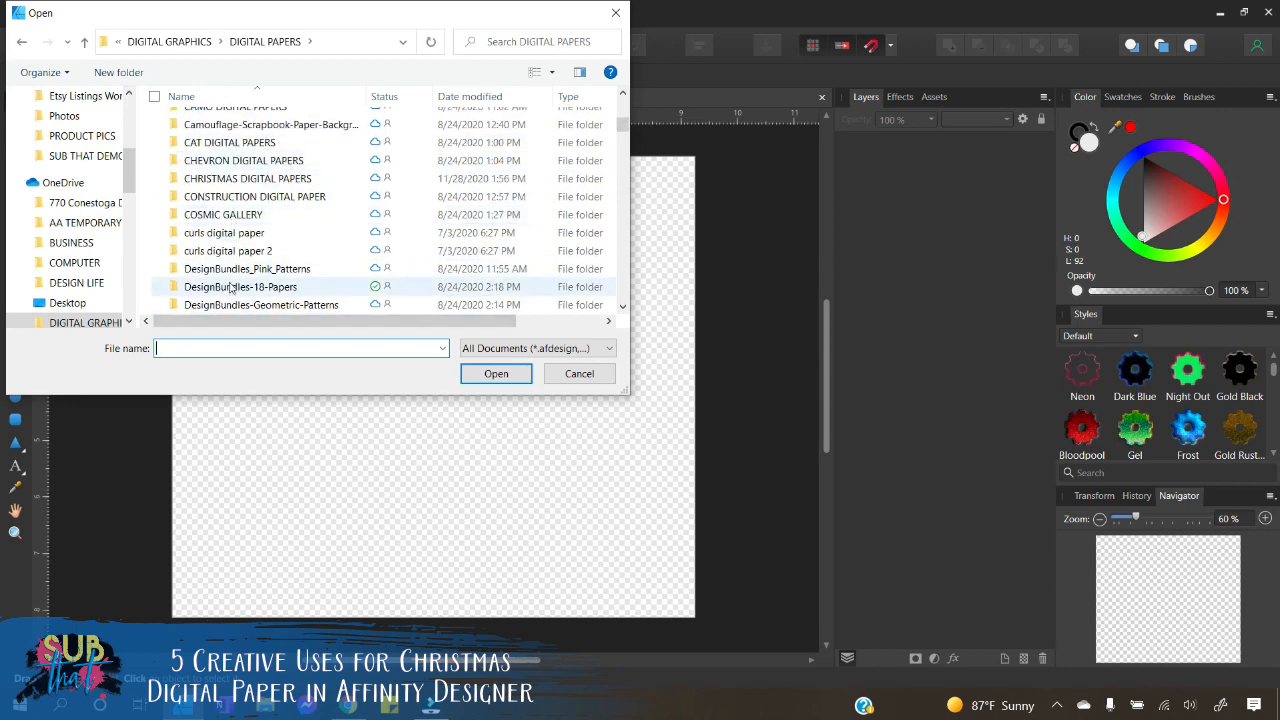
pyautogui.doubleClick(225, 178)
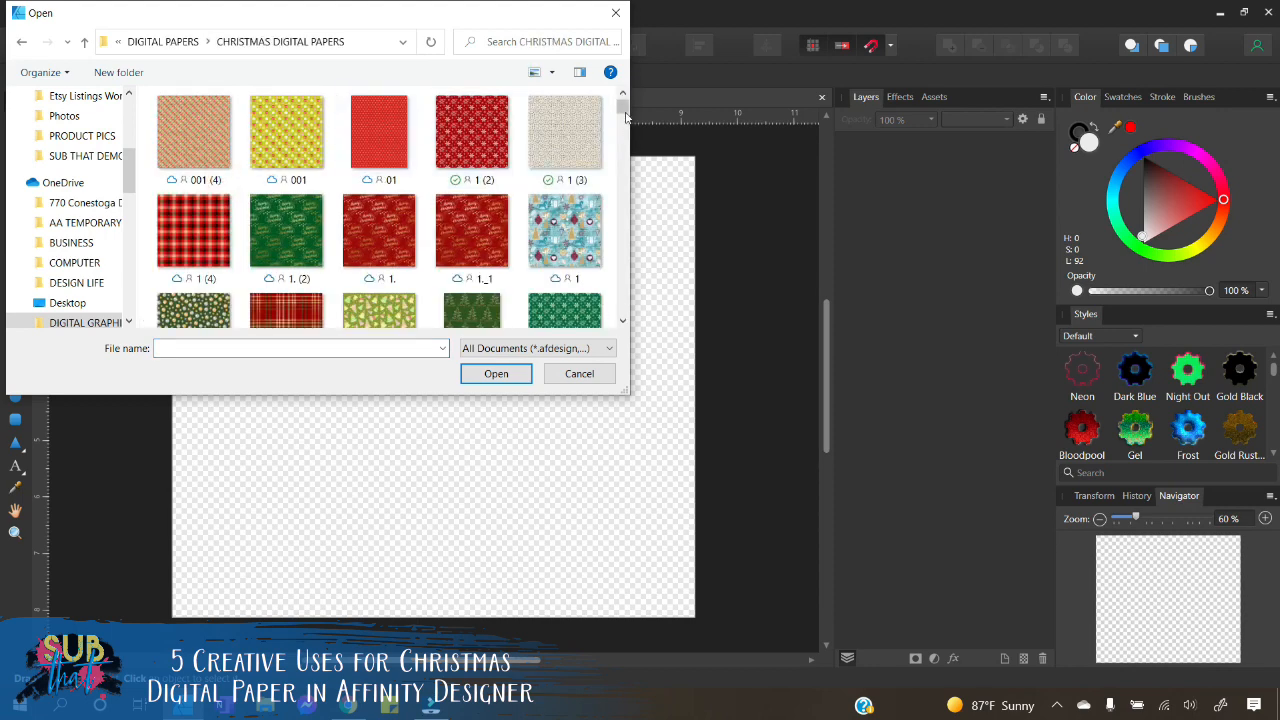
pyautogui.moveTo(622, 110); pyautogui.dragTo(623, 197)
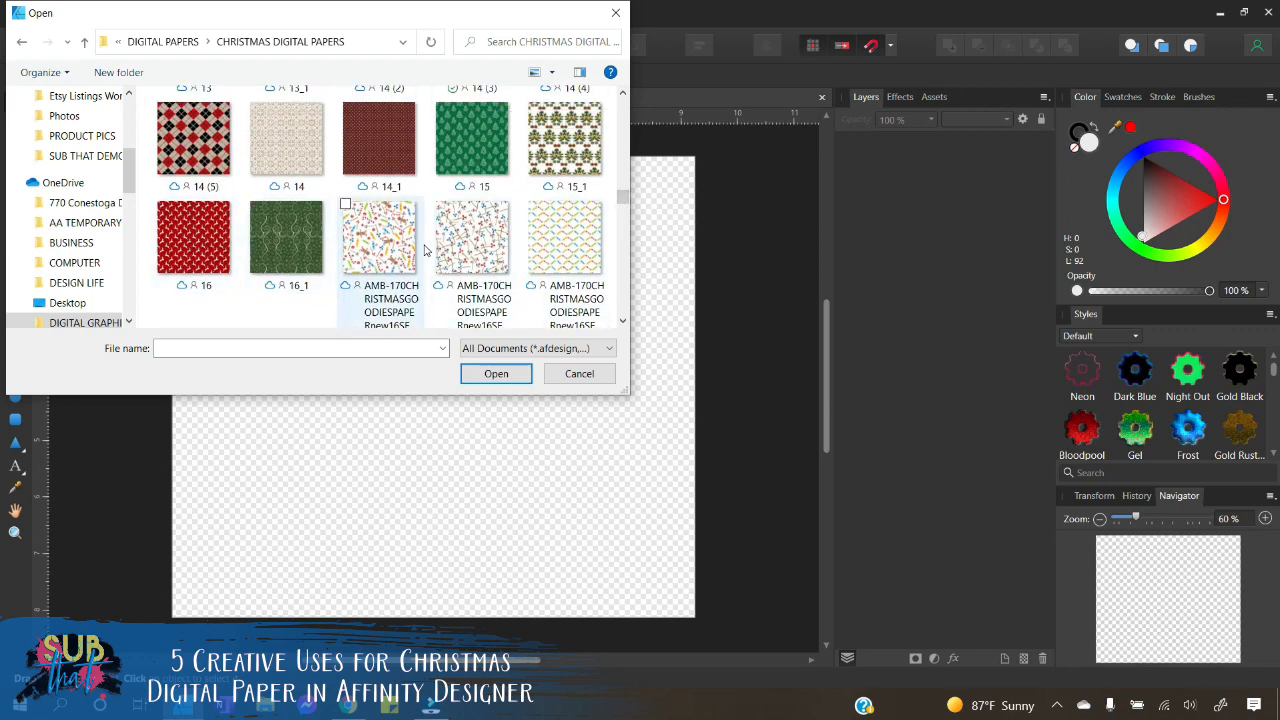
pyautogui.scroll(-2, 440, 250)
pyautogui.scroll(-3, 313, 251)
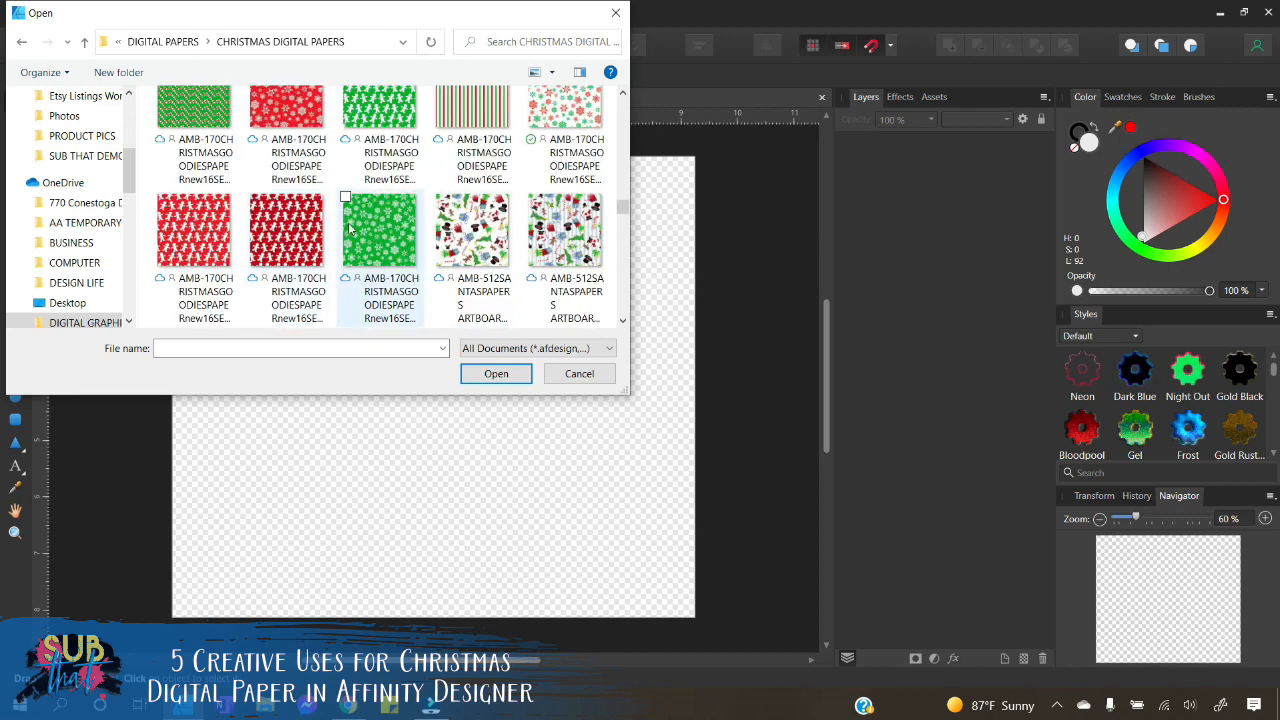
pyautogui.click(566, 240)
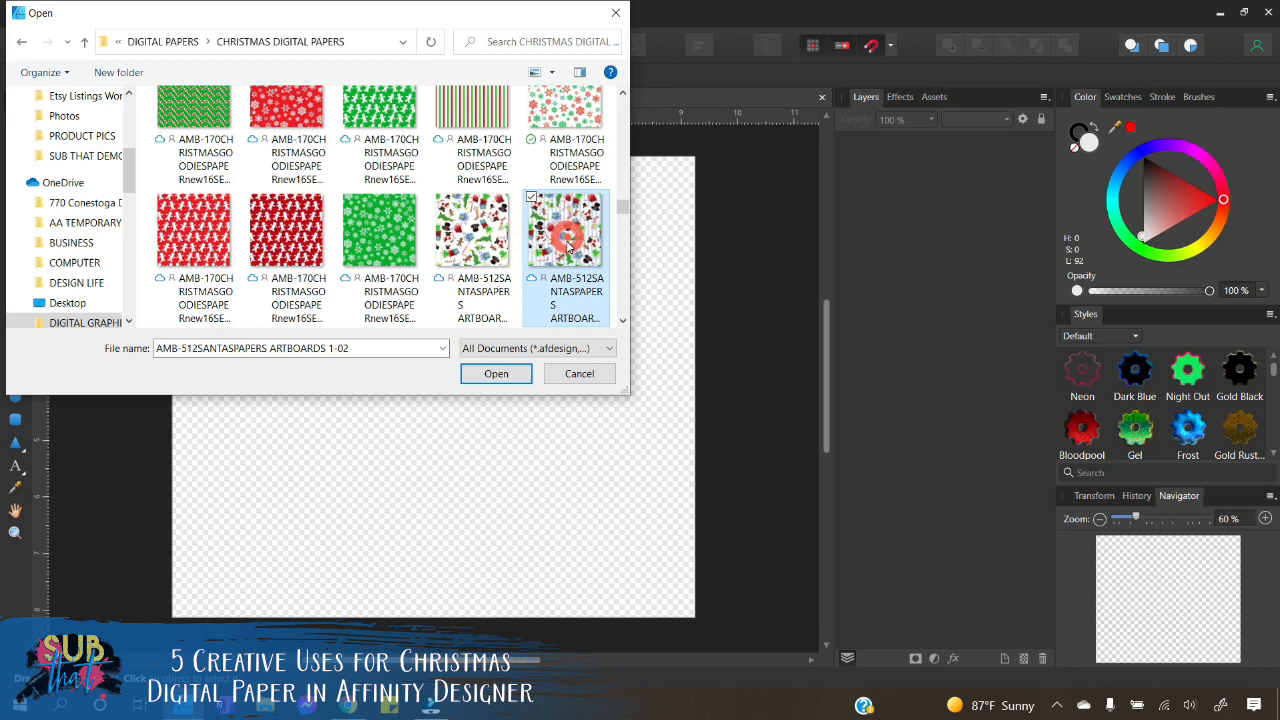
pyautogui.click(512, 376)
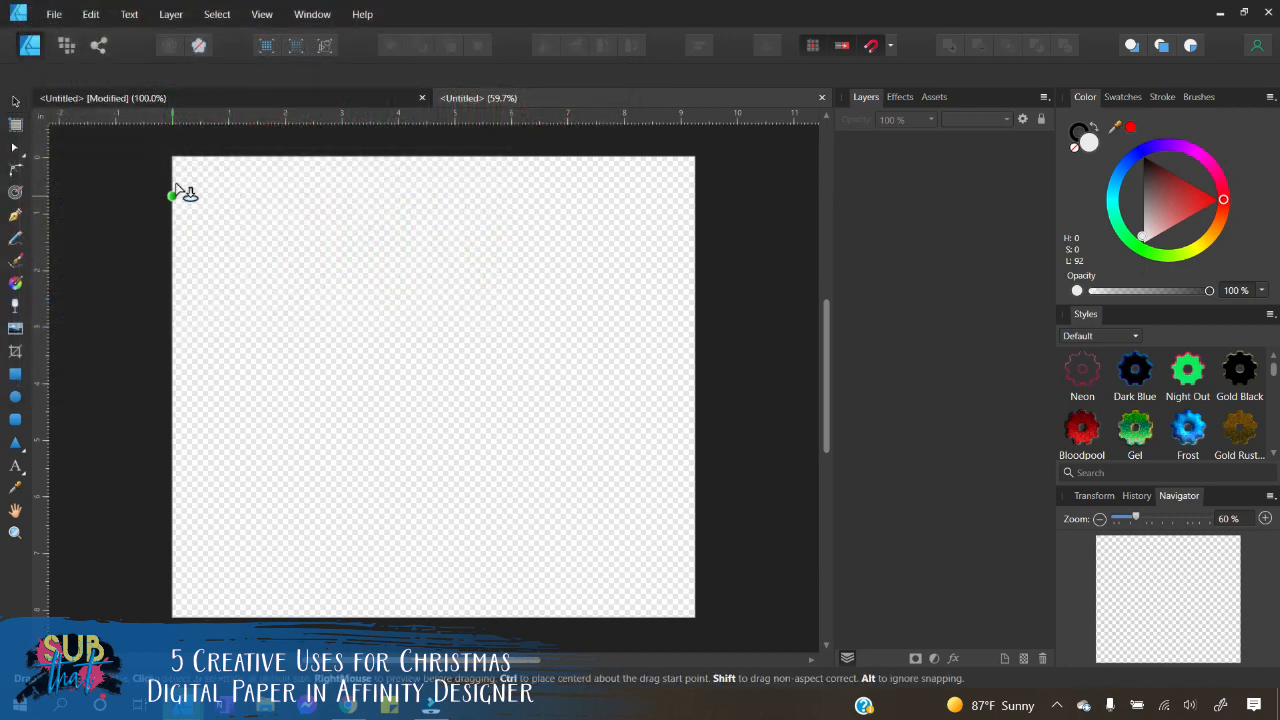
# Step: Place the Santa paper from the page's upper-left corner, enlarge it to about 370 dpi, and shift it to cover the whole page
pyautogui.click(172, 158)
pyautogui.moveTo(512, 620); pyautogui.dragTo(655, 628)
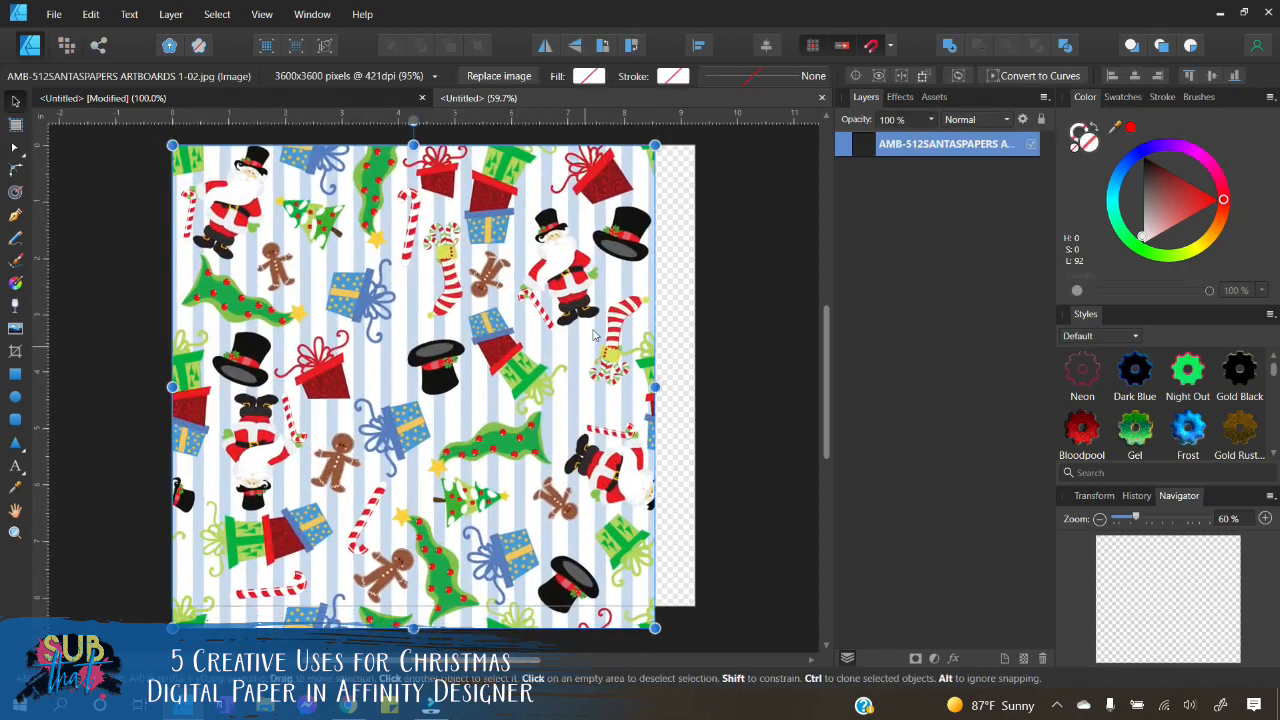
pyautogui.moveTo(656, 143); pyautogui.dragTo(722, 79)
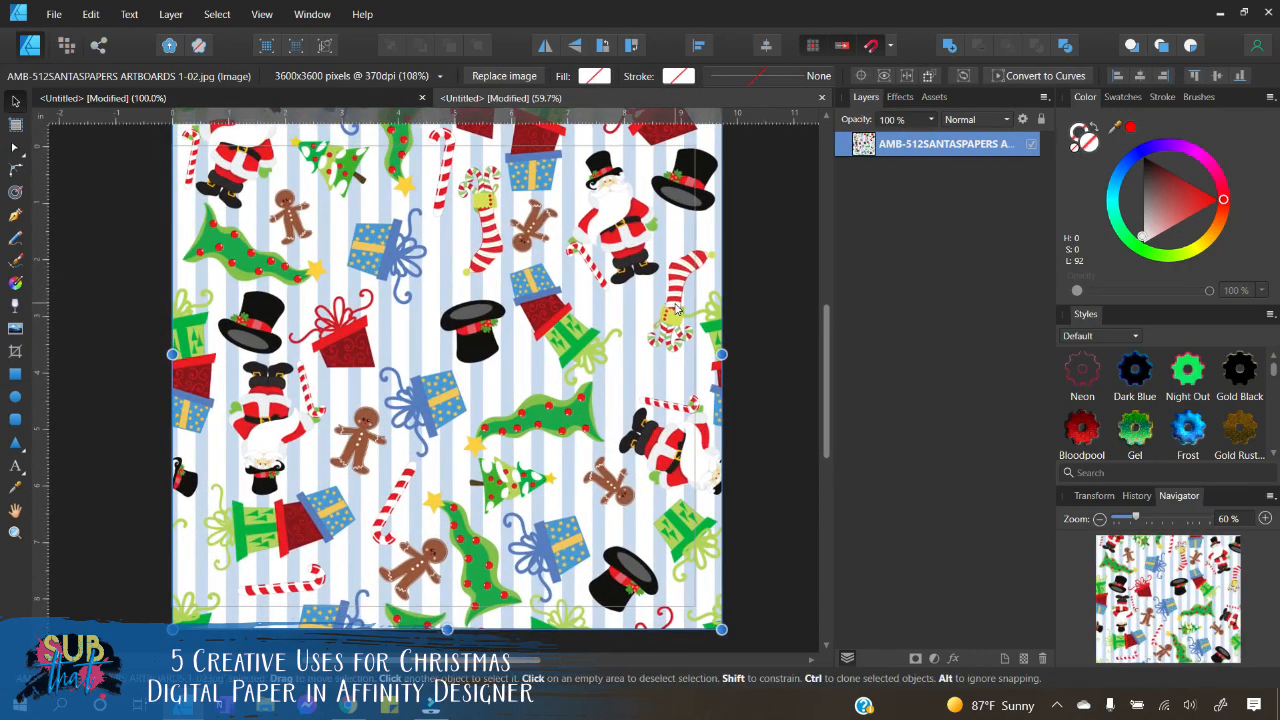
pyautogui.moveTo(680, 308)
pyautogui.mouseDown()
pyautogui.moveTo(653, 309)
pyautogui.moveTo(664, 310)
pyautogui.mouseUp()
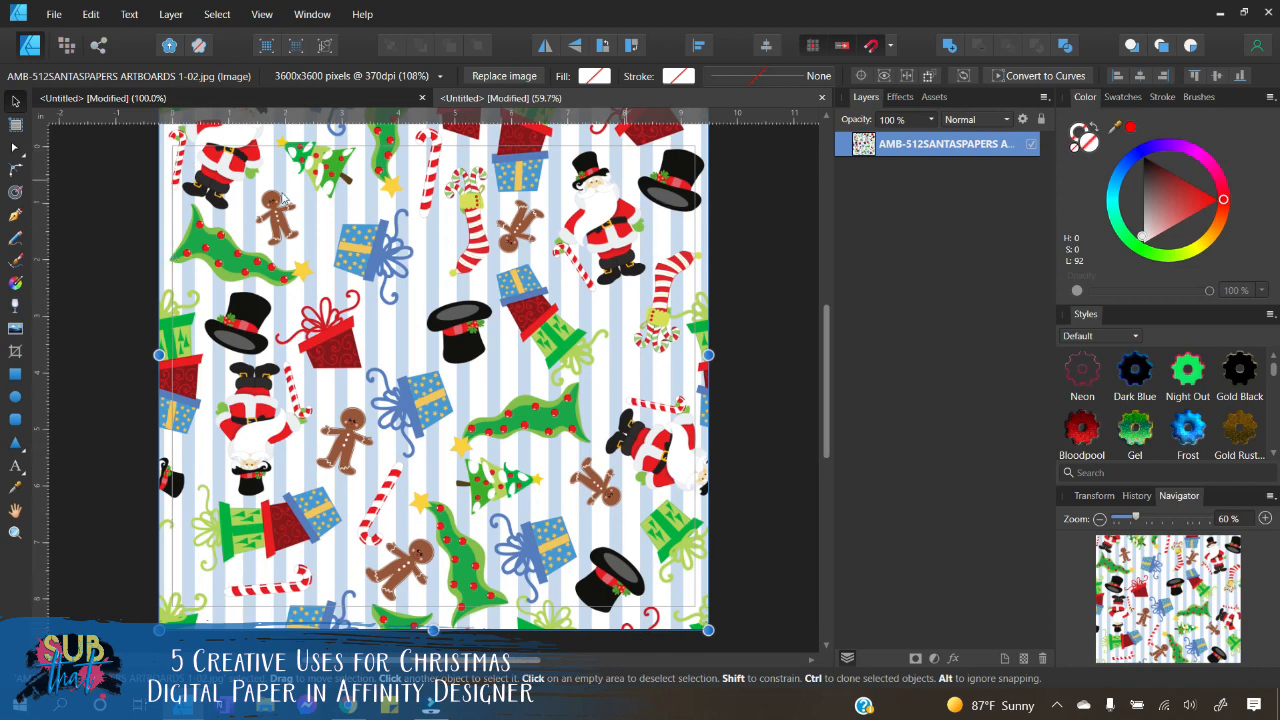
# Step: Set the view mode to Clip to Canvas and deselect the Santa paper
pyautogui.click(261, 14)
pyautogui.moveTo(195, 143)
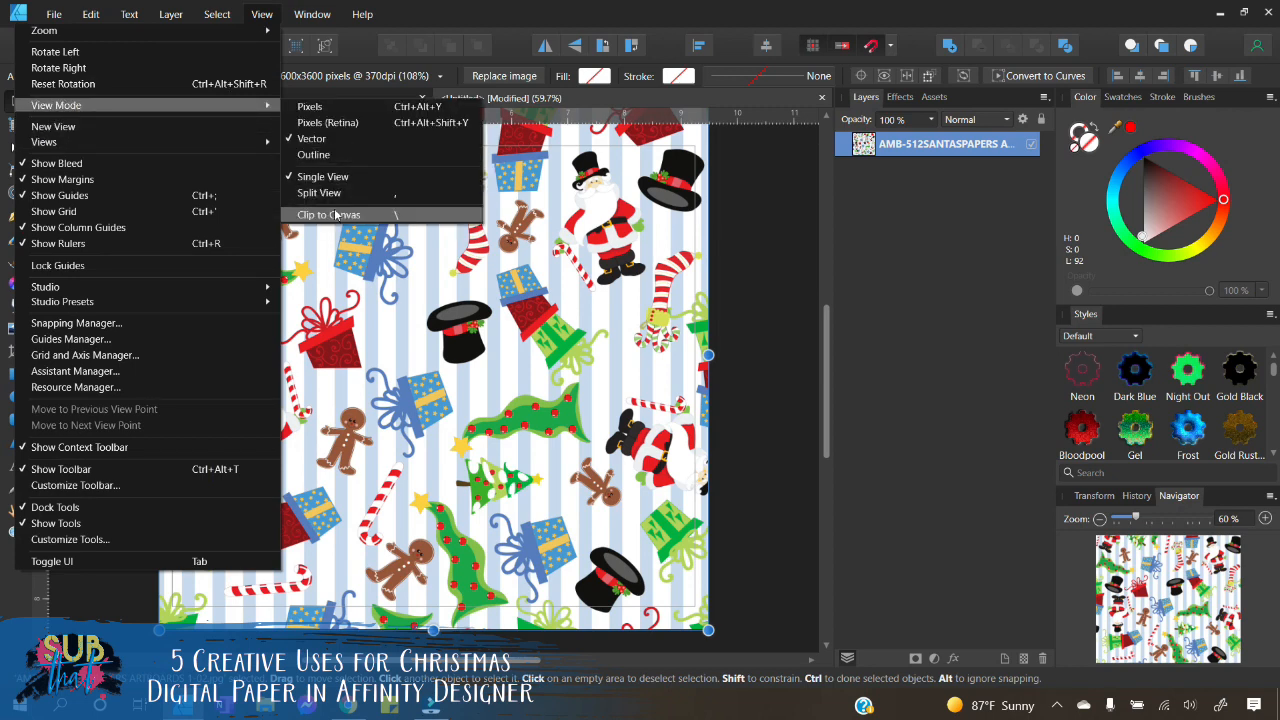
pyautogui.click(335, 217)
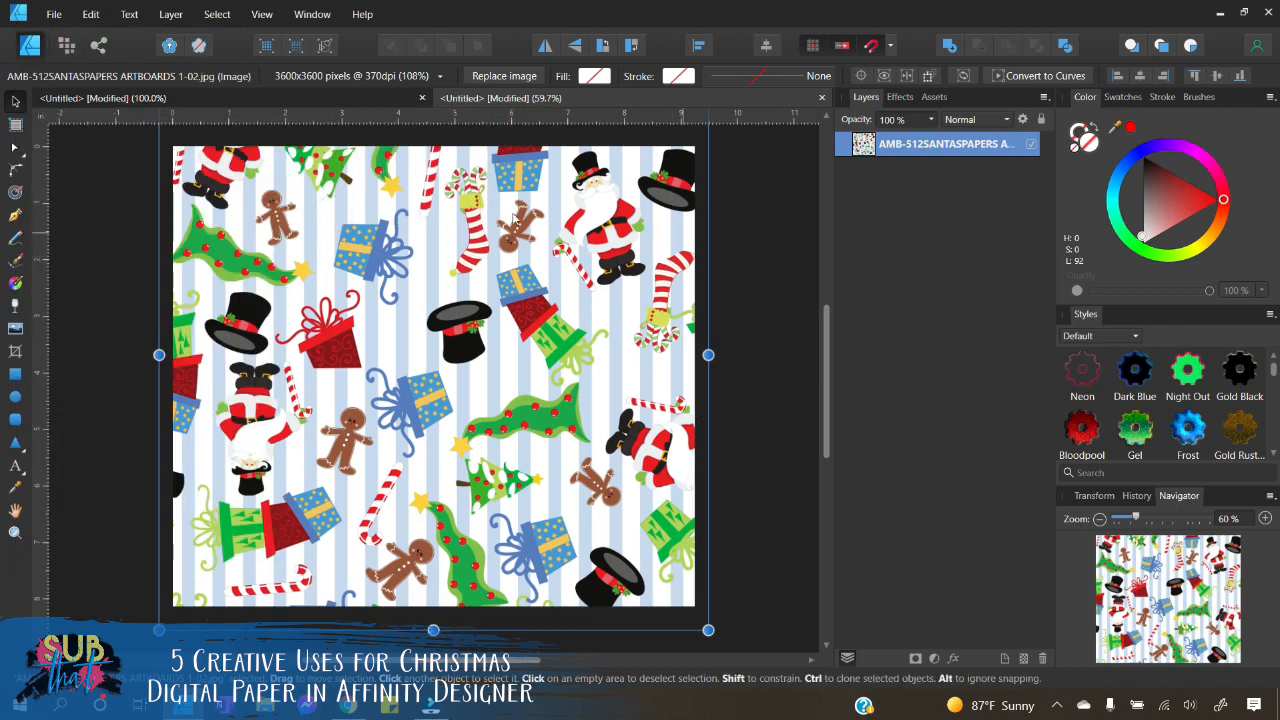
pyautogui.click(757, 421)
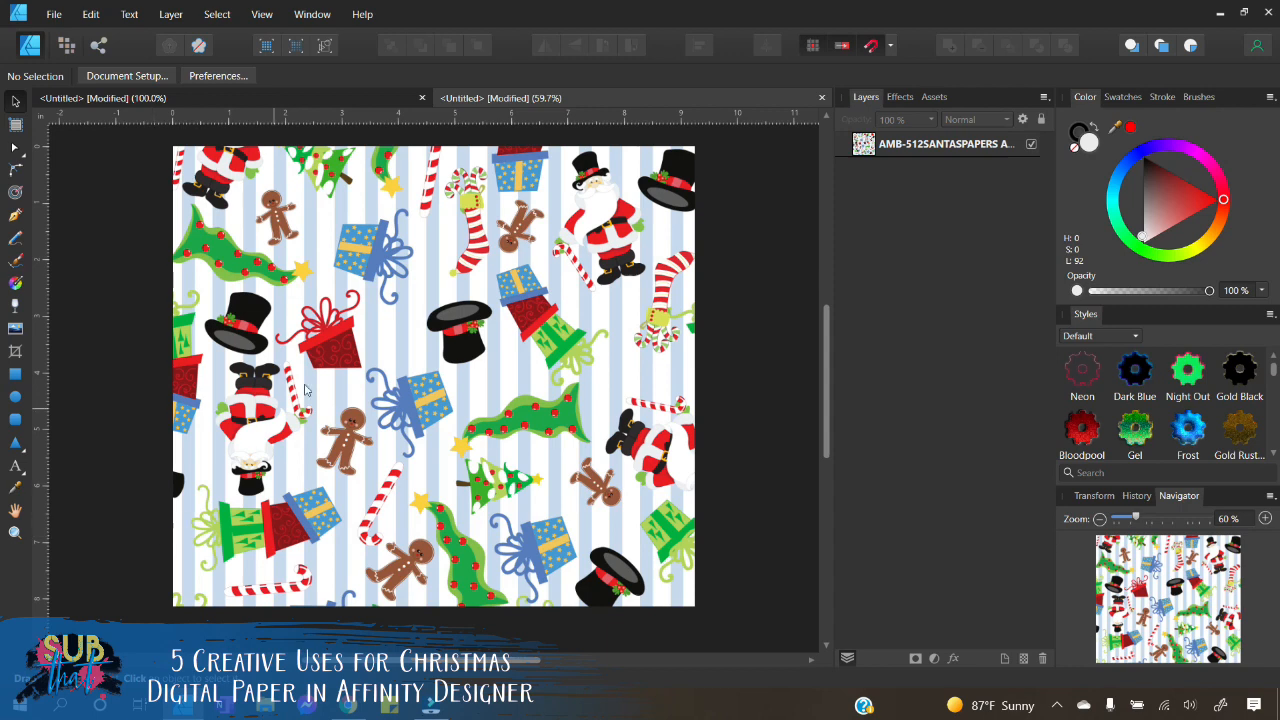
# Step: Draw a light grey rectangle across the middle of the page, wider than the canvas, and rotate it about 40.3° into a diagonal band
pyautogui.click(16, 375)
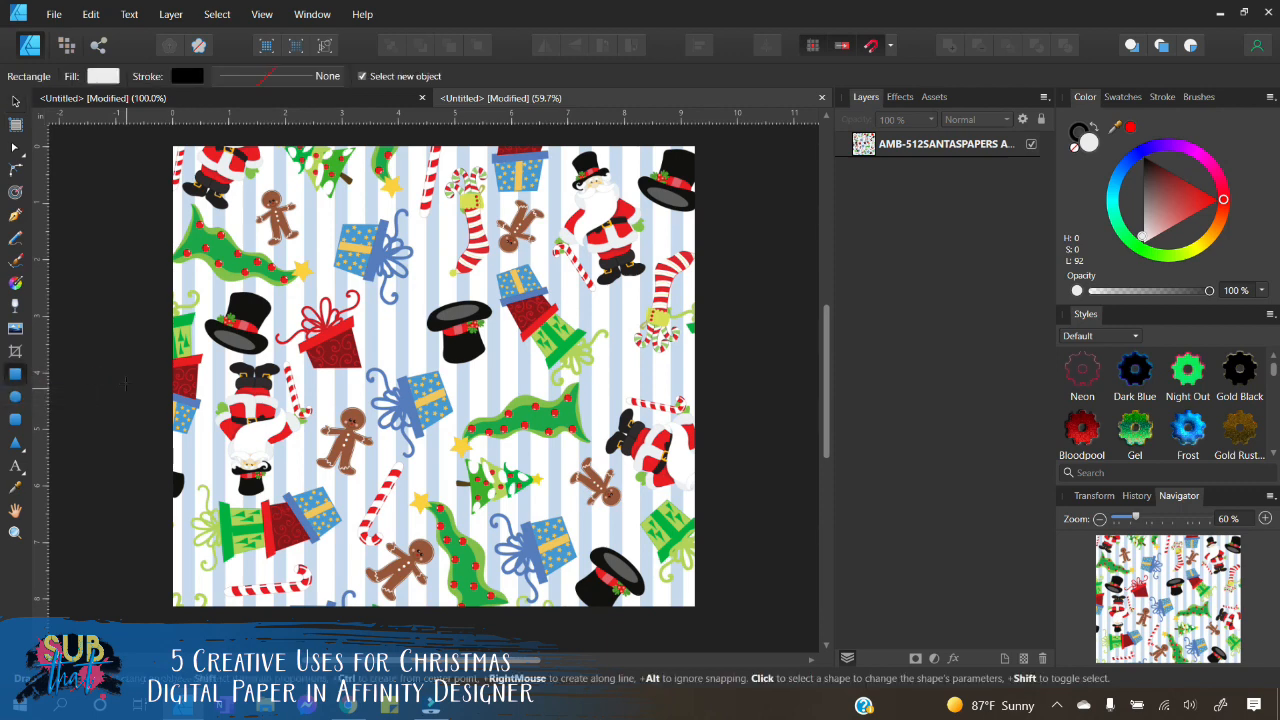
pyautogui.moveTo(124, 304); pyautogui.dragTo(799, 458)
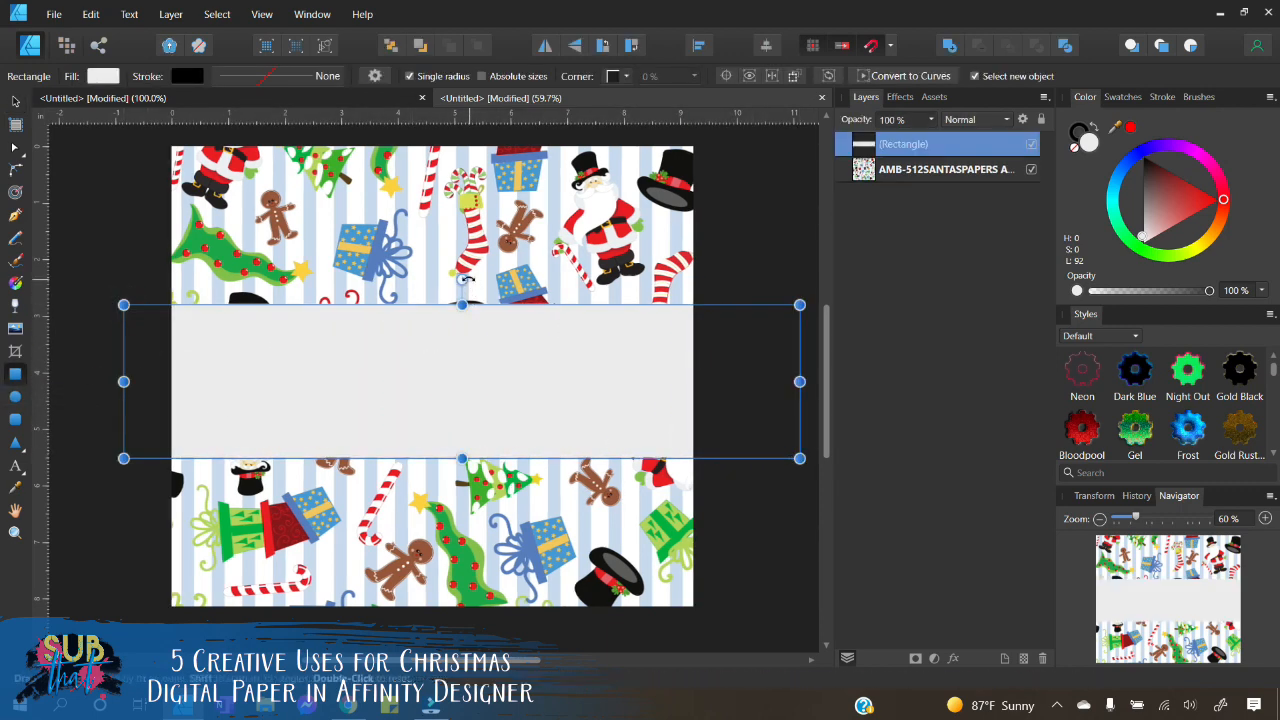
pyautogui.moveTo(465, 281); pyautogui.dragTo(396, 301)
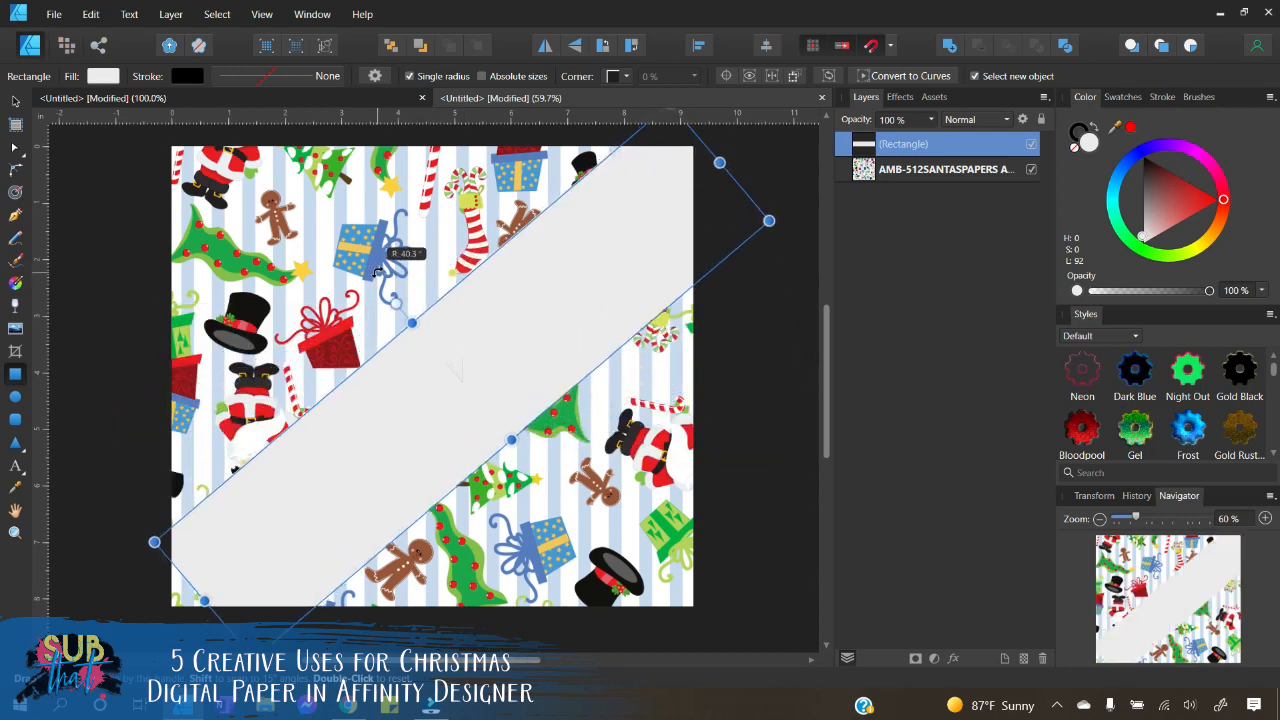
# Step: Lengthen the diagonal band past the page's lower-left corner and reposition it to run fully across the paper
pyautogui.click(10, 105)
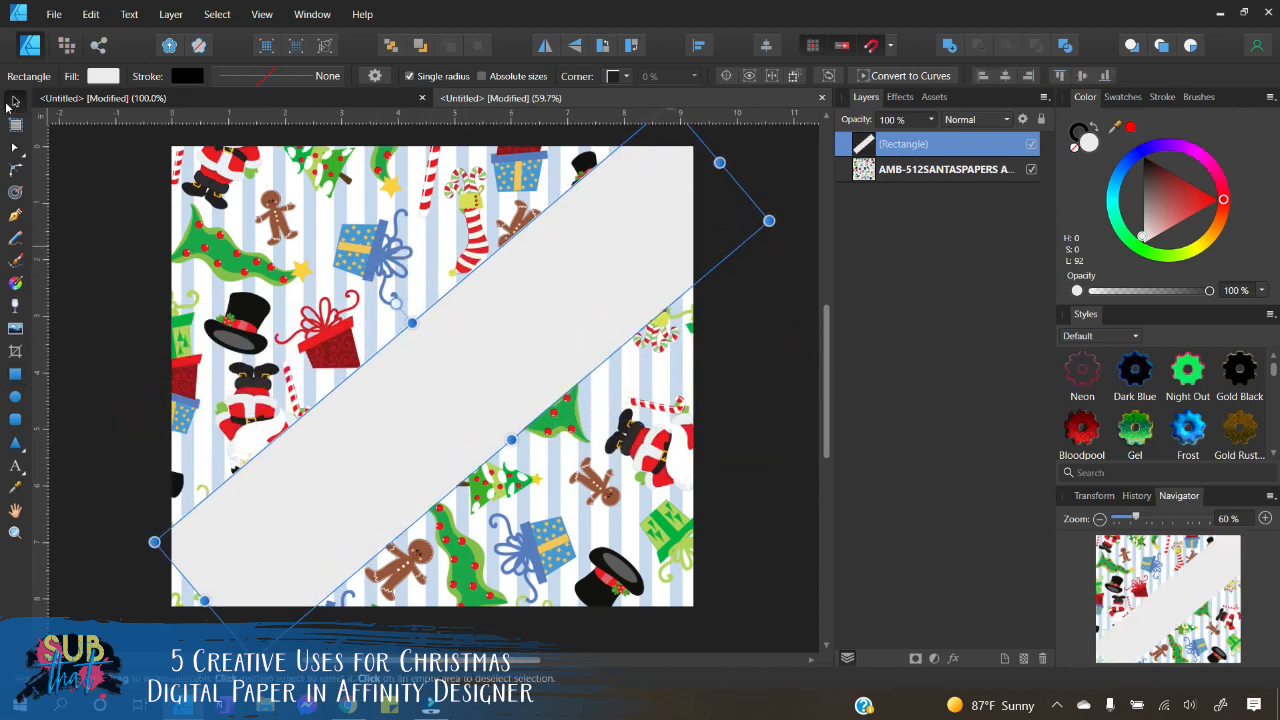
pyautogui.moveTo(484, 412); pyautogui.dragTo(465, 397)
pyautogui.moveTo(187, 587); pyautogui.dragTo(135, 629)
pyautogui.moveTo(475, 418); pyautogui.dragTo(491, 406)
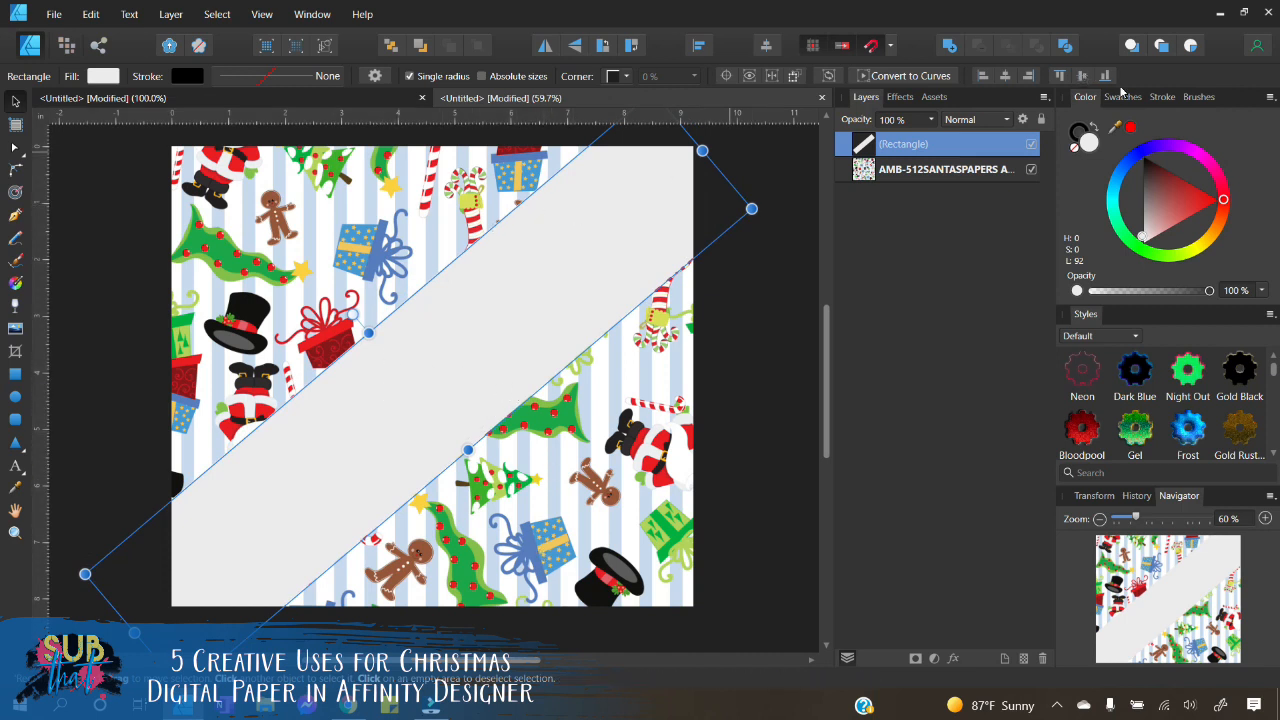
# Step: Give the diagonal band a textured brush stroke using a brush from "Rip It Up! - Torn Edge Brushes"
pyautogui.click(1192, 98)
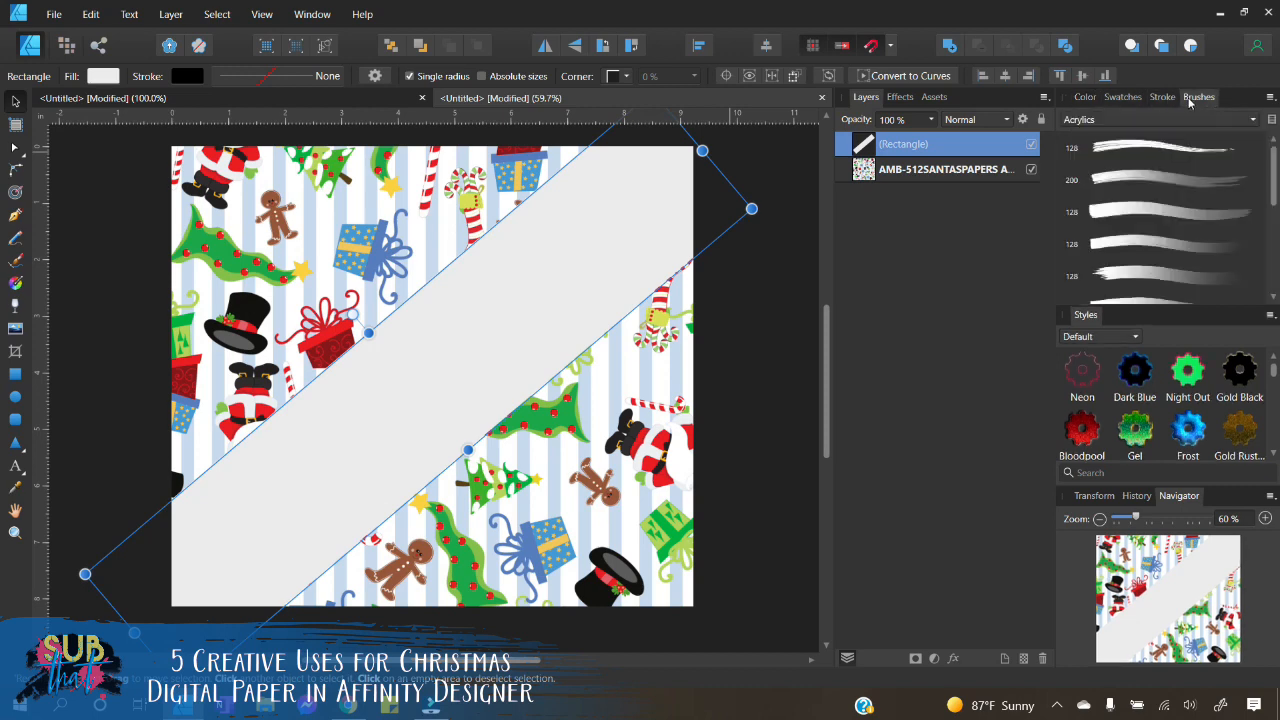
pyautogui.click(1112, 122)
pyautogui.click(1151, 104)
pyautogui.click(1162, 97)
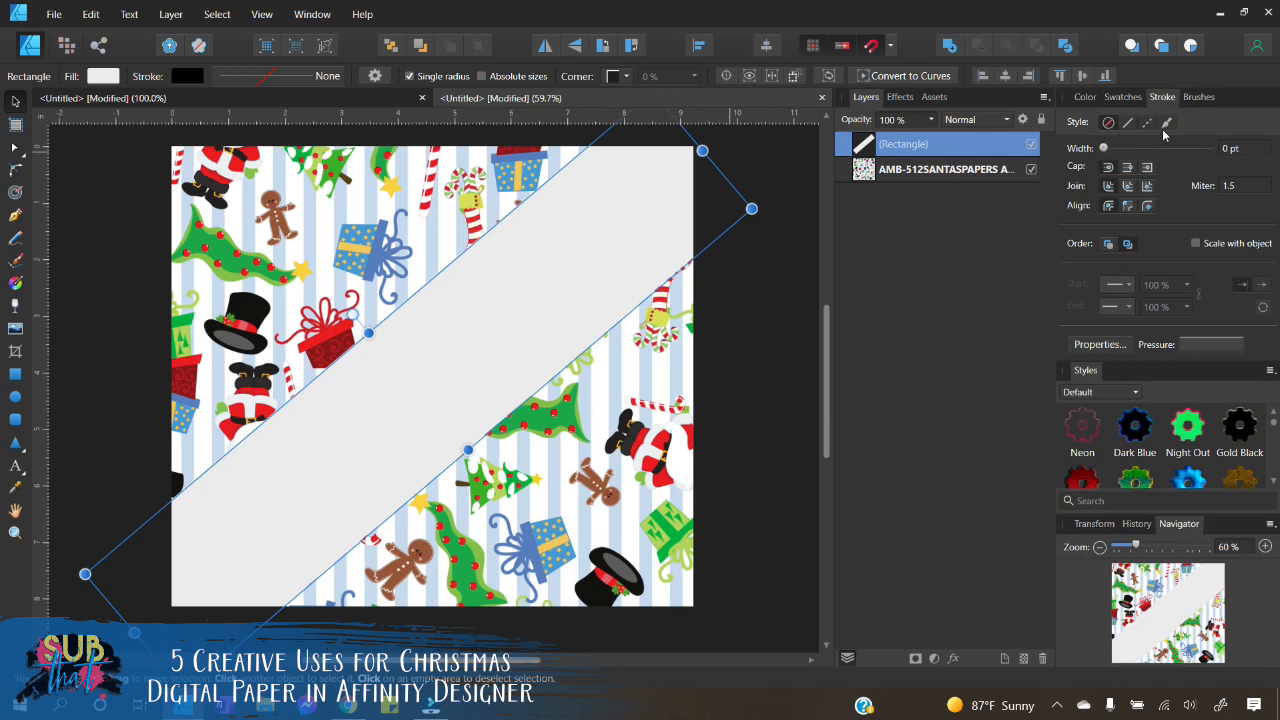
pyautogui.click(1170, 124)
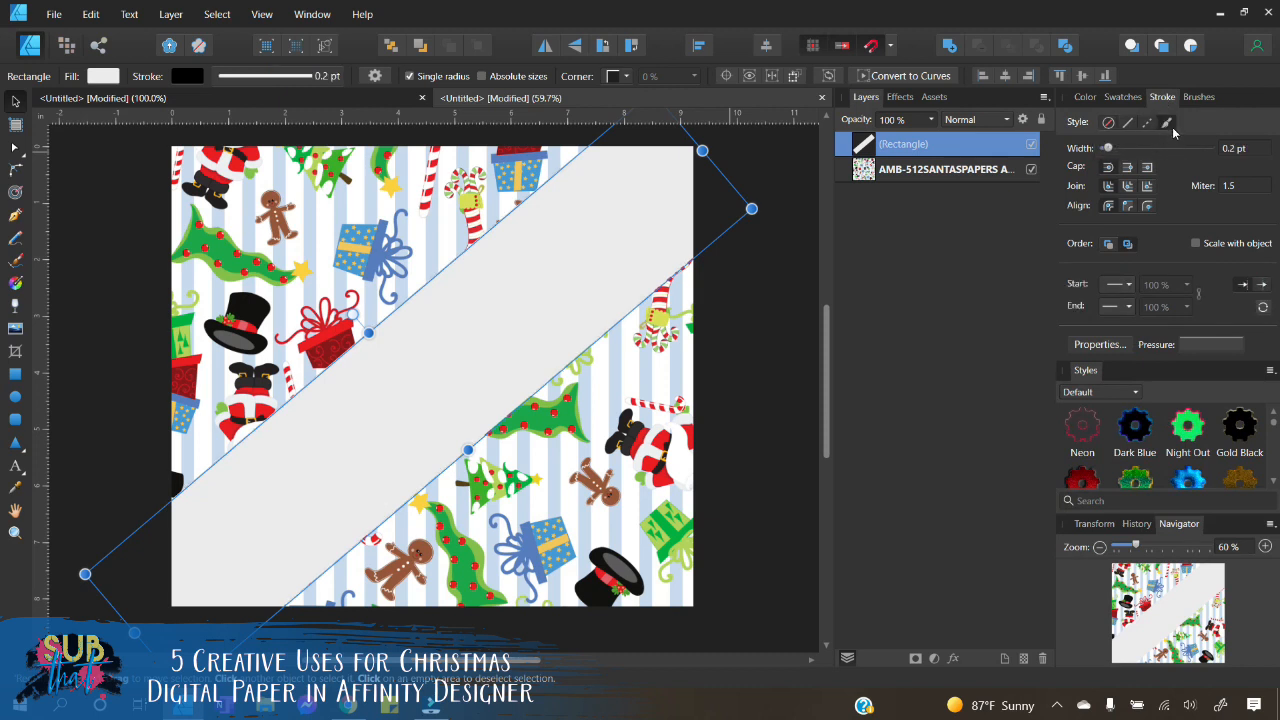
pyautogui.click(1170, 124)
pyautogui.click(1168, 120)
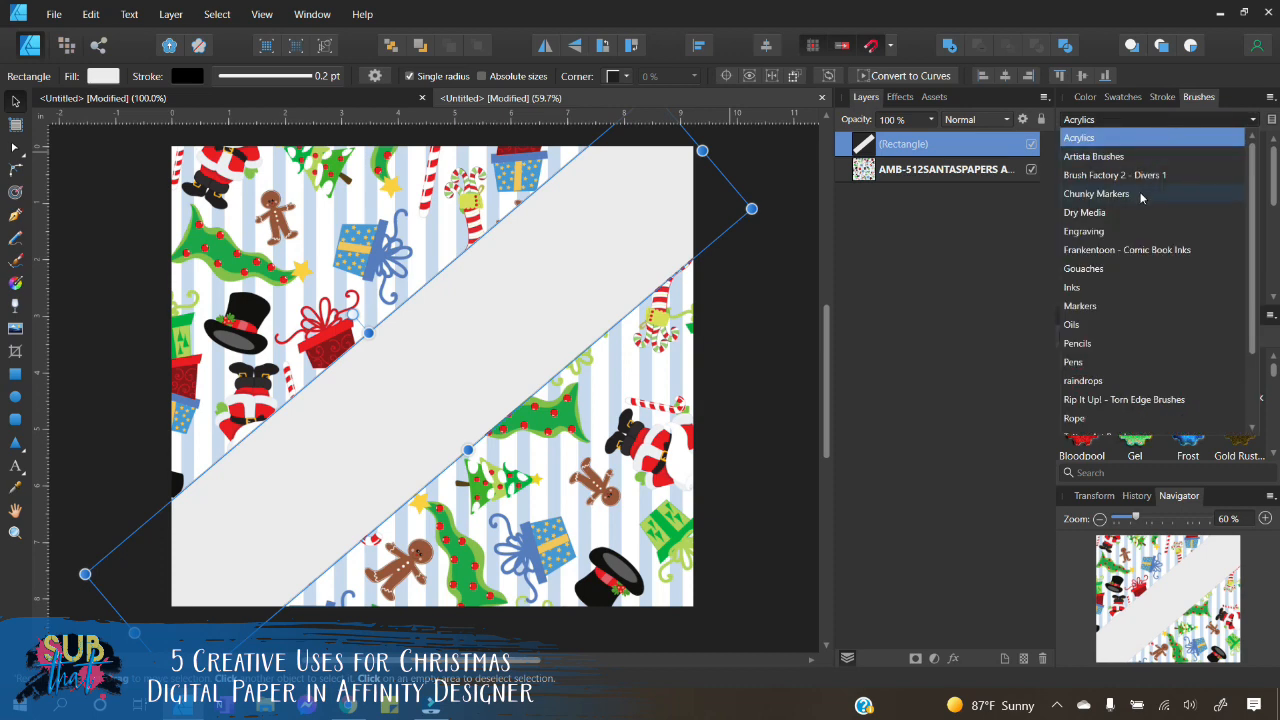
pyautogui.scroll(-1, 1114, 312)
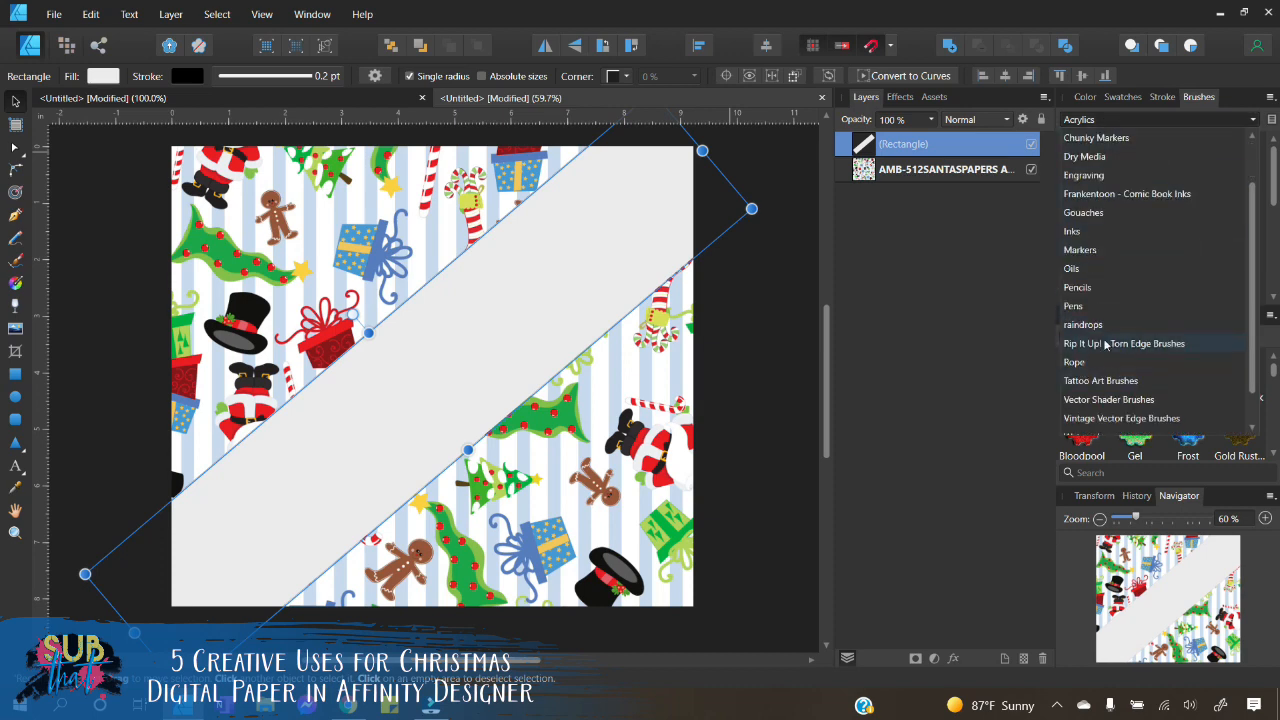
pyautogui.click(1106, 345)
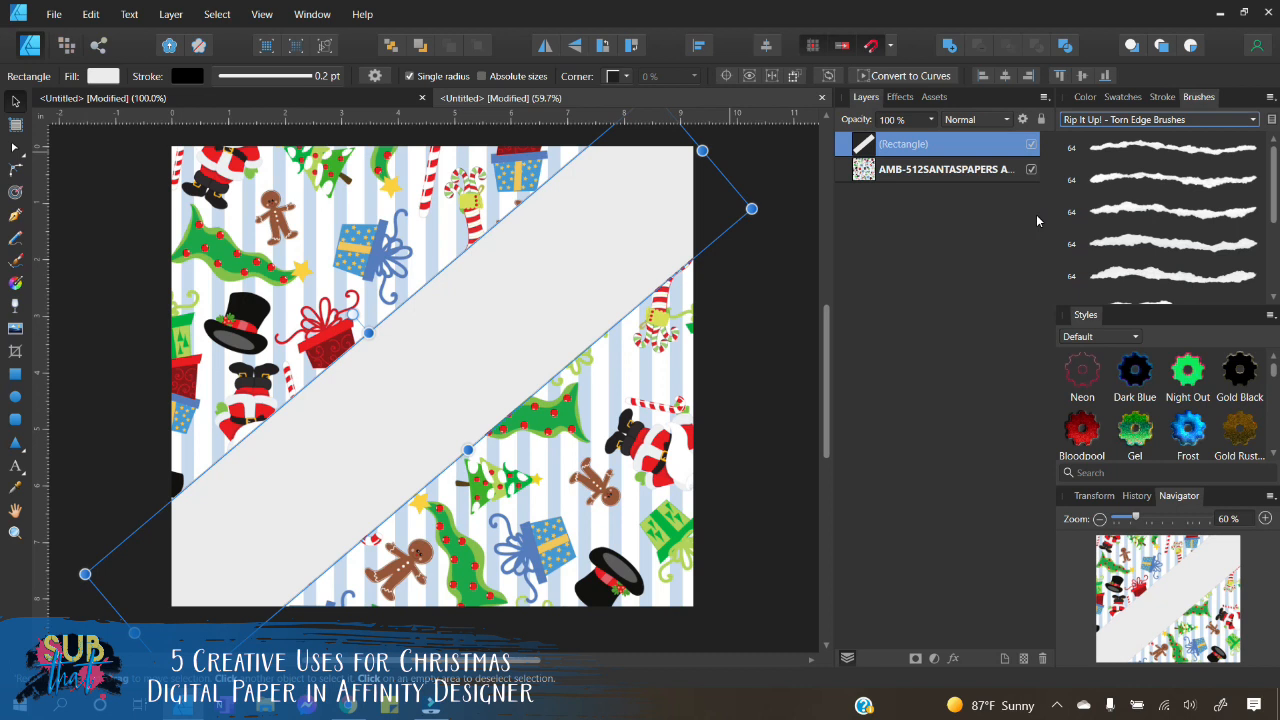
pyautogui.click(1221, 254)
# Step: Set the width of the band's torn-edge stroke to 39.8 pt
pyautogui.click(1085, 97)
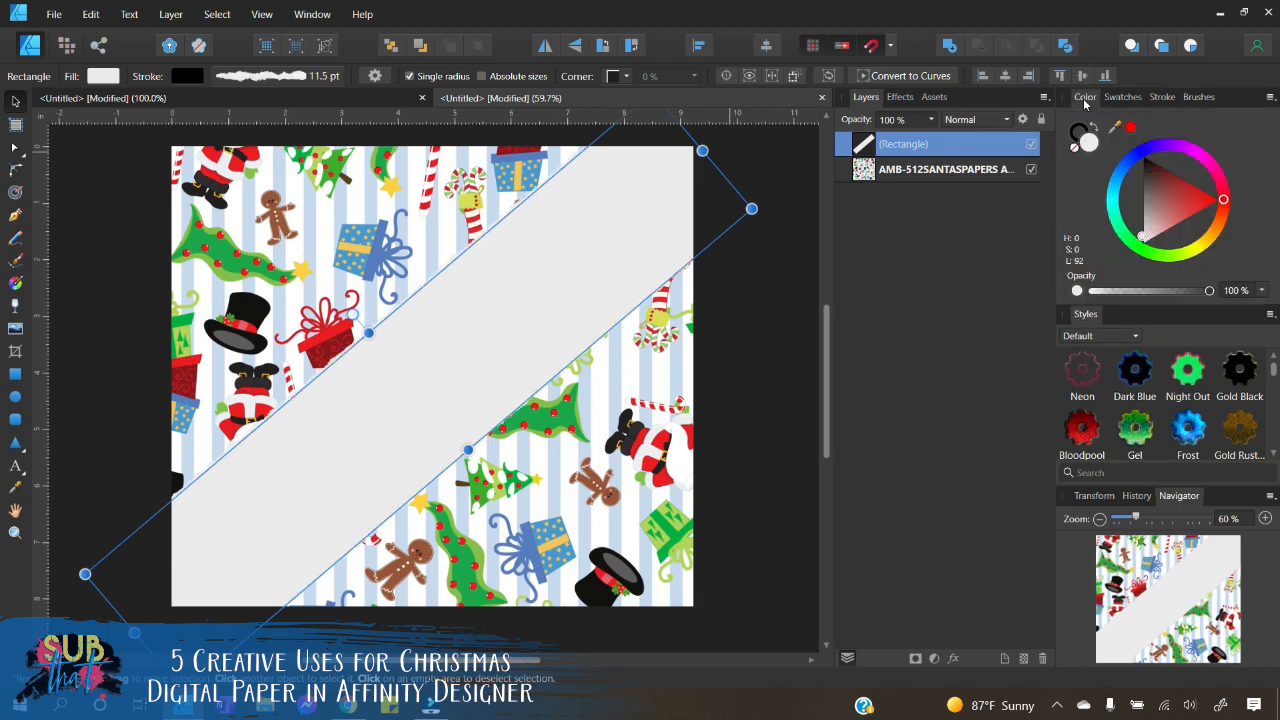
pyautogui.click(1161, 97)
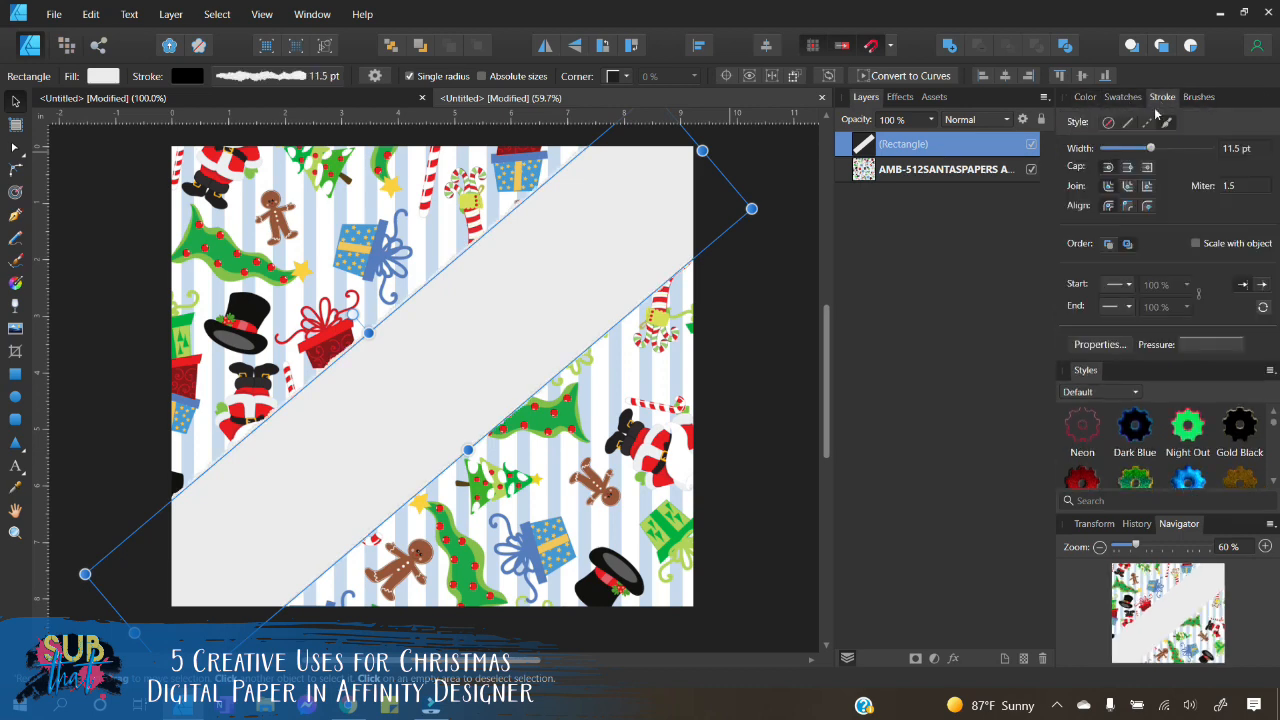
pyautogui.moveTo(1151, 148); pyautogui.dragTo(1184, 149)
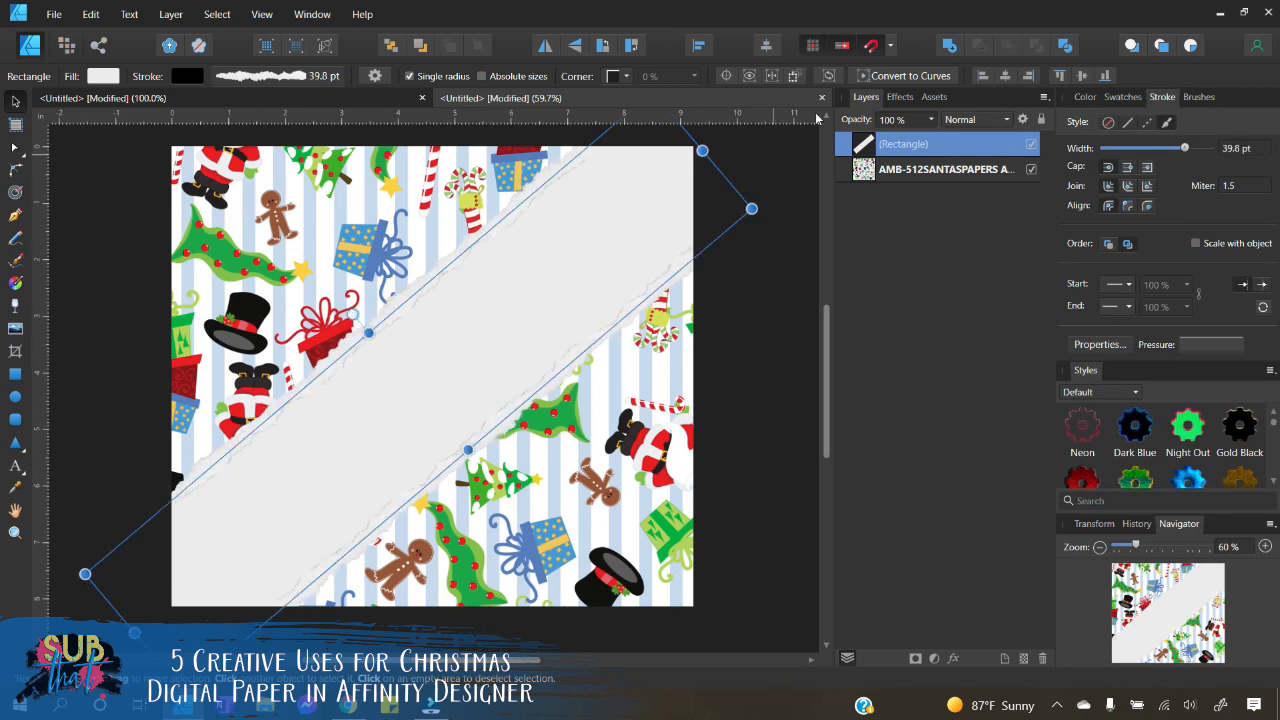
# Step: Color the band's torn-edge stroke dark red (H 0, S 100, L 19) and widen the band slightly toward the lower right
pyautogui.click(1083, 97)
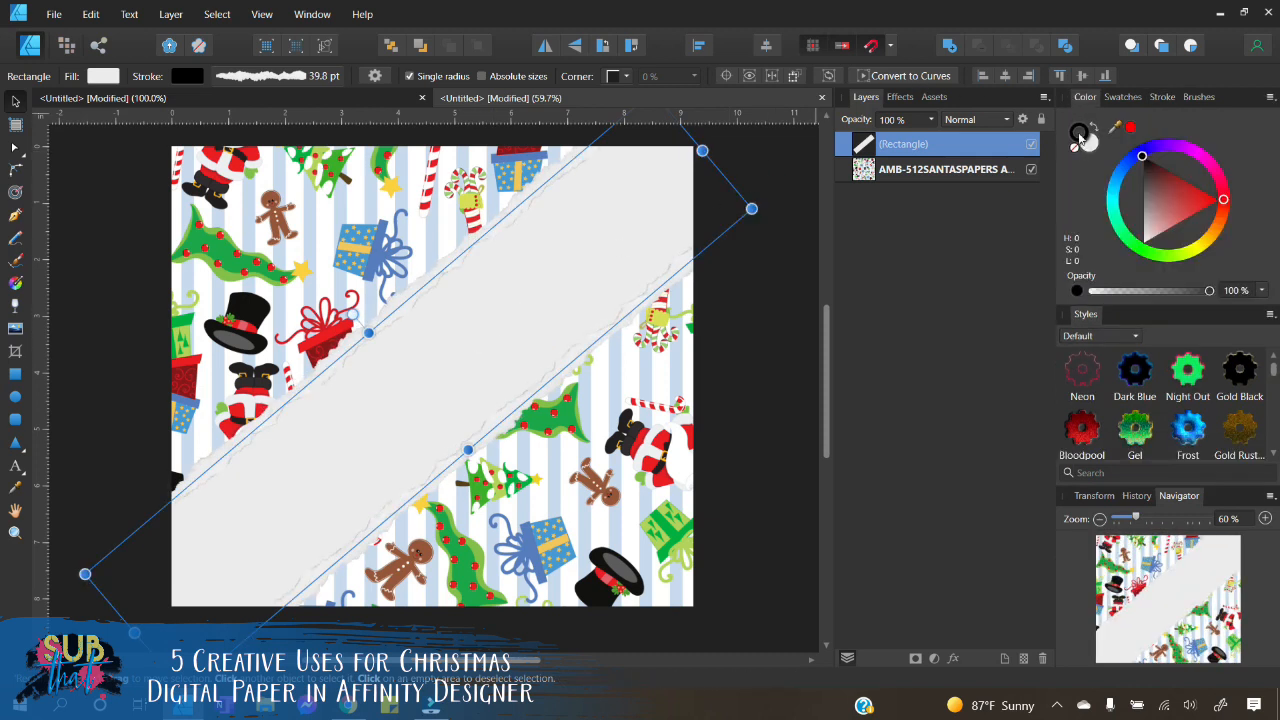
pyautogui.moveTo(1192, 230); pyautogui.dragTo(1172, 147)
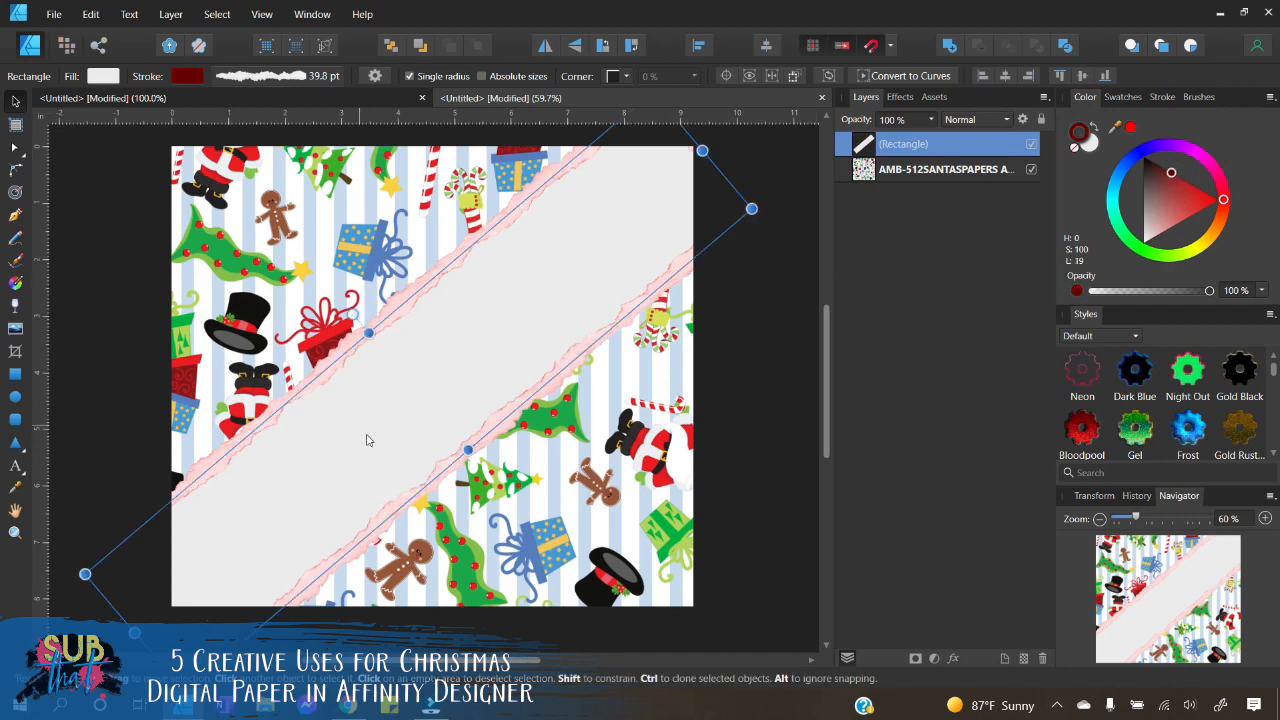
pyautogui.moveTo(468, 450); pyautogui.dragTo(477, 461)
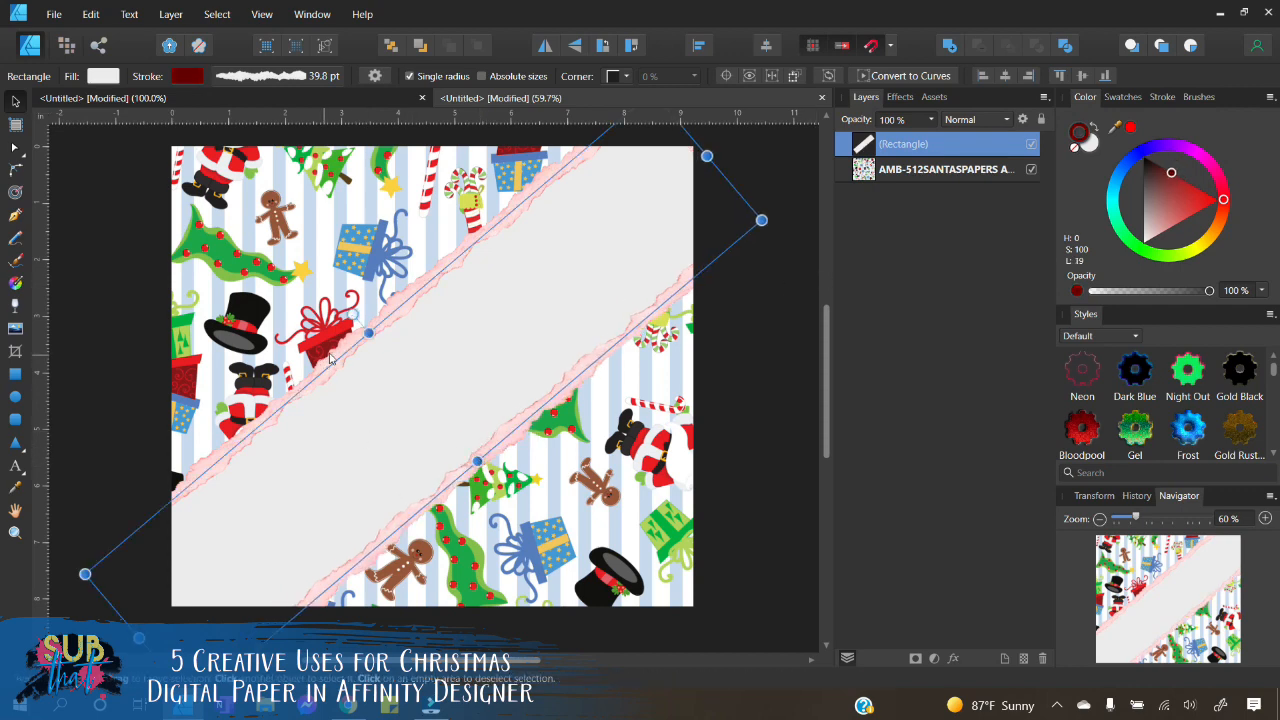
# Step: Widen the diagonal band toward its upper-left side and choose paper "4 (2)" from CHRISTMAS DIGITAL PAPERS for placing
pyautogui.moveTo(369, 331); pyautogui.dragTo(352, 311)
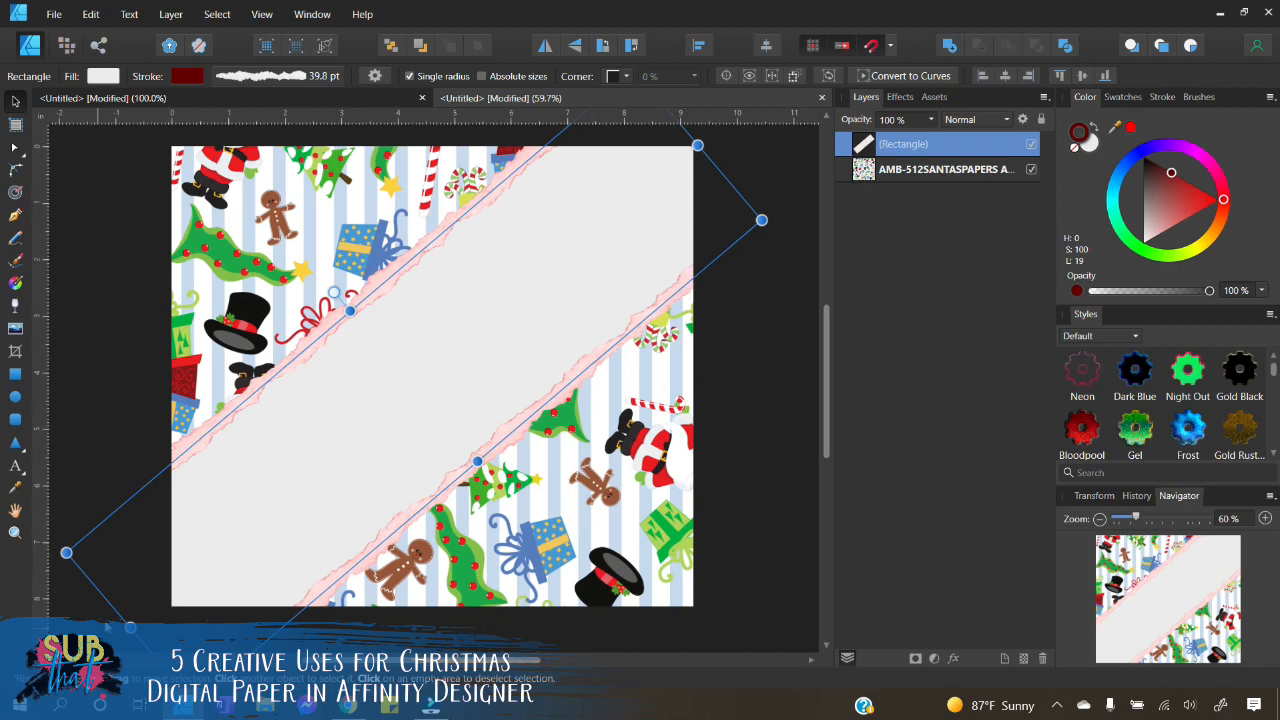
pyautogui.click(15, 329)
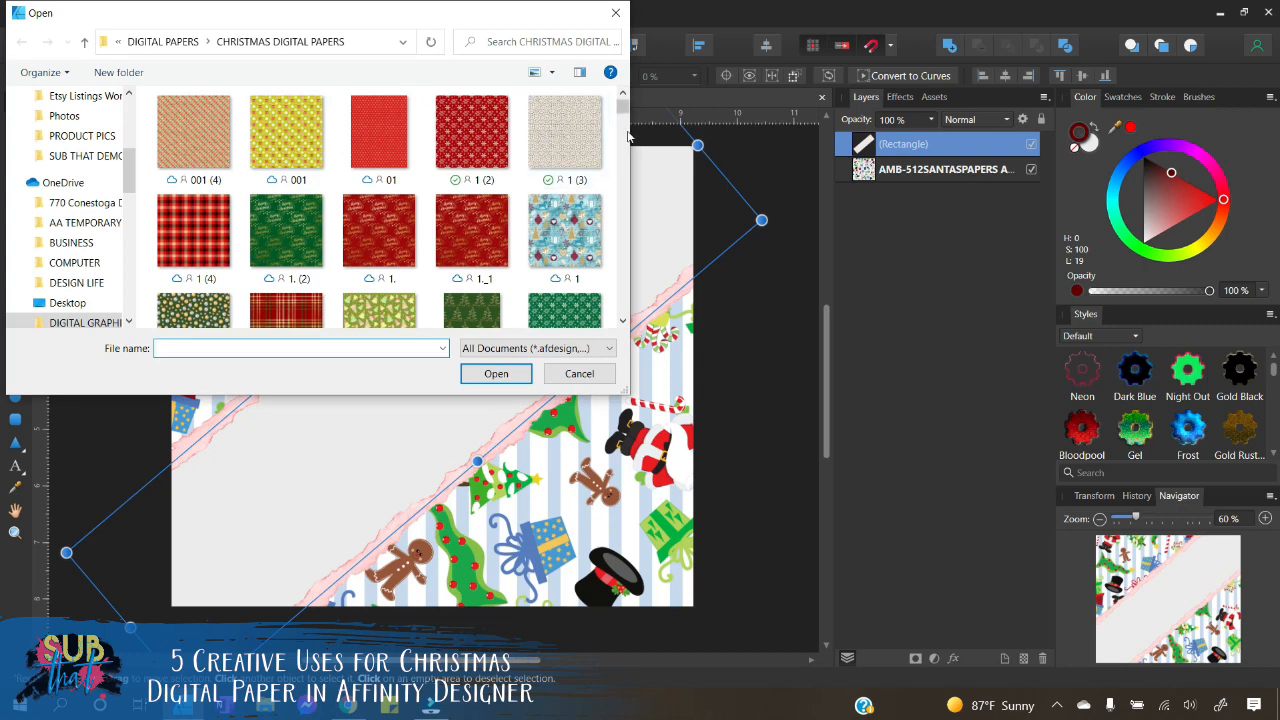
pyautogui.scroll(-2, 624, 112)
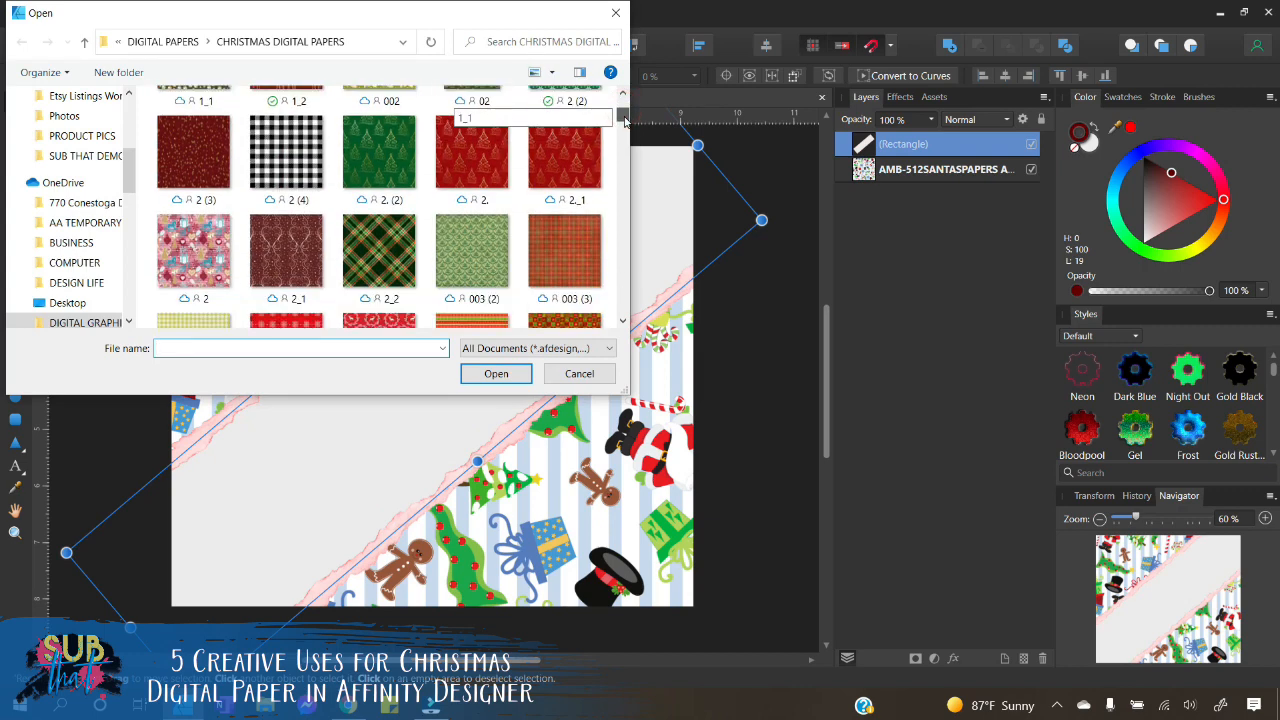
pyautogui.scroll(2, 624, 112)
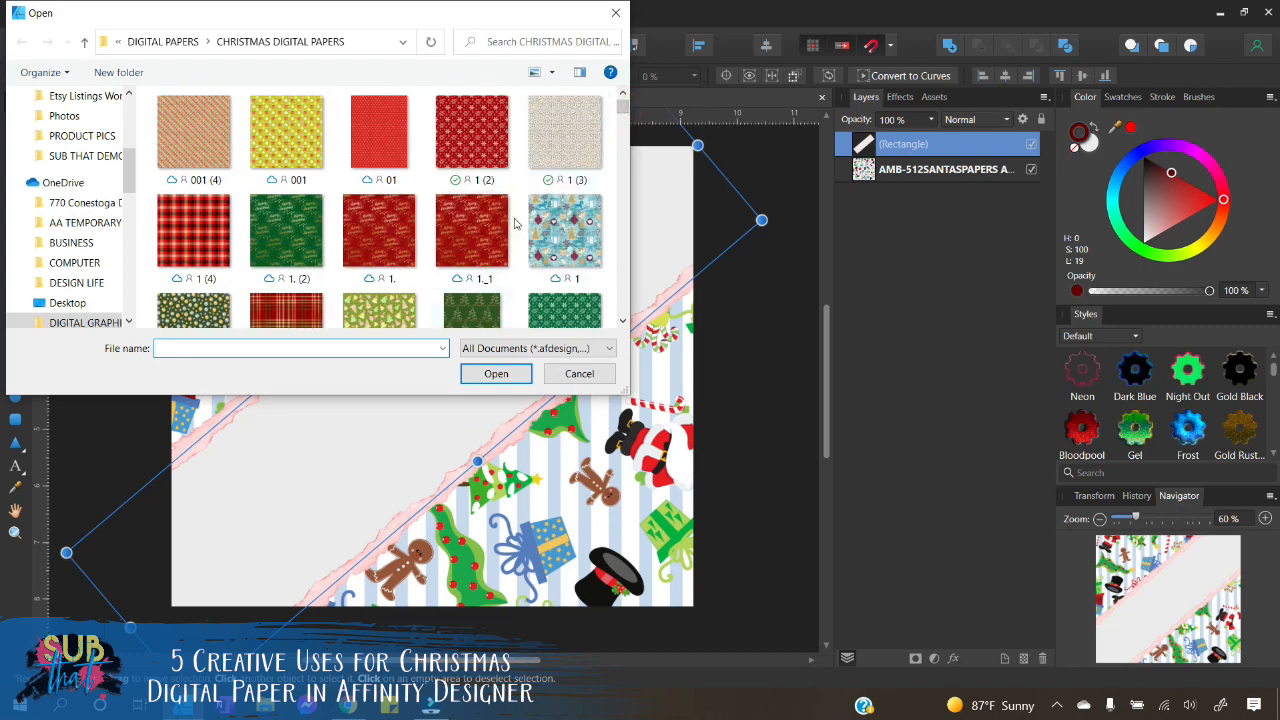
pyautogui.scroll(-1, 327, 262)
pyautogui.scroll(-5, 310, 260)
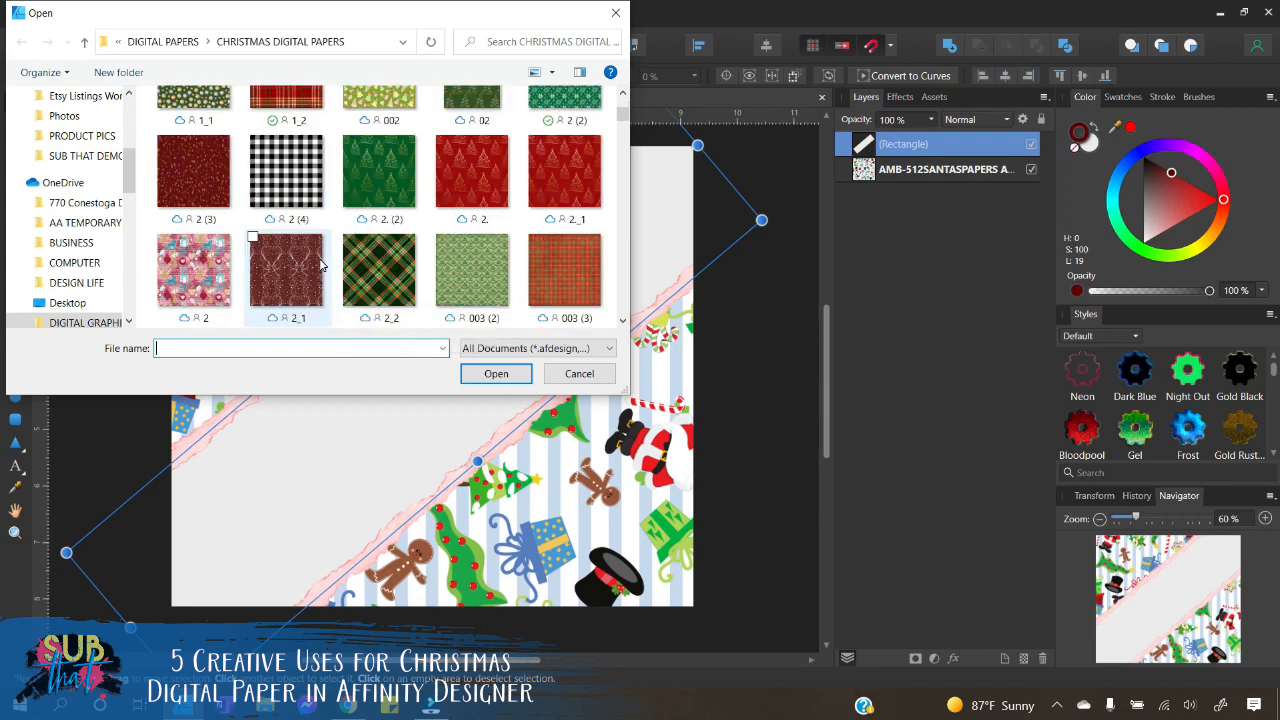
pyautogui.scroll(-2, 290, 255)
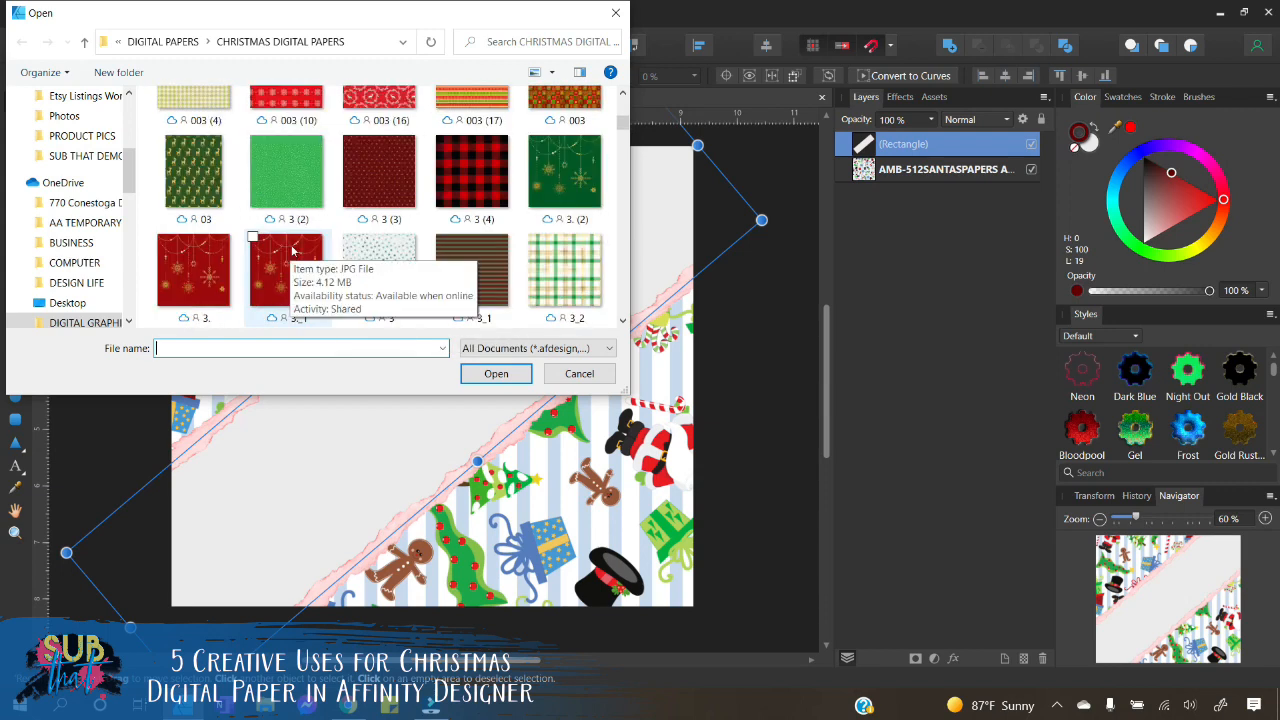
pyautogui.scroll(-2, 292, 250)
pyautogui.scroll(-2, 291, 242)
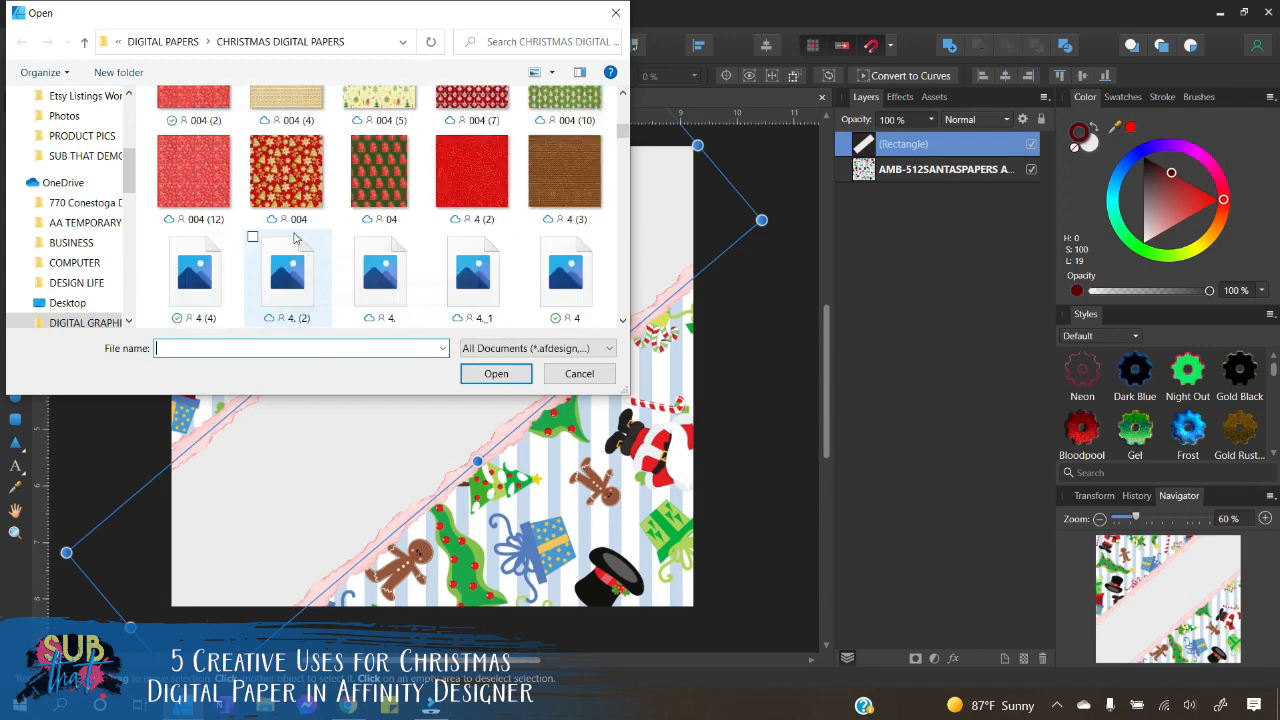
pyautogui.click(465, 170)
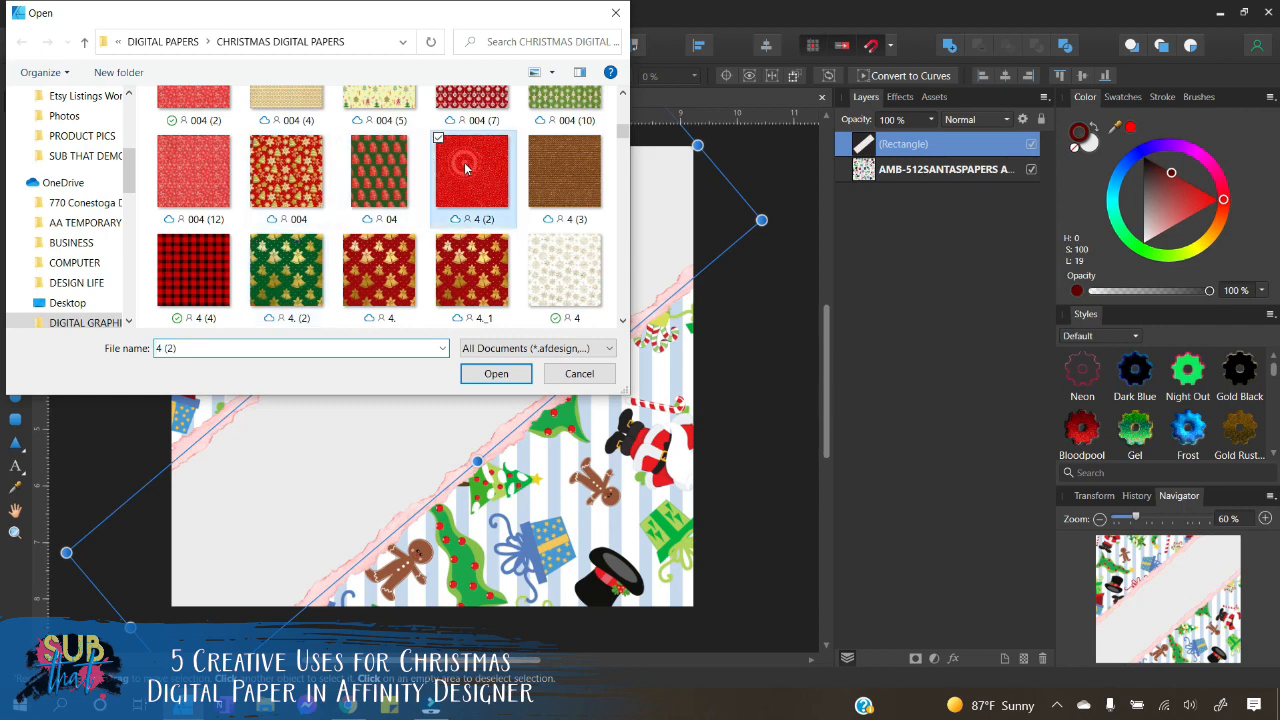
pyautogui.click(500, 374)
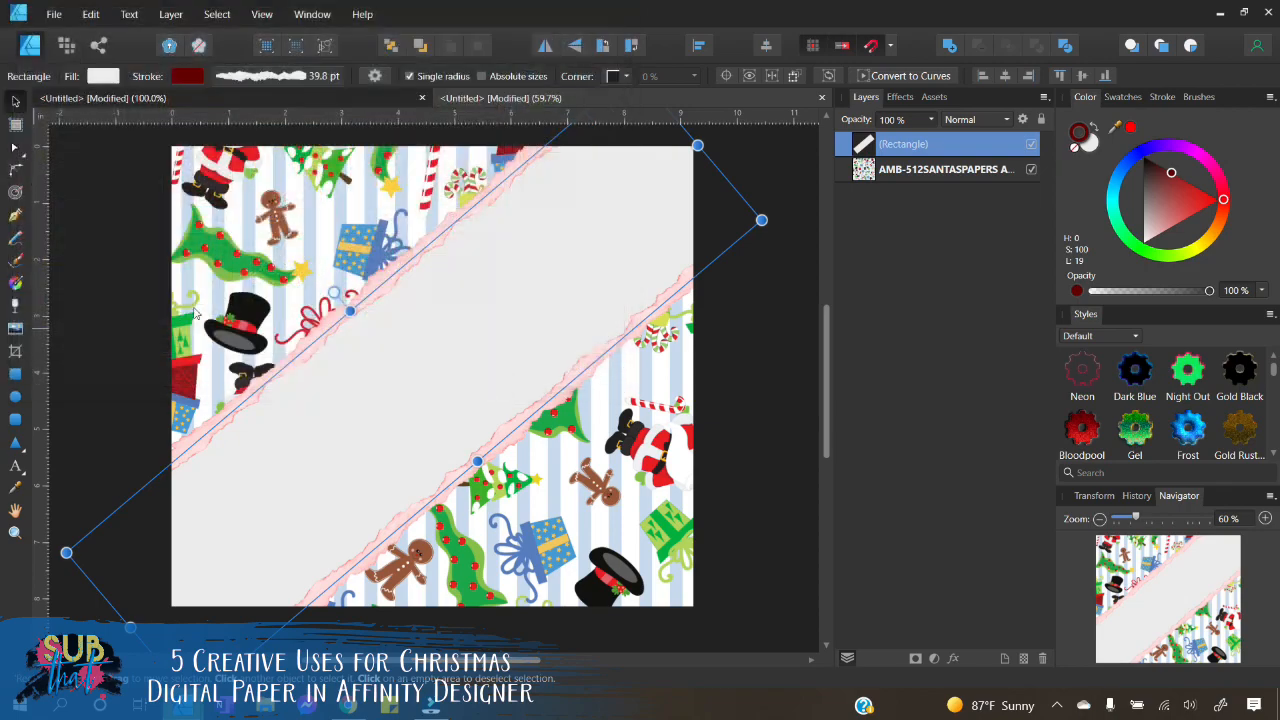
# Step: Place the red dotted paper over the whole page and clip it inside the diagonal band rectangle
pyautogui.moveTo(160, 138); pyautogui.dragTo(713, 606)
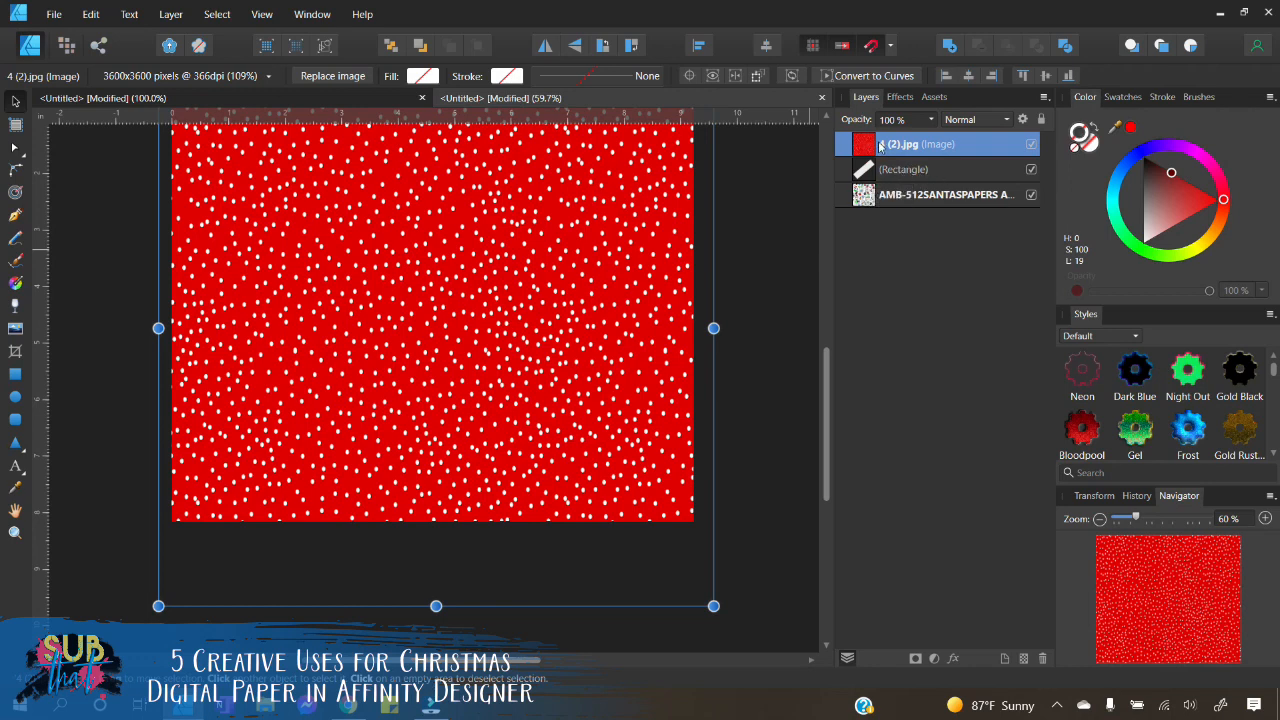
pyautogui.moveTo(898, 147); pyautogui.dragTo(905, 172)
pyautogui.scroll(3, 742, 282)
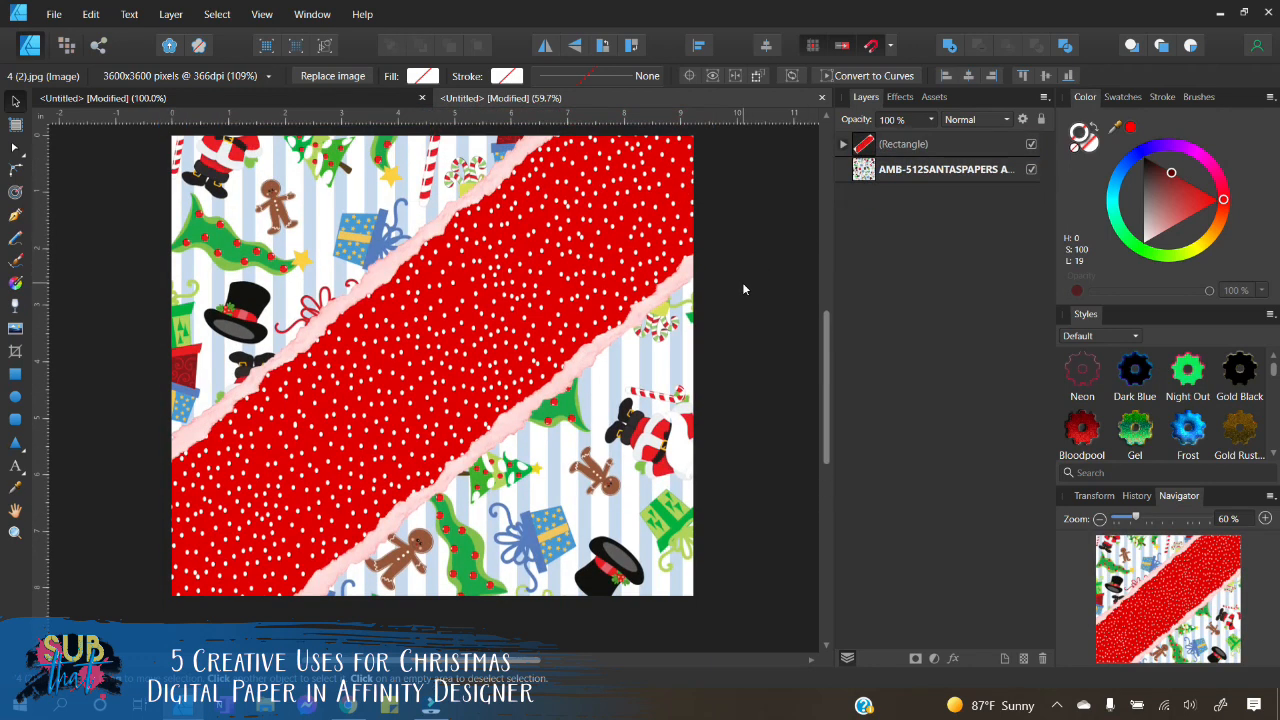
pyautogui.click(691, 389)
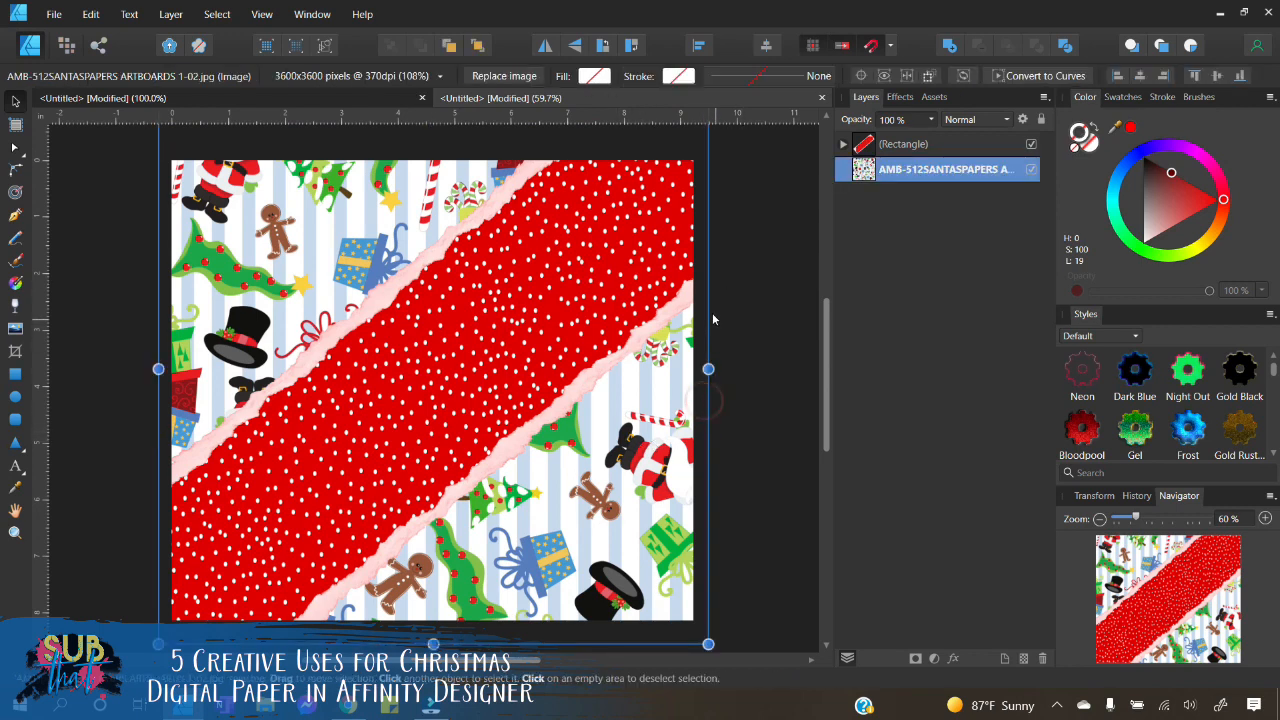
pyautogui.click(767, 337)
pyautogui.click(503, 293)
pyautogui.click(723, 374)
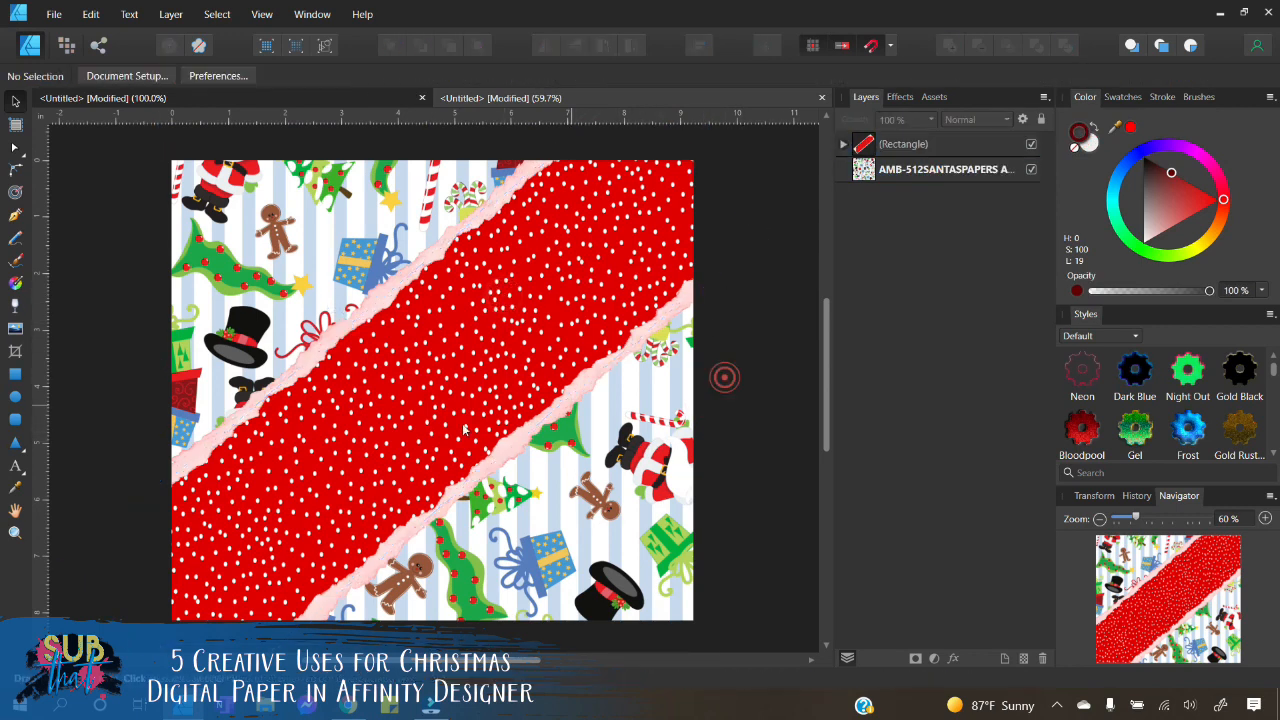
# Step: Add the first name in capitals as artistic text on the band and select all of its letters
pyautogui.click(17, 466)
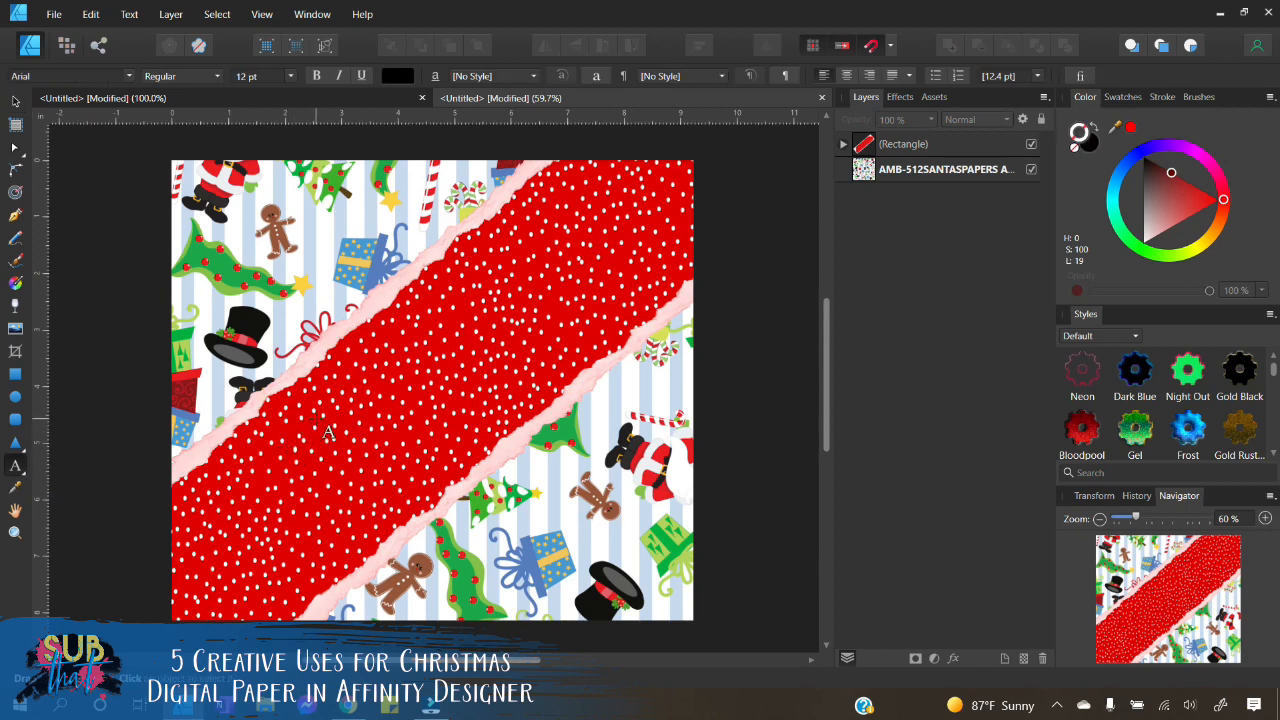
pyautogui.click(492, 461)
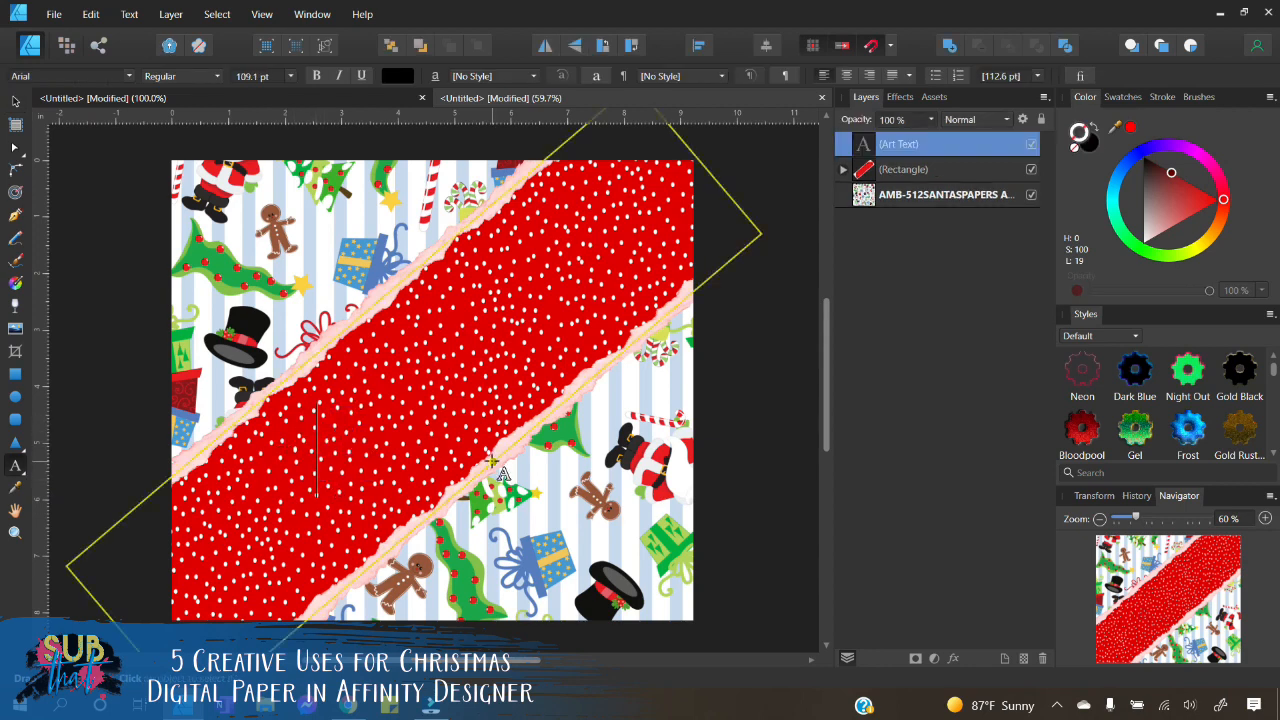
pyautogui.write('CORTINA')
pyautogui.hotkey('ctrl', 'a')
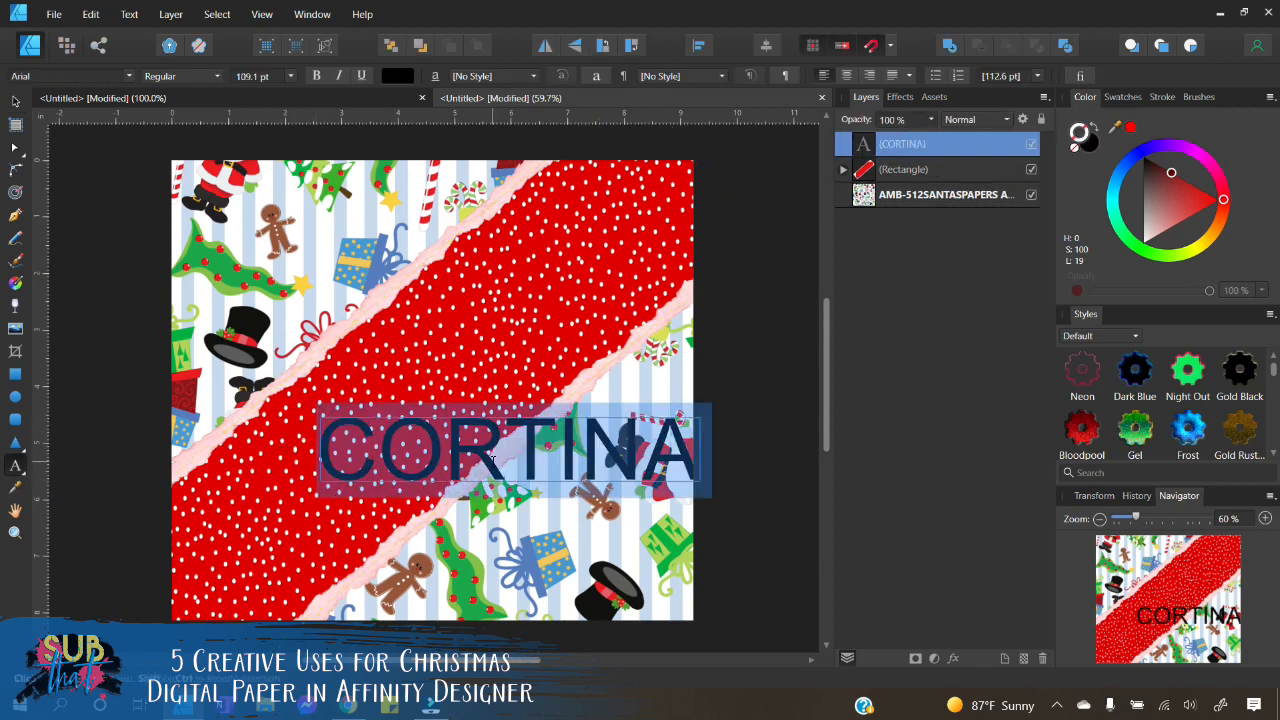
# Step: Search the font families for "SNO" and "COO" to find a typeface for the name
pyautogui.click(59, 78)
pyautogui.write('SNO')
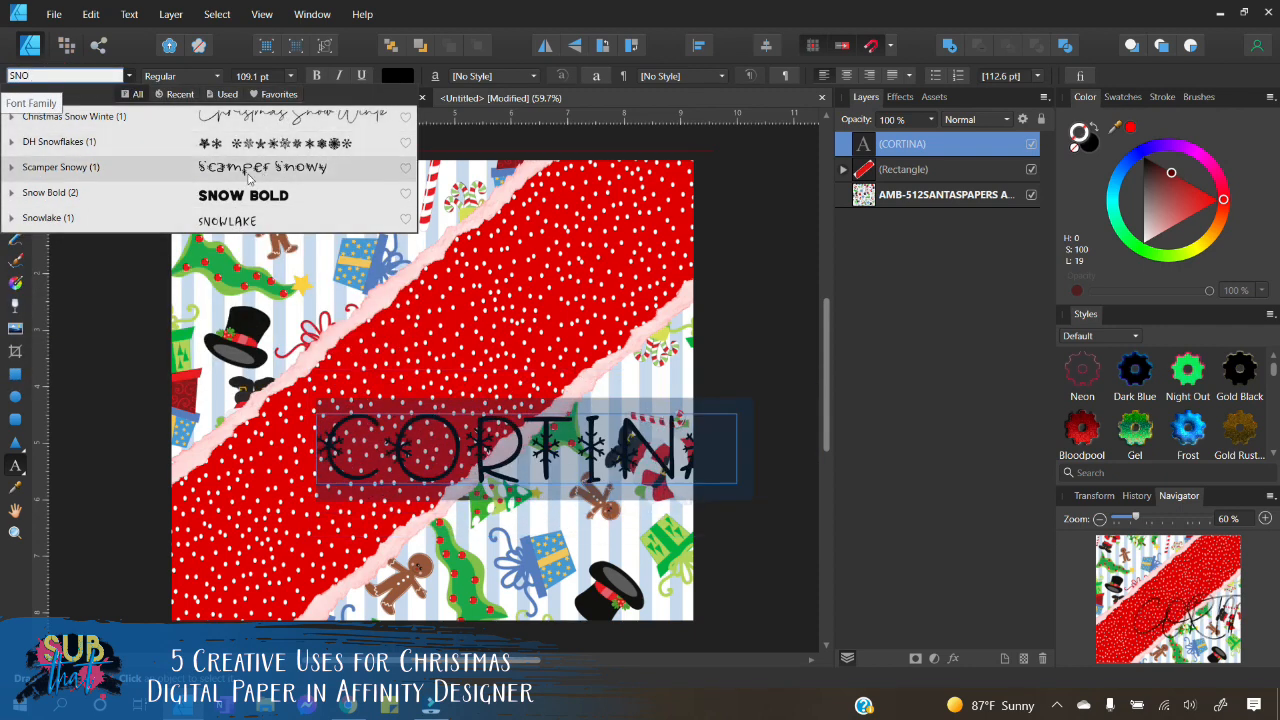
pyautogui.press('BackSpace')
pyautogui.press('BackSpace')
pyautogui.press('BackSpace')
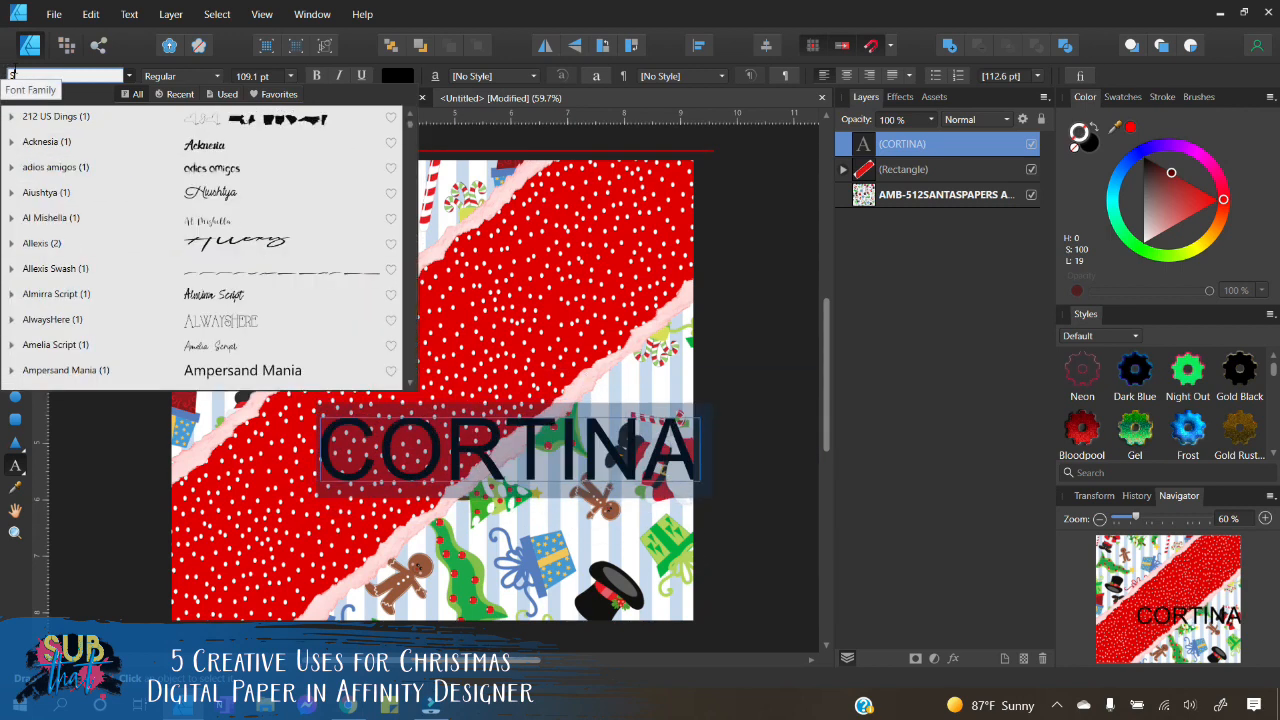
pyautogui.write('COL')
pyautogui.press('BackSpace')
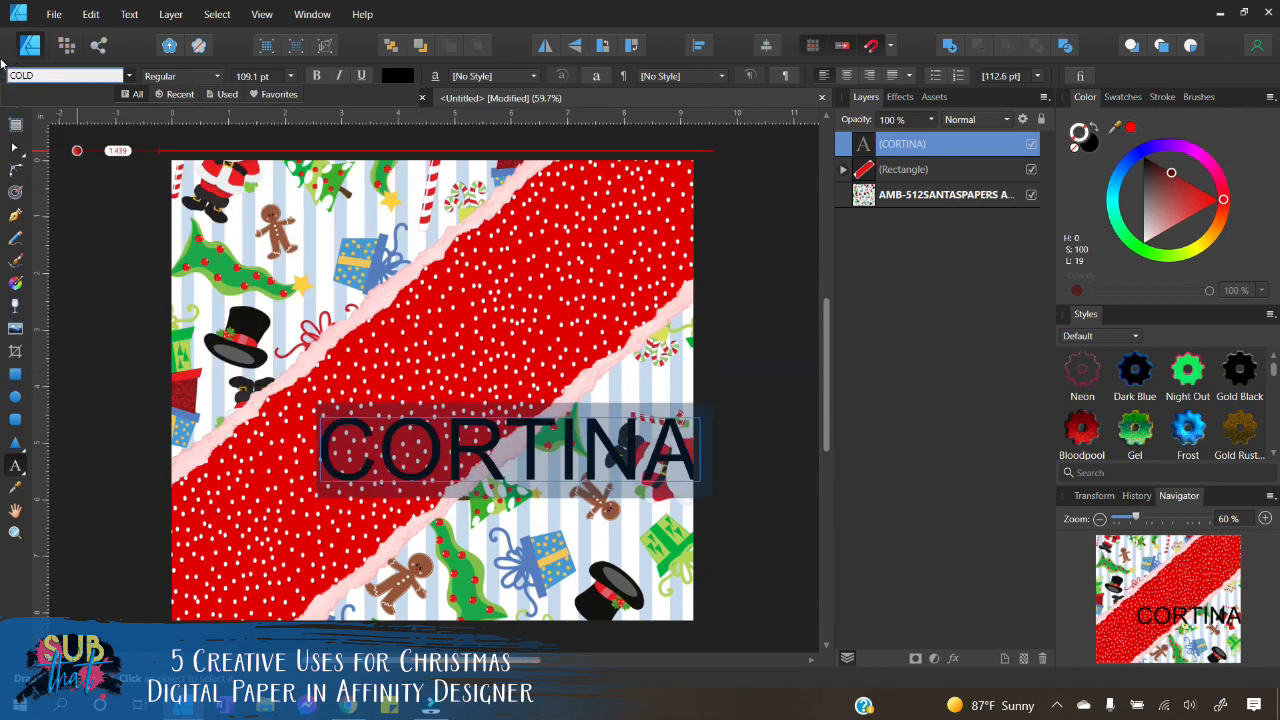
pyautogui.write('O')
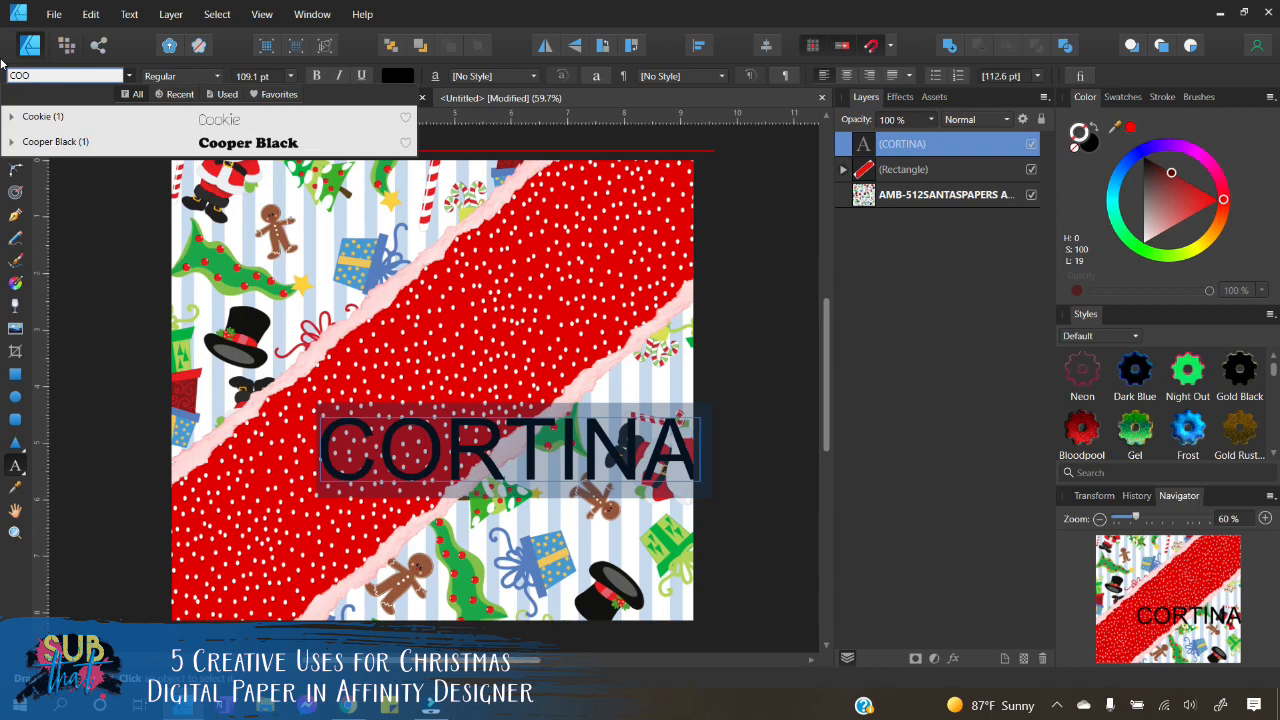
# Step: Search the font families for "FLAK" and "CHU", and set the name in Schuyler Script
pyautogui.press('BackSpace')
pyautogui.press('BackSpace')
pyautogui.press('BackSpace')
pyautogui.write('FLAK')
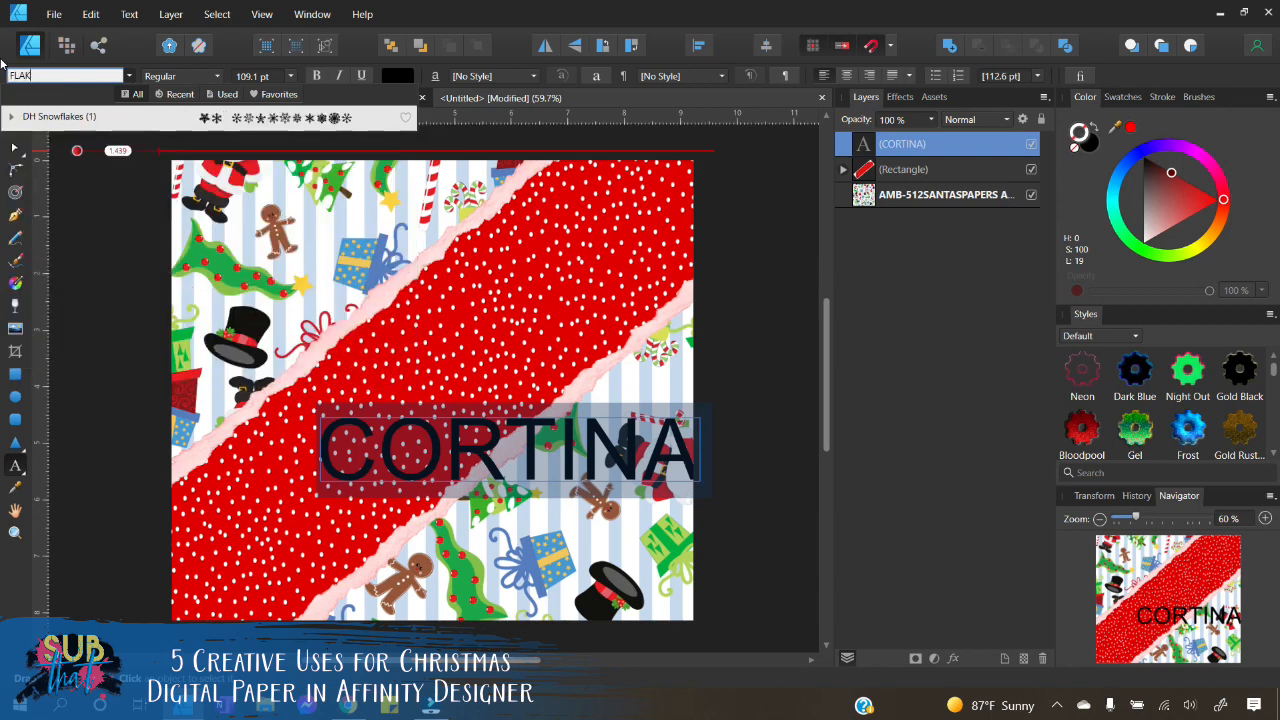
pyautogui.press('BackSpace')
pyautogui.press('BackSpace')
pyautogui.press('BackSpace')
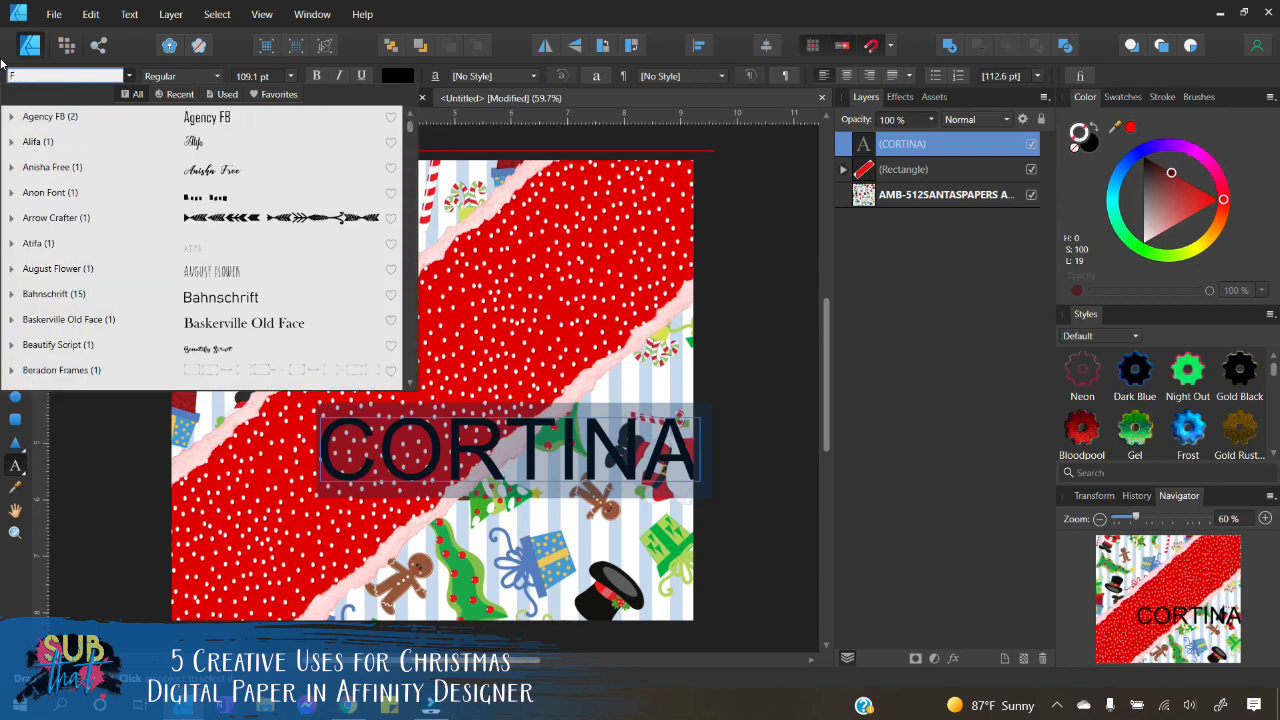
pyautogui.press('BackSpace')
pyautogui.write('CHU')
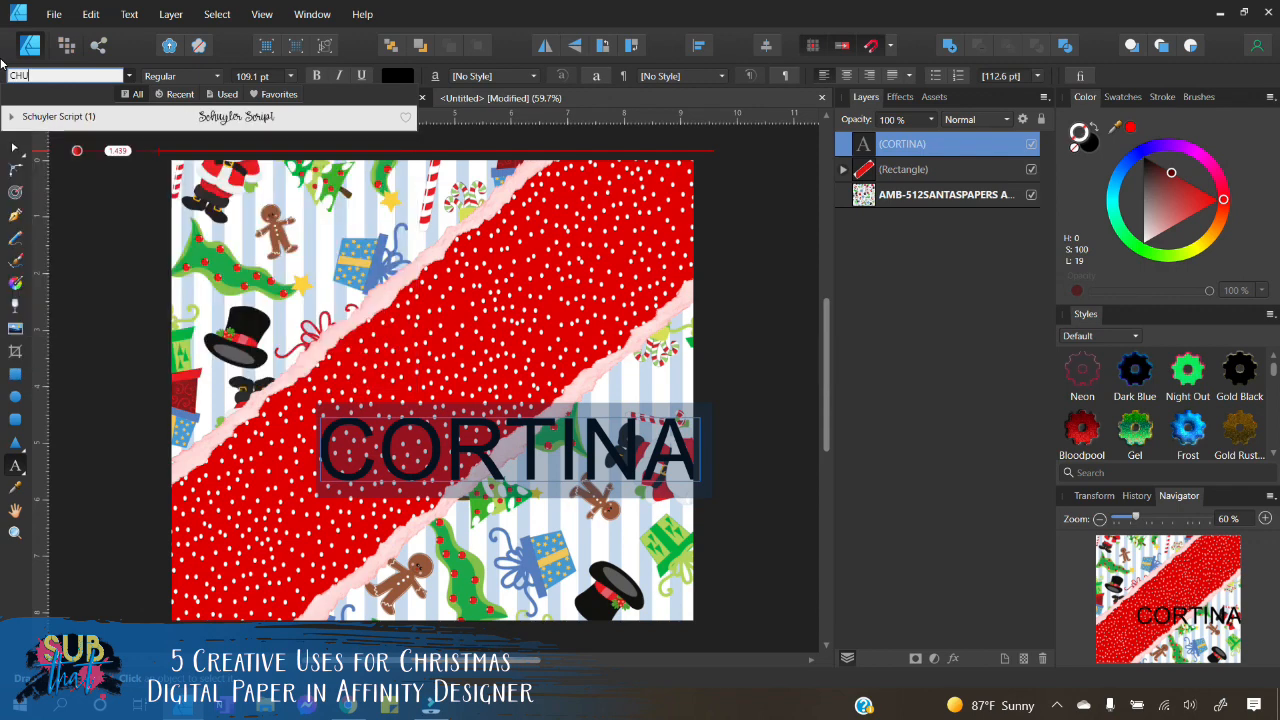
pyautogui.click(252, 117)
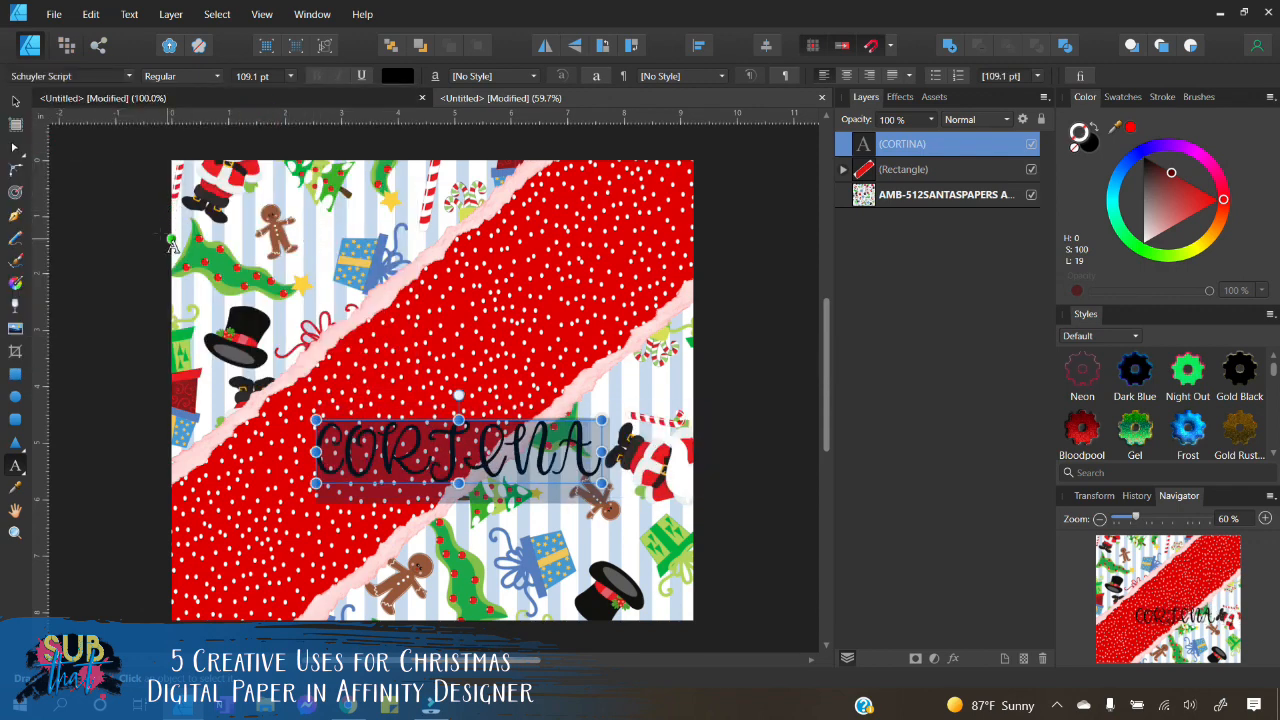
# Step: Set the name in the Spicy Chicken font, then rotate and position it along the diagonal band
pyautogui.click(127, 79)
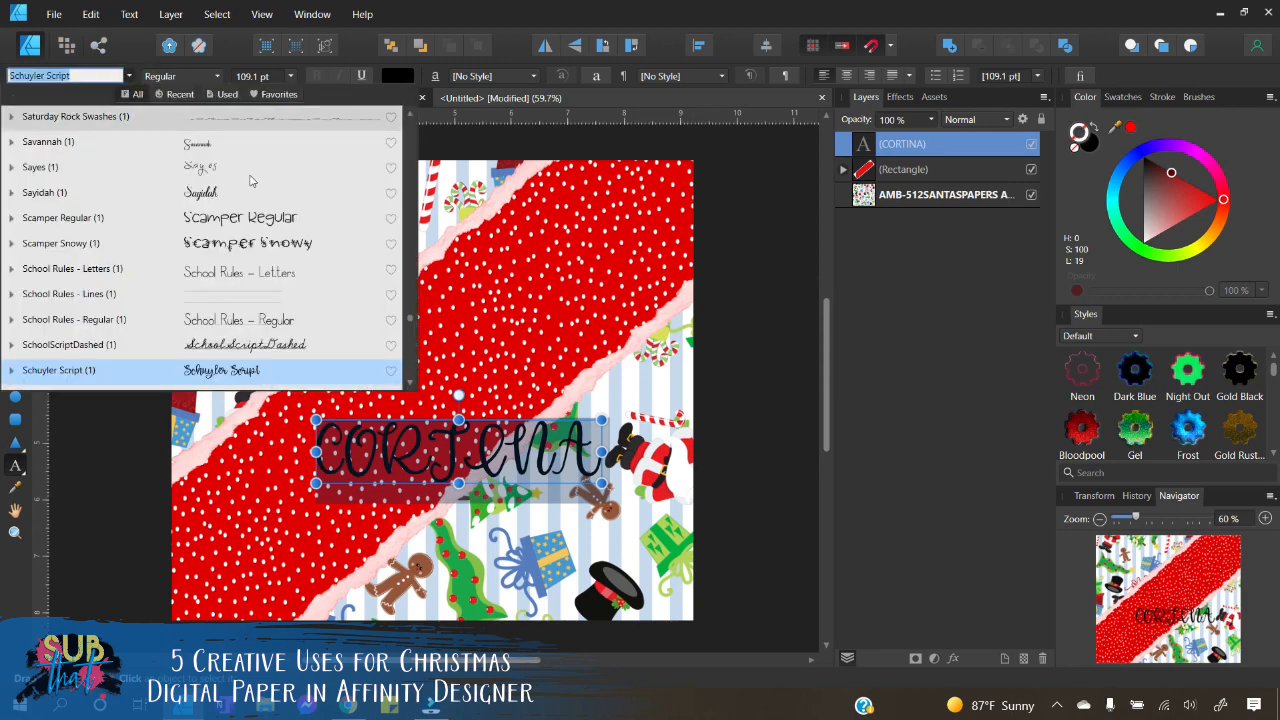
pyautogui.write('CHI')
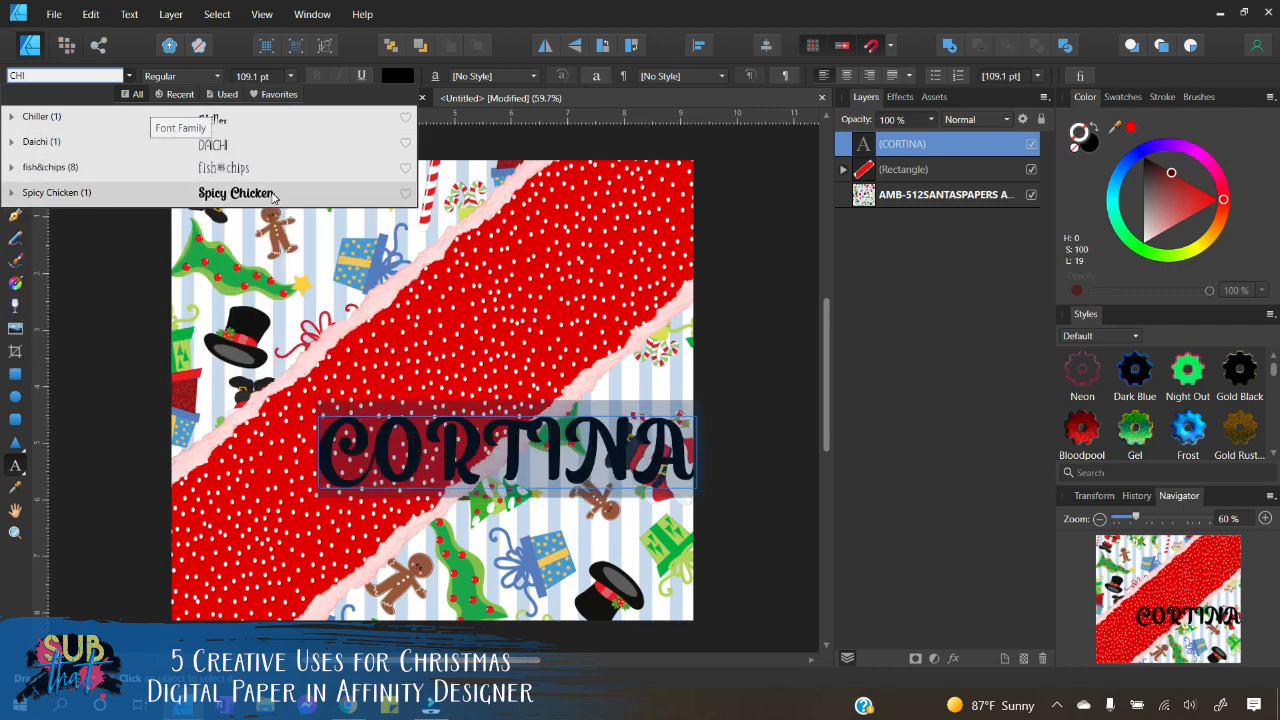
pyautogui.click(272, 192)
pyautogui.click(15, 101)
pyautogui.moveTo(511, 440); pyautogui.dragTo(372, 340)
# Step: Browse the font families backwards from Spicy Chicken, trying the name in faces such as Shooken Alternates, Sayes, Sandcastle, Richard and Rainy Shine
pyautogui.click(65, 76)
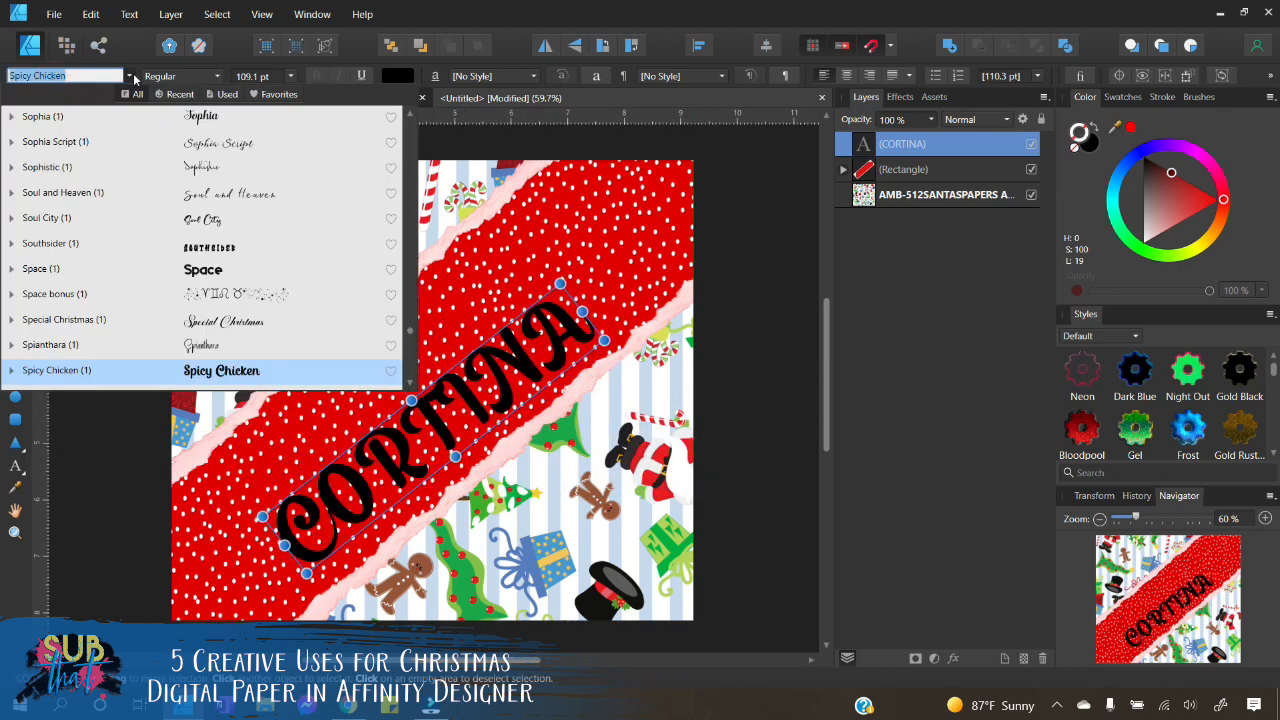
pyautogui.scroll(8, 168, 230)
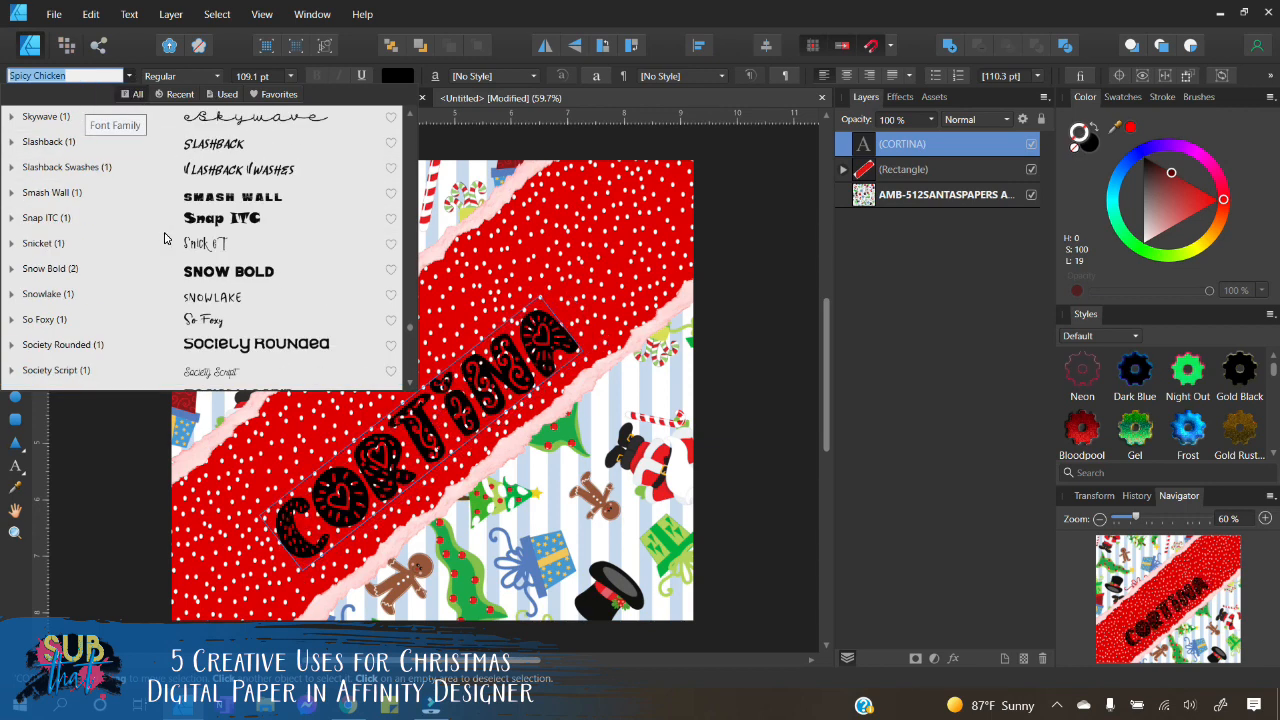
pyautogui.scroll(6, 200, 238)
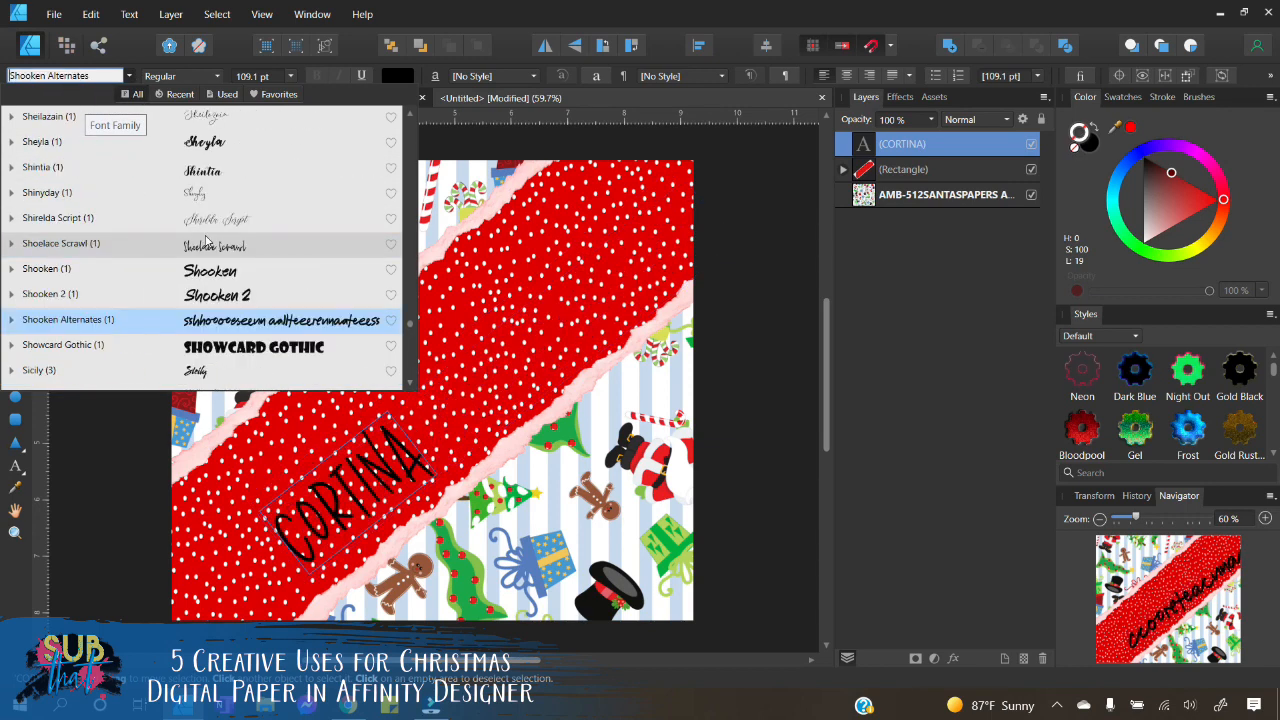
pyautogui.scroll(15, 205, 240)
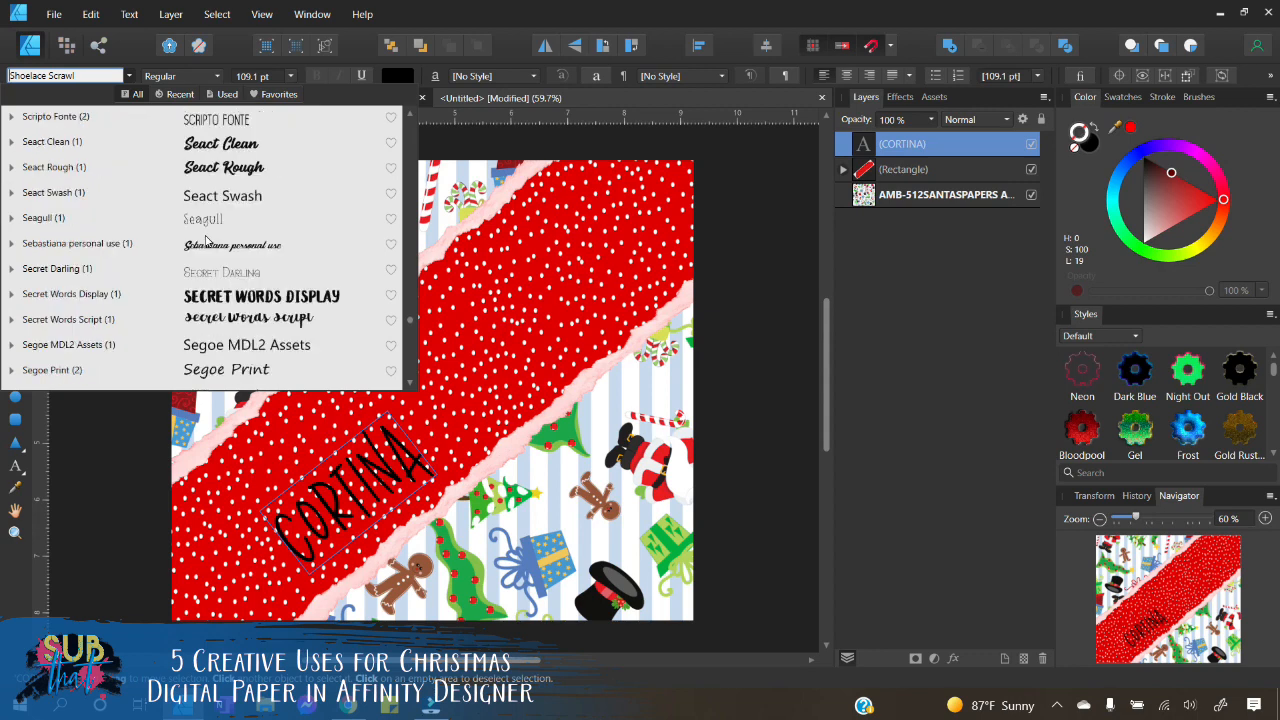
pyautogui.scroll(6, 205, 242)
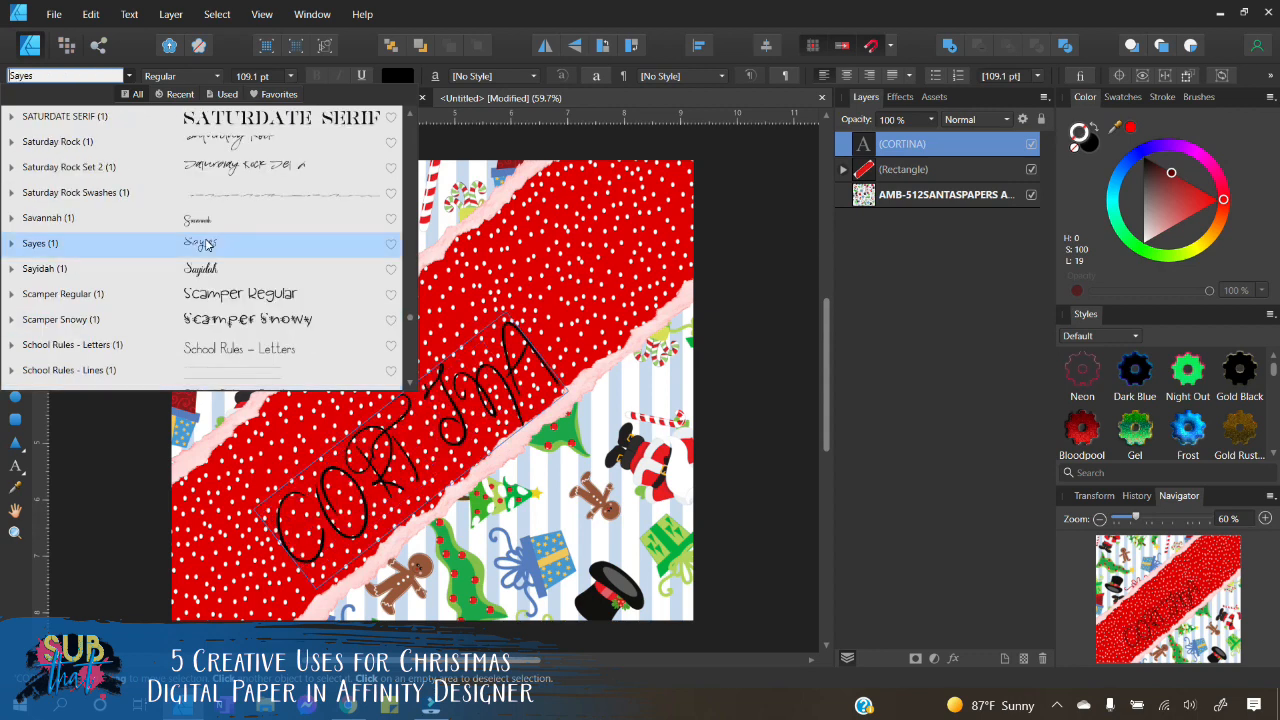
pyautogui.scroll(10, 205, 243)
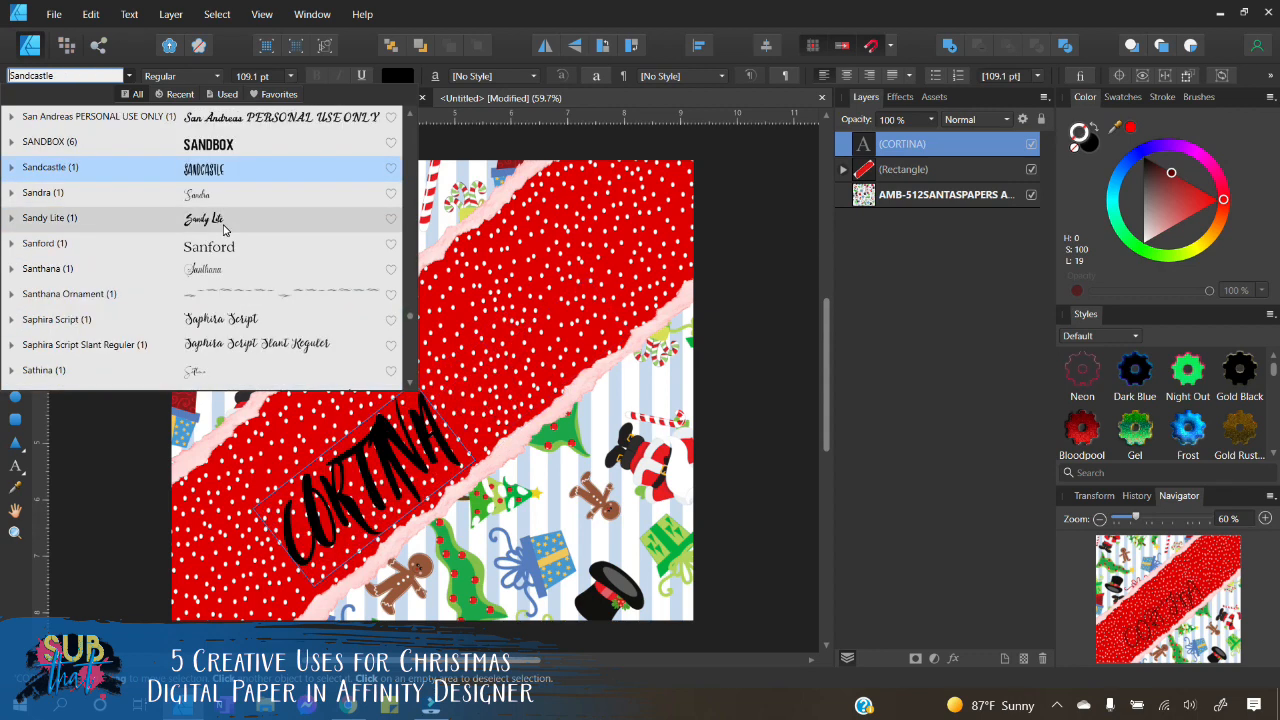
pyautogui.scroll(10, 225, 230)
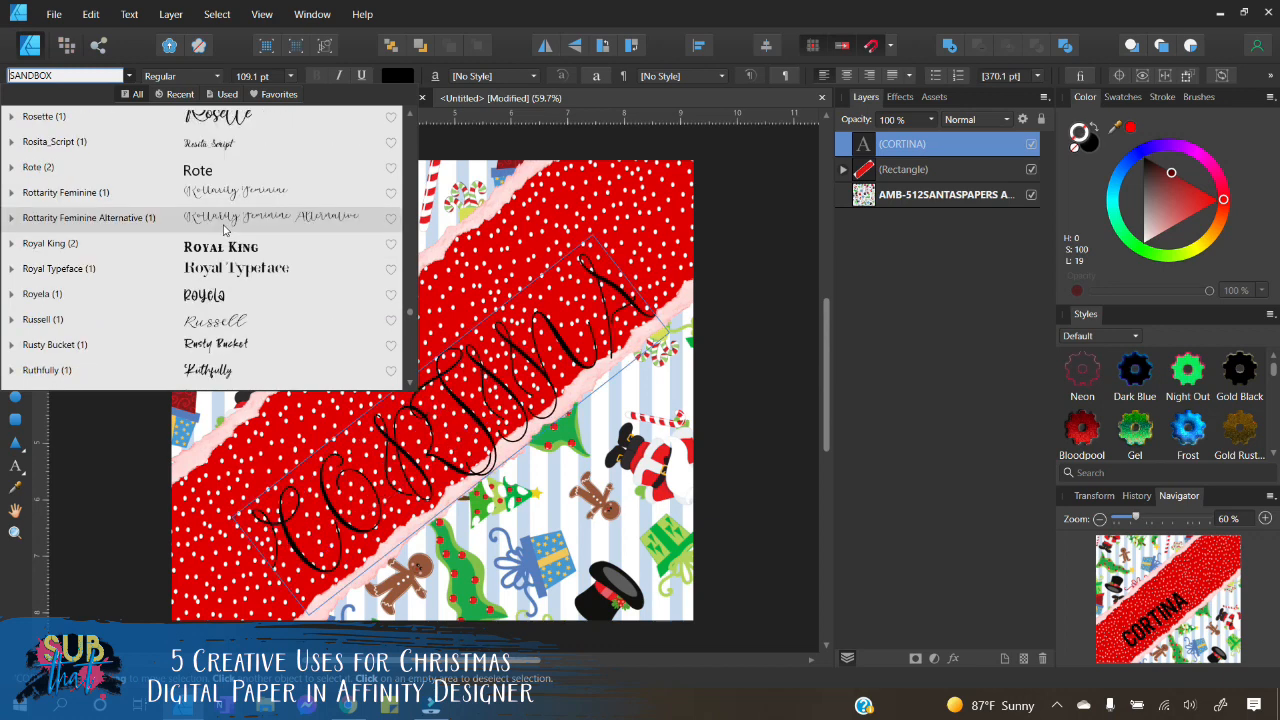
pyautogui.scroll(10, 218, 222)
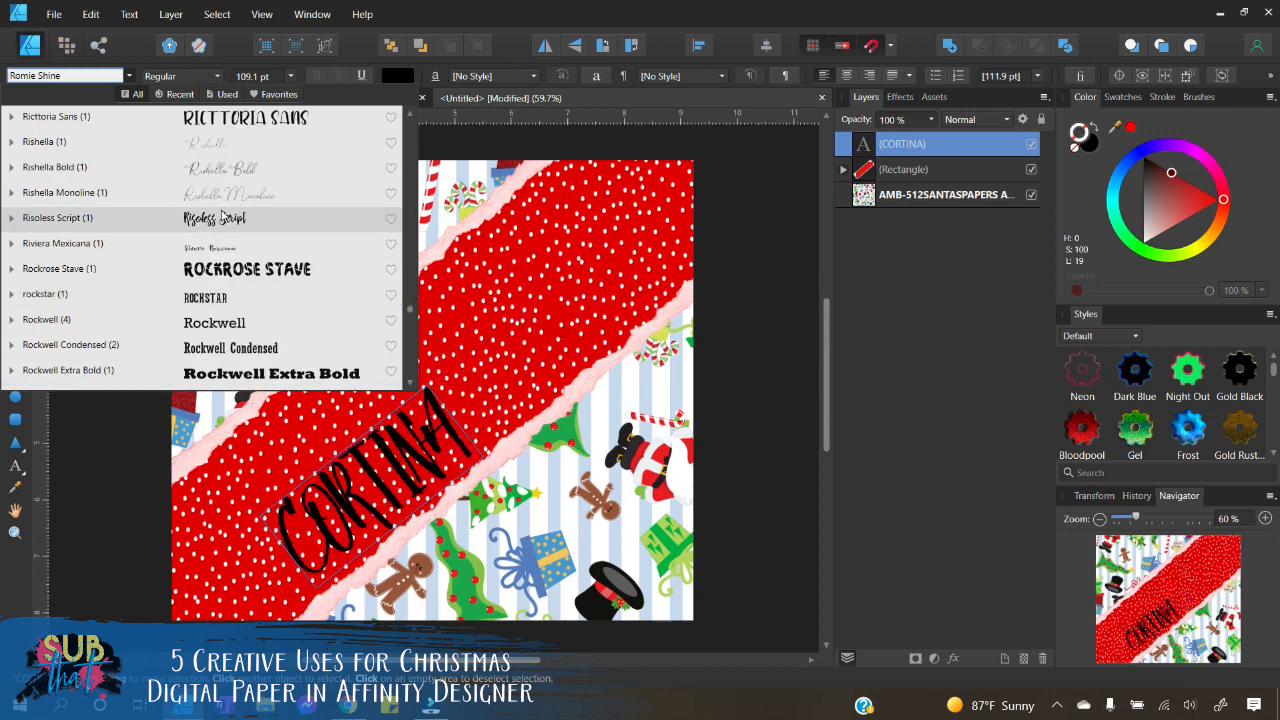
pyautogui.scroll(5, 220, 231)
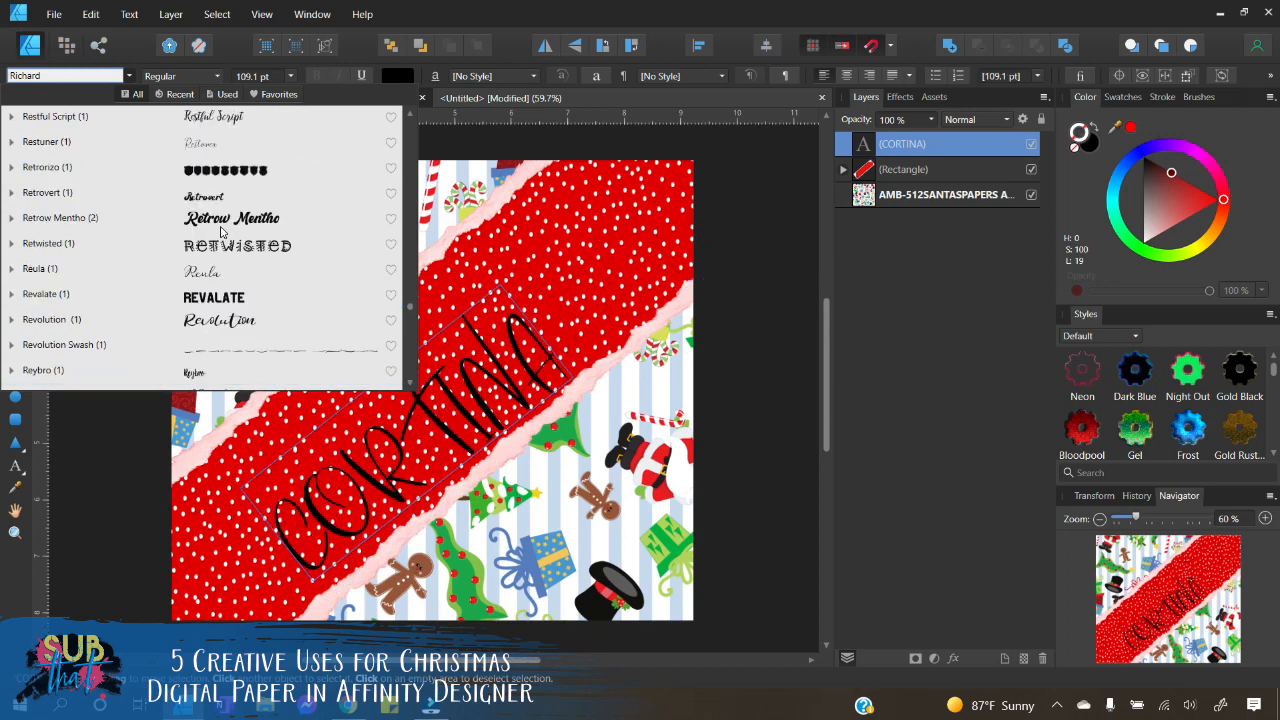
pyautogui.scroll(5, 221, 232)
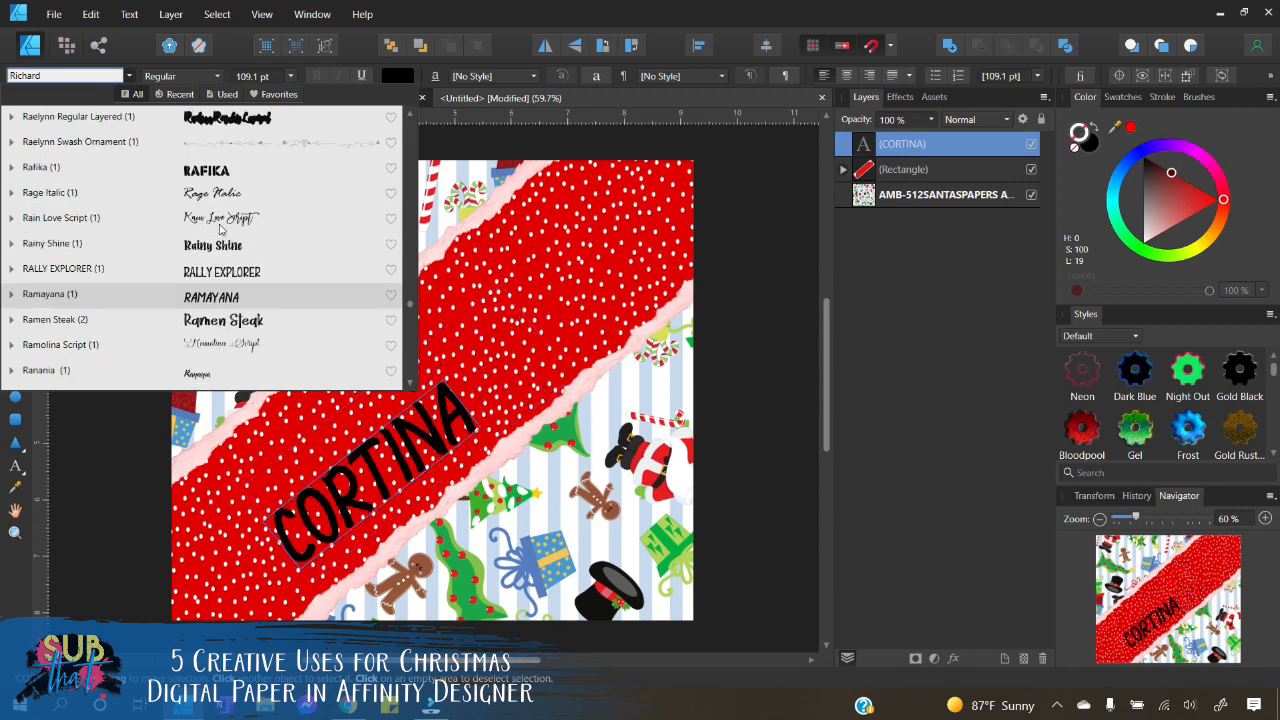
pyautogui.click(214, 327)
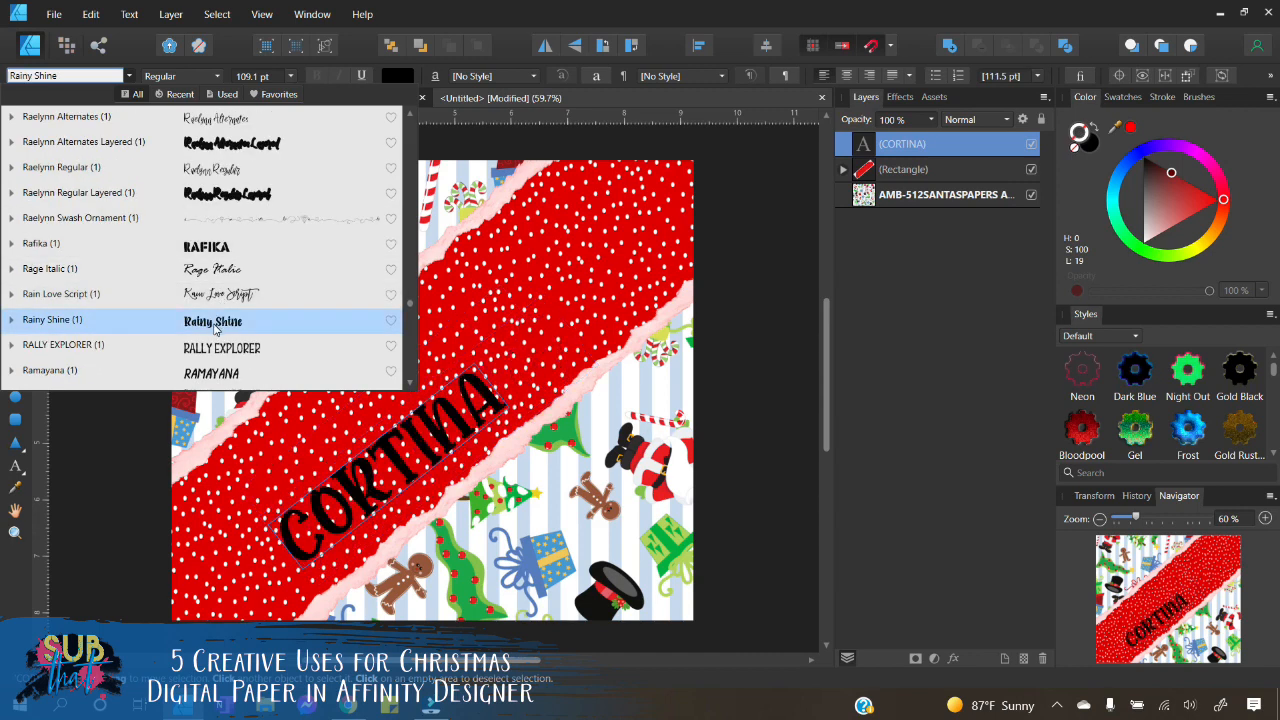
# Step: Continue backwards through the font families from R to N, trying the name in Prestiquen Slant Bold, Play On Regular and Patraovila
pyautogui.scroll(20, 213, 305)
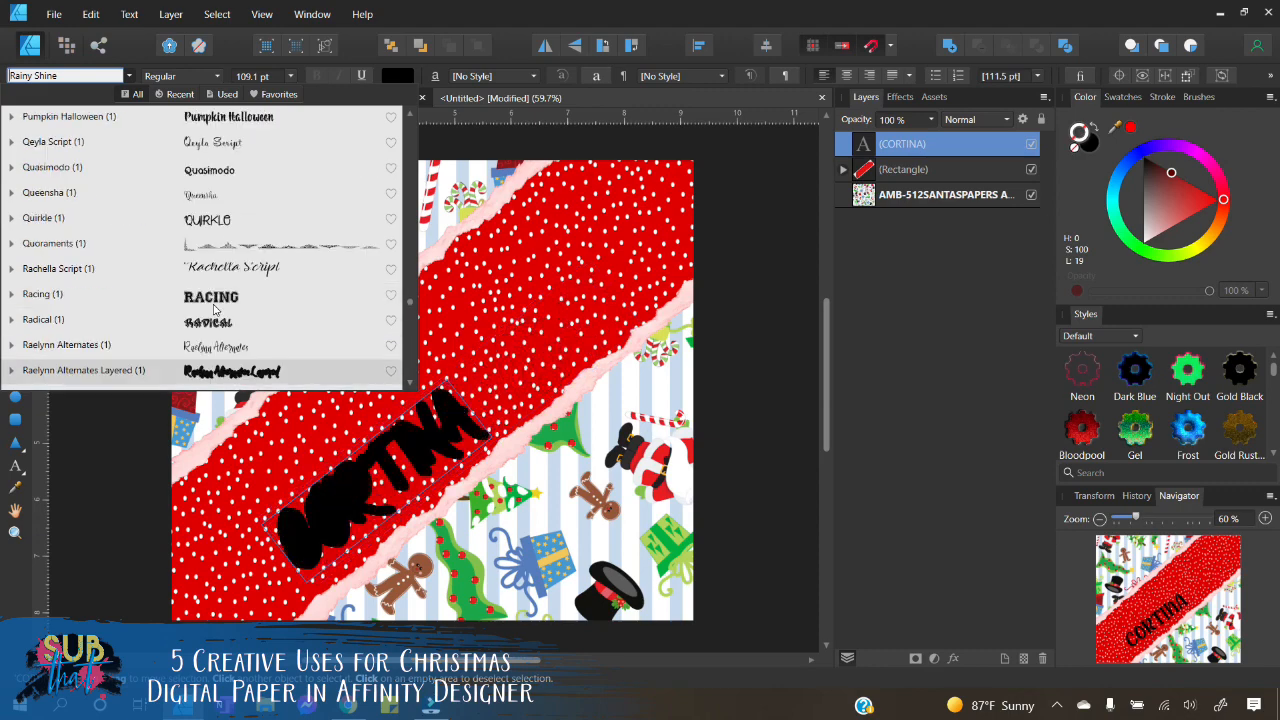
pyautogui.scroll(5, 213, 298)
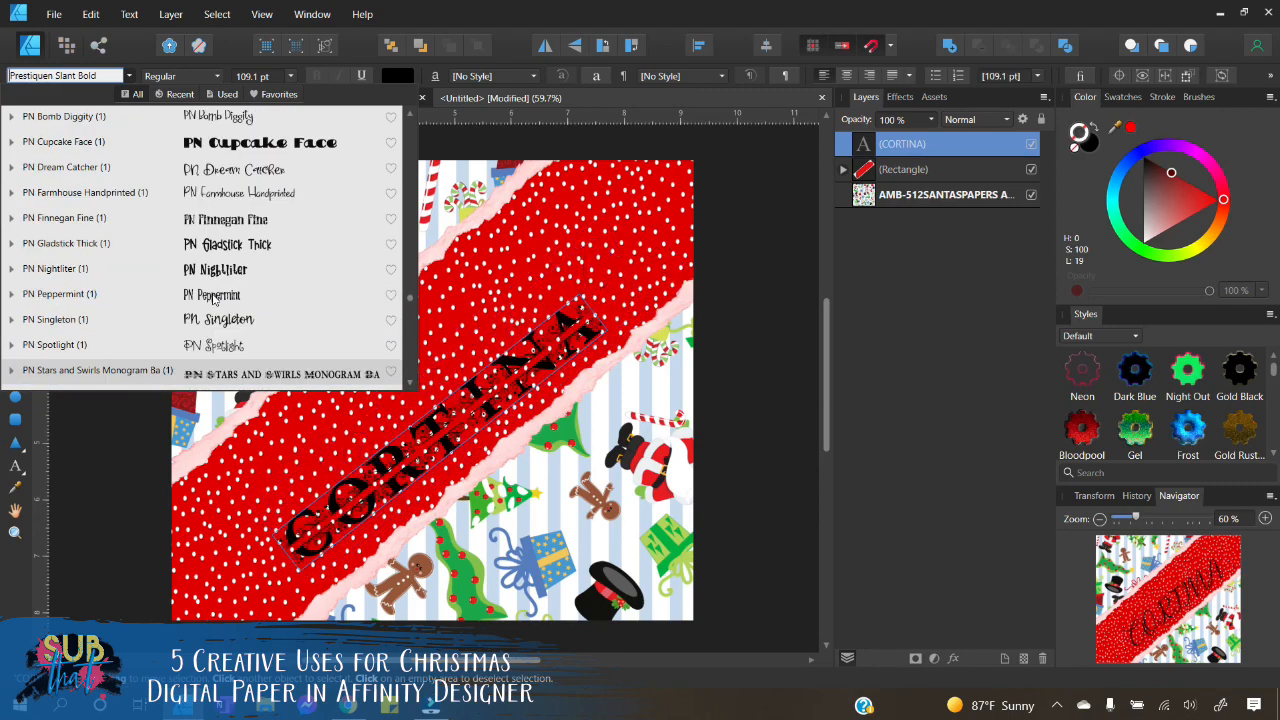
pyautogui.scroll(10, 213, 298)
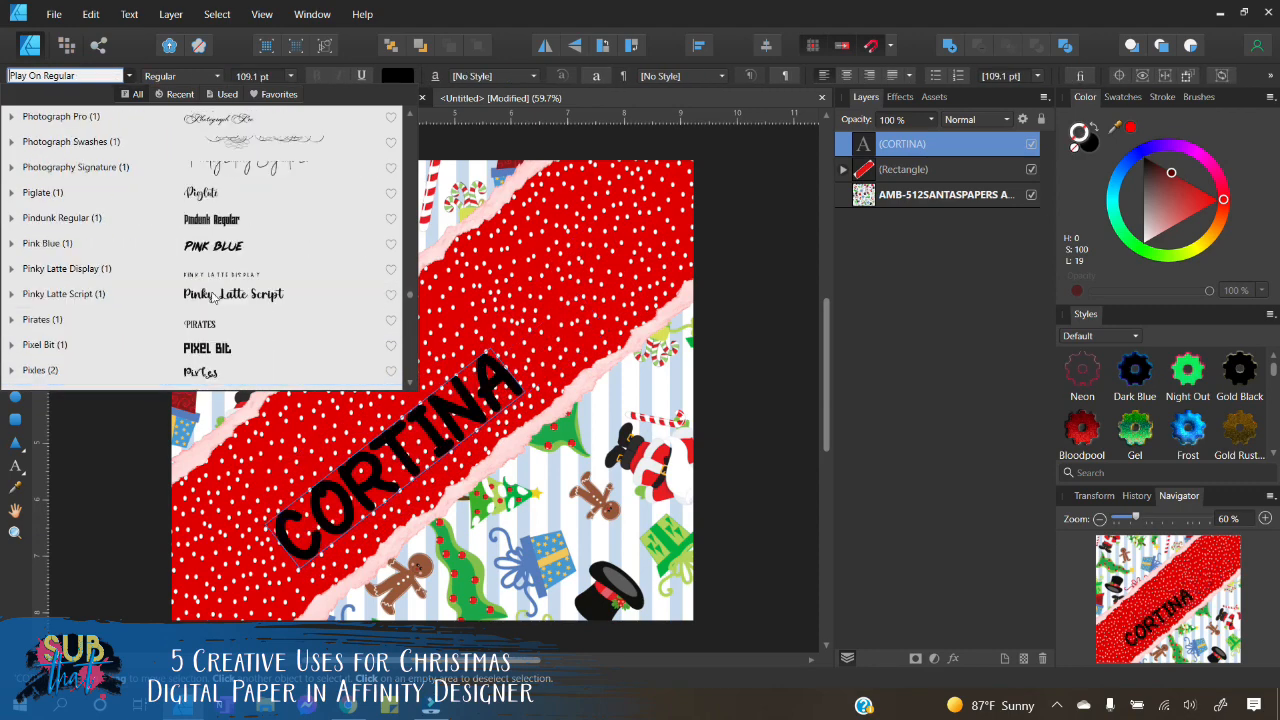
pyautogui.scroll(12, 244, 208)
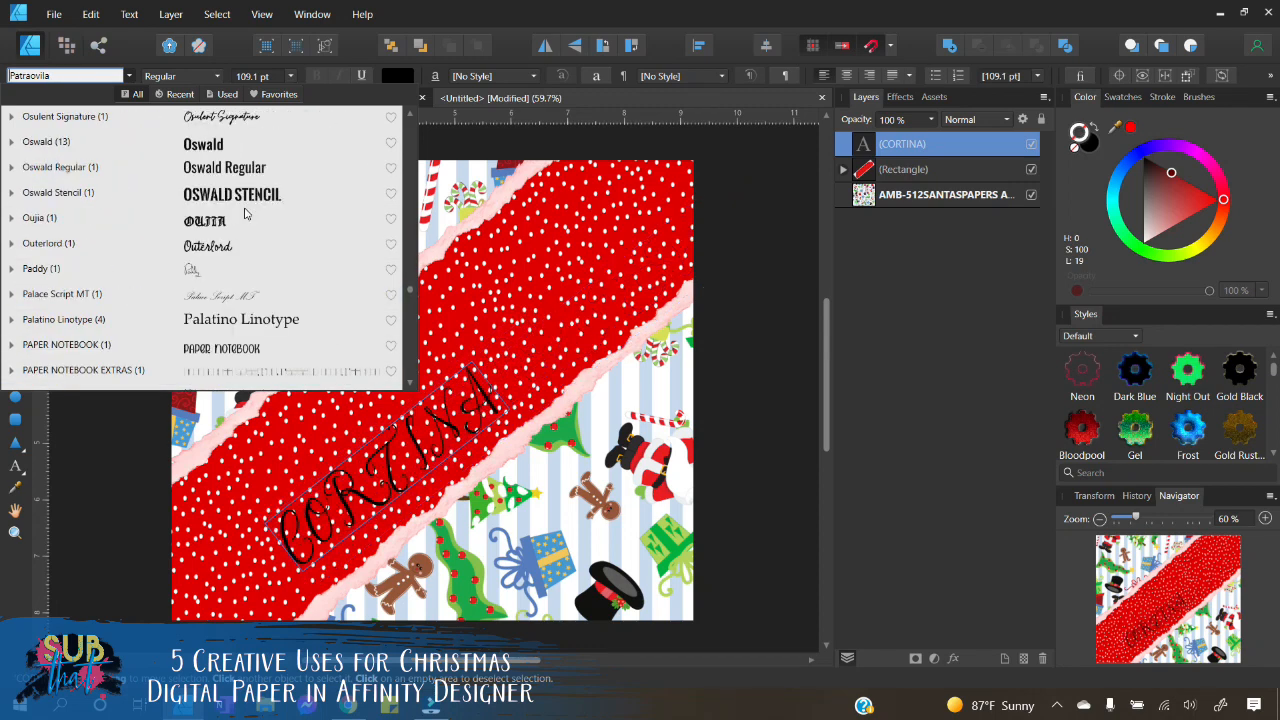
pyautogui.scroll(6, 244, 213)
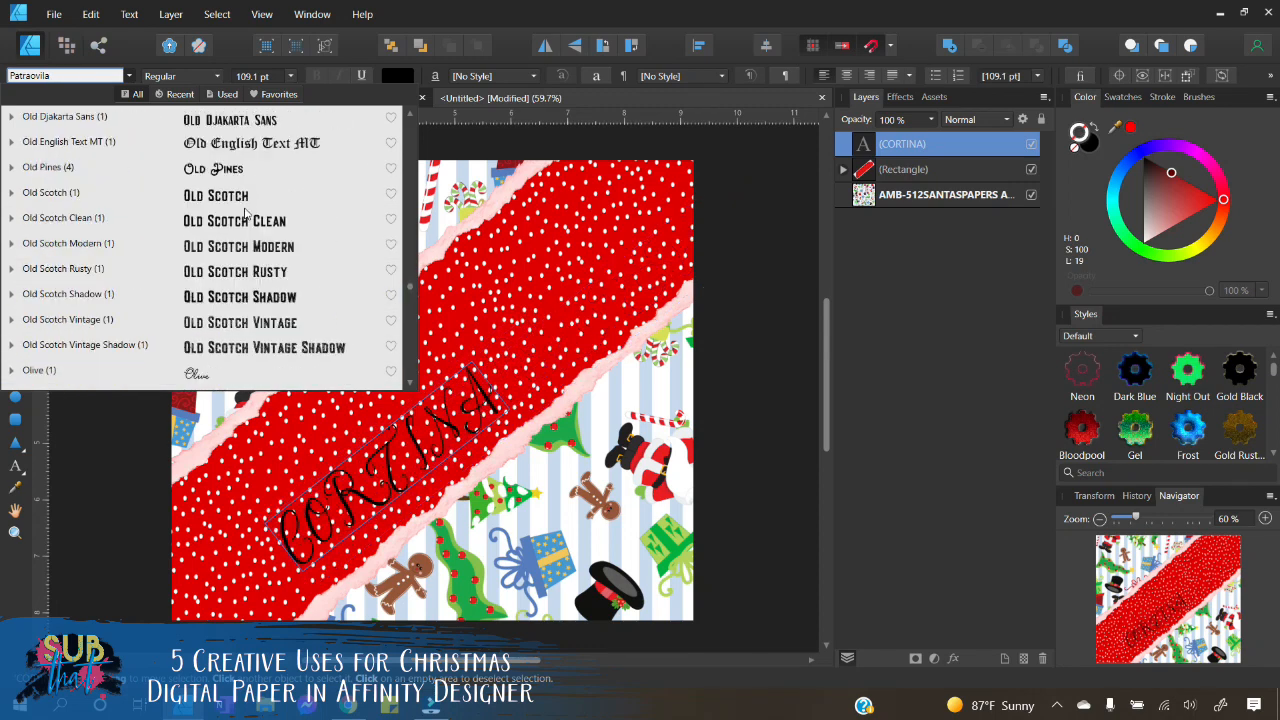
pyautogui.scroll(-1, 245, 212)
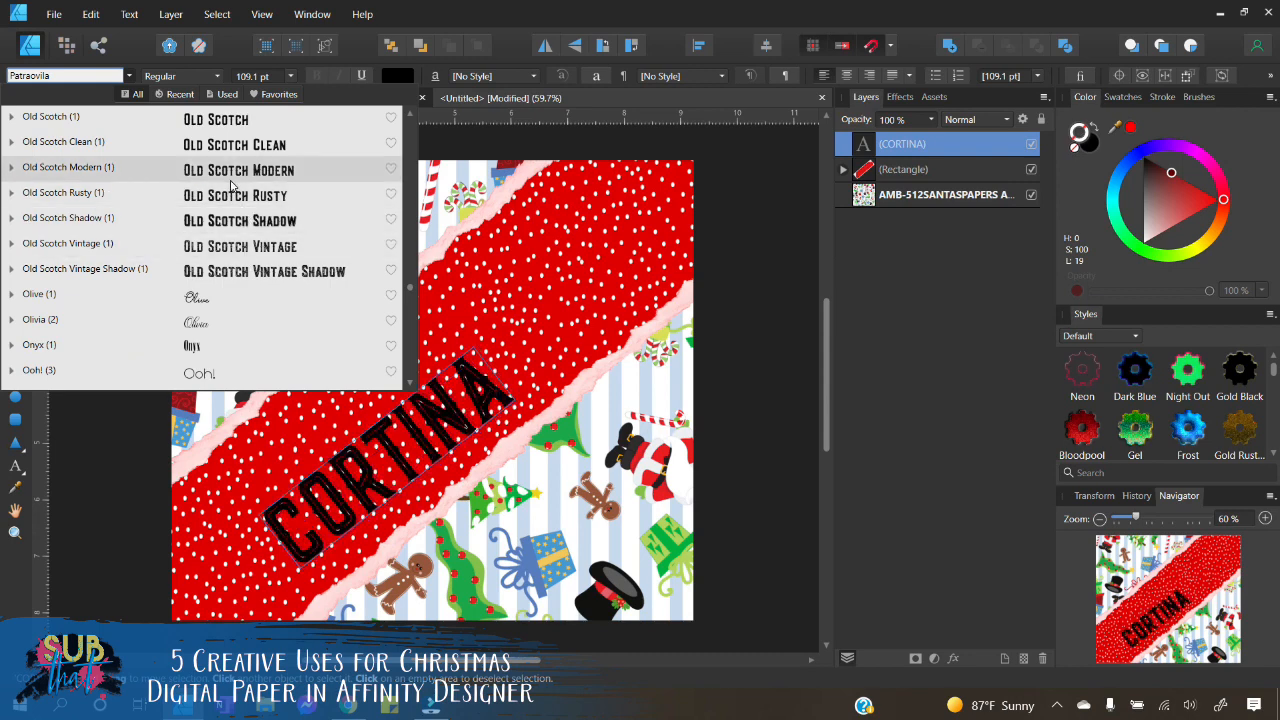
pyautogui.scroll(4, 231, 185)
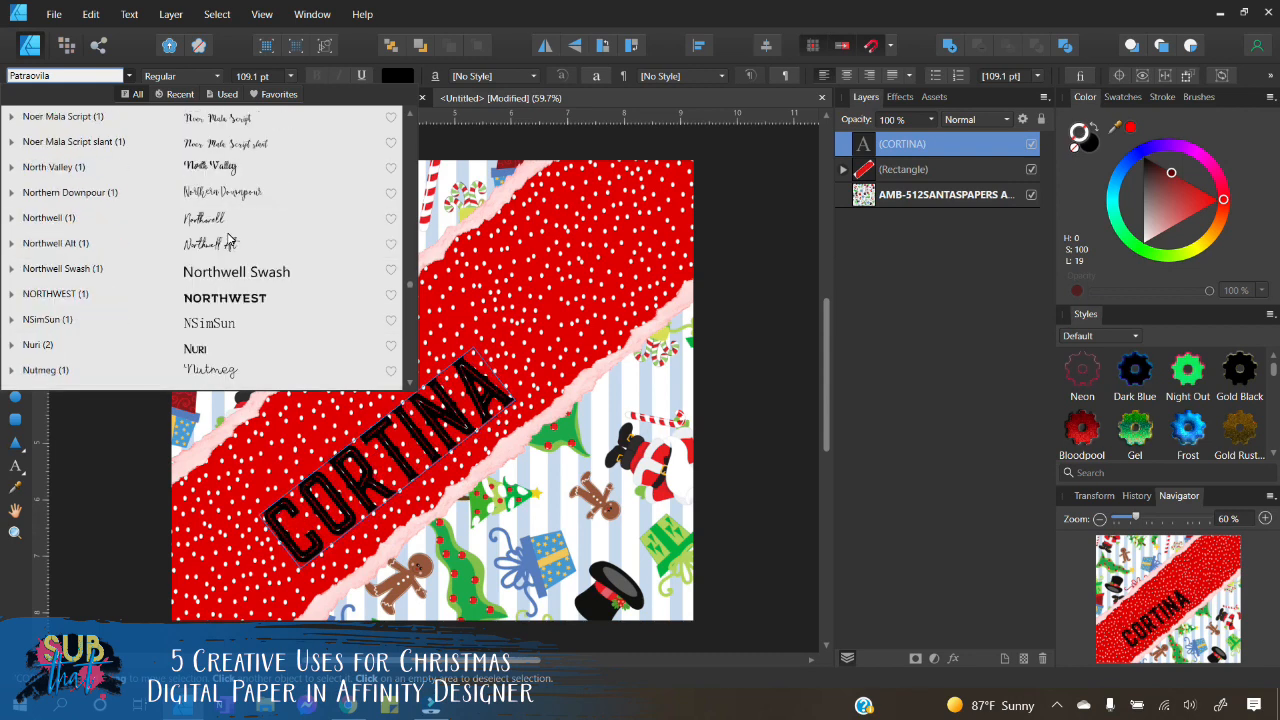
pyautogui.scroll(1, 228, 238)
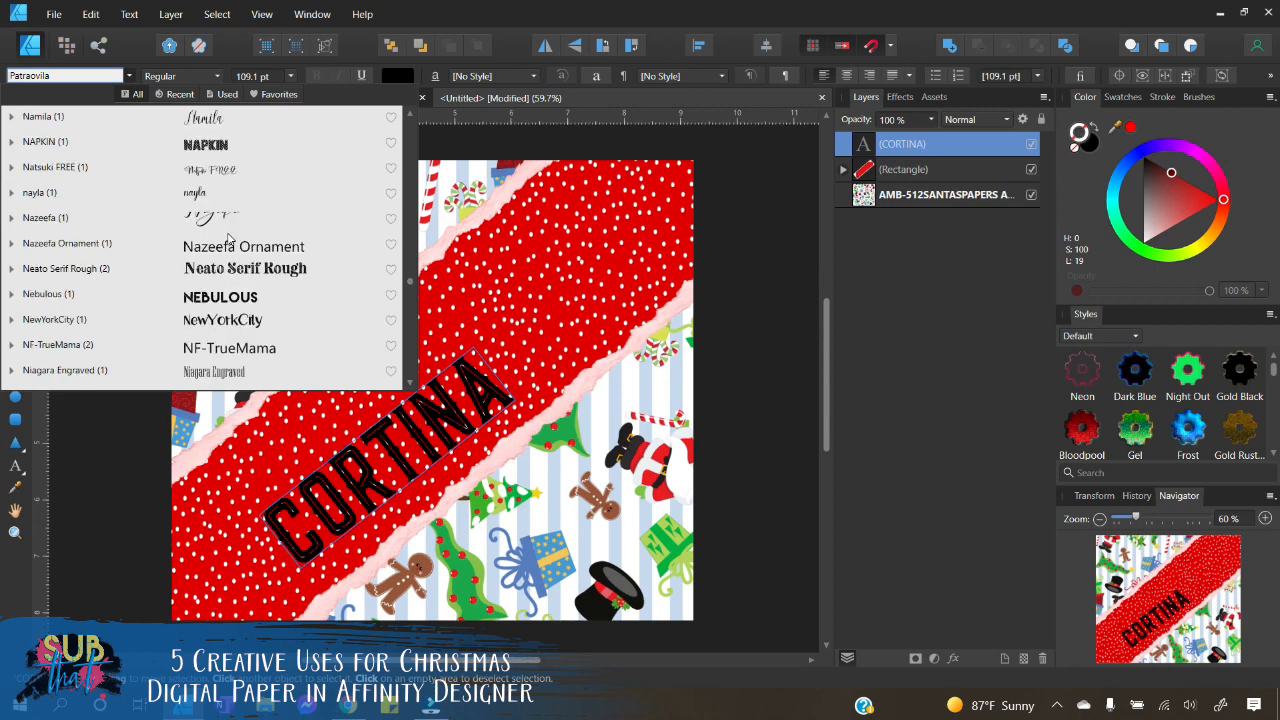
# Step: Try the name in nayla, MySkinnyType and MS UI Gothic, and look through the font families beginning with M
pyautogui.click(241, 266)
pyautogui.scroll(4, 228, 238)
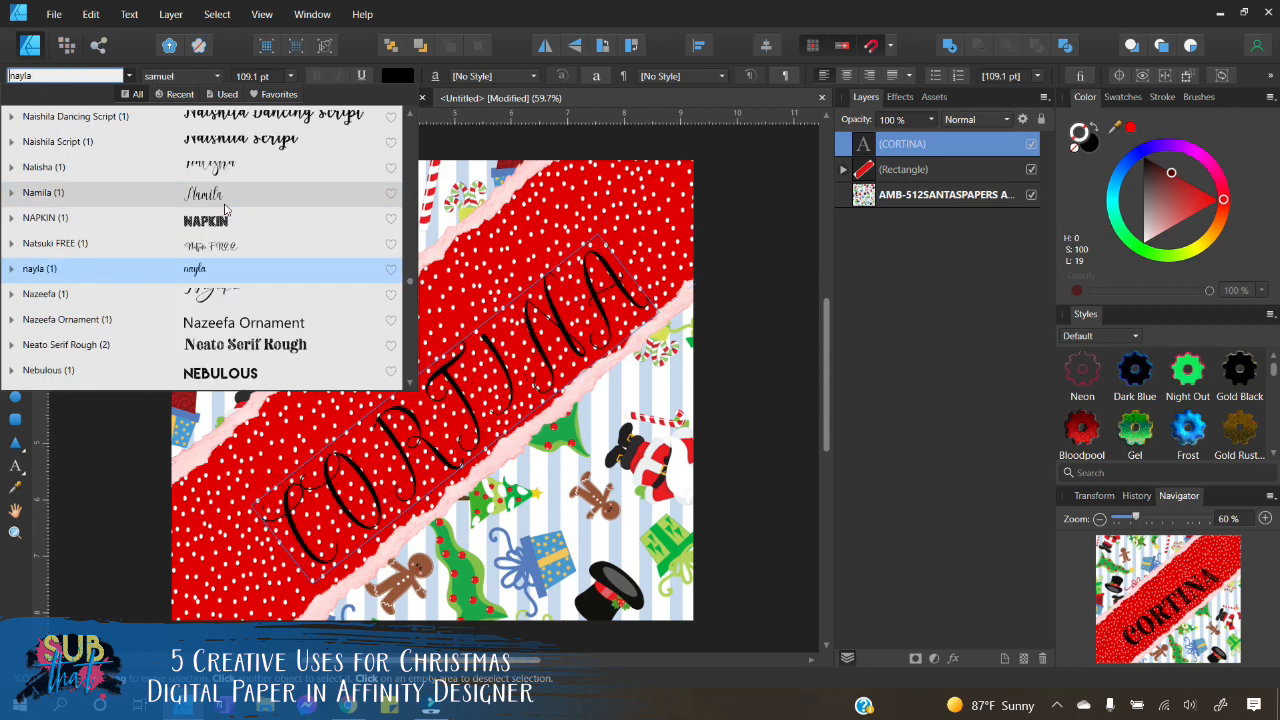
pyautogui.click(236, 246)
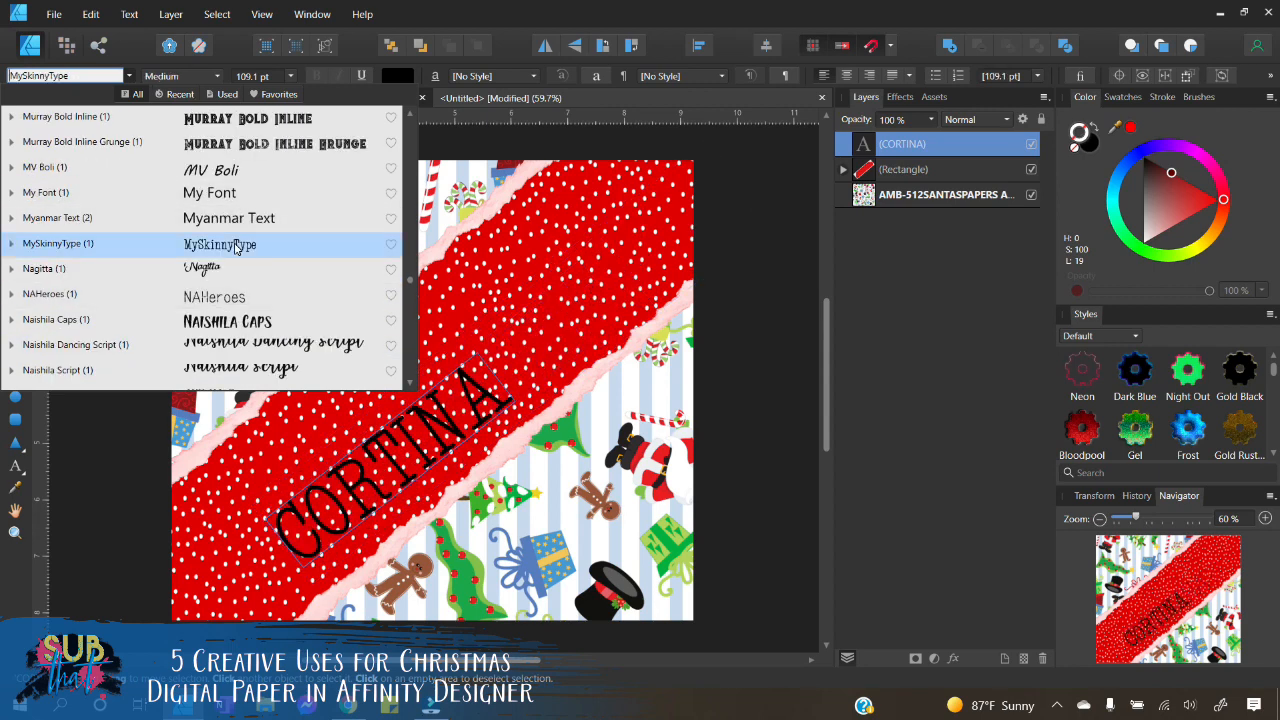
pyautogui.click(236, 218)
pyautogui.scroll(3, 236, 220)
pyautogui.click(236, 218)
pyautogui.scroll(8, 236, 218)
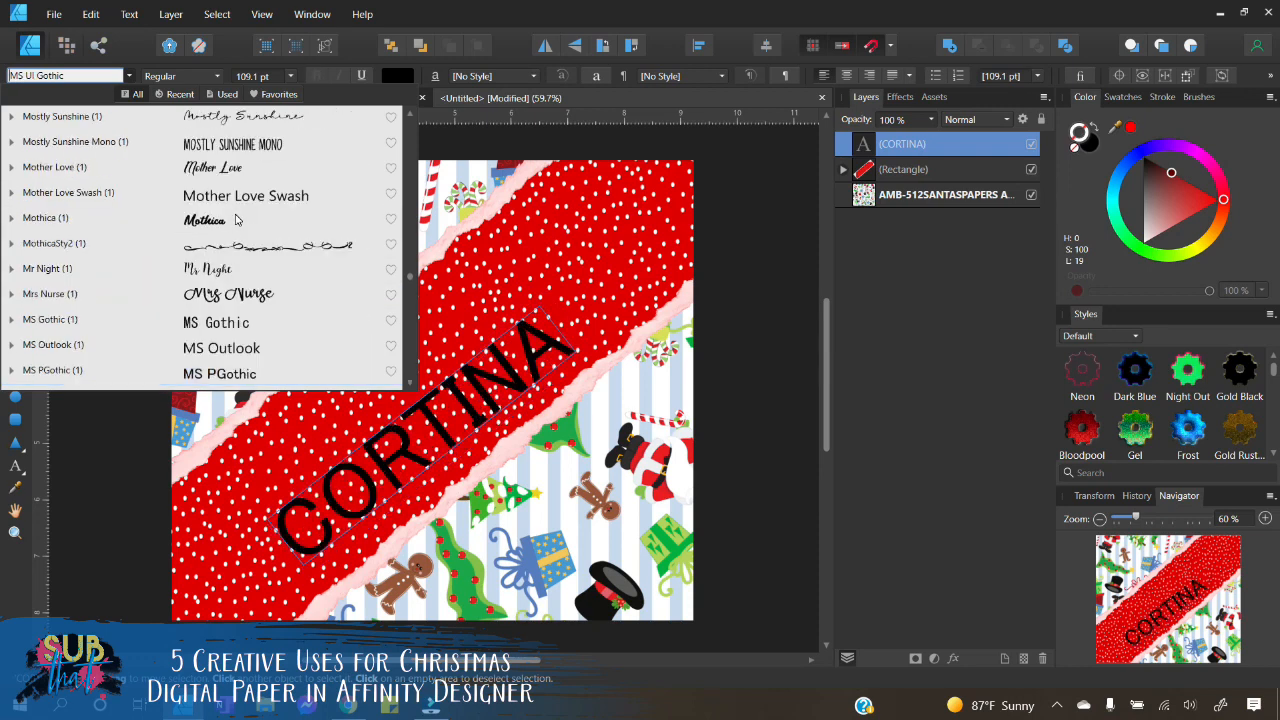
pyautogui.scroll(2, 236, 218)
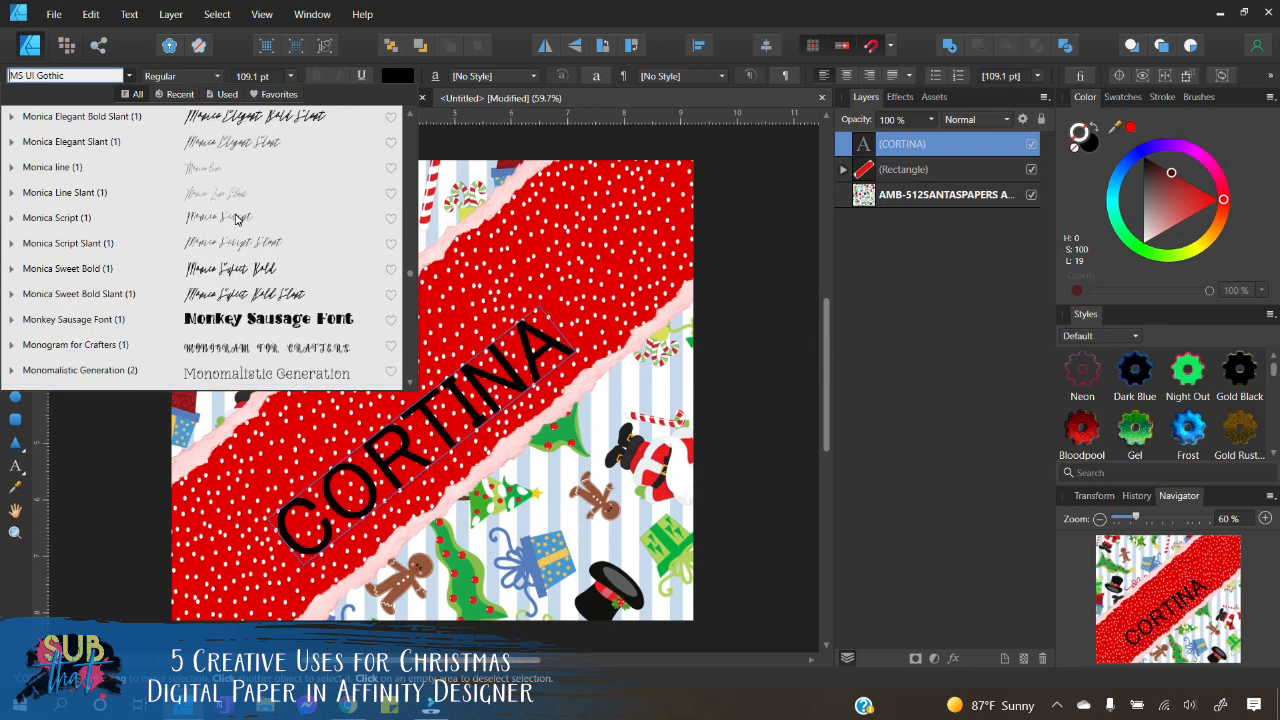
# Step: Set the name in Monomalistic Generation, then enlarge it to about 131.6 pt and center it along the red band
pyautogui.click(236, 378)
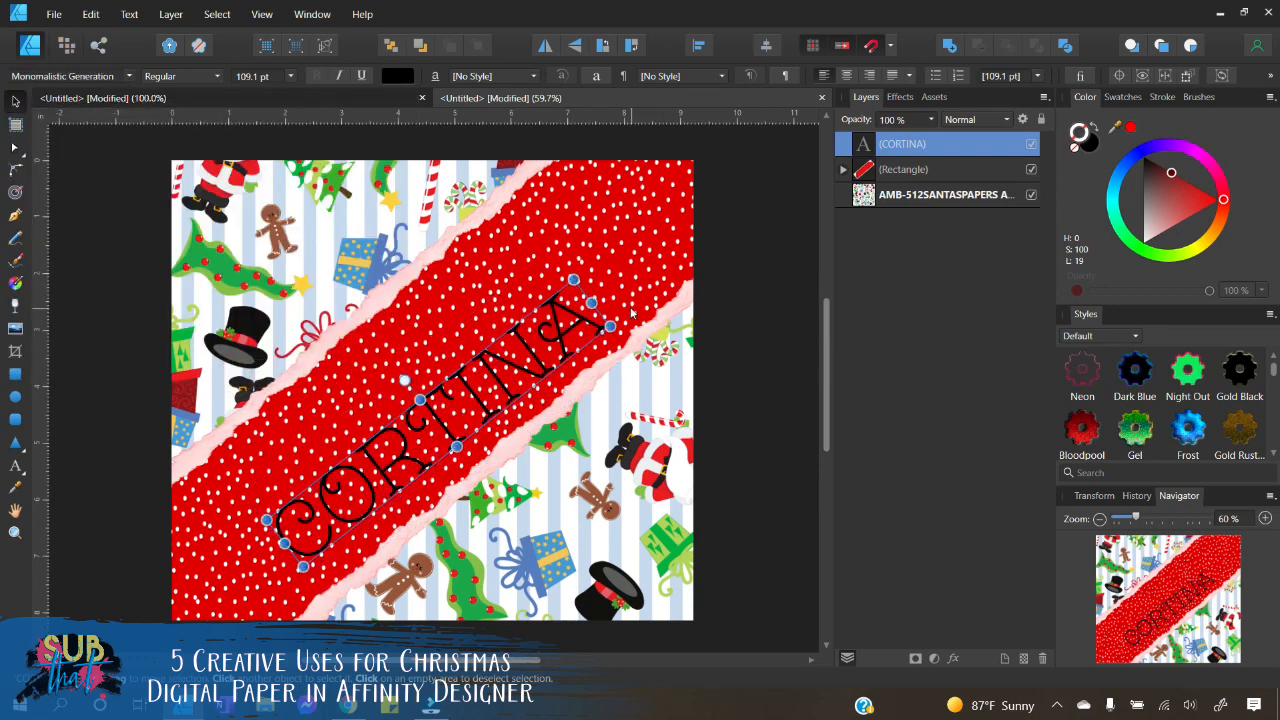
pyautogui.moveTo(573, 279); pyautogui.dragTo(615, 200)
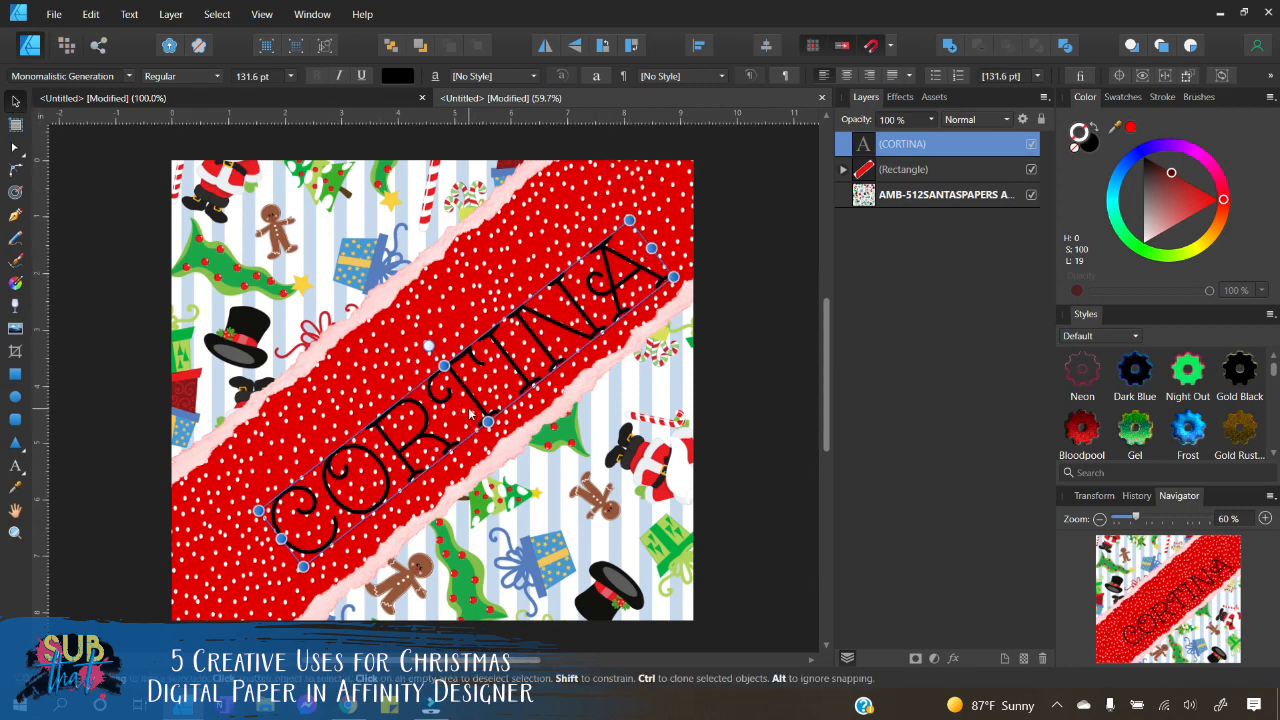
pyautogui.moveTo(468, 409); pyautogui.dragTo(433, 398)
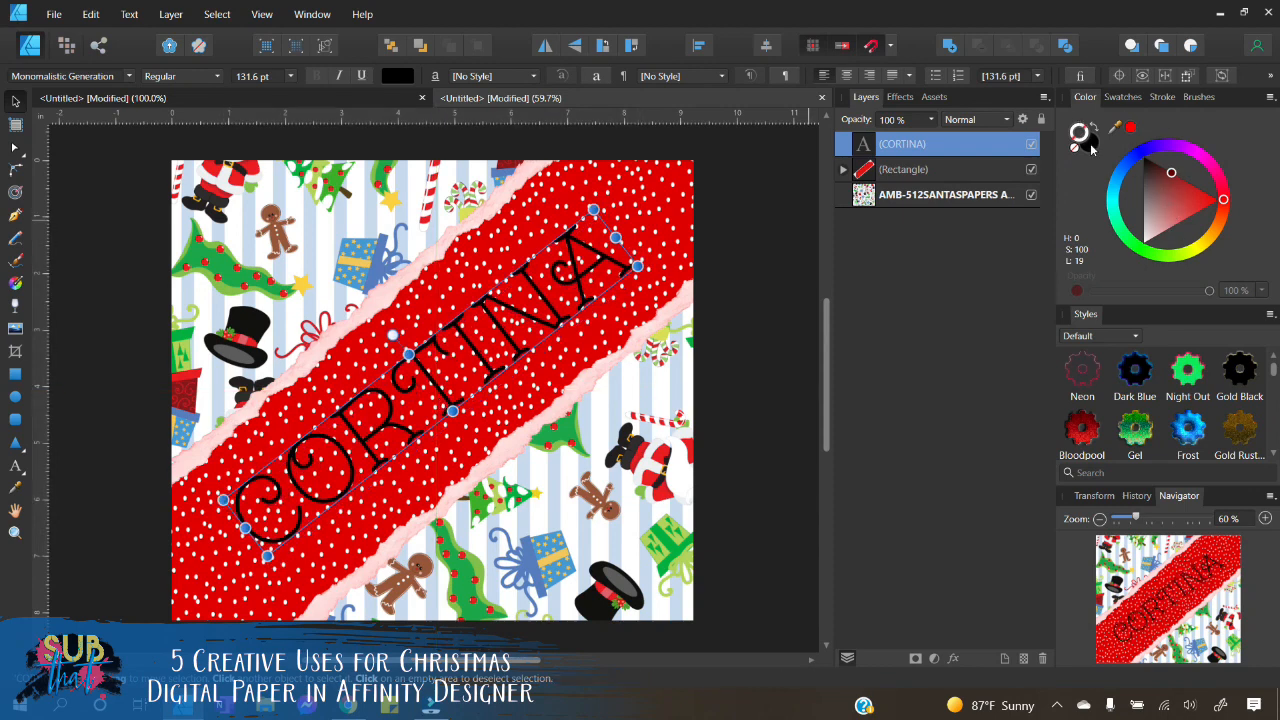
# Step: Change the fill color of the name's lettering to white
pyautogui.click(1090, 145)
pyautogui.moveTo(1186, 207); pyautogui.dragTo(1122, 301)
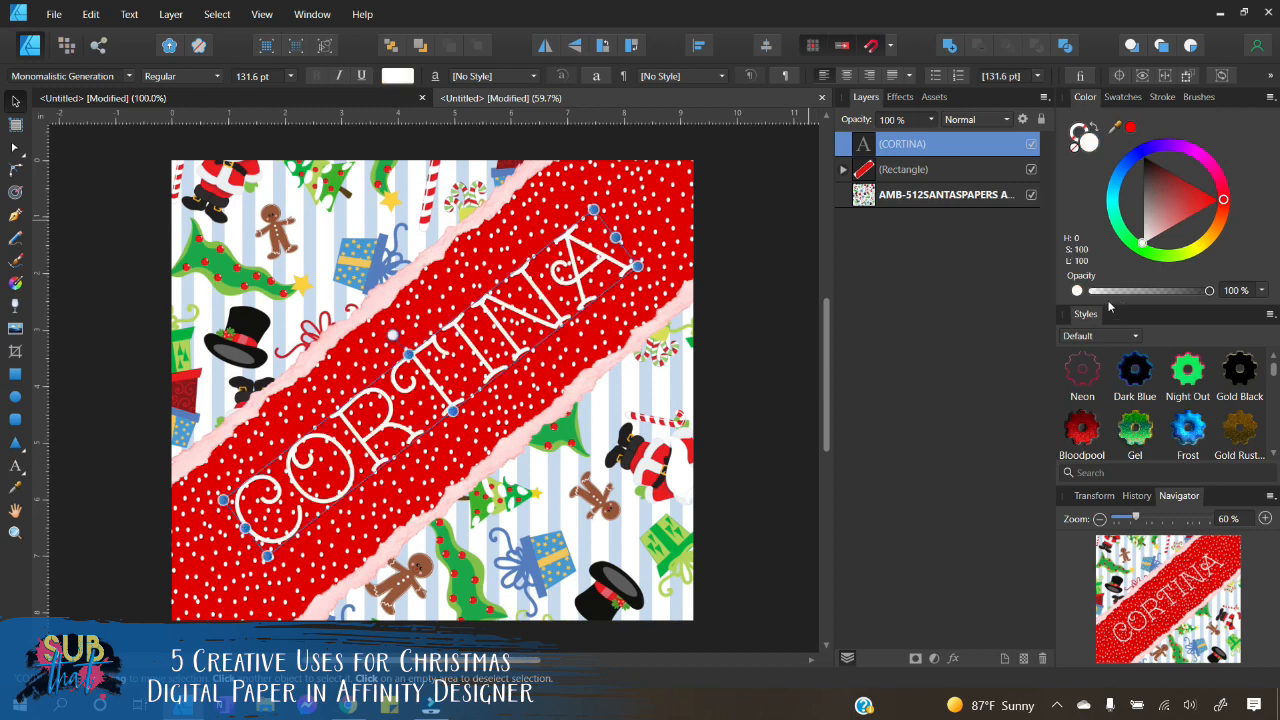
# Step: Add an Outline effect to the name in green sampled from the Christmas tree artwork, with a radius of 13.5 px
pyautogui.click(900, 97)
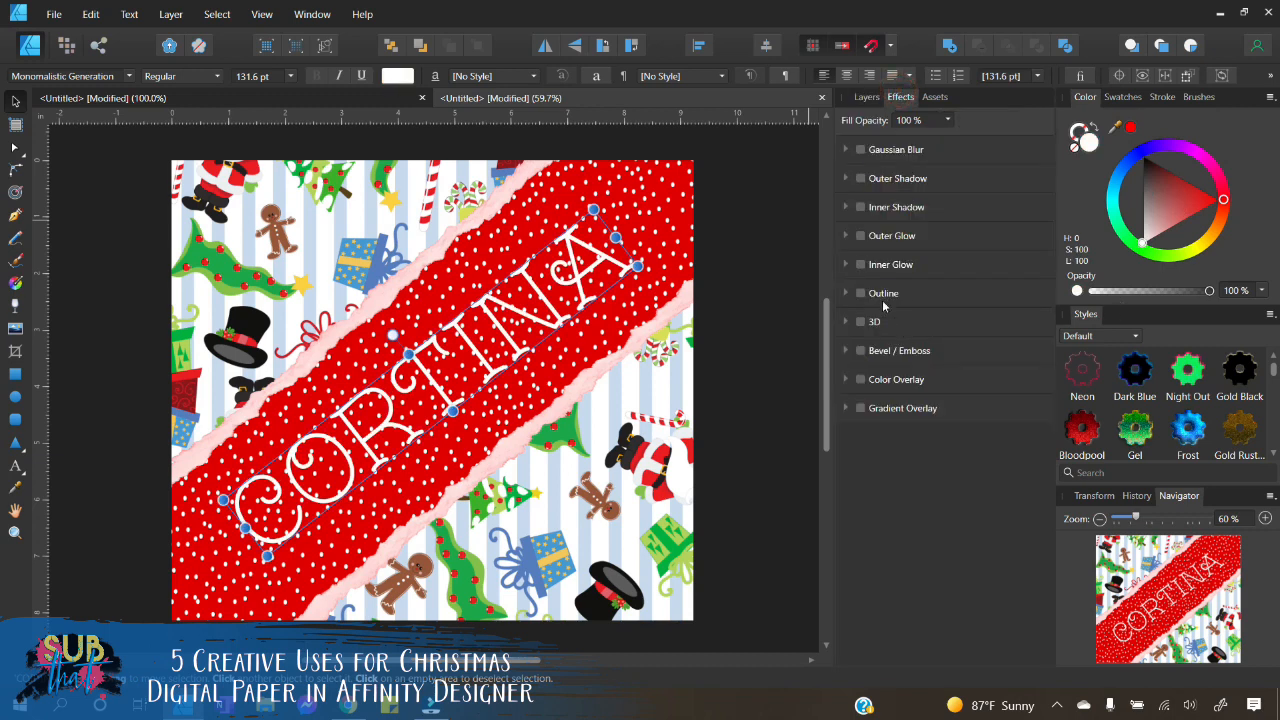
pyautogui.click(863, 294)
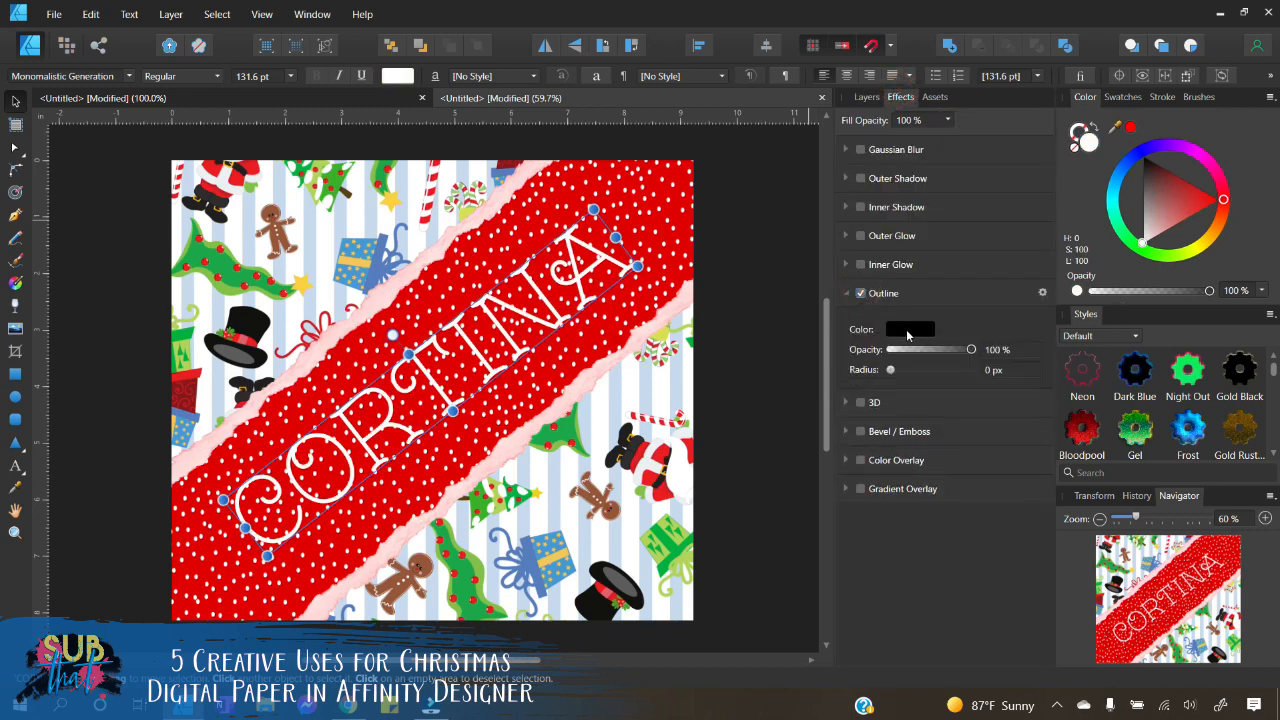
pyautogui.click(906, 329)
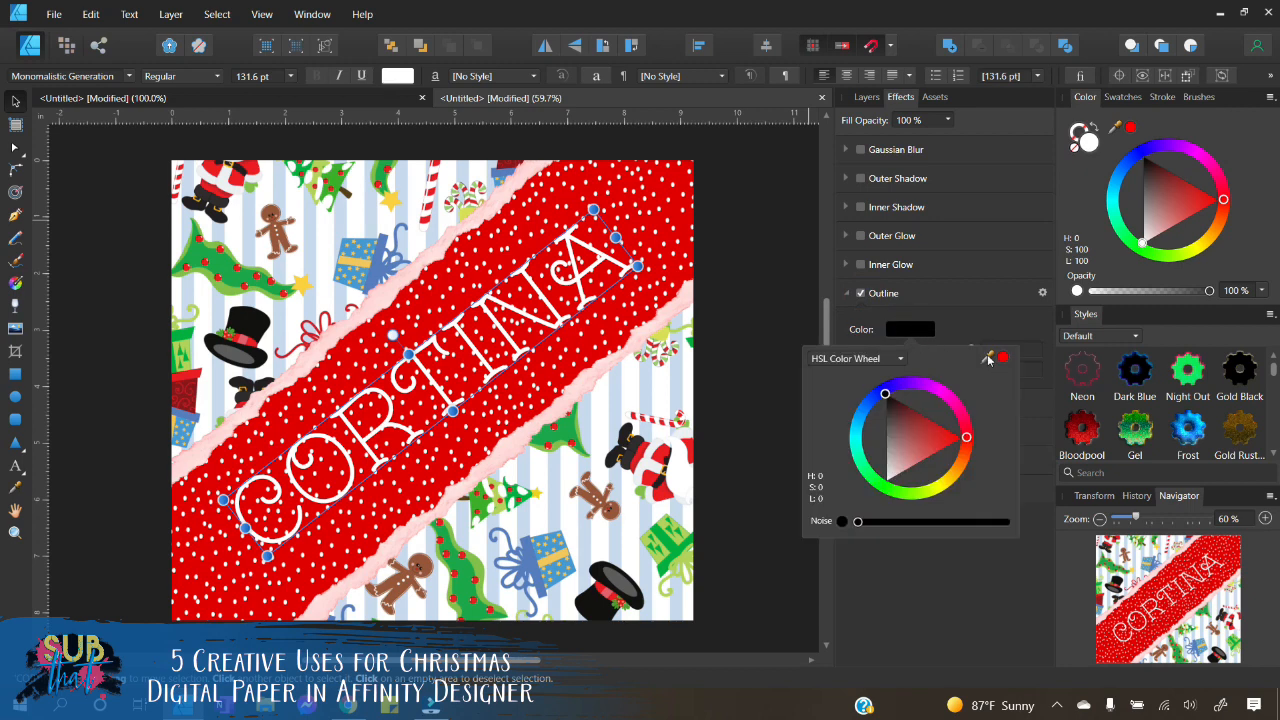
pyautogui.moveTo(988, 359); pyautogui.dragTo(572, 428)
pyautogui.click(1002, 357)
pyautogui.click(968, 316)
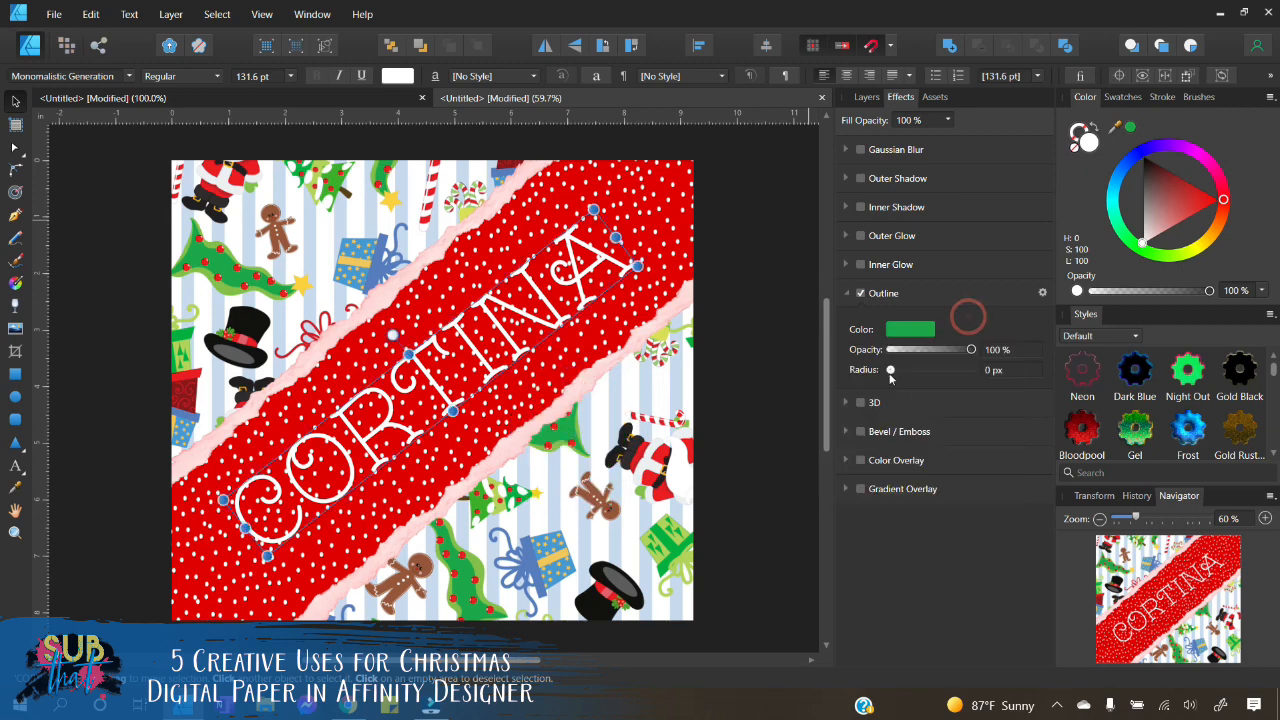
pyautogui.moveTo(890, 370); pyautogui.dragTo(928, 371)
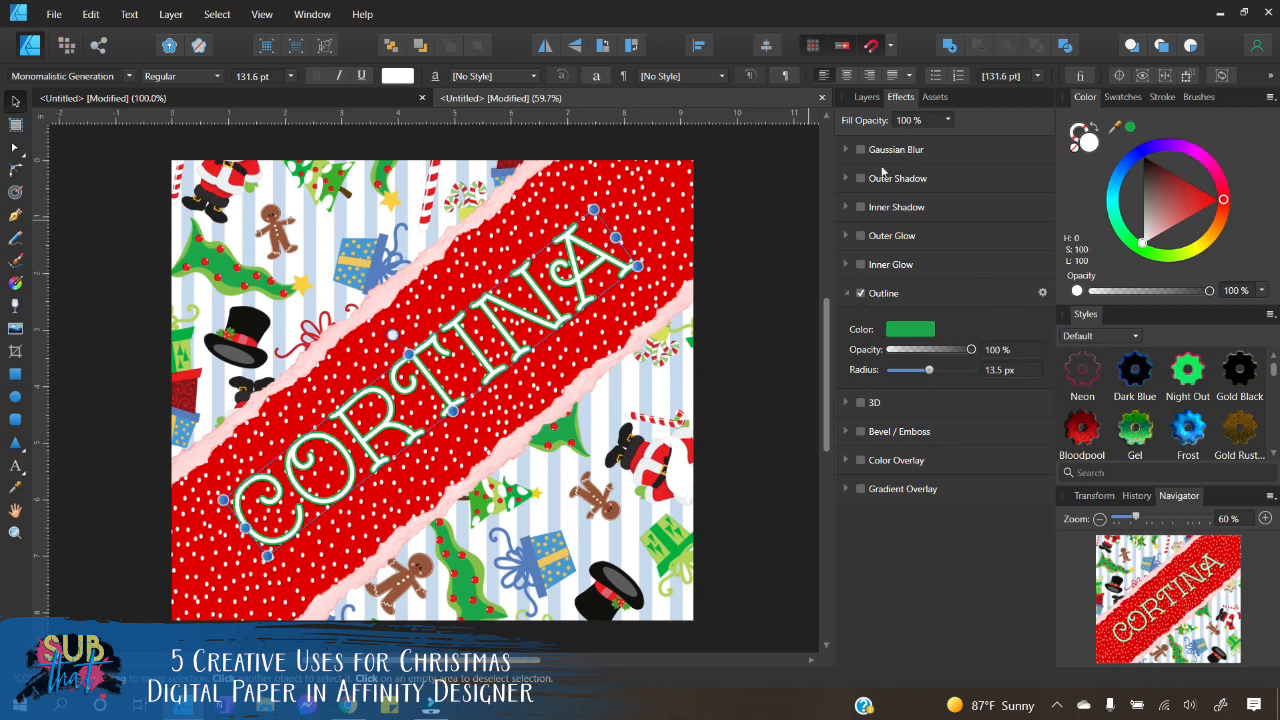
# Step: Add a black Outer Shadow to the name with 100% opacity, 0.8 px radius and 37.3 px offset, then deselect it
pyautogui.click(860, 178)
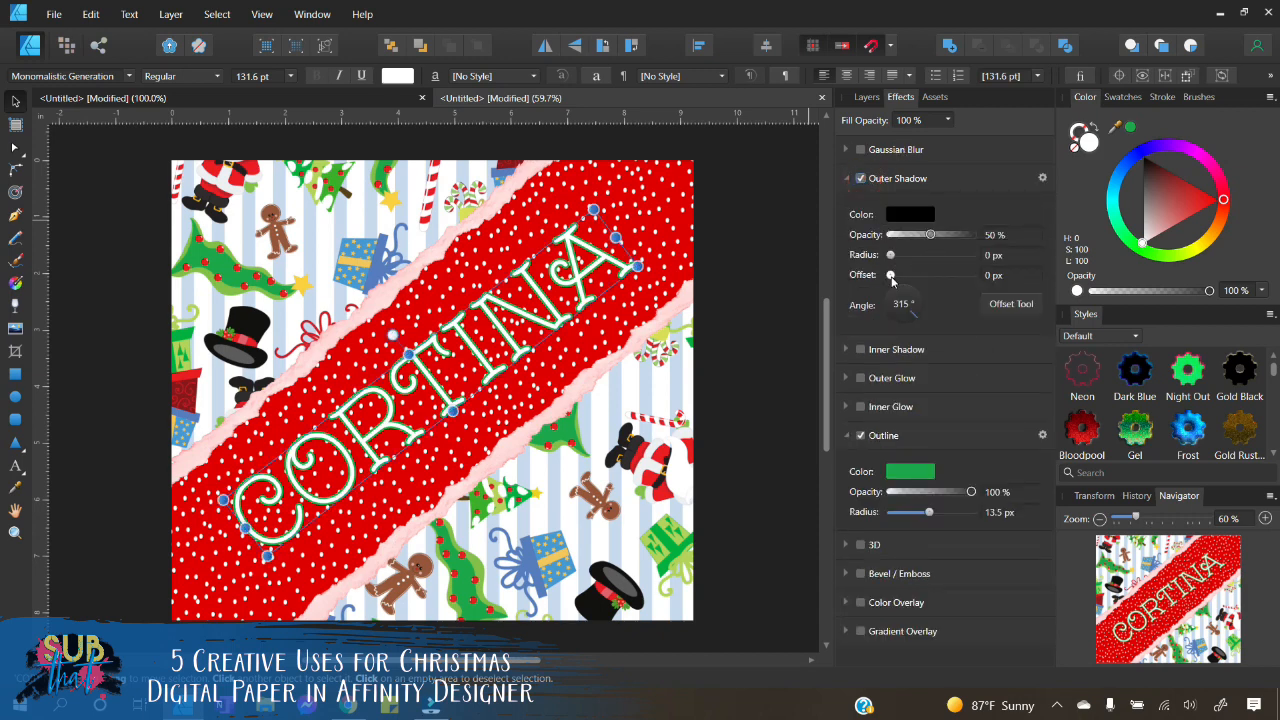
pyautogui.moveTo(891, 280); pyautogui.dragTo(906, 255)
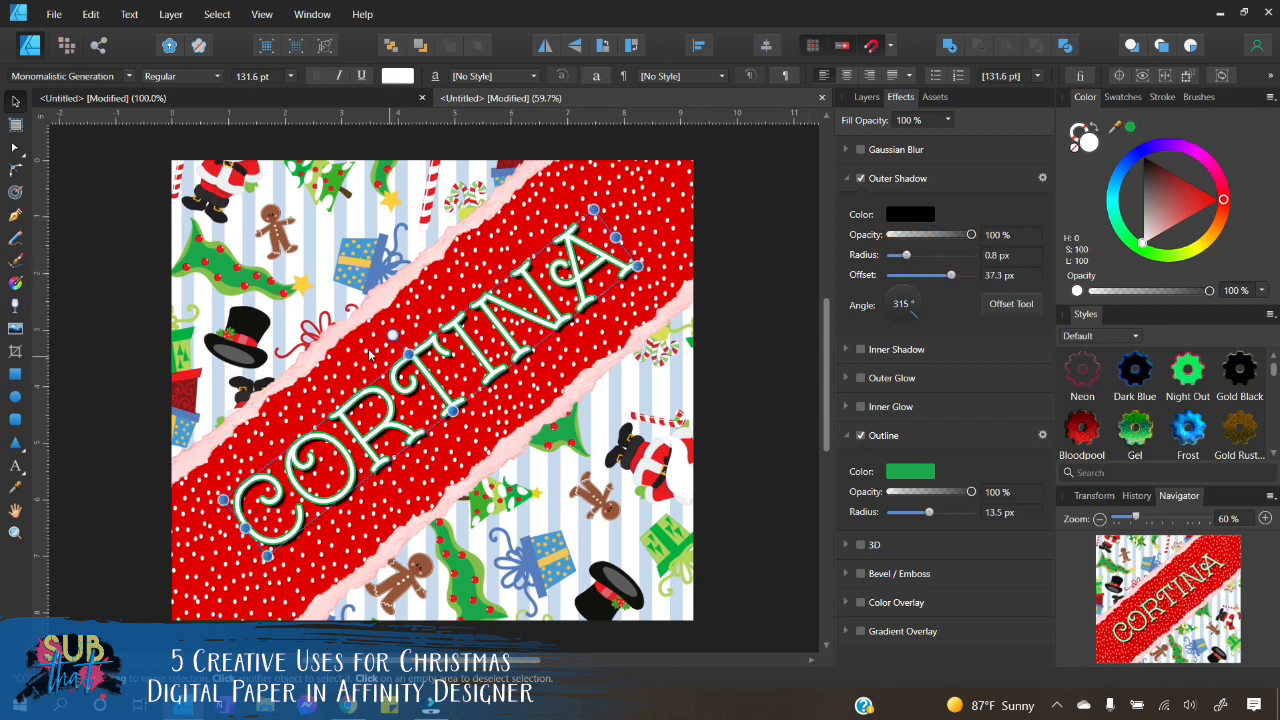
pyautogui.click(143, 290)
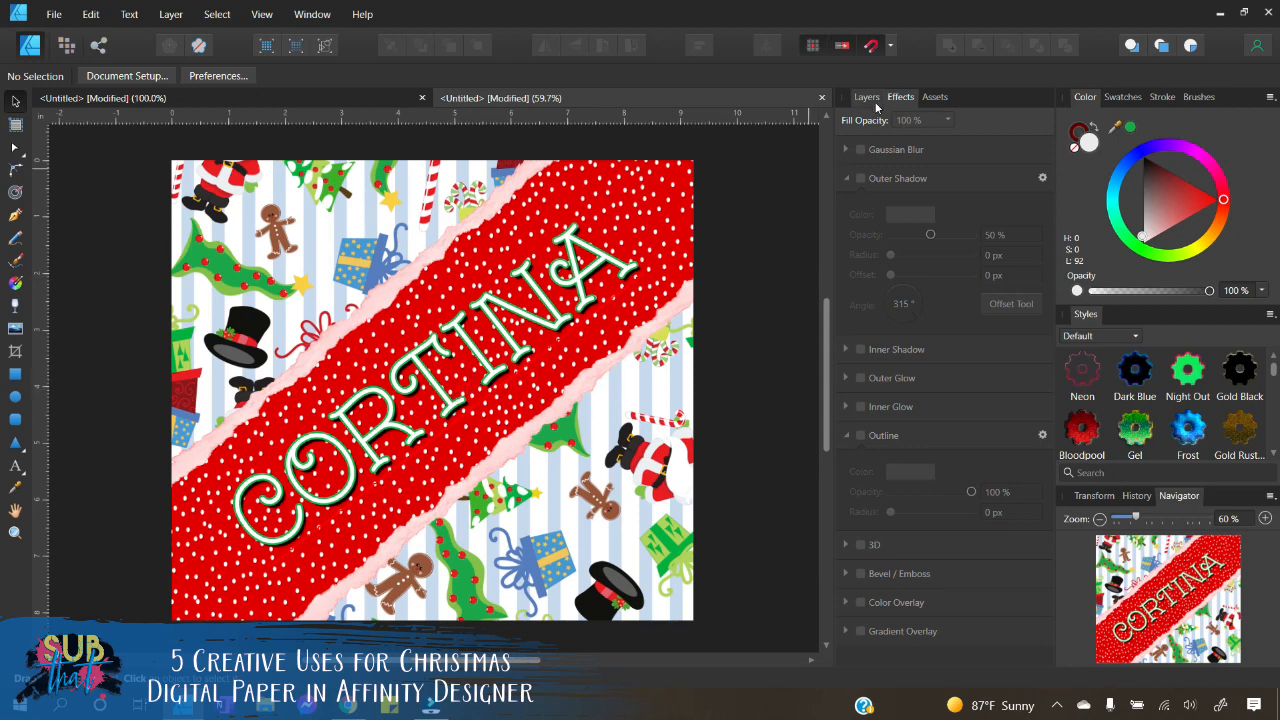
# Step: Close the skinny tumbler wrap document without saving its changes
pyautogui.click(821, 98)
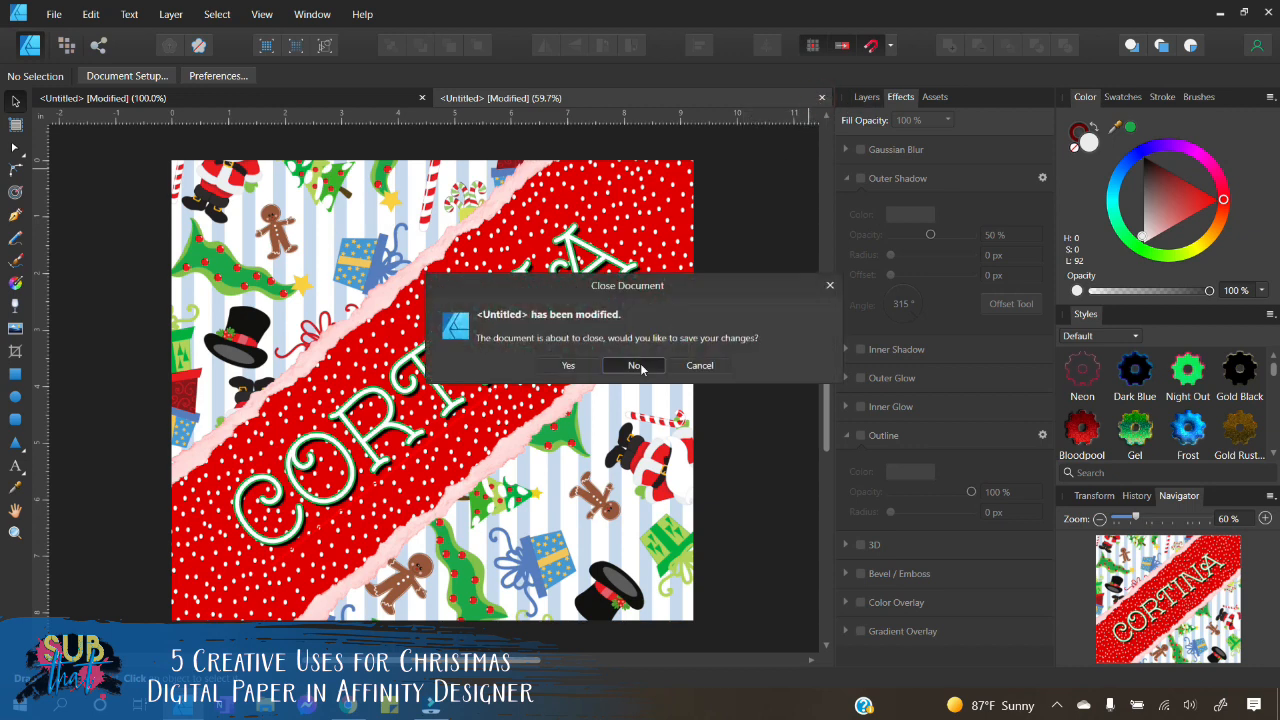
pyautogui.click(636, 365)
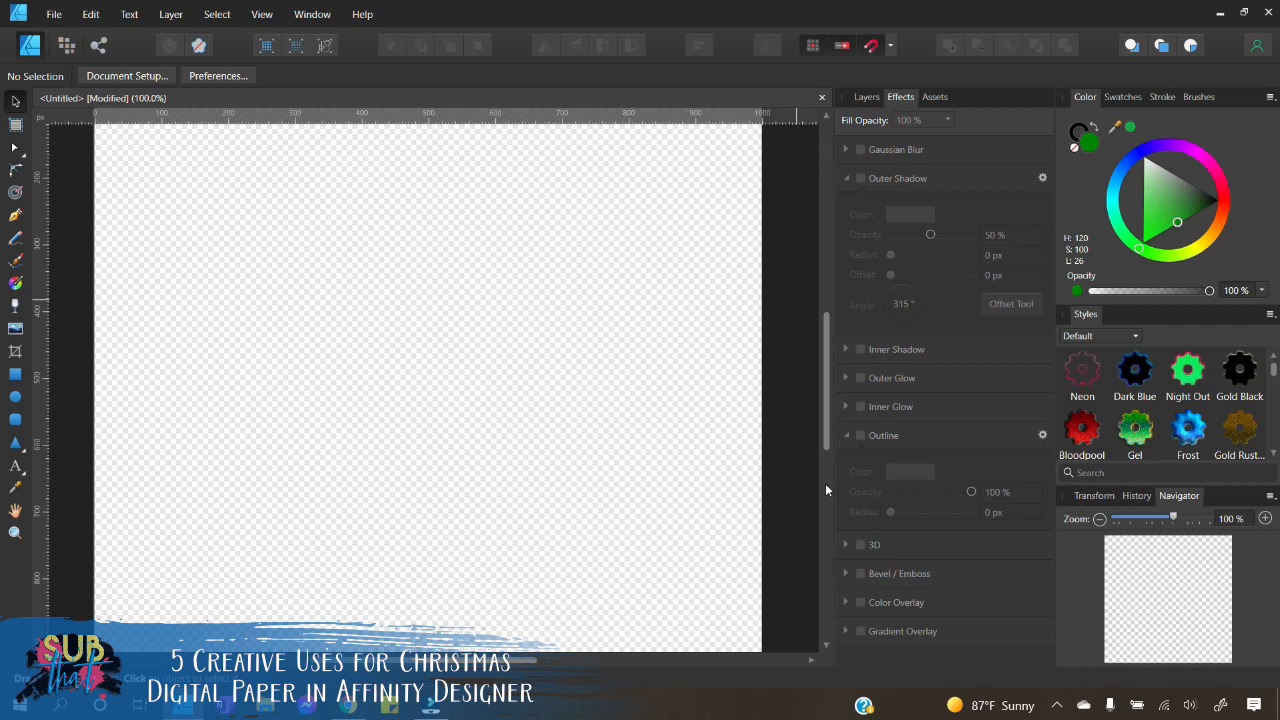
# Step: Draw a straight vertical Pen line about 510 px long on the left part of the blank canvas
pyautogui.click(15, 217)
pyautogui.click(219, 544)
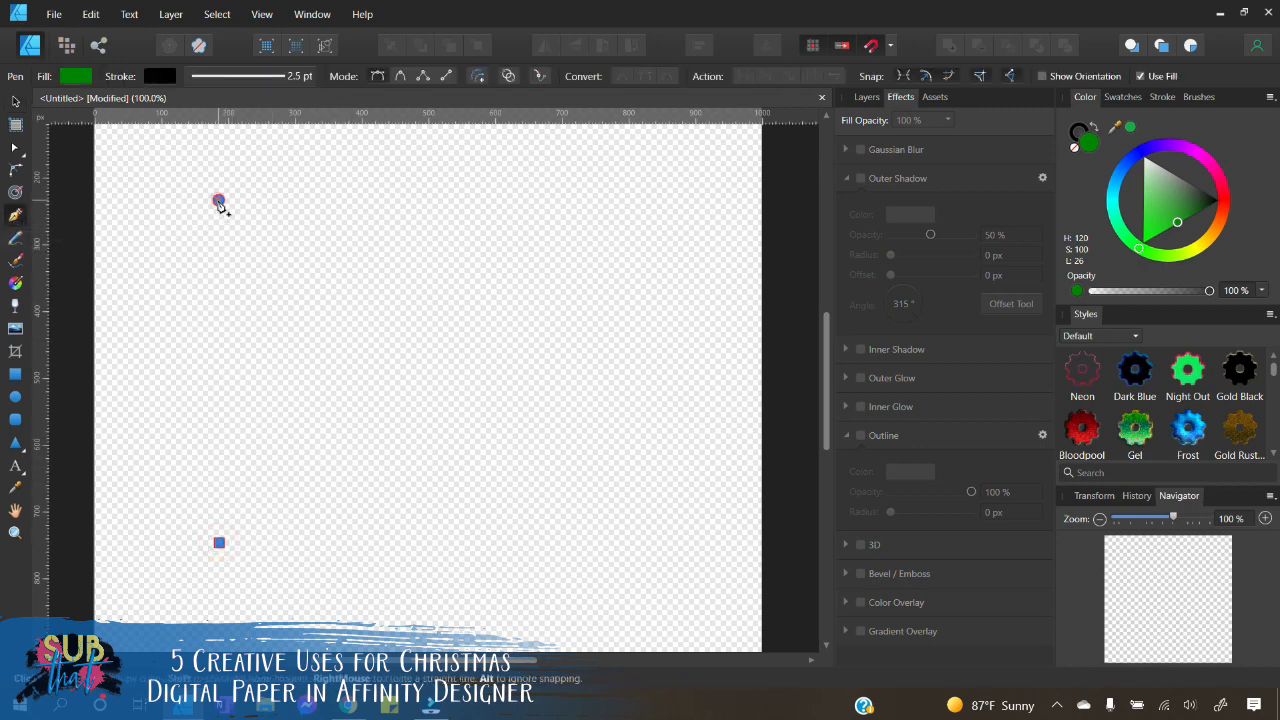
pyautogui.click(219, 200)
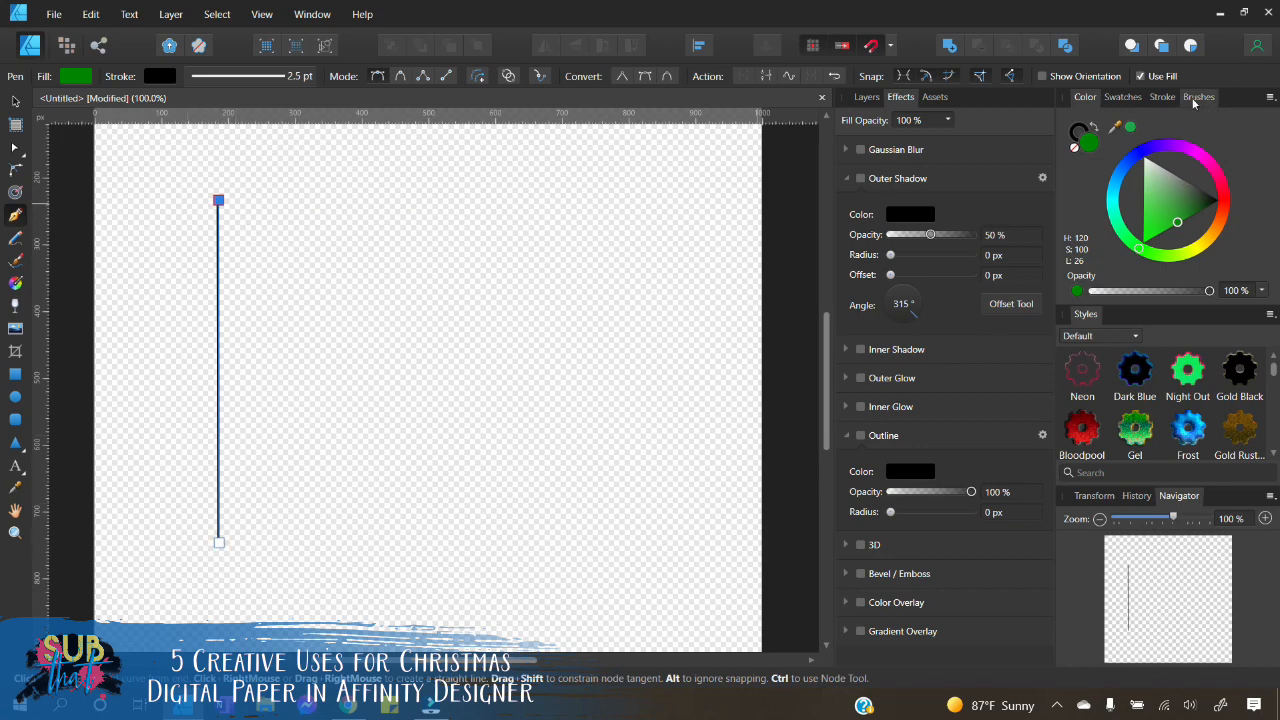
# Step: Apply the Classic Round Marker brush from the Markers category to the vertical line, then deselect it
pyautogui.click(1162, 97)
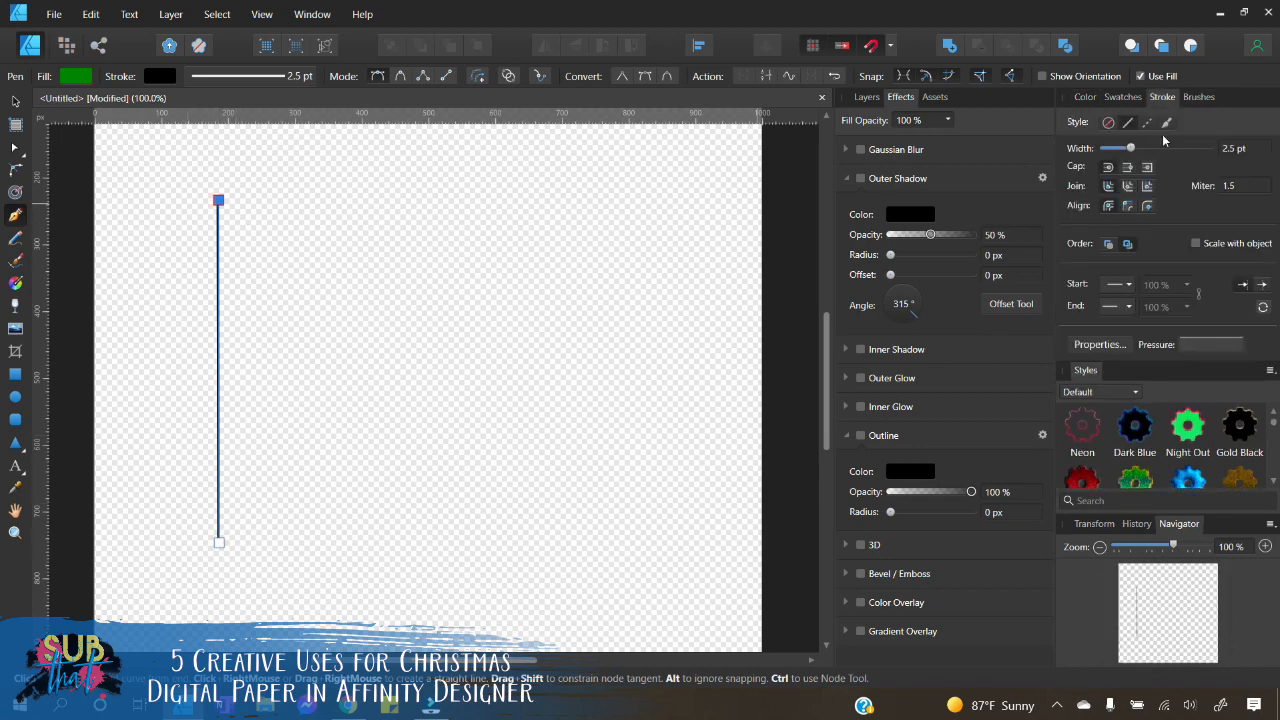
pyautogui.click(1199, 98)
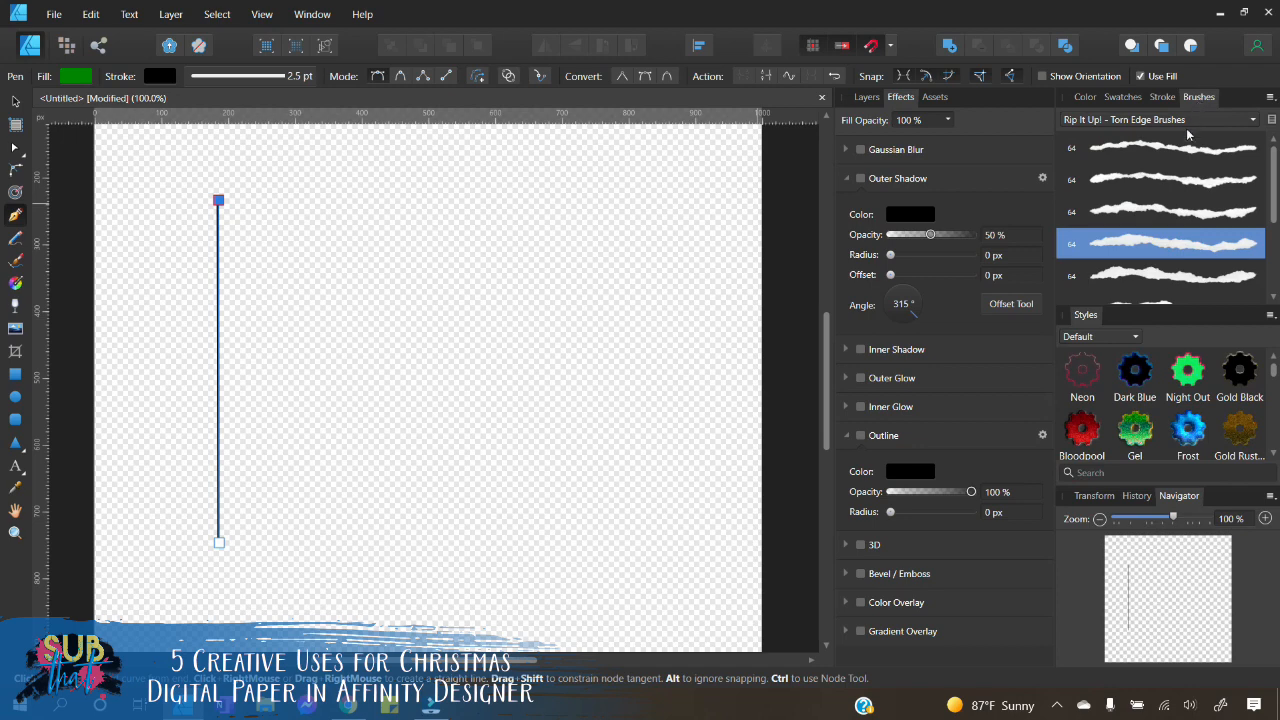
pyautogui.click(1179, 120)
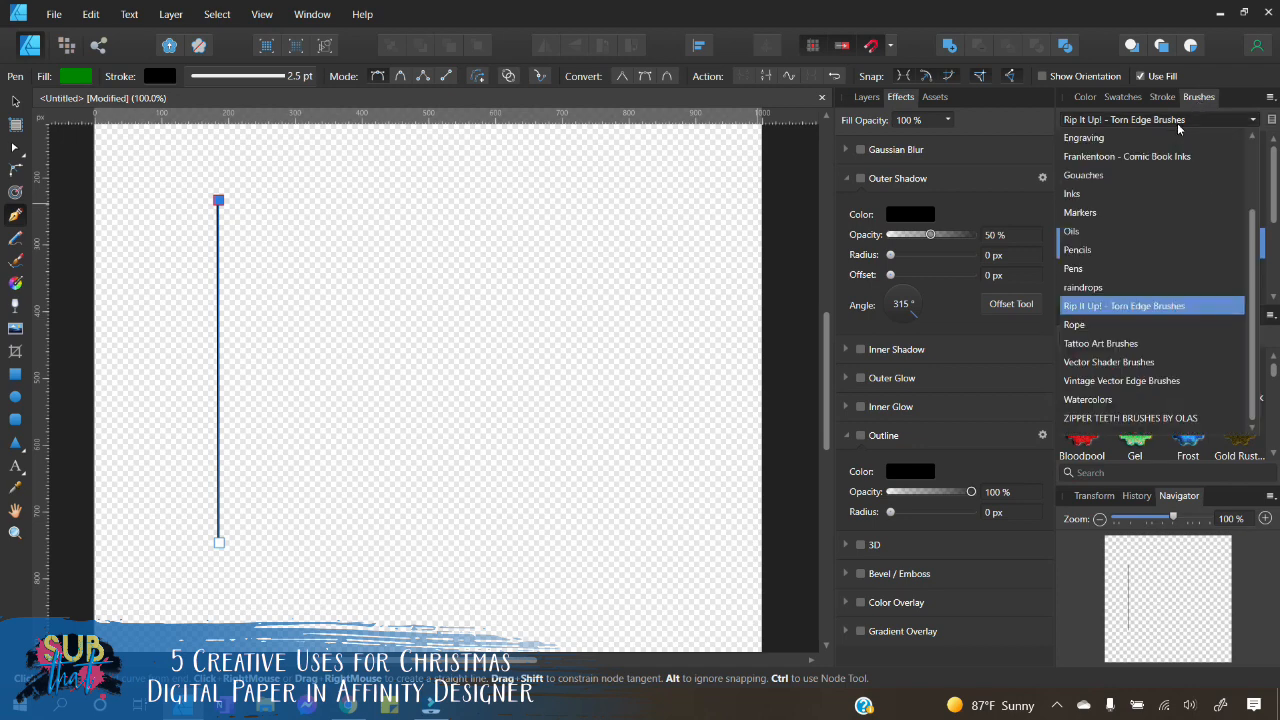
pyautogui.click(1137, 213)
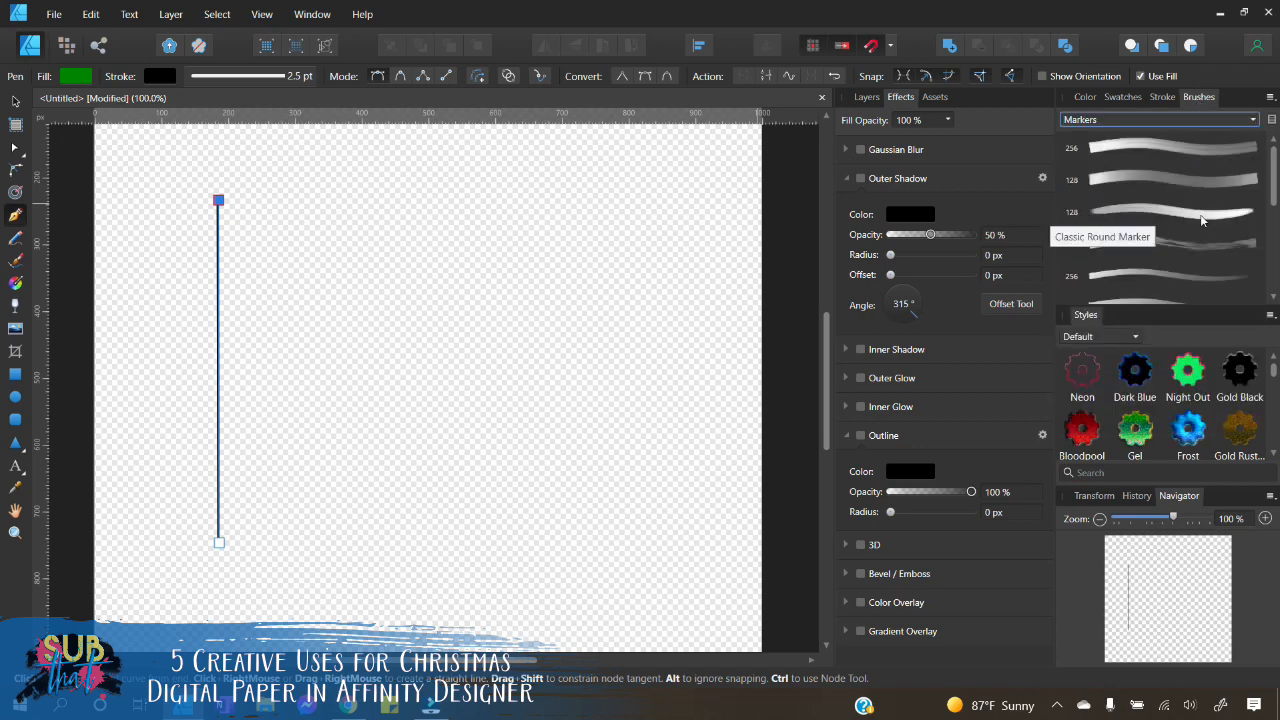
pyautogui.click(1208, 213)
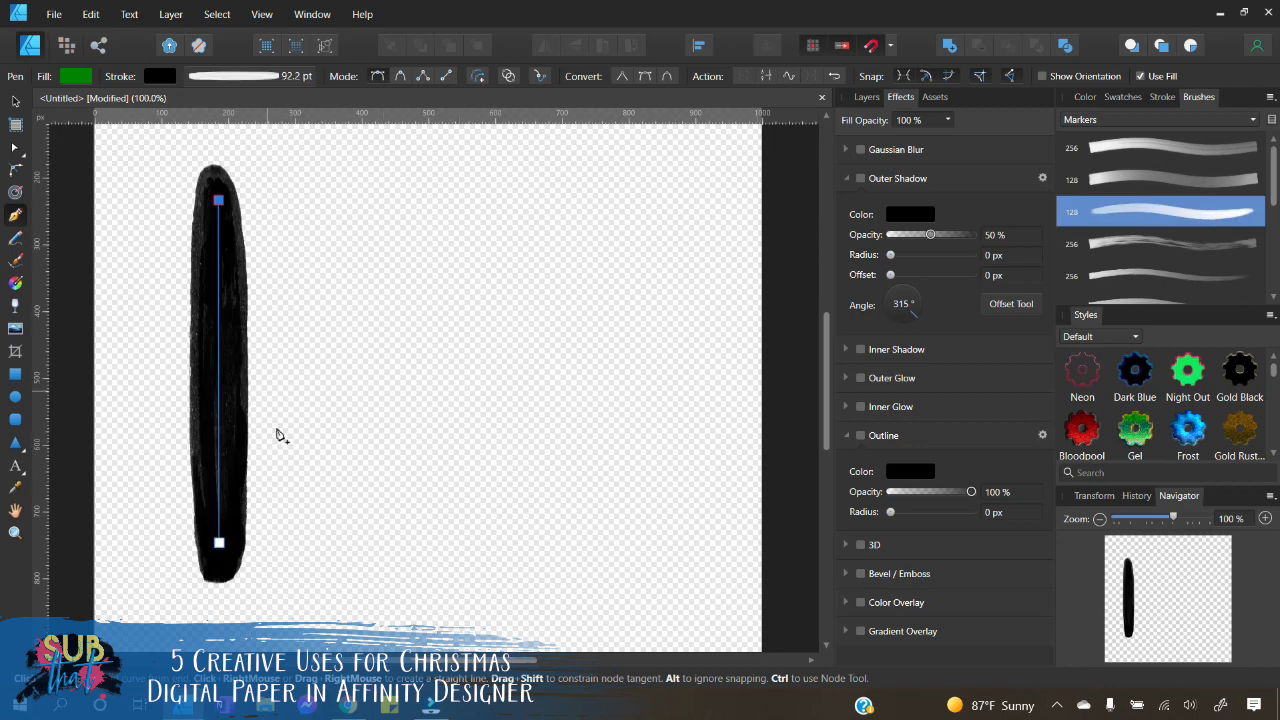
pyautogui.click(15, 101)
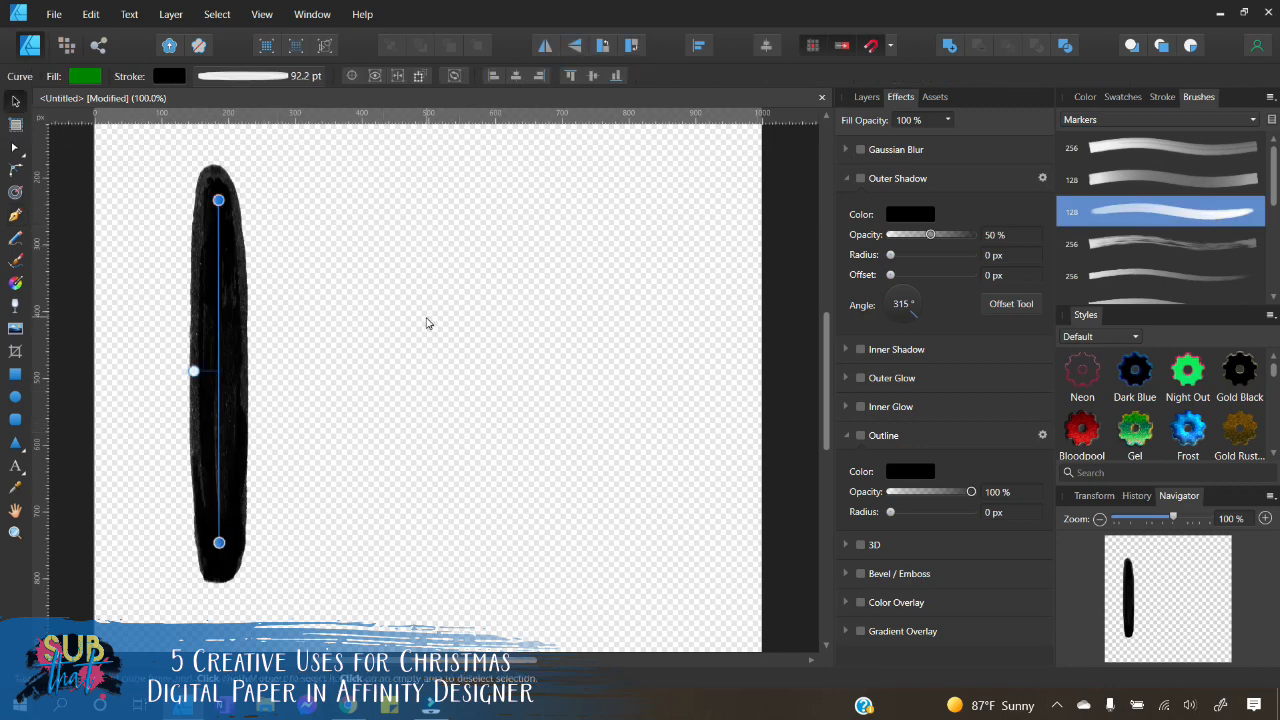
pyautogui.click(427, 322)
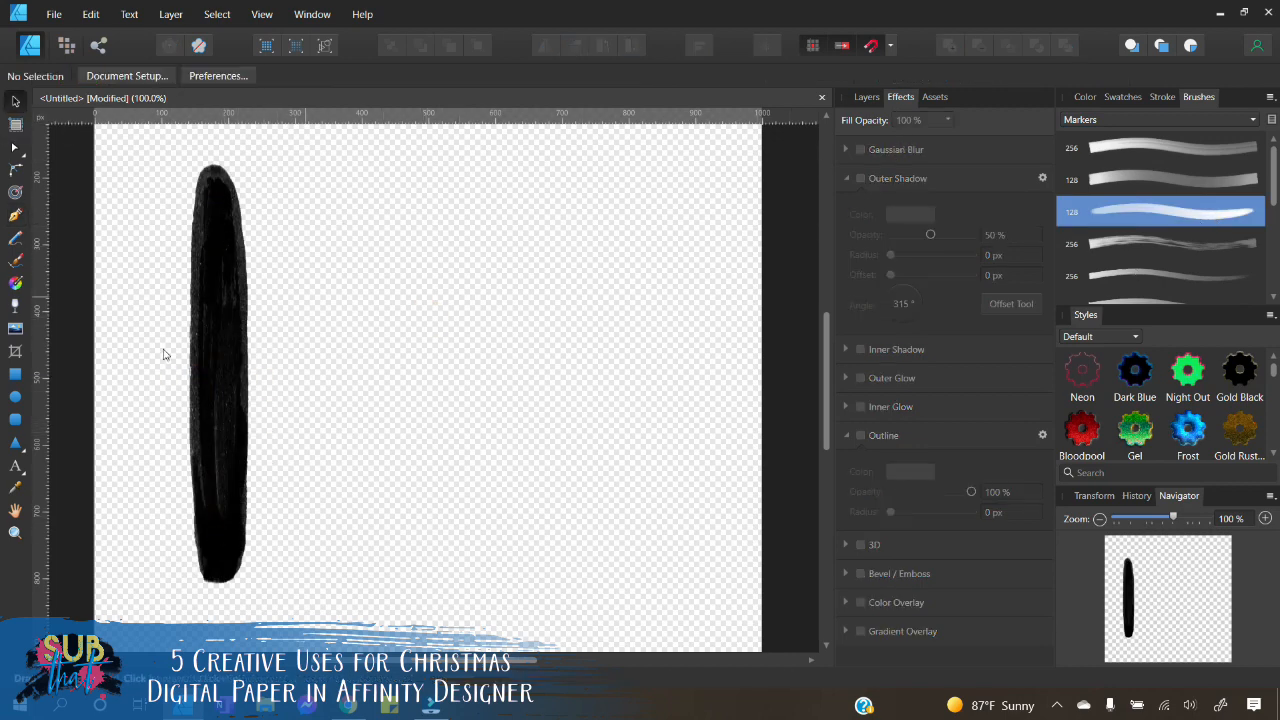
# Step: Set the marker stroke's width to 100 pt
pyautogui.click(214, 337)
pyautogui.click(1162, 97)
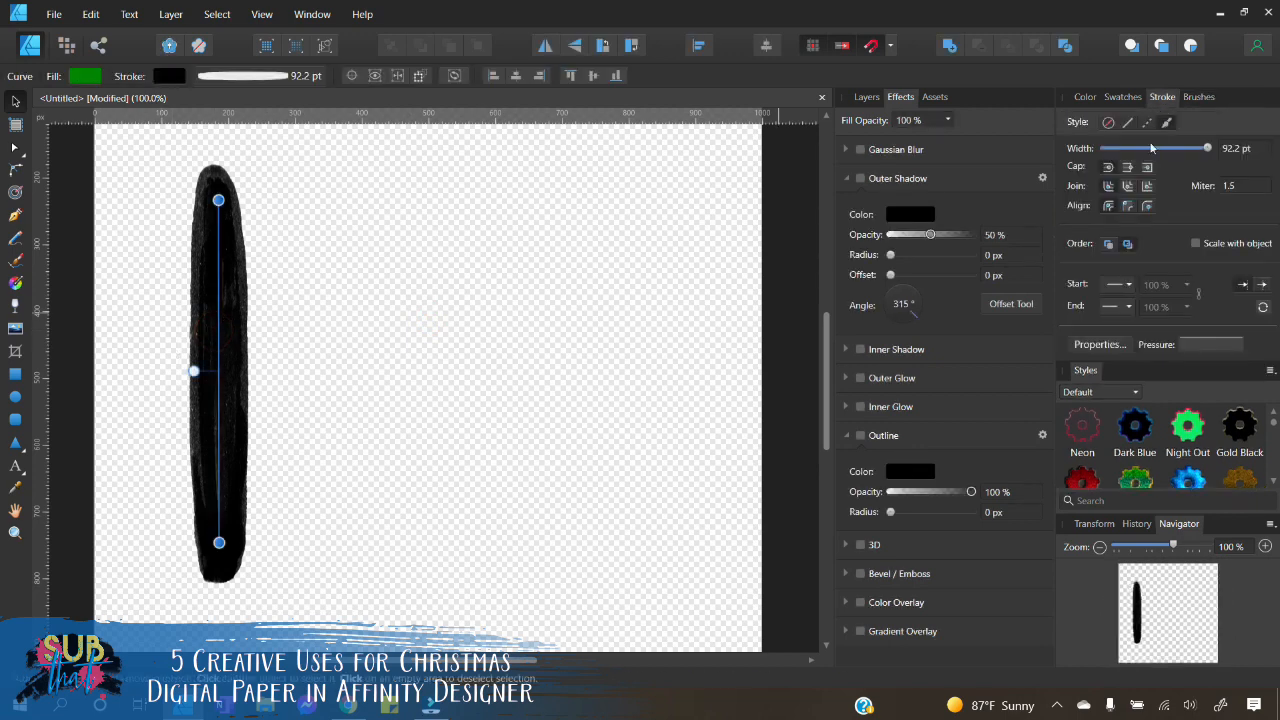
pyautogui.moveTo(1208, 149)
pyautogui.mouseDown()
pyautogui.moveTo(1198, 156)
pyautogui.moveTo(1214, 156)
pyautogui.mouseUp()
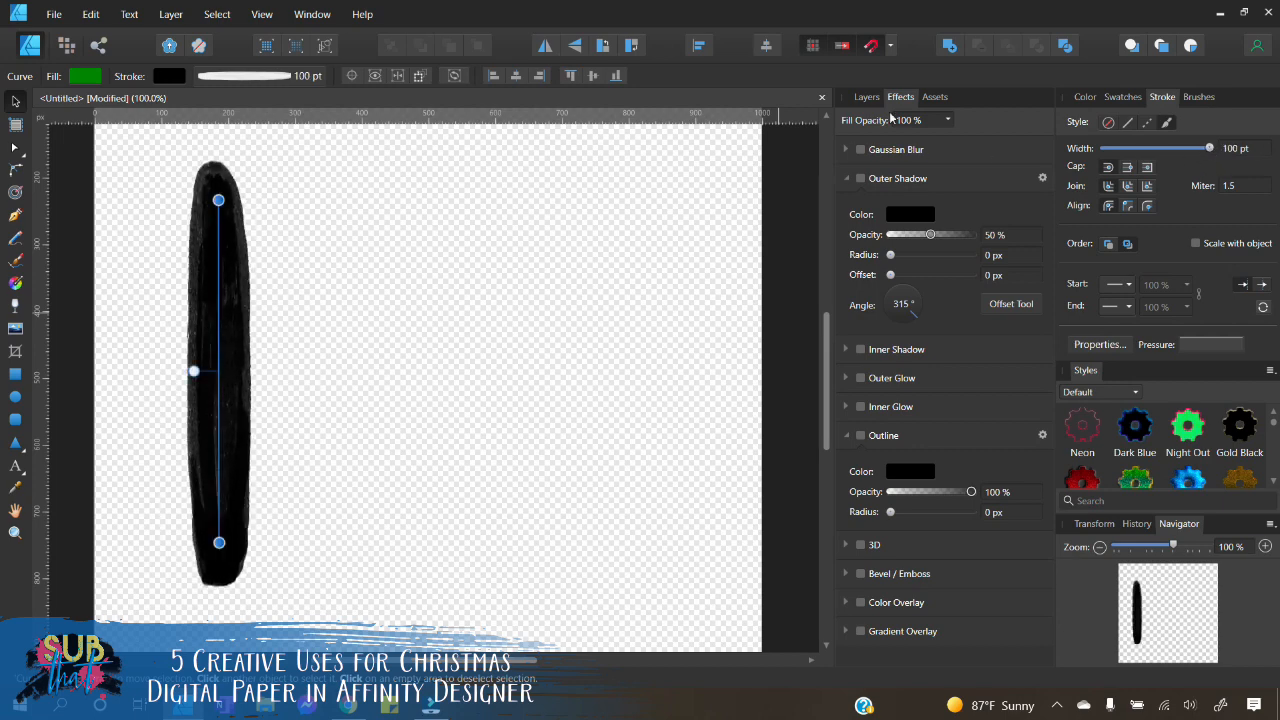
# Step: Rasterize the marker stroke into a pixel layer
pyautogui.click(866, 97)
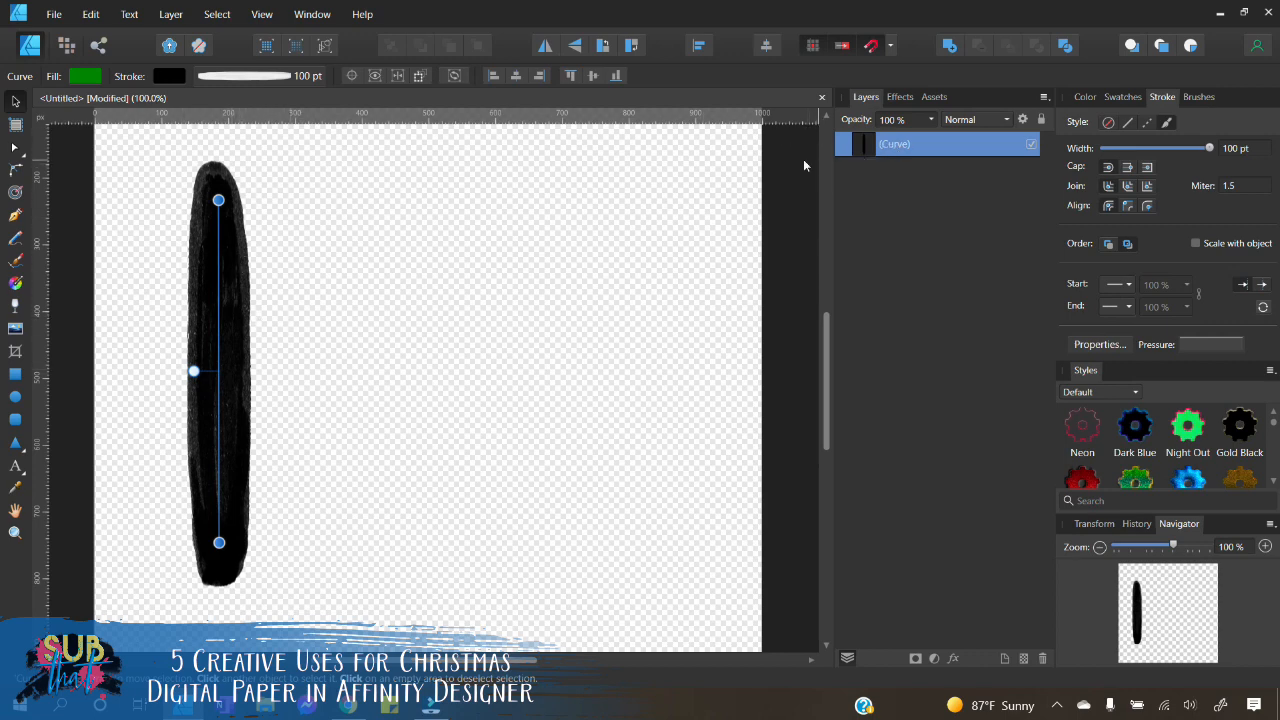
pyautogui.rightClick(243, 330)
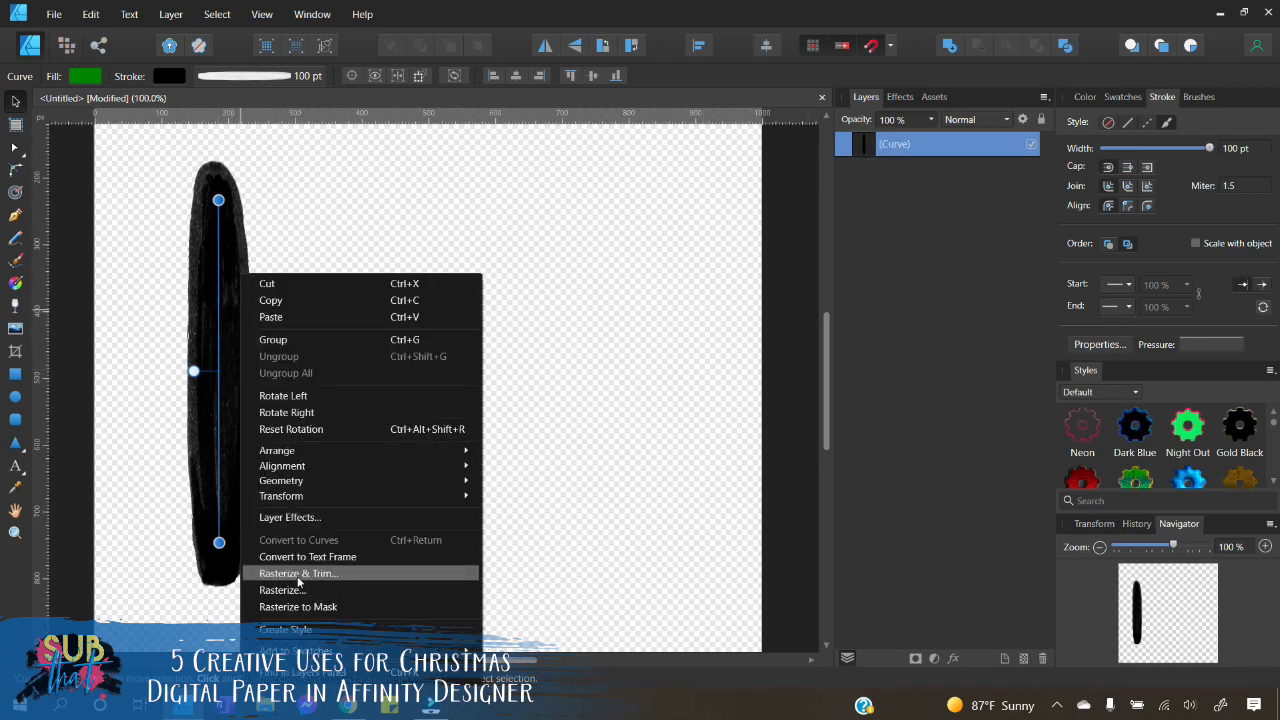
pyautogui.click(295, 591)
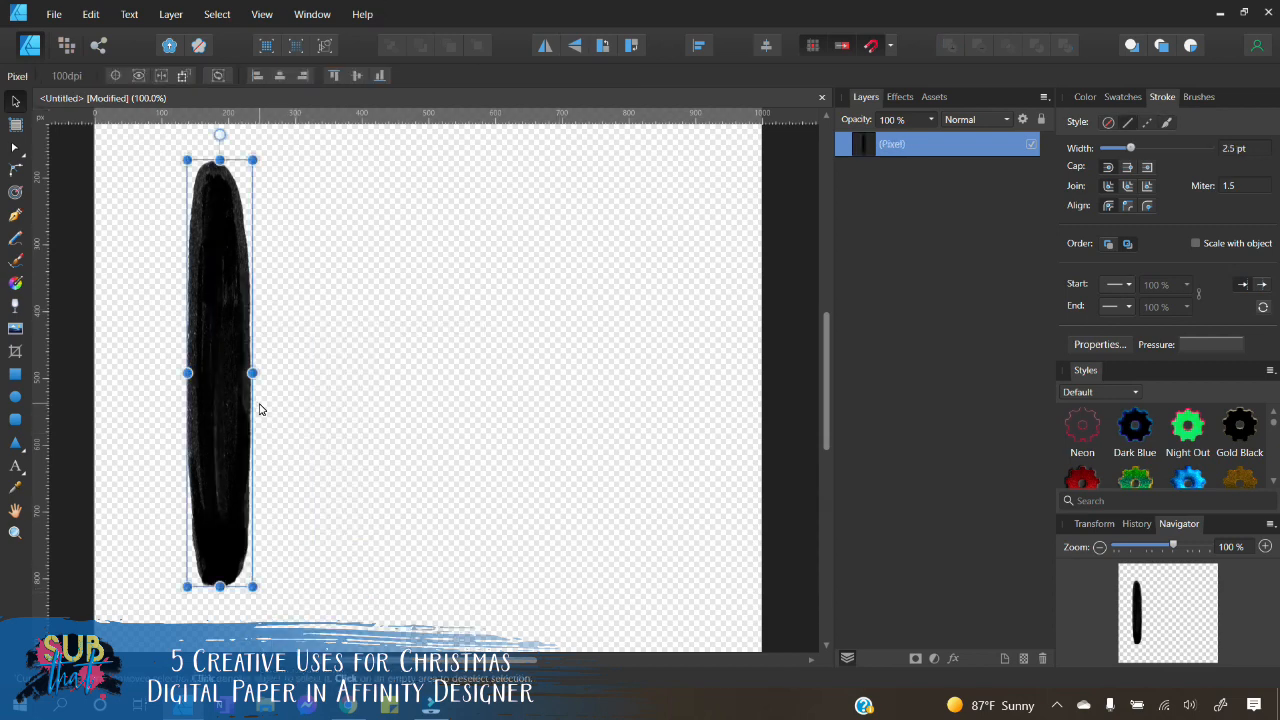
# Step: Place the red snowflake digital paper 1 (2) over the marker stroke at about 695 px wide
pyautogui.click(9, 340)
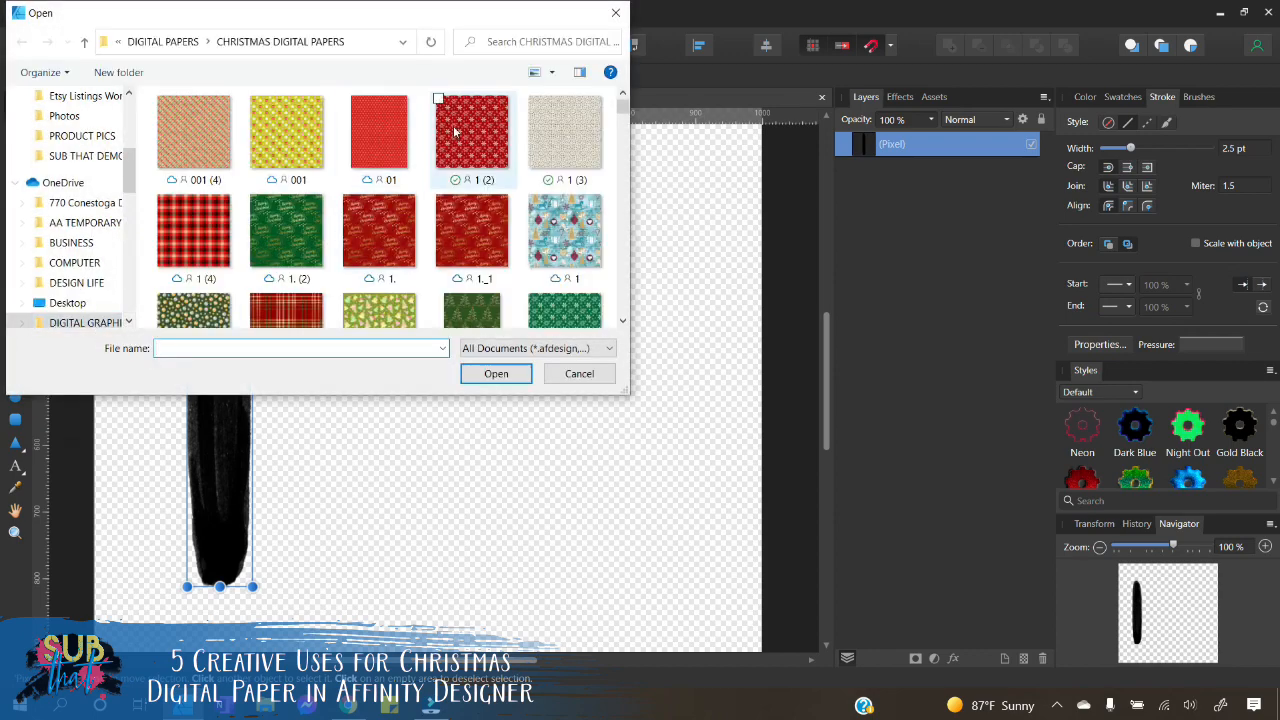
pyautogui.click(463, 124)
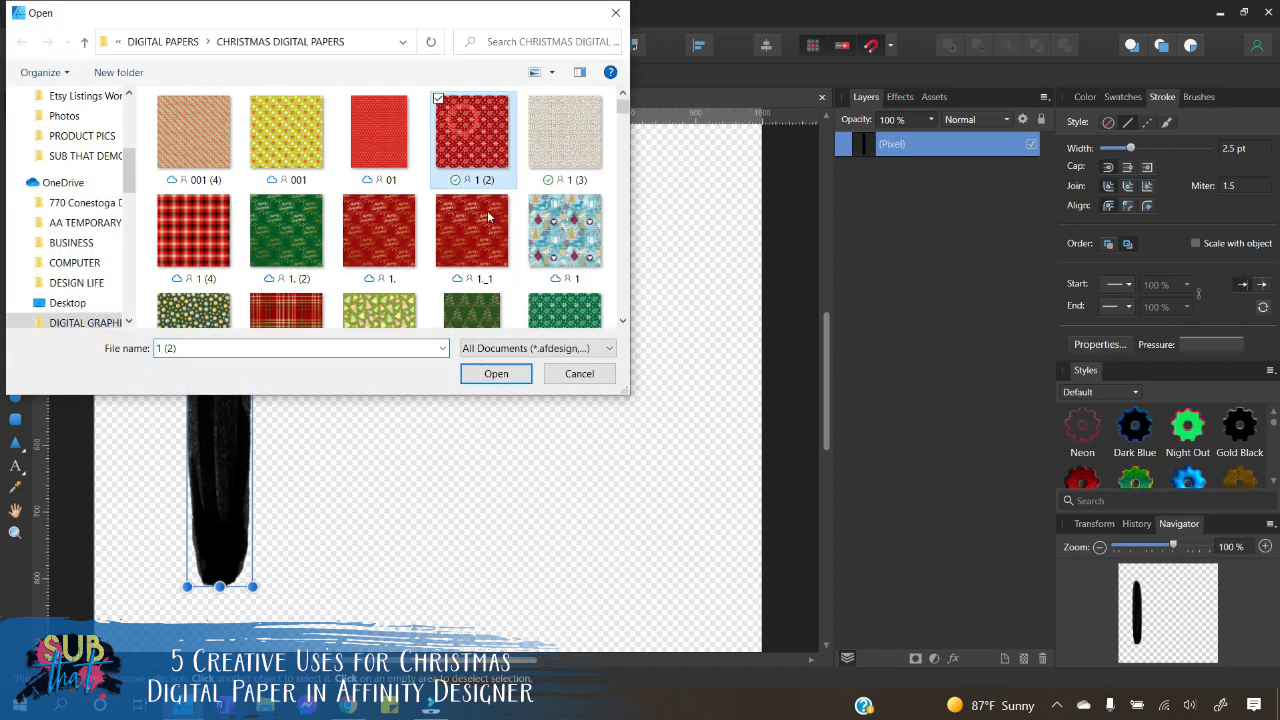
pyautogui.click(496, 373)
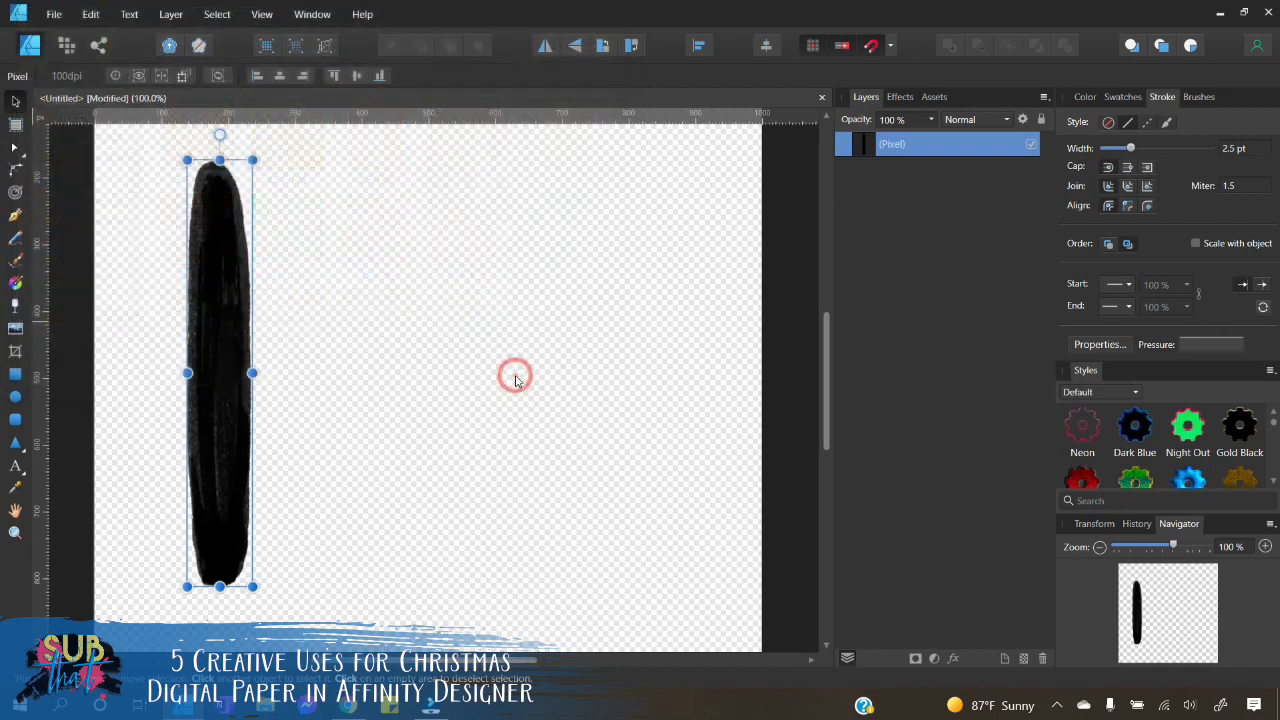
pyautogui.click(140, 134)
pyautogui.moveTo(240, 343); pyautogui.dragTo(460, 640)
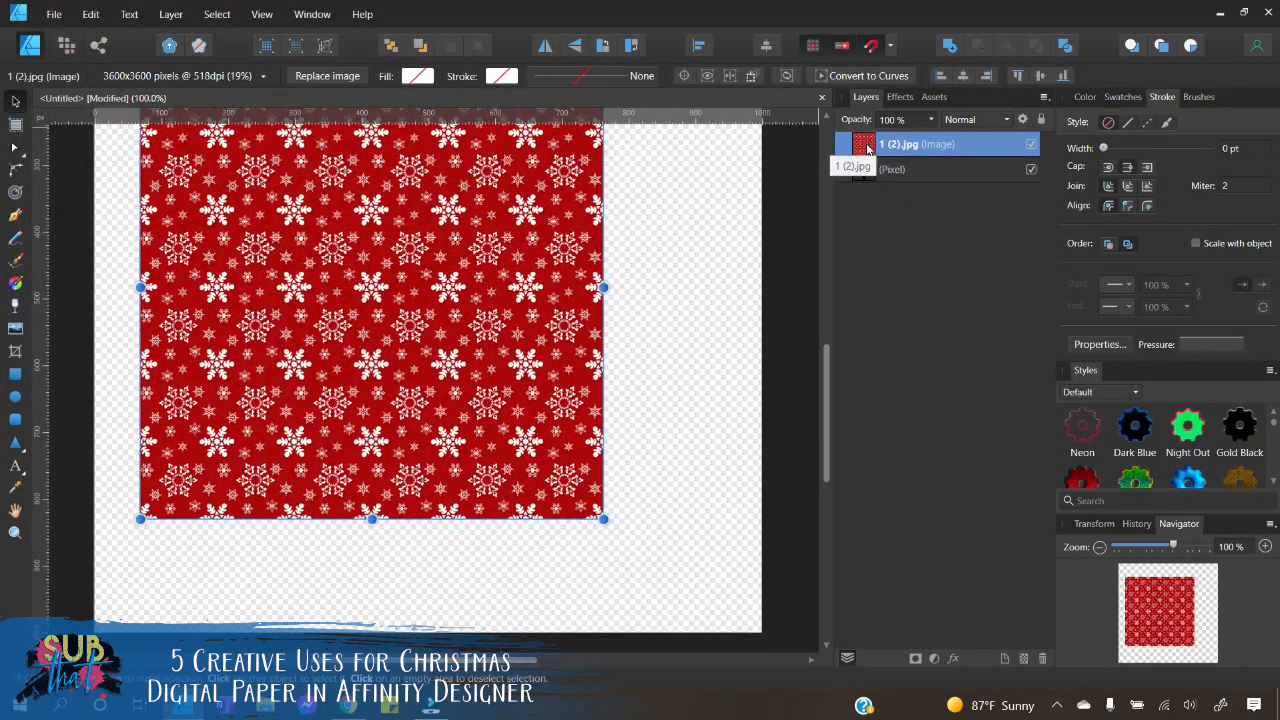
# Step: Clip the snowflake paper inside the rasterized marker stroke, shift the pattern to the left within it and deselect
pyautogui.moveTo(868, 149); pyautogui.dragTo(895, 170)
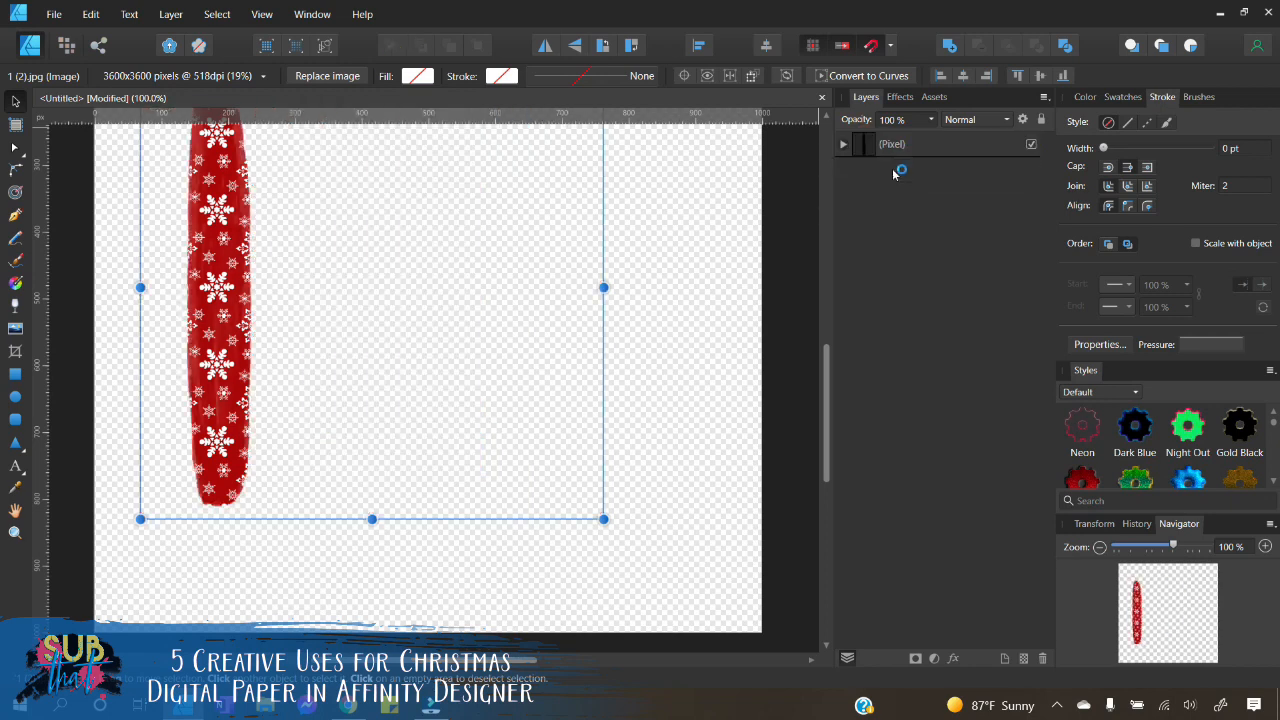
pyautogui.moveTo(540, 361); pyautogui.dragTo(452, 361)
pyautogui.click(663, 374)
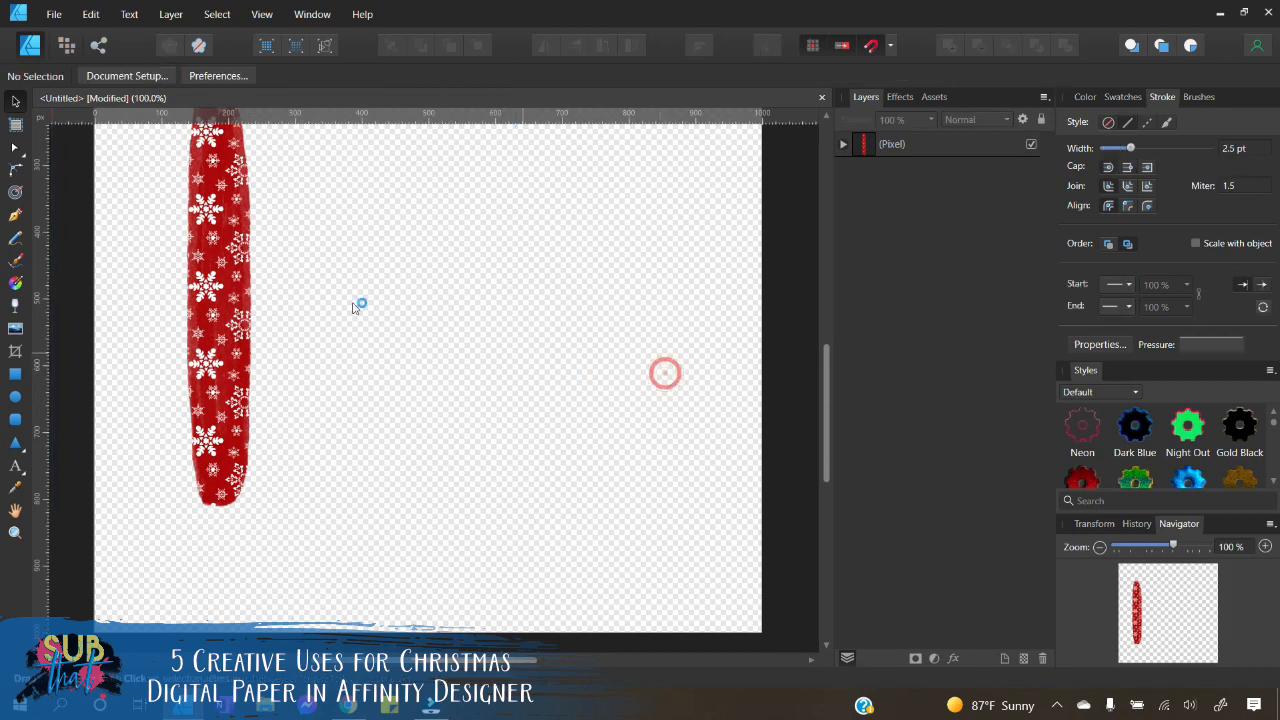
pyautogui.scroll(1, 134, 191)
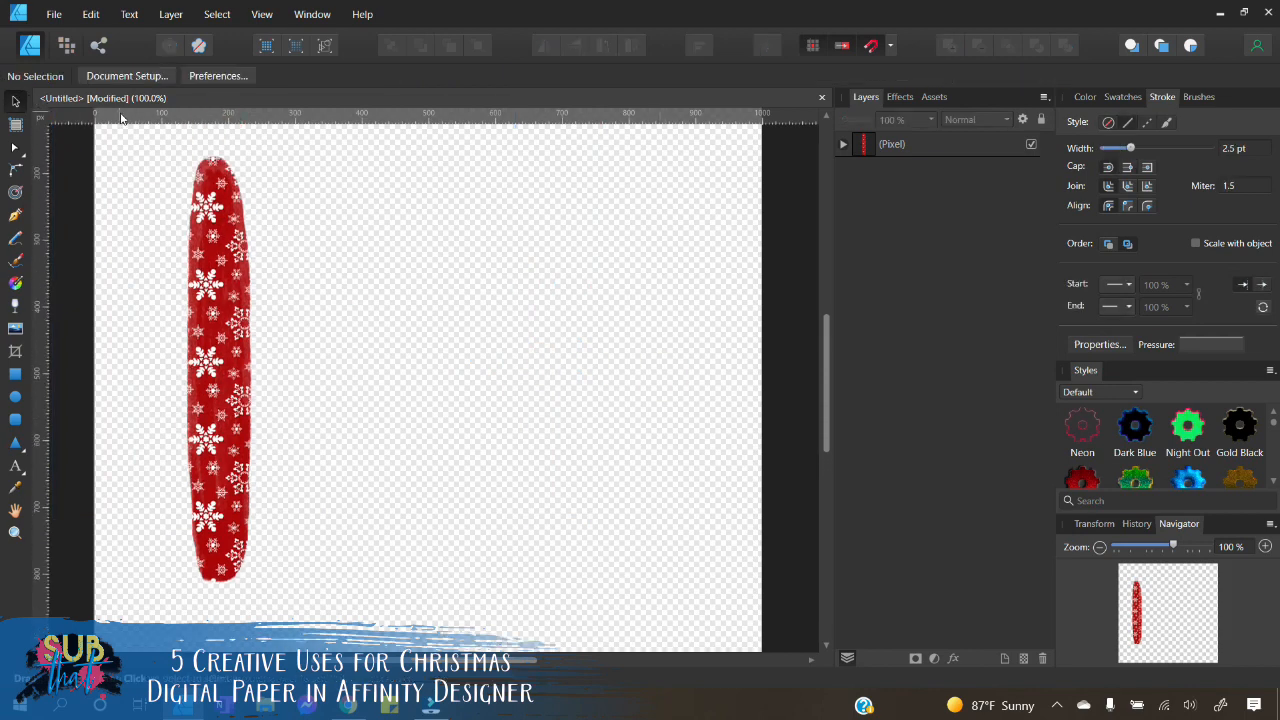
# Step: Draw a second near-vertical Pen line about 585 px long to the right of the snowflake stroke
pyautogui.click(16, 216)
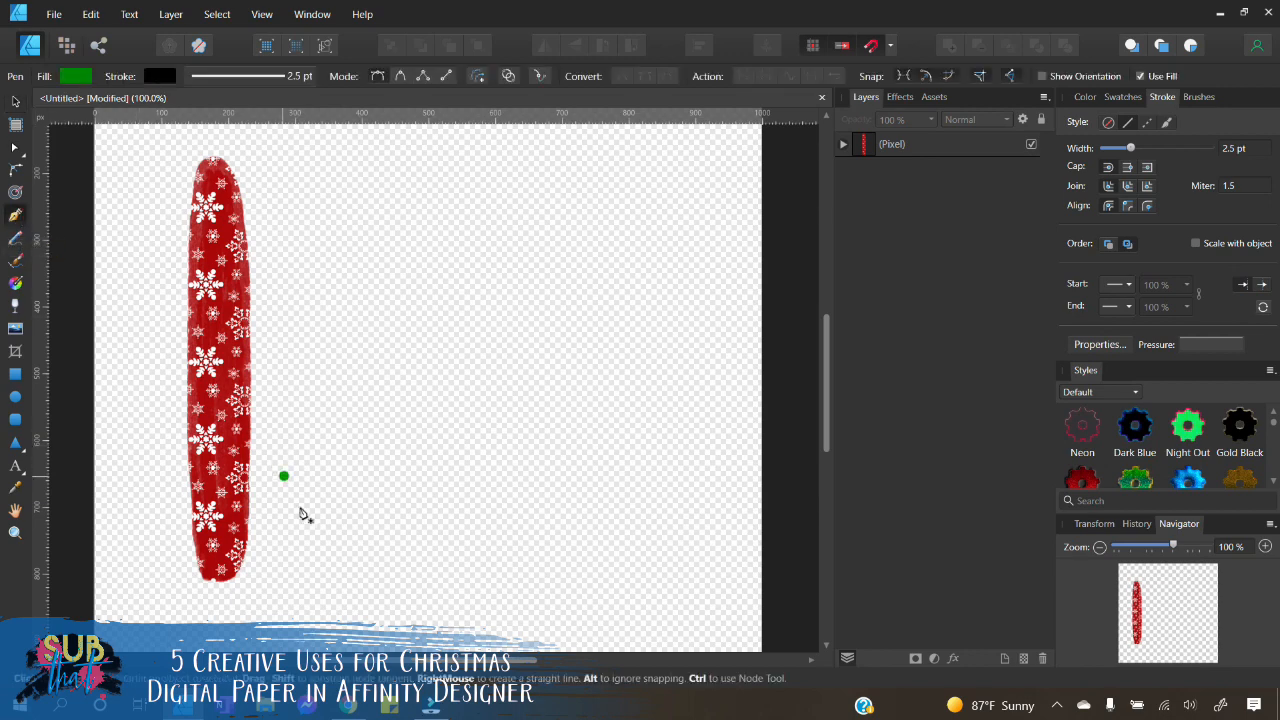
pyautogui.click(321, 564)
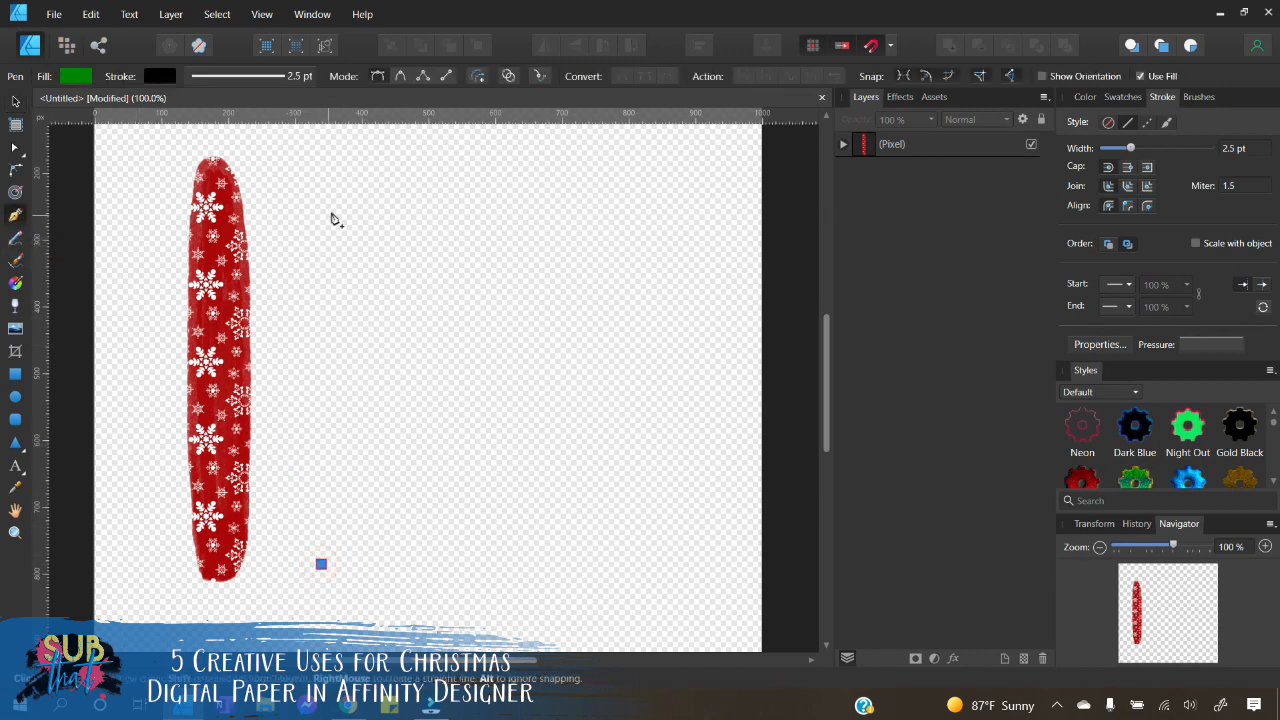
pyautogui.click(334, 174)
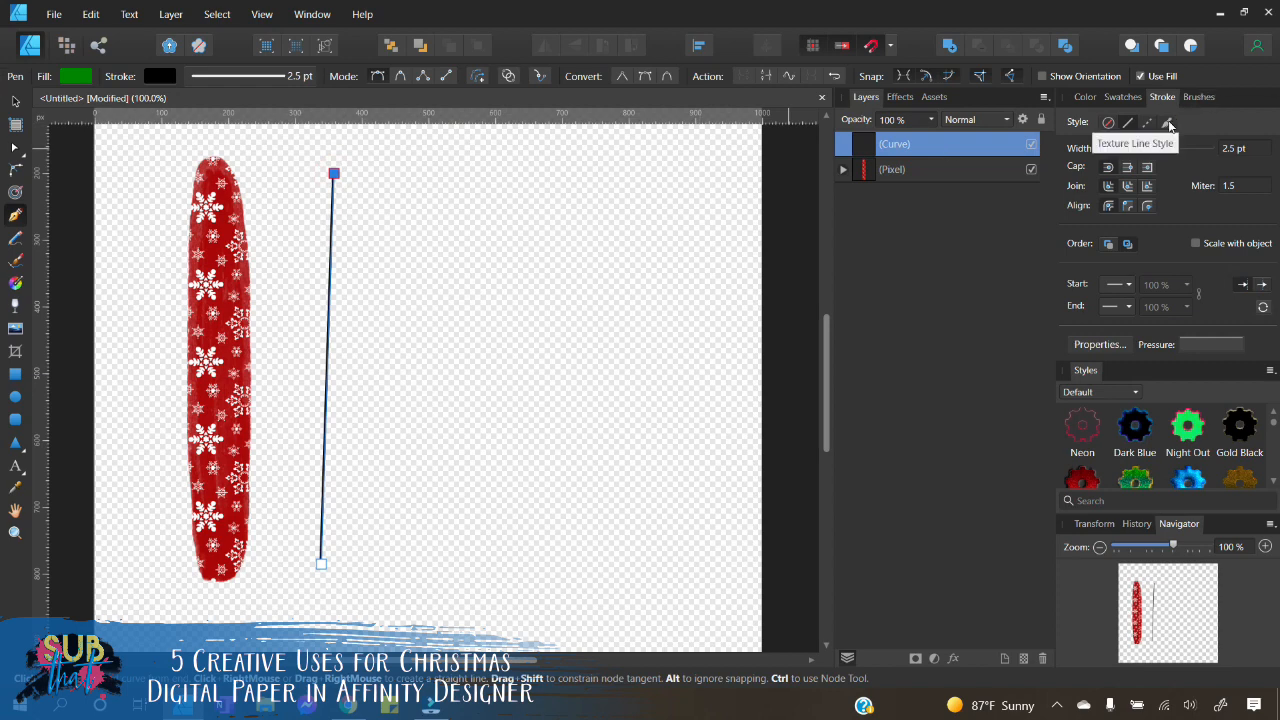
# Step: Apply the first brush in the Artista Brushes category to the second line
pyautogui.click(1169, 124)
pyautogui.click(1200, 99)
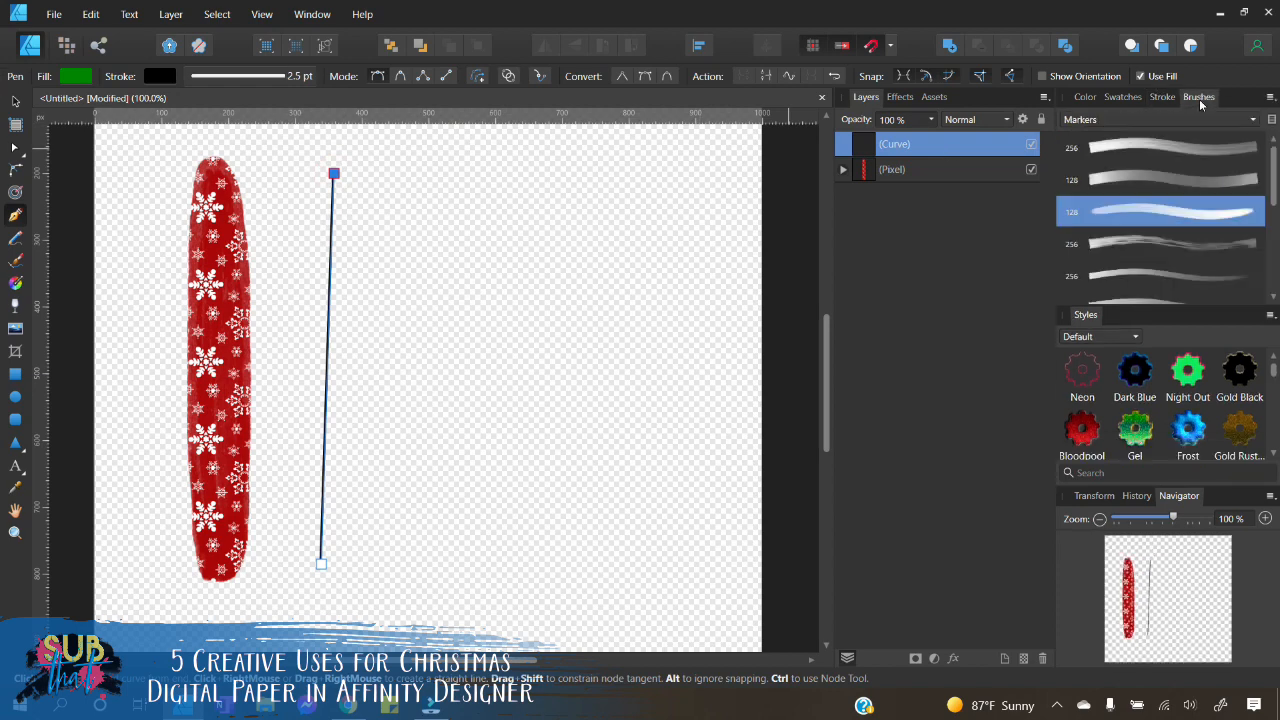
pyautogui.click(1166, 124)
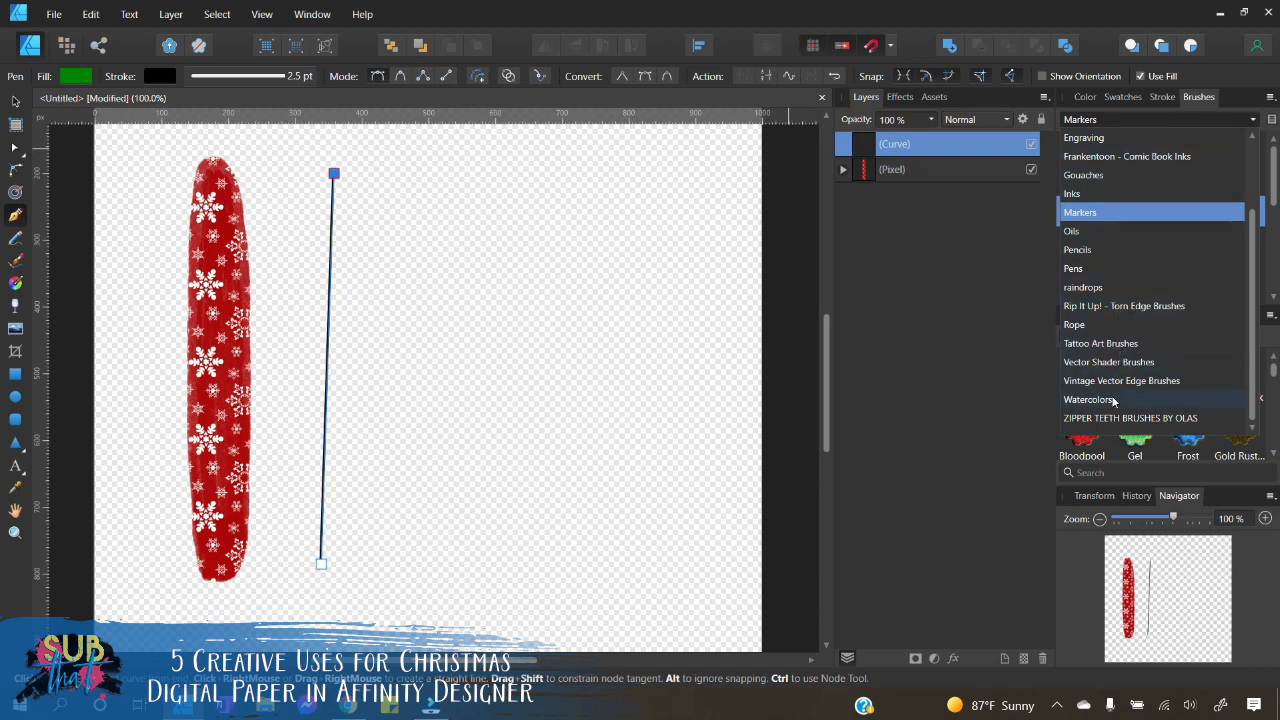
pyautogui.scroll(3, 1100, 215)
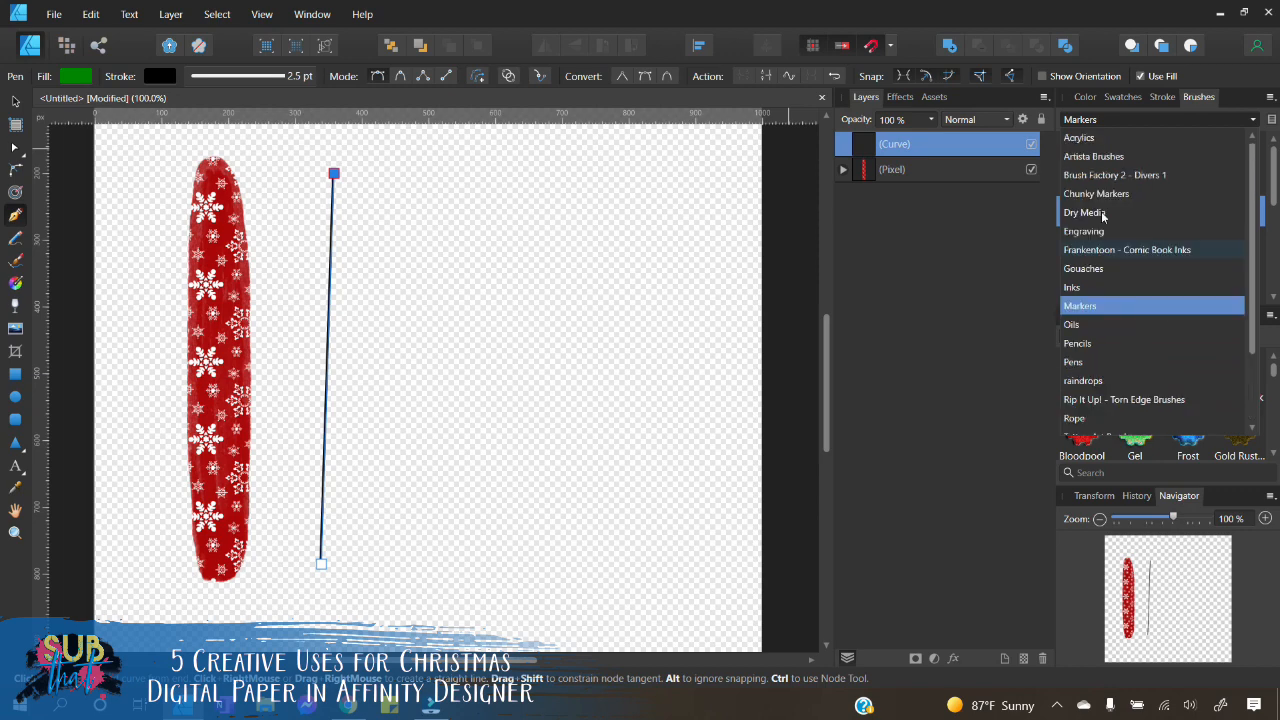
pyautogui.click(1095, 158)
pyautogui.click(1189, 153)
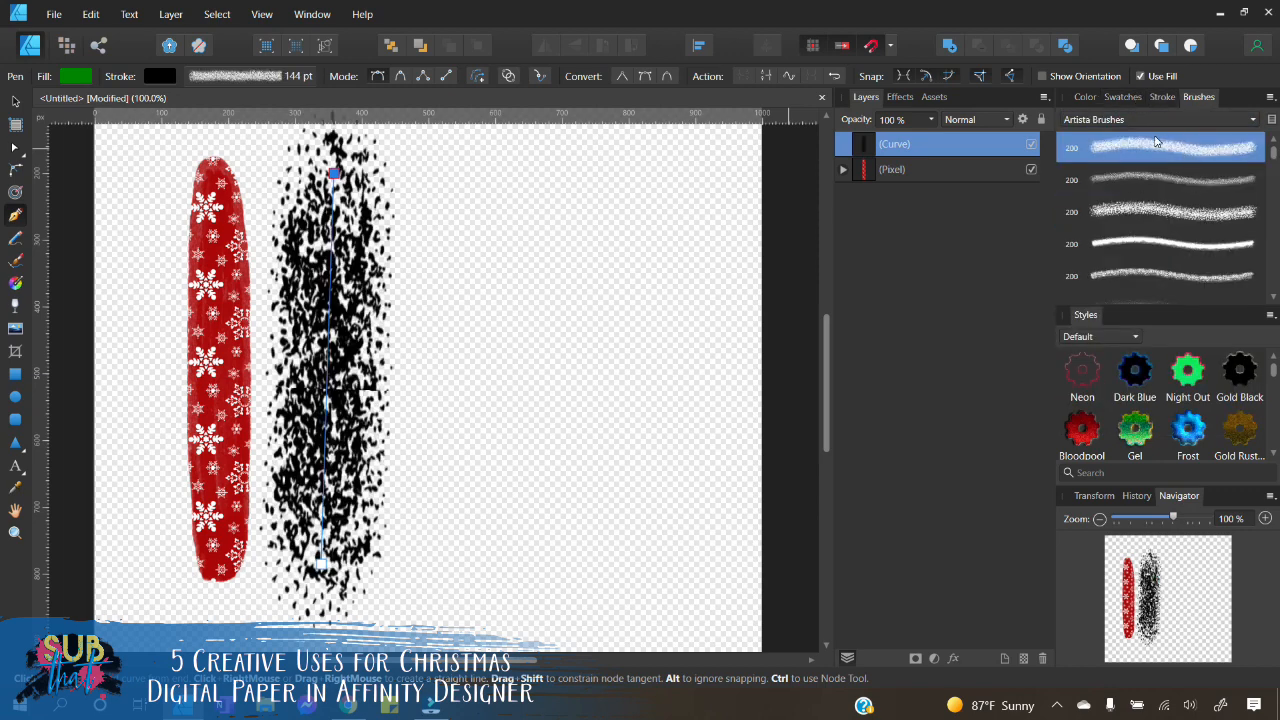
# Step: Try several other textured brushes from the Artista Brushes category on the second line
pyautogui.click(1170, 214)
pyautogui.scroll(-3, 1210, 225)
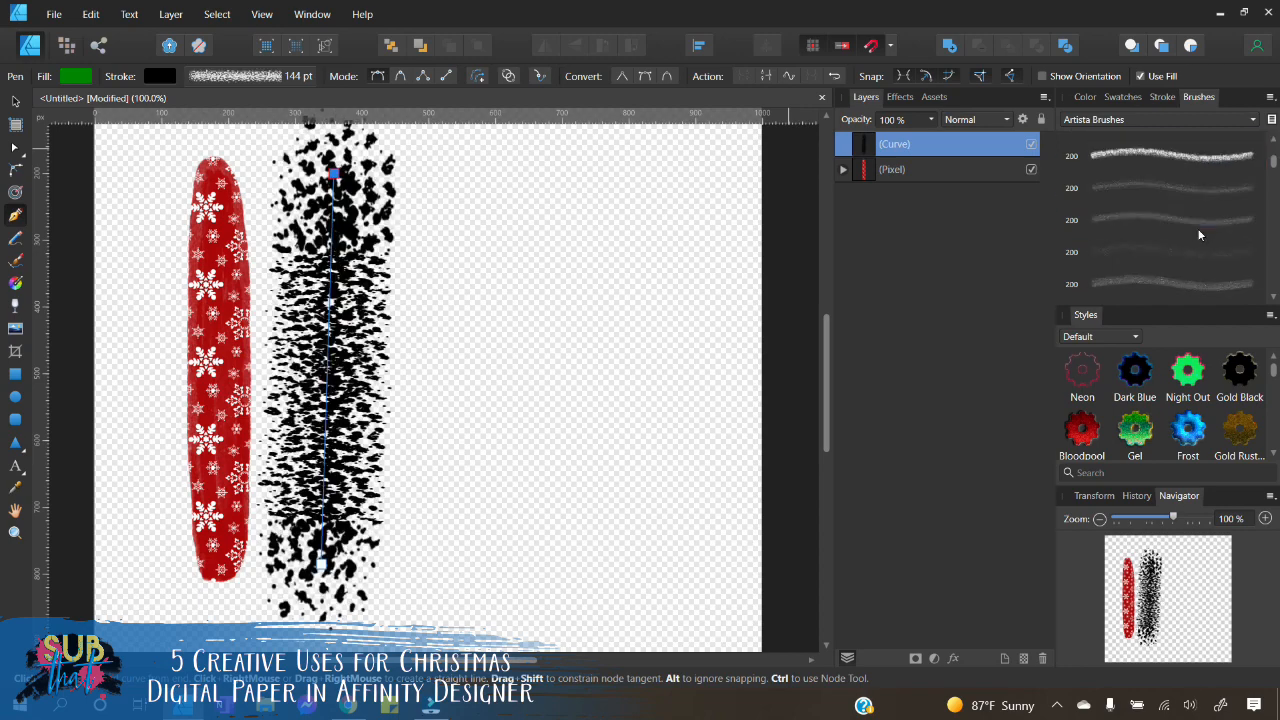
pyautogui.click(1205, 208)
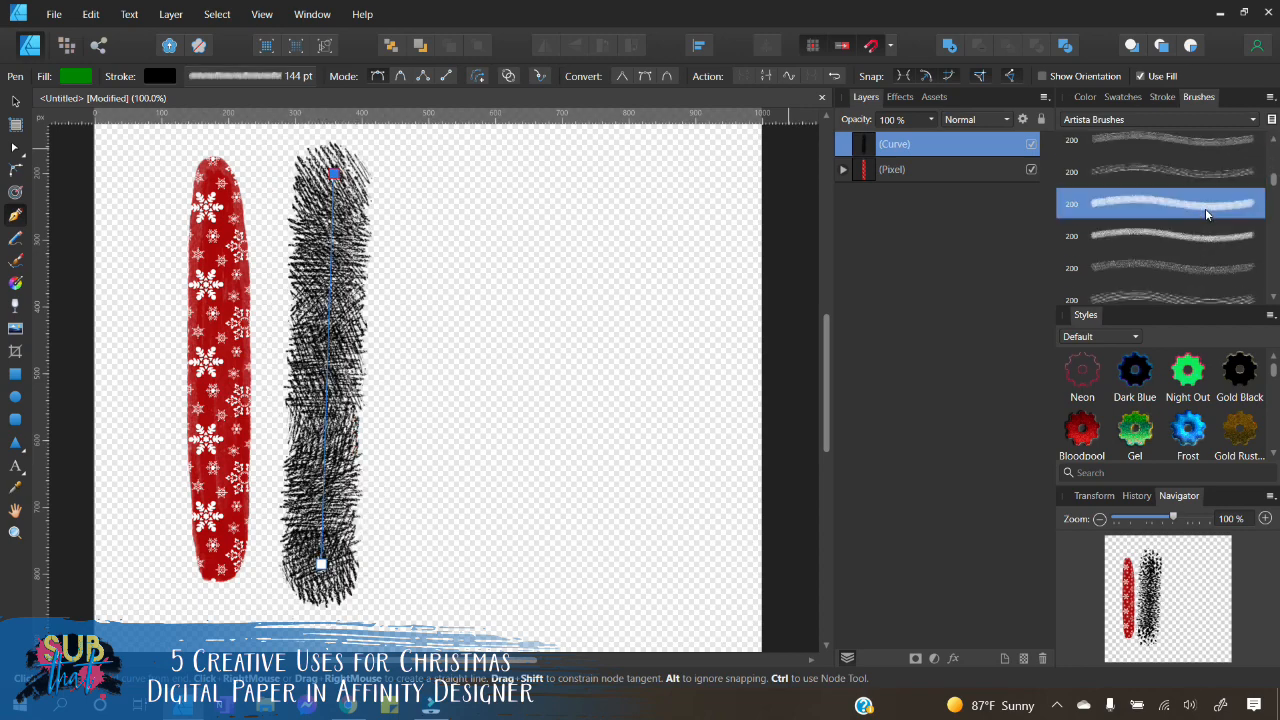
pyautogui.click(1196, 240)
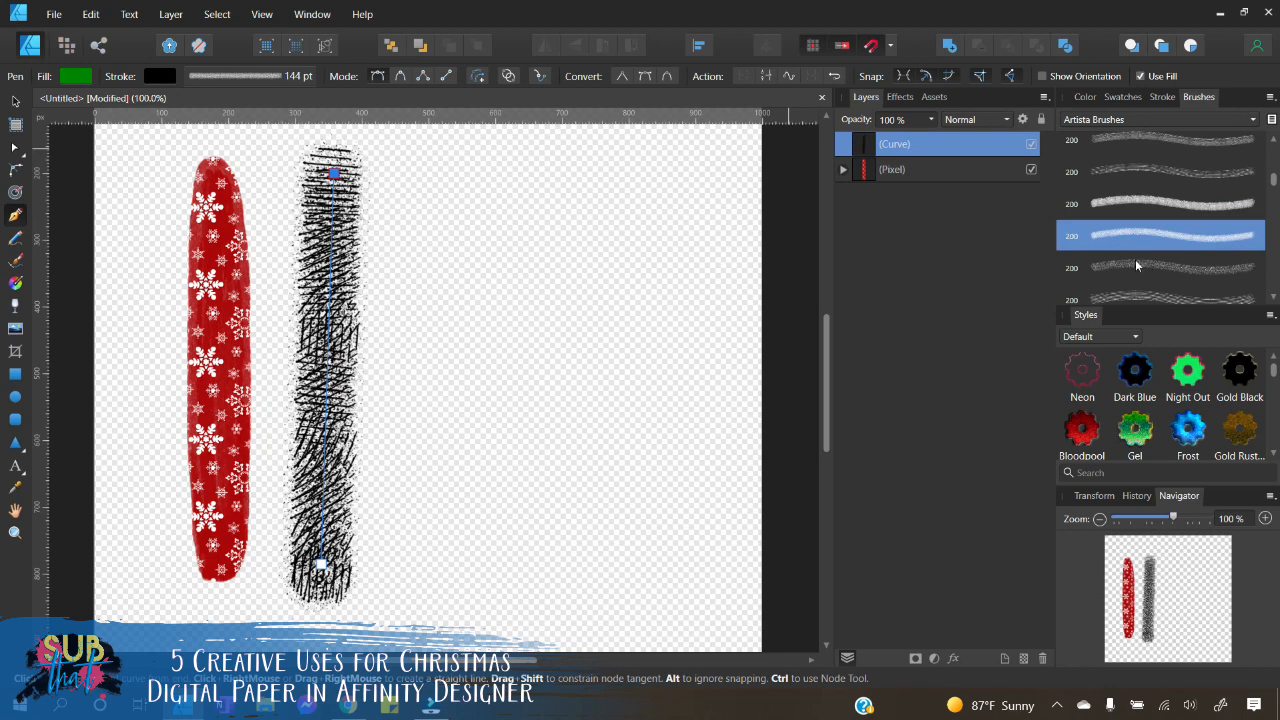
pyautogui.scroll(-3, 1137, 265)
pyautogui.click(1147, 256)
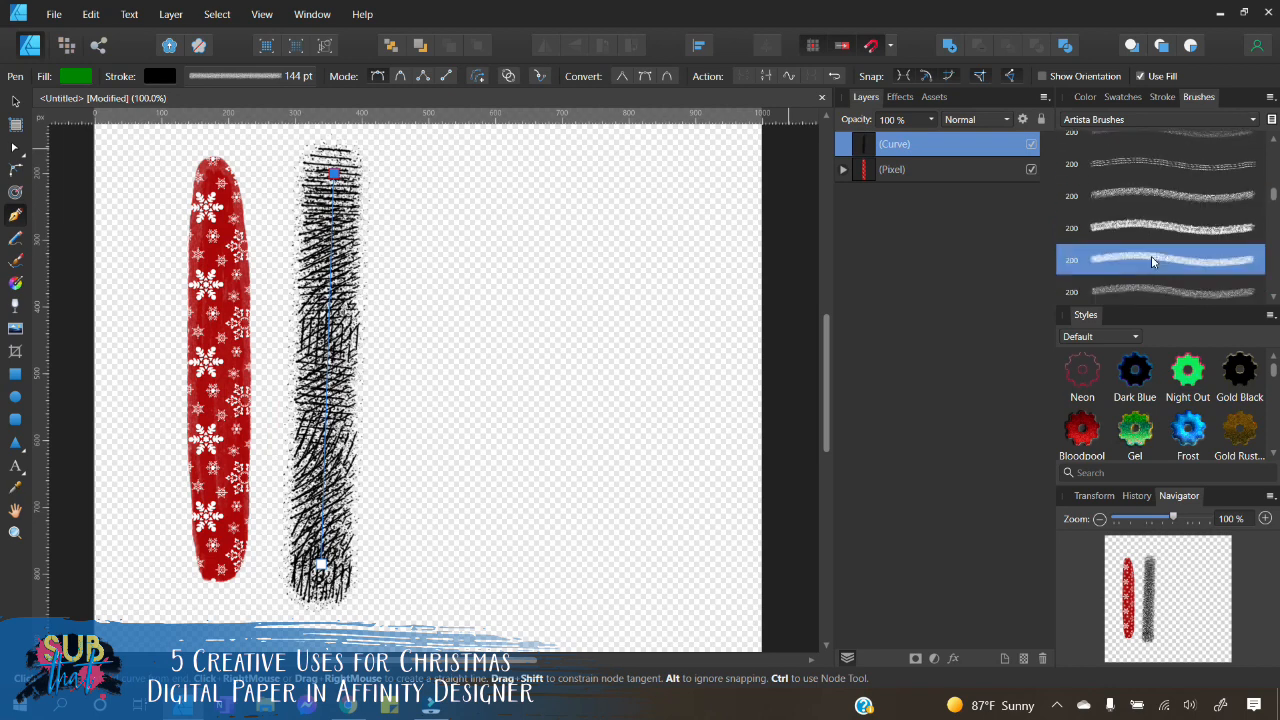
pyautogui.scroll(-3, 1181, 252)
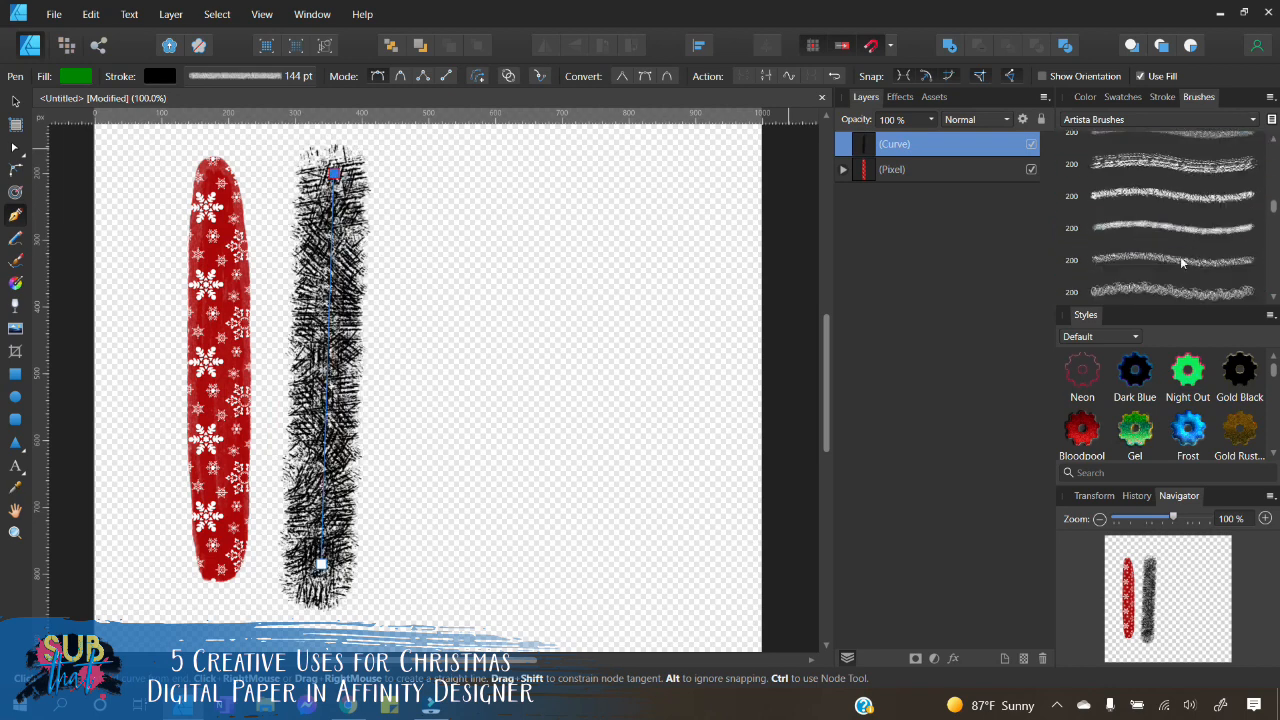
# Step: Browse the Dry Media and Markers categories and apply the fourth Chunky Markers brush to the second line
pyautogui.click(1161, 120)
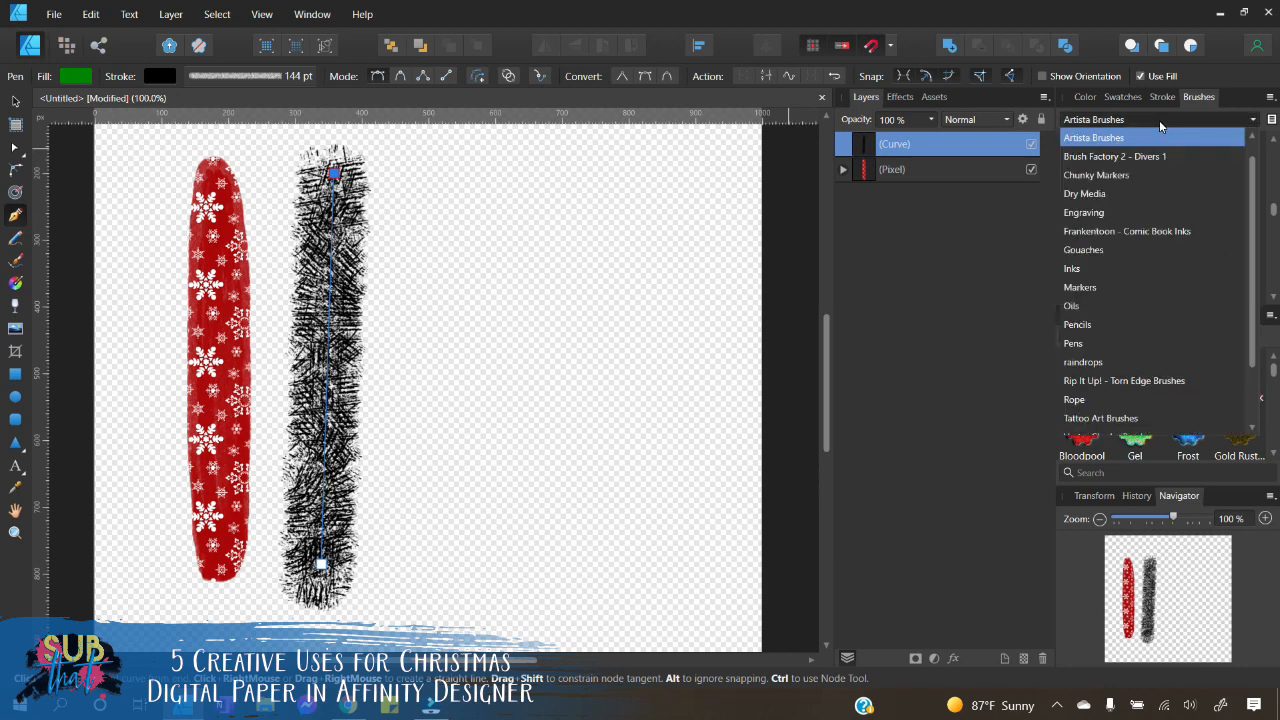
pyautogui.click(1142, 194)
pyautogui.click(1164, 121)
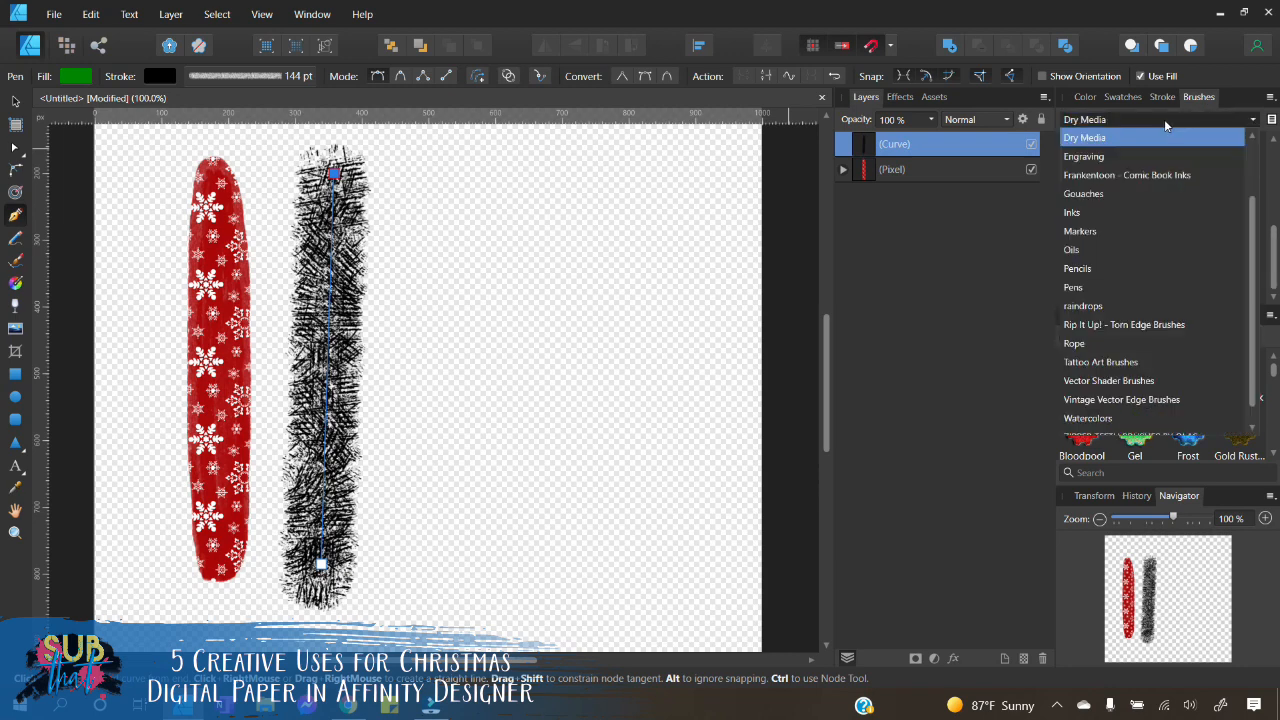
pyautogui.click(1090, 231)
pyautogui.scroll(-1, 1167, 240)
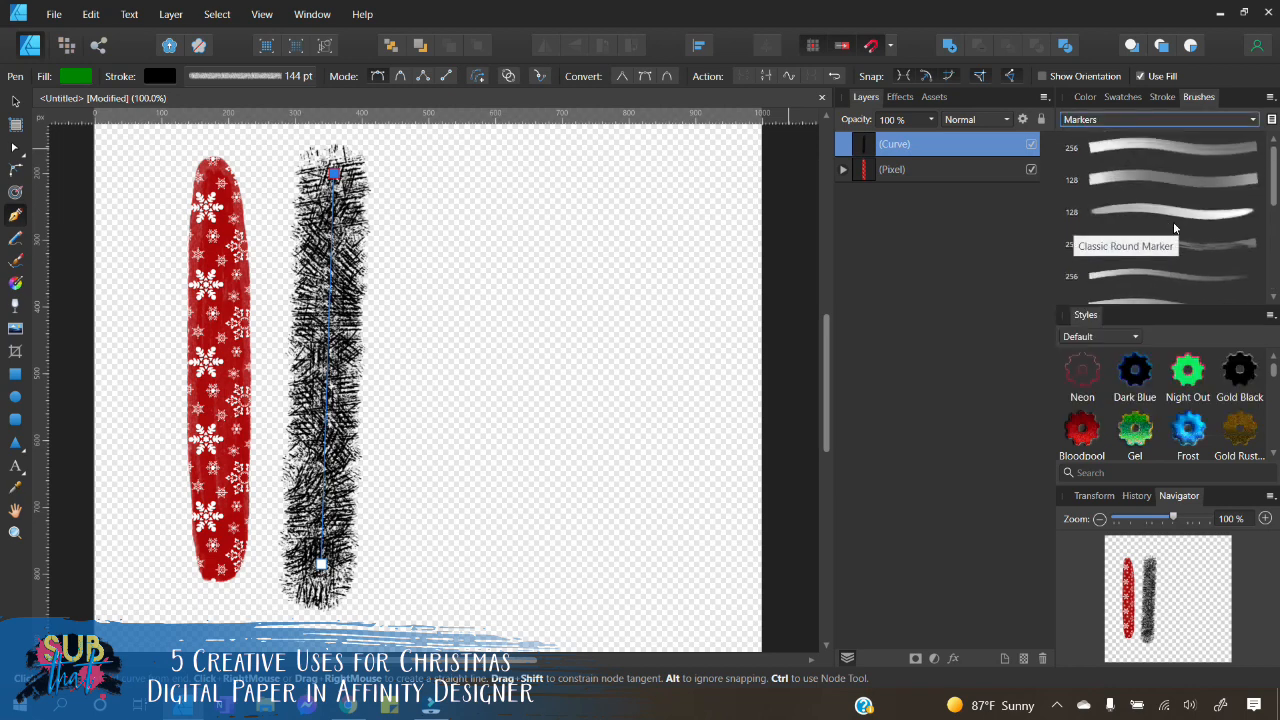
pyautogui.click(1105, 120)
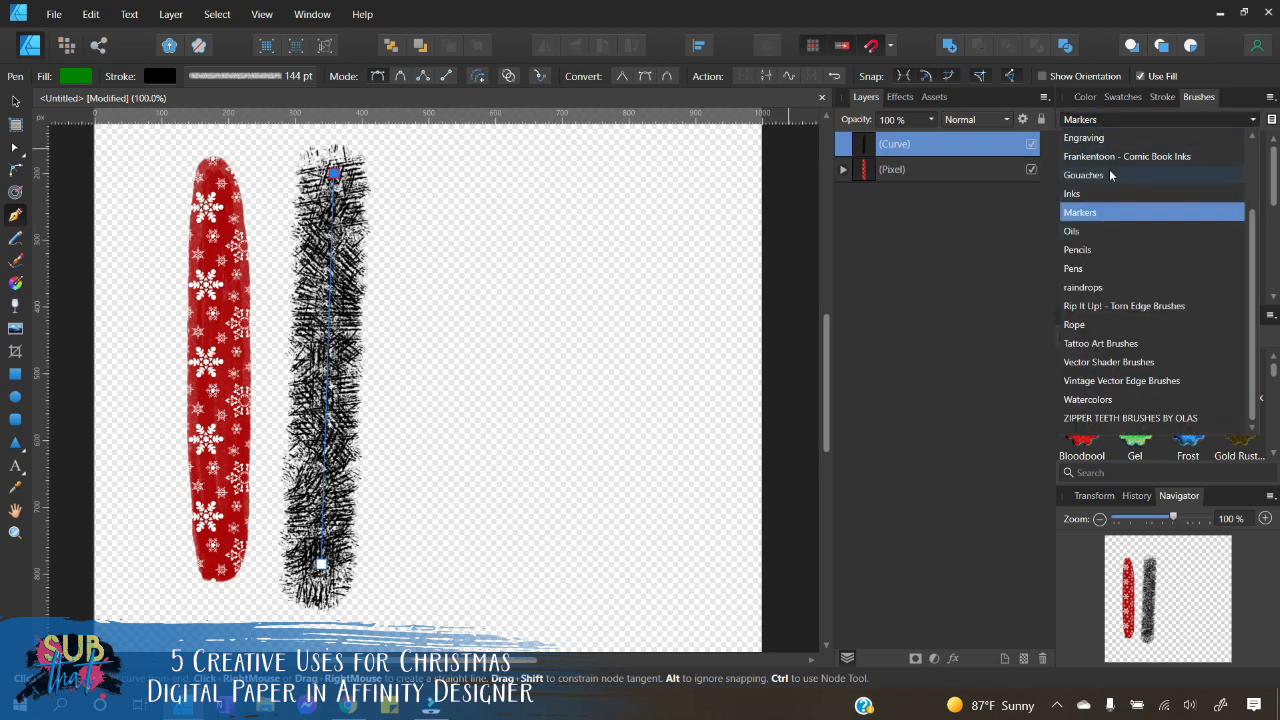
pyautogui.scroll(2, 1141, 287)
pyautogui.click(1112, 196)
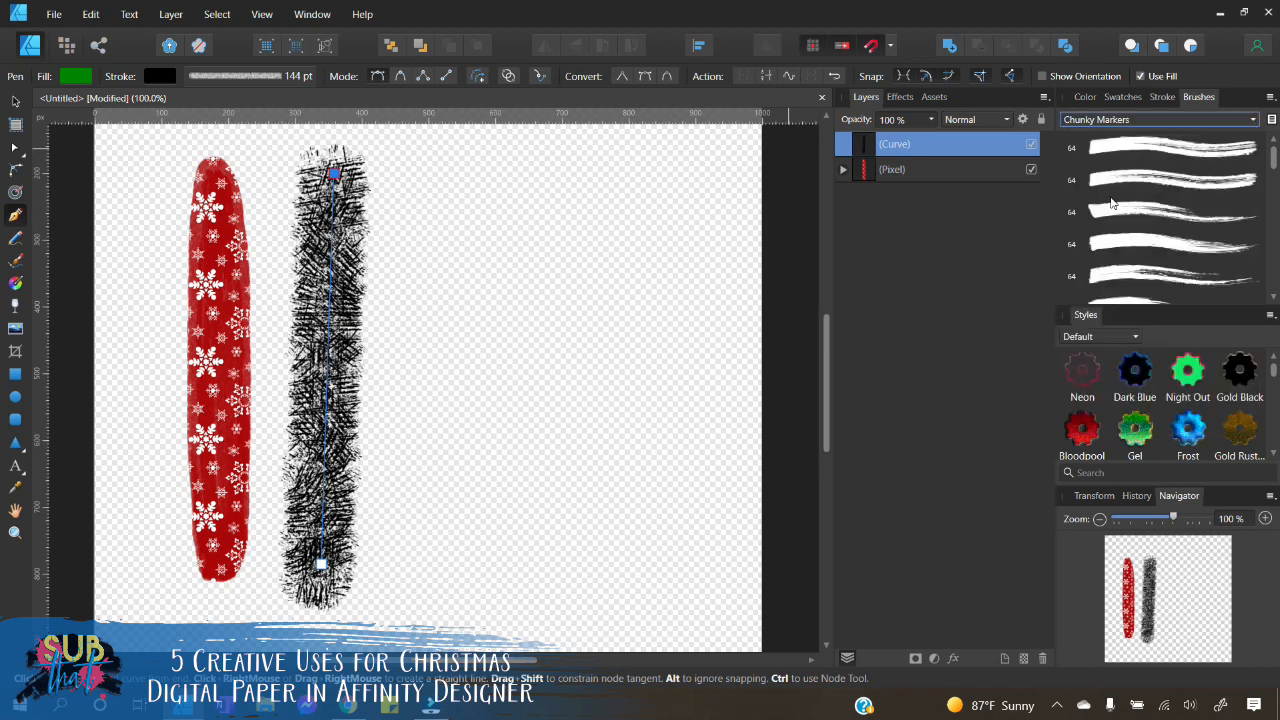
pyautogui.click(1210, 257)
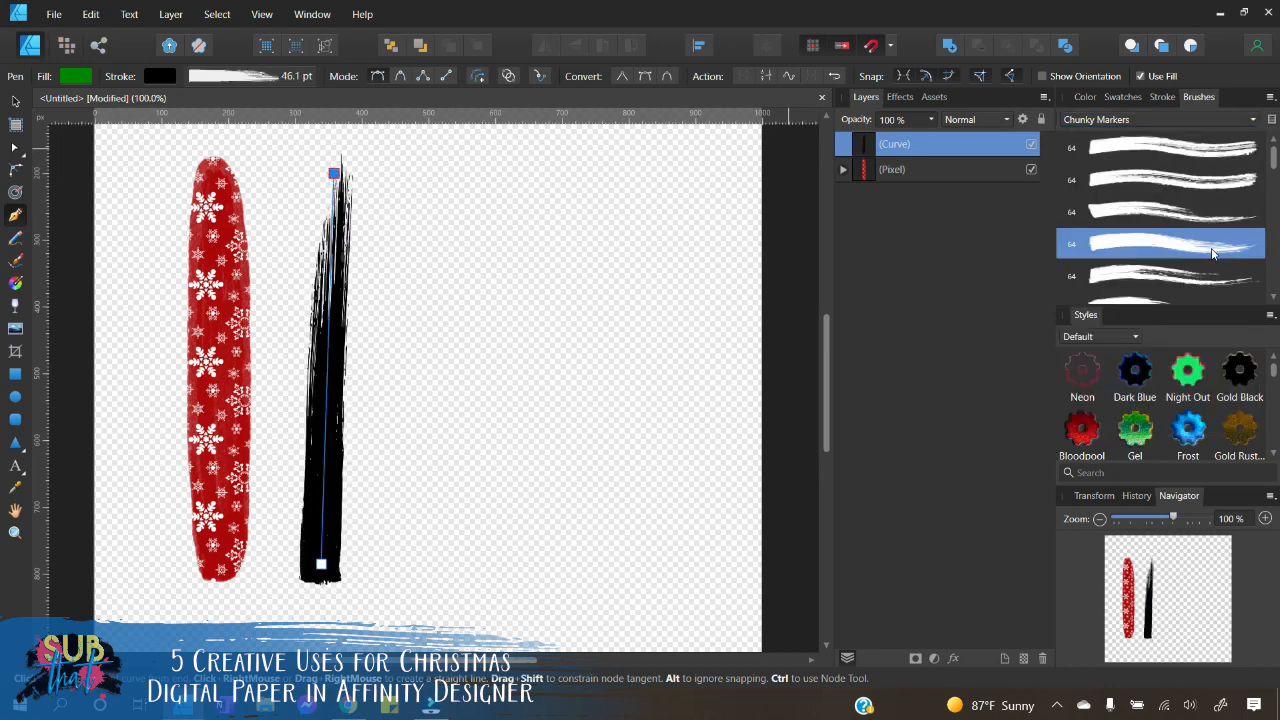
# Step: Widen the second line's stroke to about 79.2 pt and move it against the right side of the snowflake stroke
pyautogui.click(14, 102)
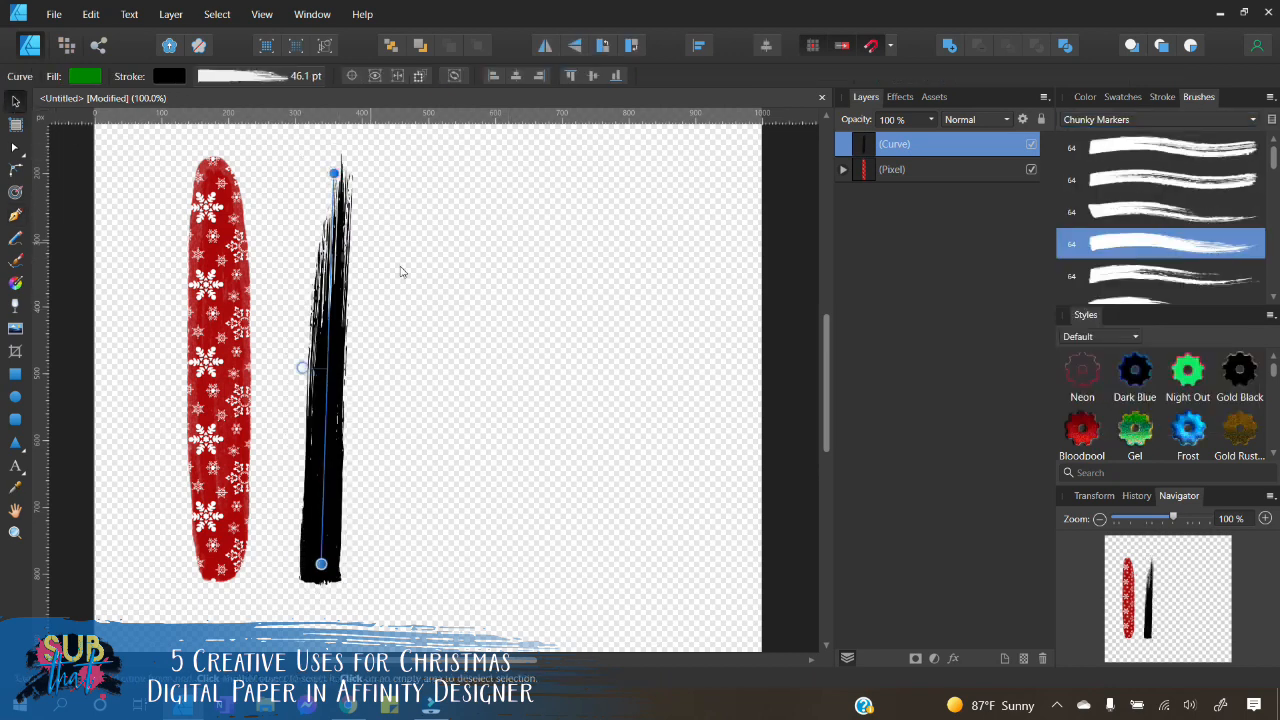
pyautogui.click(1162, 97)
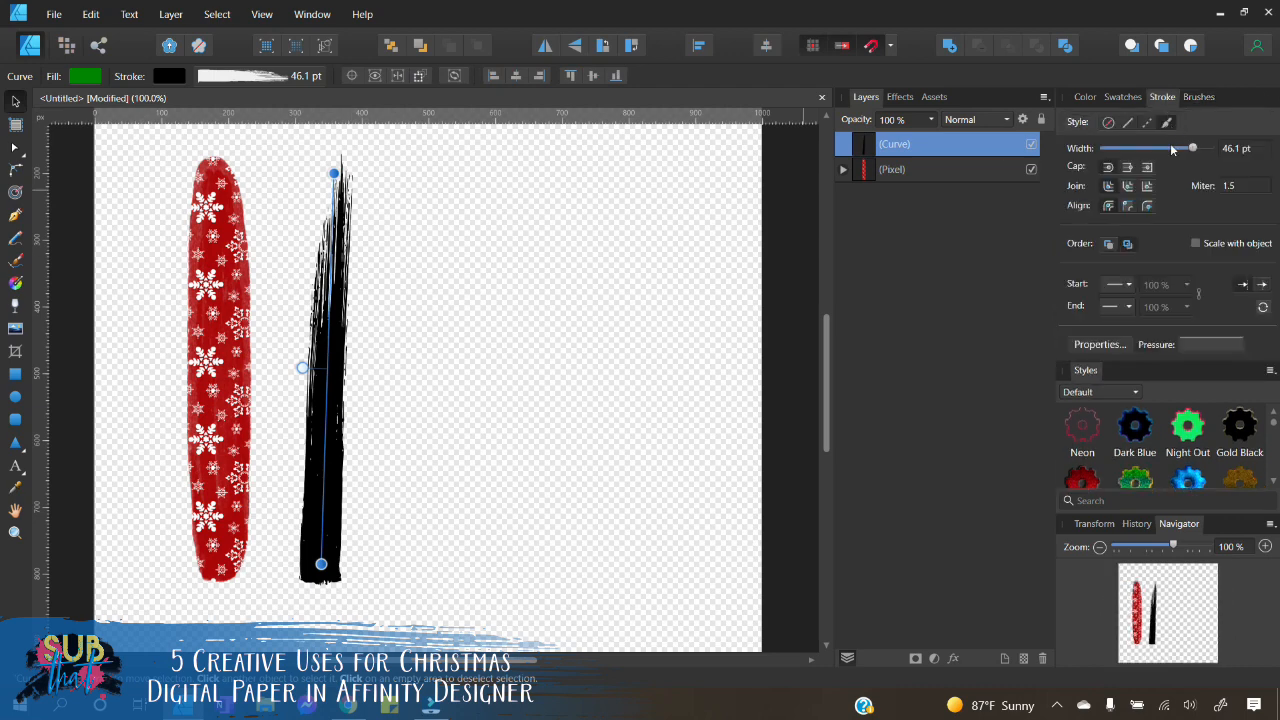
pyautogui.moveTo(1195, 150)
pyautogui.mouseDown()
pyautogui.moveTo(1218, 149)
pyautogui.moveTo(1204, 148)
pyautogui.mouseUp()
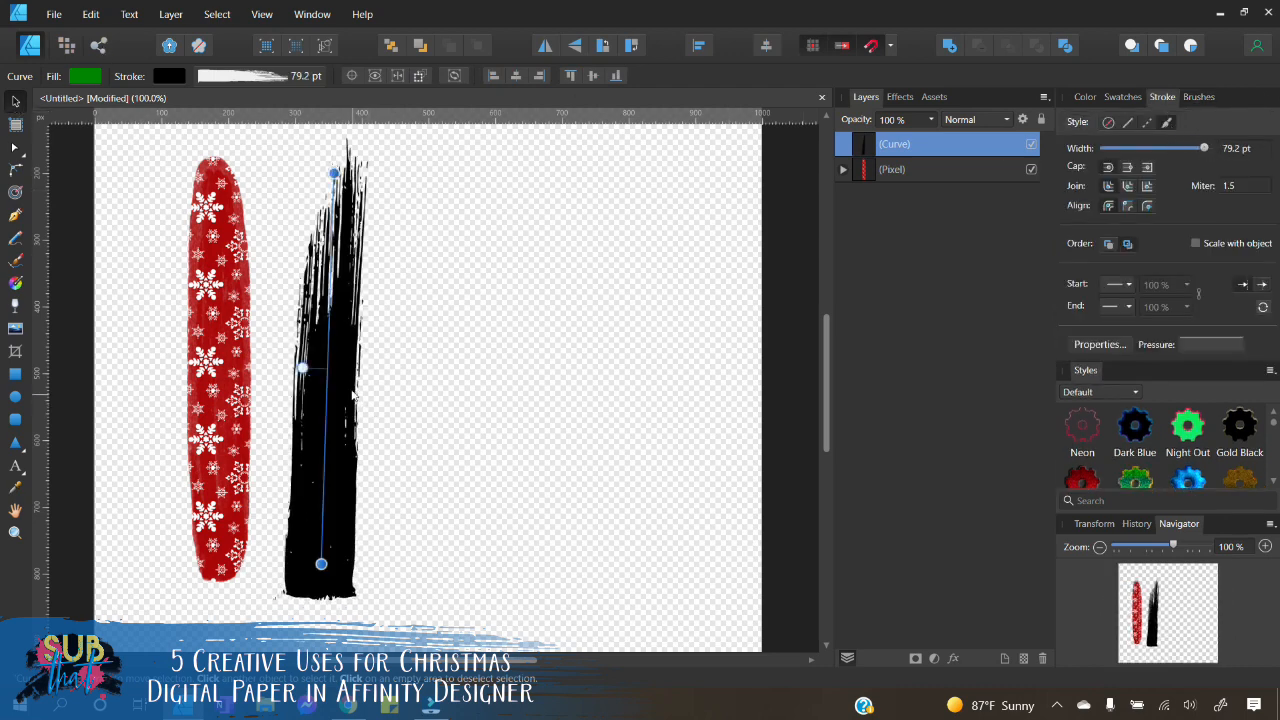
pyautogui.click(336, 378)
pyautogui.moveTo(336, 378); pyautogui.dragTo(272, 360)
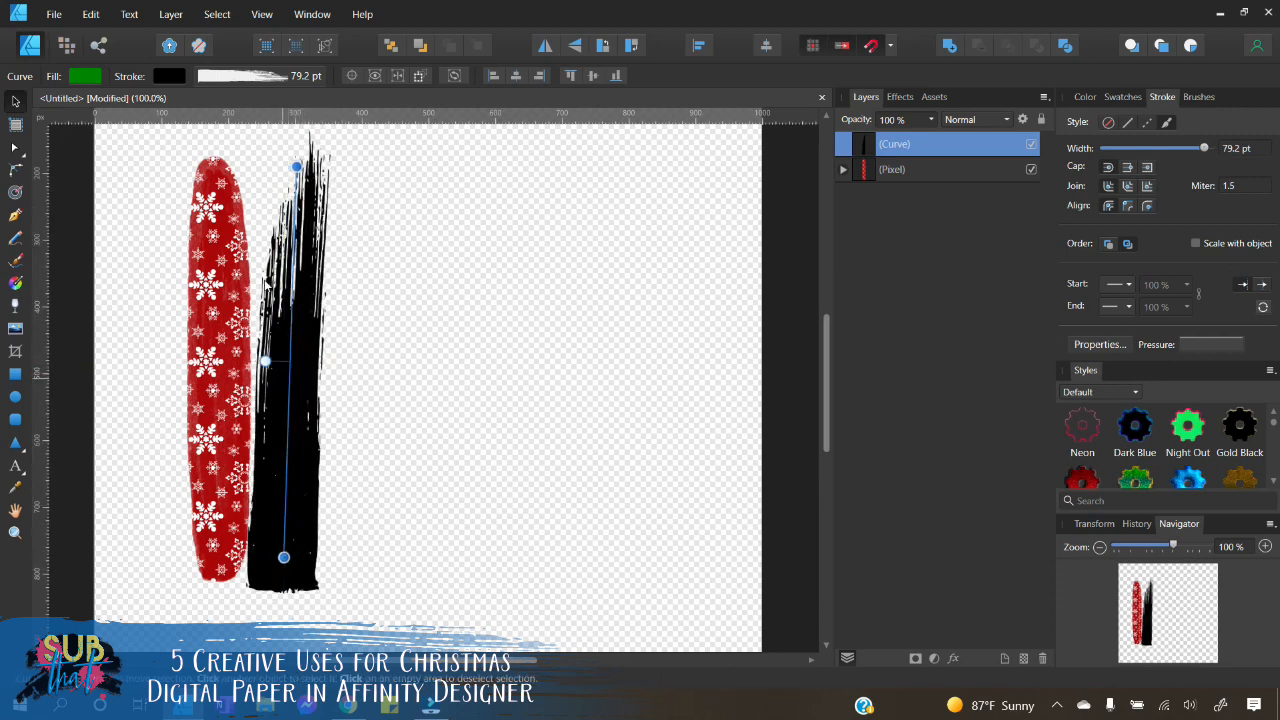
# Step: Rasterize the second brush stroke, rotate it slightly counterclockwise beside the snowflake stroke and deselect
pyautogui.rightClick(294, 274)
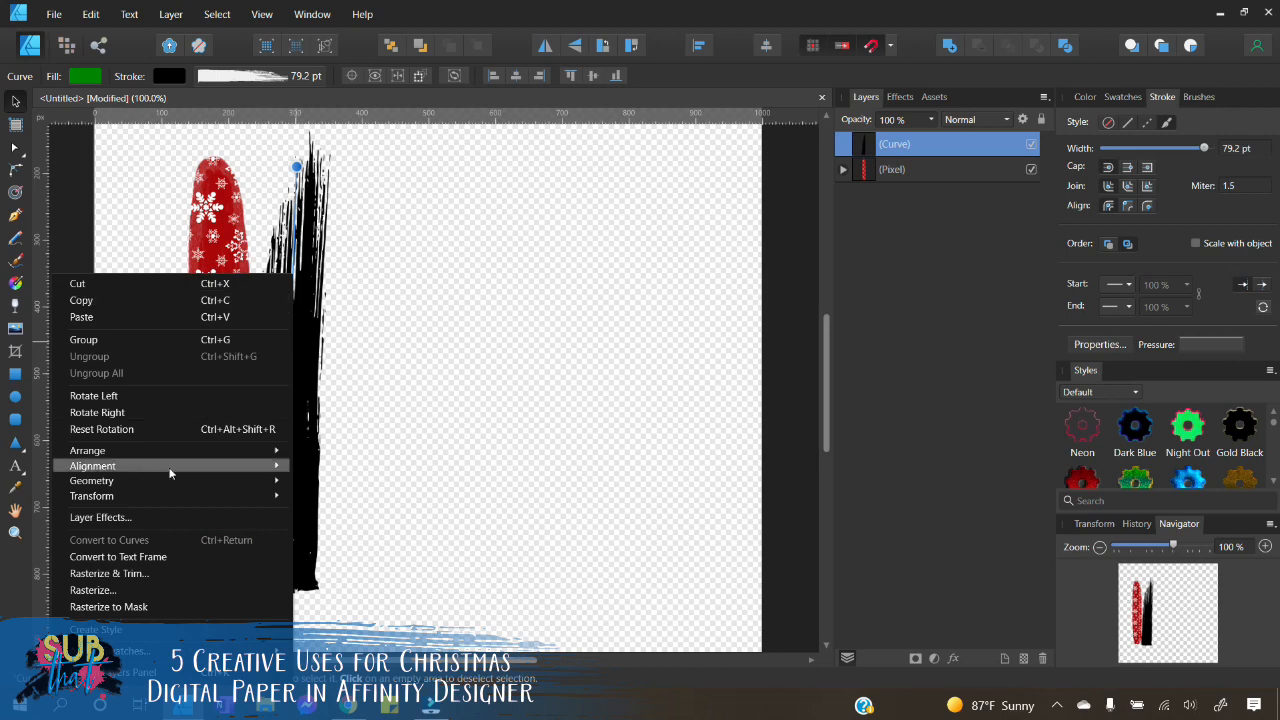
pyautogui.click(155, 592)
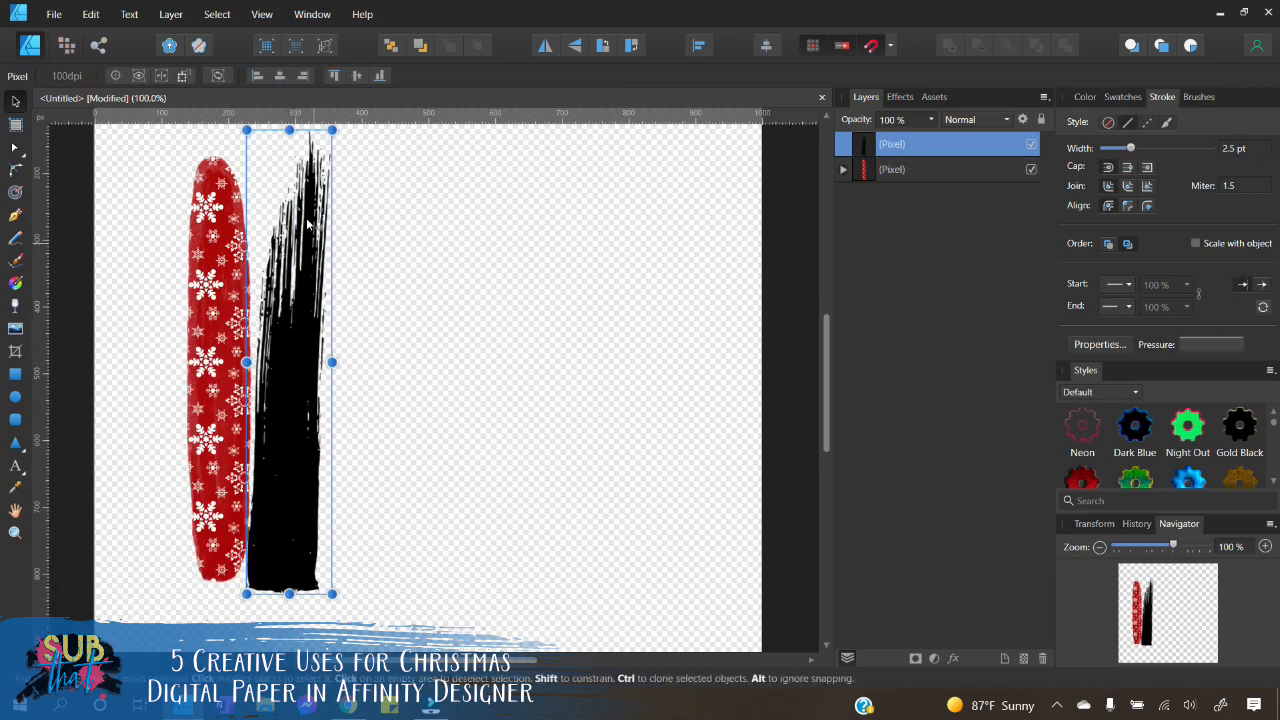
pyautogui.moveTo(336, 230); pyautogui.dragTo(336, 280)
pyautogui.moveTo(289, 155); pyautogui.dragTo(277, 157)
pyautogui.moveTo(310, 428)
pyautogui.mouseDown()
pyautogui.moveTo(305, 410)
pyautogui.moveTo(305, 423)
pyautogui.mouseUp()
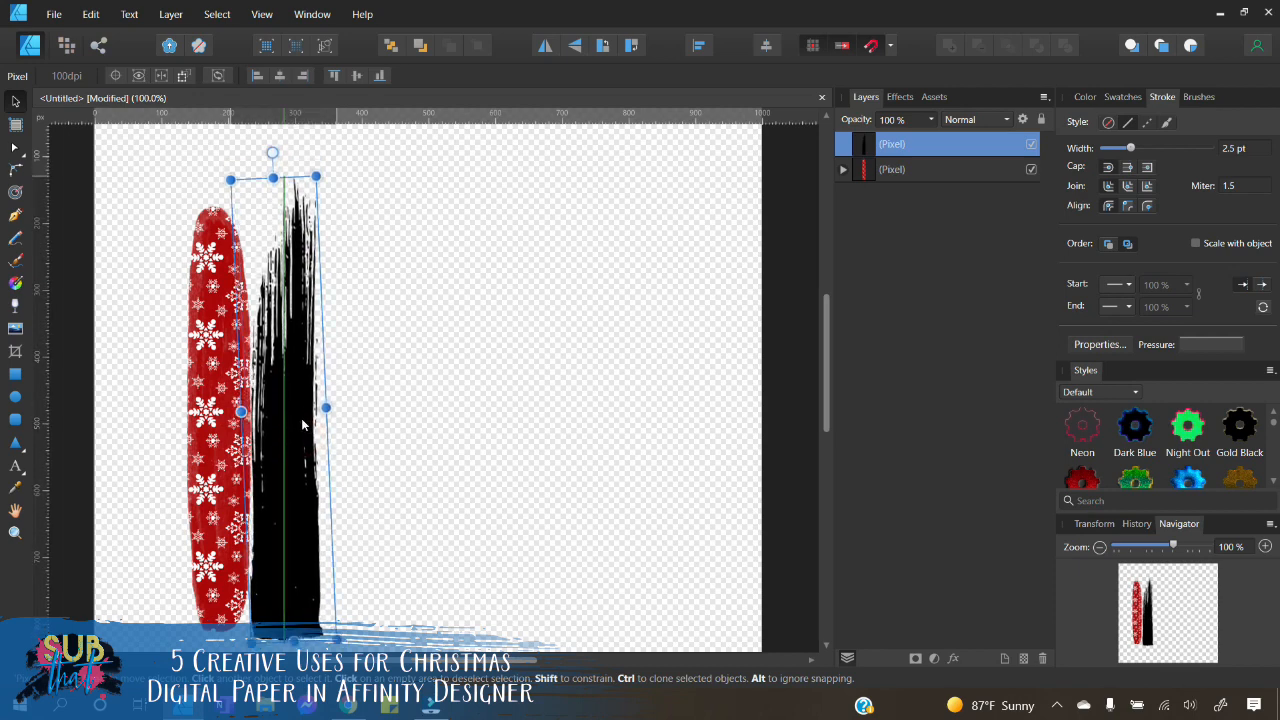
pyautogui.click(352, 430)
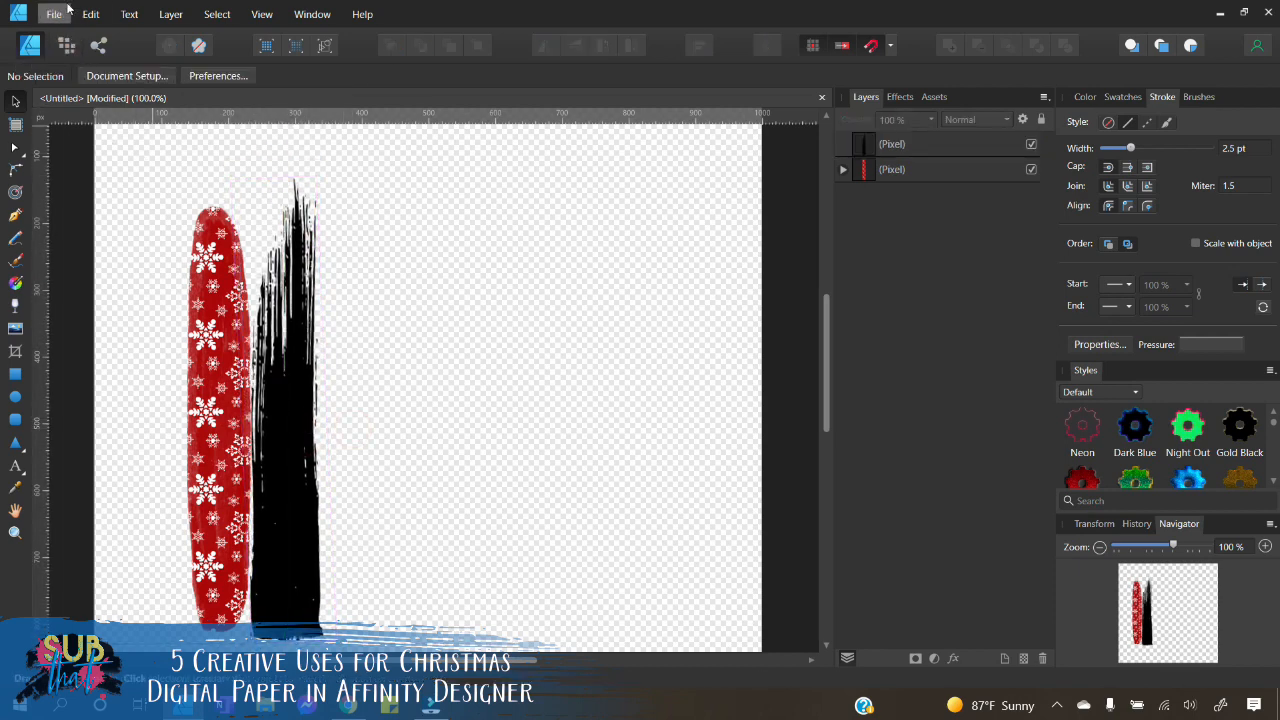
# Step: Switch to the Pixel Persona and set up the Paint Brush Tool with the first 48 px Dry Media brush in black
pyautogui.click(63, 47)
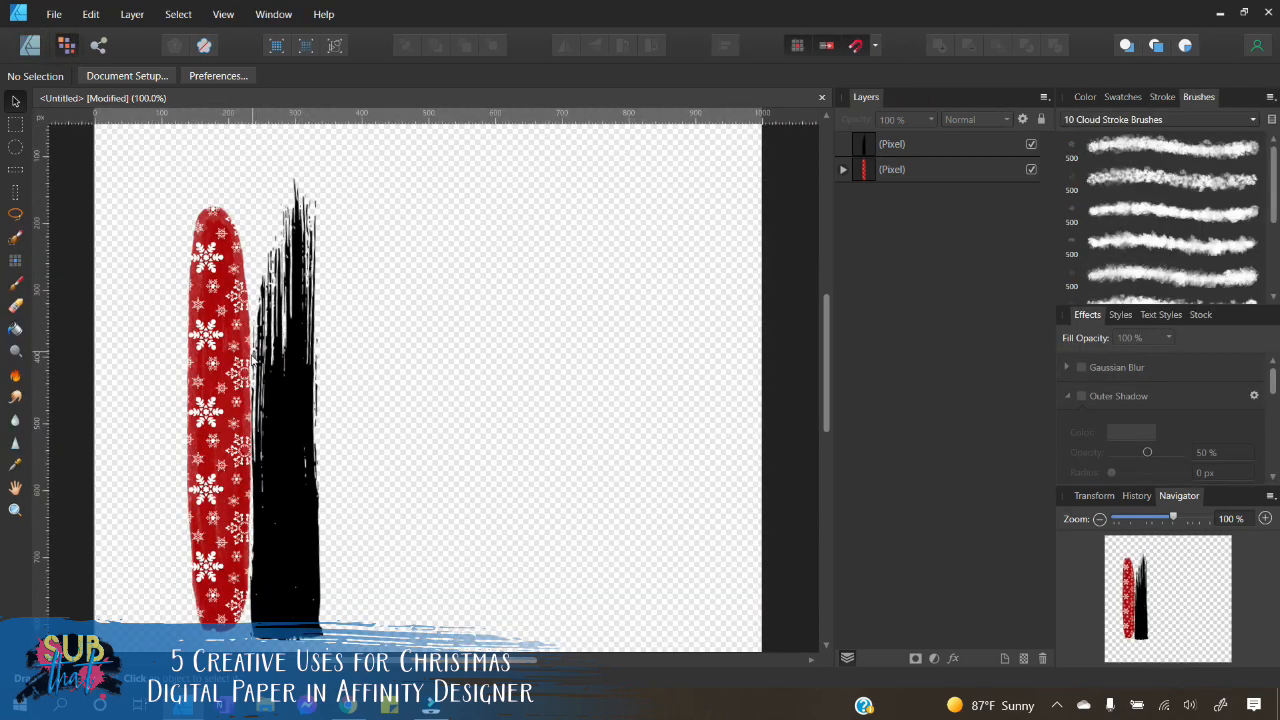
pyautogui.scroll(-1, 254, 361)
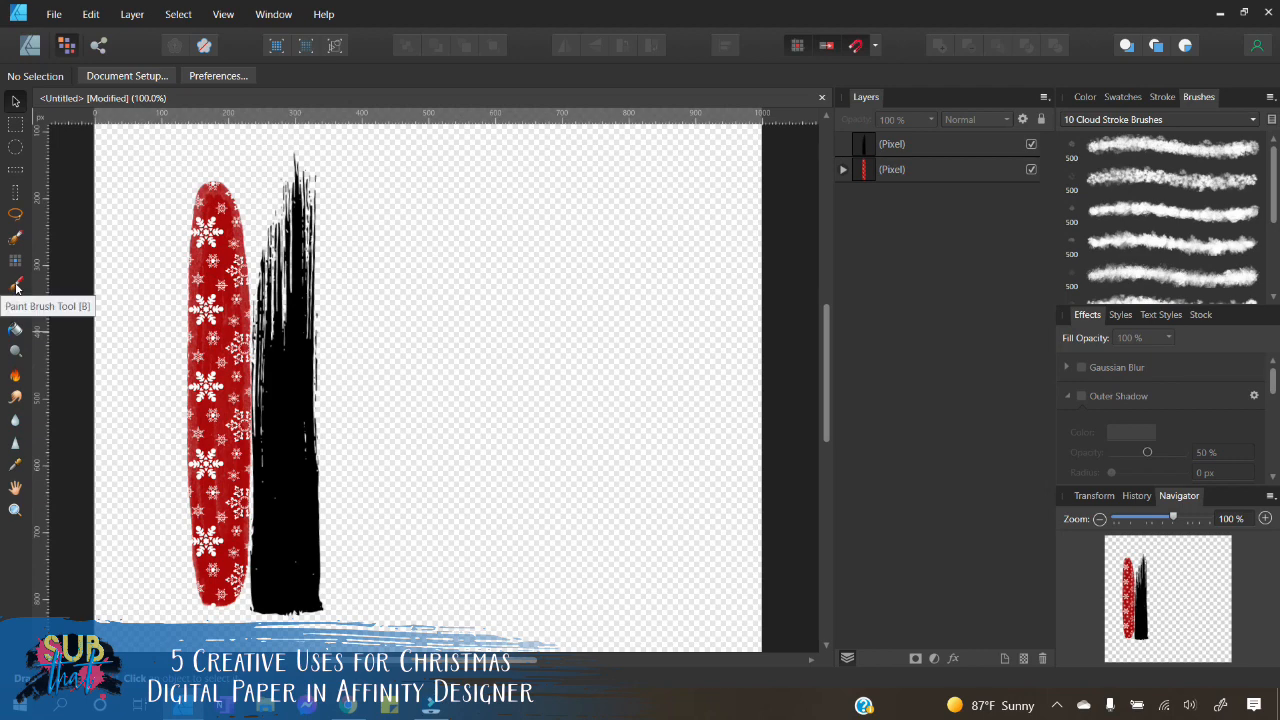
pyautogui.click(16, 285)
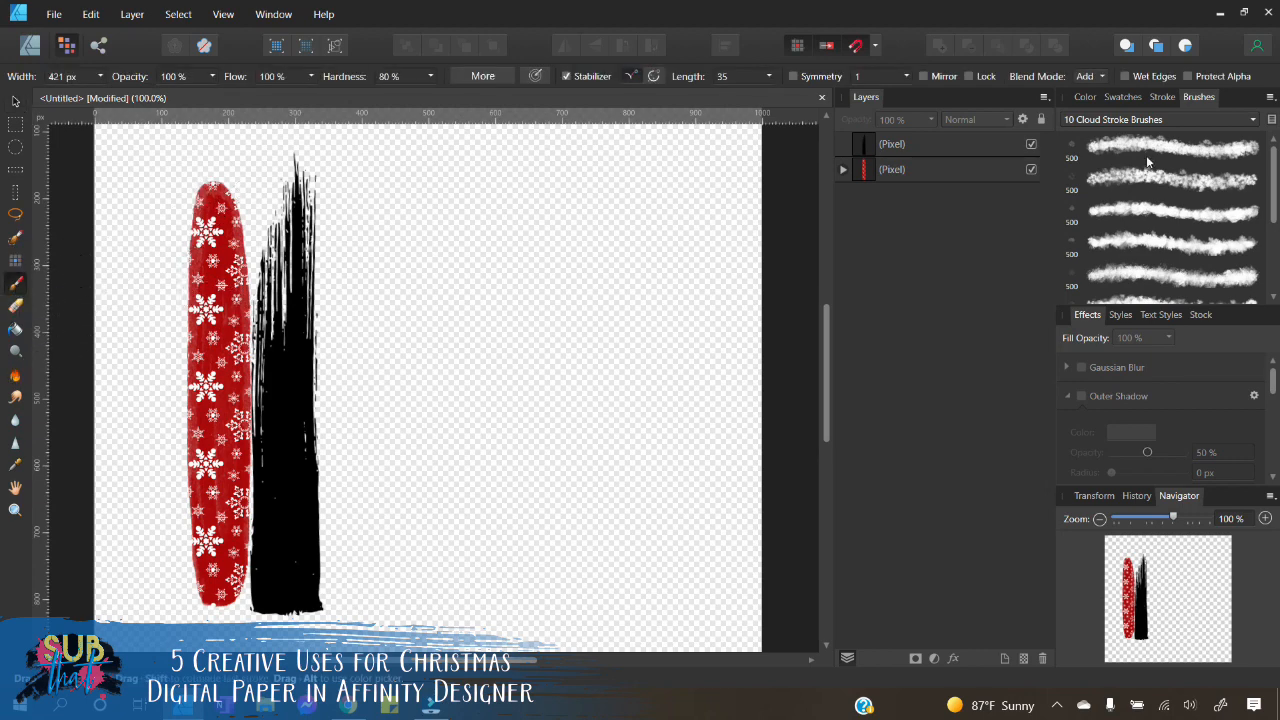
pyautogui.click(1155, 121)
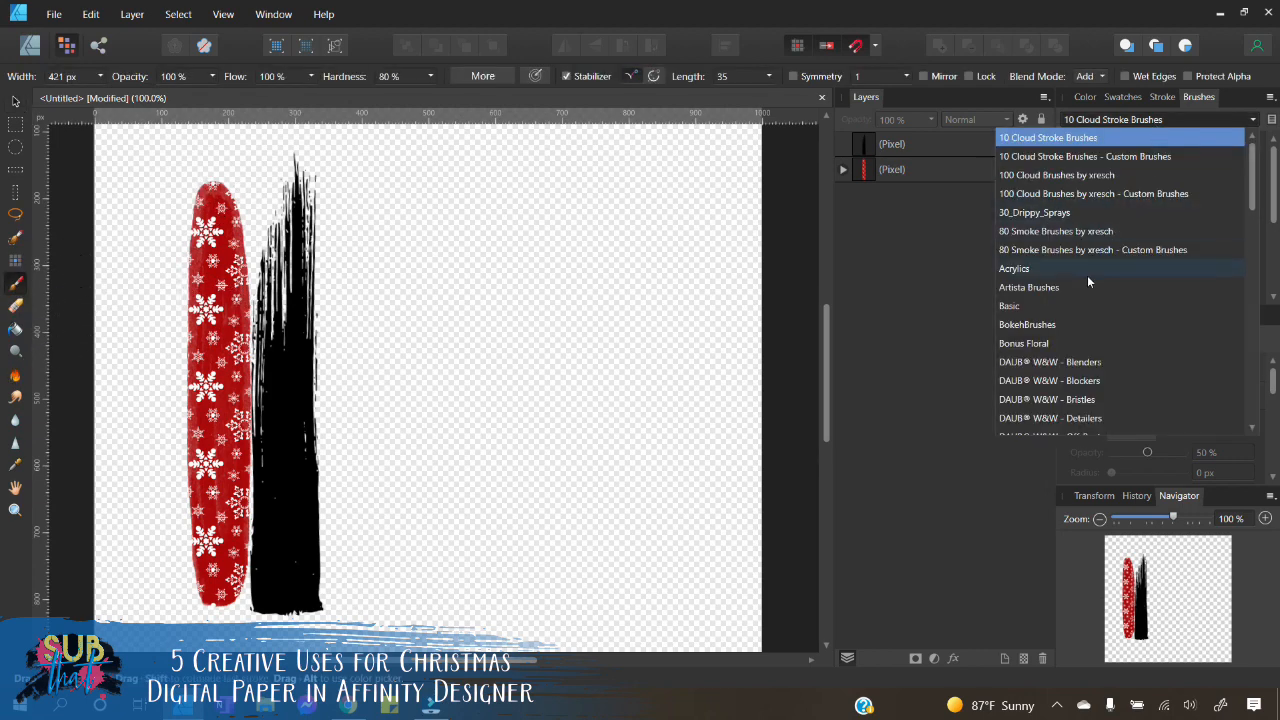
pyautogui.scroll(-4, 1084, 284)
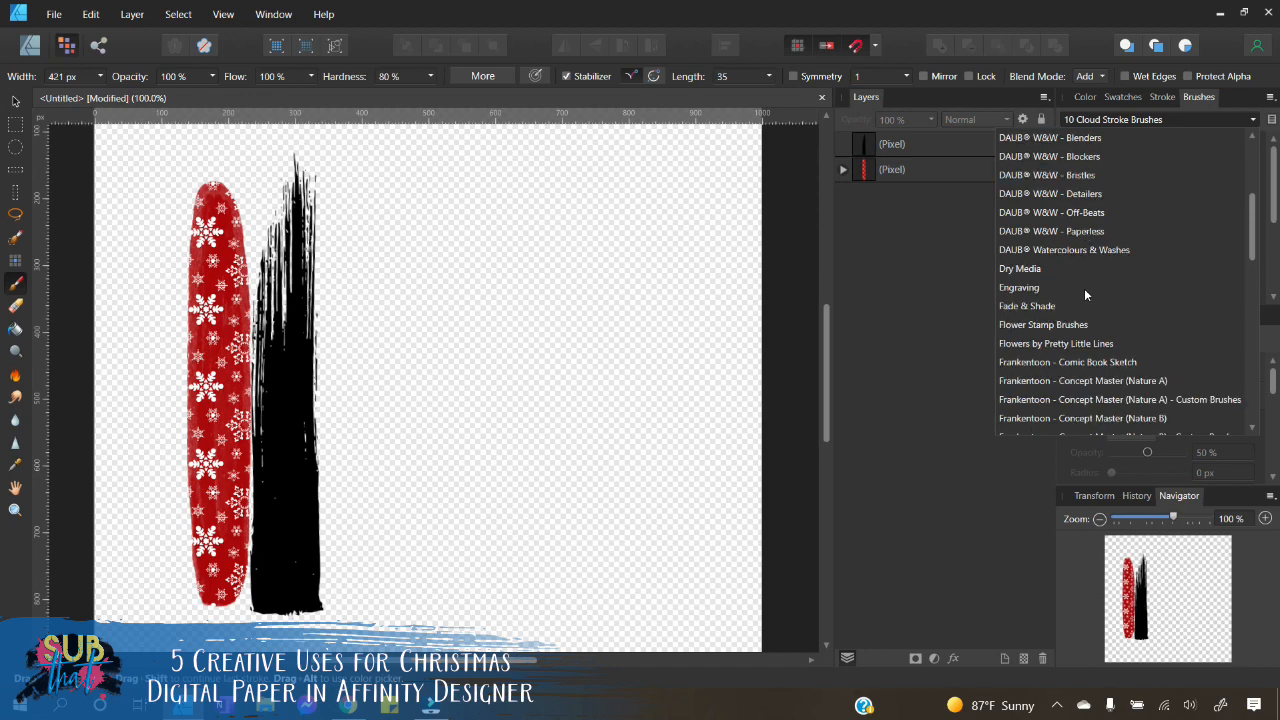
pyautogui.click(1034, 271)
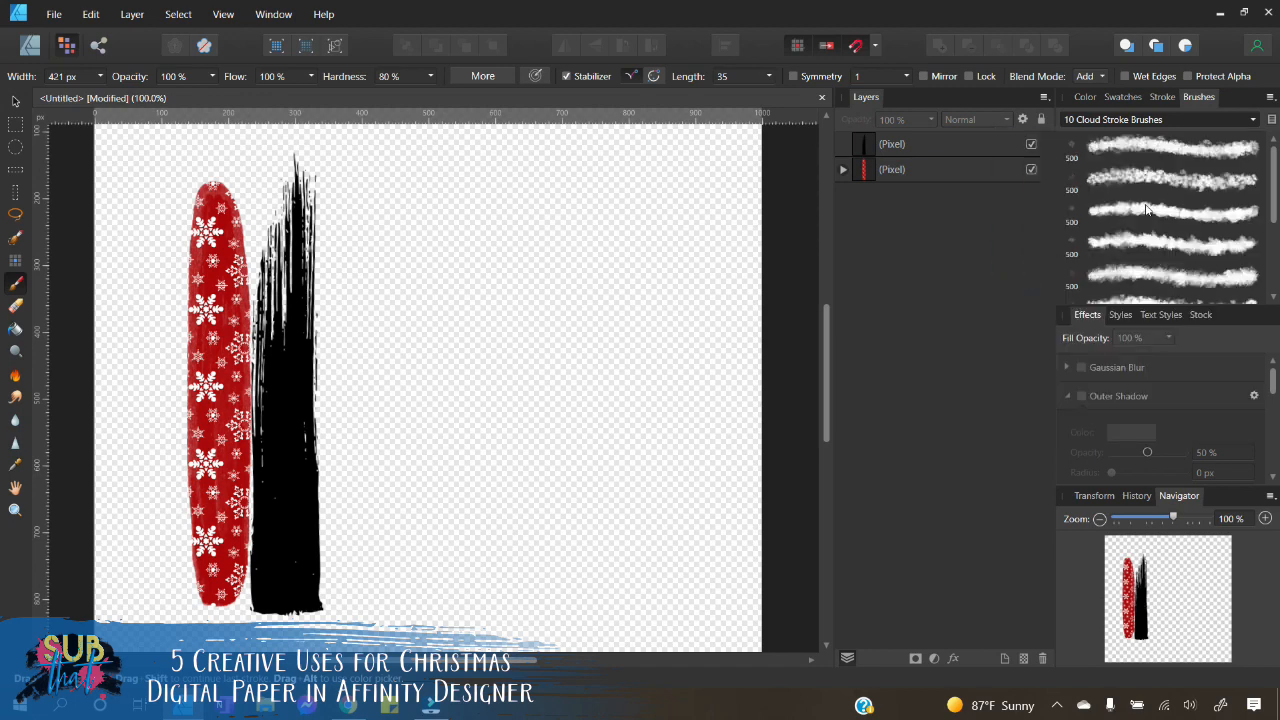
pyautogui.click(1190, 152)
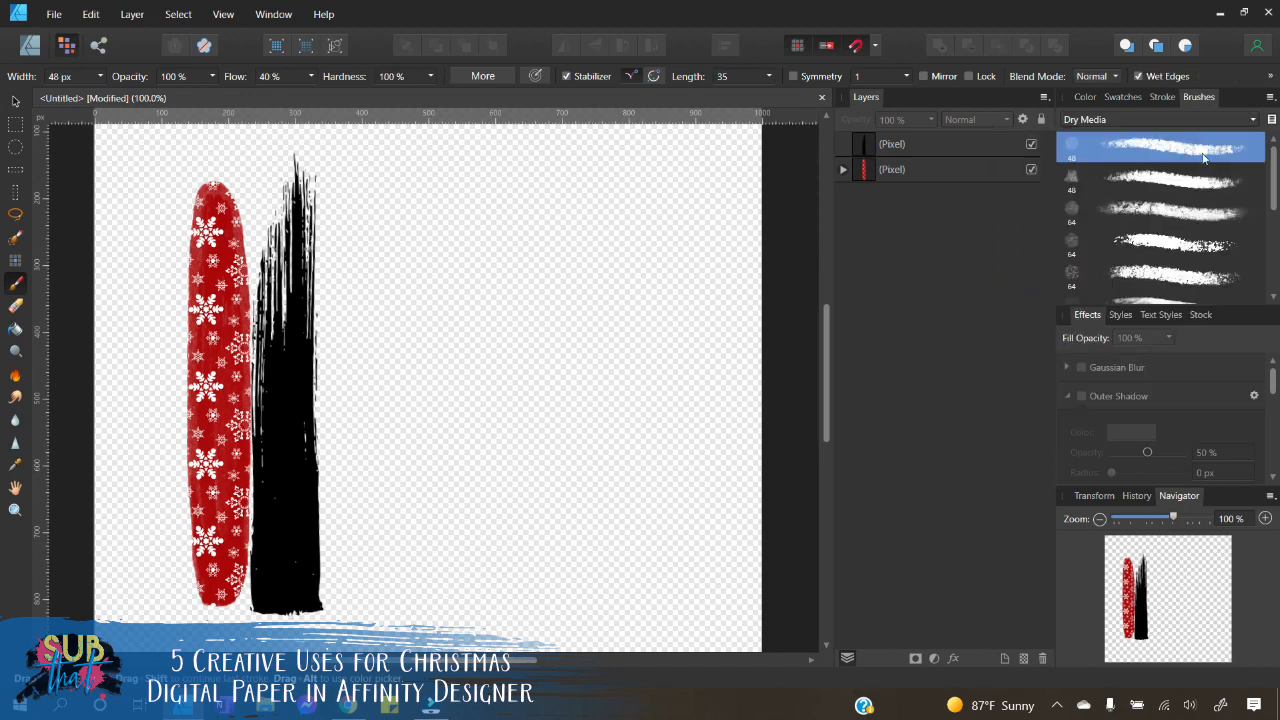
pyautogui.click(1085, 97)
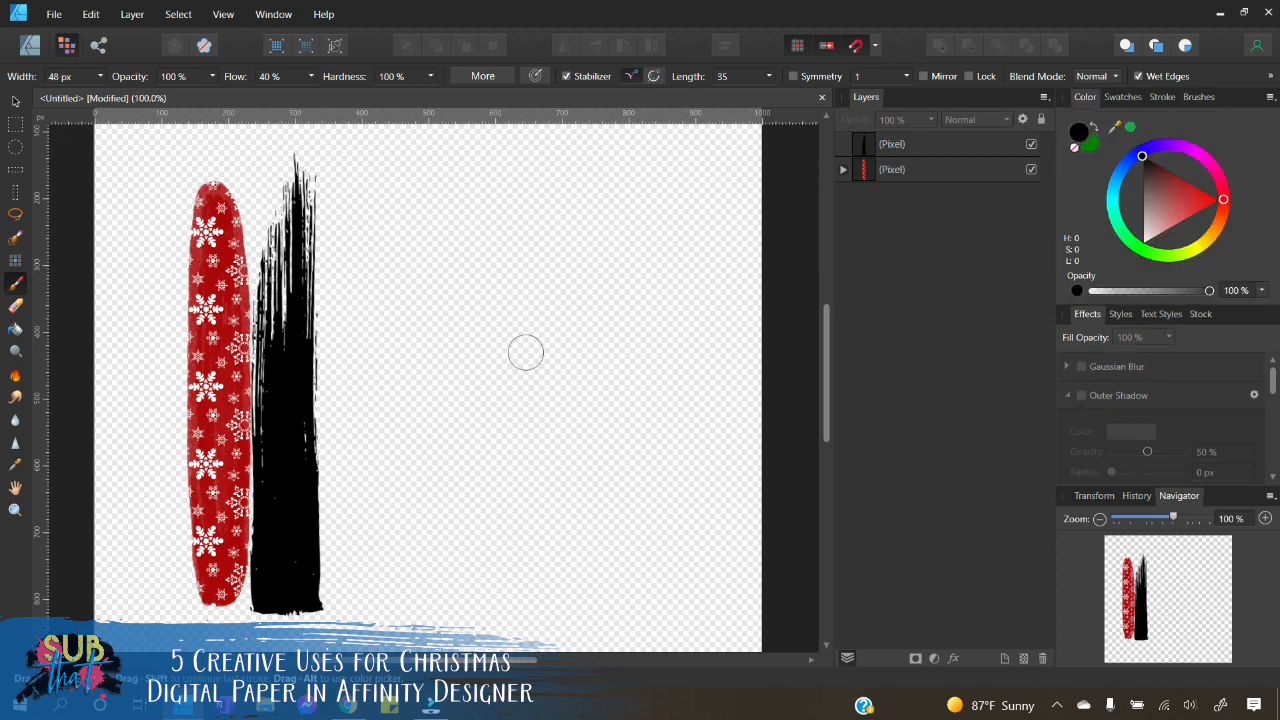
# Step: Paint overlapping vertical strokes on a new pixel layer, forming a third black band about 100 px wide and 630 px tall
pyautogui.hotkey('ctrl', 'shift', 'n')
pyautogui.moveTo(354, 568); pyautogui.dragTo(363, 161)
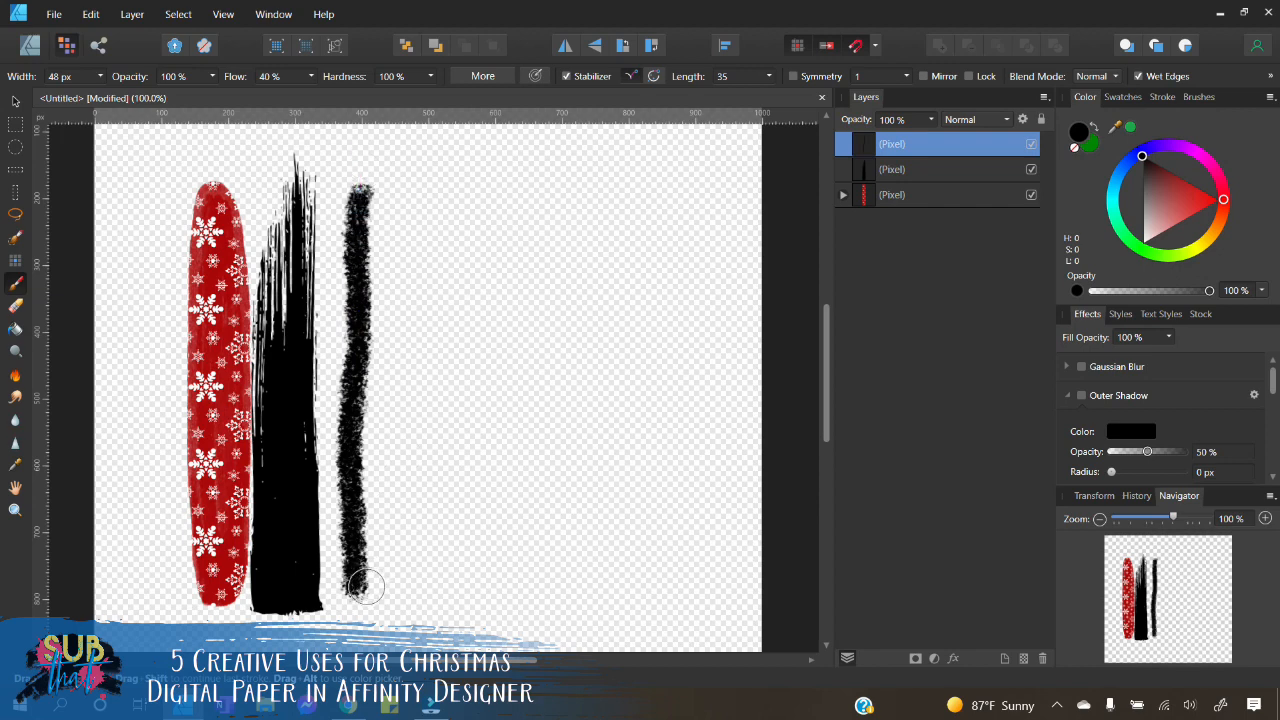
pyautogui.moveTo(354, 586)
pyautogui.mouseDown()
pyautogui.moveTo(366, 530)
pyautogui.moveTo(357, 150)
pyautogui.mouseUp()
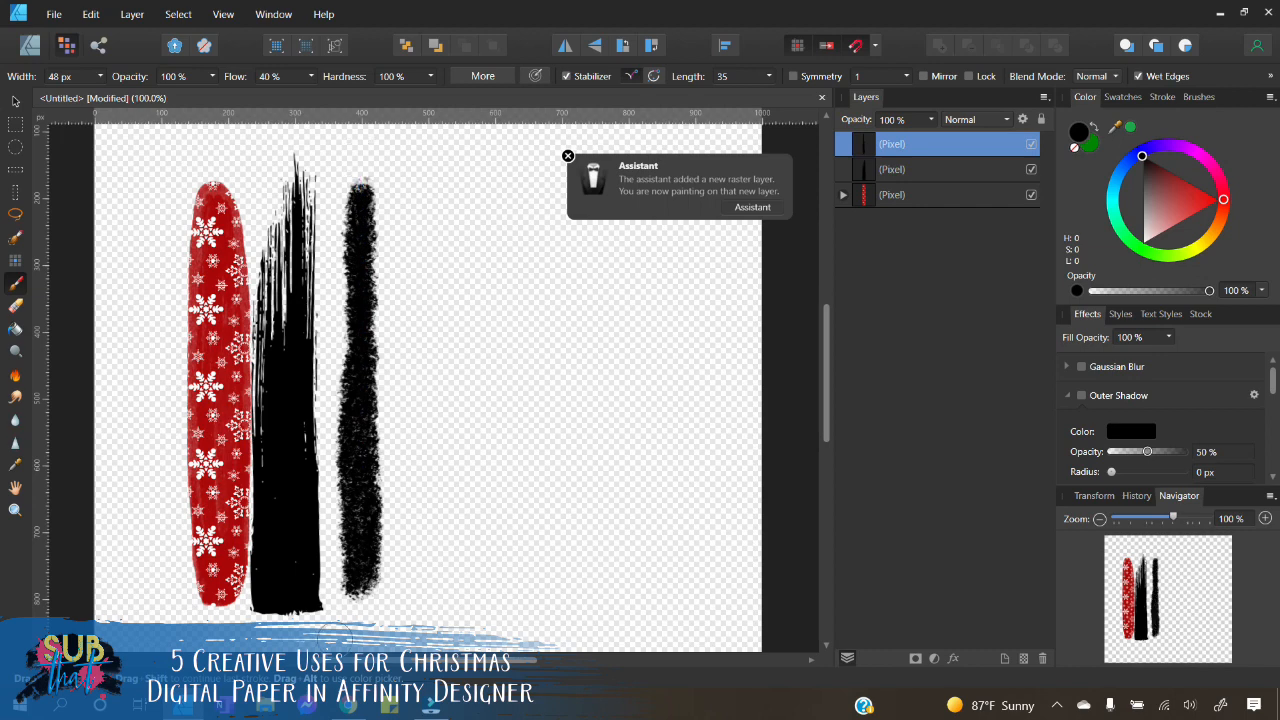
pyautogui.moveTo(372, 585); pyautogui.dragTo(367, 166)
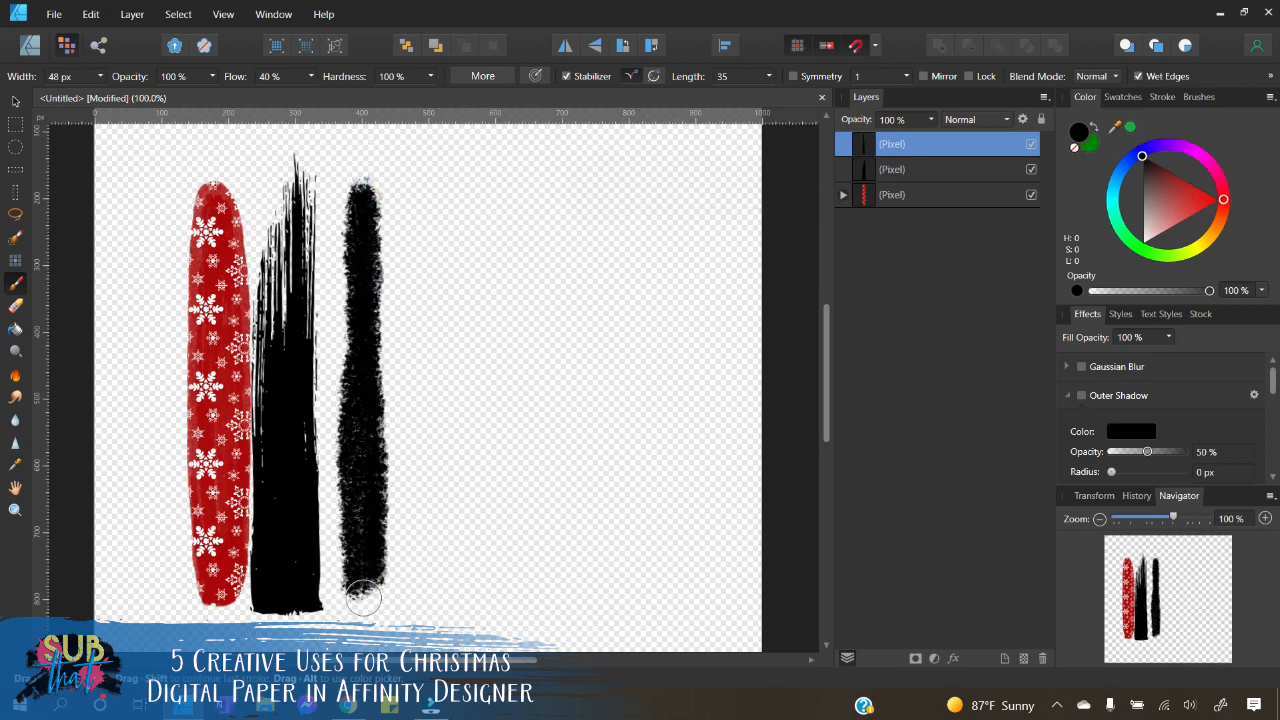
pyautogui.moveTo(366, 595)
pyautogui.mouseDown()
pyautogui.moveTo(387, 455)
pyautogui.moveTo(372, 160)
pyautogui.mouseUp()
pyautogui.moveTo(384, 600); pyautogui.dragTo(391, 281)
pyautogui.moveTo(390, 218)
pyautogui.mouseDown()
pyautogui.moveTo(392, 180)
pyautogui.moveTo(376, 600)
pyautogui.moveTo(360, 610)
pyautogui.moveTo(355, 150)
pyautogui.mouseUp()
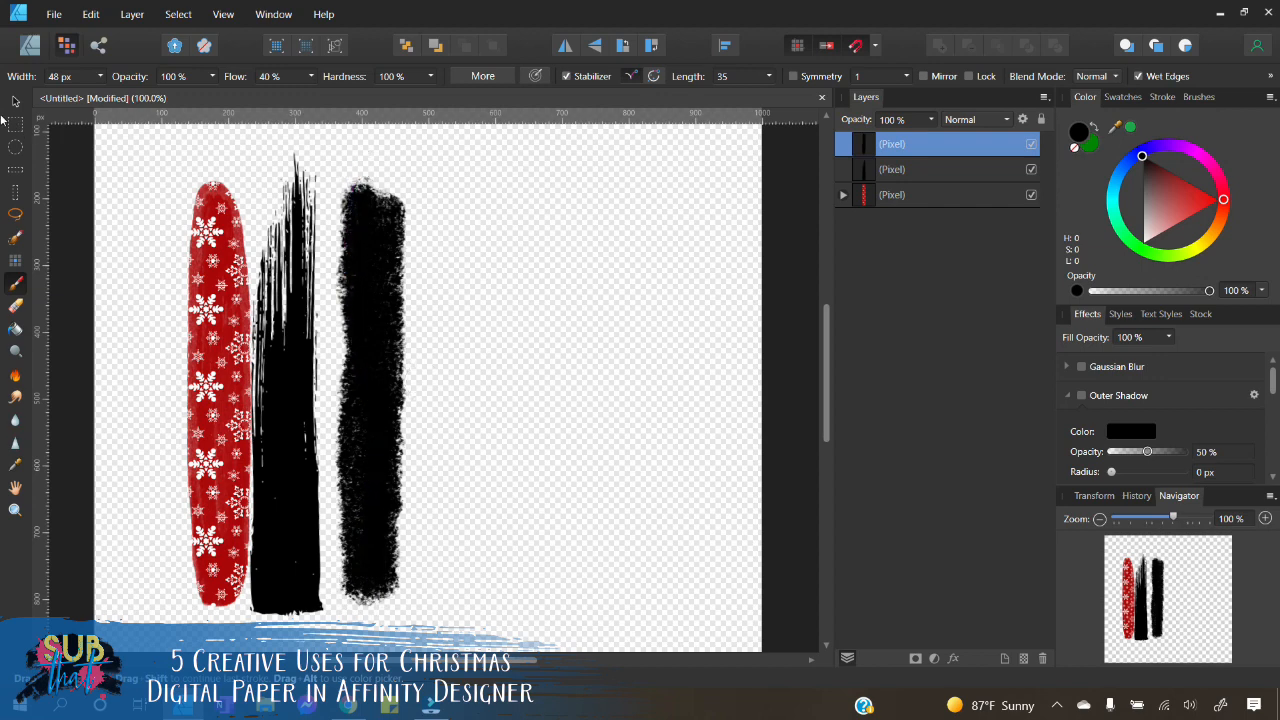
# Step: Return to the Designer Persona and place the ornament paper 1_1 about 660 px square over the third brush stroke
pyautogui.click(15, 102)
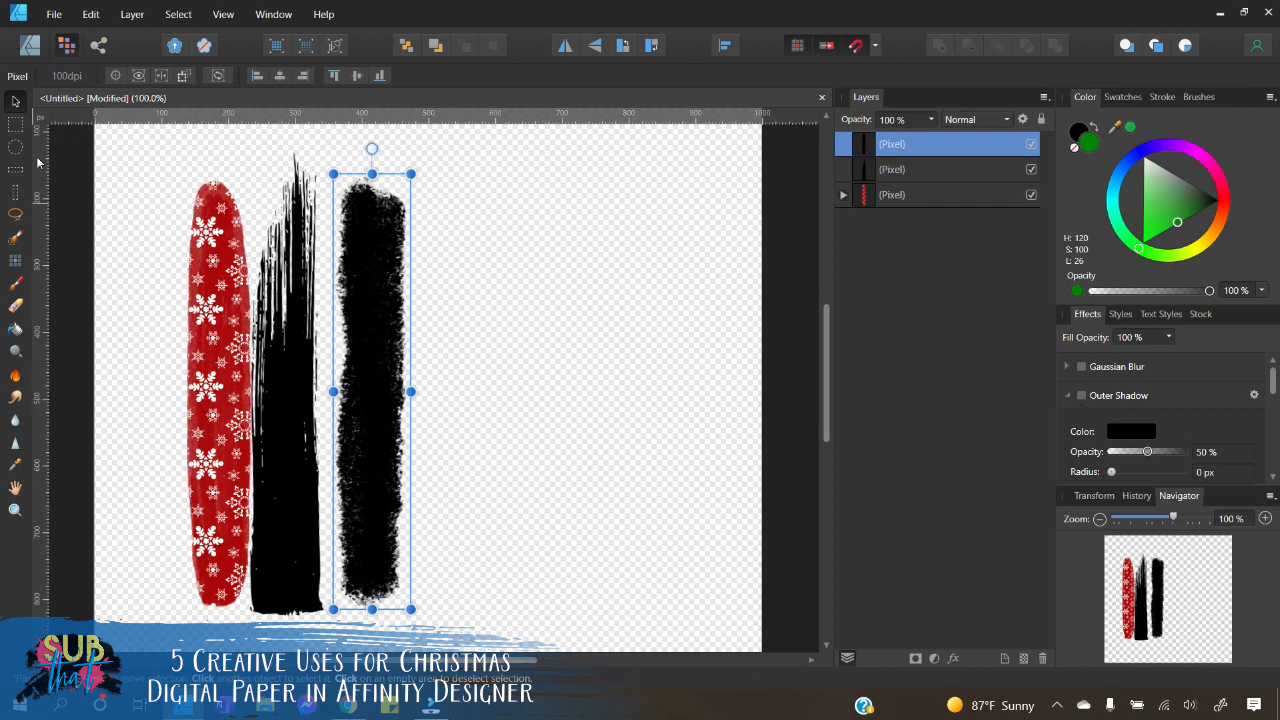
pyautogui.click(28, 47)
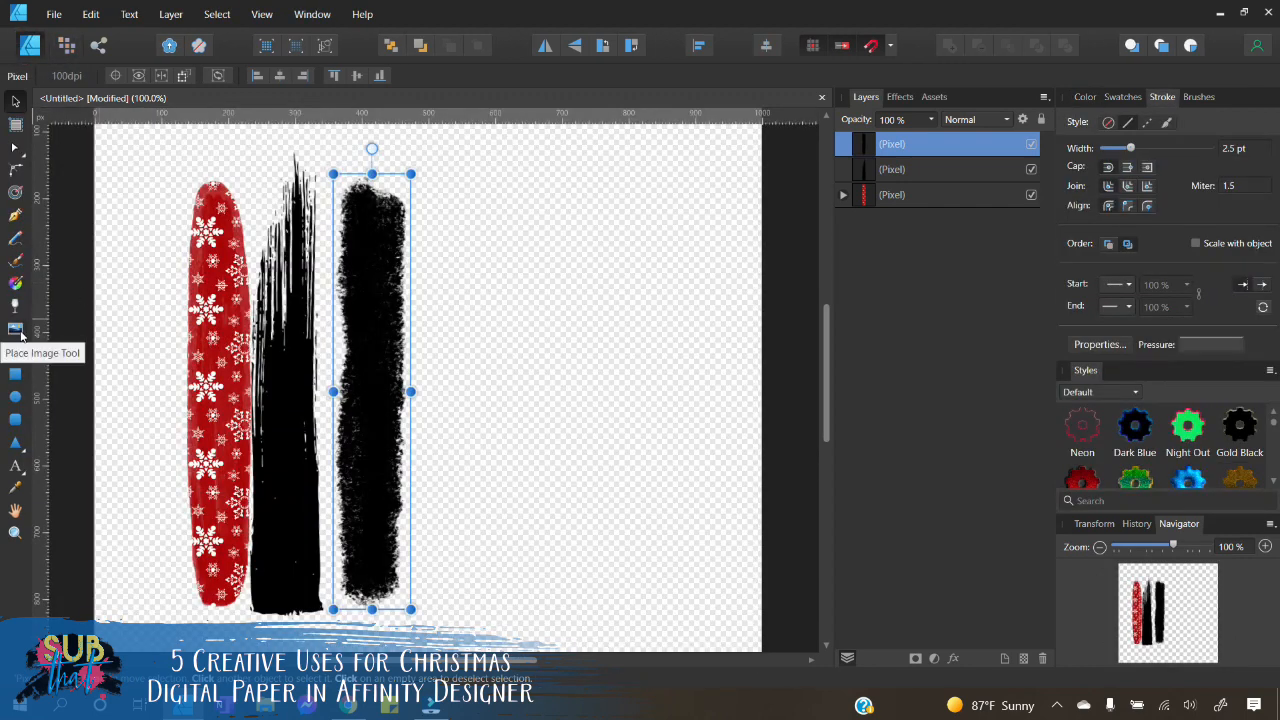
pyautogui.click(18, 333)
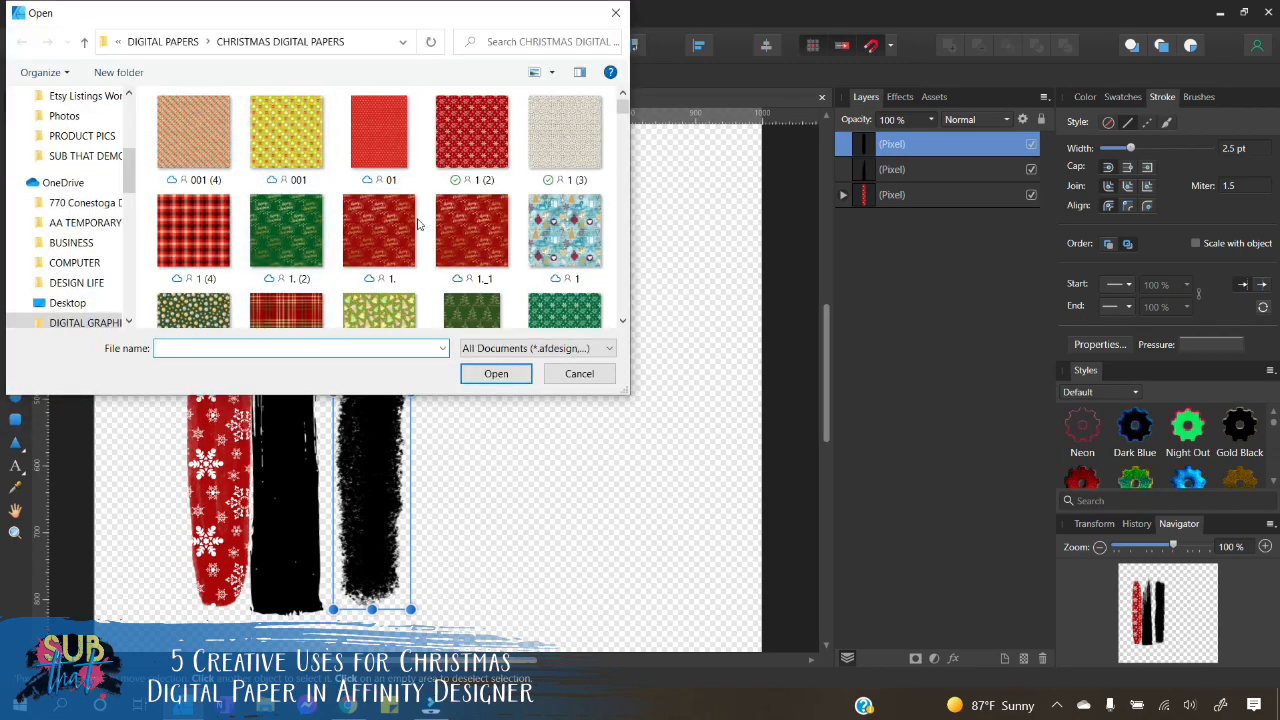
pyautogui.click(189, 304)
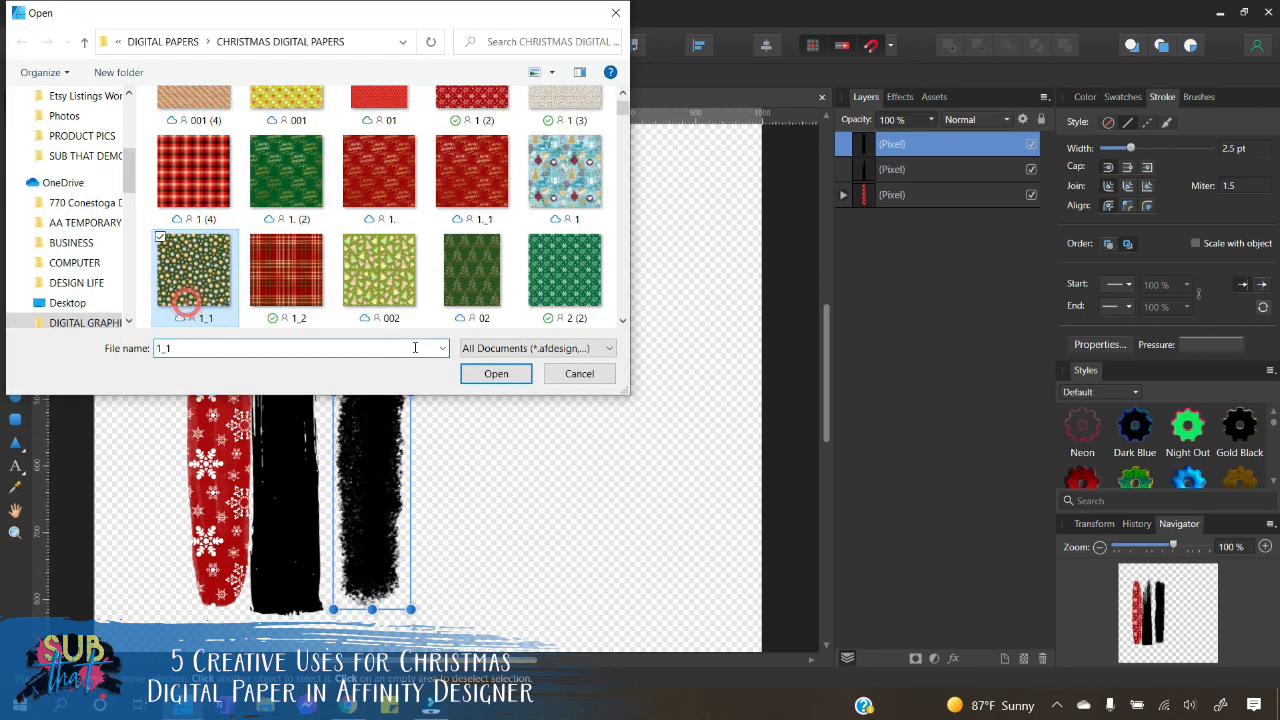
pyautogui.click(496, 373)
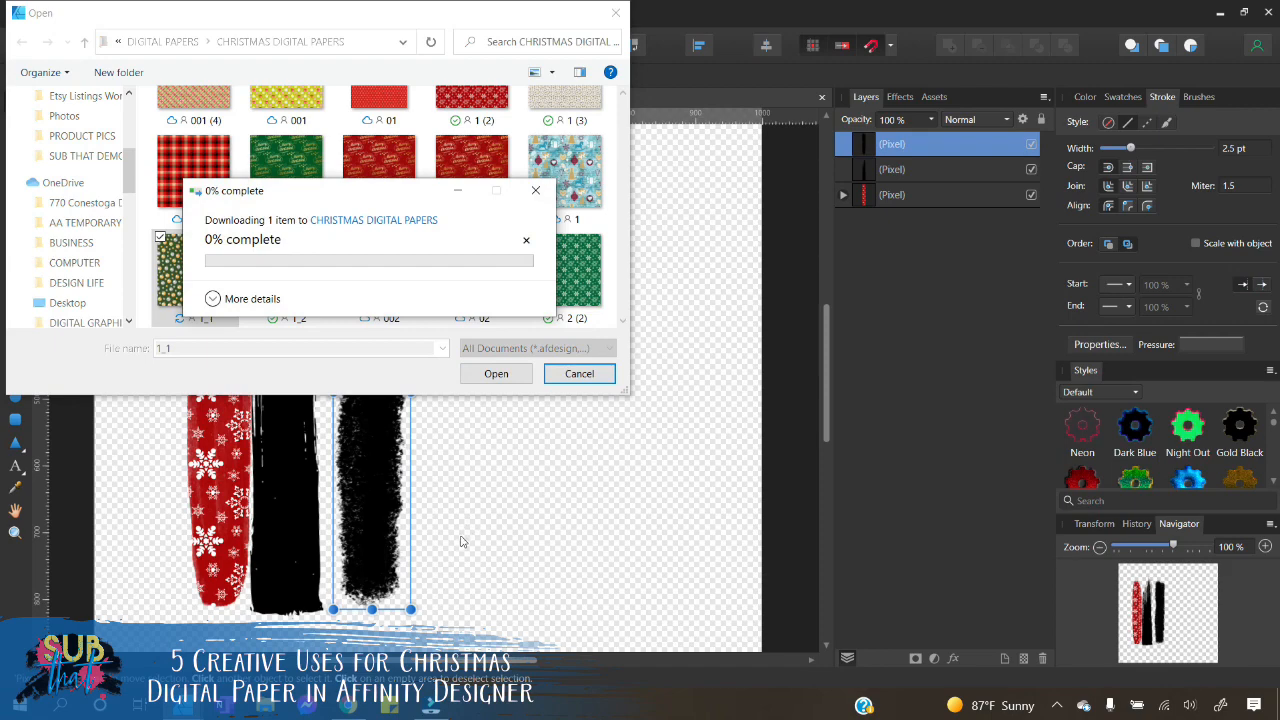
pyautogui.moveTo(245, 150)
pyautogui.mouseDown()
pyautogui.moveTo(305, 218)
pyautogui.moveTo(643, 432)
pyautogui.mouseUp()
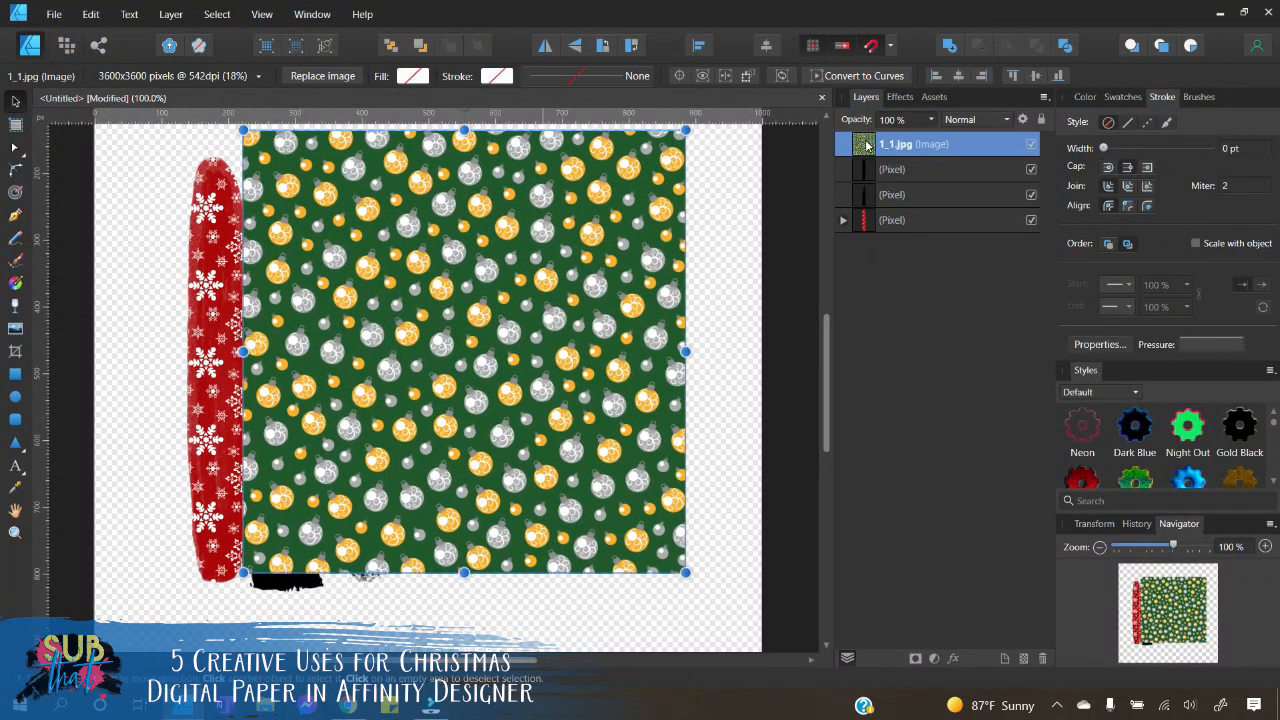
# Step: Clip the ornament paper inside the third brush stroke, shift its pattern slightly down and left, and deselect
pyautogui.moveTo(868, 146); pyautogui.dragTo(895, 175)
pyautogui.moveTo(557, 203); pyautogui.dragTo(543, 223)
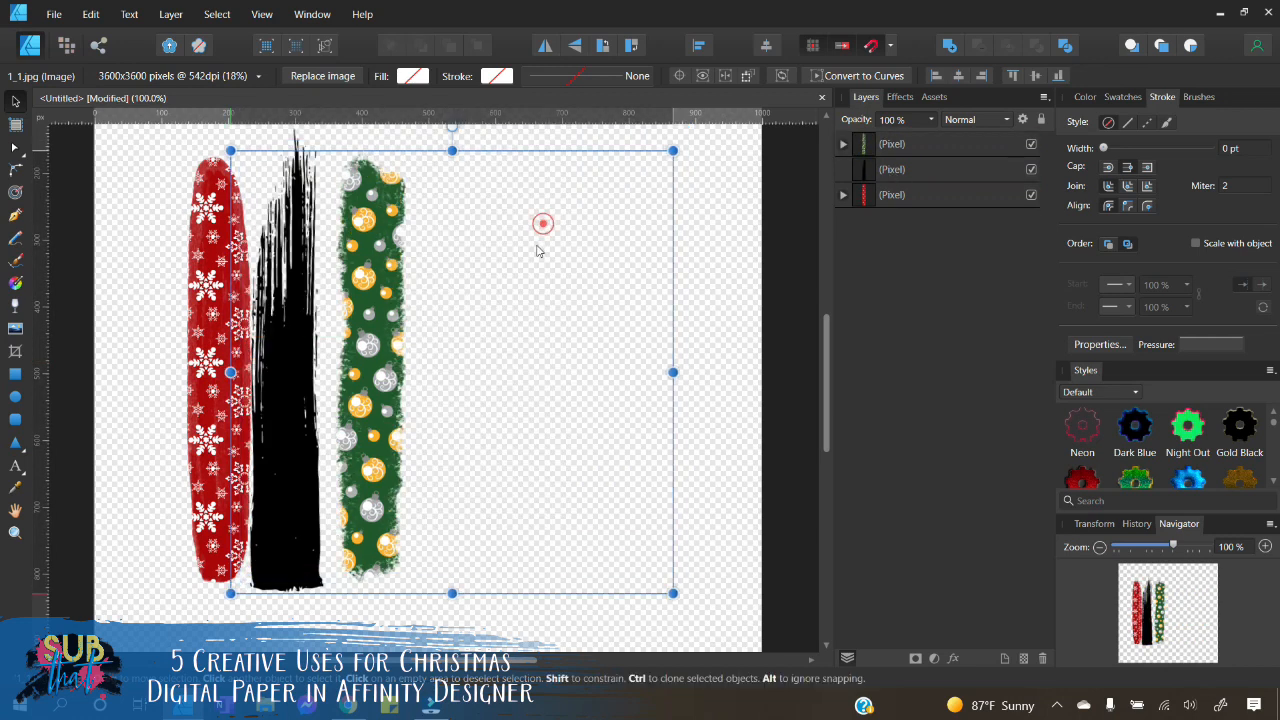
pyautogui.click(704, 332)
# Step: Select the second black brush stroke's layer and place the grey snowflake paper 13_1 about 715 px square over it
pyautogui.click(912, 169)
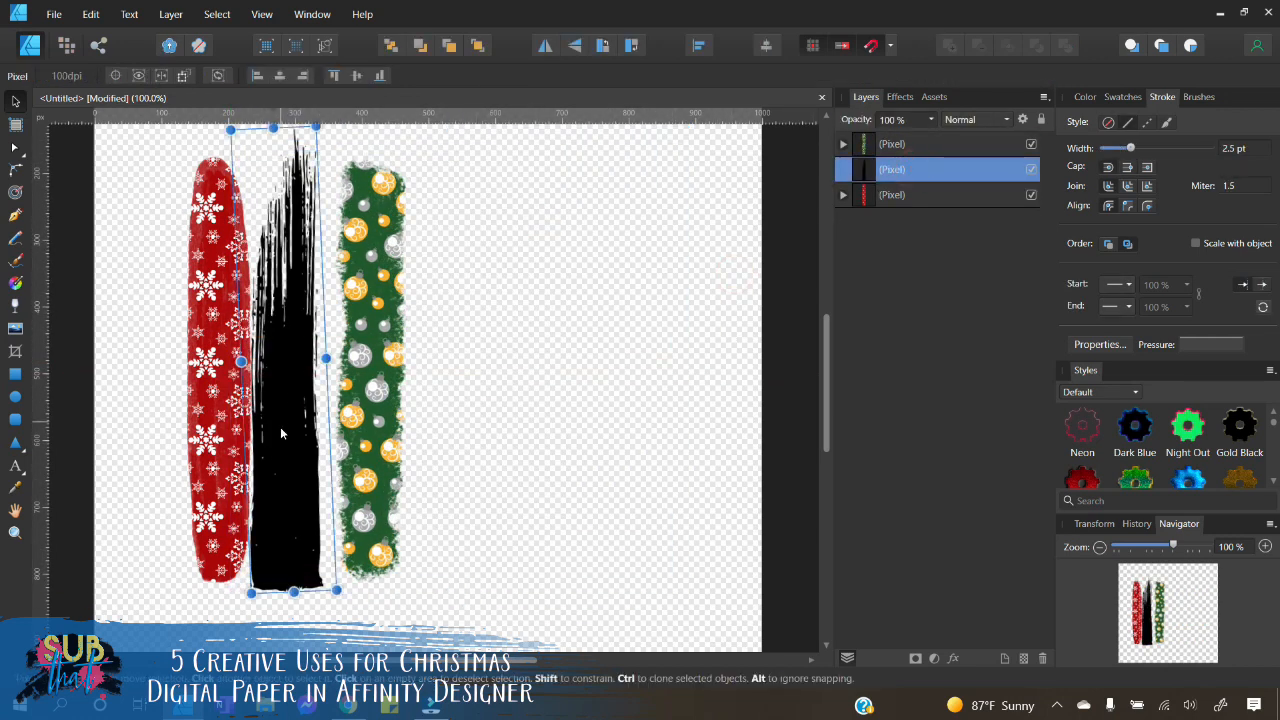
pyautogui.click(15, 329)
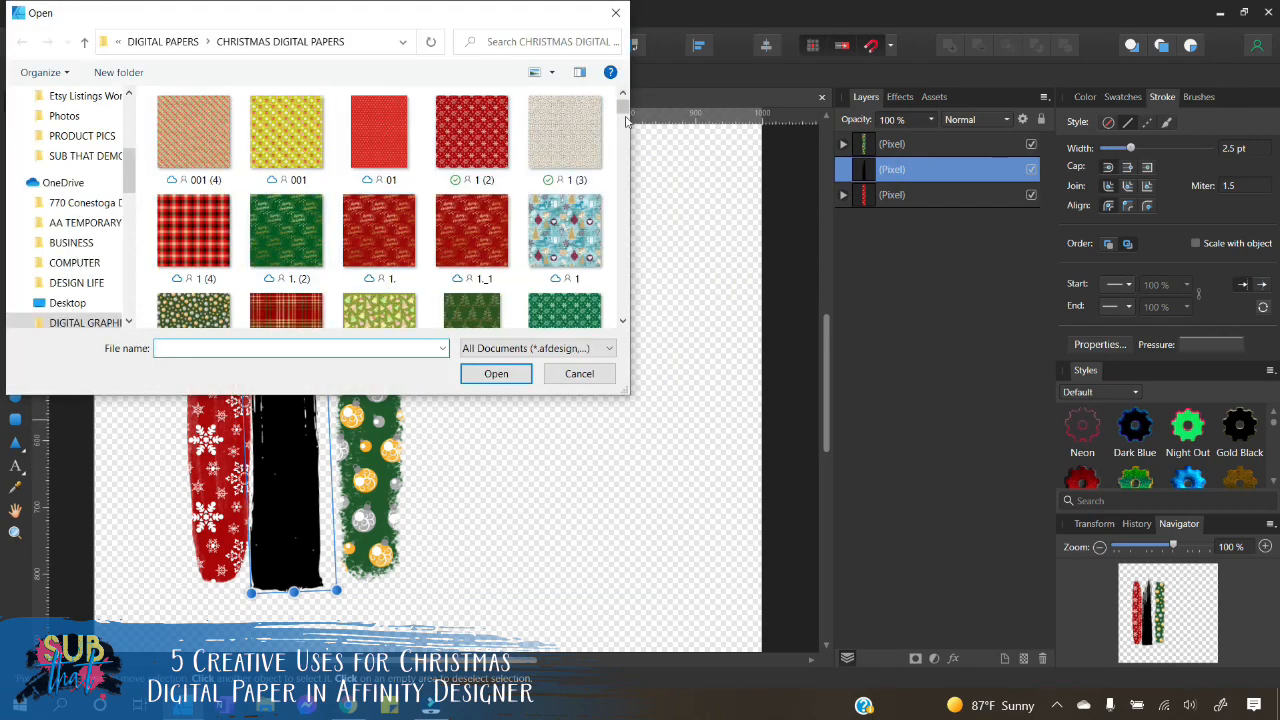
pyautogui.moveTo(625, 120); pyautogui.dragTo(632, 185)
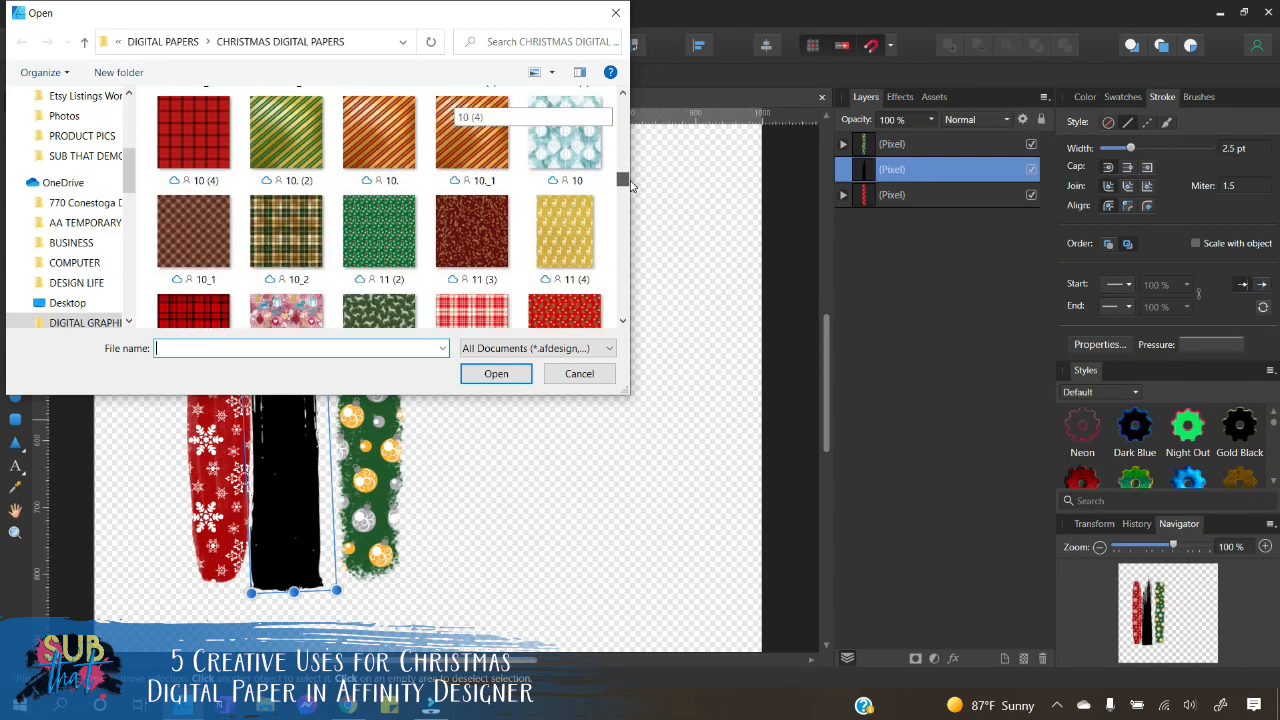
pyautogui.scroll(-3, 368, 277)
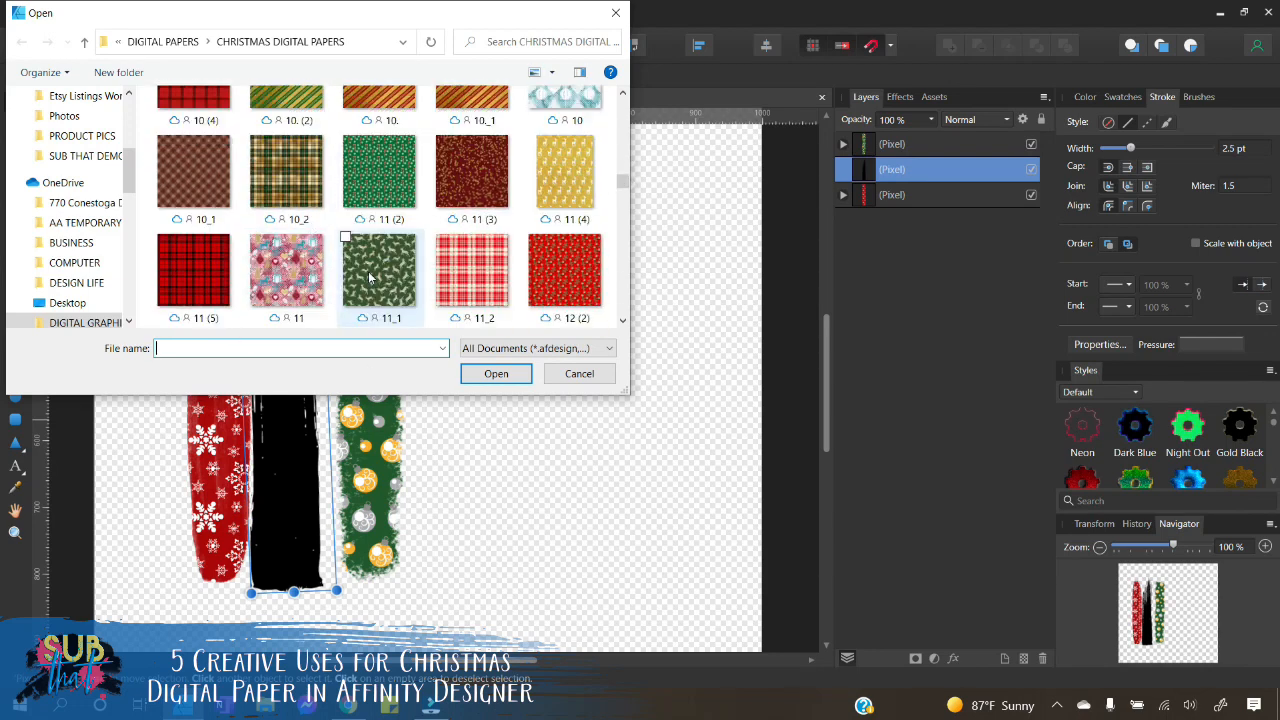
pyautogui.scroll(-2, 388, 238)
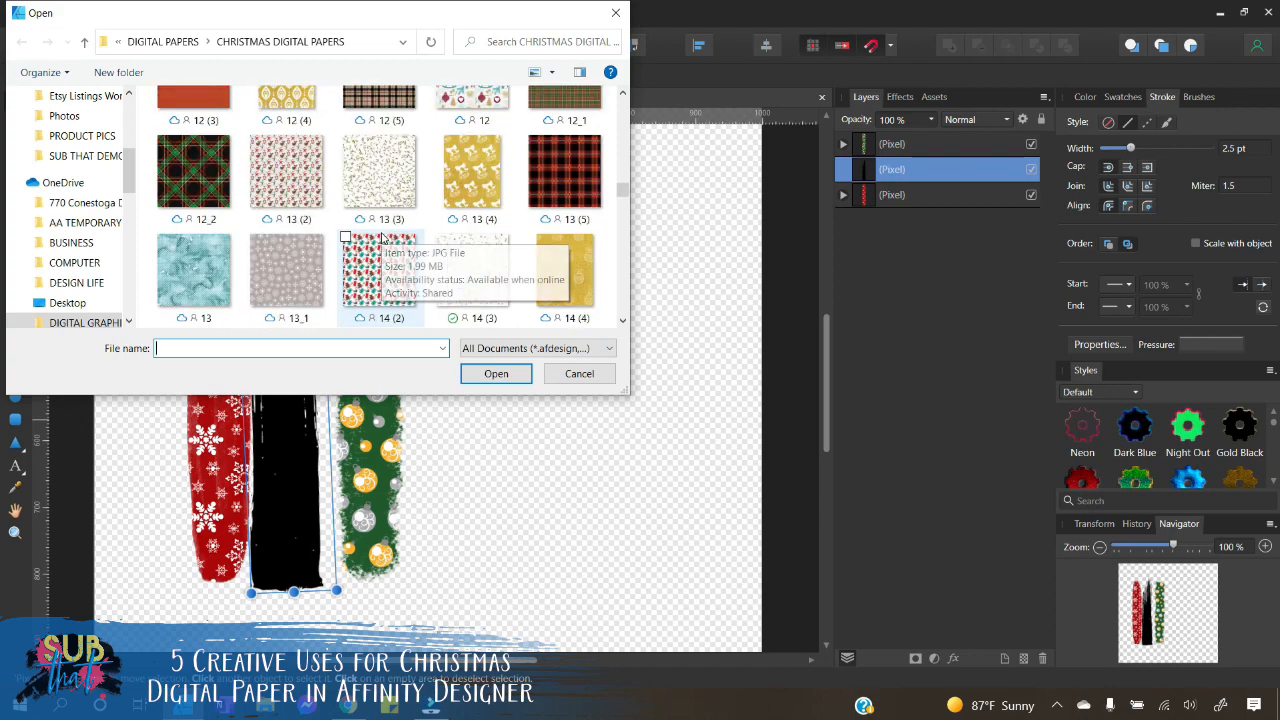
pyautogui.click(281, 165)
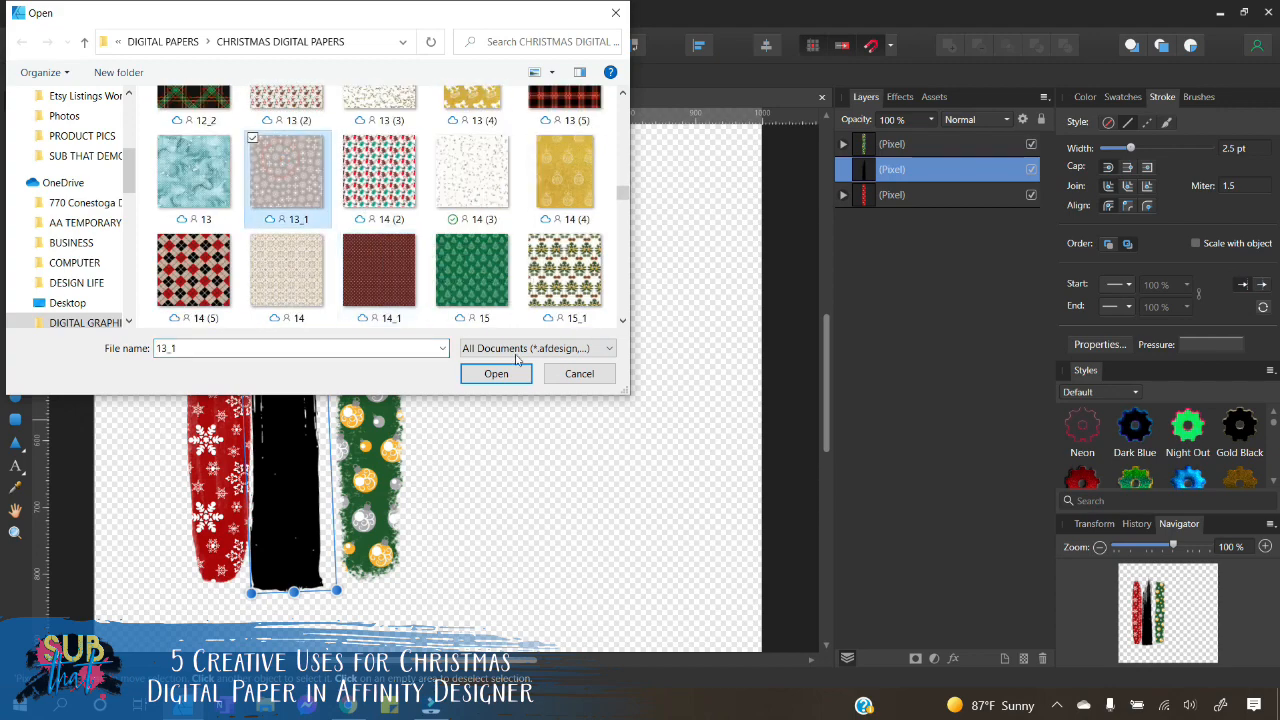
pyautogui.click(500, 375)
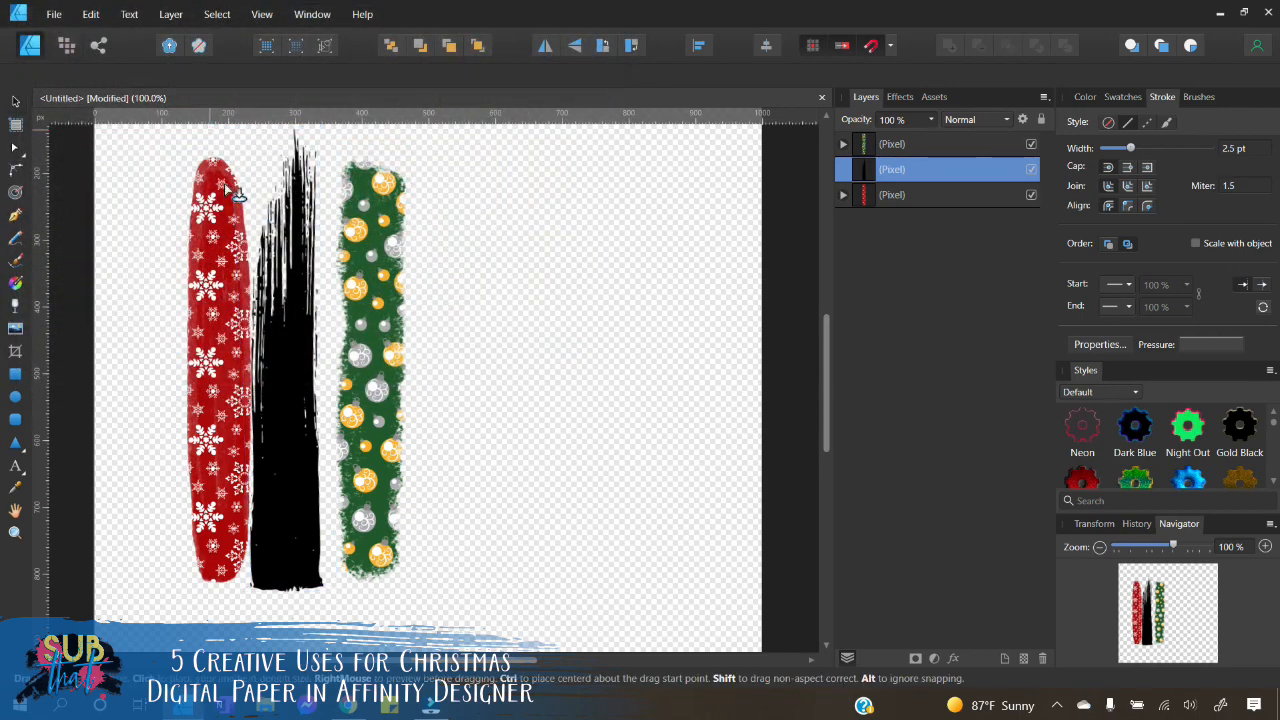
pyautogui.moveTo(209, 129)
pyautogui.mouseDown()
pyautogui.moveTo(646, 562)
pyautogui.moveTo(686, 527)
pyautogui.mouseUp()
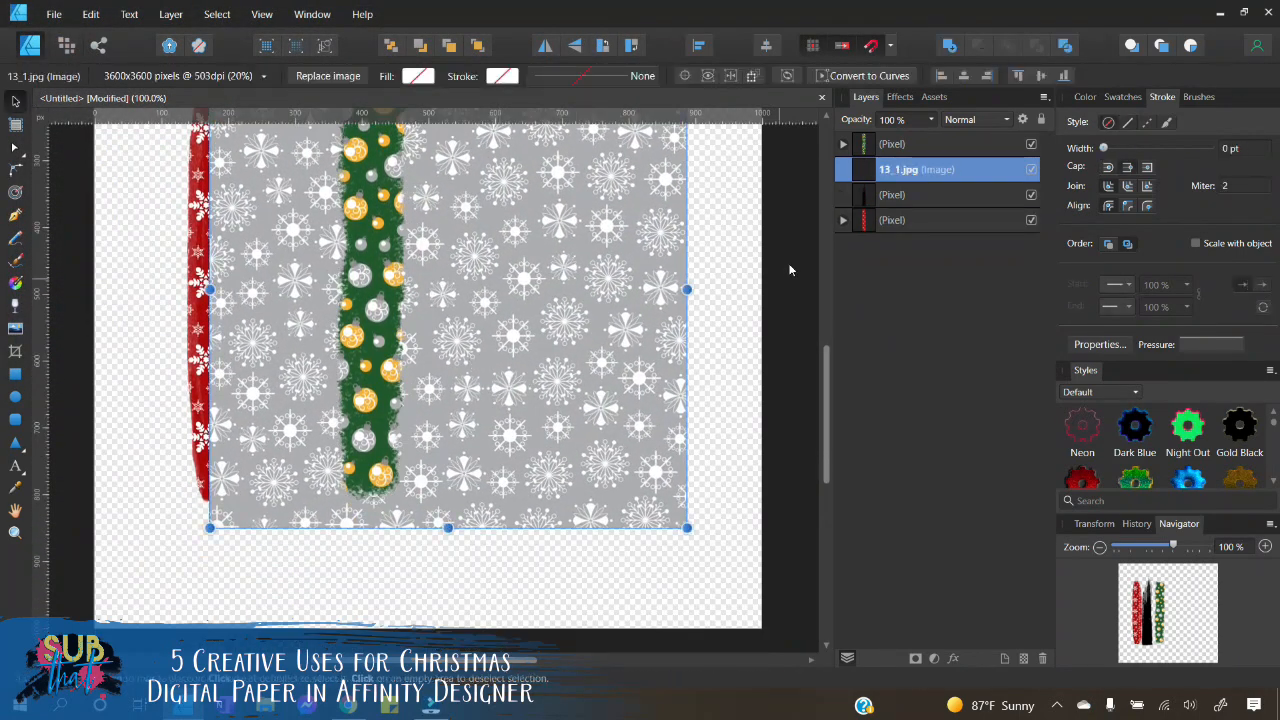
# Step: Clip the grey snowflake paper inside the second brush stroke, adjust its pattern position and deselect
pyautogui.moveTo(866, 171); pyautogui.dragTo(890, 198)
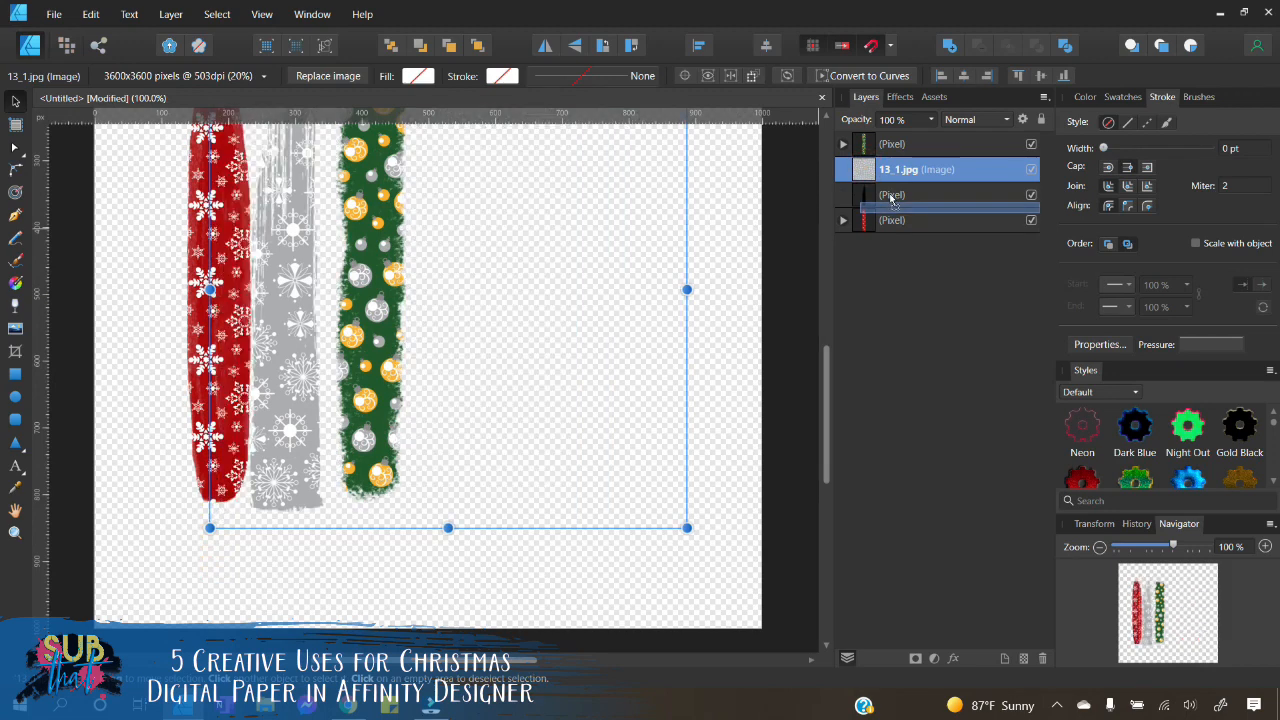
pyautogui.click(578, 320)
pyautogui.click(325, 595)
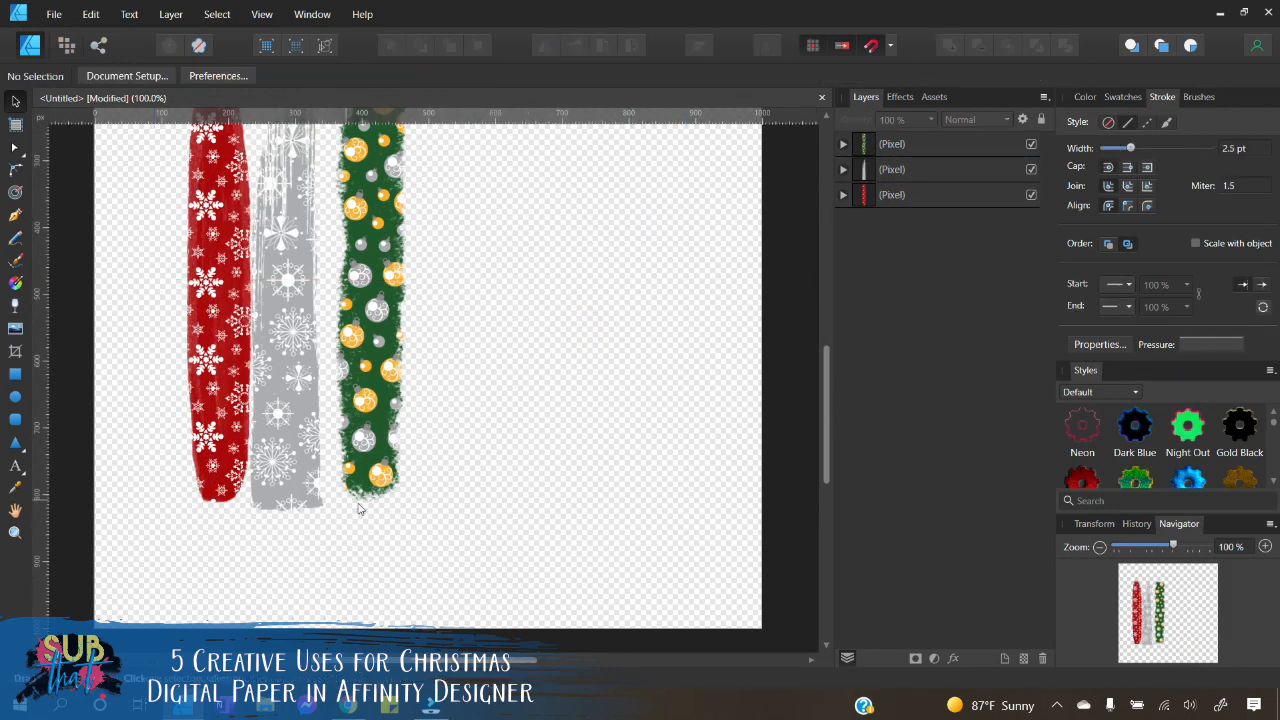
# Step: Move the green ornament stroke and the grey snowflake stroke left so the three strokes sit tightly side by side
pyautogui.scroll(2, 364, 508)
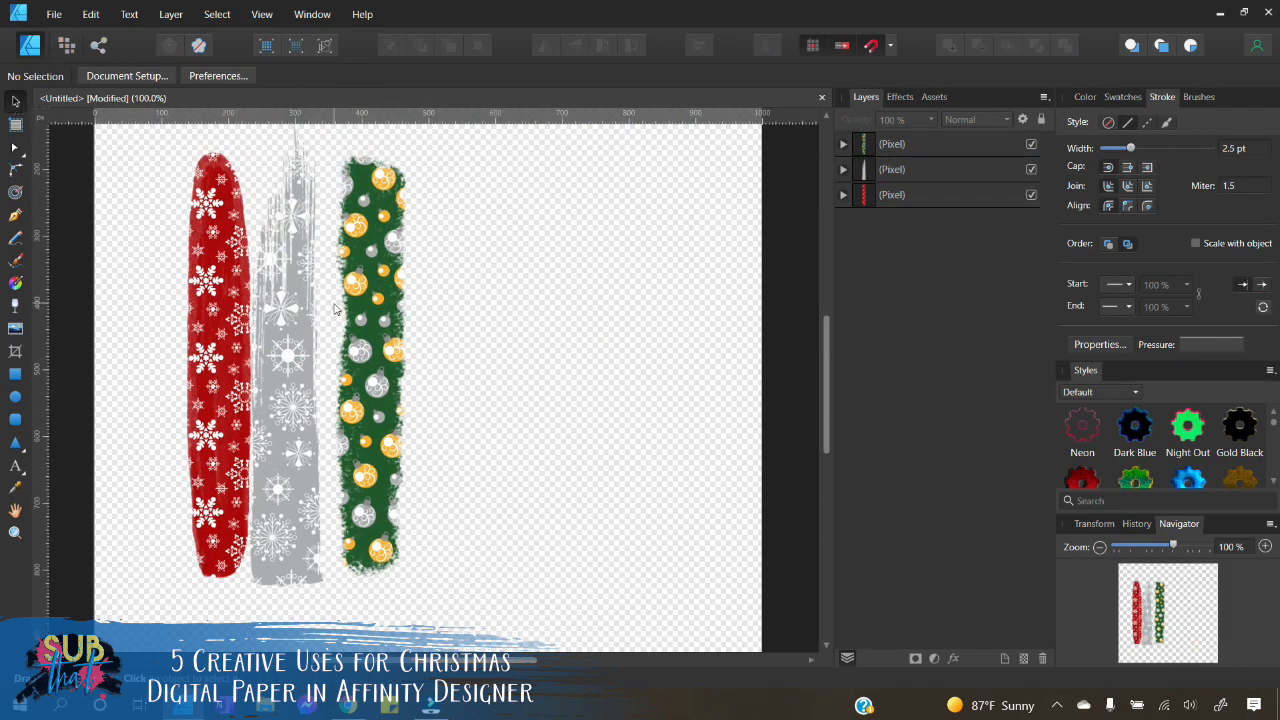
pyautogui.moveTo(368, 318)
pyautogui.mouseDown()
pyautogui.moveTo(349, 361)
pyautogui.moveTo(264, 366)
pyautogui.mouseUp()
pyautogui.click(273, 341)
pyautogui.click(402, 448)
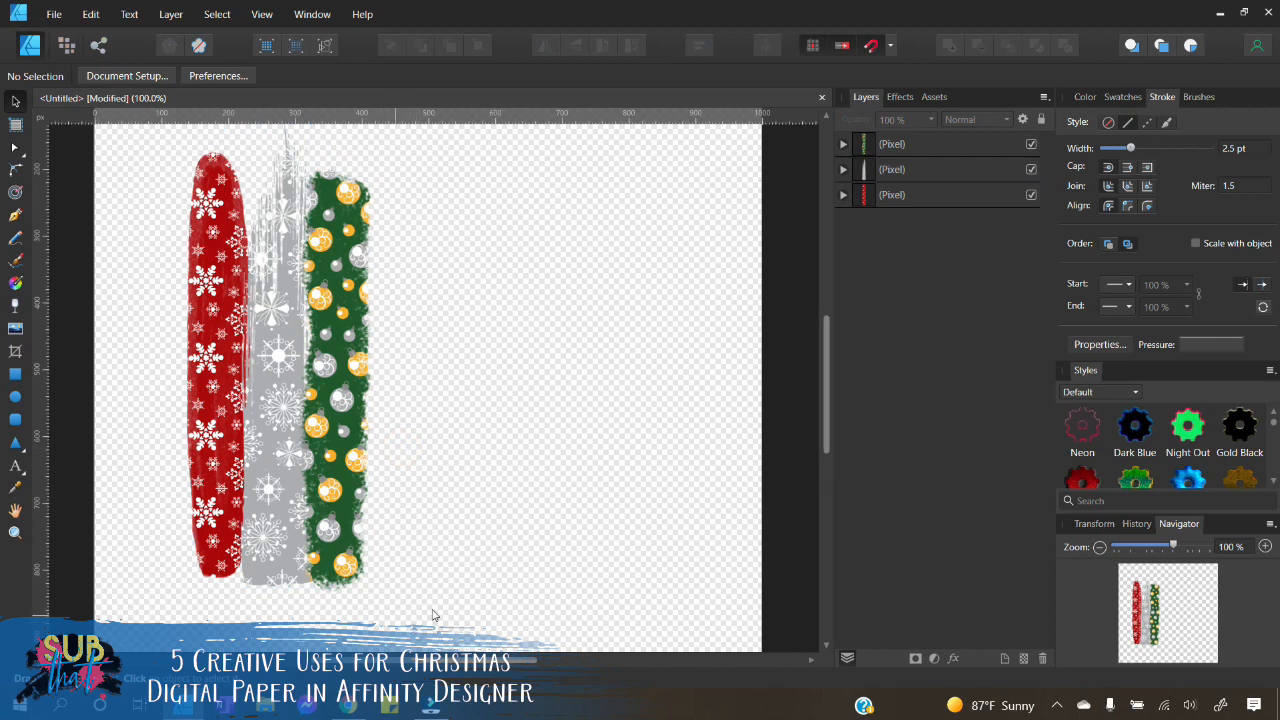
# Step: Duplicate all three paper-filled strokes and place the copies directly to the right, forming a row of six
pyautogui.moveTo(427, 625)
pyautogui.mouseDown()
pyautogui.moveTo(300, 563)
pyautogui.moveTo(95, 110)
pyautogui.mouseUp()
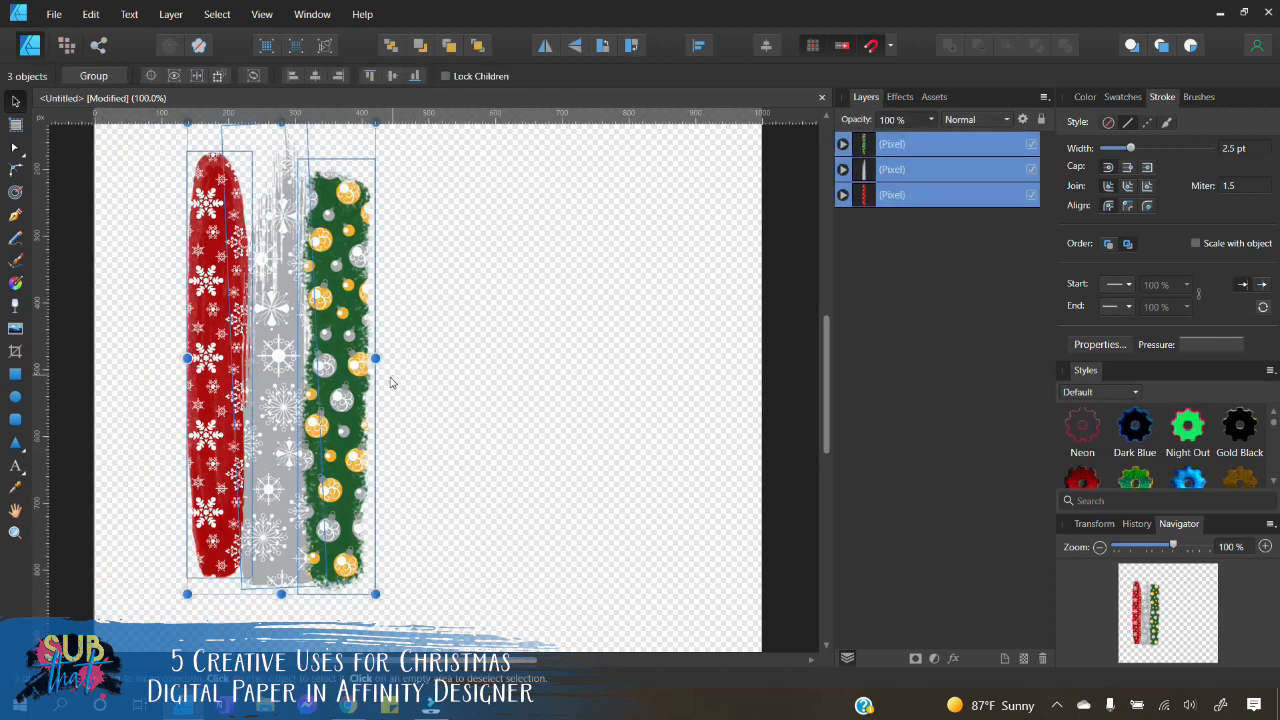
pyautogui.rightClick(940, 149)
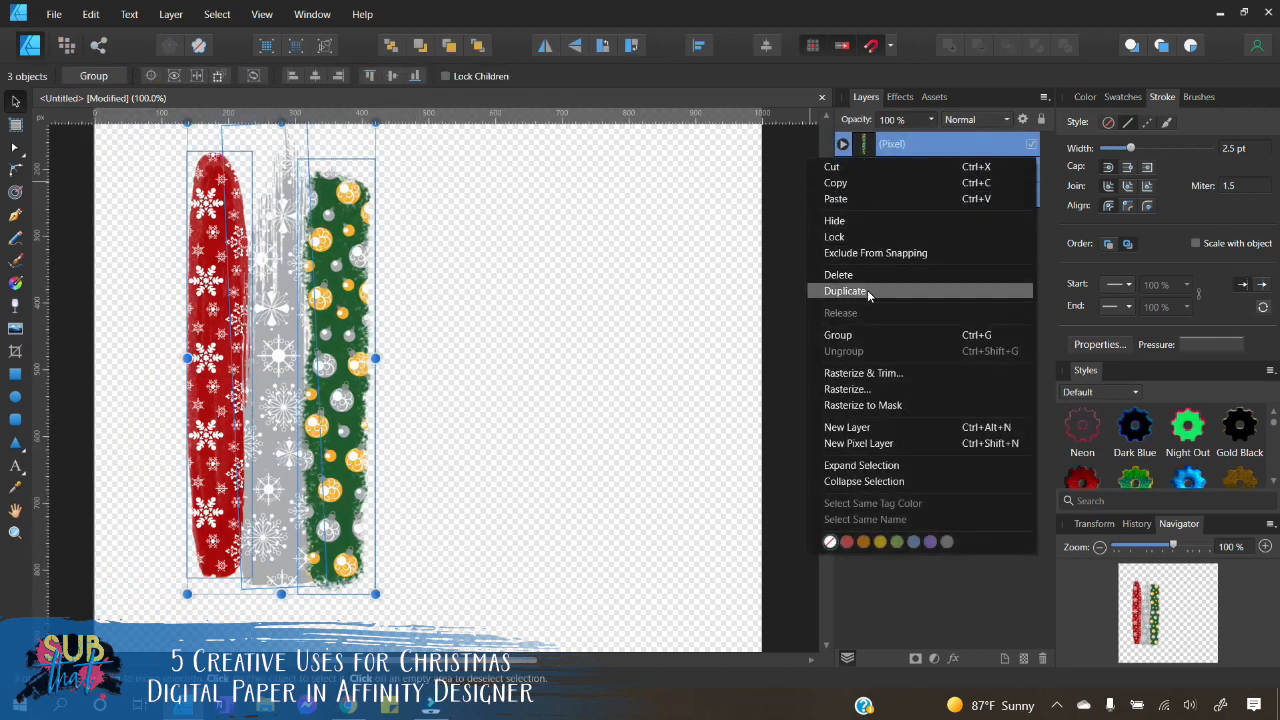
pyautogui.click(871, 290)
pyautogui.moveTo(291, 363); pyautogui.dragTo(455, 372)
pyautogui.click(606, 429)
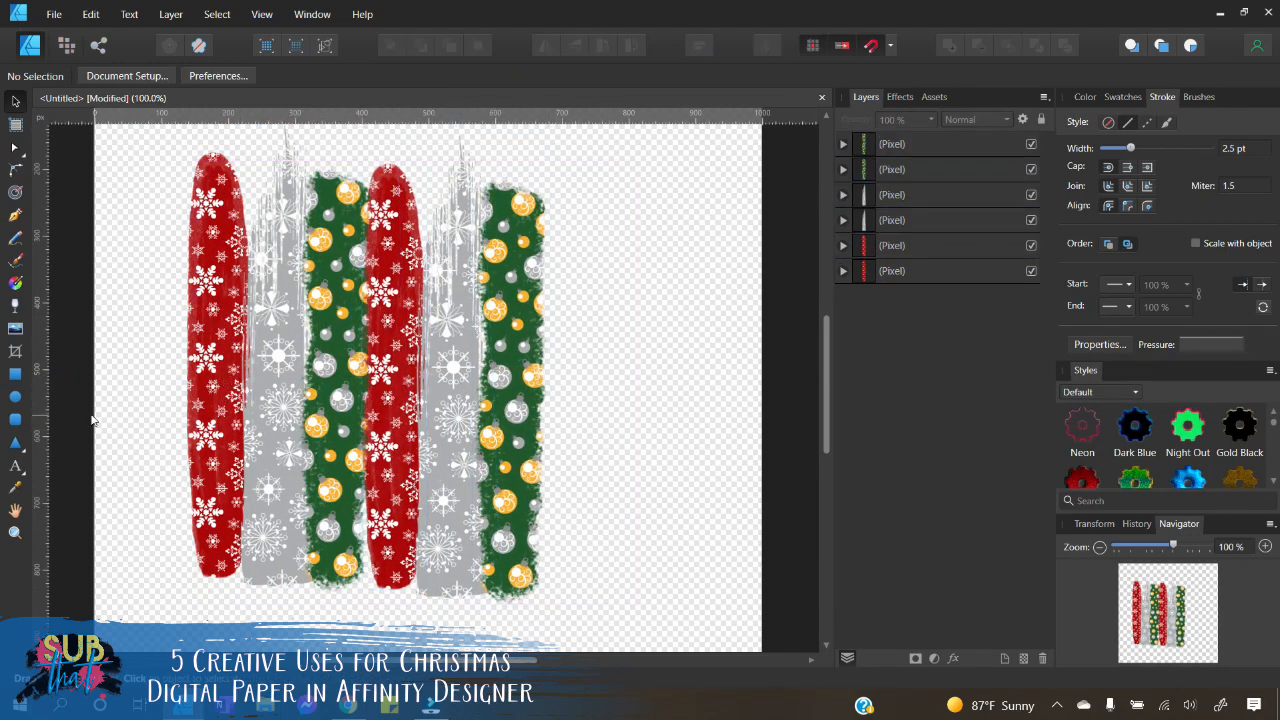
# Step: Add the white artistic text "Jolly" in Cintya Script across the middle of the brush strokes
pyautogui.click(16, 467)
pyautogui.moveTo(324, 320); pyautogui.dragTo(386, 430)
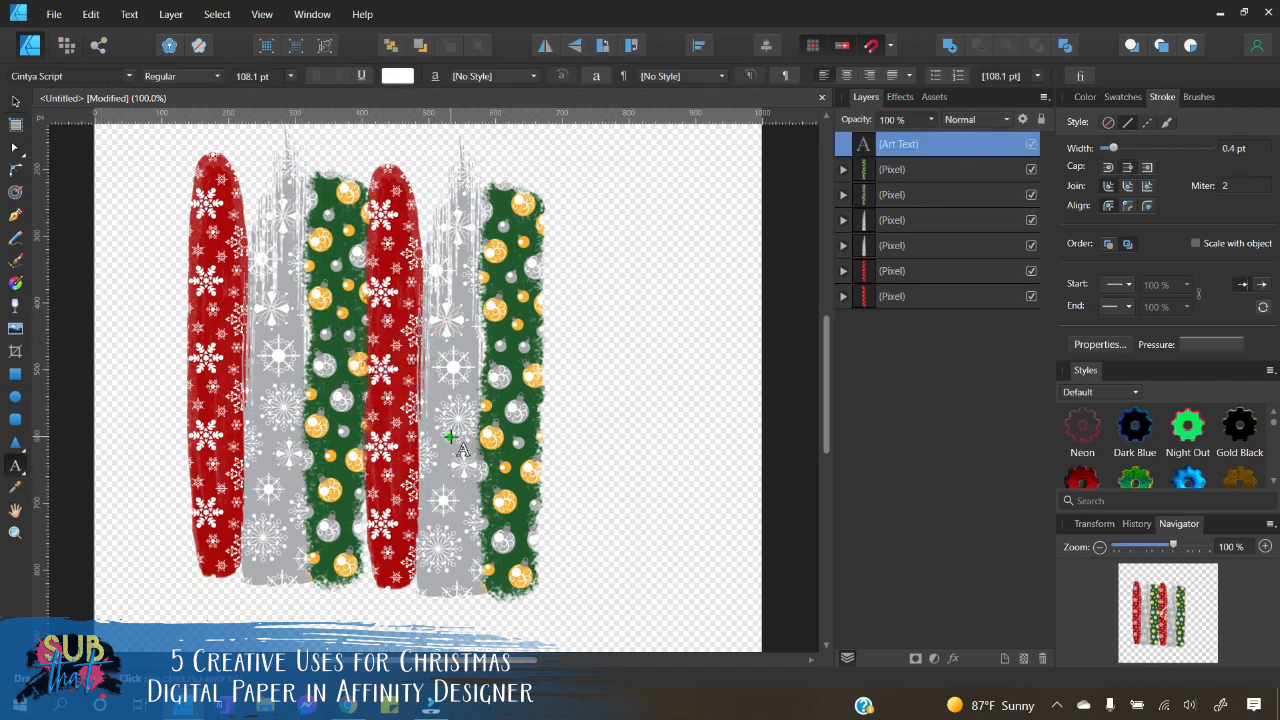
pyautogui.write('joll')
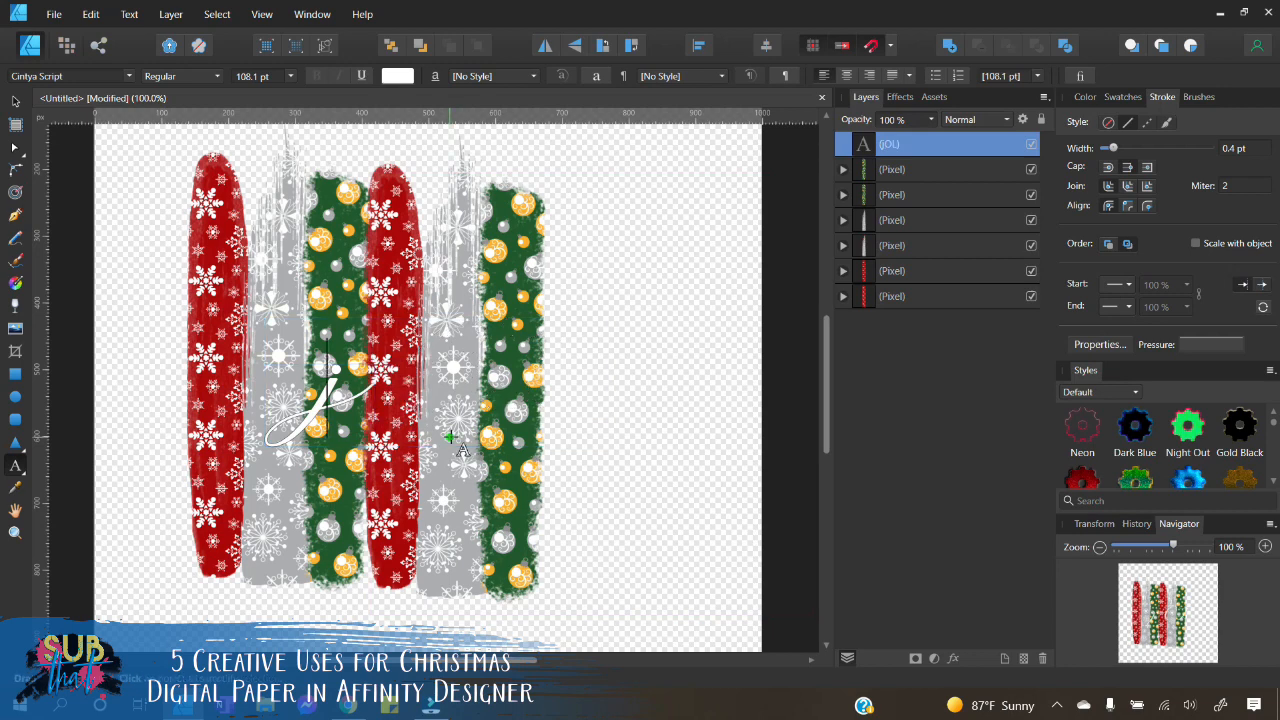
pyautogui.write('y')
pyautogui.press('Escape')
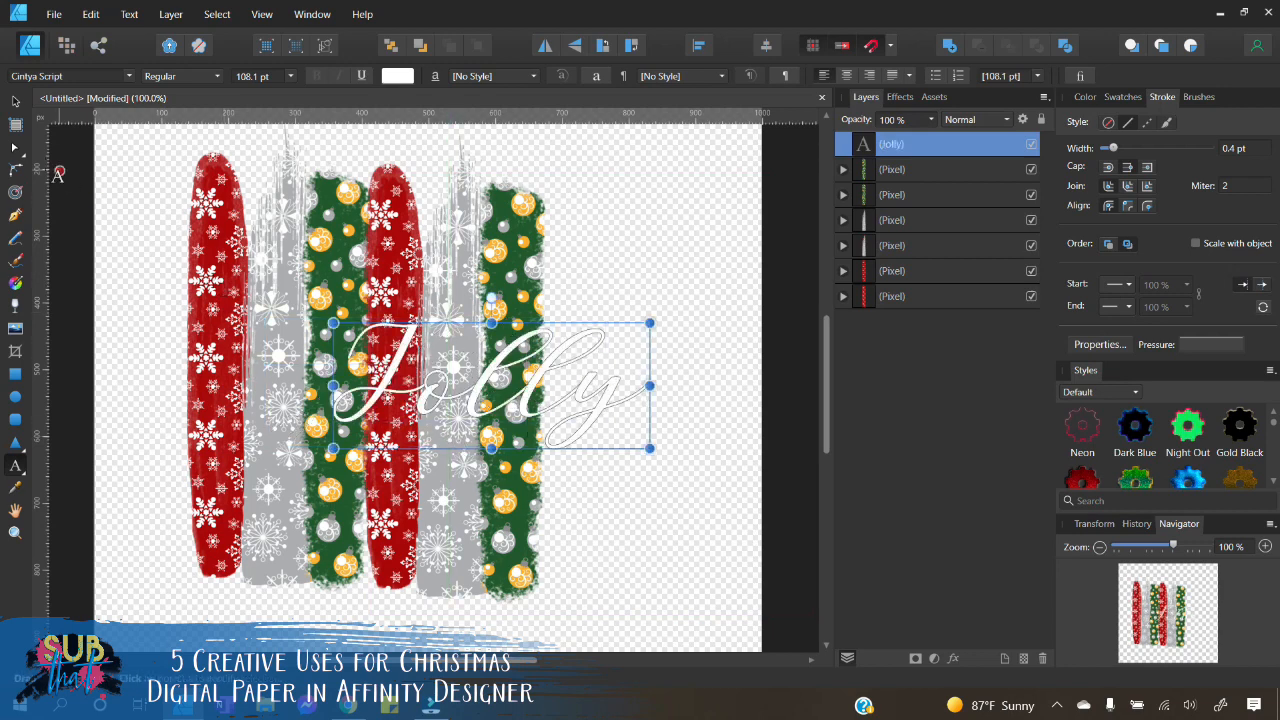
# Step: Enlarge the "Jolly" text to 112.2 pt, center it over the six strokes and reduce its stroke width to 0 pt
pyautogui.moveTo(568, 397); pyautogui.dragTo(447, 405)
pyautogui.moveTo(528, 331); pyautogui.dragTo(541, 326)
pyautogui.moveTo(490, 391); pyautogui.dragTo(476, 393)
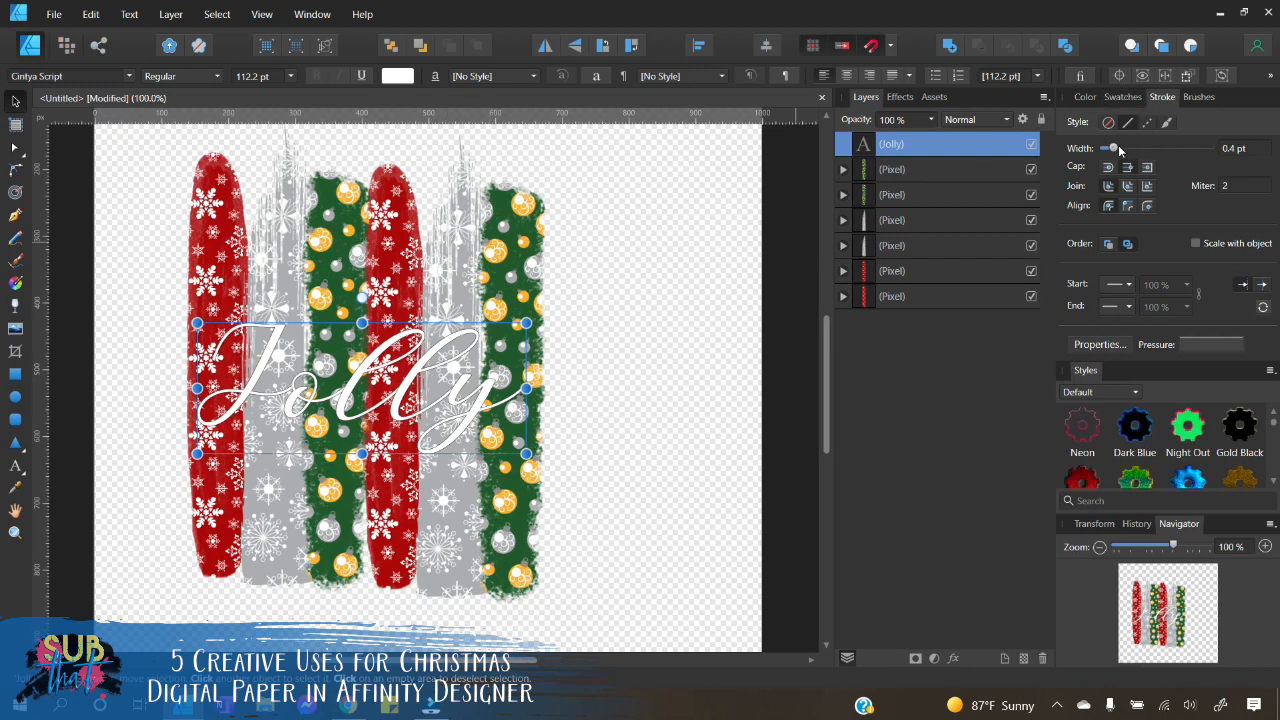
pyautogui.moveTo(1116, 150)
pyautogui.mouseDown()
pyautogui.moveTo(1130, 152)
pyautogui.moveTo(1092, 156)
pyautogui.mouseUp()
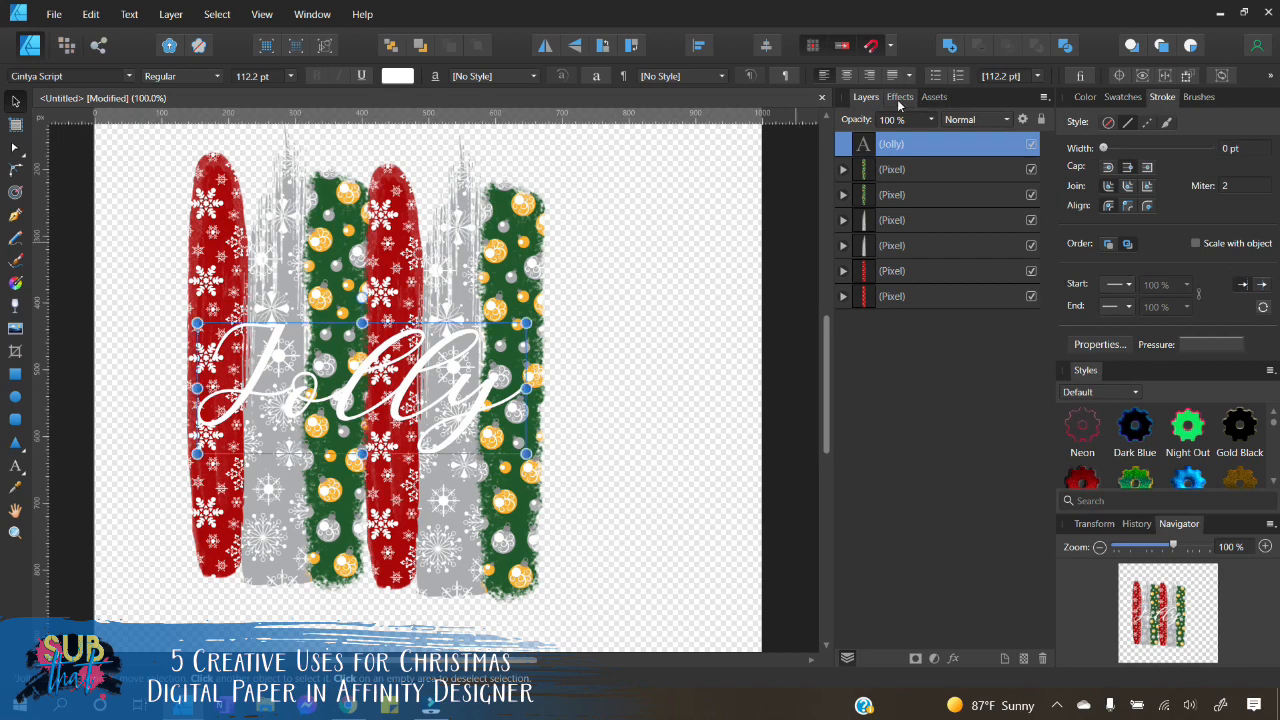
# Step: Apply a black Outline effect with a 4.9 px radius to the "Jolly" text, deselect and return to the layer list
pyautogui.click(893, 97)
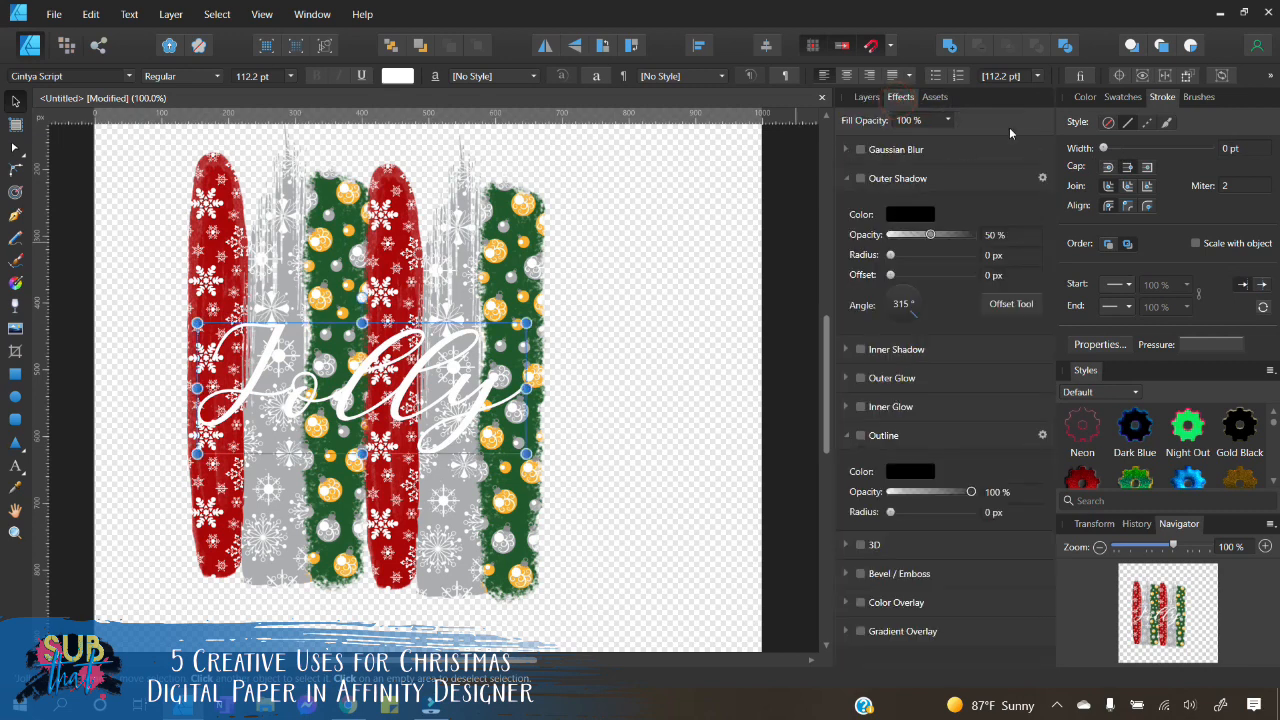
pyautogui.click(860, 436)
pyautogui.moveTo(890, 512); pyautogui.dragTo(916, 513)
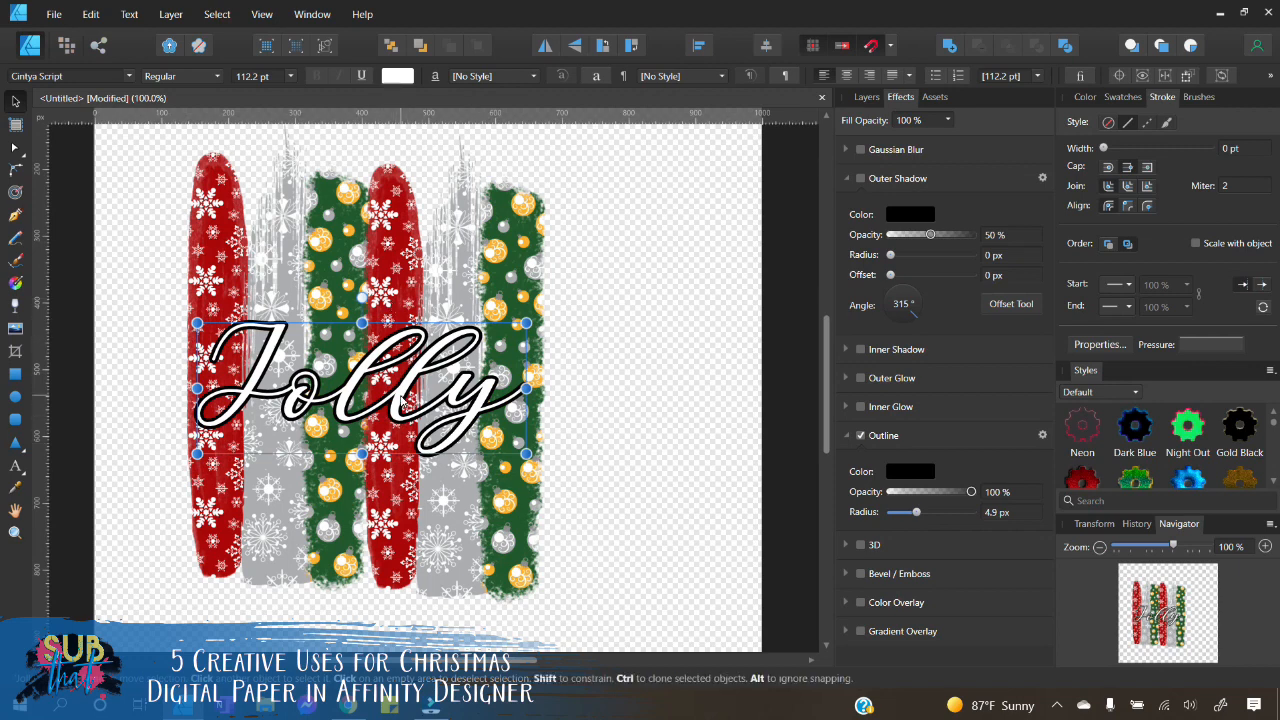
pyautogui.click(614, 492)
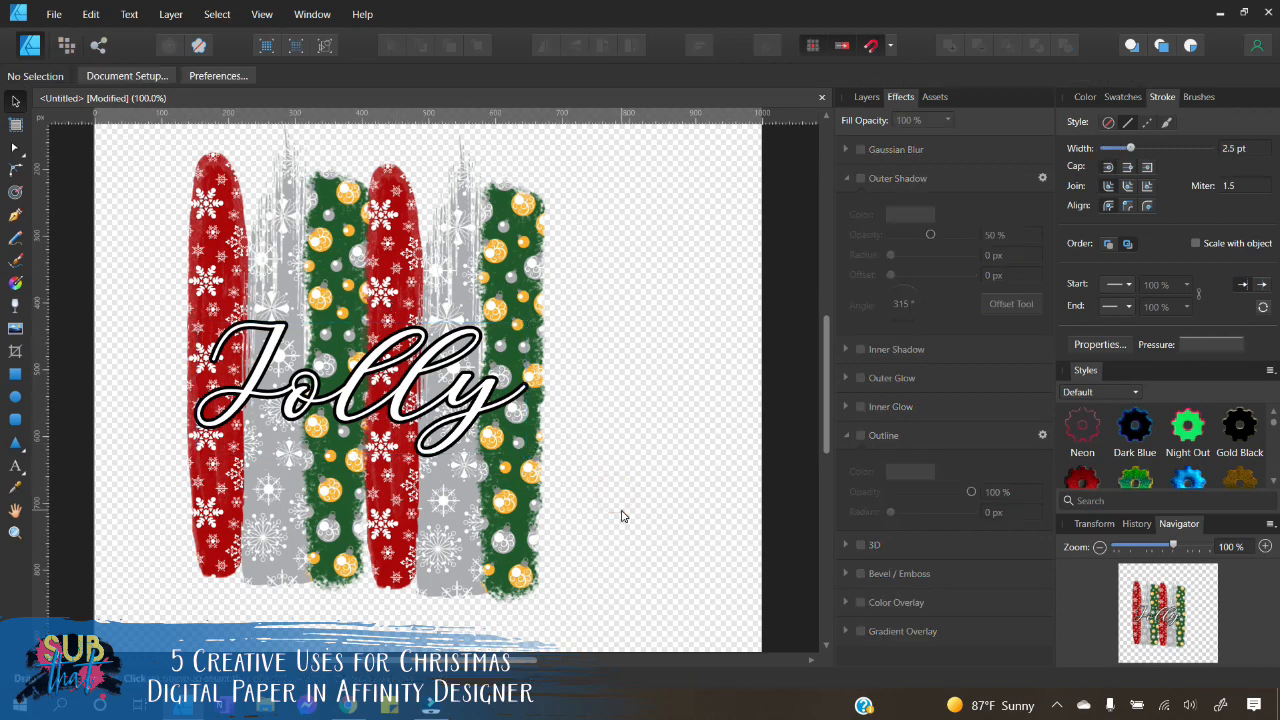
pyautogui.click(862, 97)
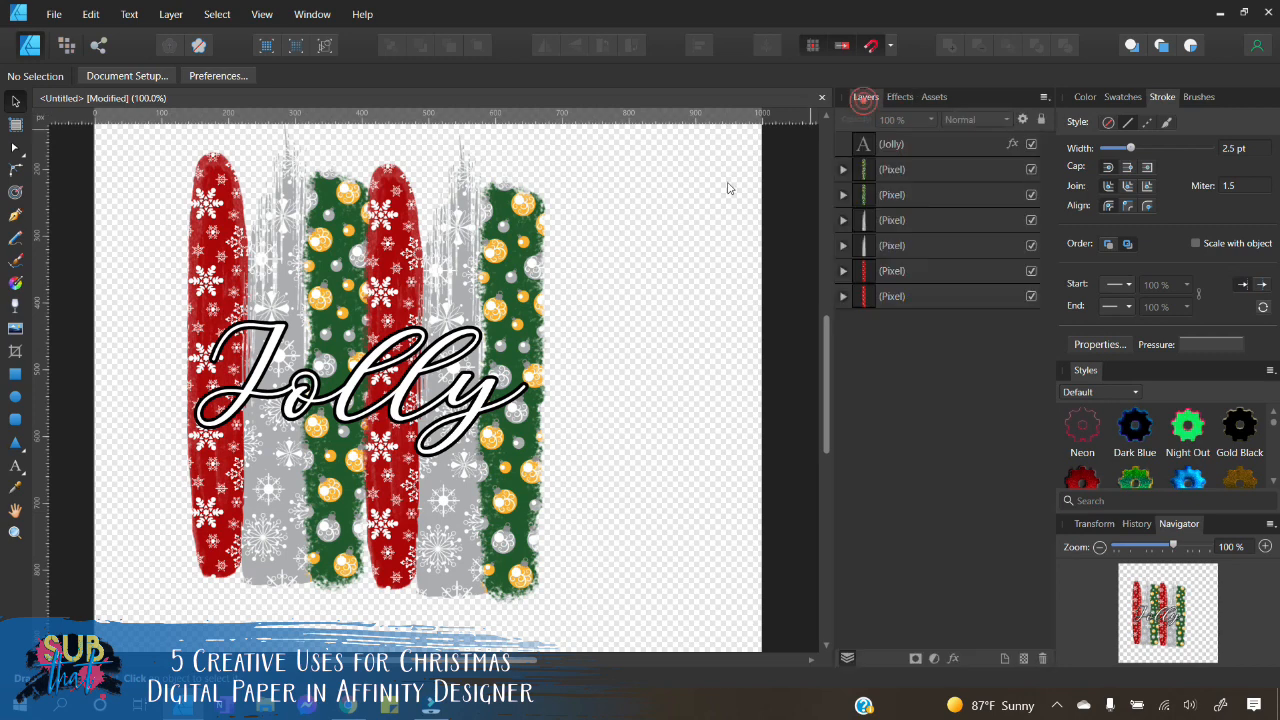